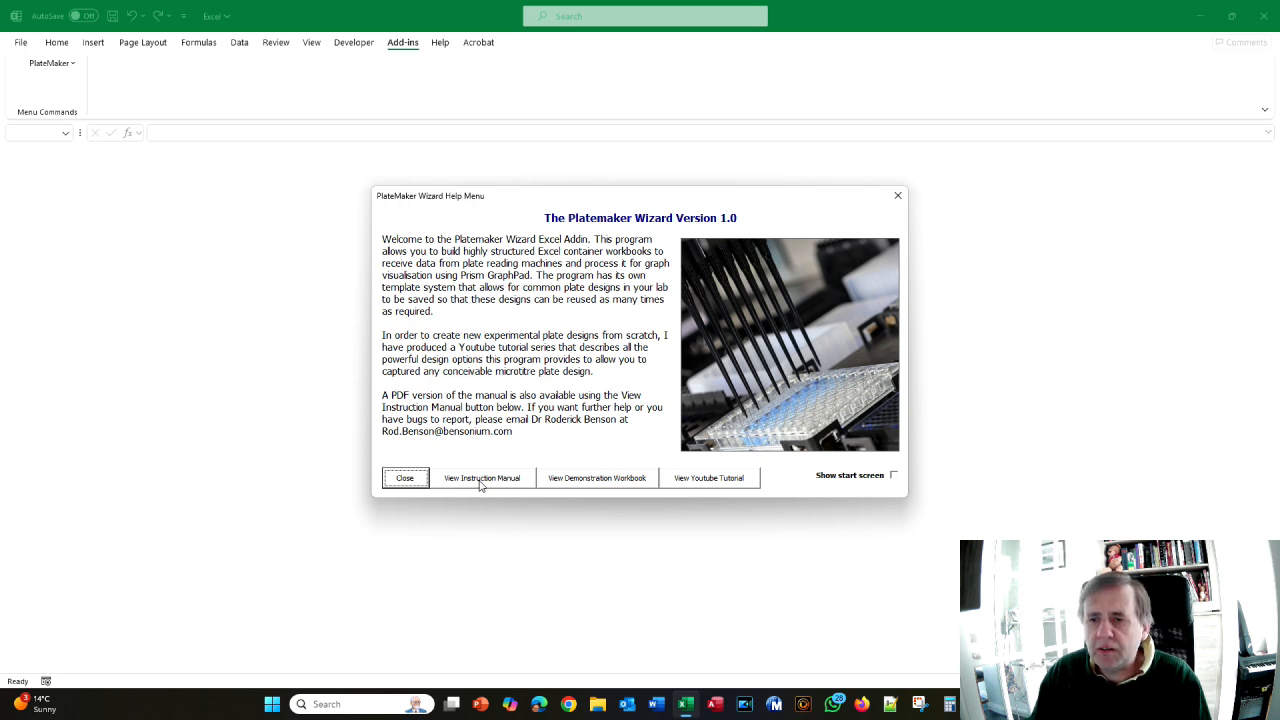
- Open the PlateMaker instruction manual PDF from the Help Menu
{"action": "left_click", "coordinate": [481, 484]}
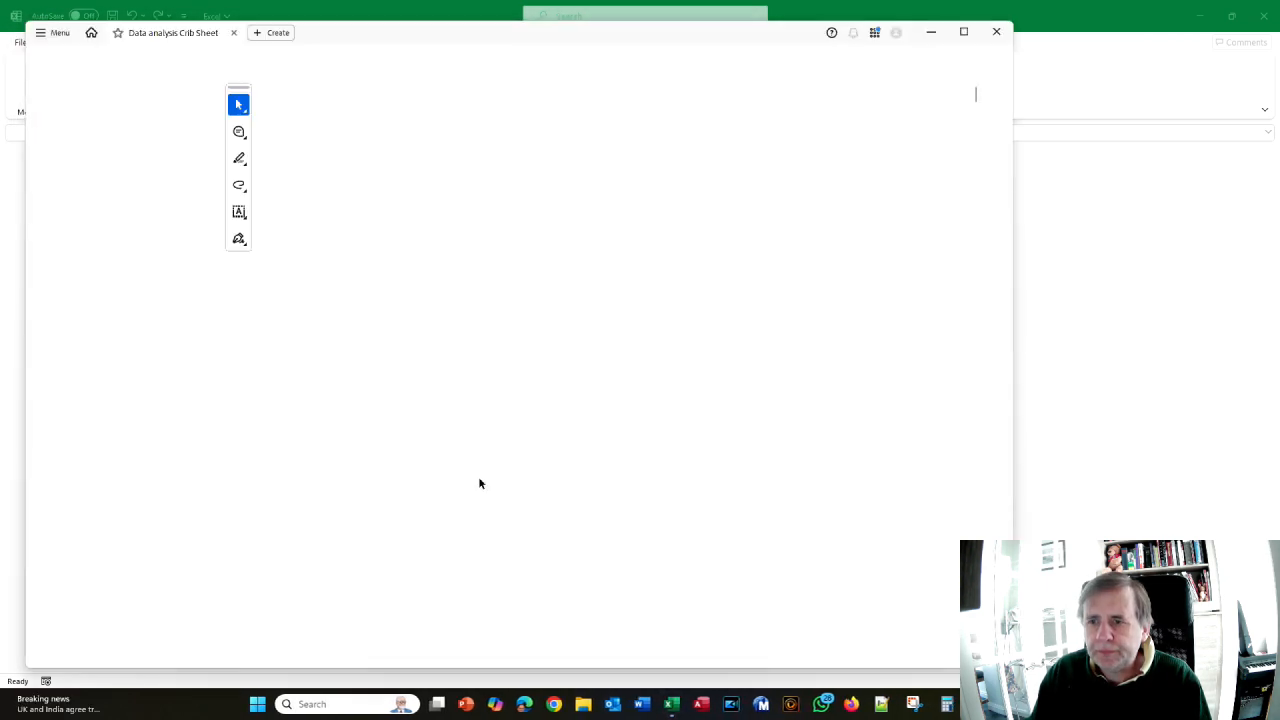
- Jump to section 4.6 Tutorial 6 in the manual, read it, then return to Excel
{"action": "scroll", "coordinate": [577, 314], "scroll_direction": "down", "scroll_amount": 10}
{"action": "scroll", "coordinate": [577, 314], "scroll_direction": "down", "scroll_amount": 10}
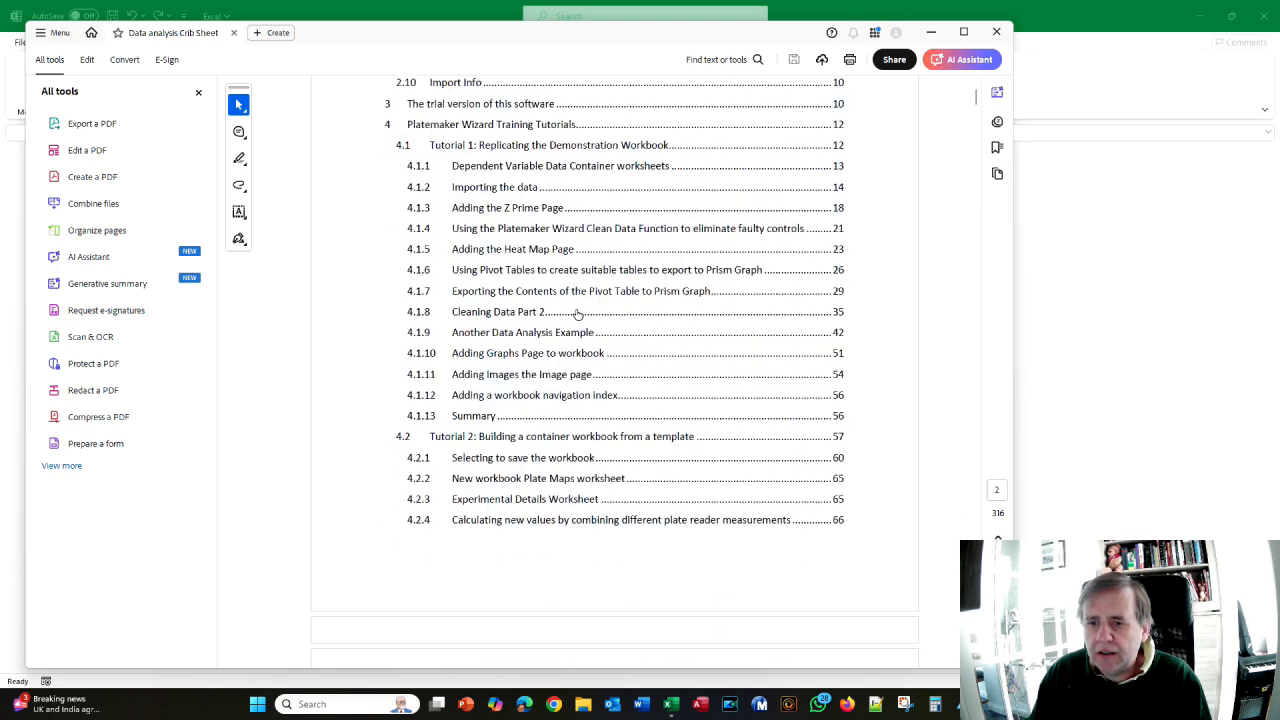
{"action": "scroll", "coordinate": [577, 314], "scroll_direction": "down", "scroll_amount": 10}
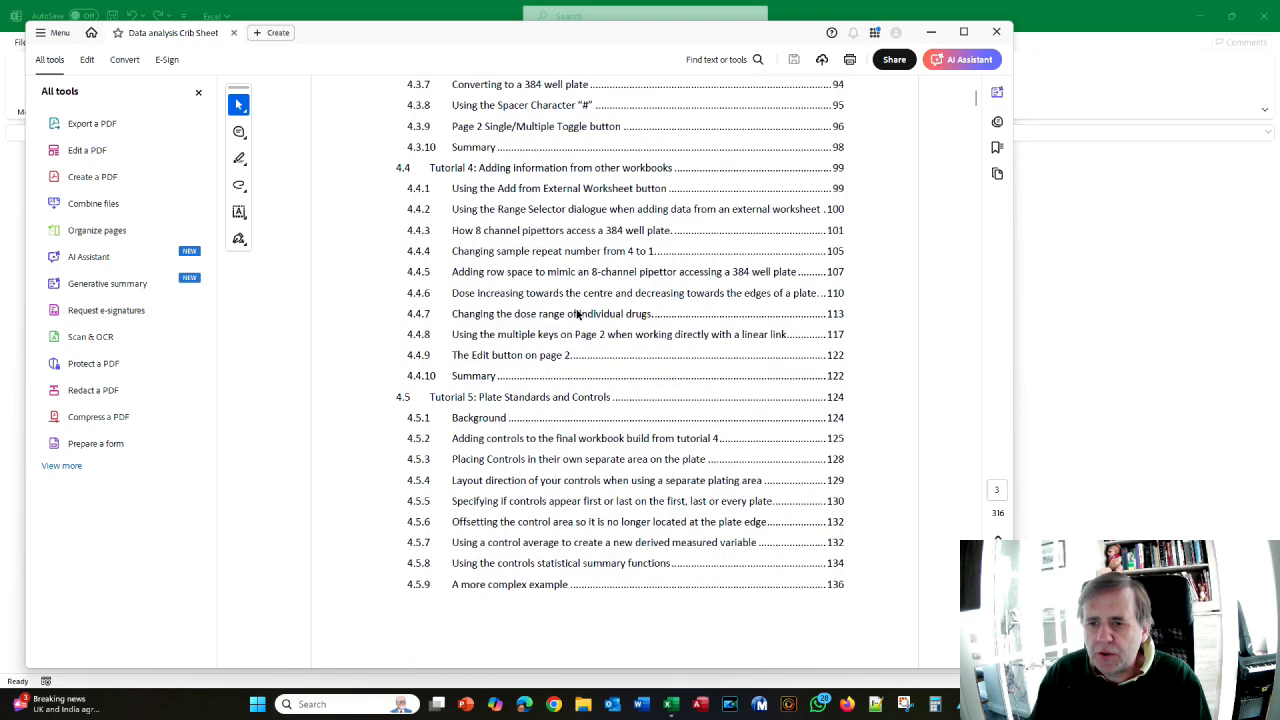
{"action": "scroll", "coordinate": [577, 314], "scroll_direction": "down", "scroll_amount": 1}
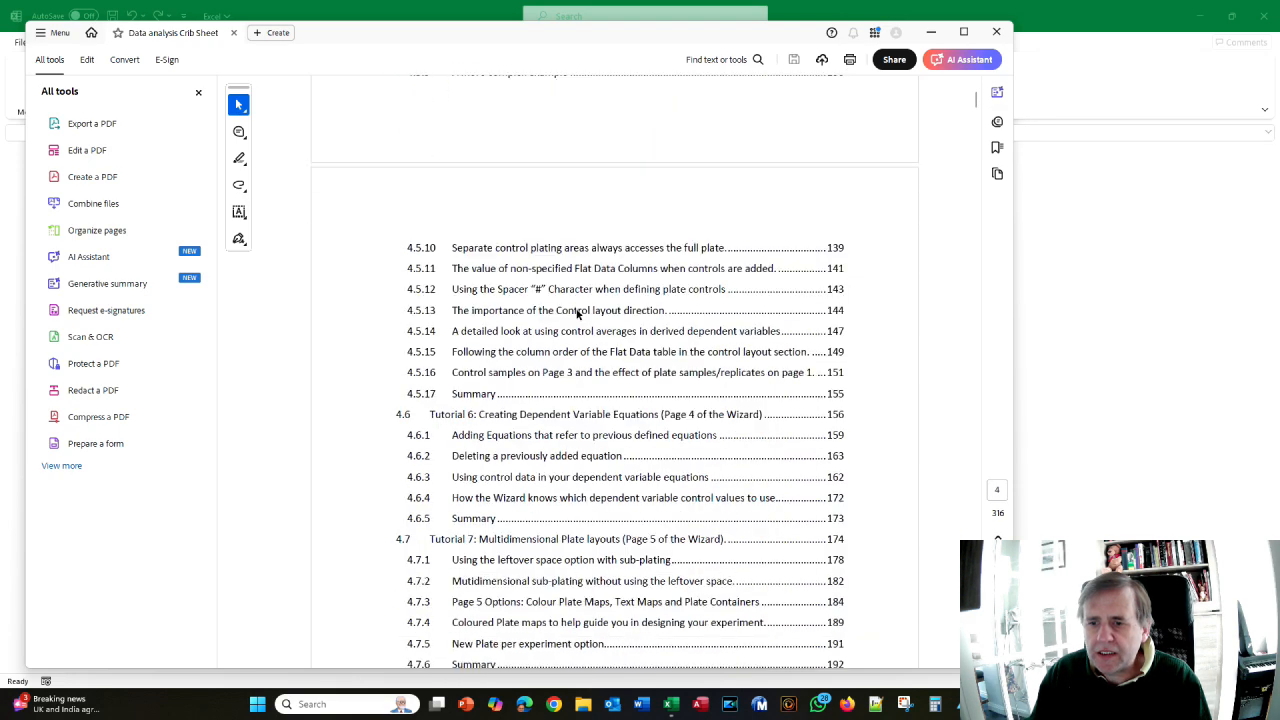
{"action": "left_click", "coordinate": [462, 420]}
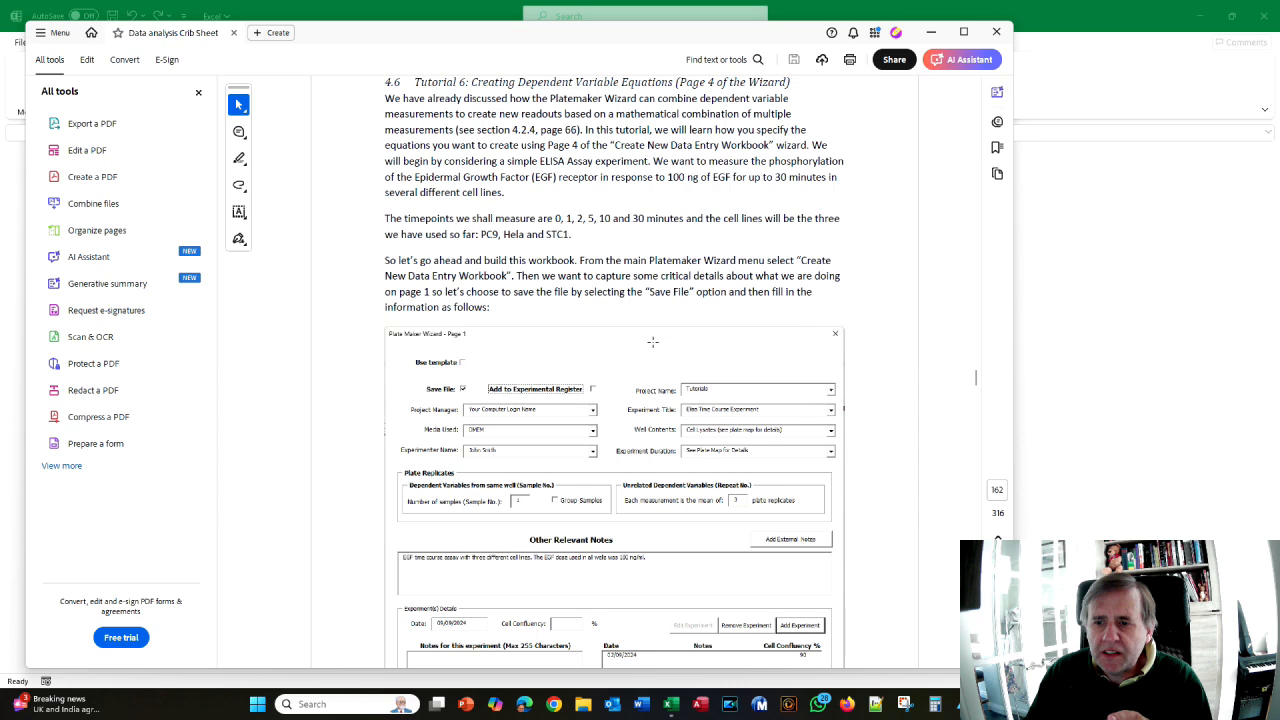
{"action": "scroll", "coordinate": [653, 342], "scroll_direction": "down", "scroll_amount": 1}
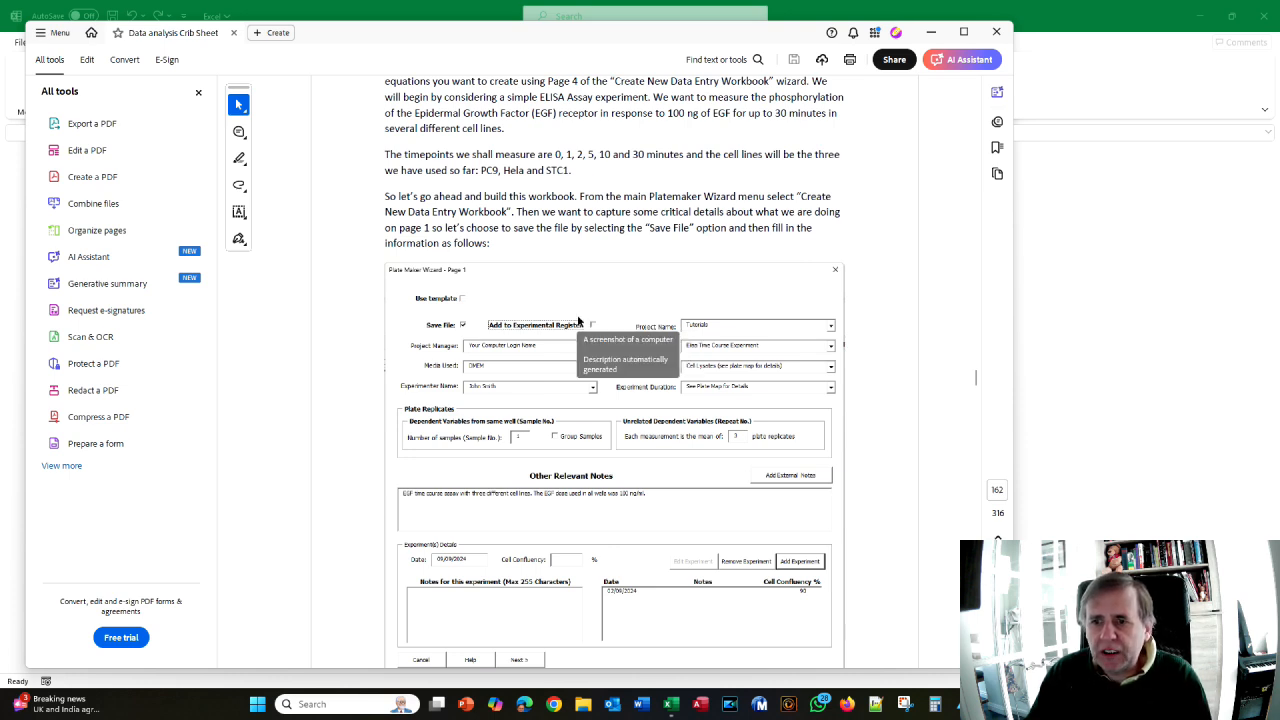
{"action": "key", "text": "alt+Tab"}
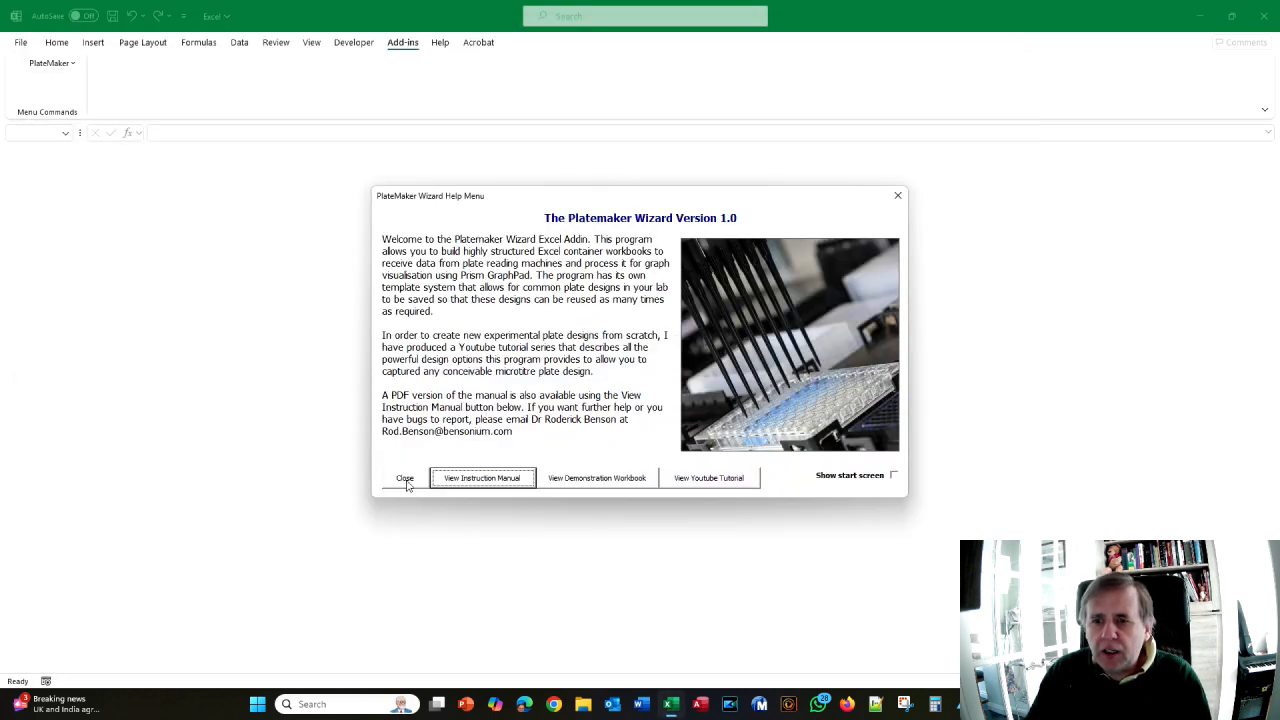
- Dismiss the welcome screen and start a new PlateMaker data entry workbook with Save File ticked
{"action": "left_click", "coordinate": [405, 479]}
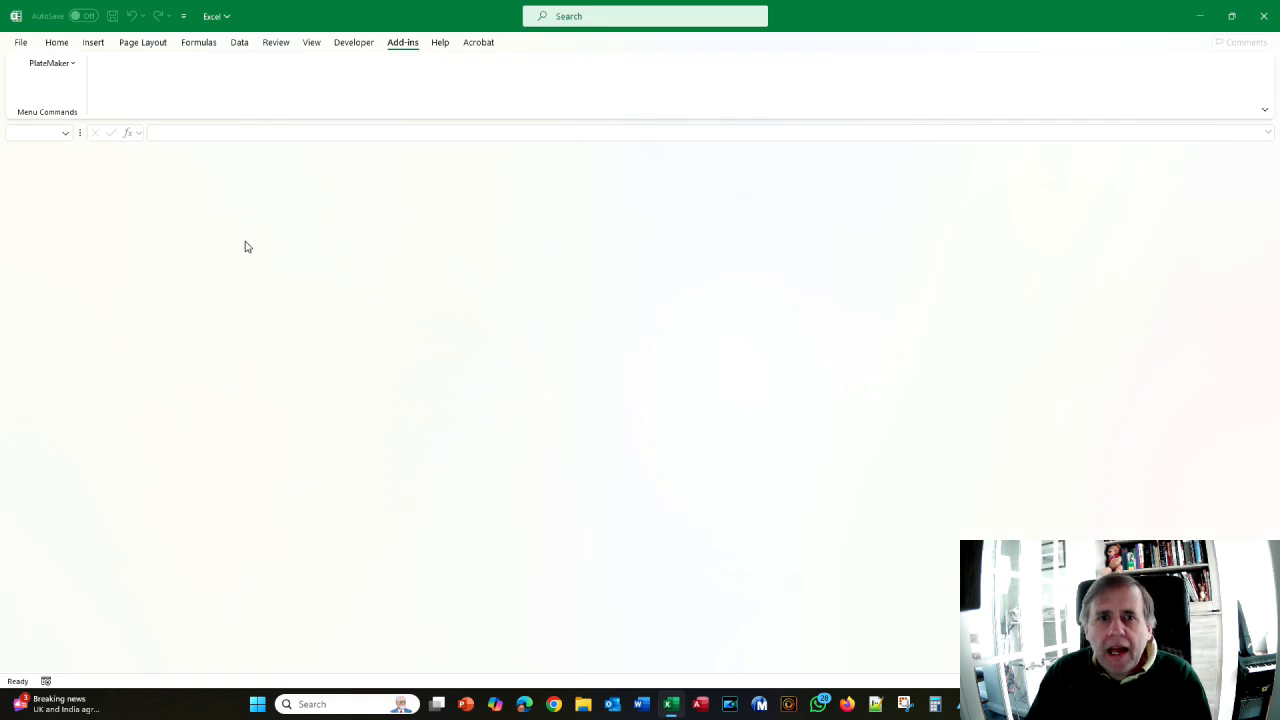
{"action": "left_click", "coordinate": [42, 66]}
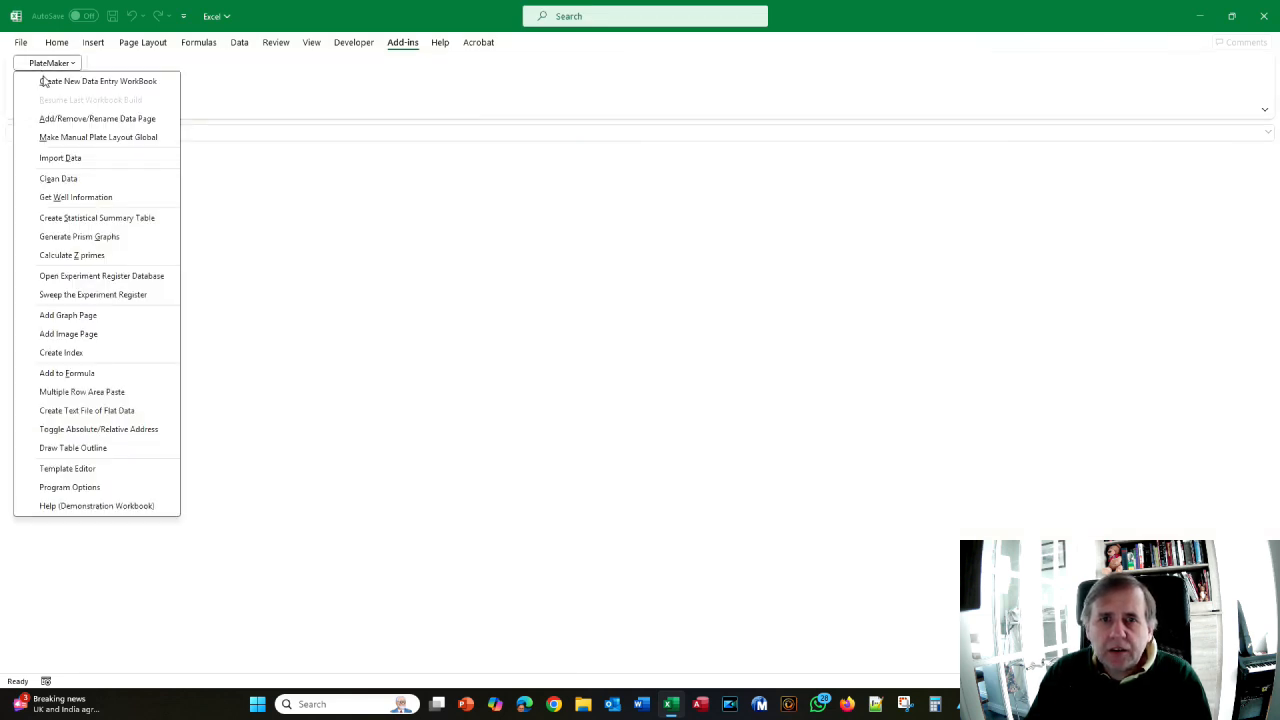
{"action": "left_click", "coordinate": [45, 81]}
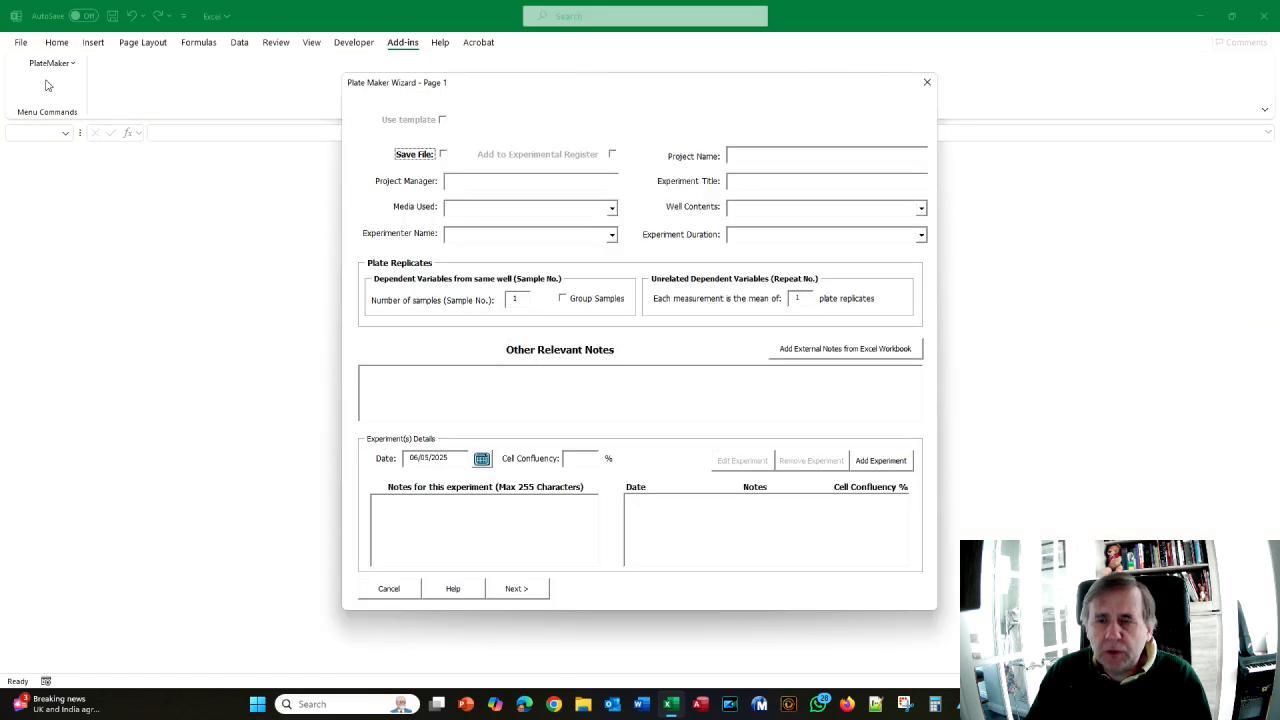
{"action": "left_click", "coordinate": [443, 156]}
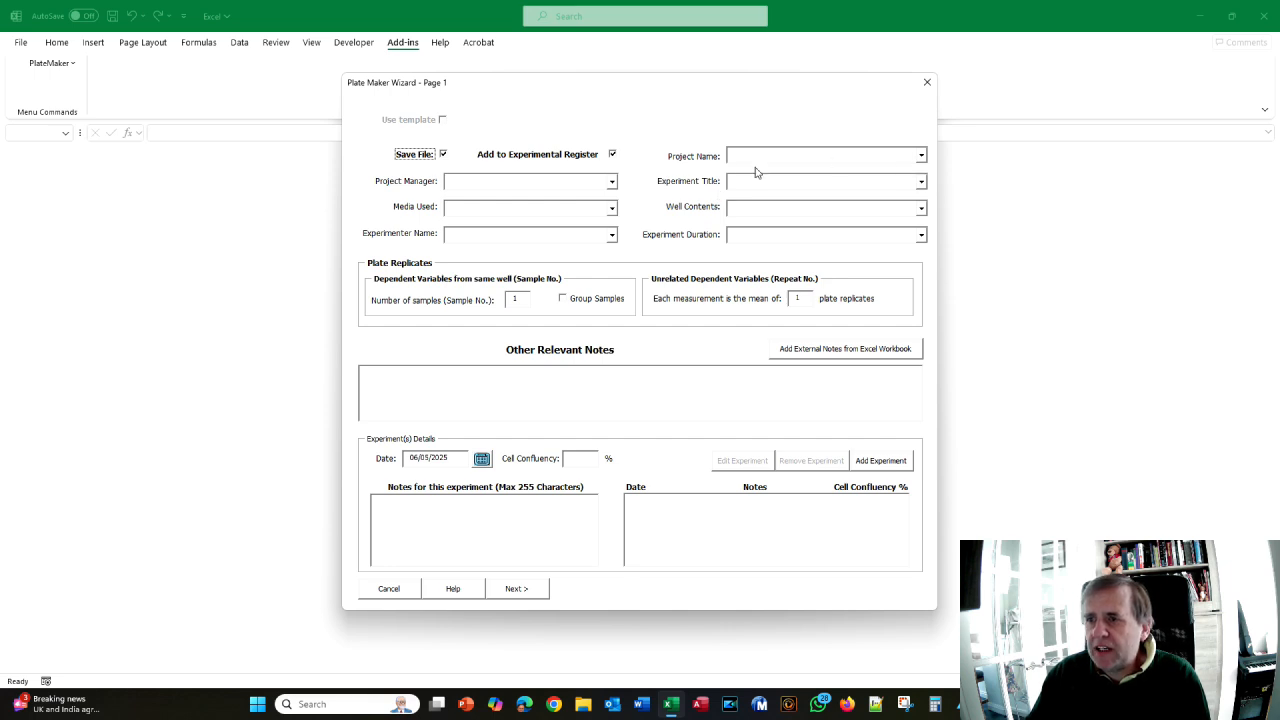
{"action": "left_click", "coordinate": [921, 156]}
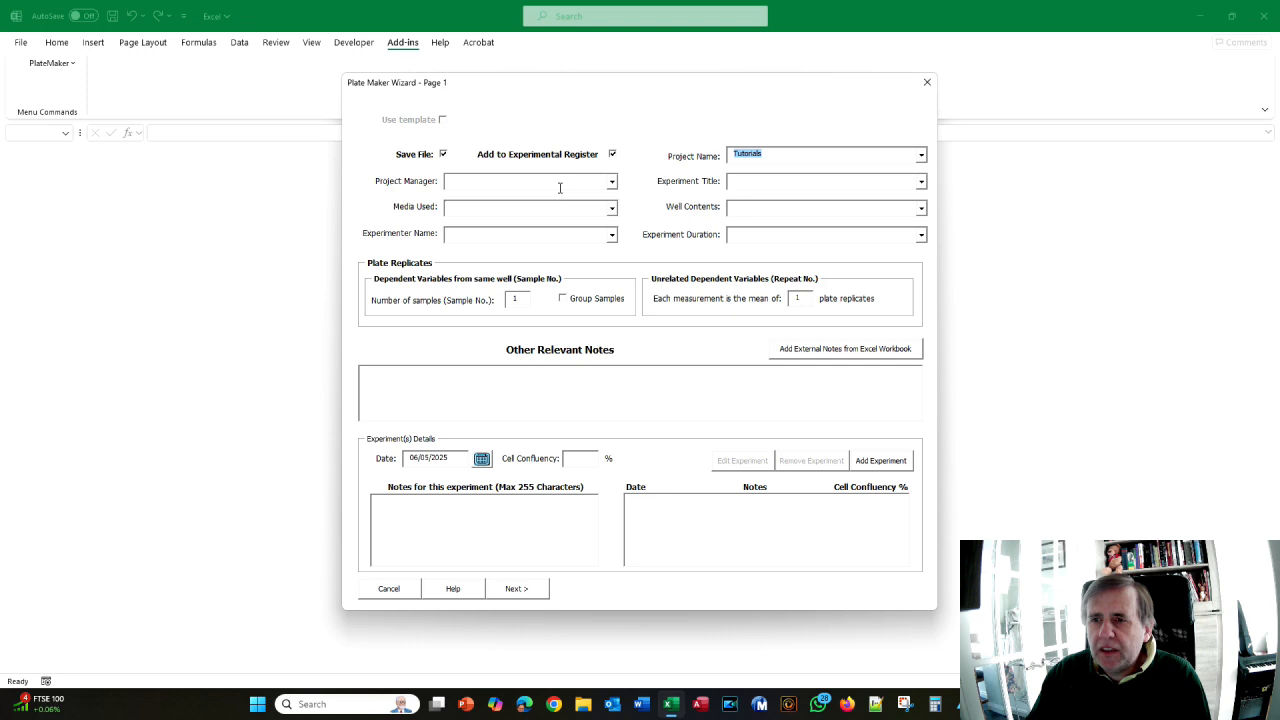
- Choose the Tutorials project and a project manager, checking the crib sheet for reference
{"action": "key", "text": "alt+Tab"}
{"action": "scroll", "coordinate": [634, 250], "scroll_direction": "down", "scroll_amount": 1}
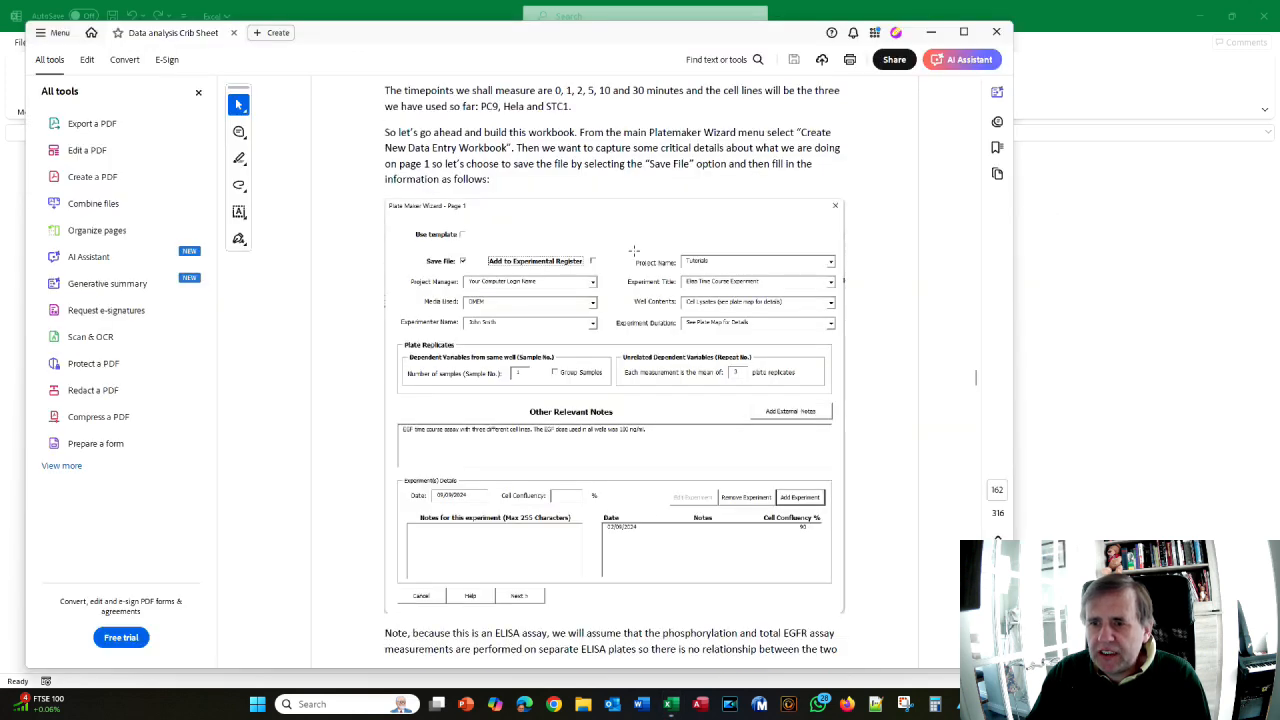
{"action": "key", "text": "alt+Tab"}
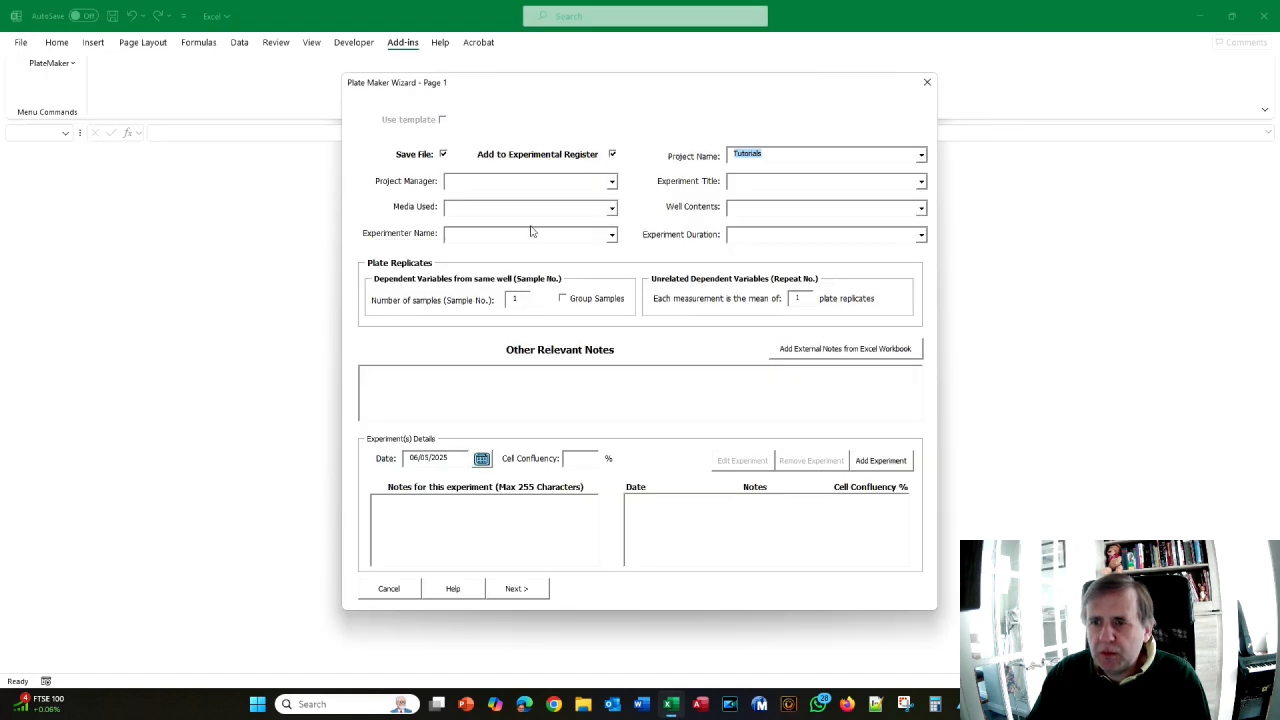
{"action": "left_click", "coordinate": [613, 185]}
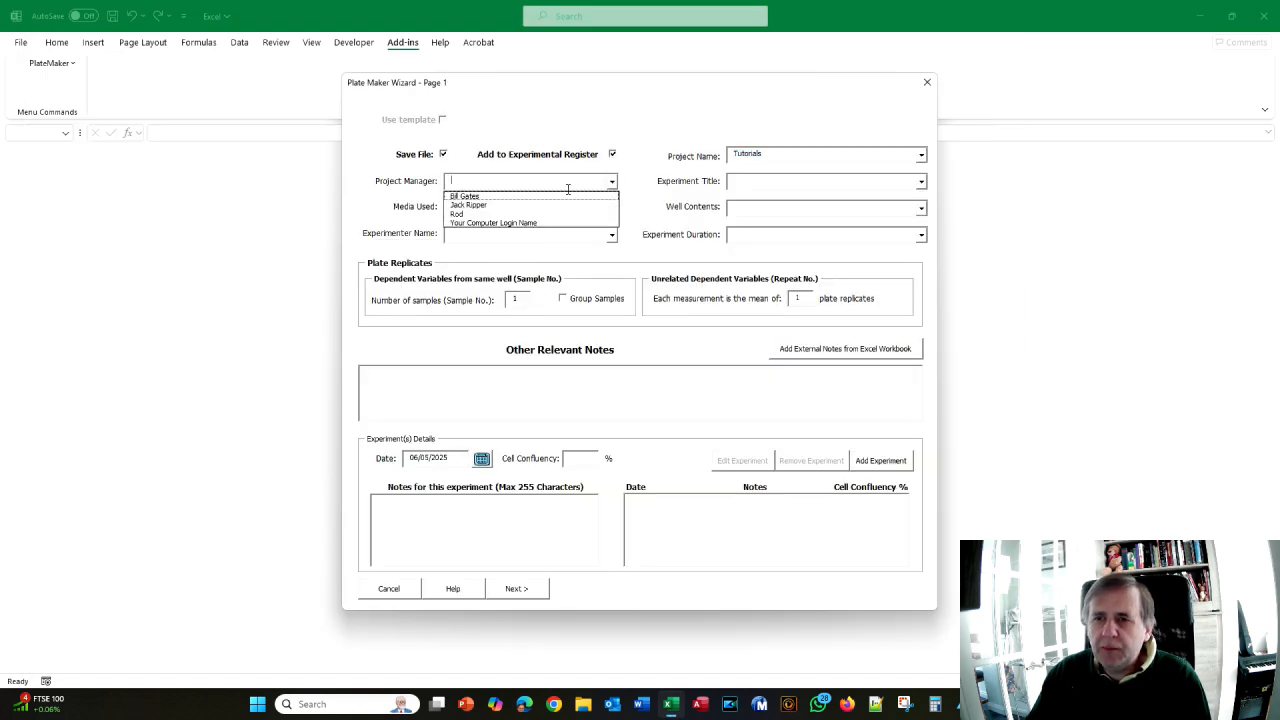
{"action": "left_click", "coordinate": [476, 206]}
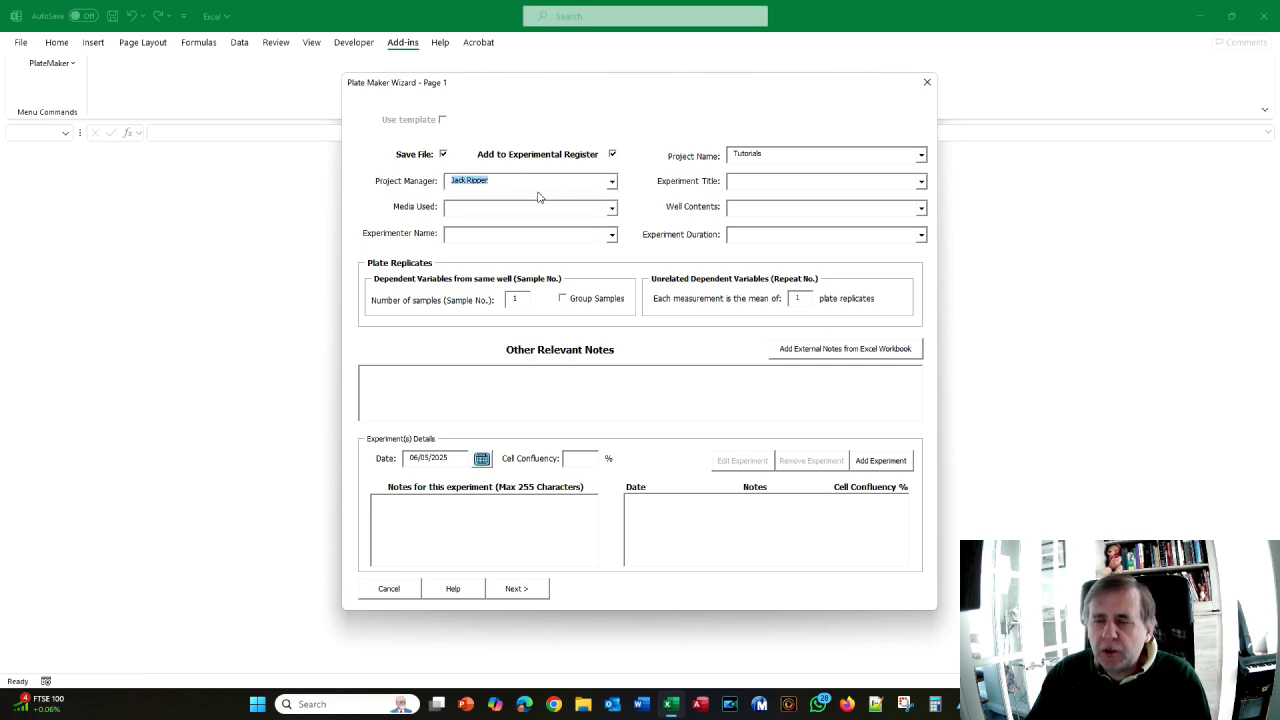
- Enter the experiment title 'Elisa Time Course Experiment'
{"action": "left_click", "coordinate": [750, 182]}
{"action": "key", "text": "alt+Tab"}
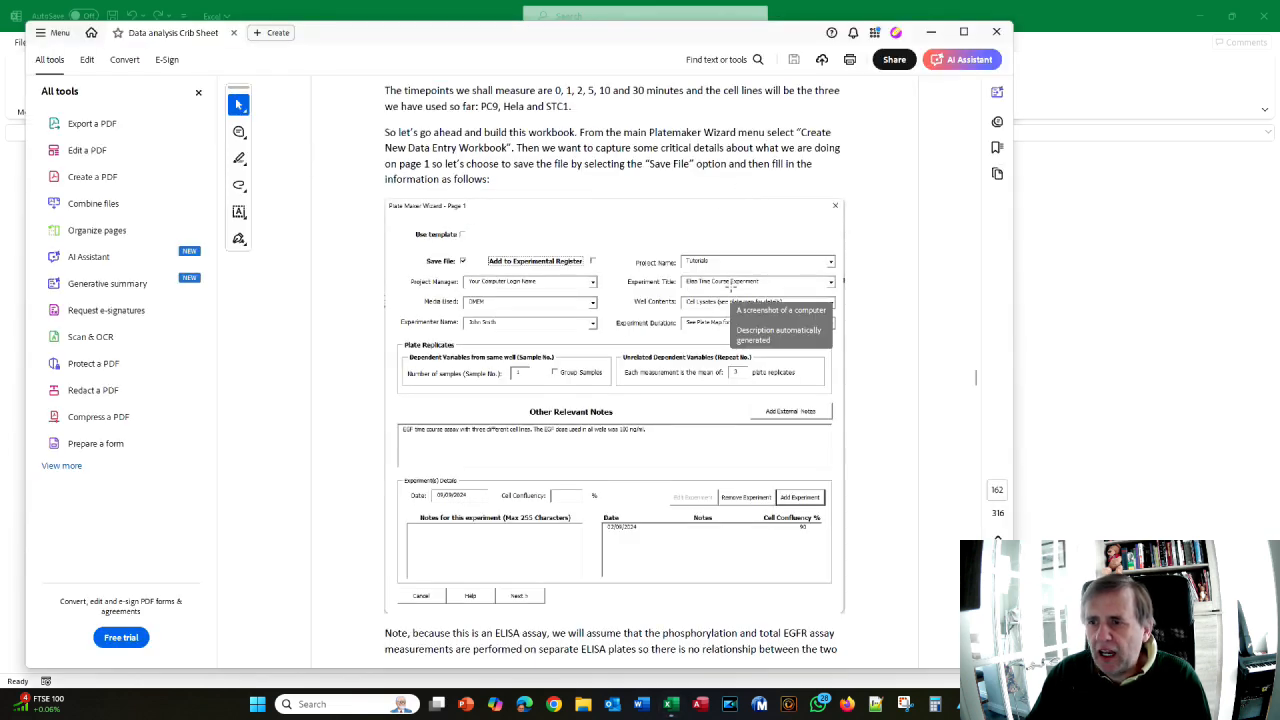
{"action": "key", "text": "alt+Tab"}
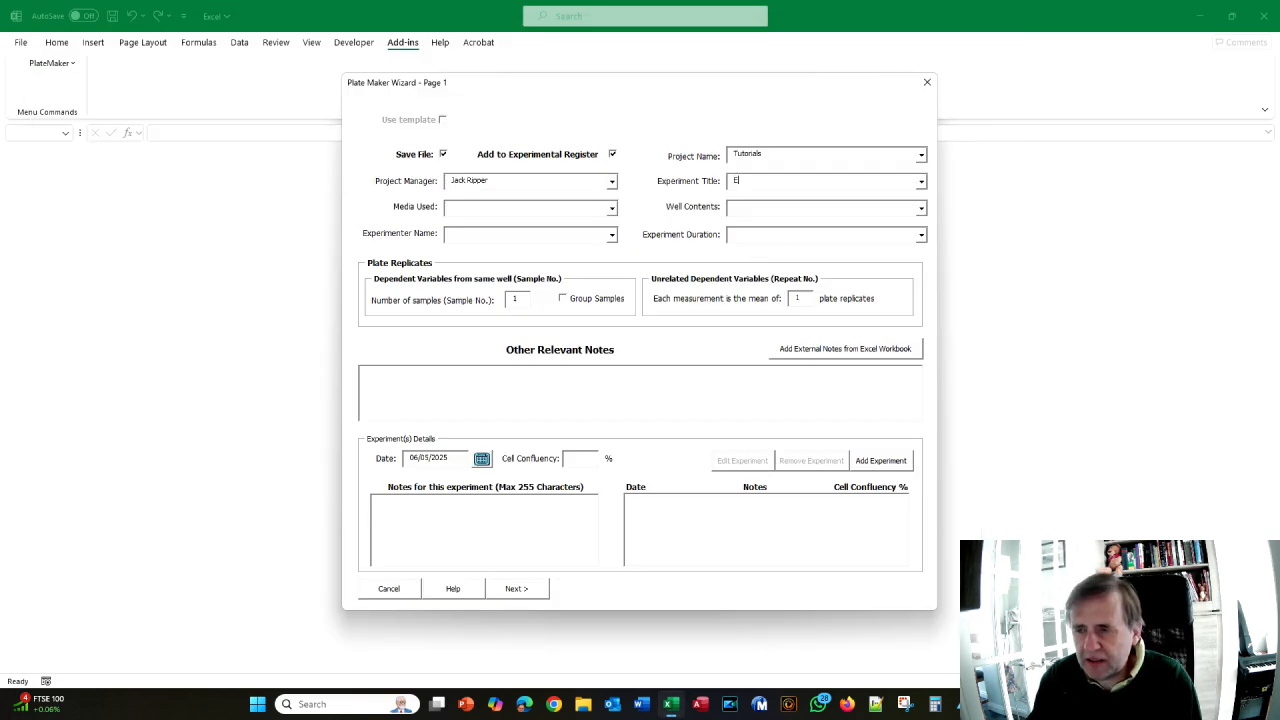
{"action": "type", "text": "Elise "}
{"action": "type", "text": "Tiem"}
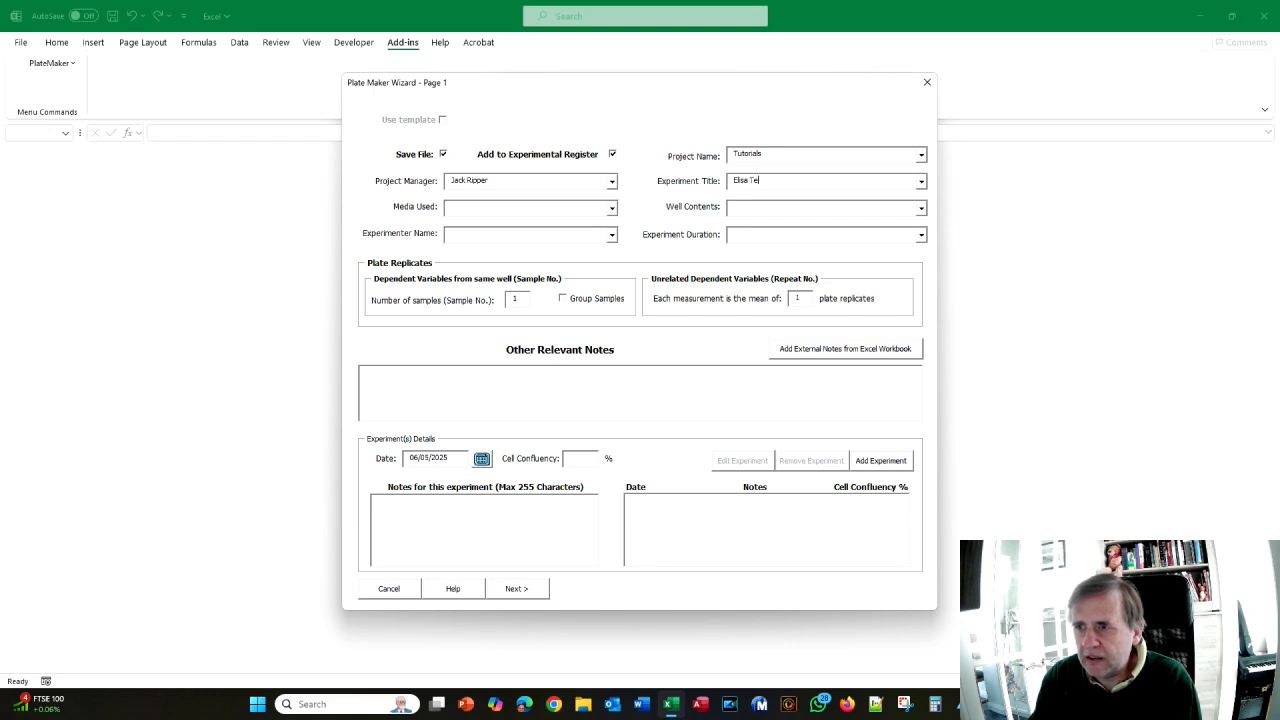
{"action": "key", "text": "BackSpace"}
{"action": "key", "text": "BackSpace"}
{"action": "key", "text": "BackSpace"}
{"action": "type", "text": "ime Cource"}
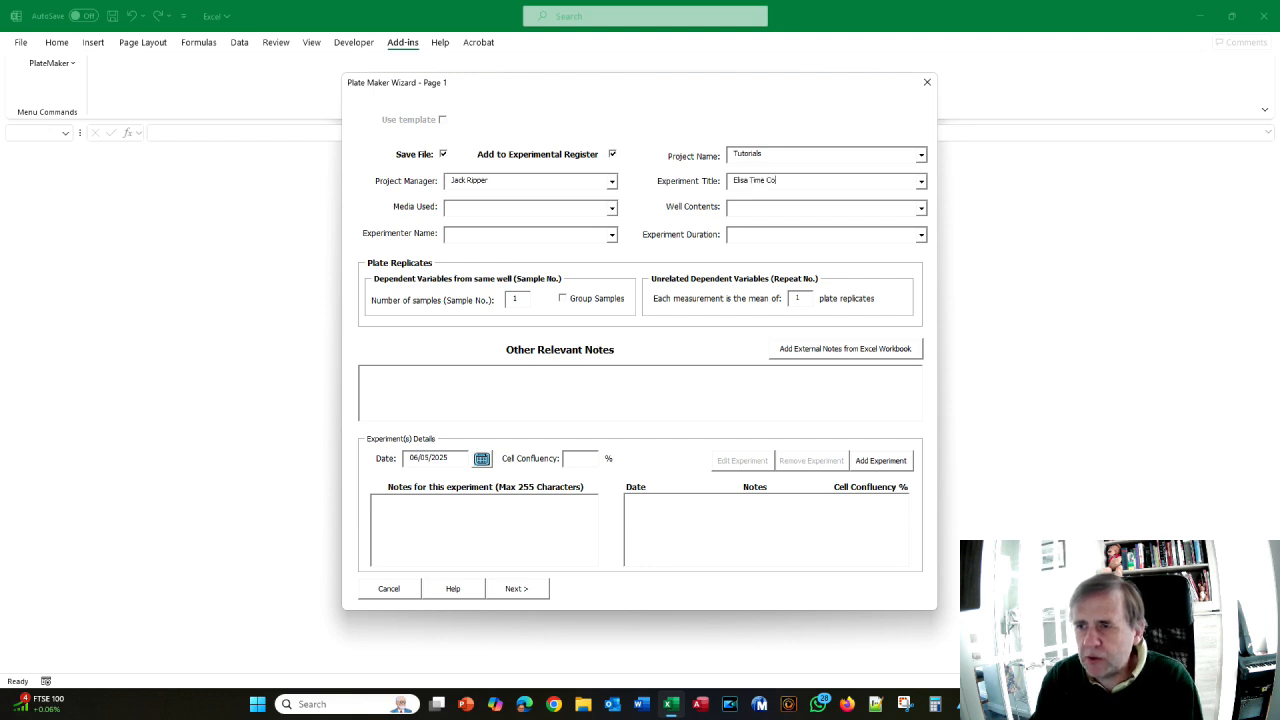
{"action": "key", "text": "BackSpace"}
{"action": "key", "text": "BackSpace"}
{"action": "type", "text": "se"}
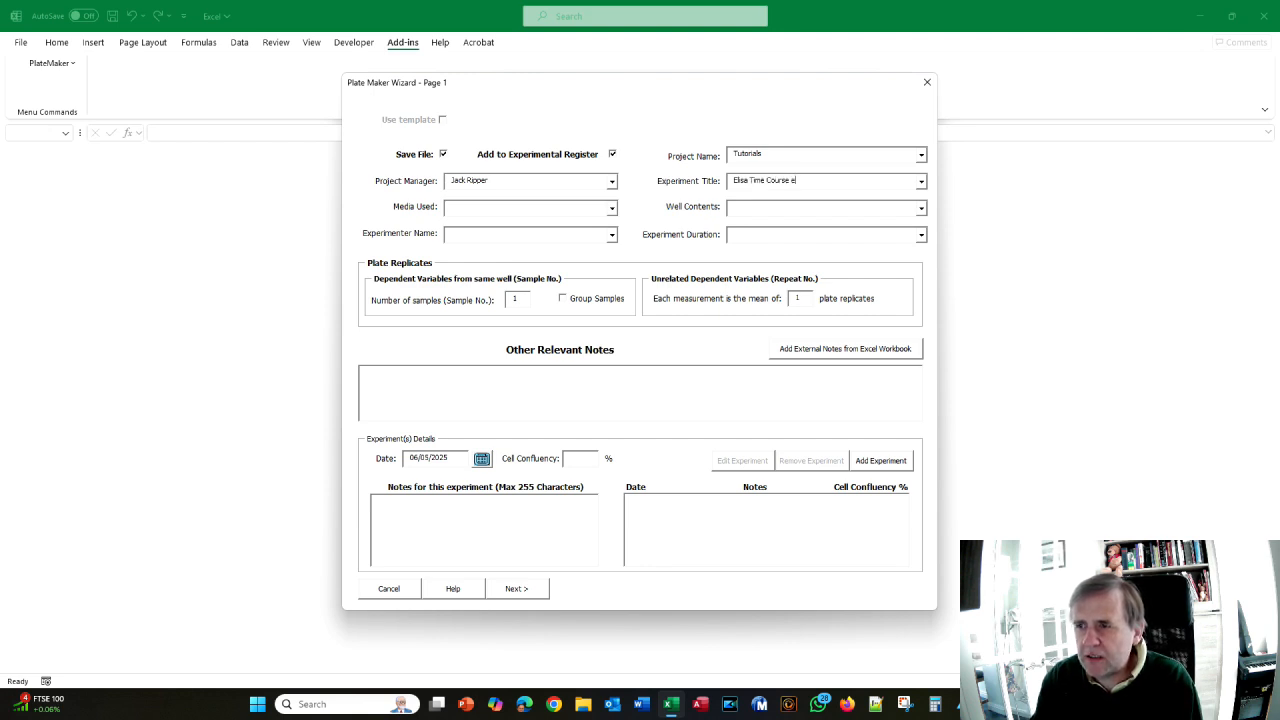
{"action": "type", "text": " Experiment"}
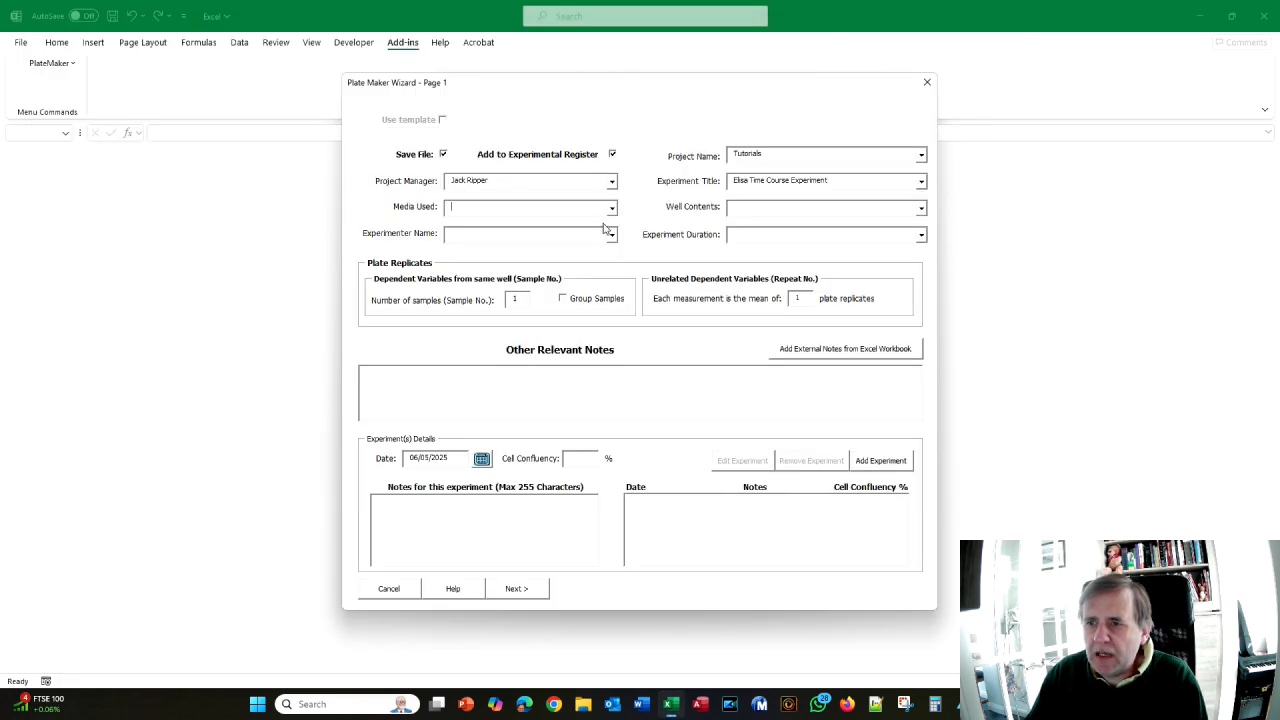
- Set media to DMEM and well contents to 'Cell line lysates (please see plate map for details)'
{"action": "type", "text": "DMEM"}
{"action": "key", "text": "Tab"}
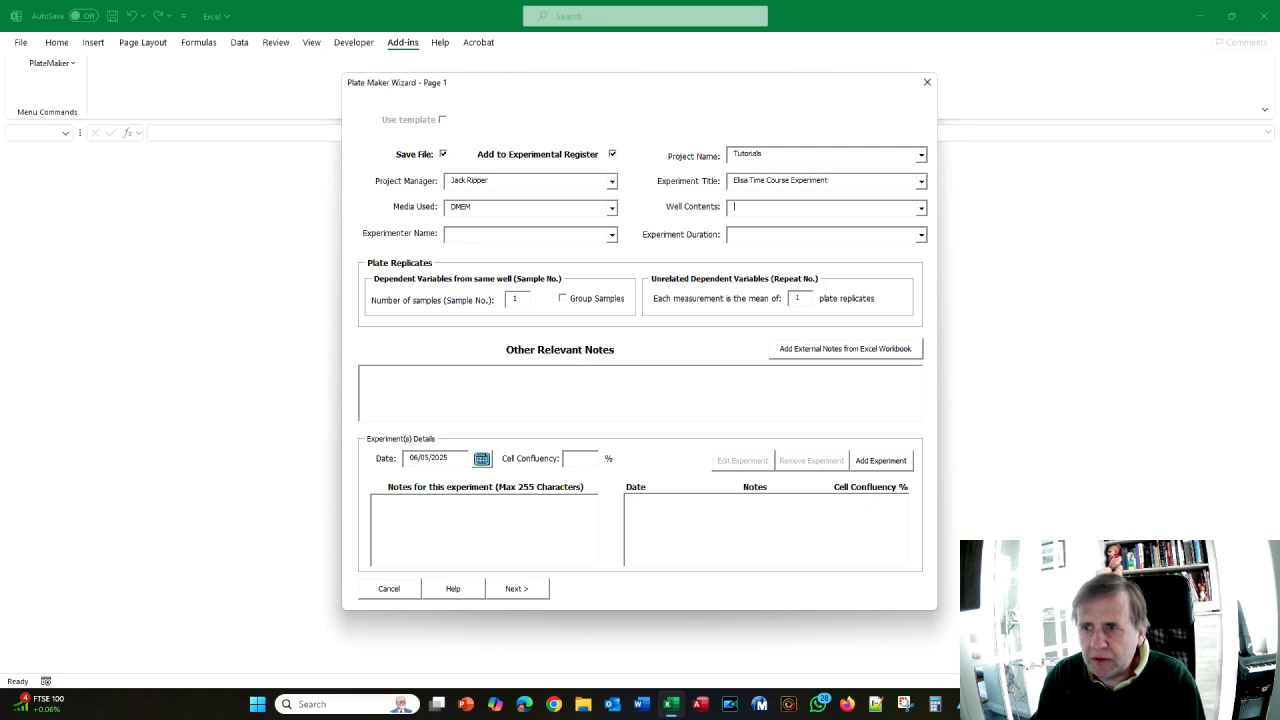
{"action": "key", "text": "alt+Tab"}
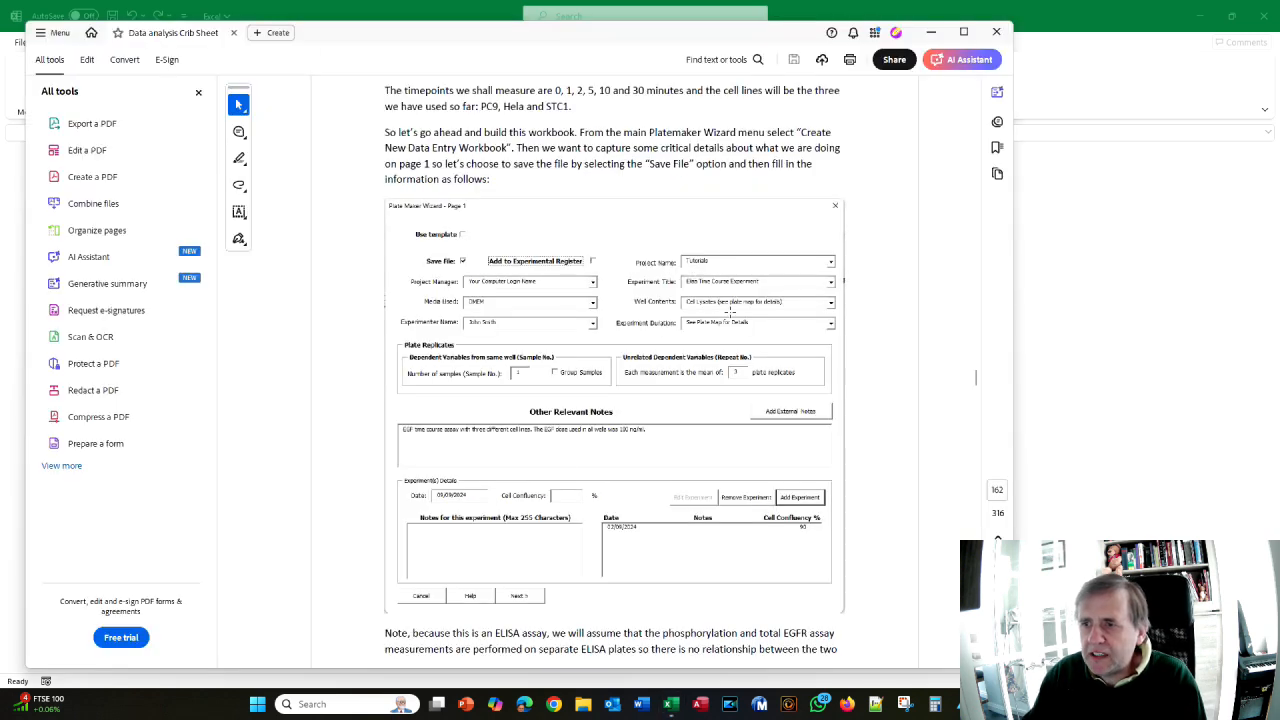
{"action": "key", "text": "alt+Tab"}
{"action": "type", "text": "Cell"}
{"action": "type", "text": "line lysates"}
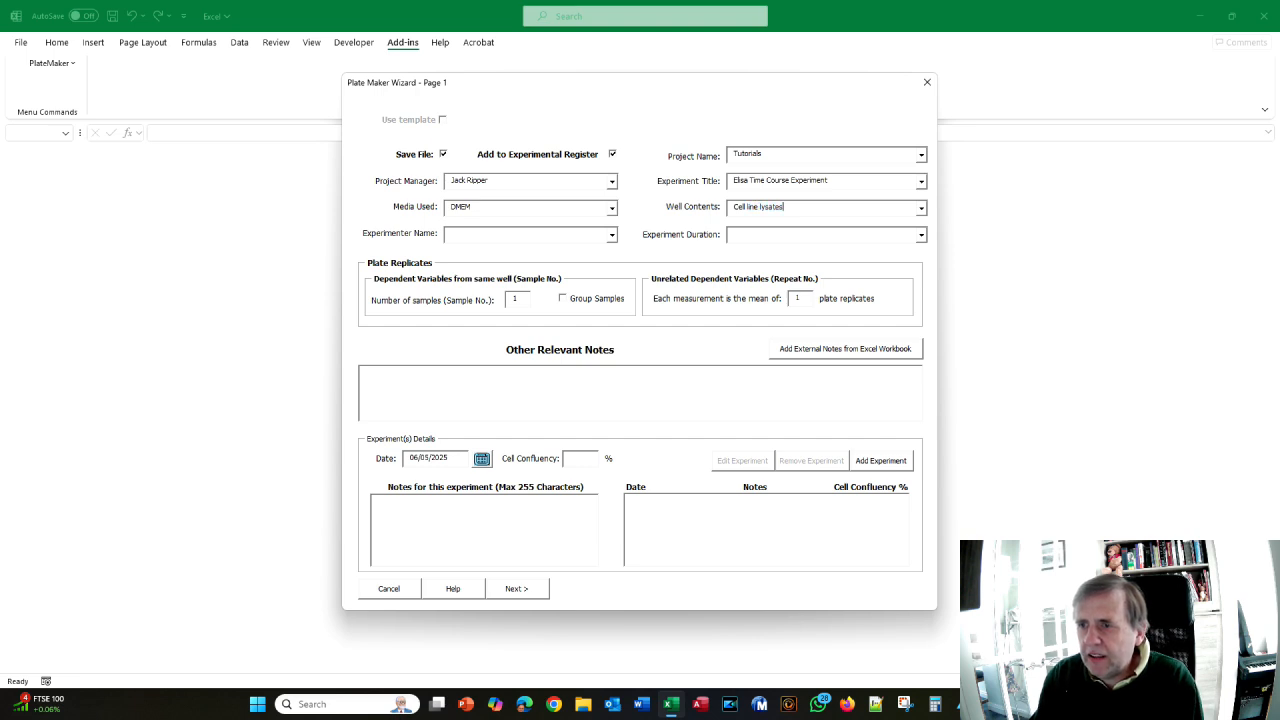
{"action": "type", "text": " (please see plate map for details"}
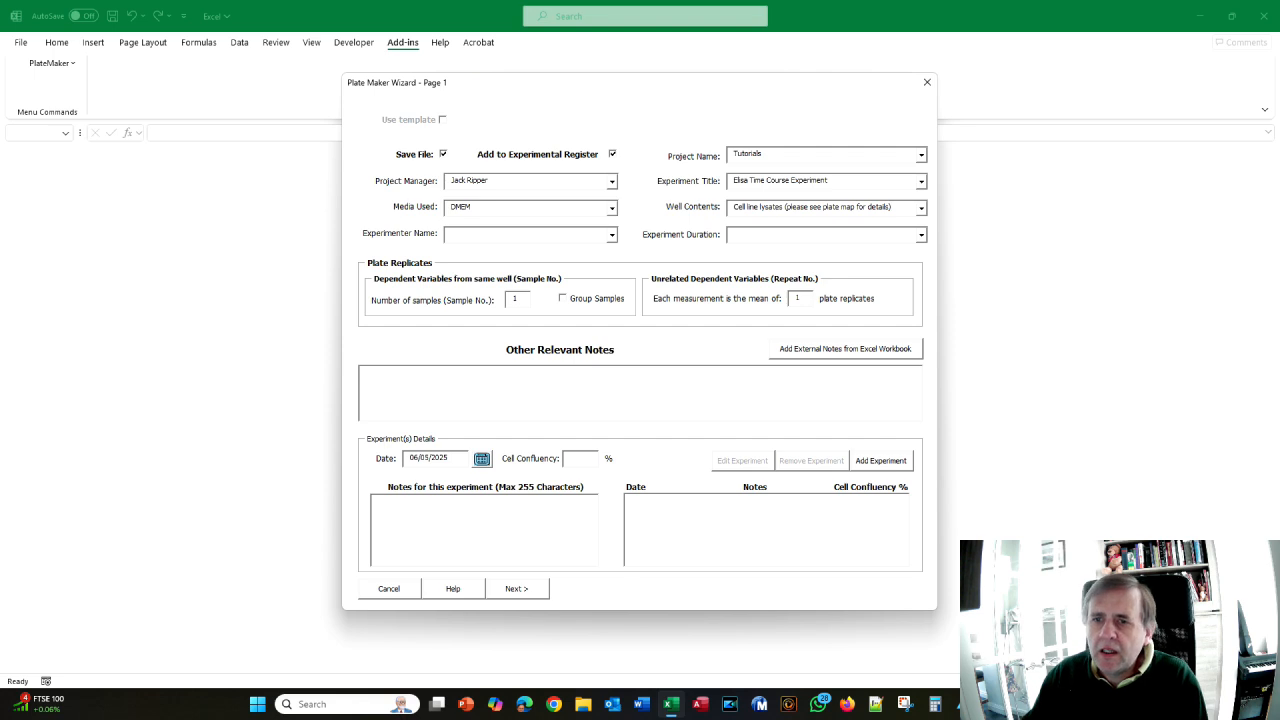
- Enter the experimenter's name and set the duration to 'See Plate Map for Details'
{"action": "left_click", "coordinate": [499, 236]}
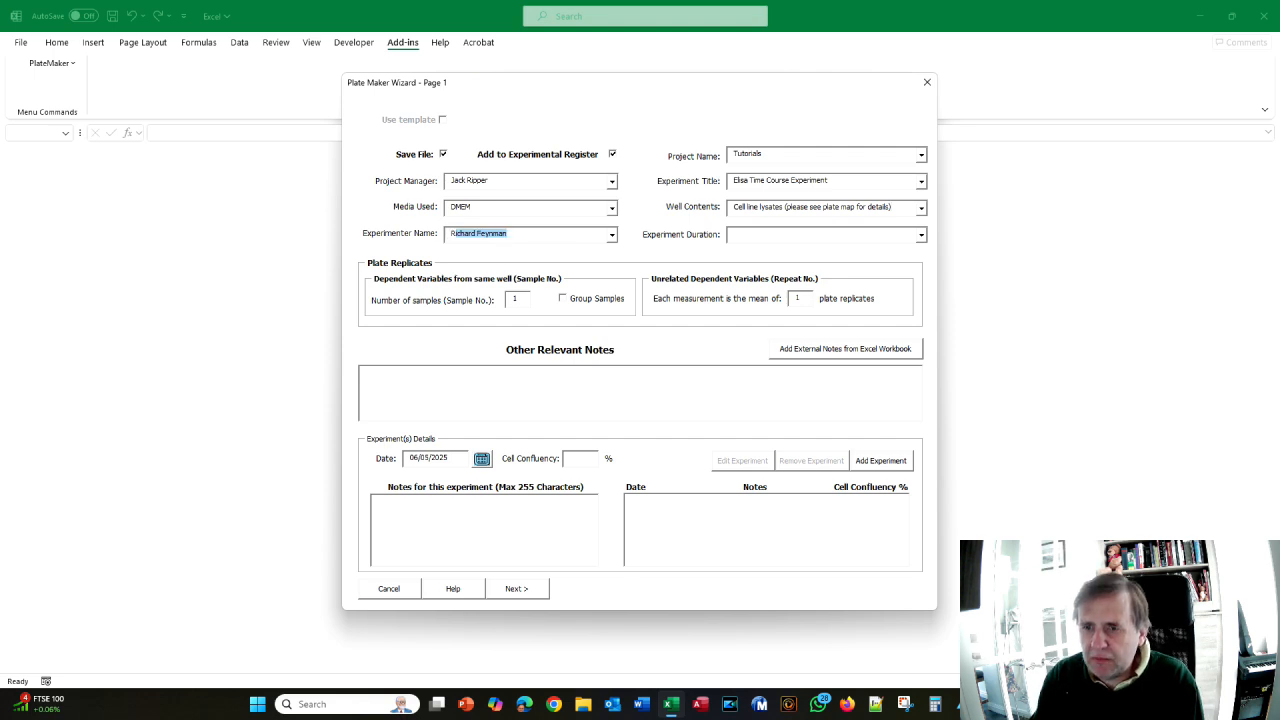
{"action": "left_click", "coordinate": [743, 234]}
{"action": "key", "text": "alt+Tab"}
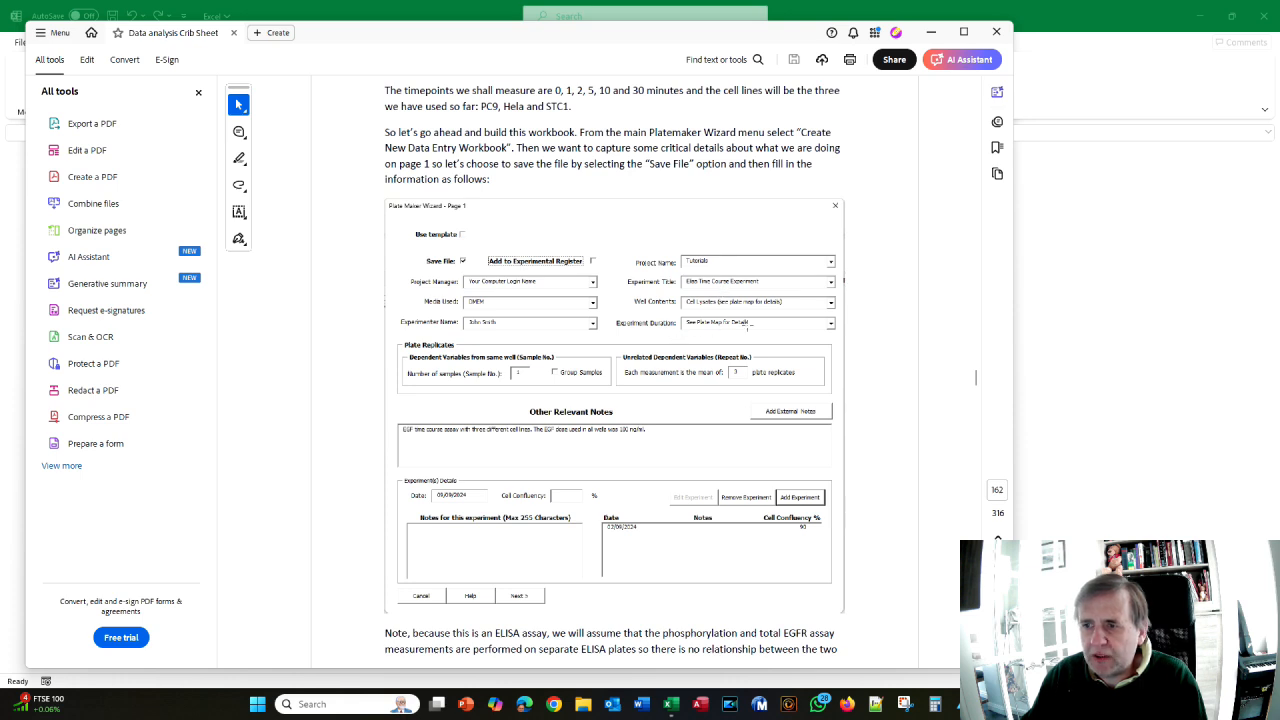
{"action": "key", "text": "alt+Tab"}
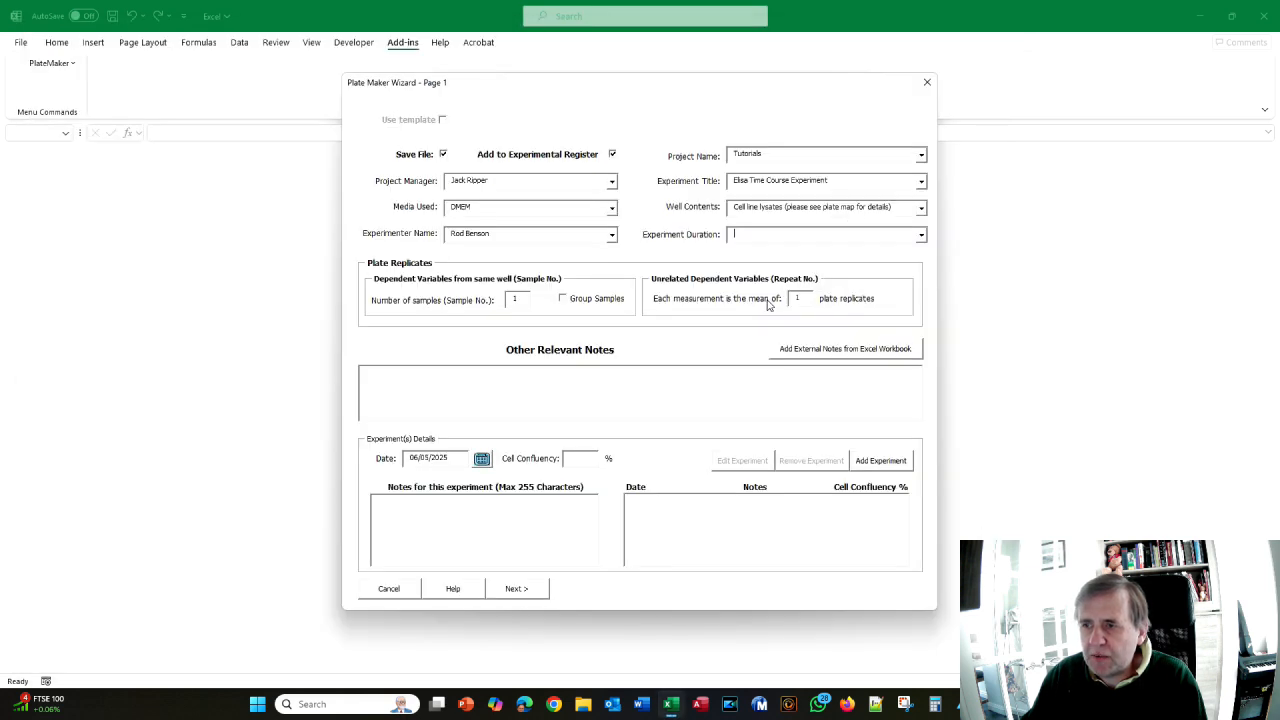
{"action": "left_click", "coordinate": [921, 236]}
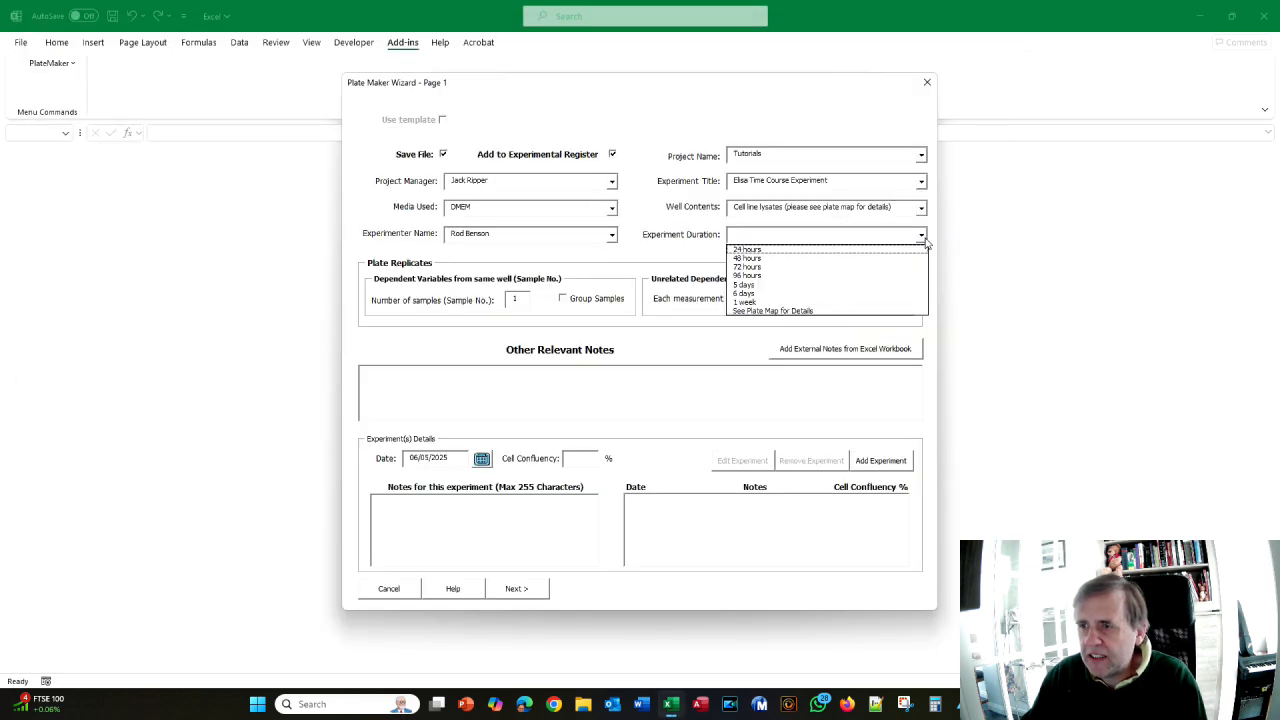
{"action": "left_click", "coordinate": [810, 311]}
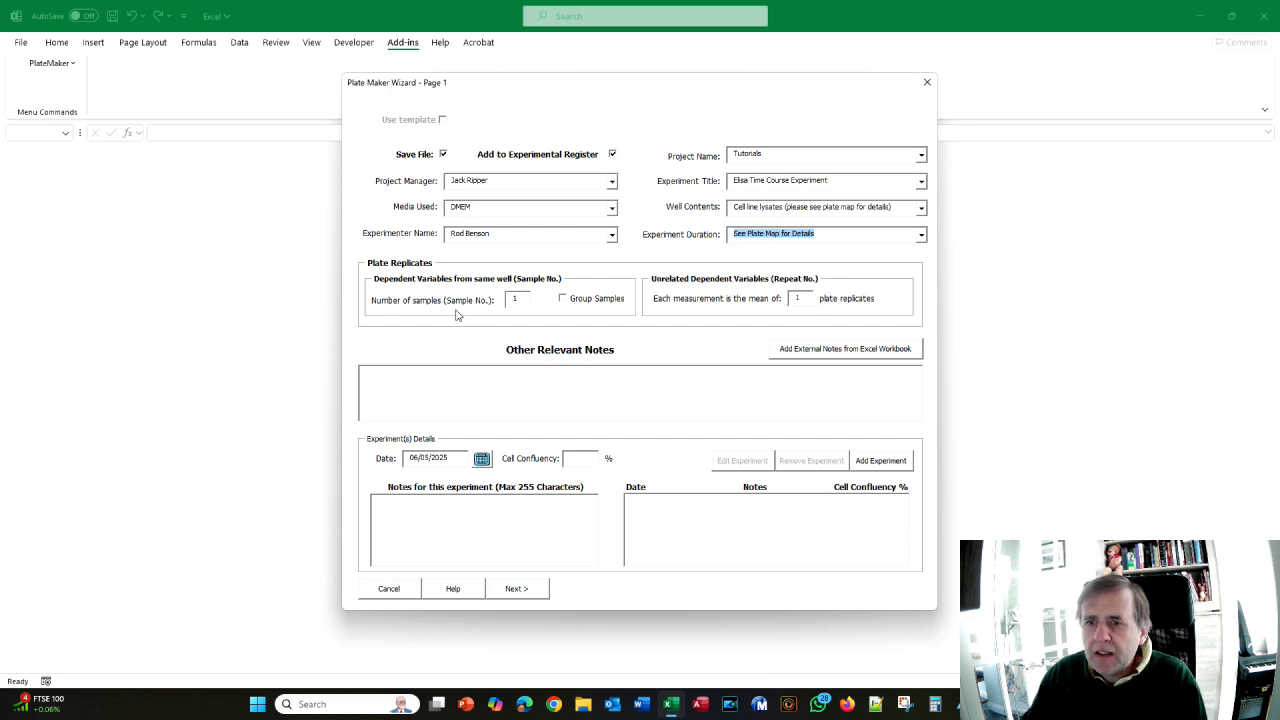
{"action": "key", "text": "alt+Tab"}
{"action": "key", "text": "alt+Tab"}
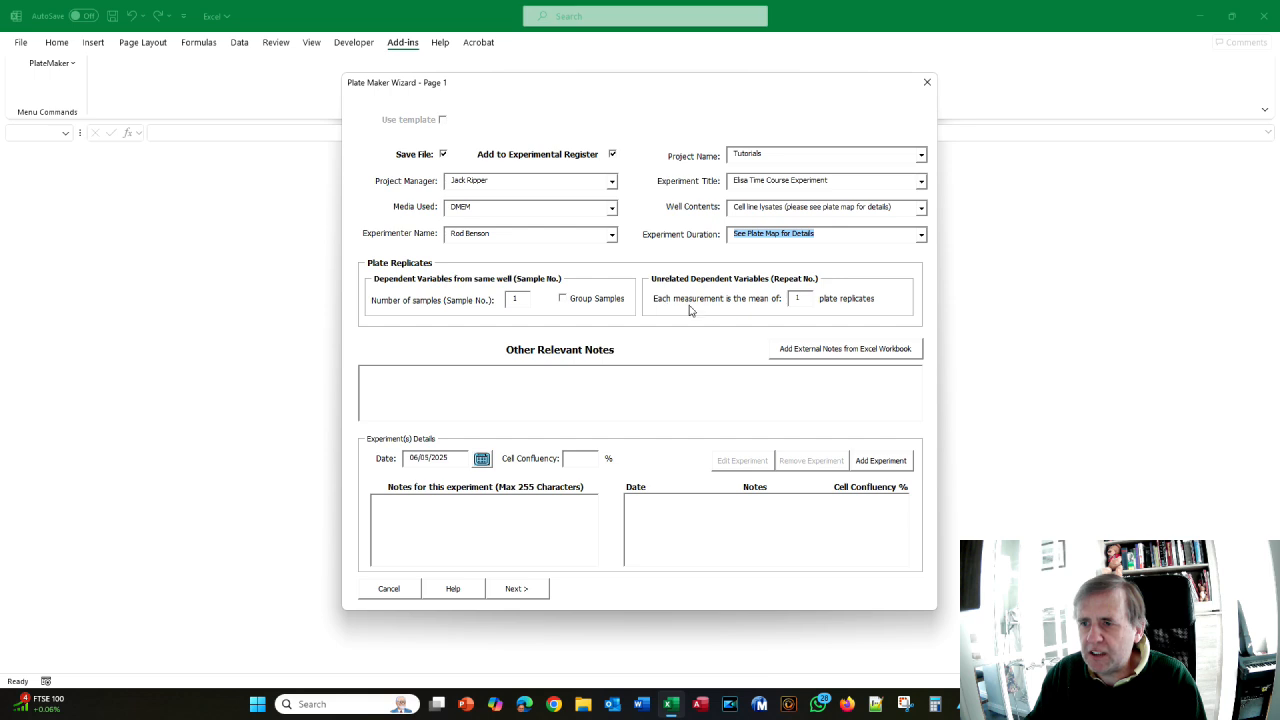
- Set the number of plate replicates to 3
{"action": "double_click", "coordinate": [799, 298]}
{"action": "type", "text": "3"}
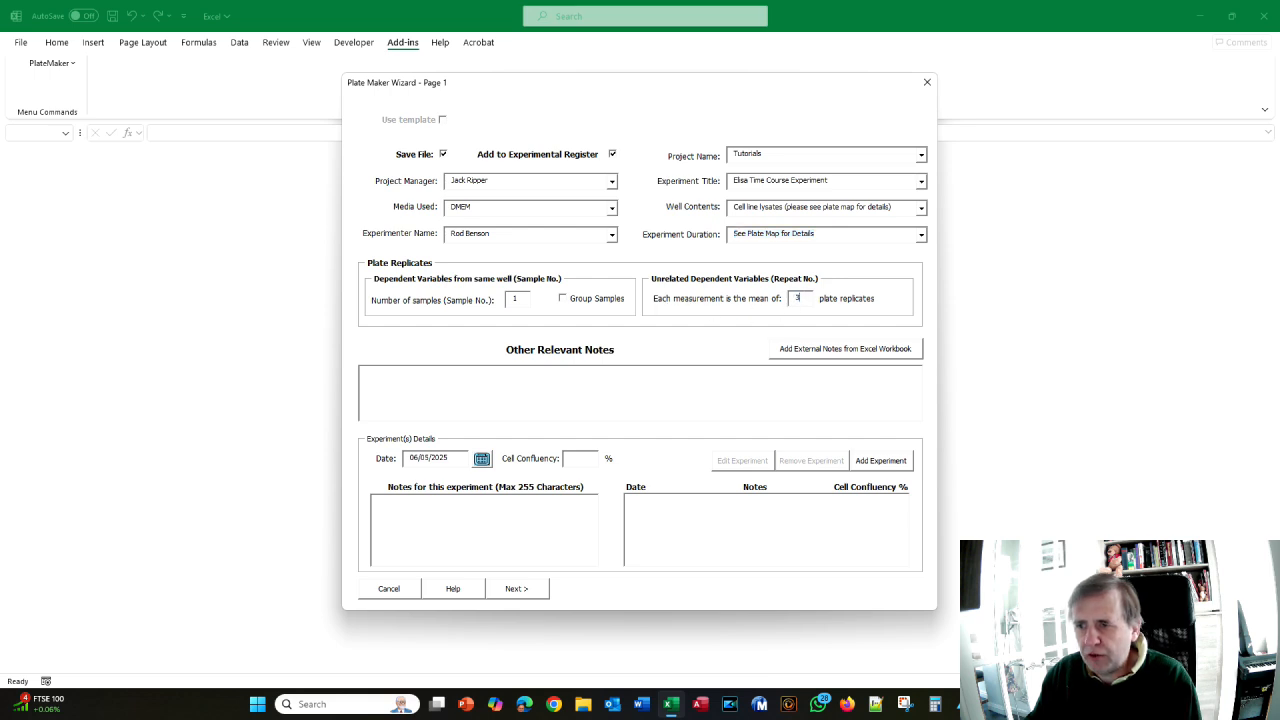
{"action": "key", "text": "alt+Tab"}
{"action": "scroll", "coordinate": [694, 330], "scroll_direction": "down", "scroll_amount": 1}
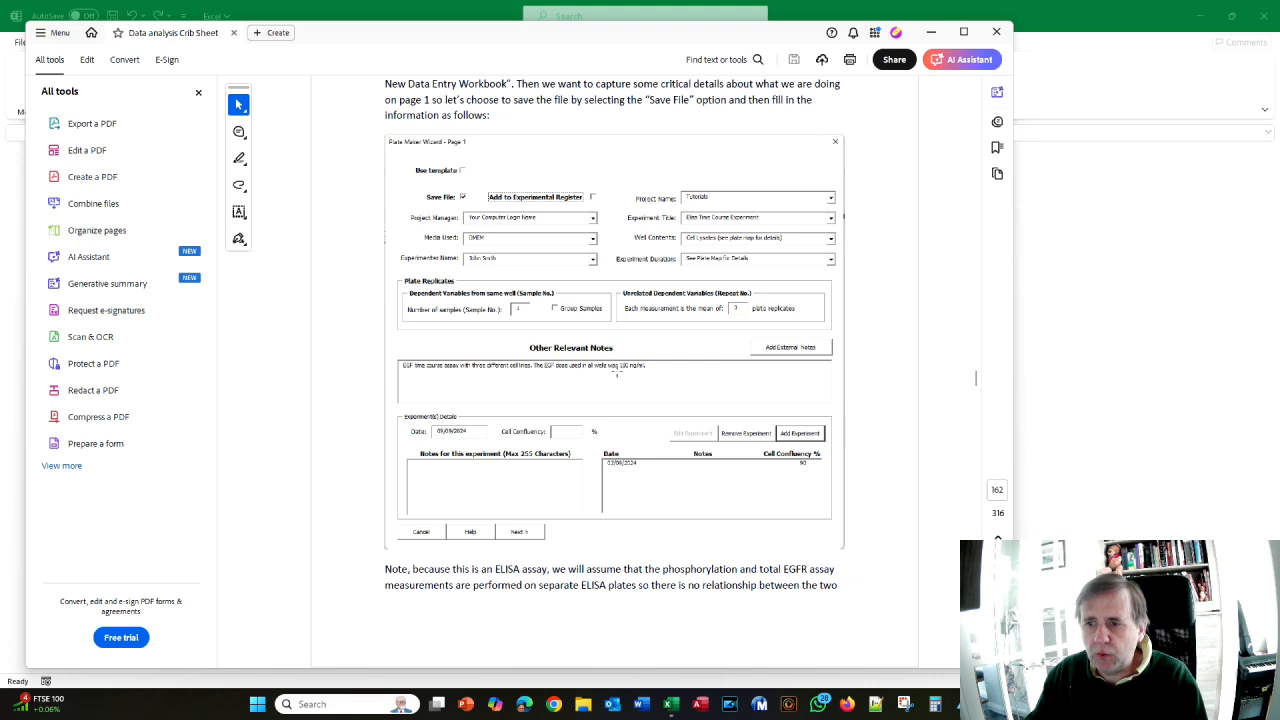
{"action": "key", "text": "alt+Tab"}
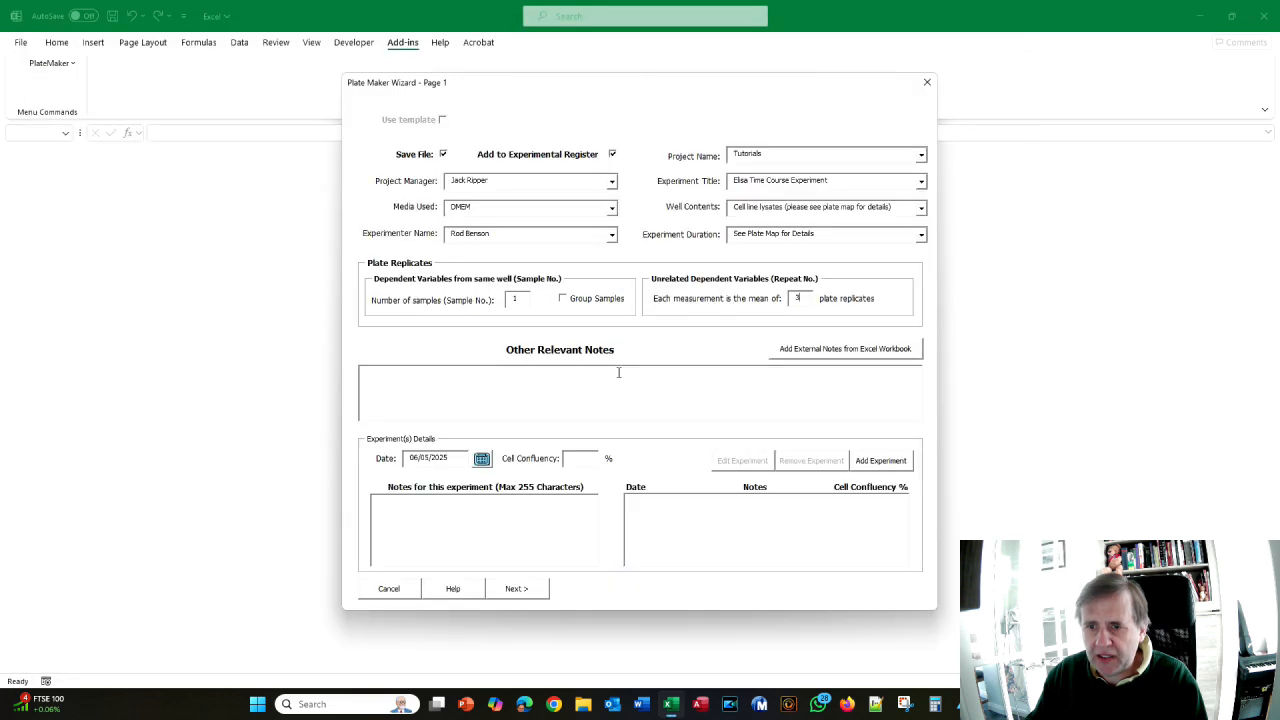
- Write the notes 'EGF time course with three different cell lines. The EGF dose in all wells was 100 ng/'
{"action": "type", "text": "E"}
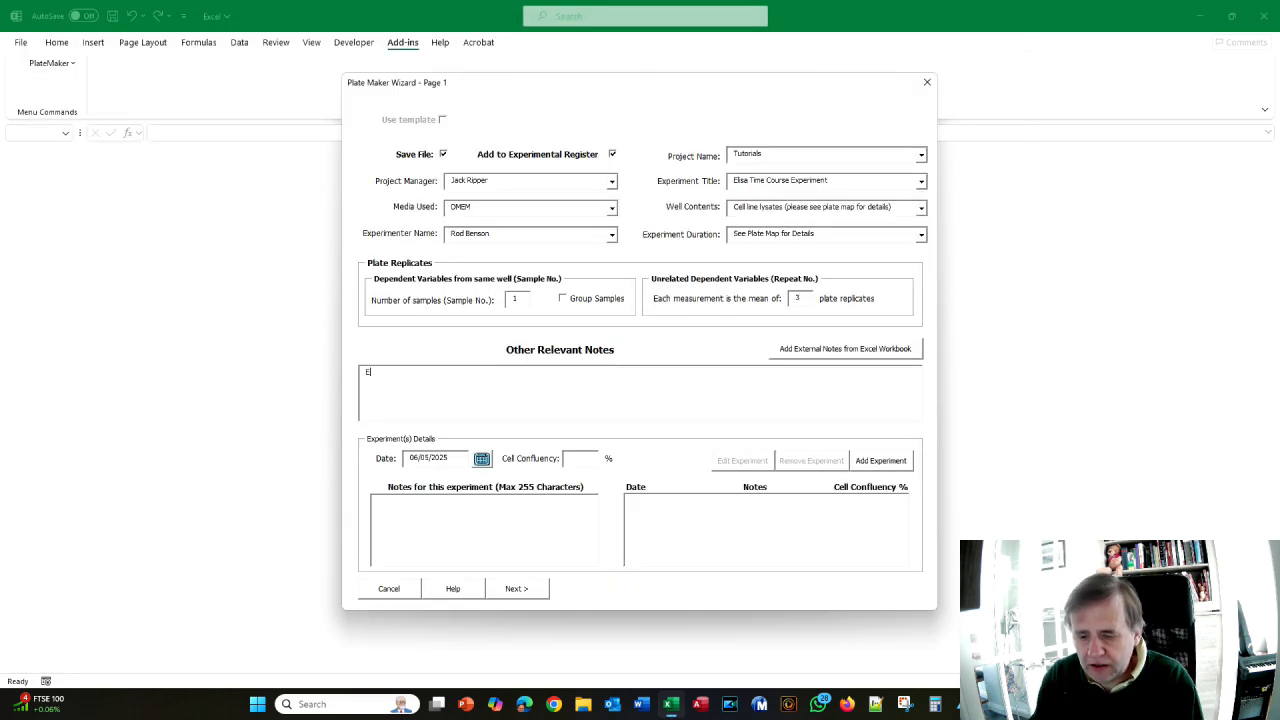
{"action": "type", "text": "GF ti"}
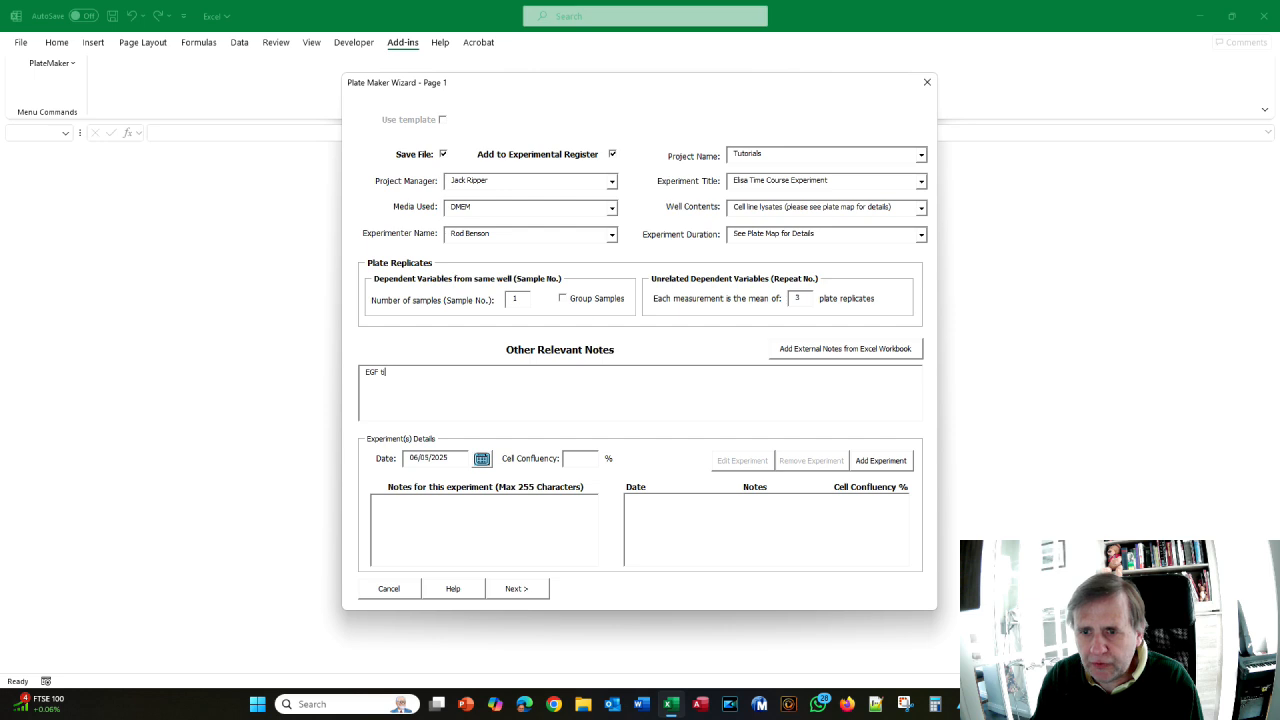
{"action": "type", "text": "me course"}
{"action": "key", "text": "alt+Tab"}
{"action": "key", "text": "alt+Tab"}
{"action": "type", "text": "wi"}
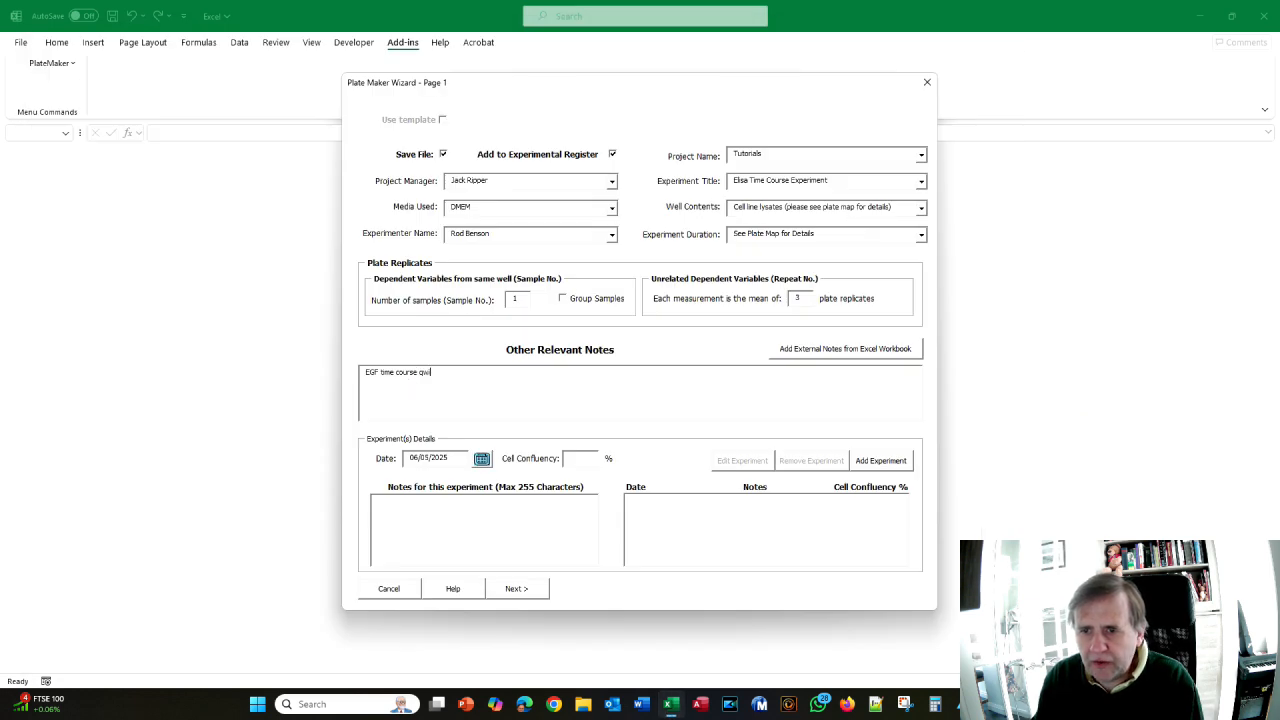
{"action": "type", "text": "th three different cell lines."}
{"action": "key", "text": "alt+Tab"}
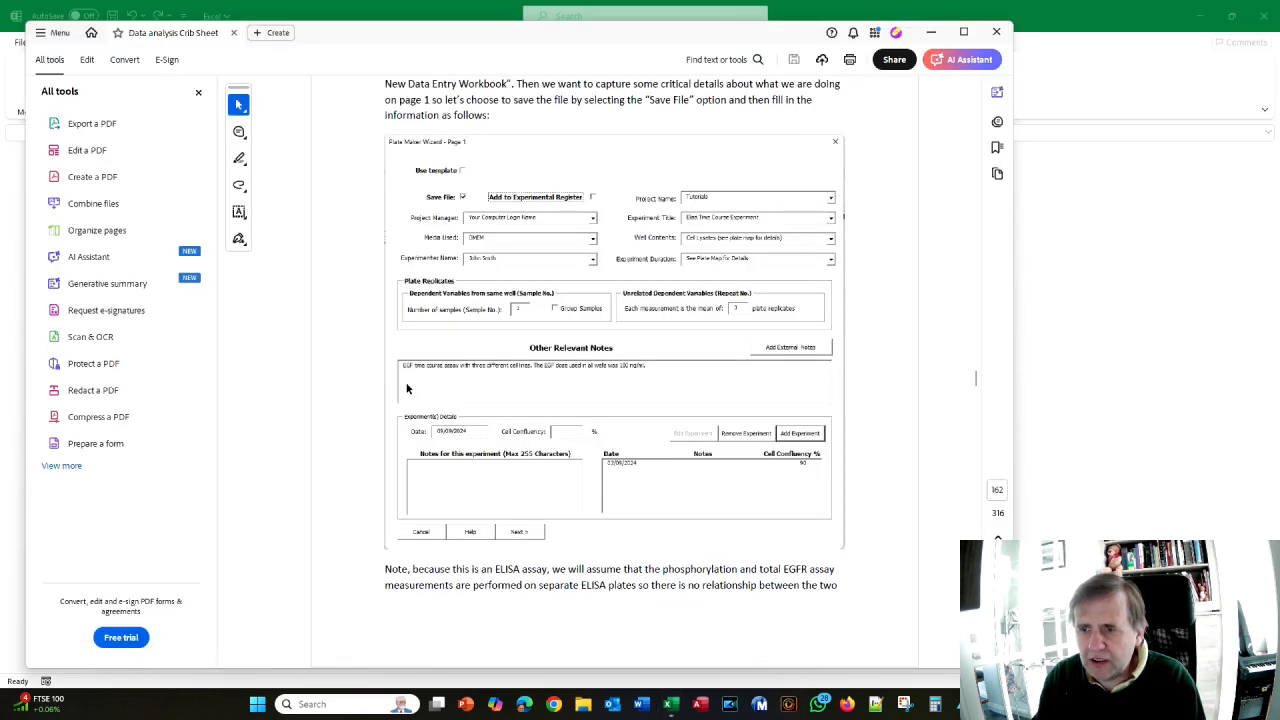
{"action": "key", "text": "alt+Tab"}
{"action": "type", "text": ". The EGF doese in all wells"}
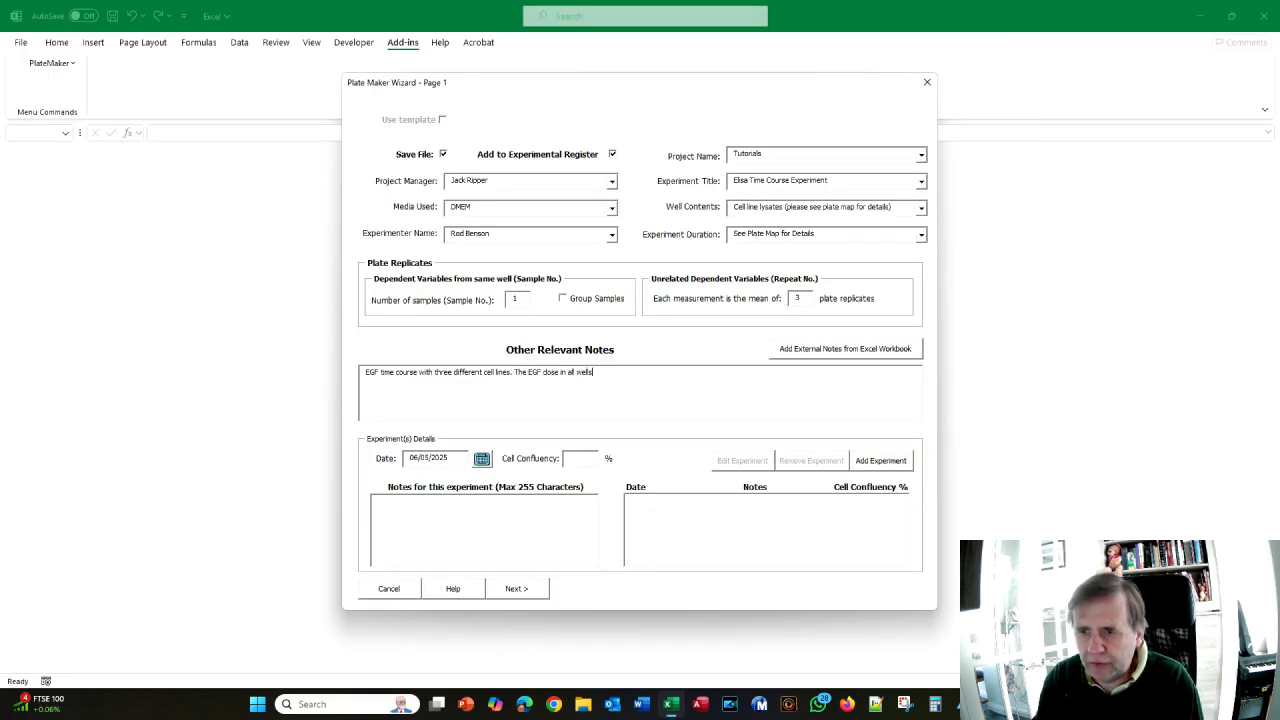
{"action": "type", "text": " was 100 "}
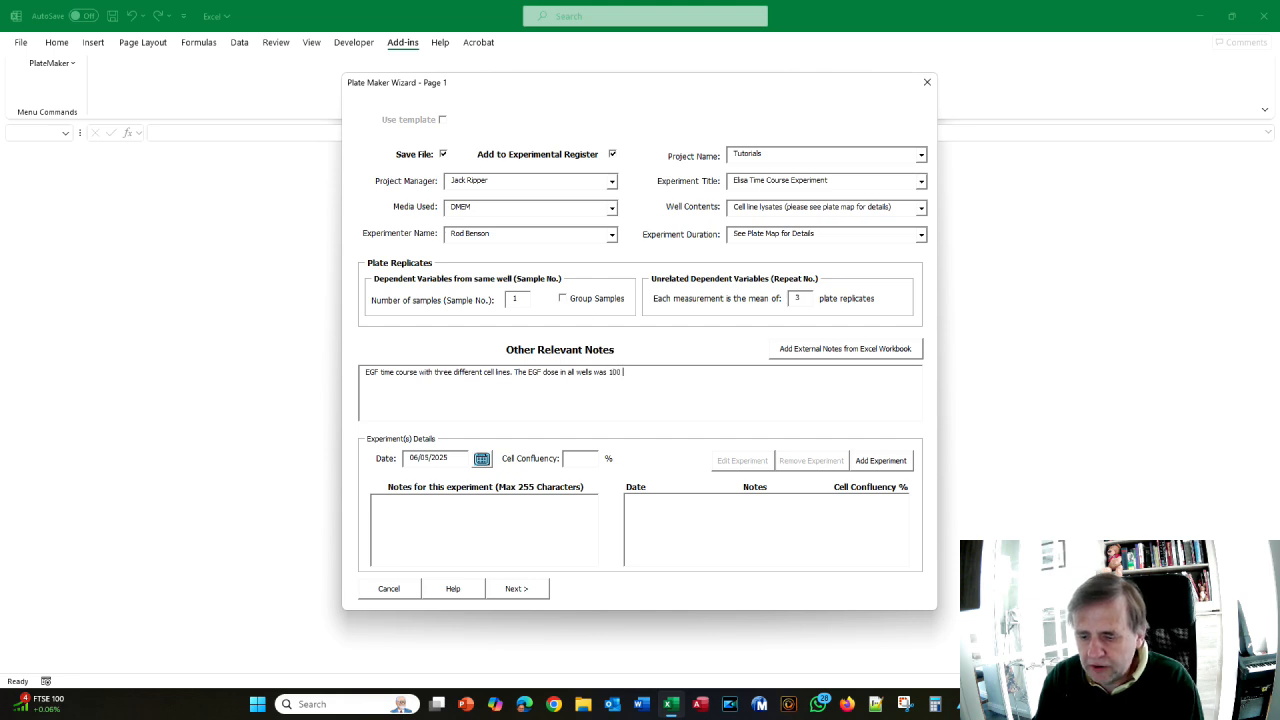
{"action": "type", "text": "ng/"}
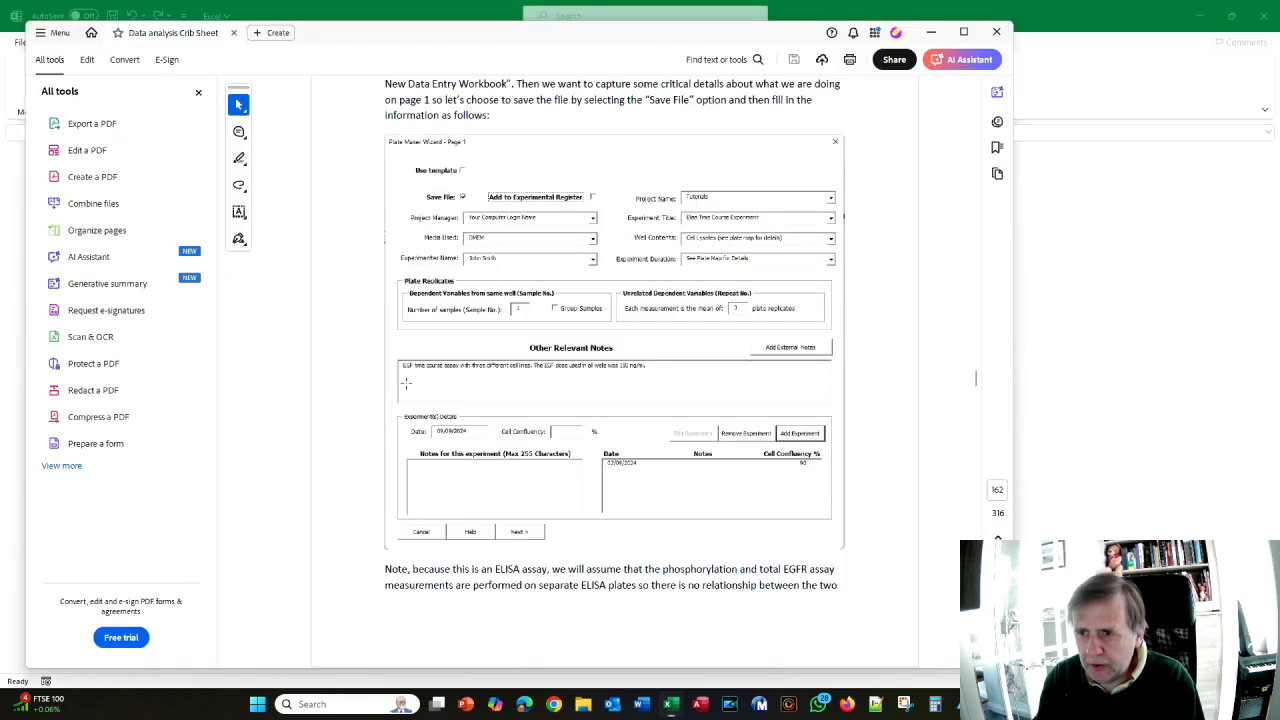
- Finish the notes with 'ml.' and compare them against the crib sheet
{"action": "type", "text": "ml."}
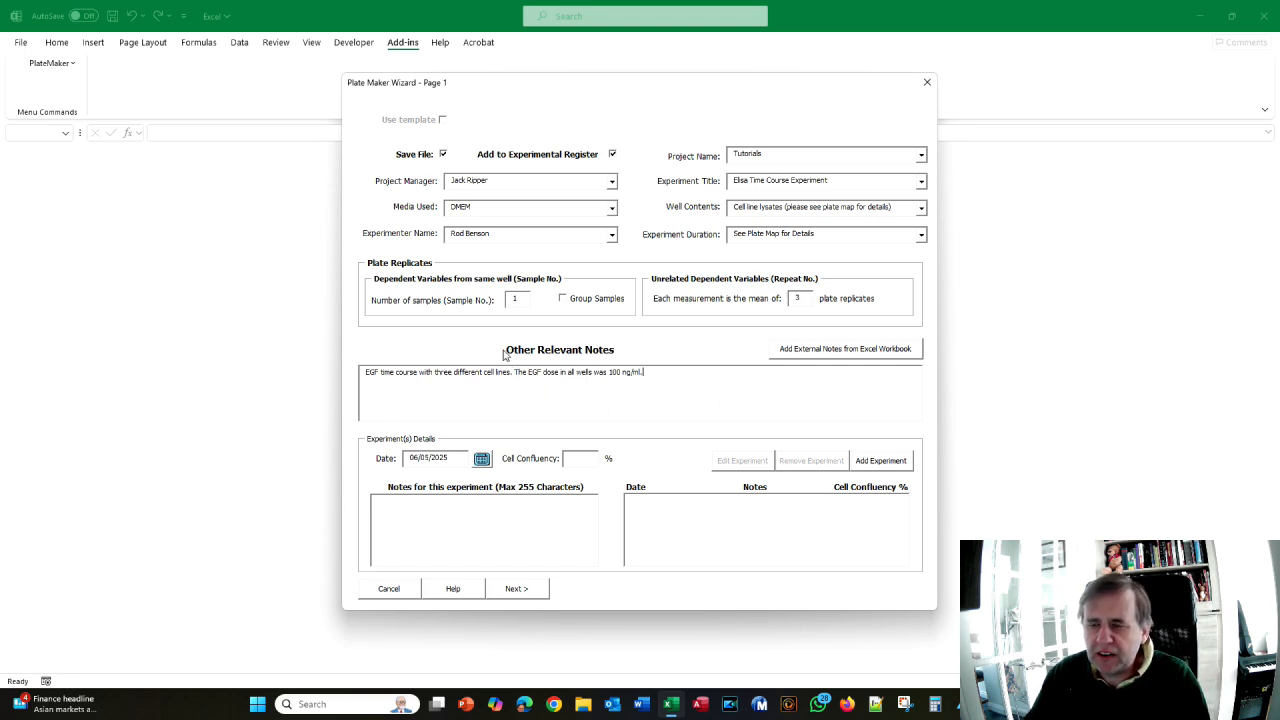
{"action": "key", "text": "alt+Tab"}
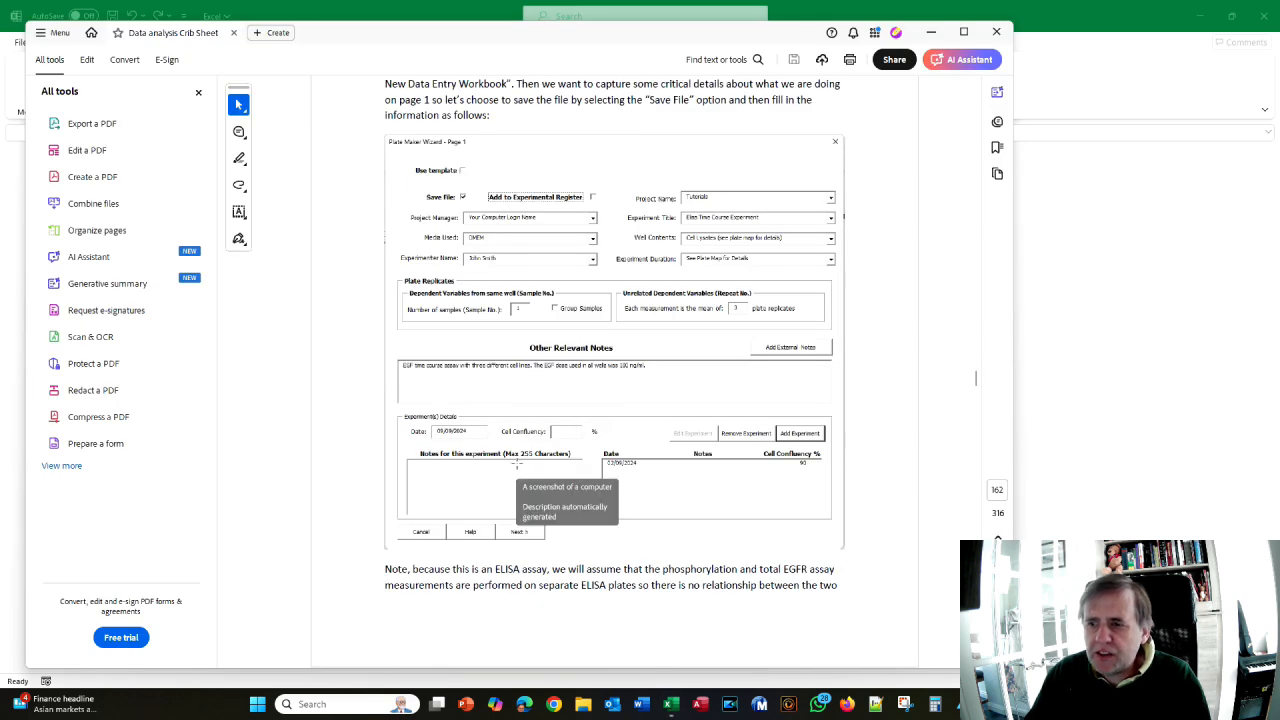
{"action": "key", "text": "alt+Tab"}
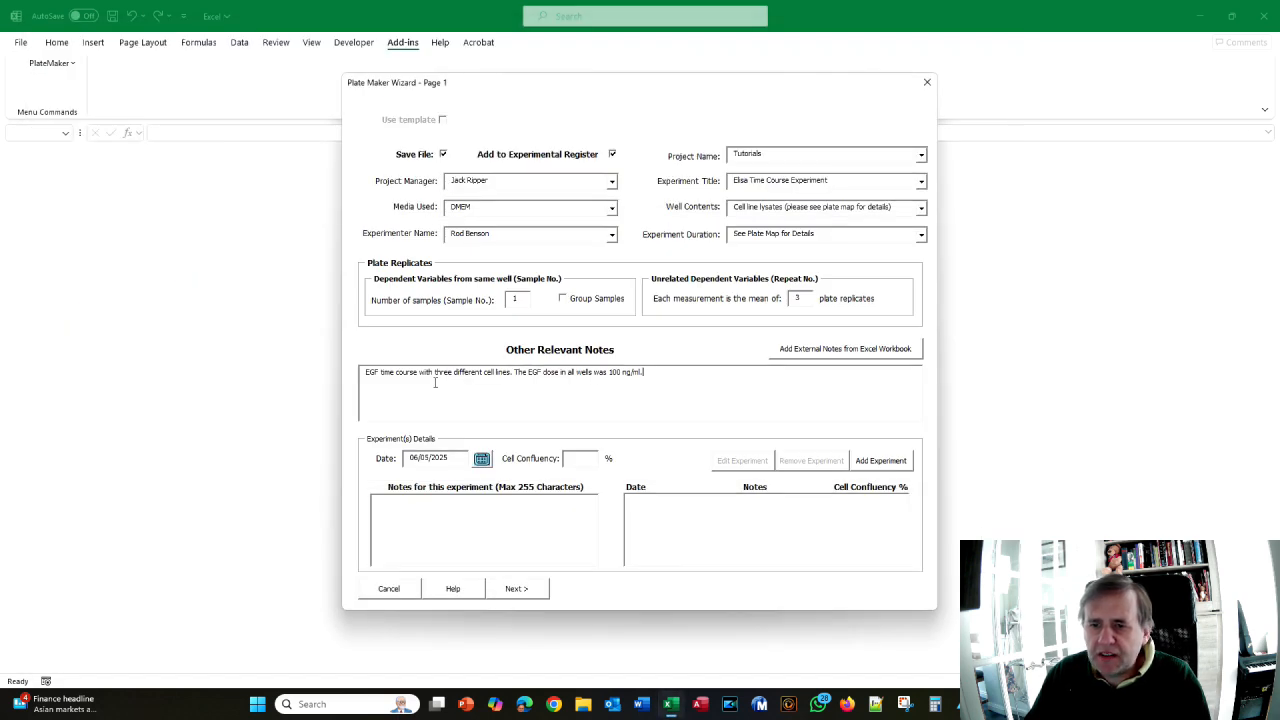
{"action": "key", "text": "alt+Tab"}
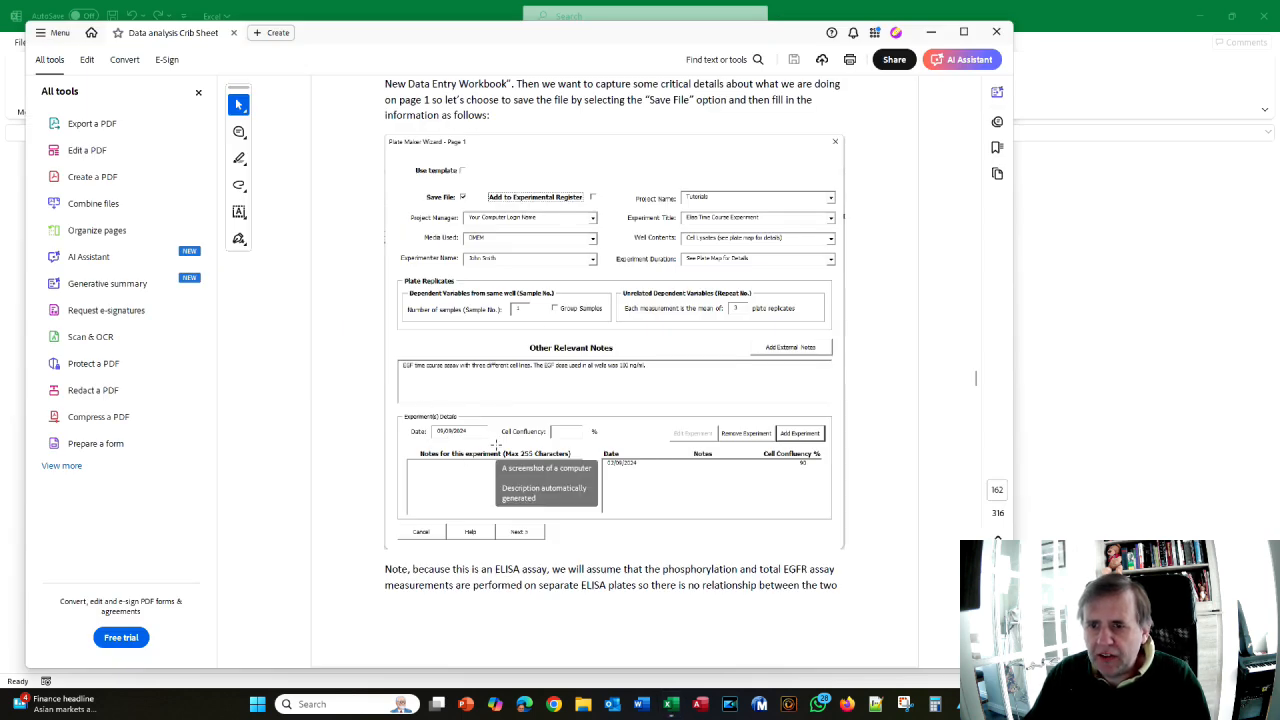
{"action": "key", "text": "alt+Tab"}
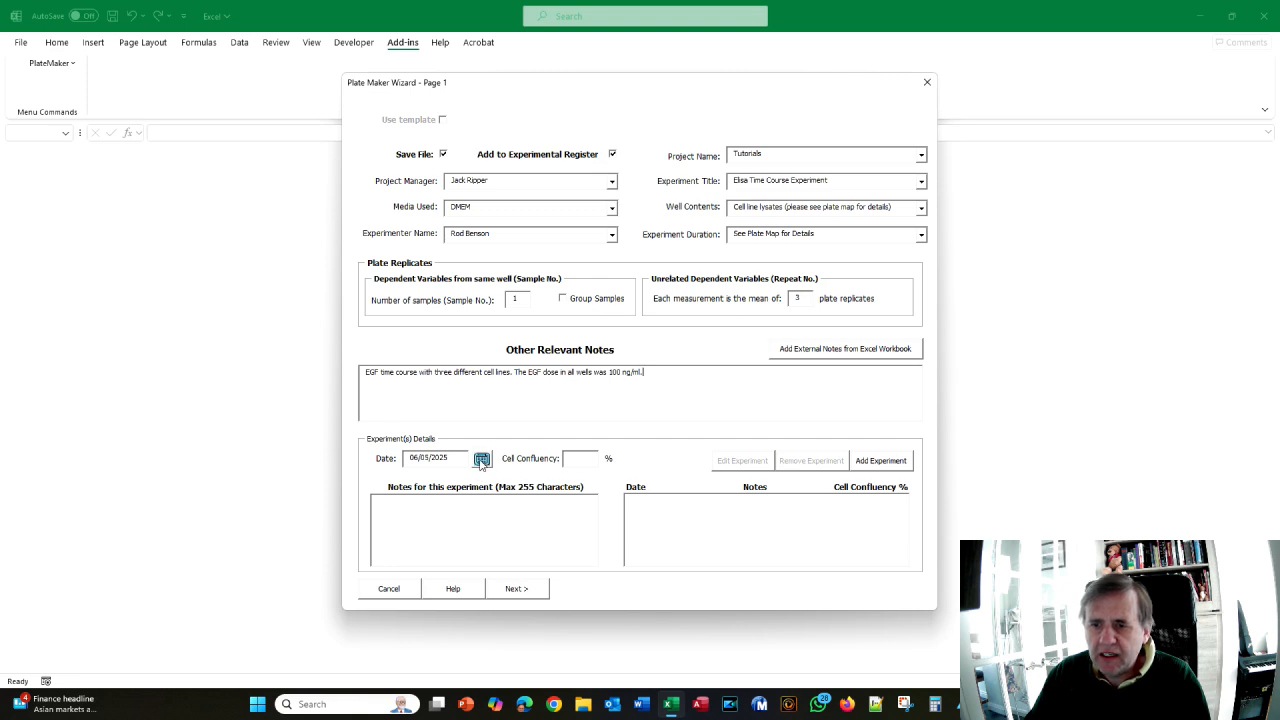
- Pick a September 2024 experiment date in the calendar
{"action": "left_click", "coordinate": [482, 460]}
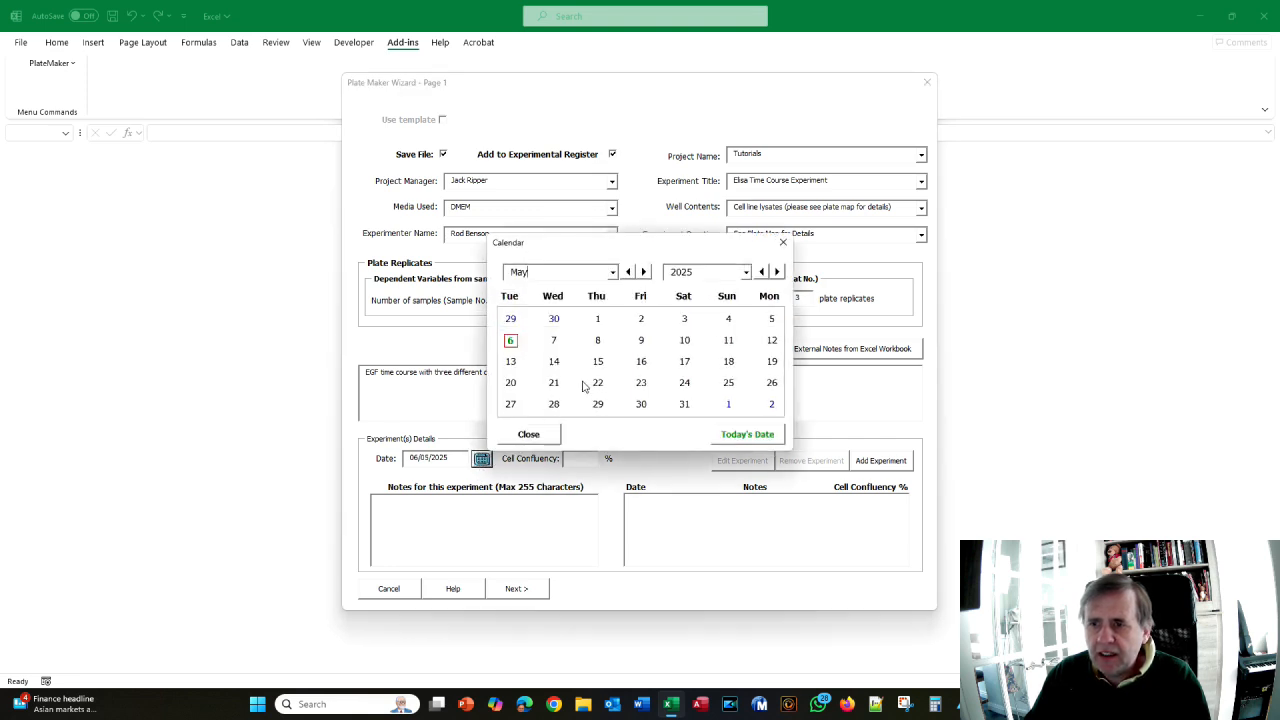
{"action": "left_click", "coordinate": [761, 274]}
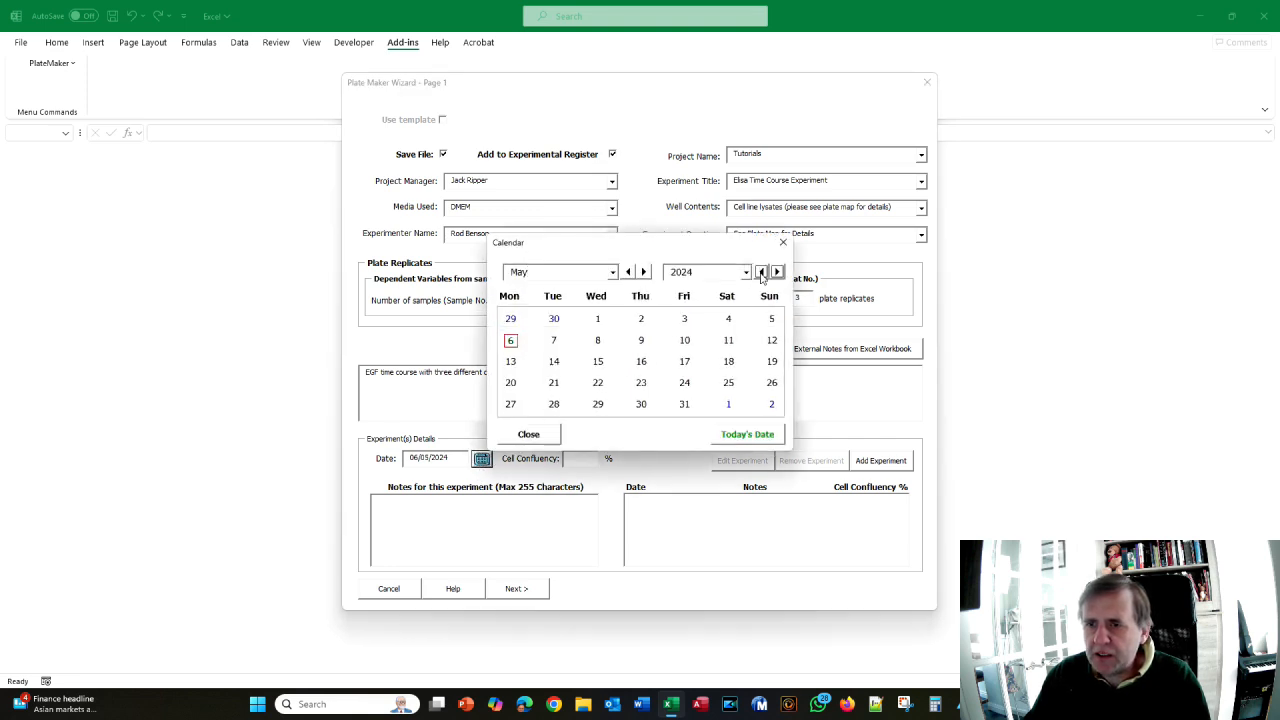
{"action": "left_click", "coordinate": [611, 278]}
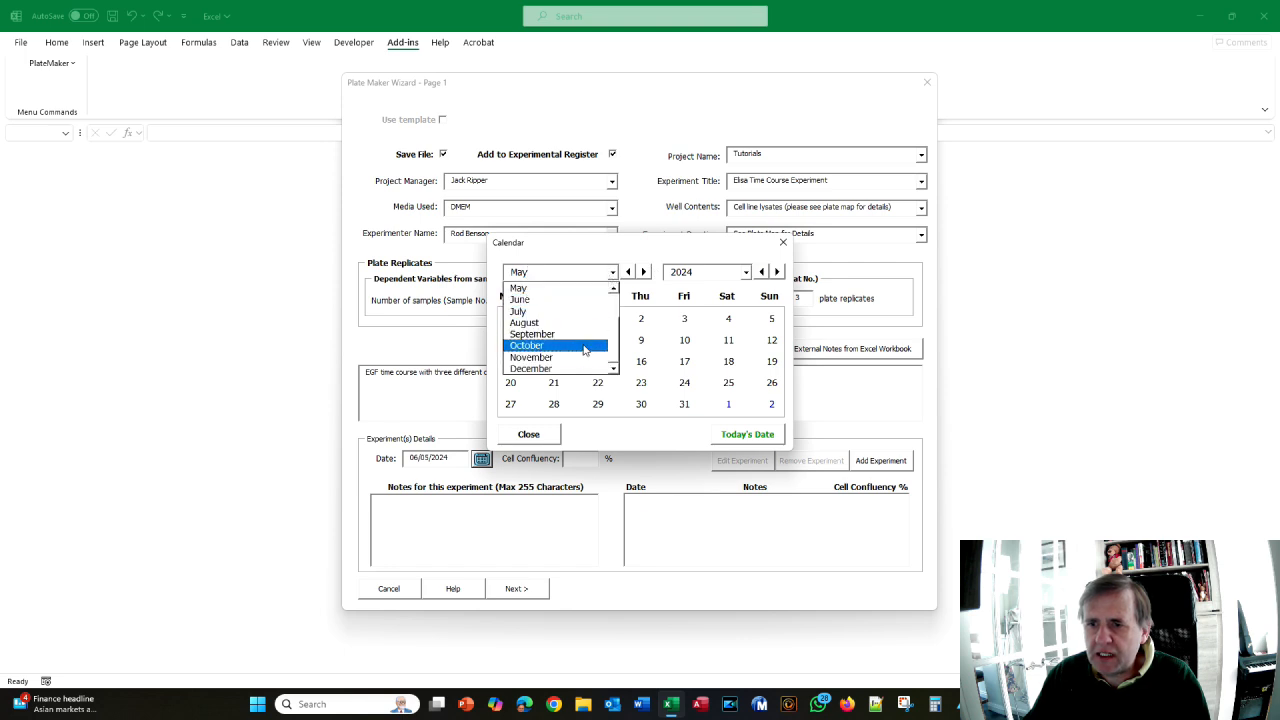
{"action": "left_click", "coordinate": [575, 334]}
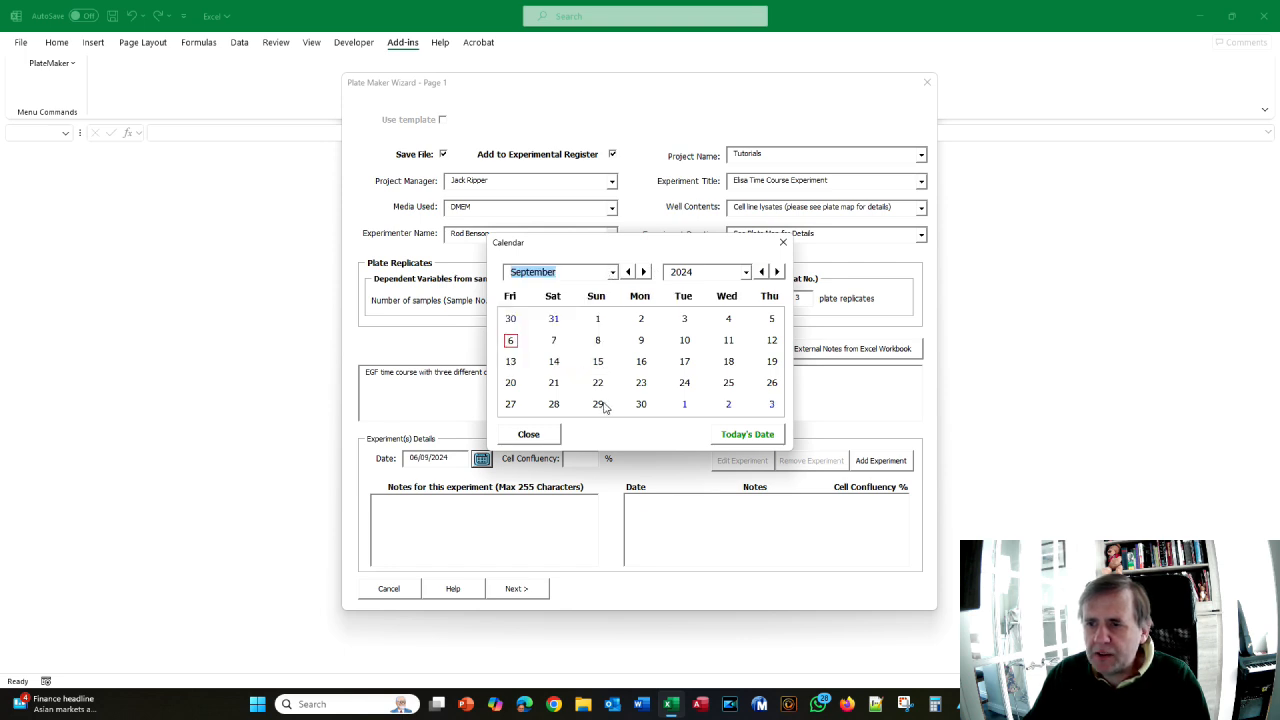
{"action": "left_click", "coordinate": [641, 341]}
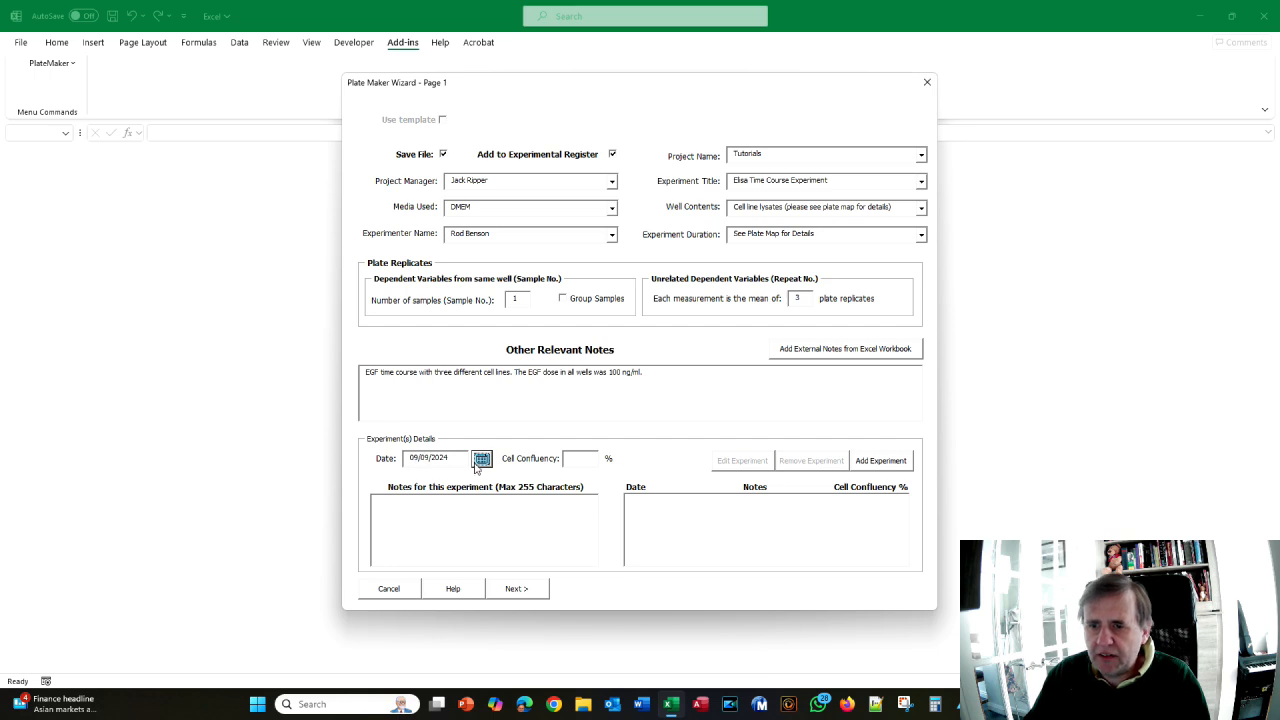
- Enter 90% cell confluency, correct the date to 2 September 2024, and add the experiment
{"action": "key", "text": "alt+Tab"}
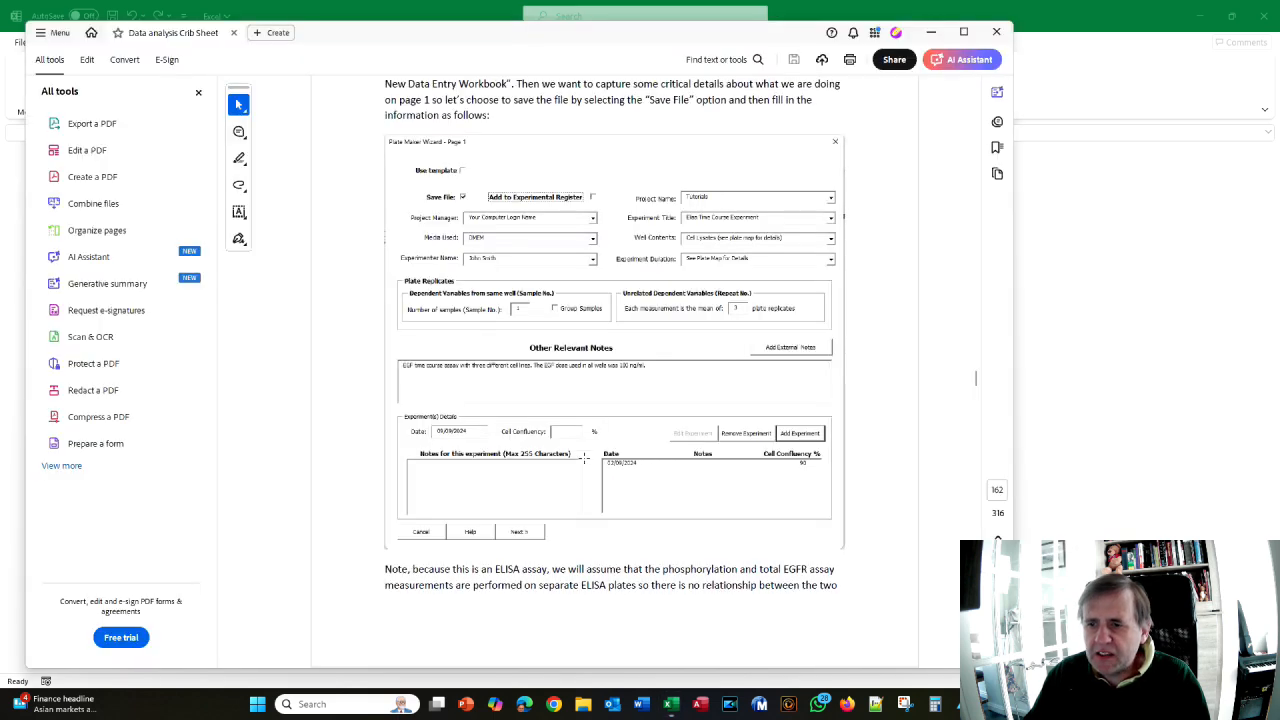
{"action": "key", "text": "alt+Tab"}
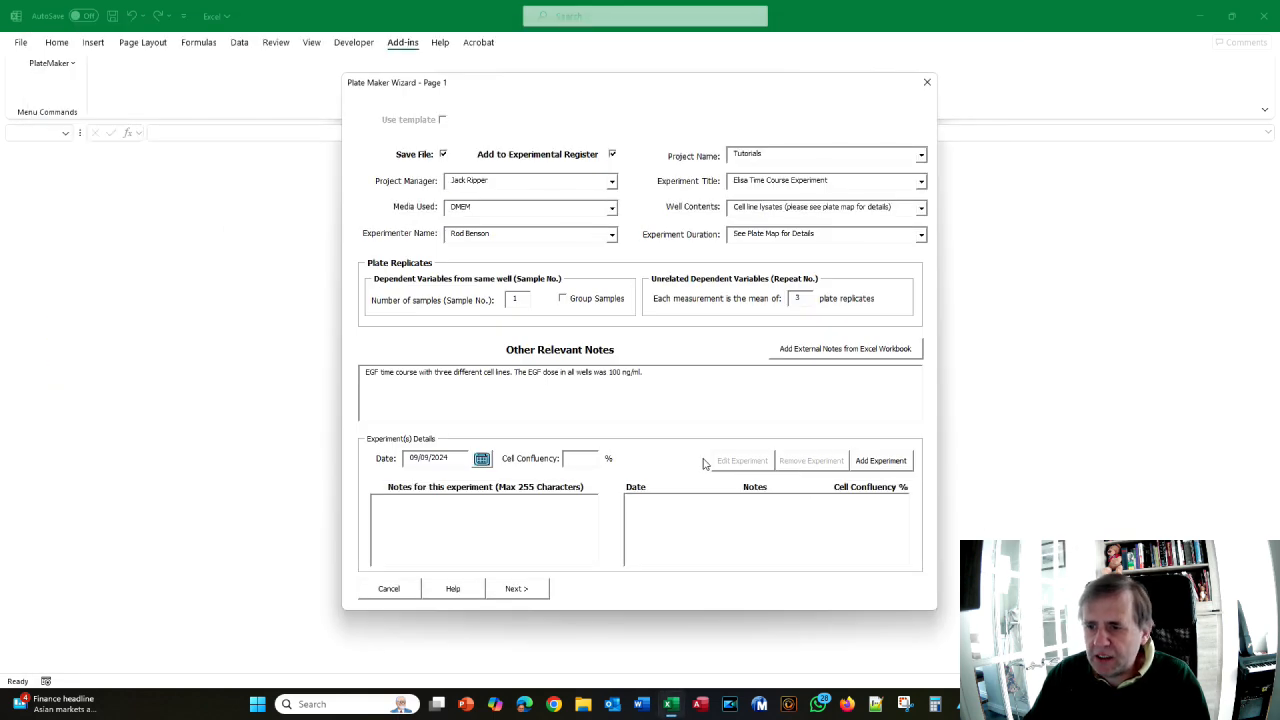
{"action": "type", "text": "90"}
{"action": "key", "text": "alt+Tab"}
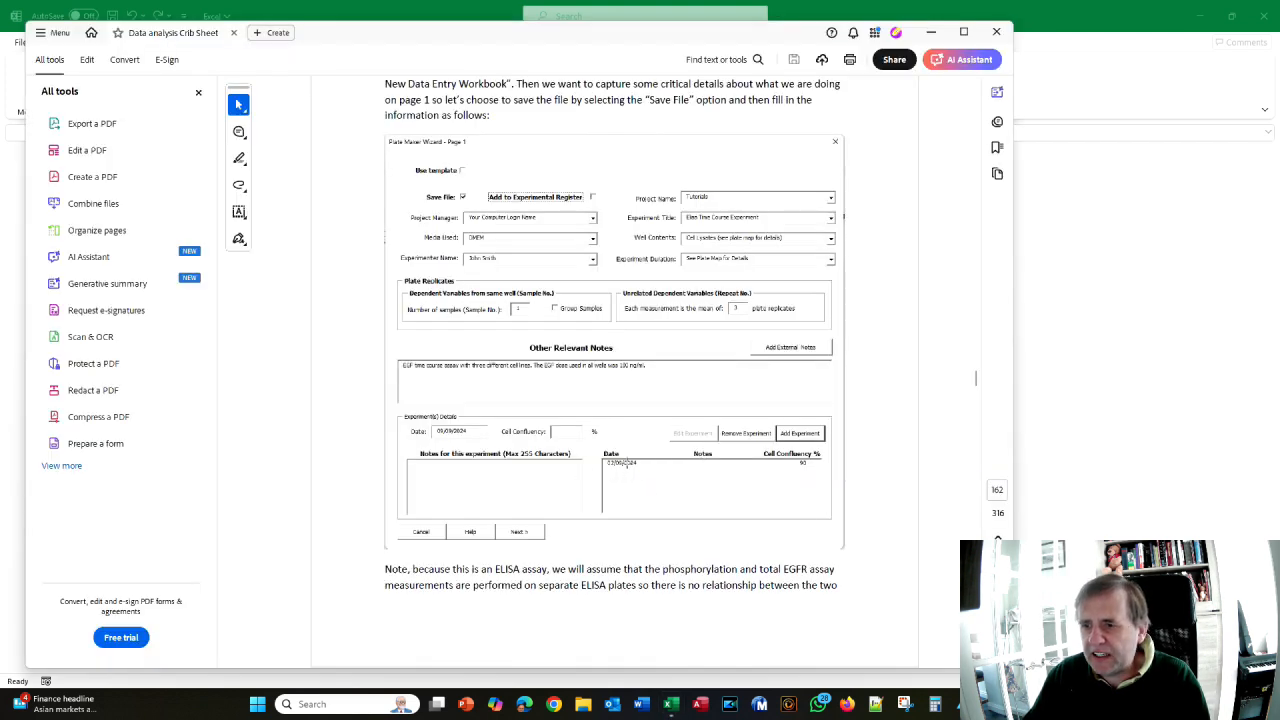
{"action": "key", "text": "alt+Tab"}
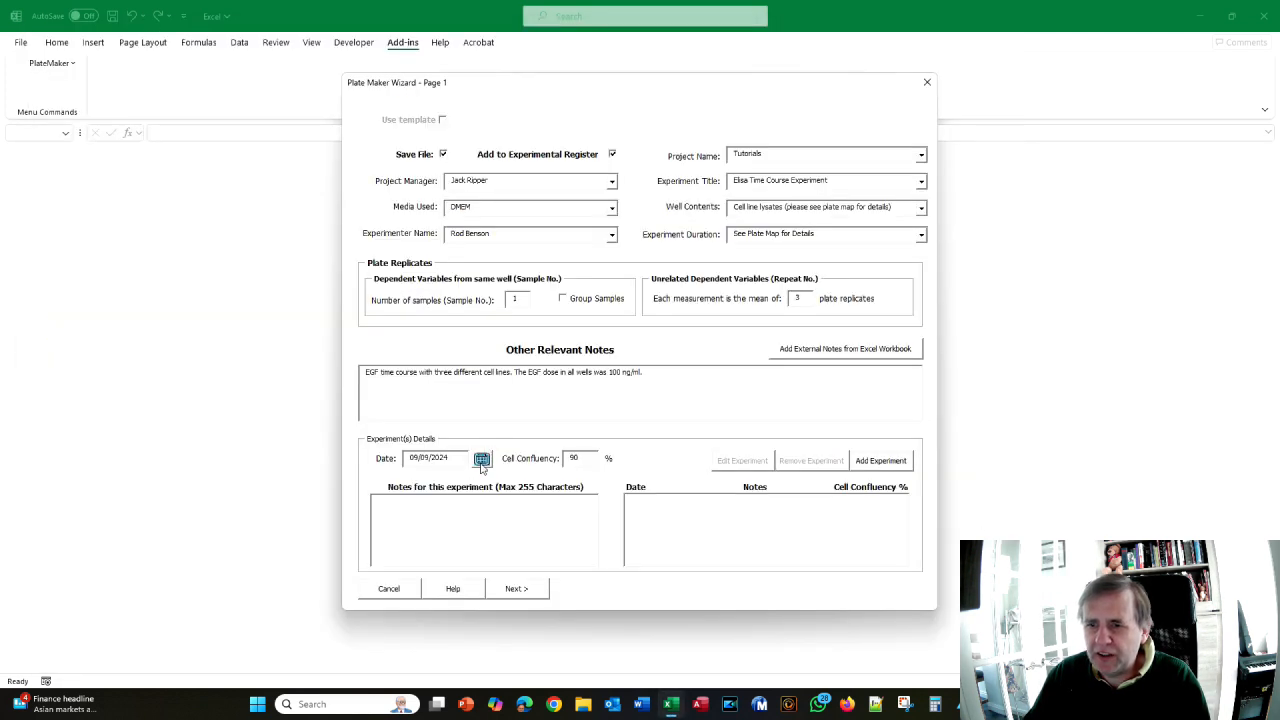
{"action": "left_click", "coordinate": [481, 458]}
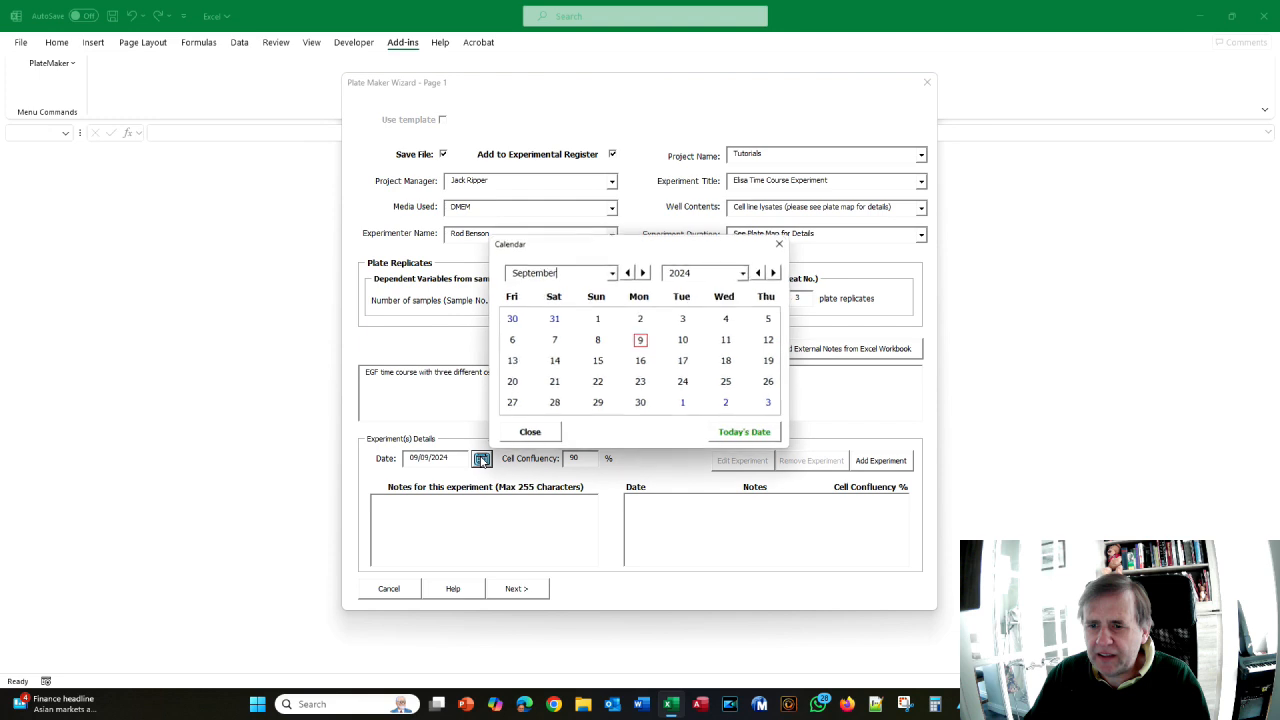
{"action": "left_click", "coordinate": [641, 322]}
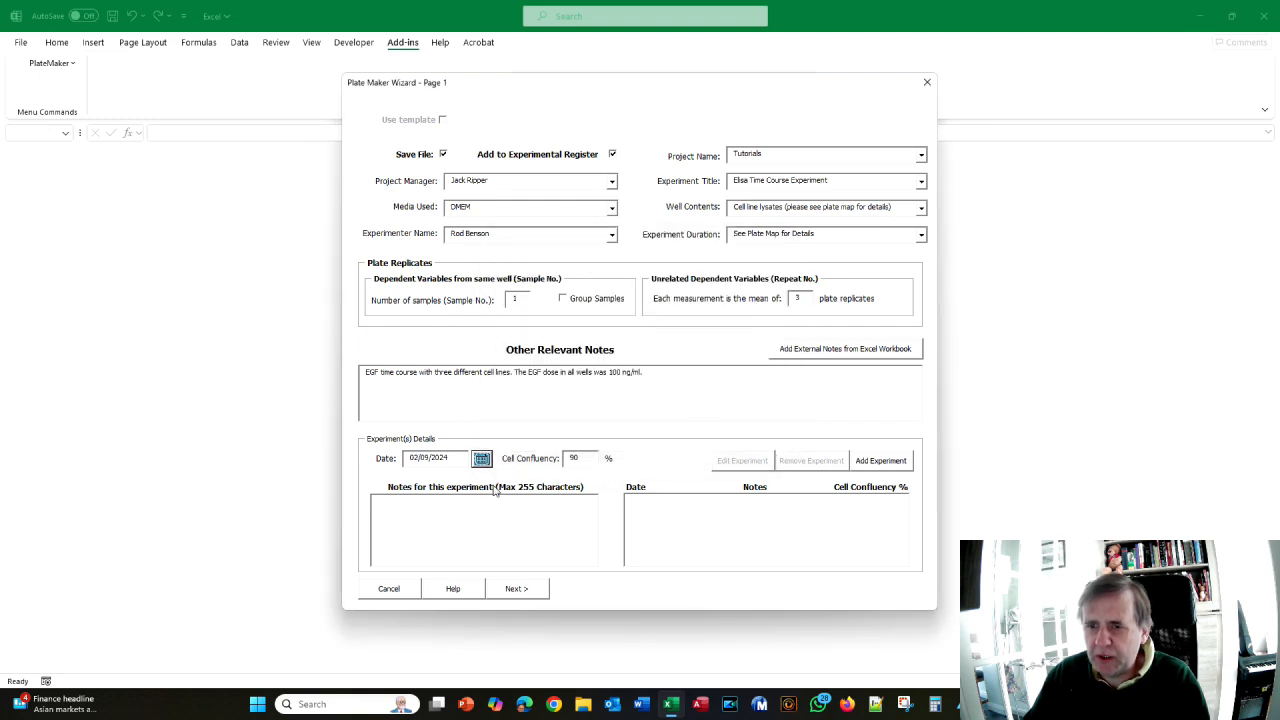
{"action": "left_click", "coordinate": [879, 465]}
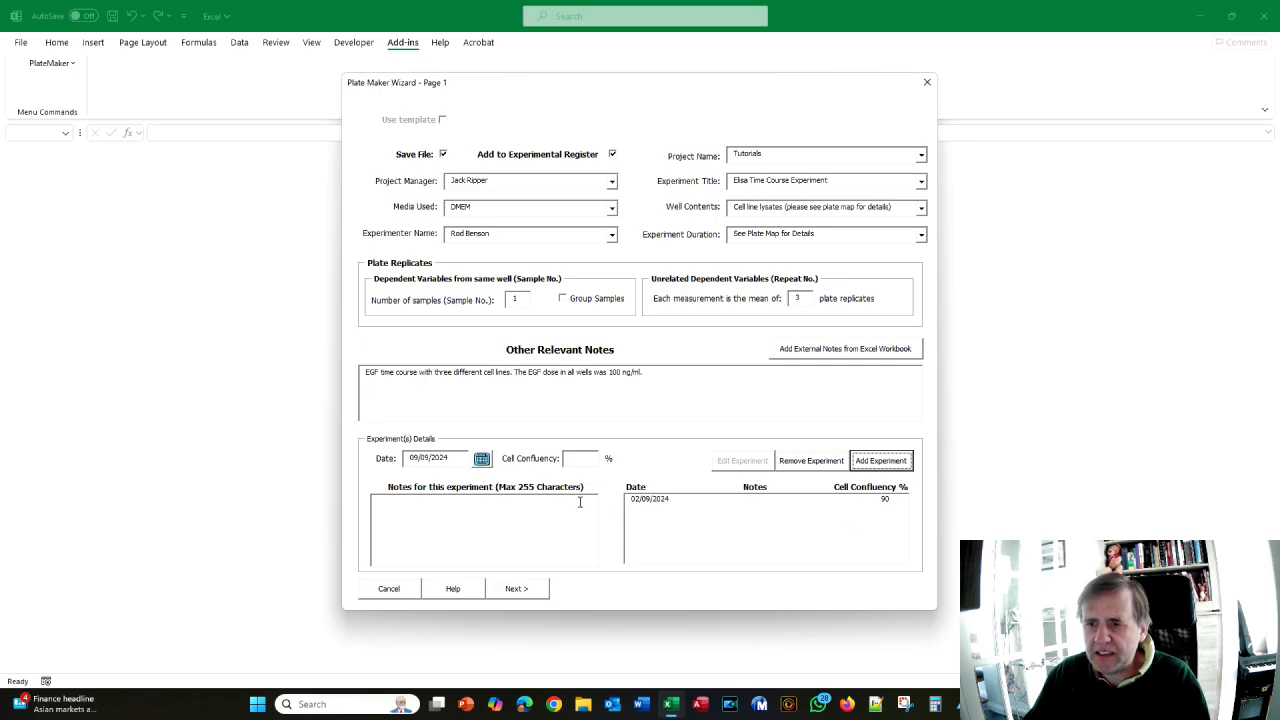
{"action": "key", "text": "alt+Tab"}
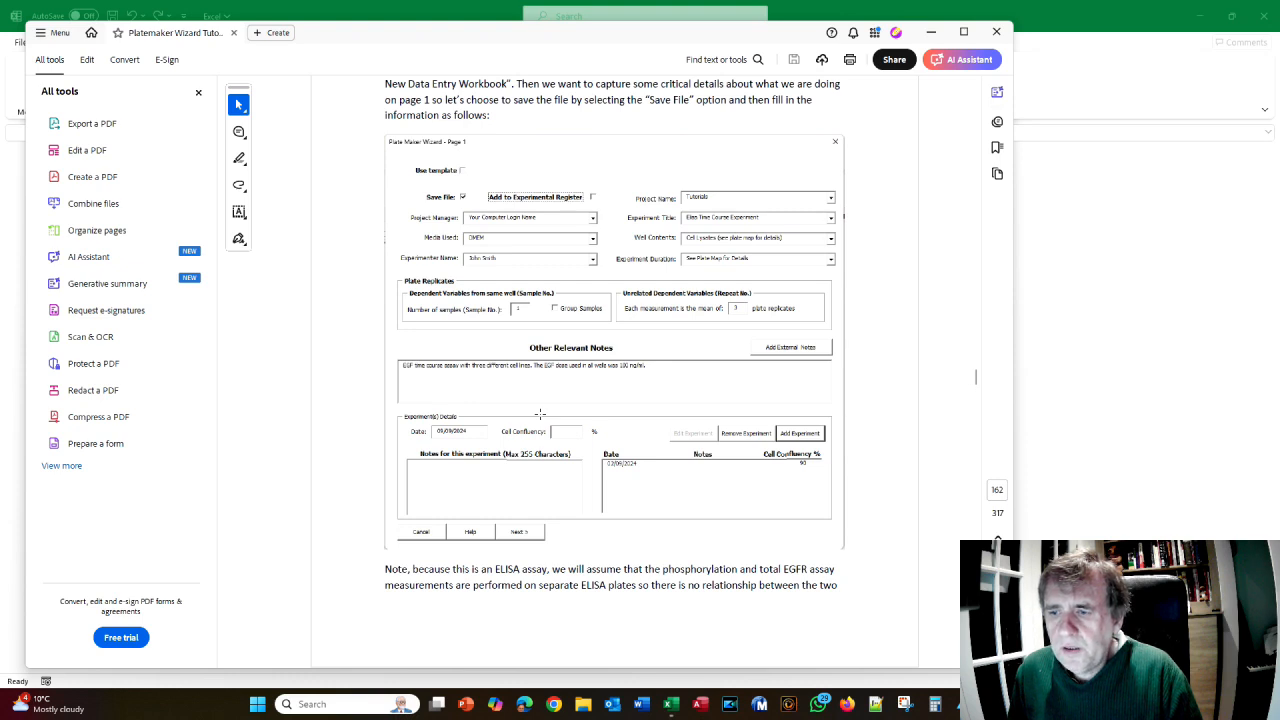
{"action": "scroll", "coordinate": [540, 413], "scroll_direction": "down", "scroll_amount": 10}
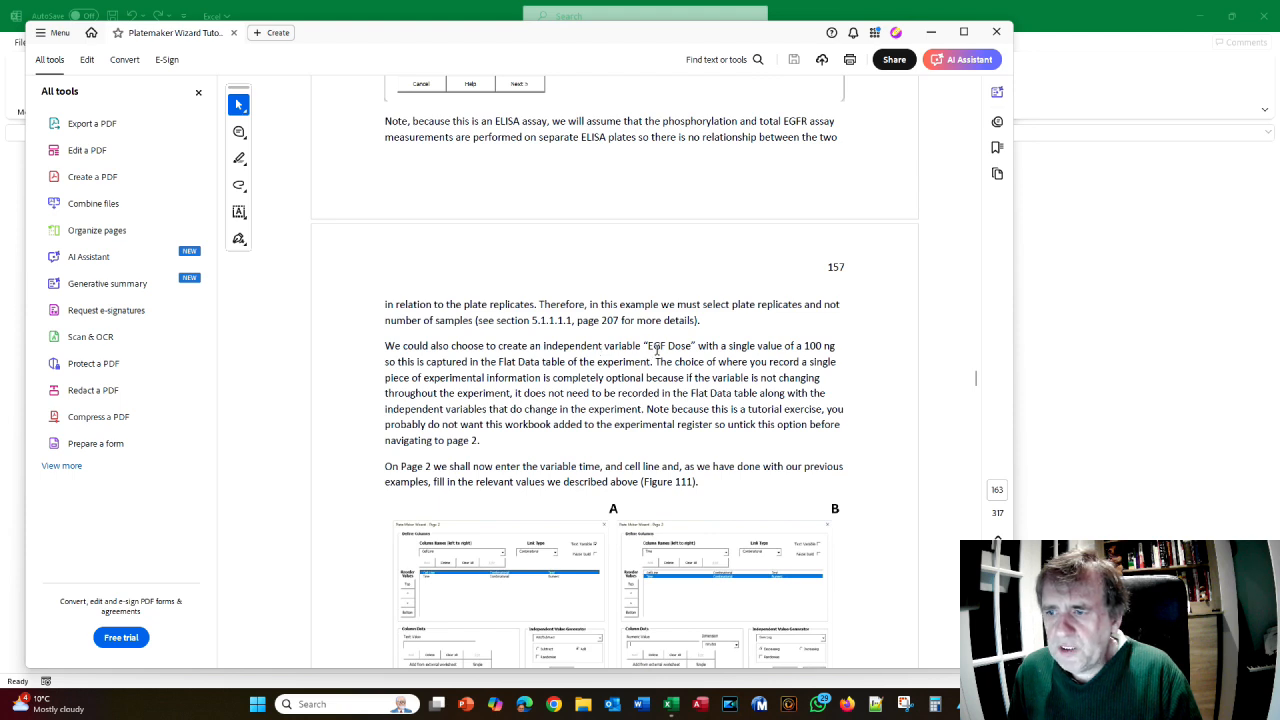
- Review the Tutorial 6 instructions back to their start on page 156
{"action": "scroll", "coordinate": [657, 355], "scroll_direction": "up", "scroll_amount": 4}
{"action": "scroll", "coordinate": [657, 355], "scroll_direction": "up", "scroll_amount": 3}
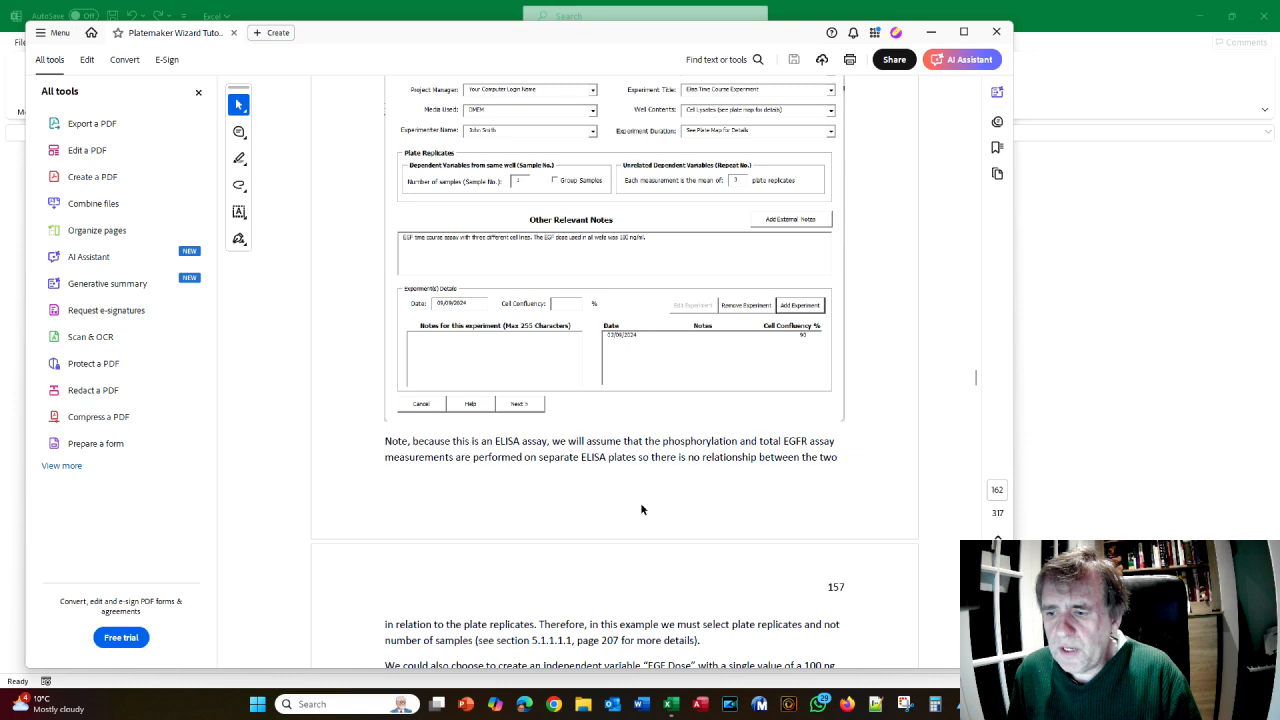
{"action": "scroll", "coordinate": [640, 502], "scroll_direction": "down", "scroll_amount": 3}
{"action": "scroll", "coordinate": [641, 504], "scroll_direction": "down", "scroll_amount": 1}
{"action": "scroll", "coordinate": [641, 504], "scroll_direction": "up", "scroll_amount": 5}
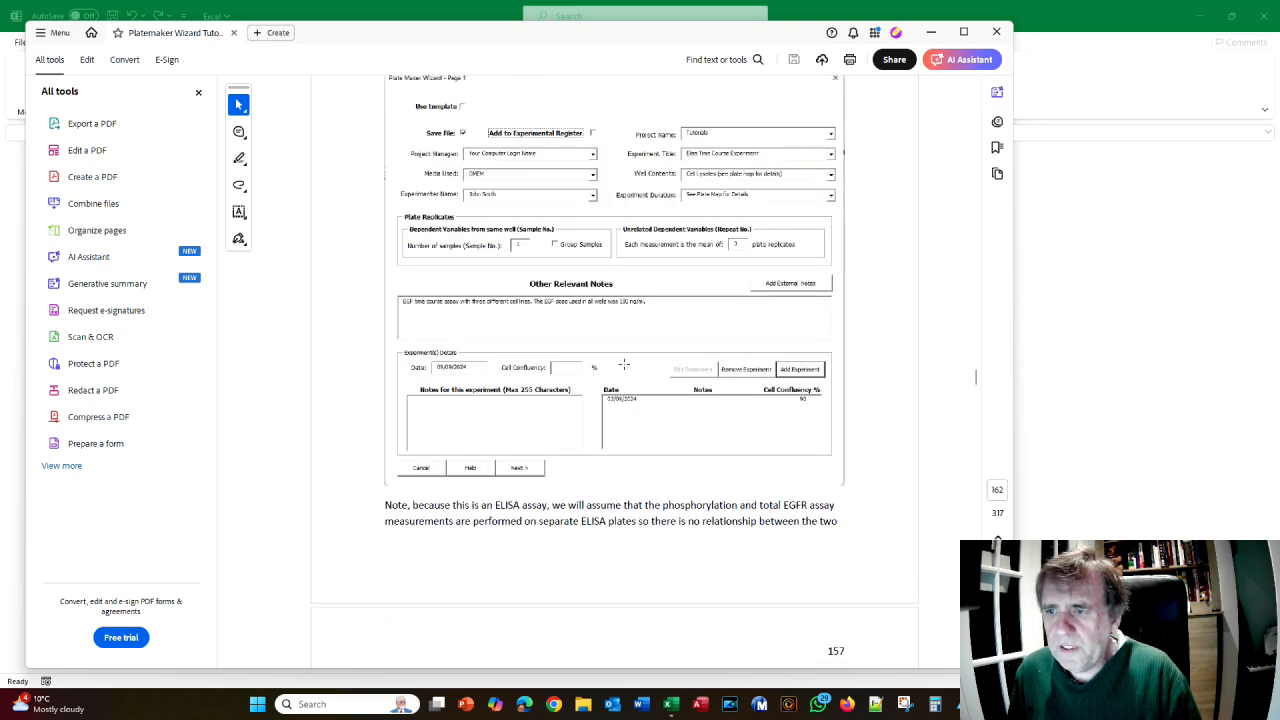
{"action": "scroll", "coordinate": [624, 364], "scroll_direction": "down", "scroll_amount": 6}
{"action": "scroll", "coordinate": [624, 378], "scroll_direction": "down", "scroll_amount": 4}
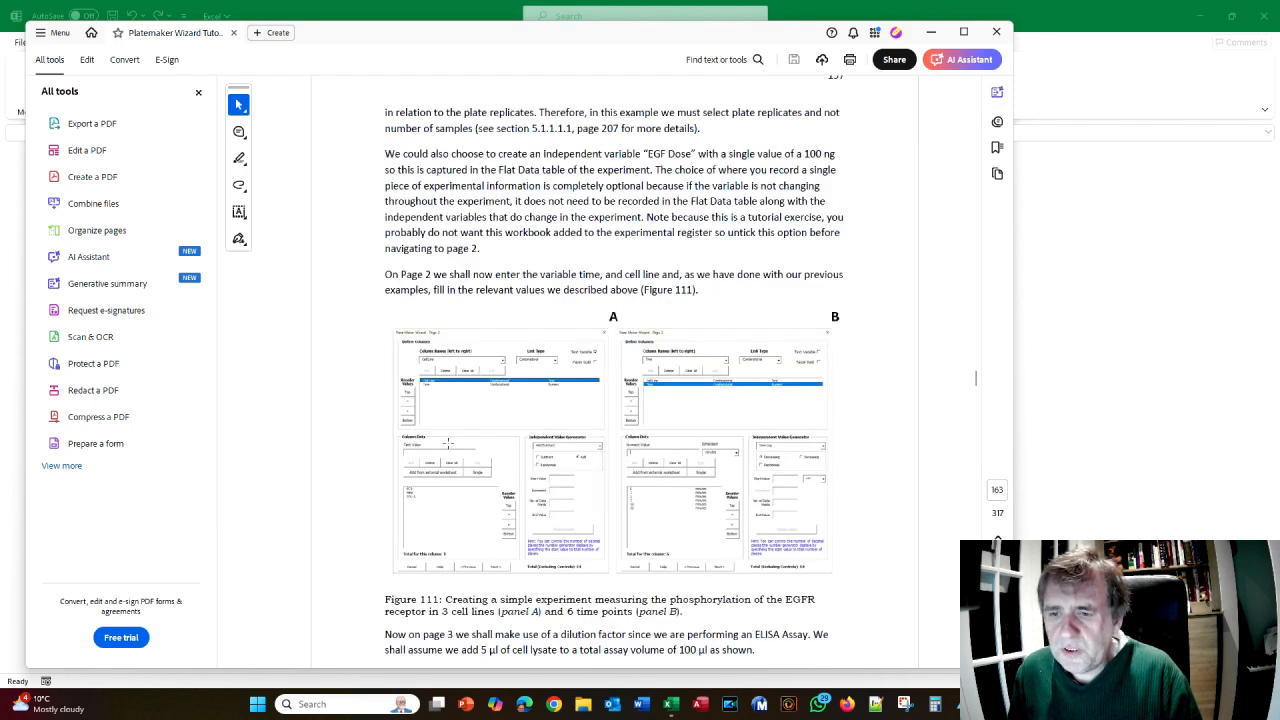
{"action": "scroll", "coordinate": [468, 424], "scroll_direction": "up", "scroll_amount": 12}
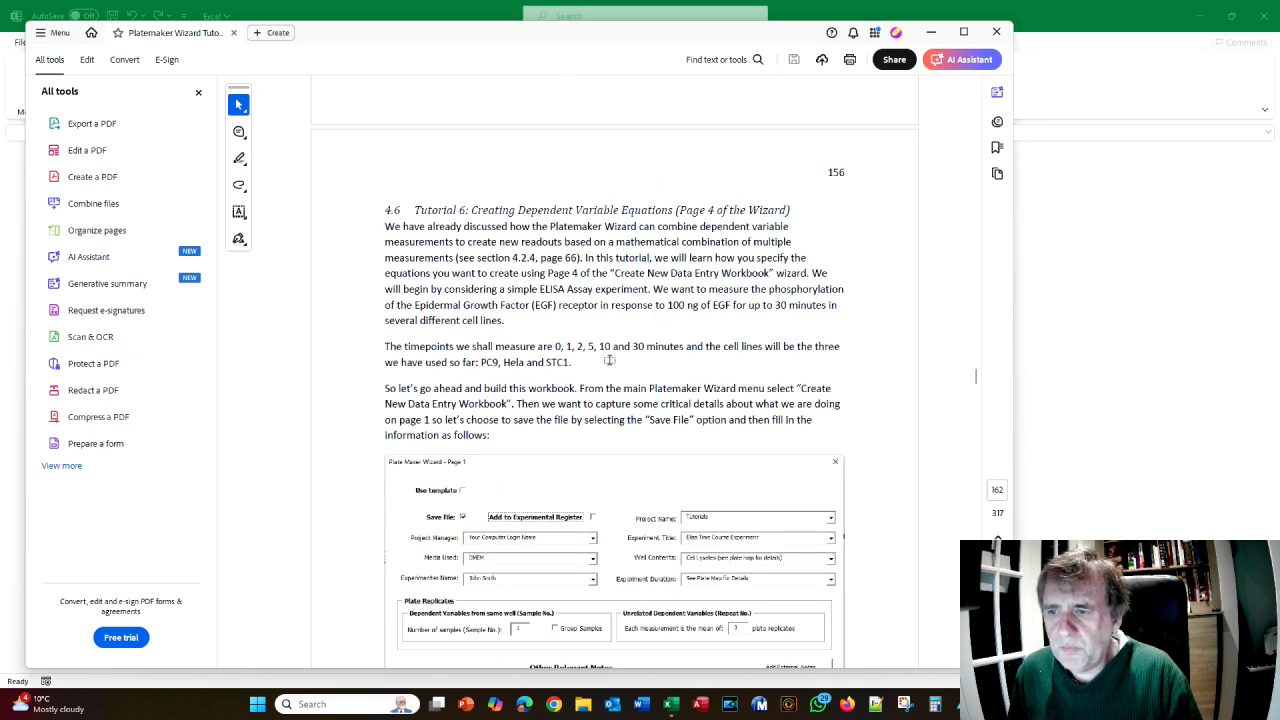
- Return to the Excel wizard and advance to the column definition page
{"action": "key", "text": "alt+Tab"}
{"action": "key", "text": "Tab"}
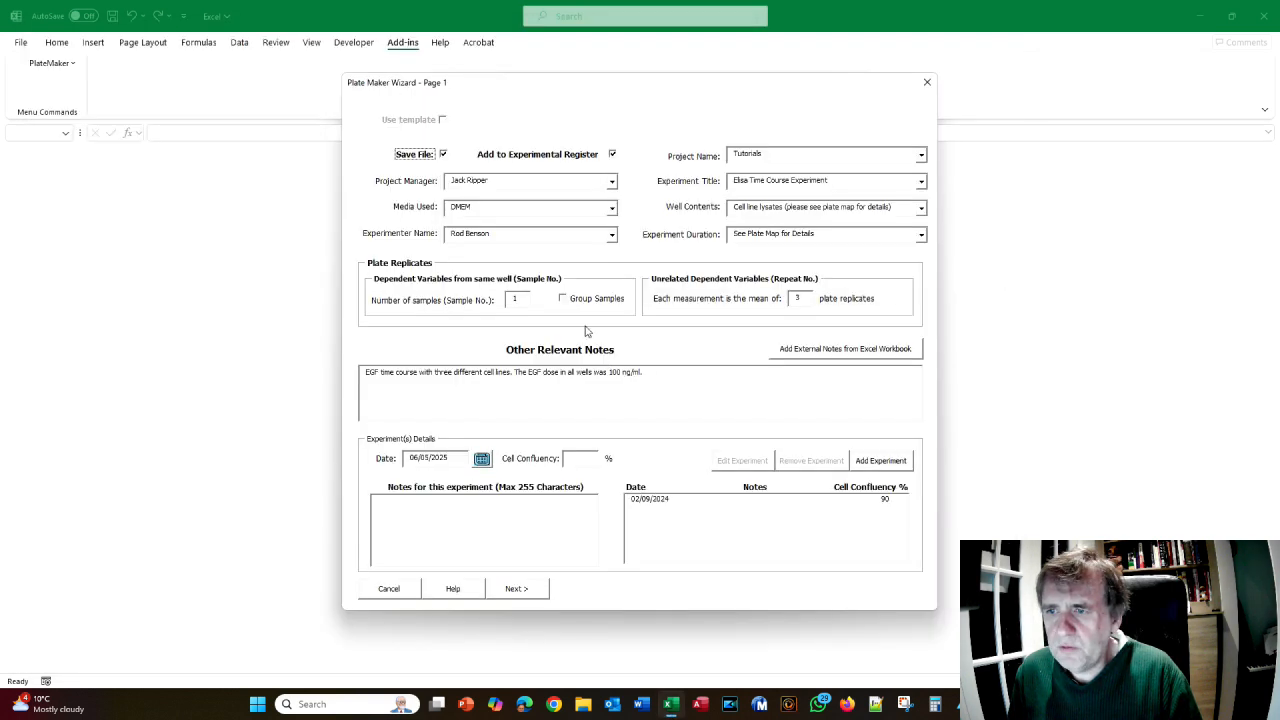
{"action": "left_click", "coordinate": [516, 589]}
- Add the columns Cell Line and Time
{"action": "type", "text": "Cell"}
{"action": "key", "text": "Return"}
{"action": "type", "text": "Time"}
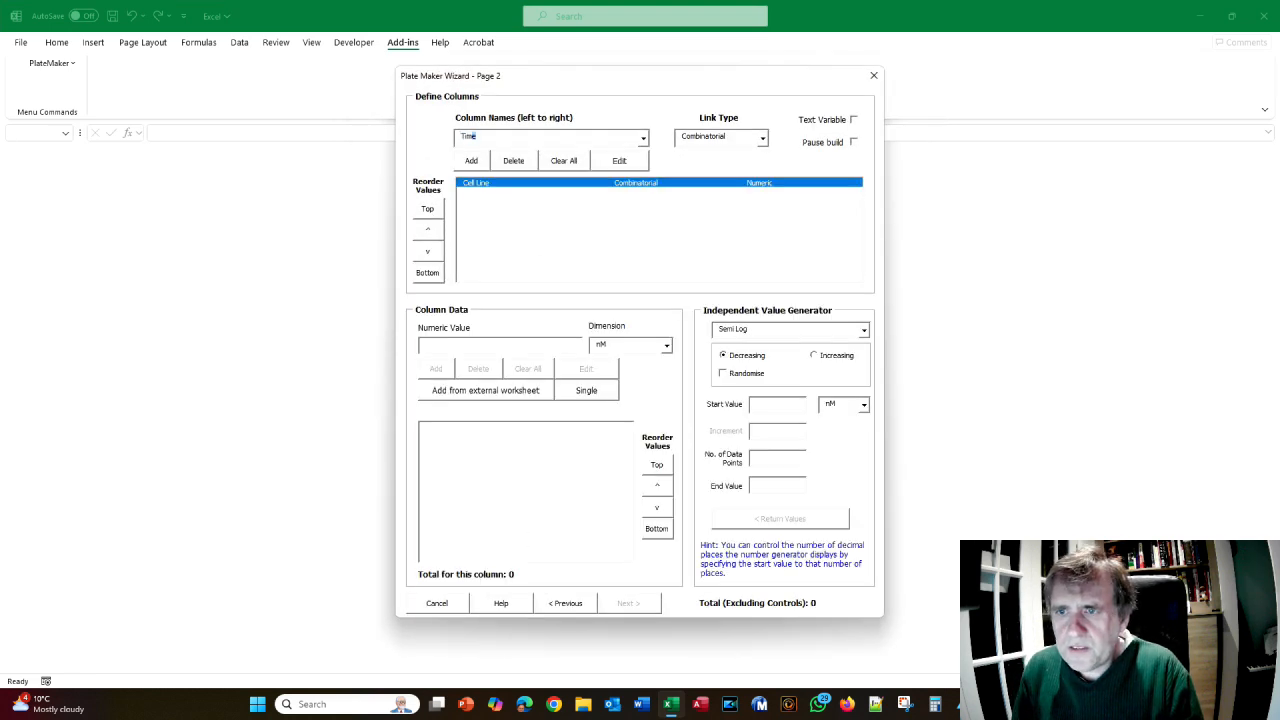
{"action": "key", "text": "Return"}
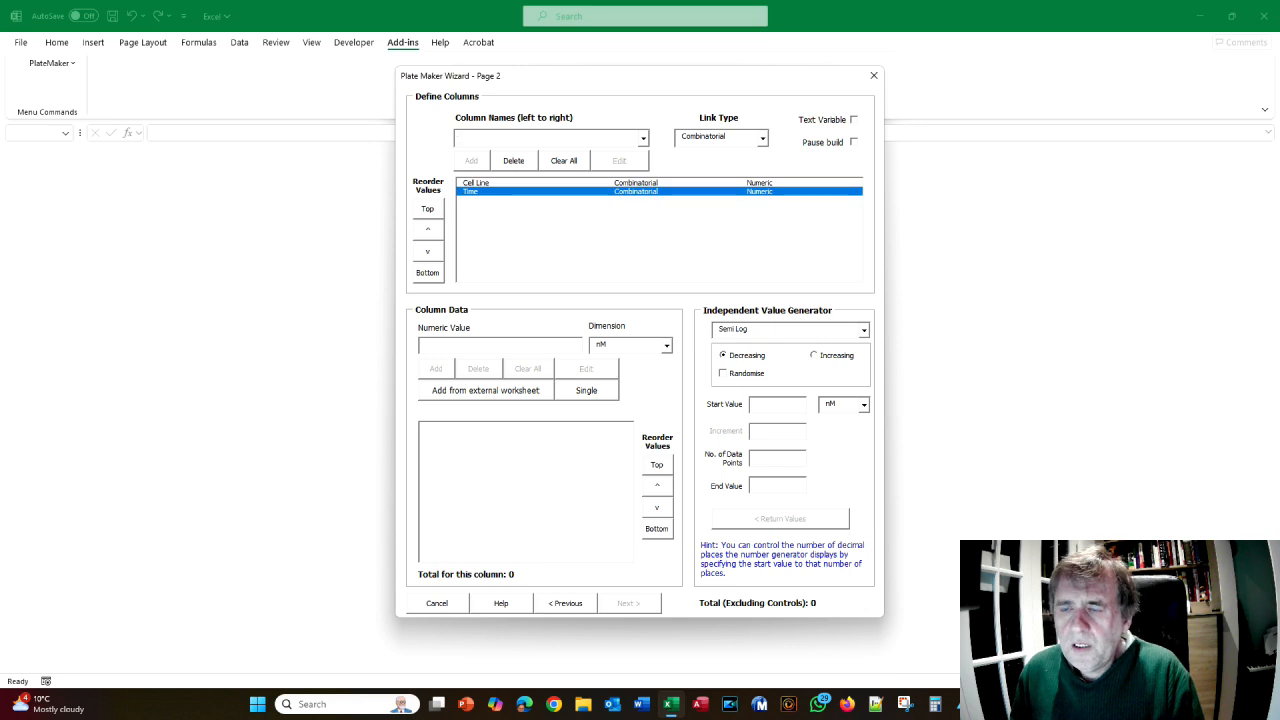
- Make Cell Line a text variable with values PC9, Hela and STC-1
{"action": "left_click", "coordinate": [480, 184]}
{"action": "left_click", "coordinate": [853, 120]}
{"action": "left_click", "coordinate": [471, 347]}
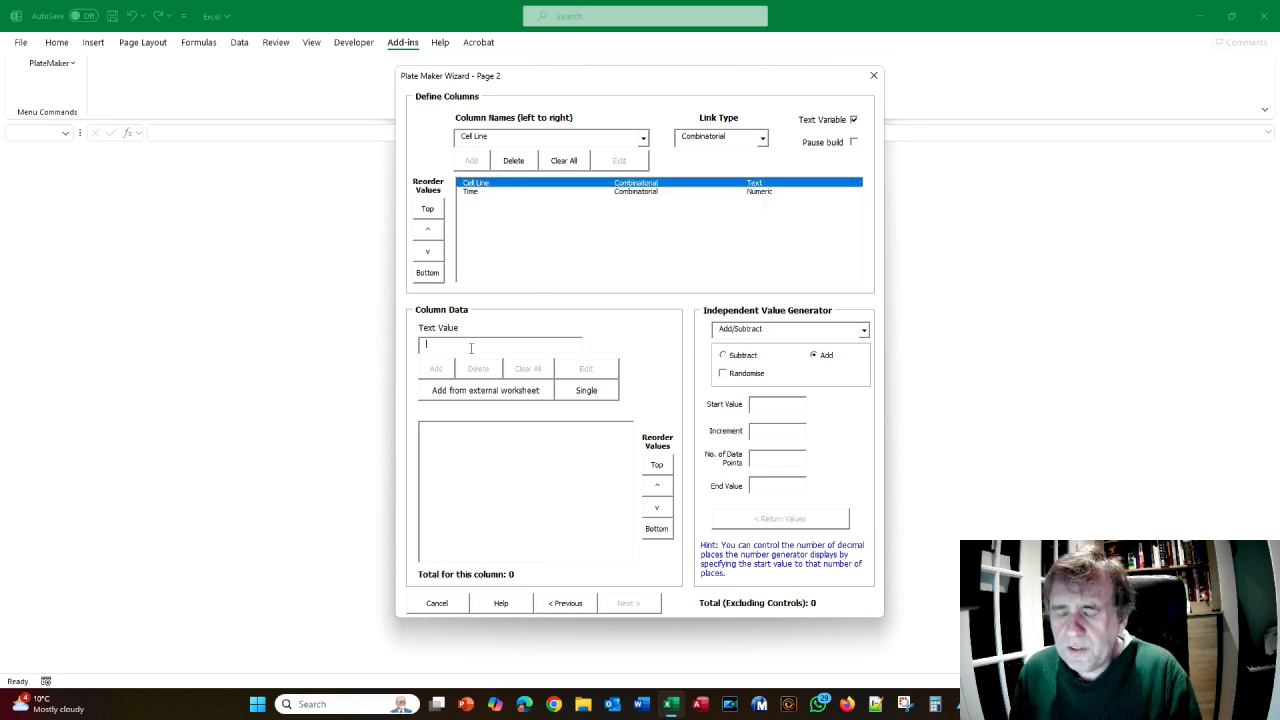
{"action": "type", "text": "PC9"}
{"action": "key", "text": "Return"}
{"action": "type", "text": "Hela"}
{"action": "key", "text": "Return"}
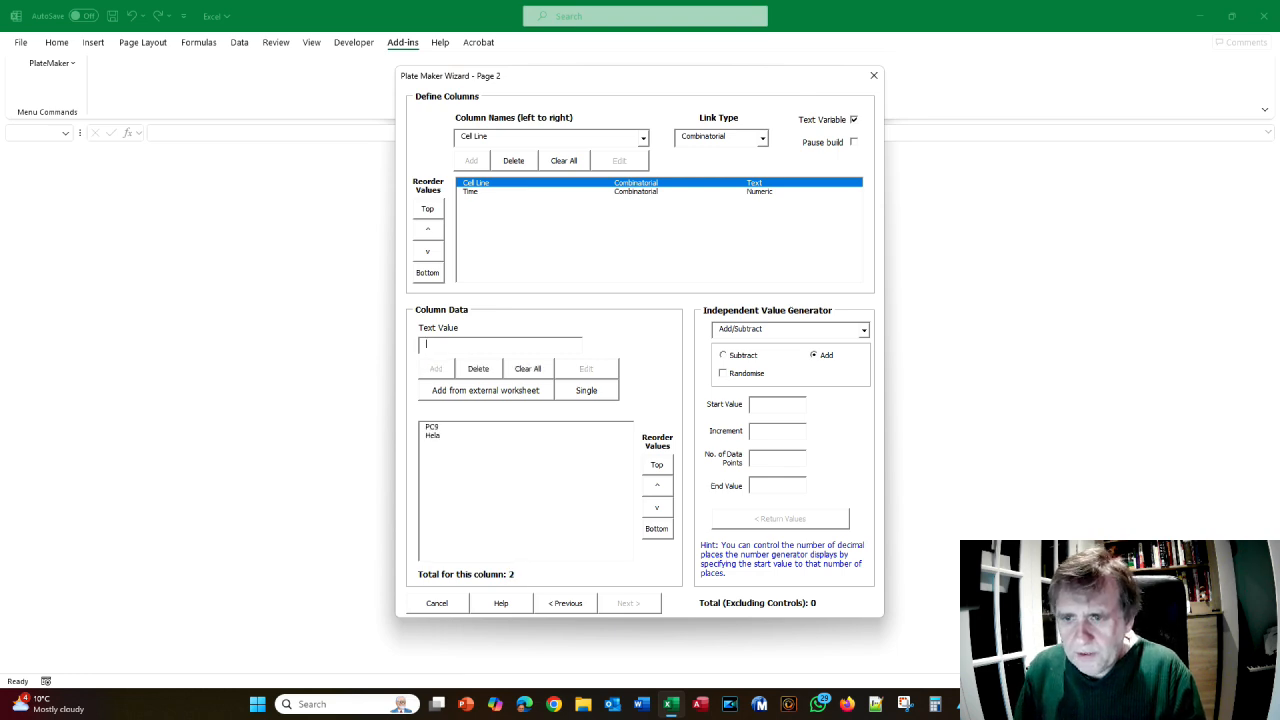
{"action": "type", "text": "STC-1"}
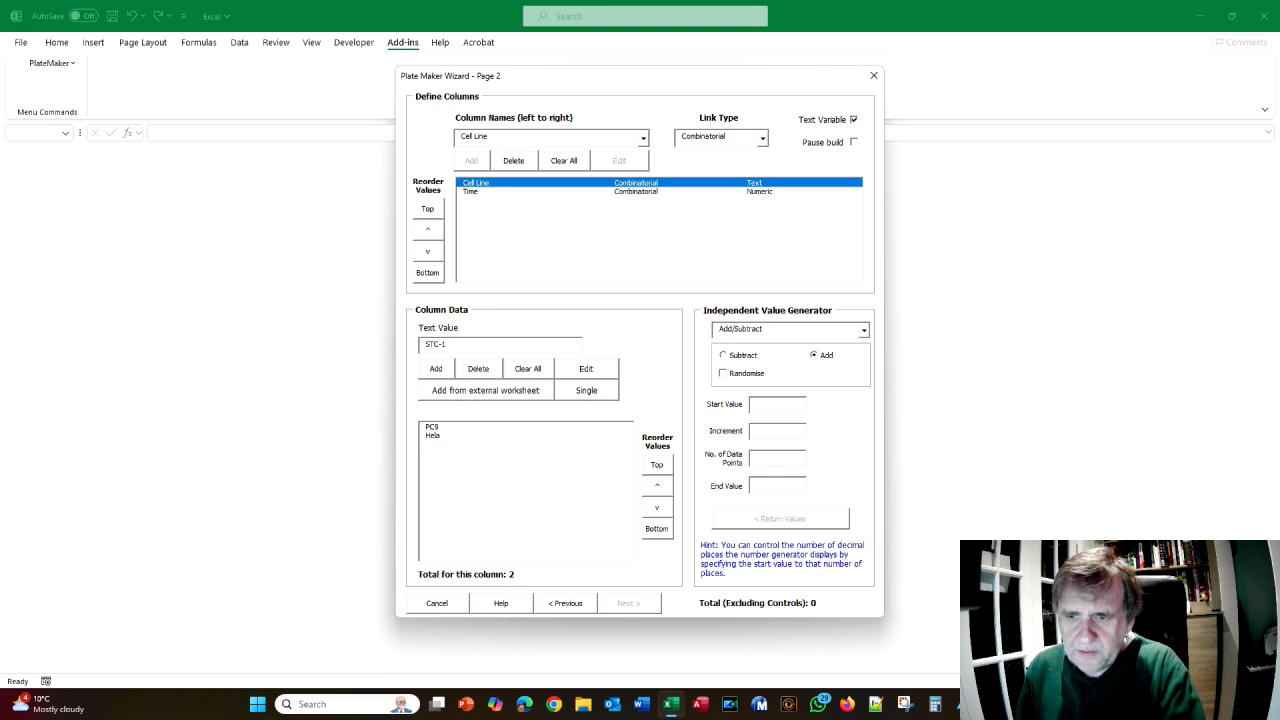
{"action": "key", "text": "Return"}
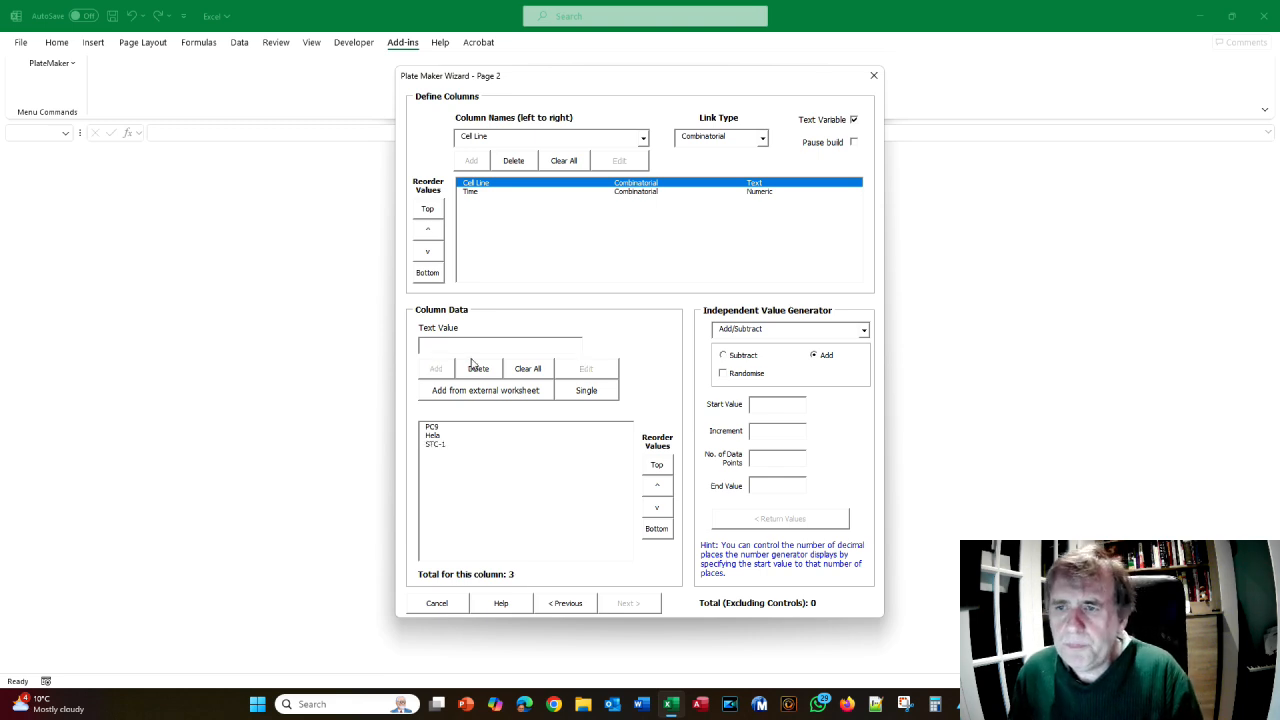
- Set Time to minutes with values 0, 1, 2, 5, 10 and 30
{"action": "left_click", "coordinate": [475, 192]}
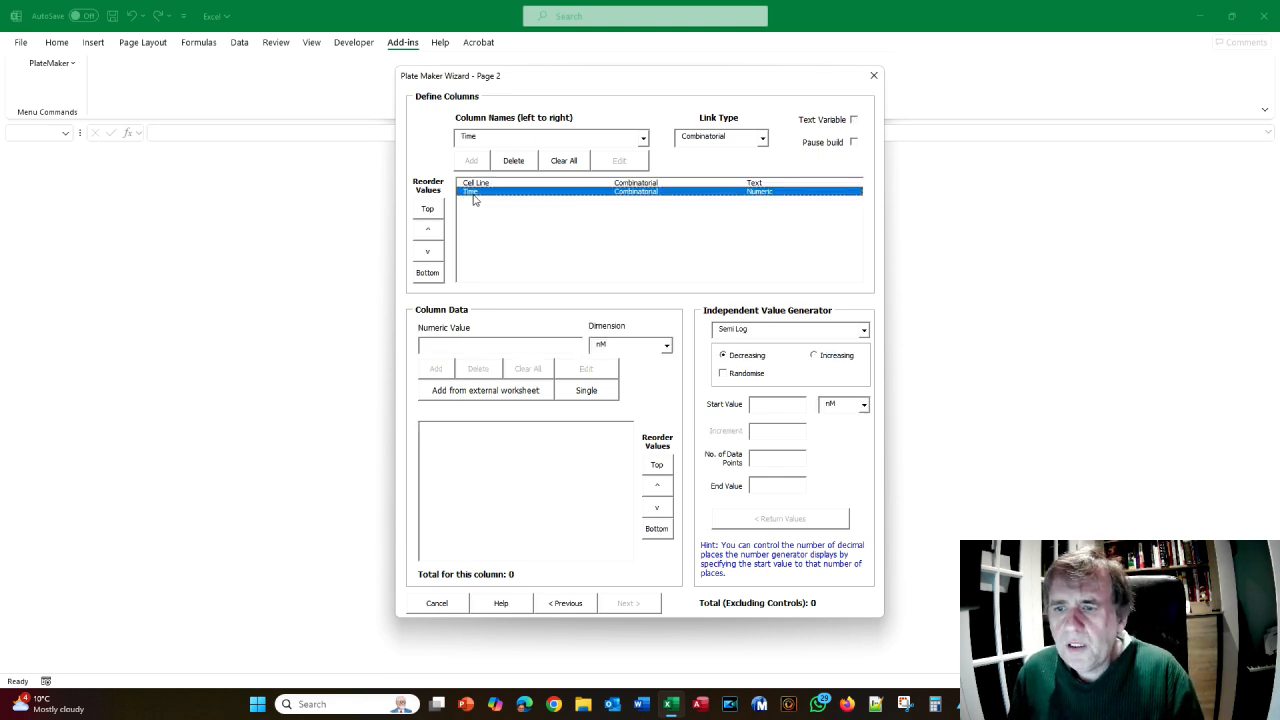
{"action": "left_click", "coordinate": [666, 345]}
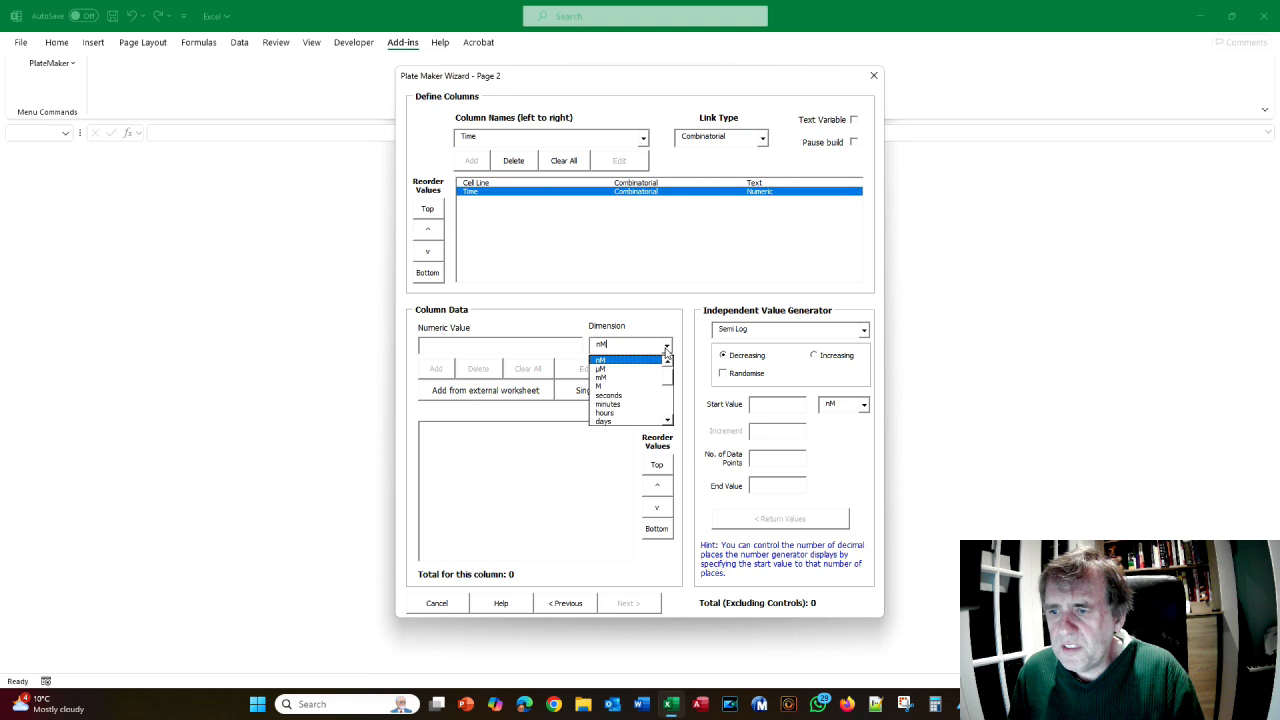
{"action": "left_click", "coordinate": [622, 405]}
{"action": "left_click", "coordinate": [504, 349]}
{"action": "type", "text": "0"}
{"action": "key", "text": "Return"}
{"action": "type", "text": "1"}
{"action": "key", "text": "Return"}
{"action": "type", "text": "2"}
{"action": "key", "text": "Return"}
{"action": "type", "text": "5"}
{"action": "key", "text": "Return"}
{"action": "type", "text": "10"}
{"action": "key", "text": "Return"}
{"action": "type", "text": "30"}
{"action": "key", "text": "Return"}
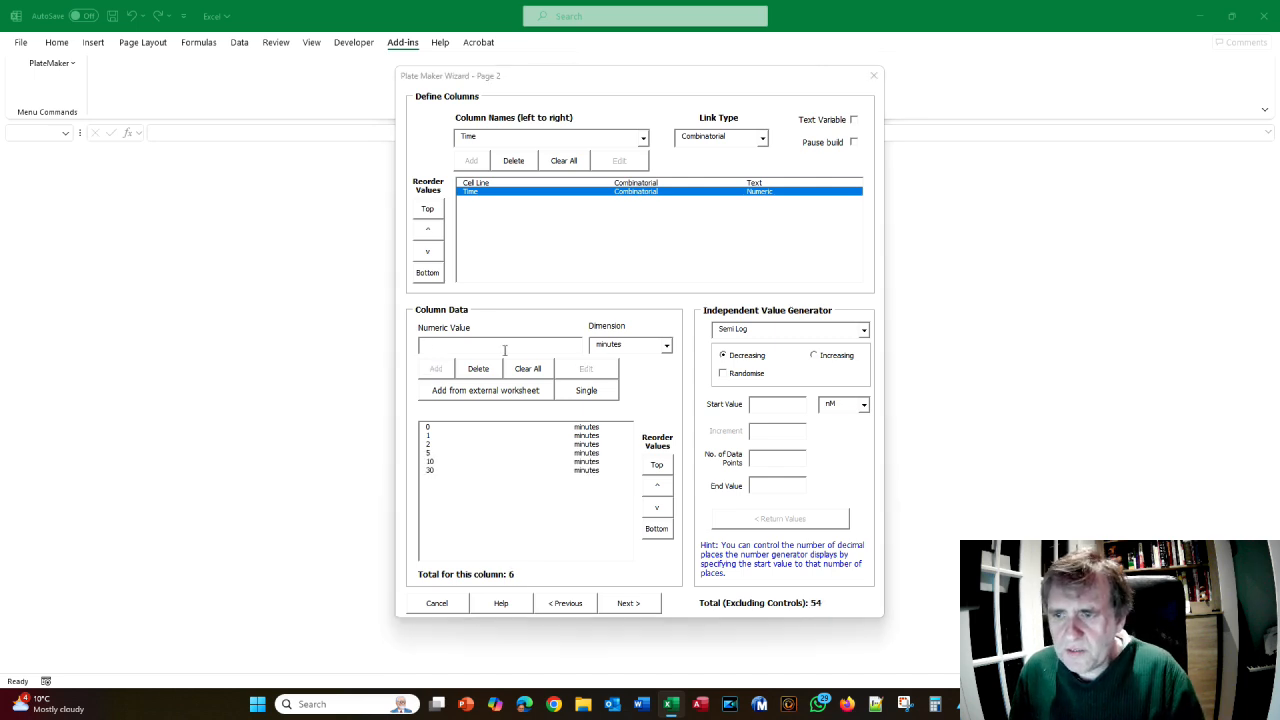
{"action": "key", "text": "alt+Tab"}
{"action": "key", "text": "alt+Tab"}
- Scroll the manual to the Page 3 dilution-factor figure and advance the Excel wizard to Page 3
{"action": "scroll", "coordinate": [600, 288], "scroll_direction": "down", "scroll_amount": 1}
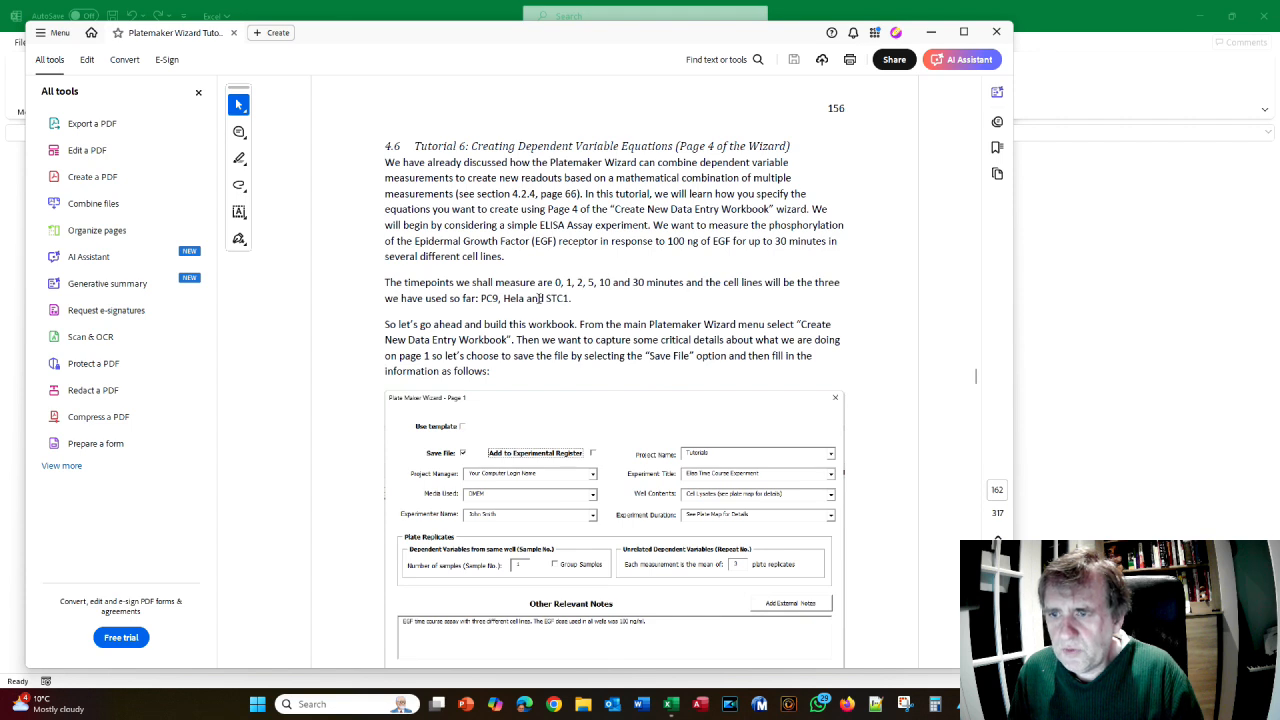
{"action": "scroll", "coordinate": [530, 292], "scroll_direction": "down", "scroll_amount": 12}
{"action": "scroll", "coordinate": [538, 297], "scroll_direction": "down", "scroll_amount": 2}
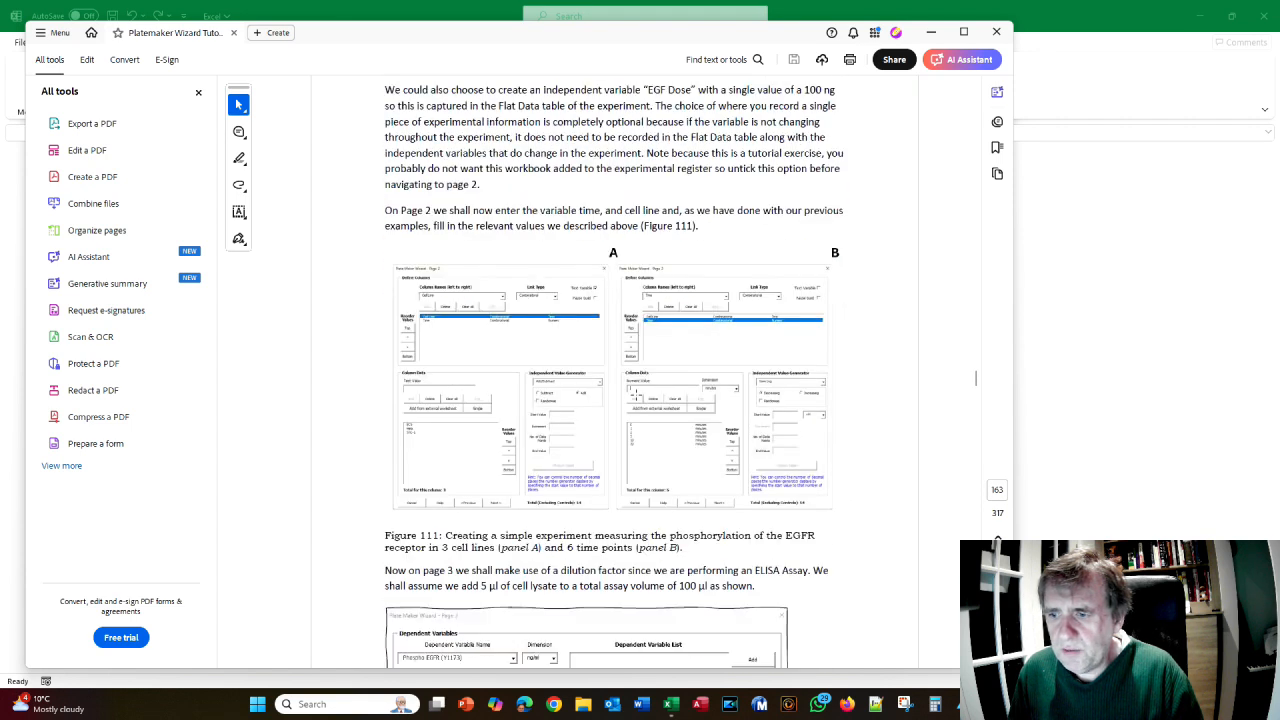
{"action": "scroll", "coordinate": [603, 444], "scroll_direction": "down", "scroll_amount": 2}
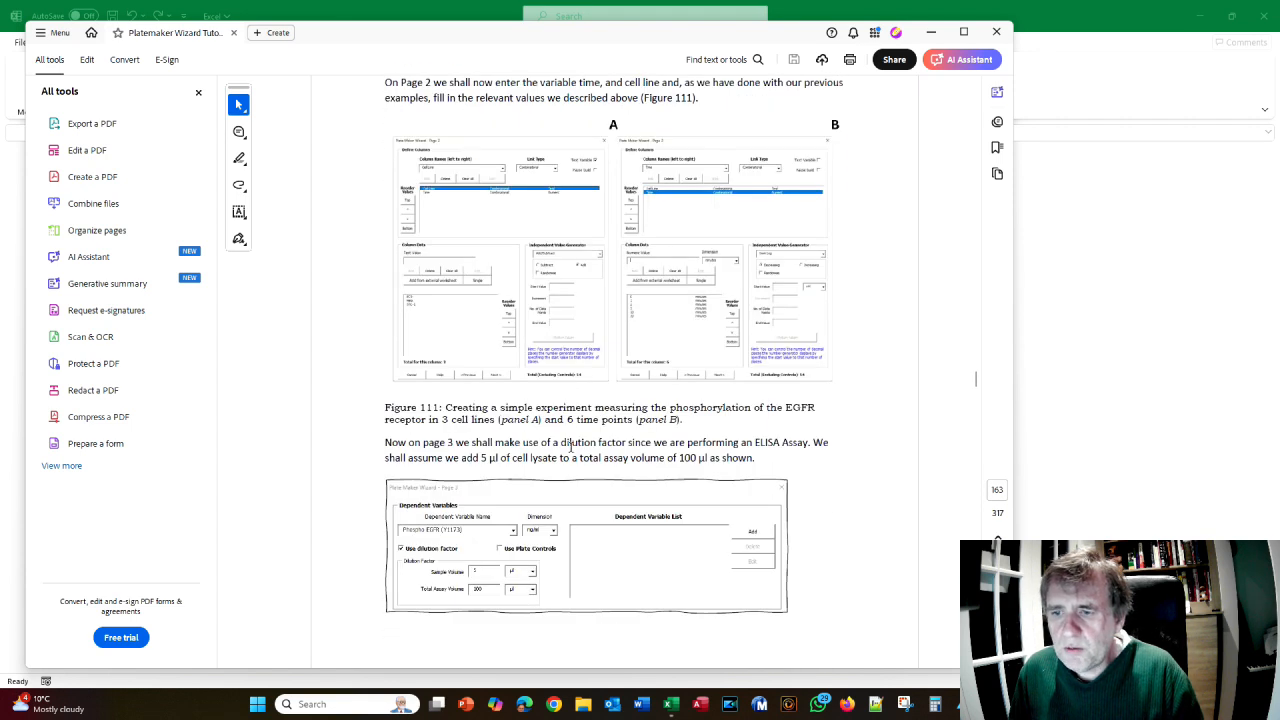
{"action": "scroll", "coordinate": [476, 505], "scroll_direction": "down", "scroll_amount": 1}
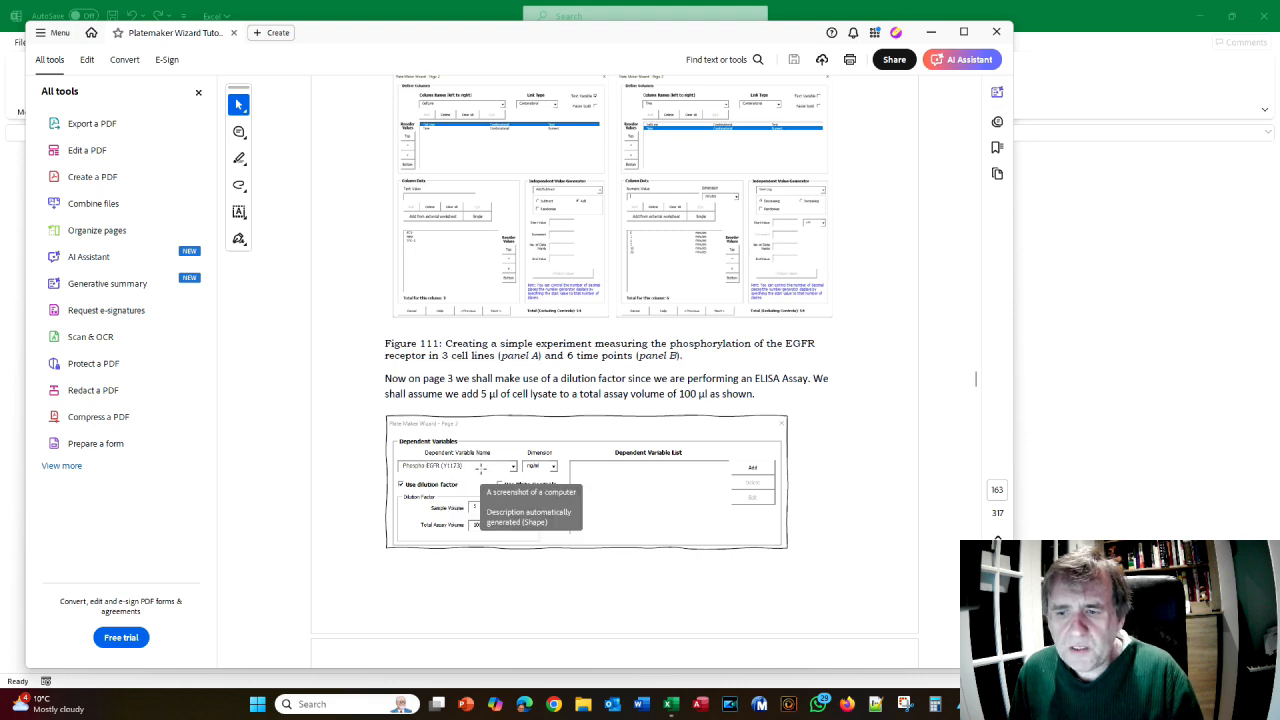
{"action": "key", "text": "alt+Tab"}
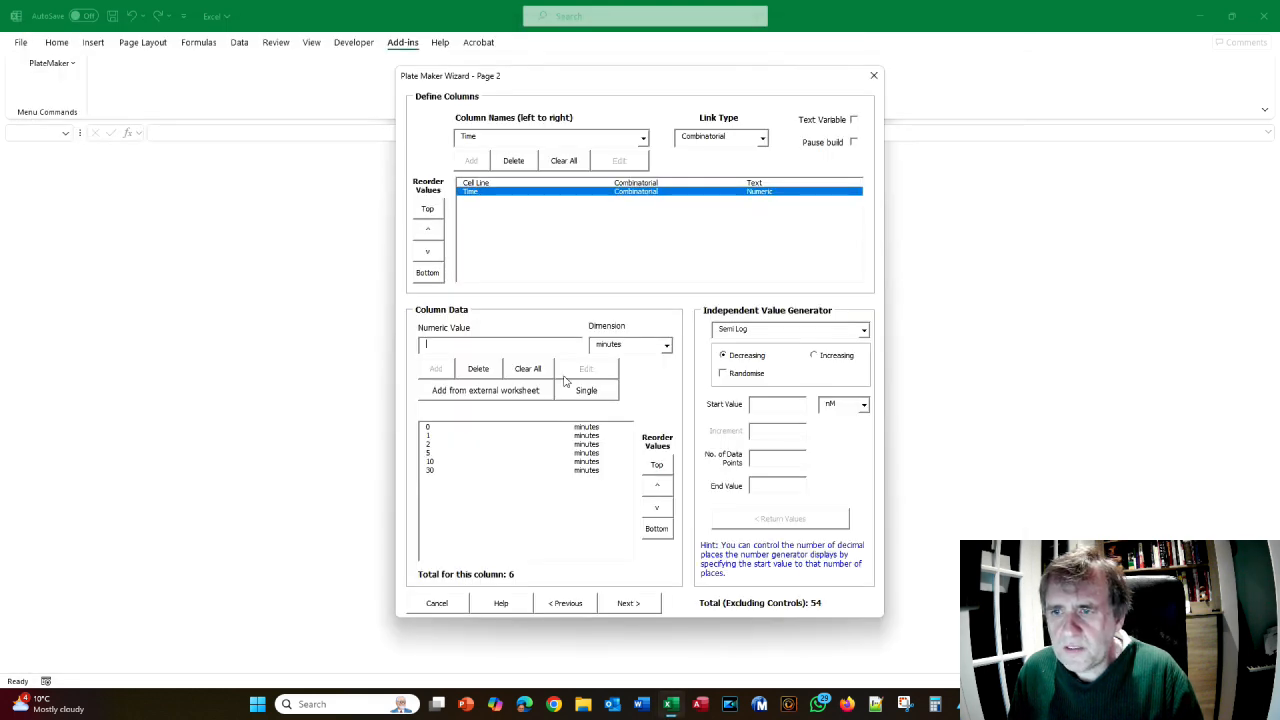
{"action": "left_click", "coordinate": [628, 601]}
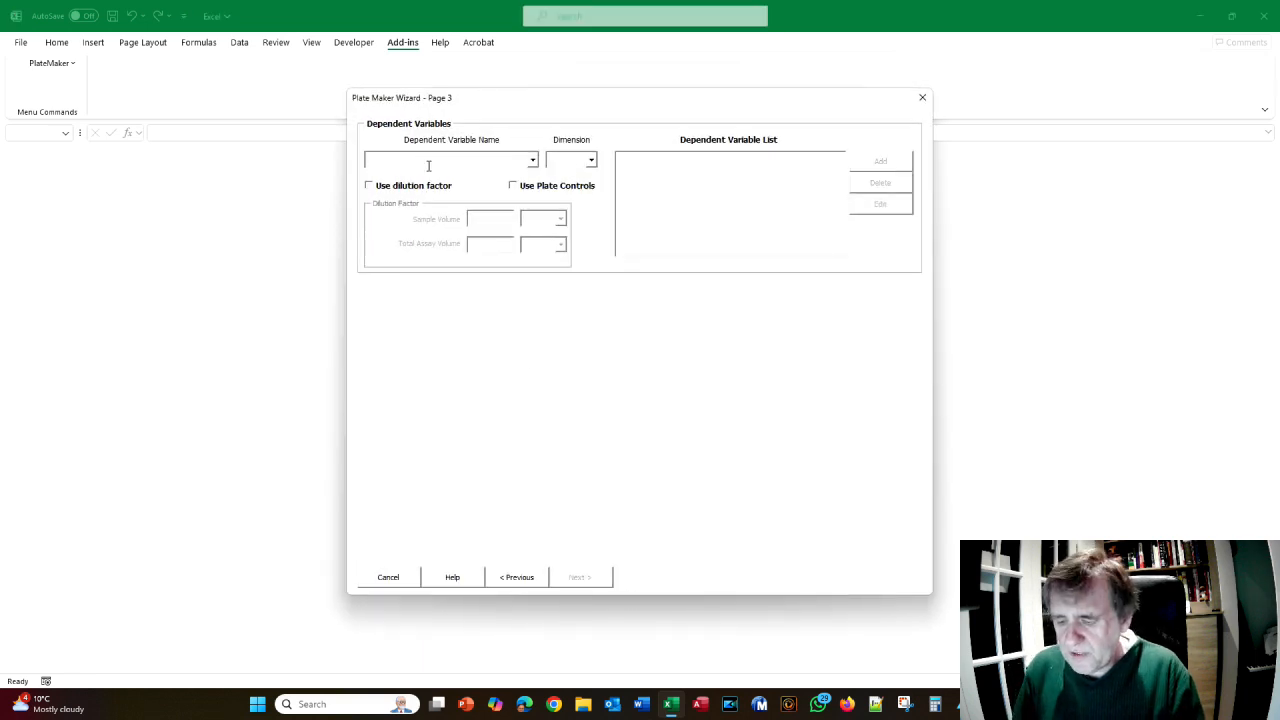
- Add dependent variable Phospho EGFR (Y1173) with dimension ng/ml
{"action": "type", "text": "ph"}
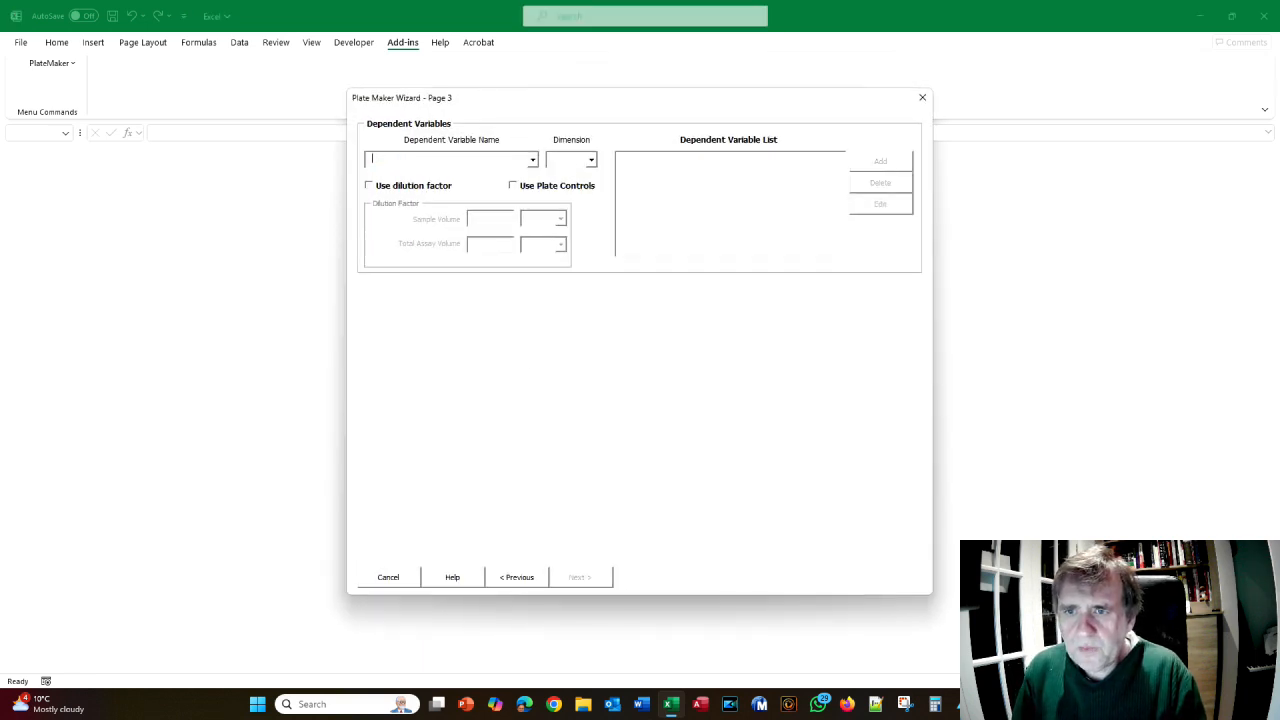
{"action": "type", "text": "osp"}
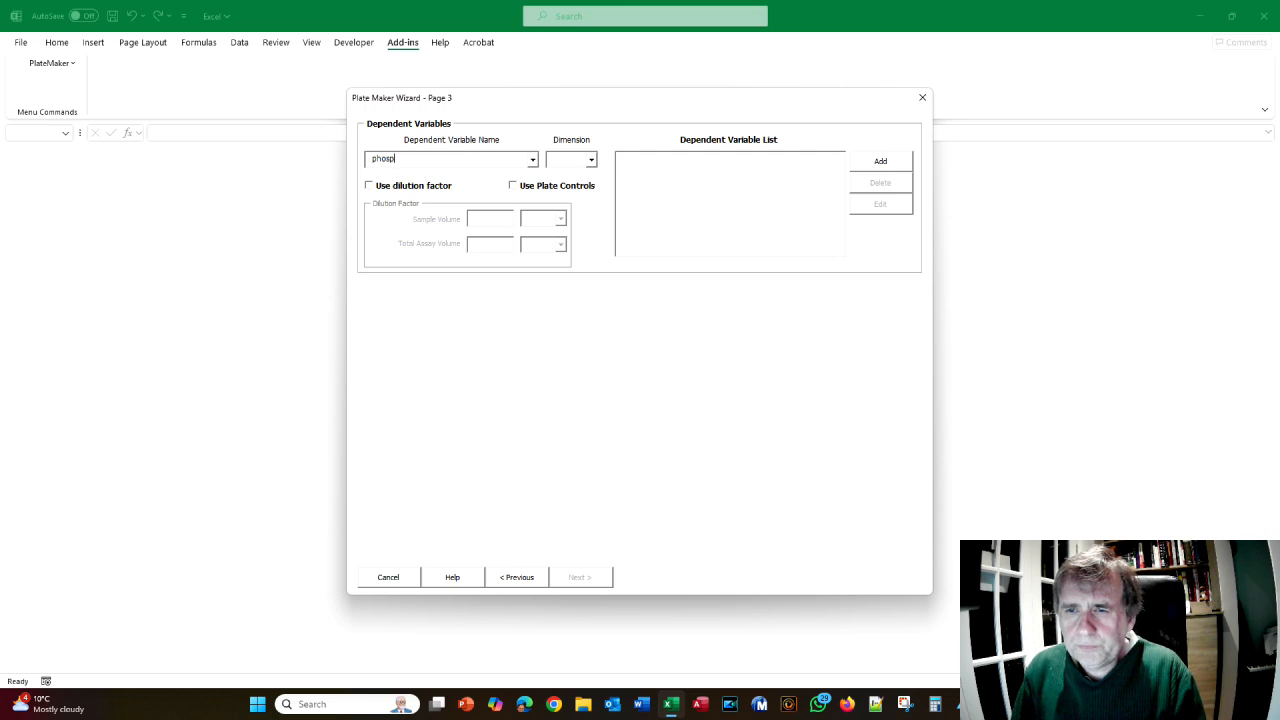
{"action": "type", "text": "ho EGFR"}
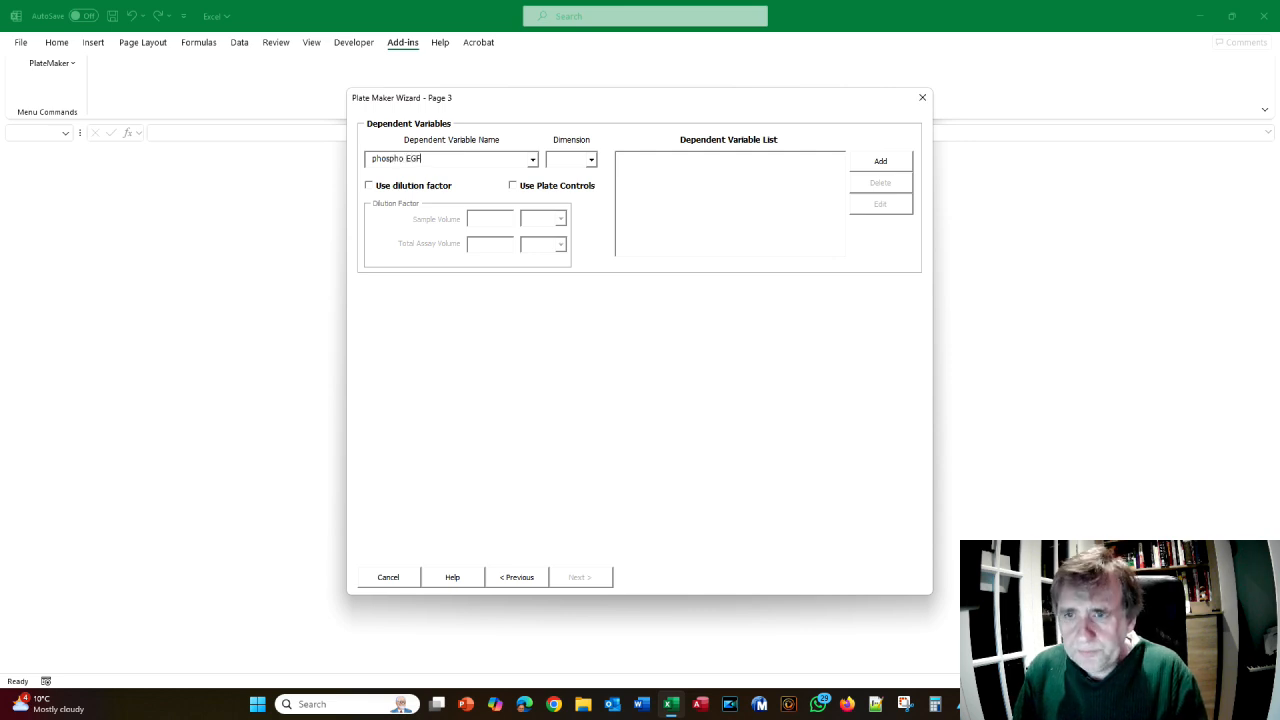
{"action": "type", "text": " (Y"}
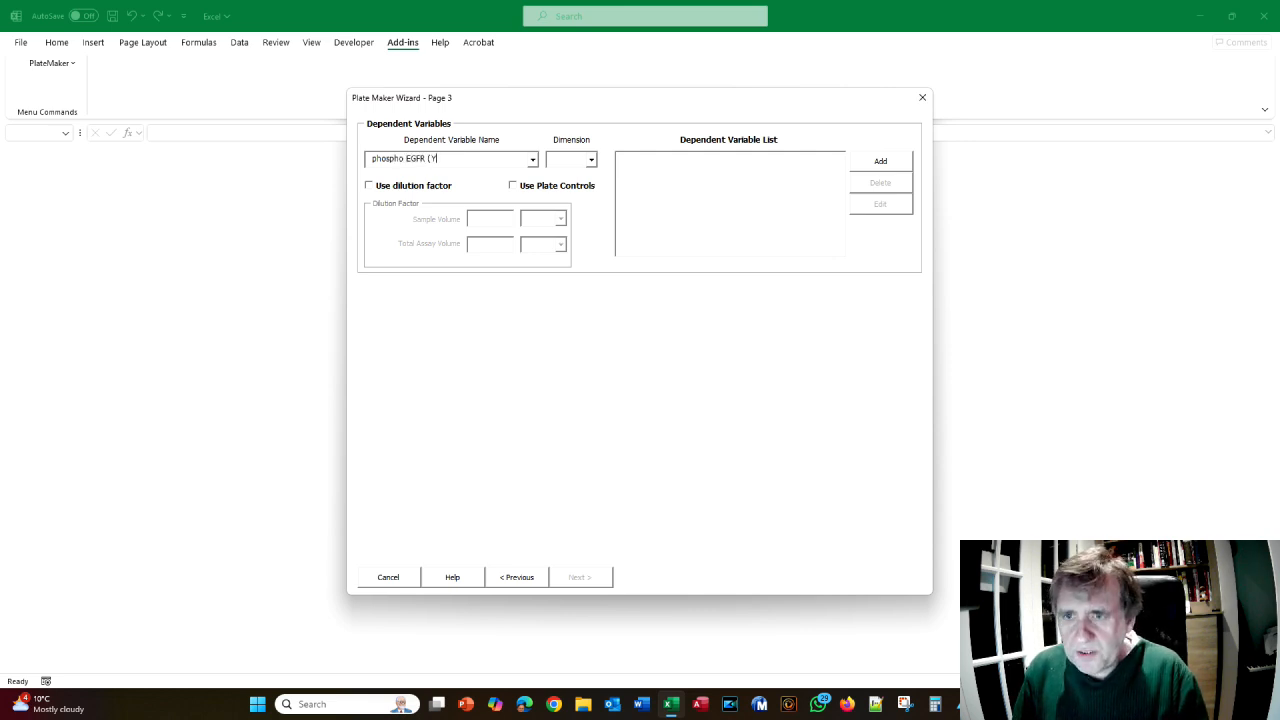
{"action": "type", "text": "1173)"}
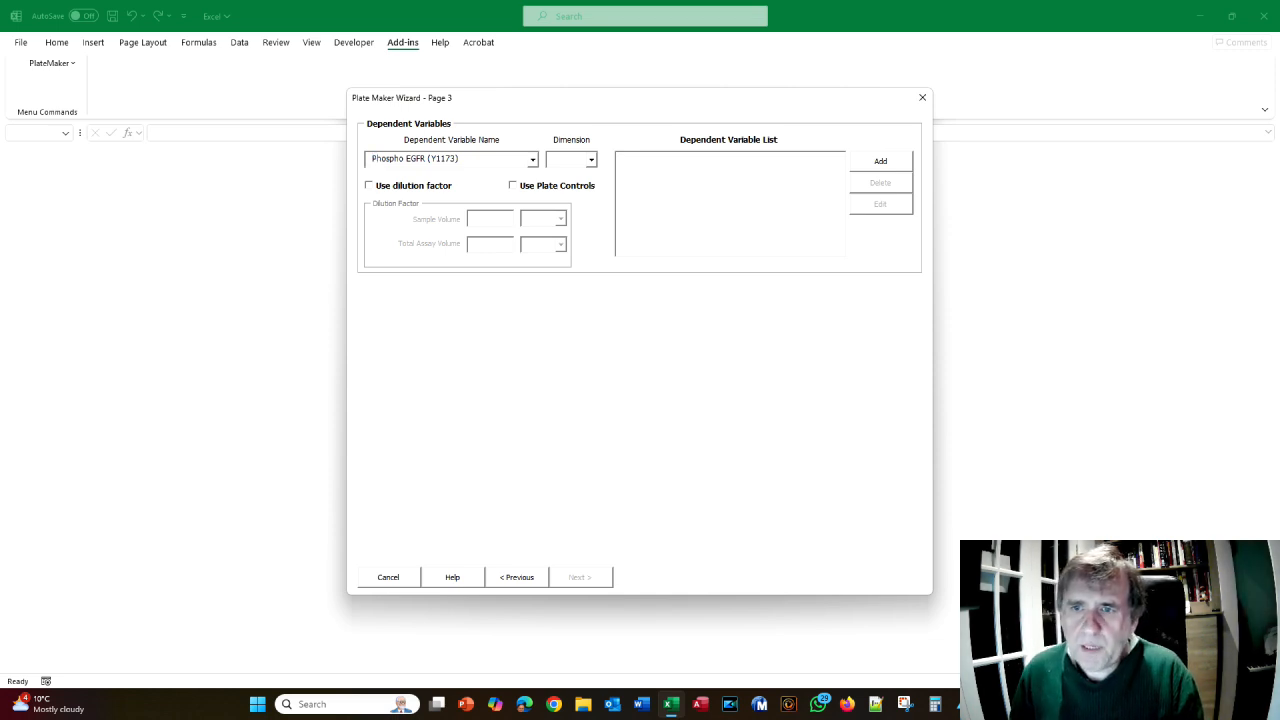
{"action": "left_click", "coordinate": [562, 161]}
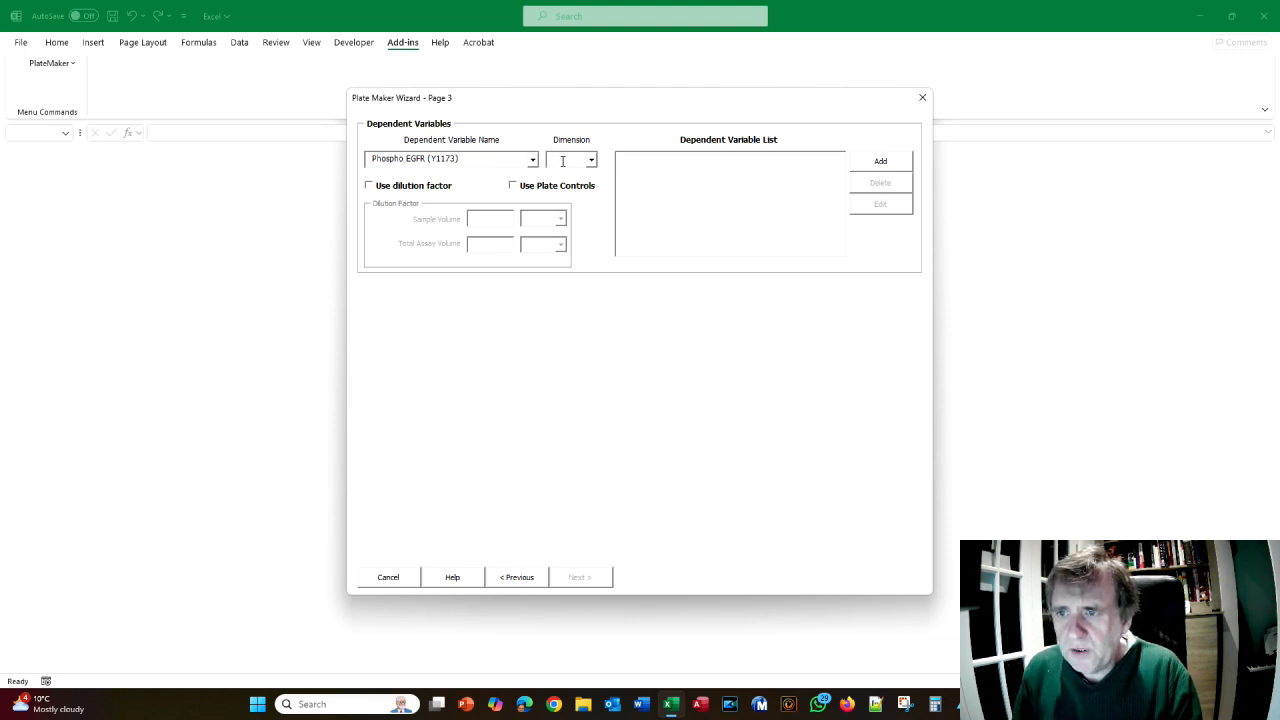
{"action": "type", "text": "N"}
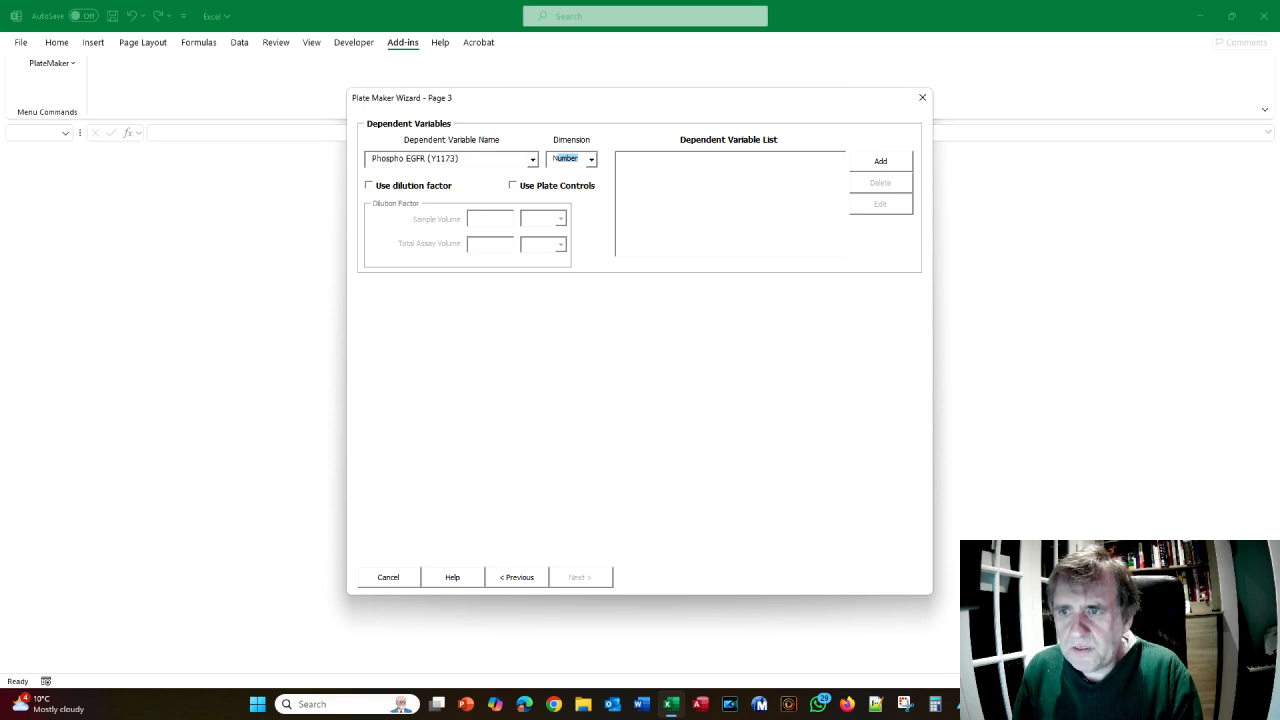
{"action": "type", "text": "o"}
{"action": "type", "text": "/m"}
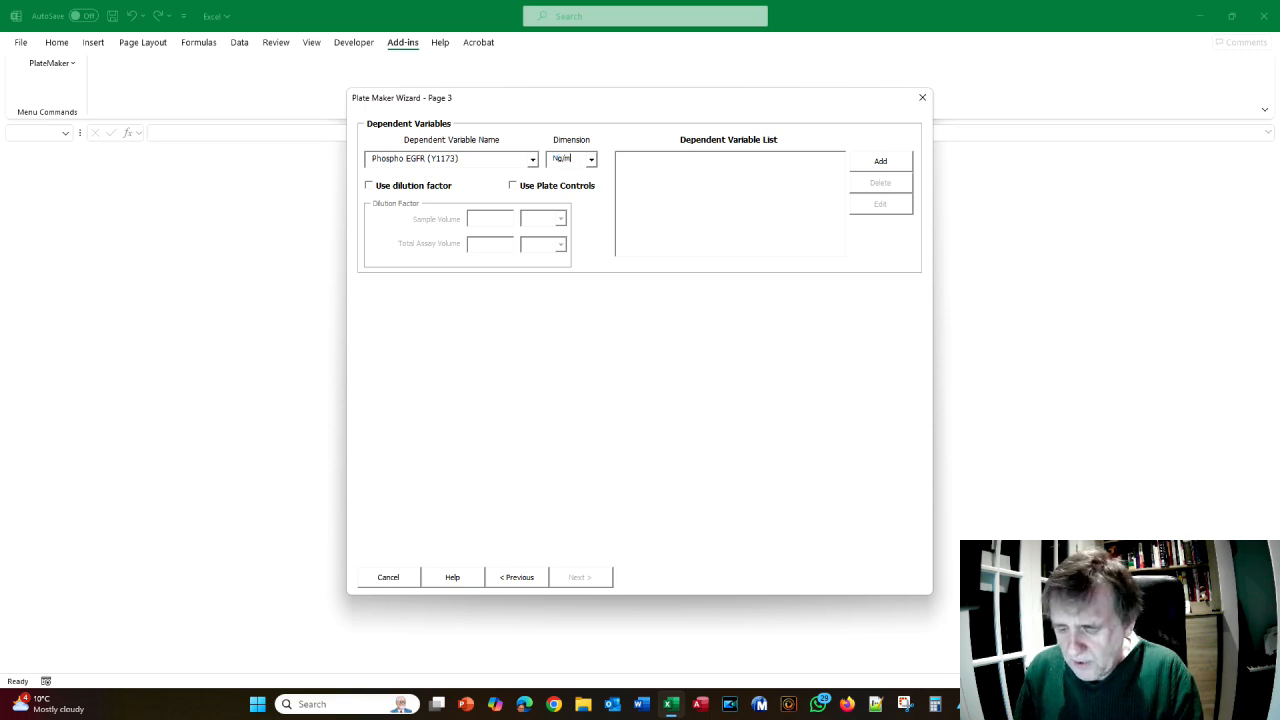
{"action": "type", "text": ";"}
{"action": "key", "text": "BackSpace"}
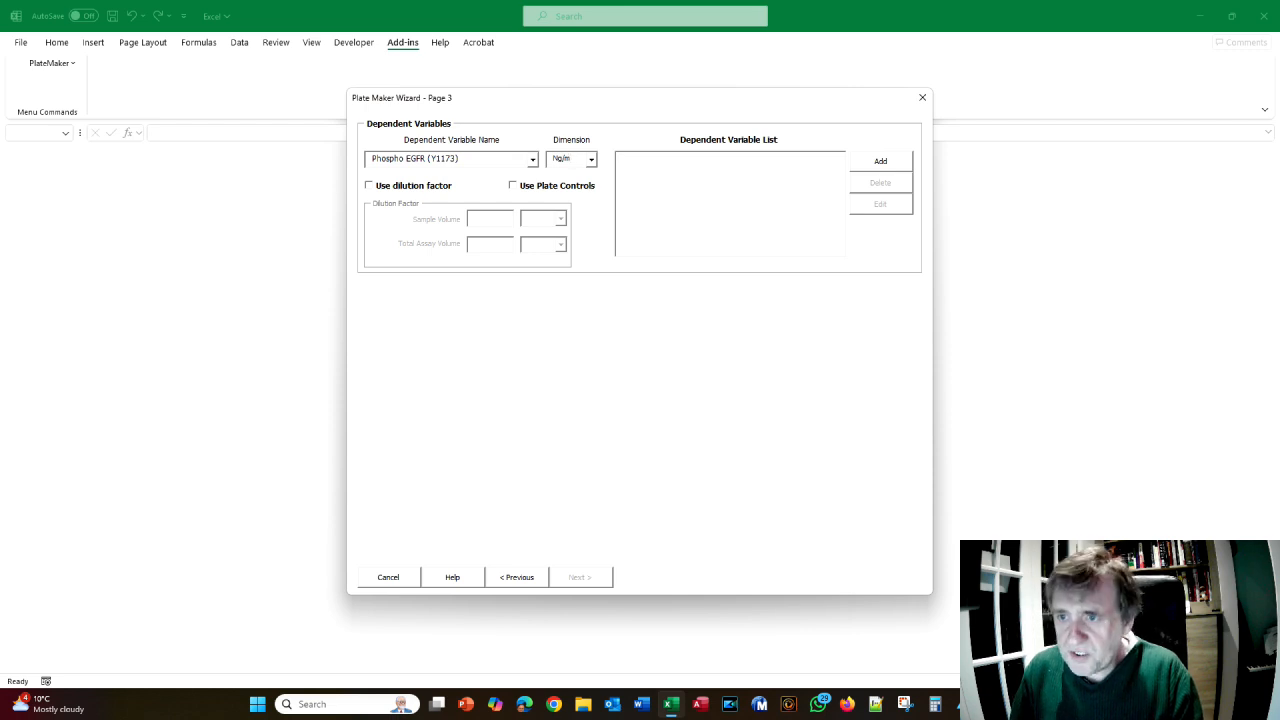
{"action": "type", "text": "l"}
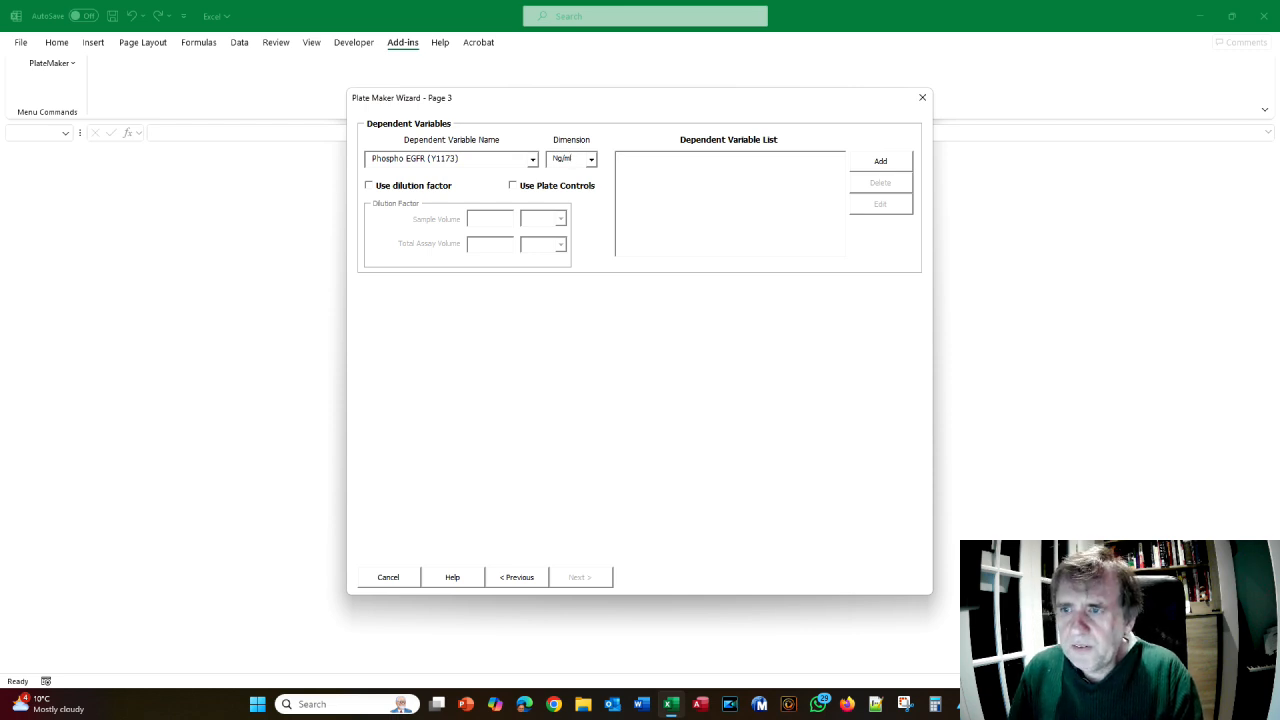
{"action": "double_click", "coordinate": [558, 158]}
{"action": "type", "text": "ng/ml"}
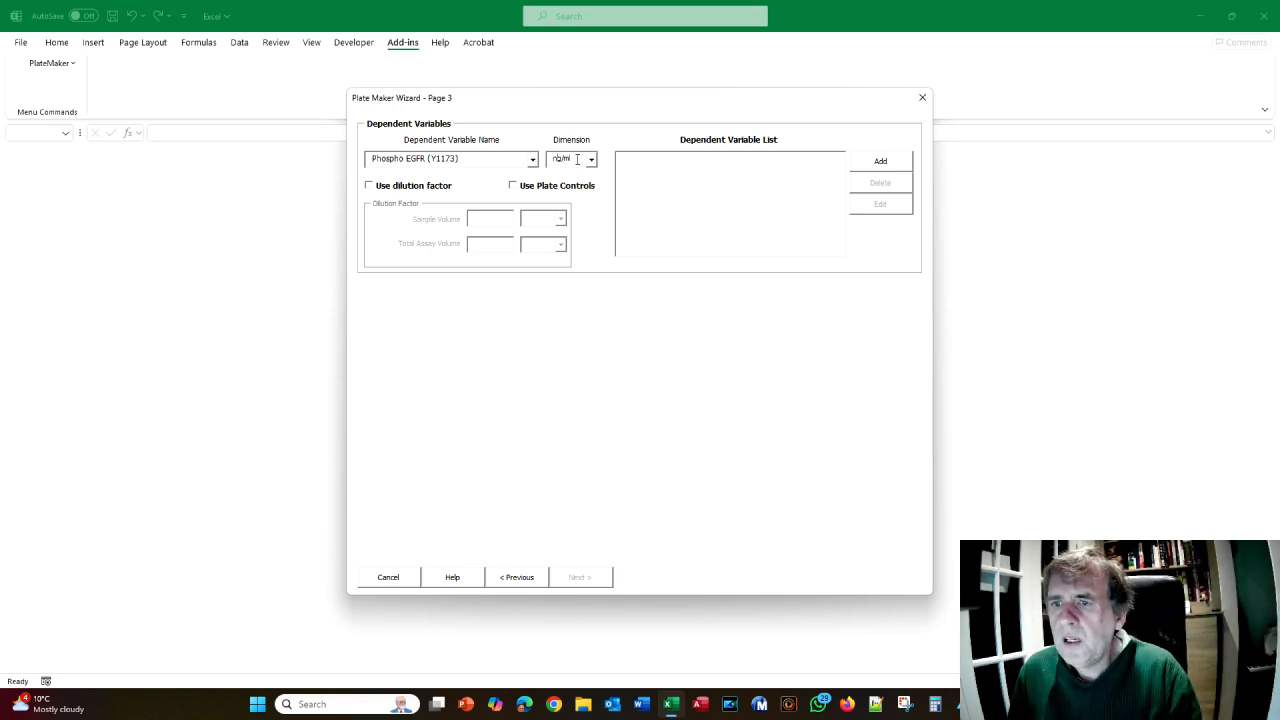
{"action": "left_click", "coordinate": [880, 163]}
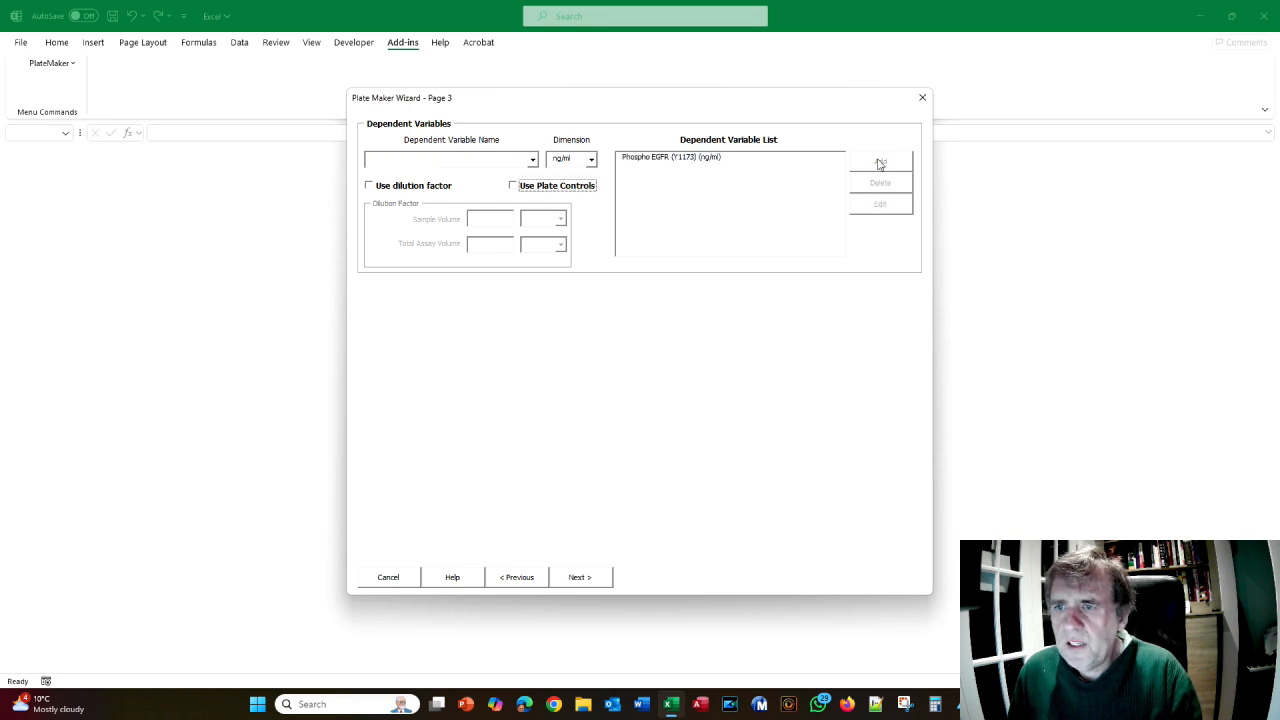
- Add a second dependent variable, Total EGFR, in ng/ml
{"action": "left_click", "coordinate": [447, 164]}
{"action": "type", "text": "Total E"}
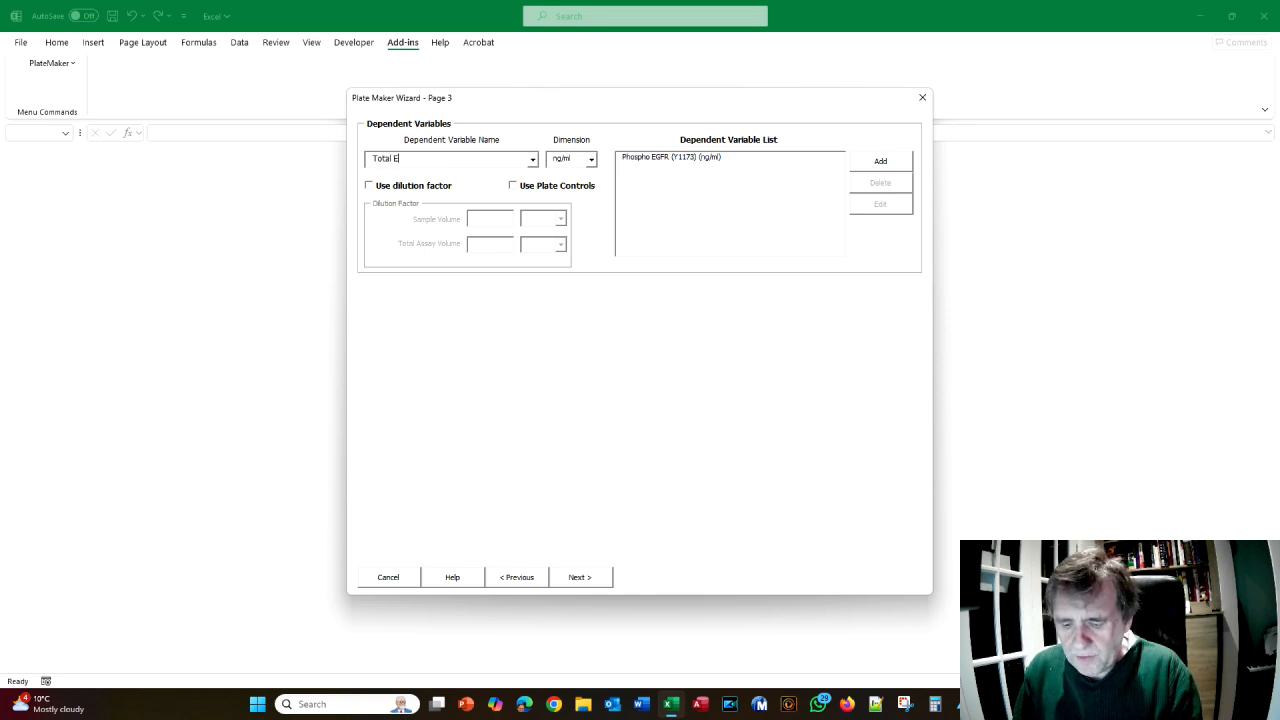
{"action": "type", "text": "GFR"}
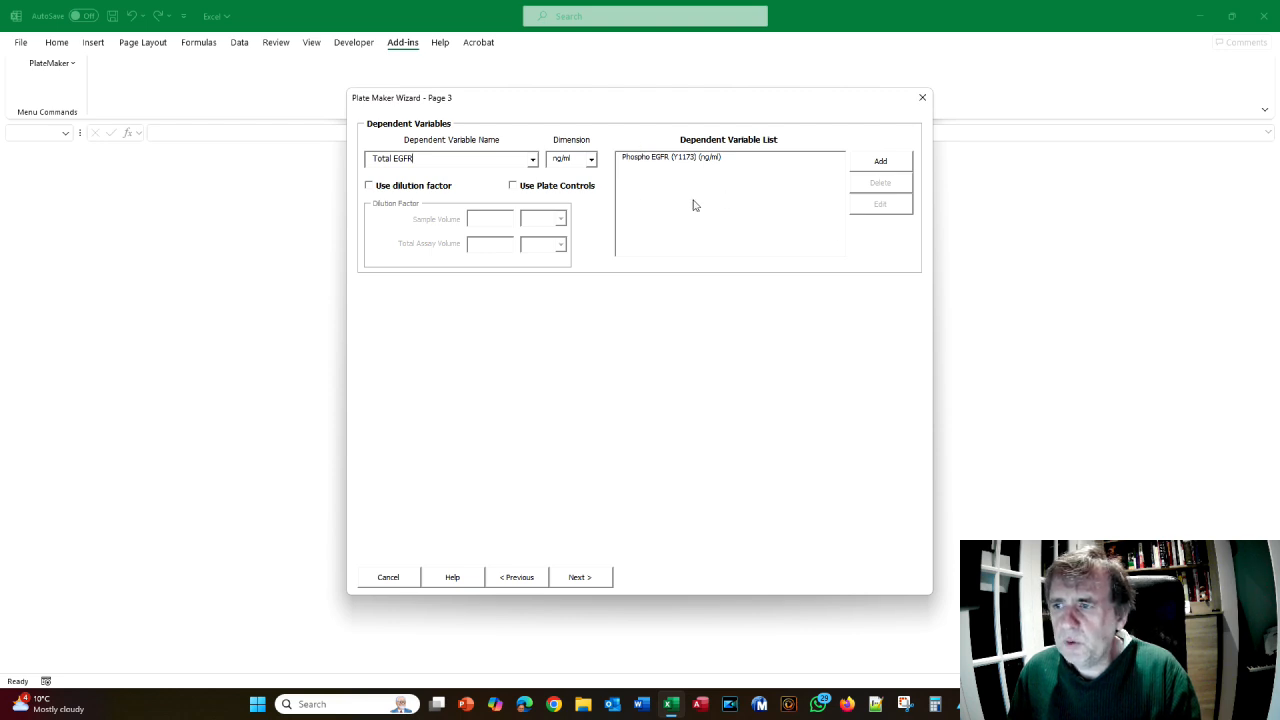
{"action": "left_click", "coordinate": [880, 163]}
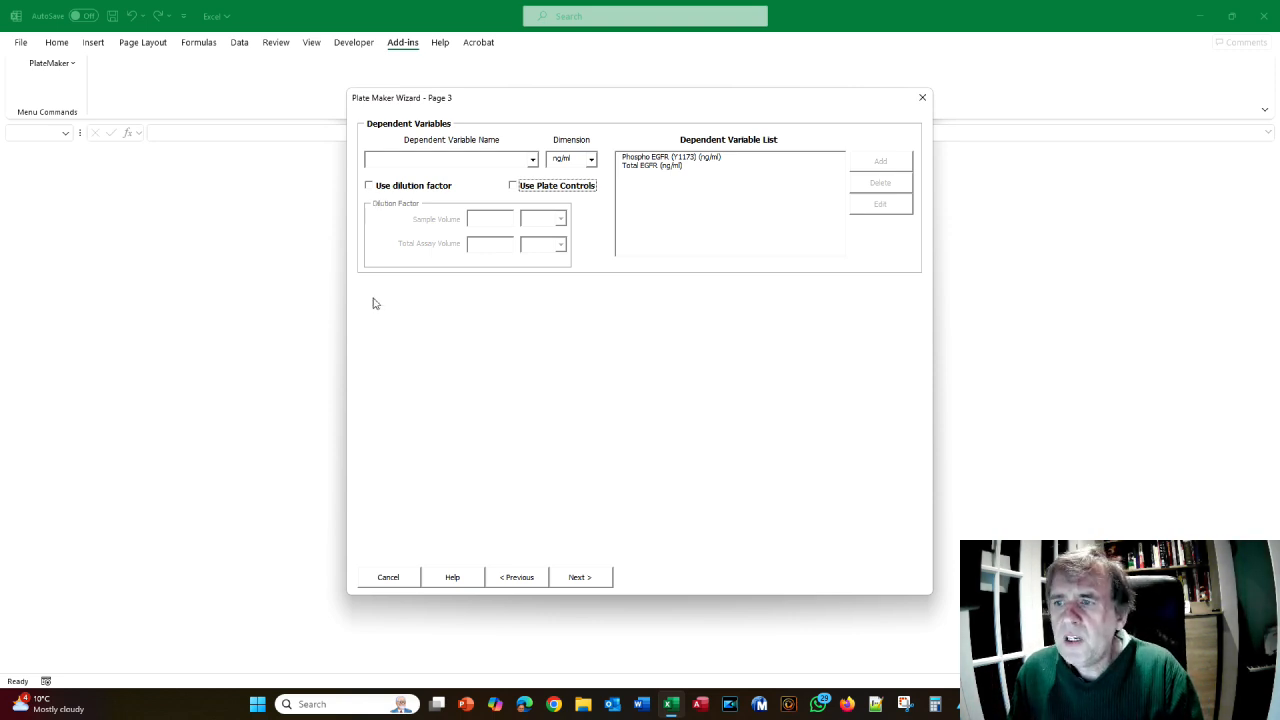
- Give Phospho EGFR (Y1173) a dilution factor of 5 µl sample in 100 µl total volume
{"action": "left_click", "coordinate": [651, 160]}
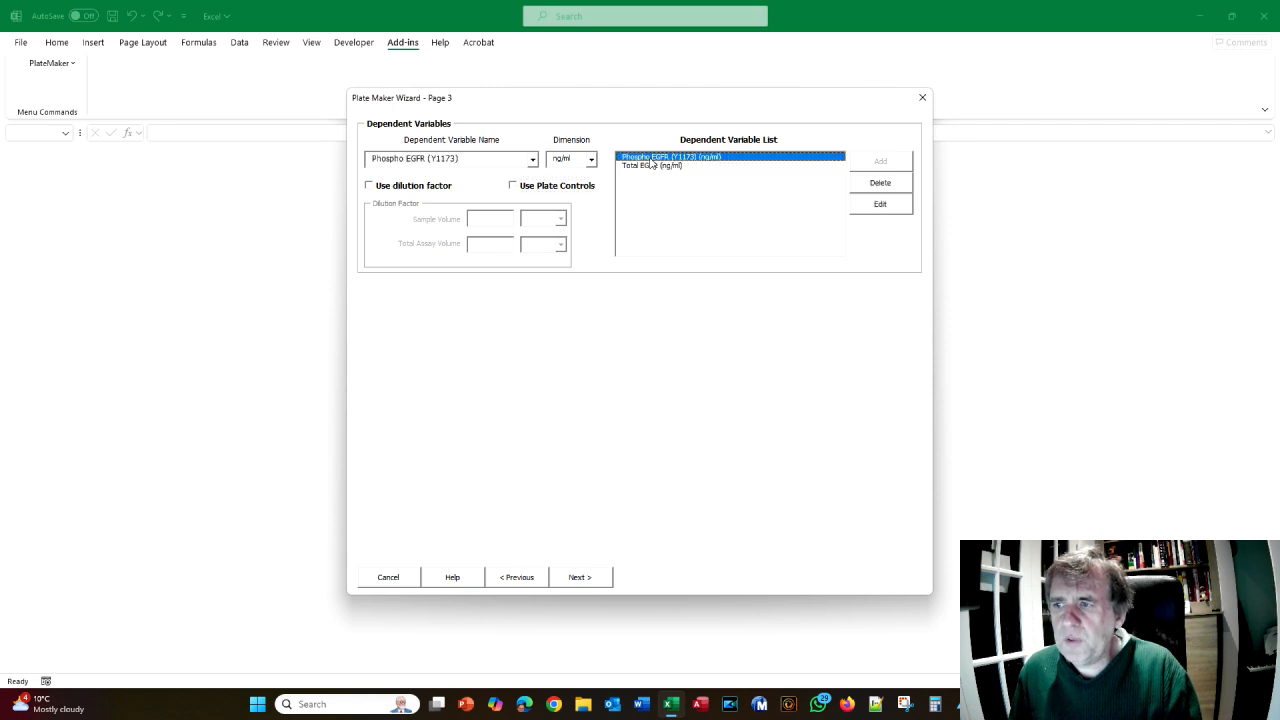
{"action": "left_click", "coordinate": [369, 187]}
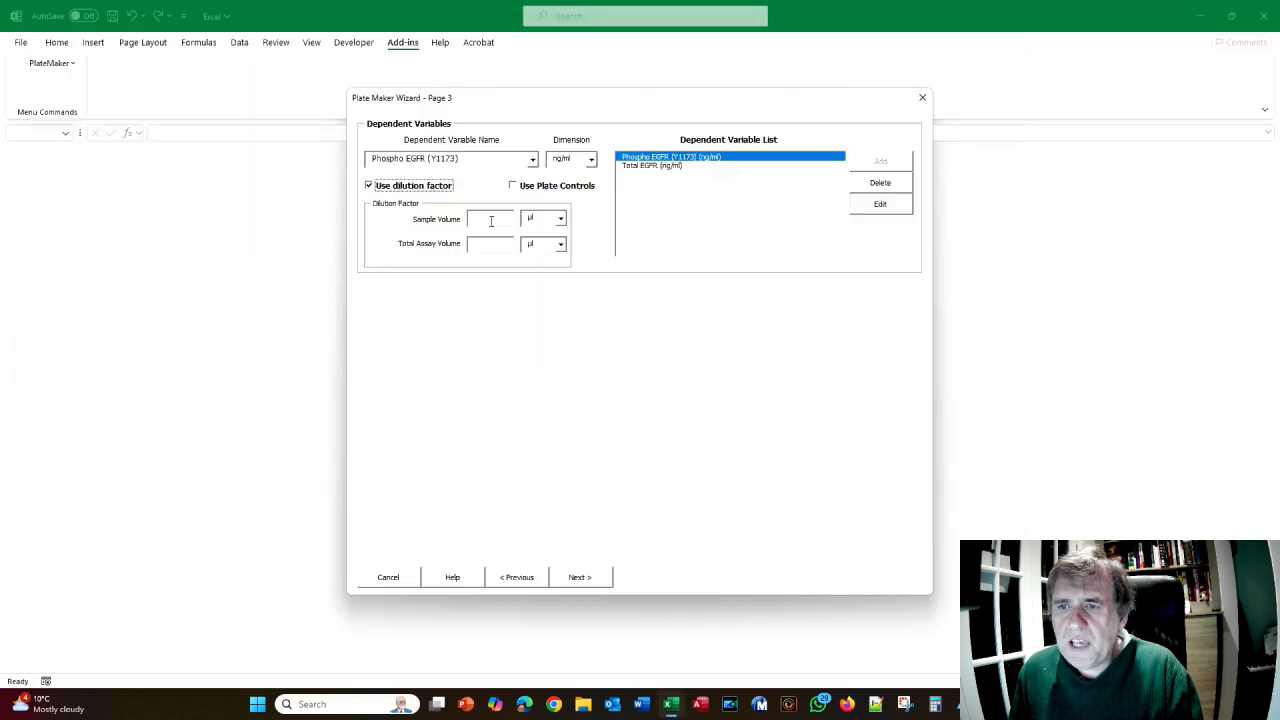
{"action": "left_click", "coordinate": [491, 221]}
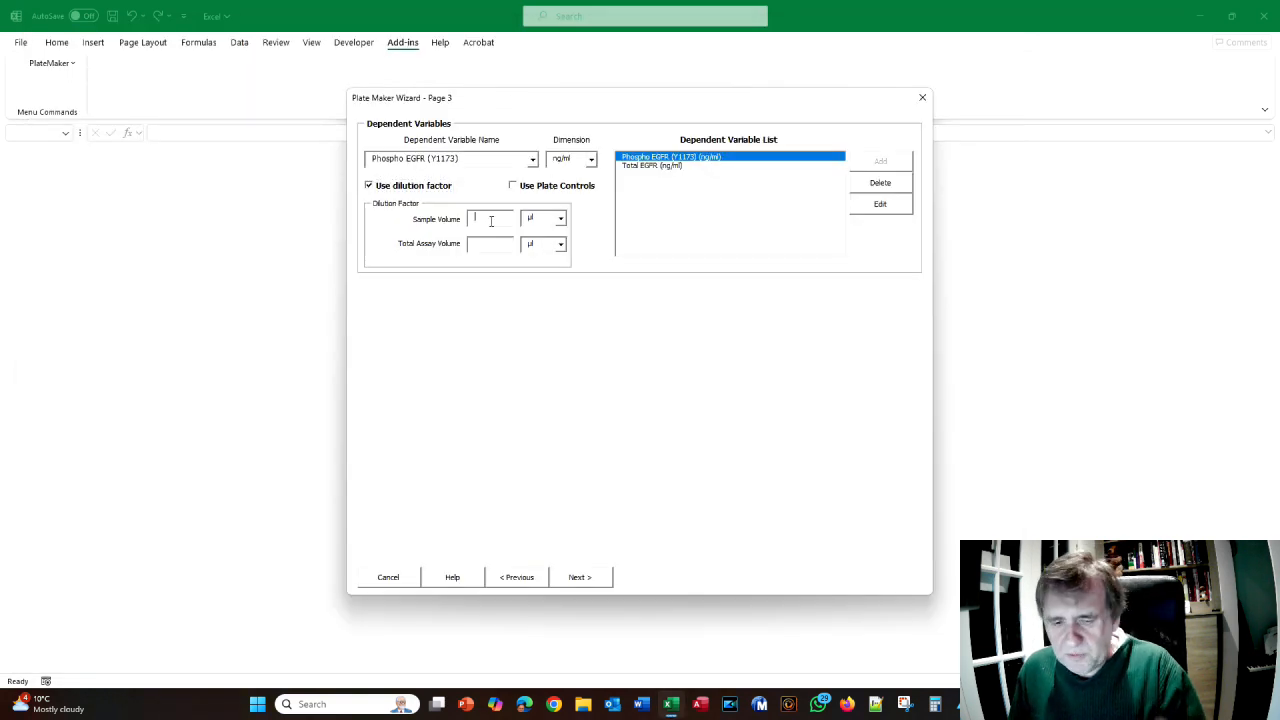
{"action": "type", "text": "5"}
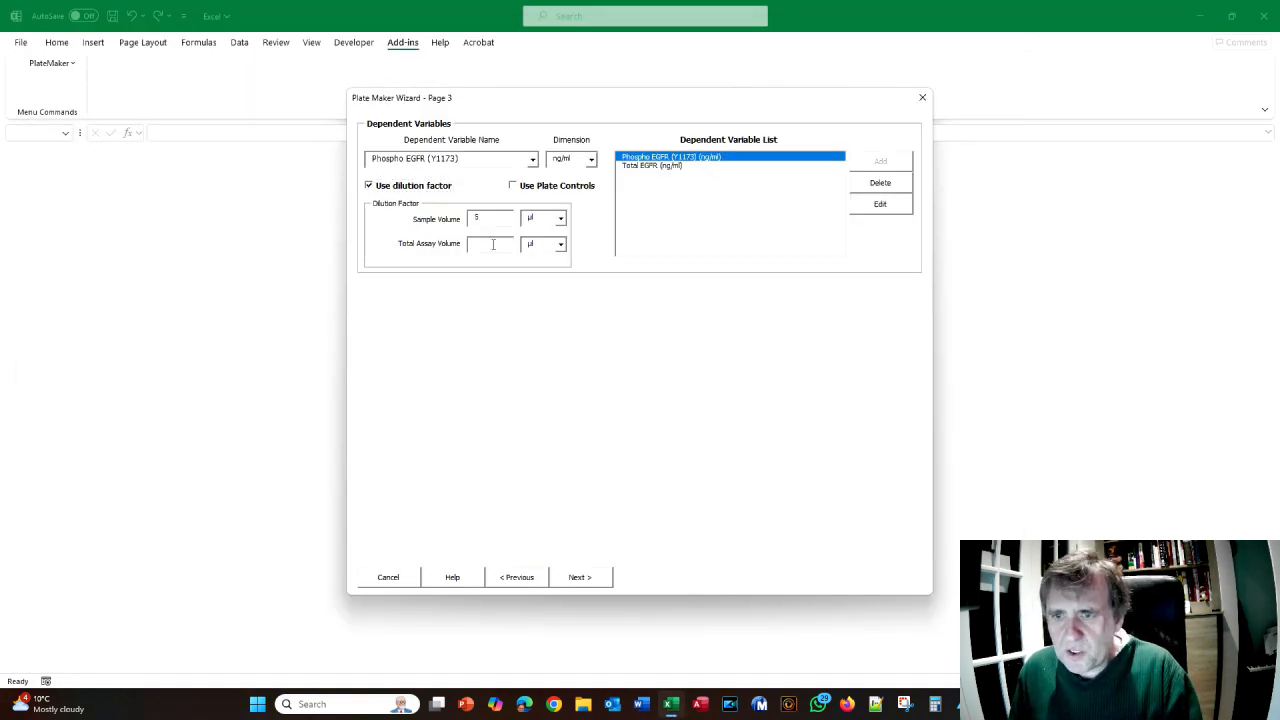
{"action": "left_click", "coordinate": [491, 244]}
{"action": "type", "text": "100"}
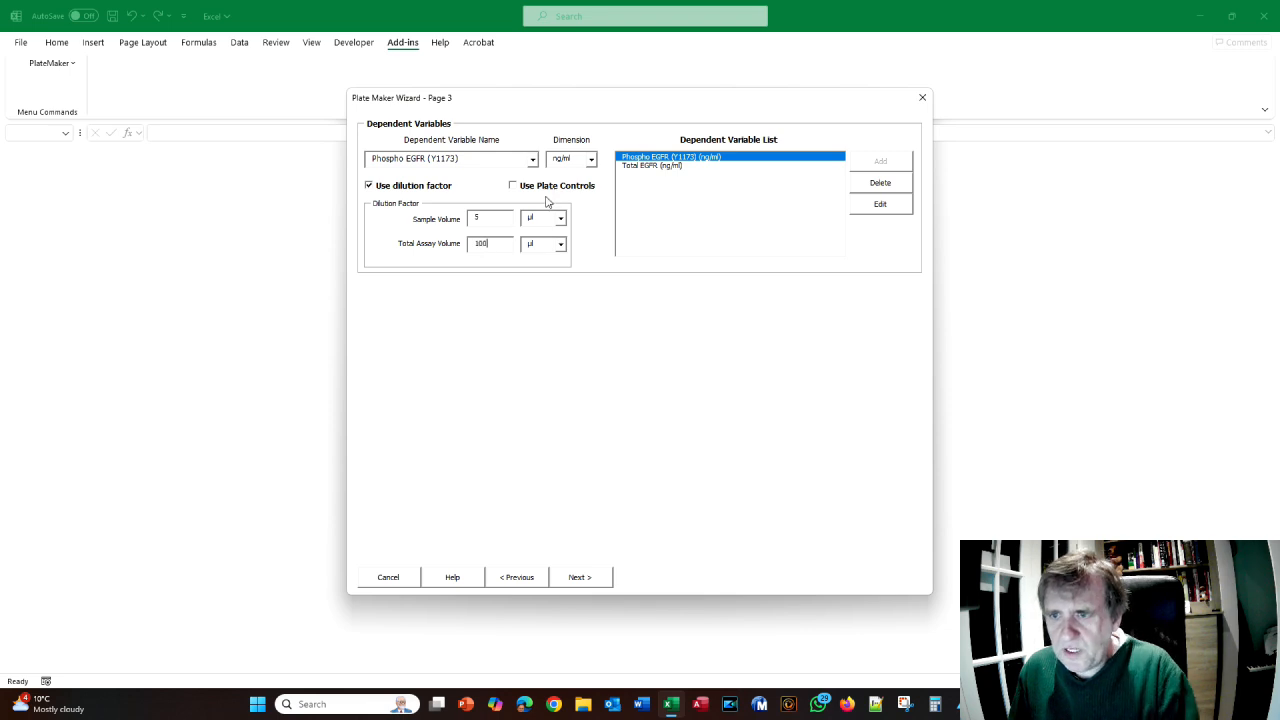
{"action": "left_click", "coordinate": [880, 204]}
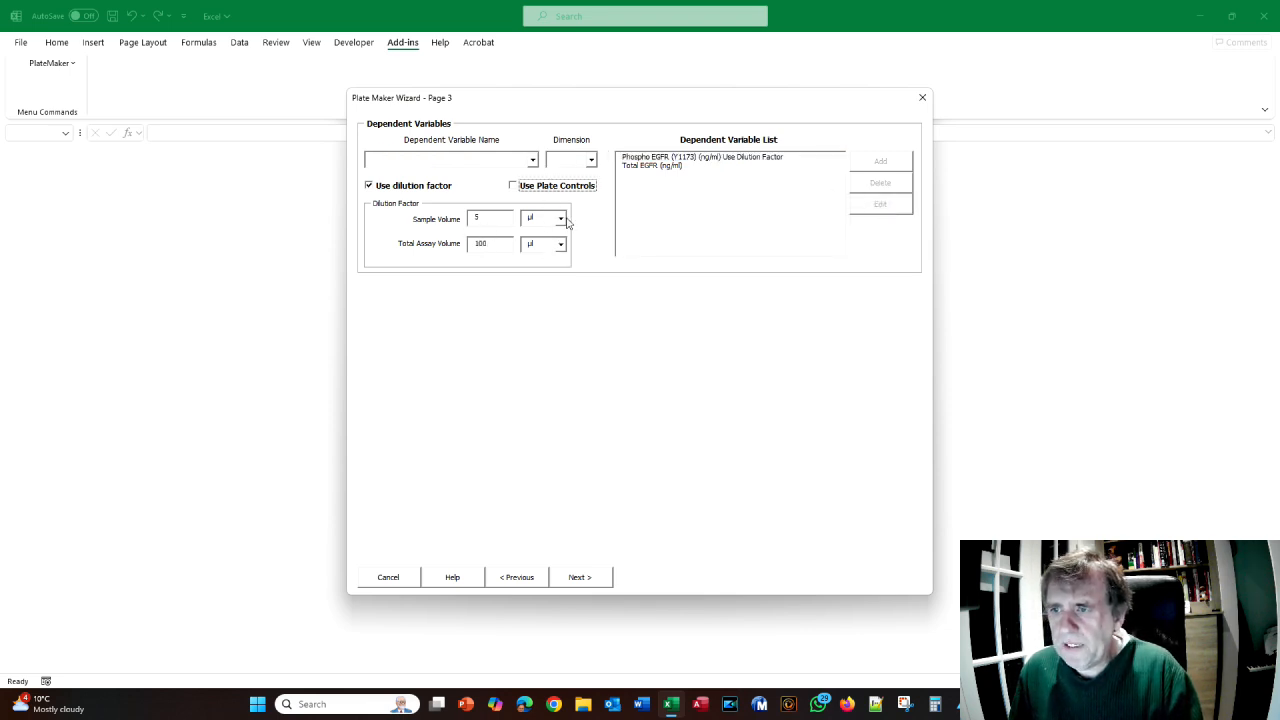
- Enable the dilution factor for Total EGFR with µl sample volume and save it
{"action": "left_click", "coordinate": [646, 170]}
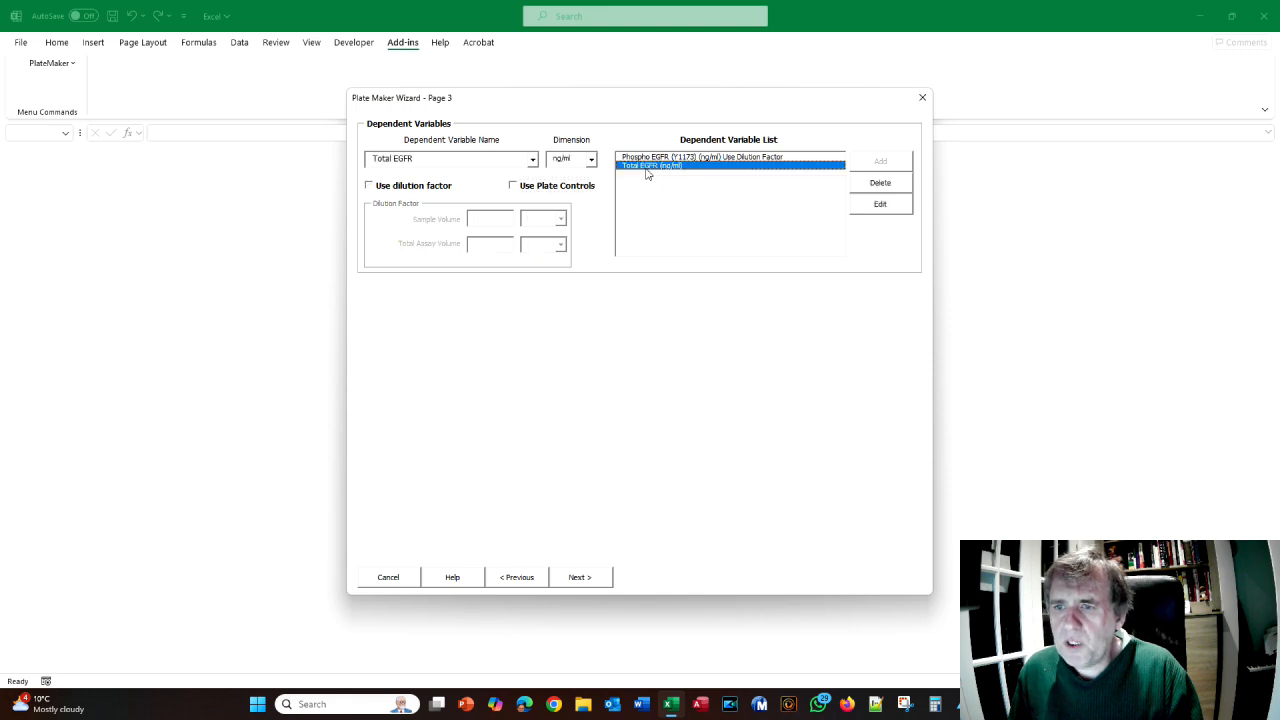
{"action": "left_click", "coordinate": [369, 187]}
{"action": "left_click", "coordinate": [507, 218]}
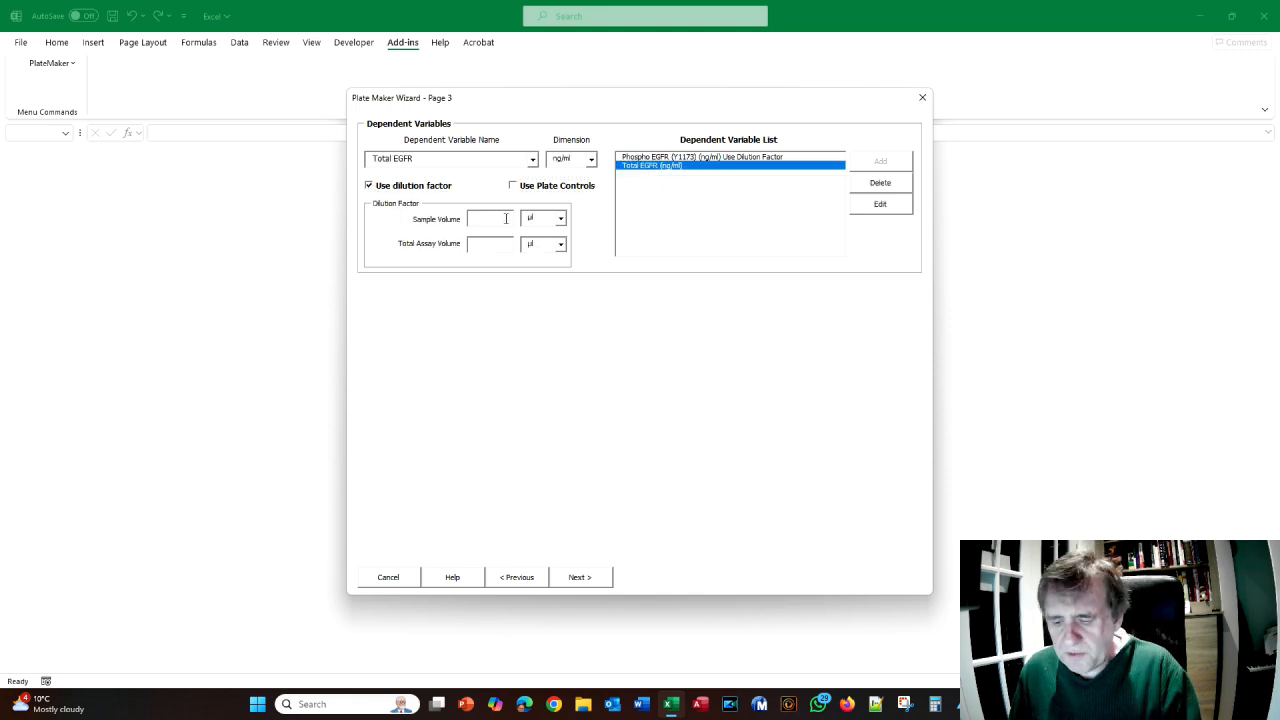
{"action": "type", "text": "100"}
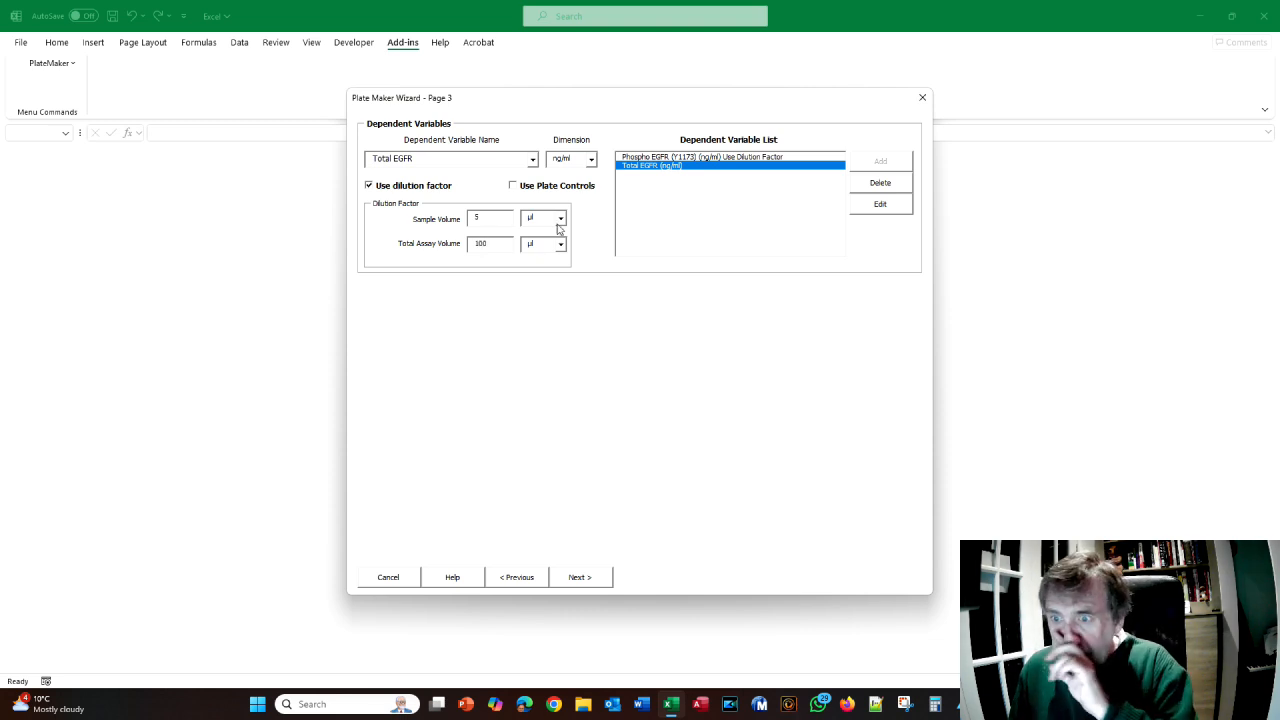
{"action": "left_click", "coordinate": [560, 218]}
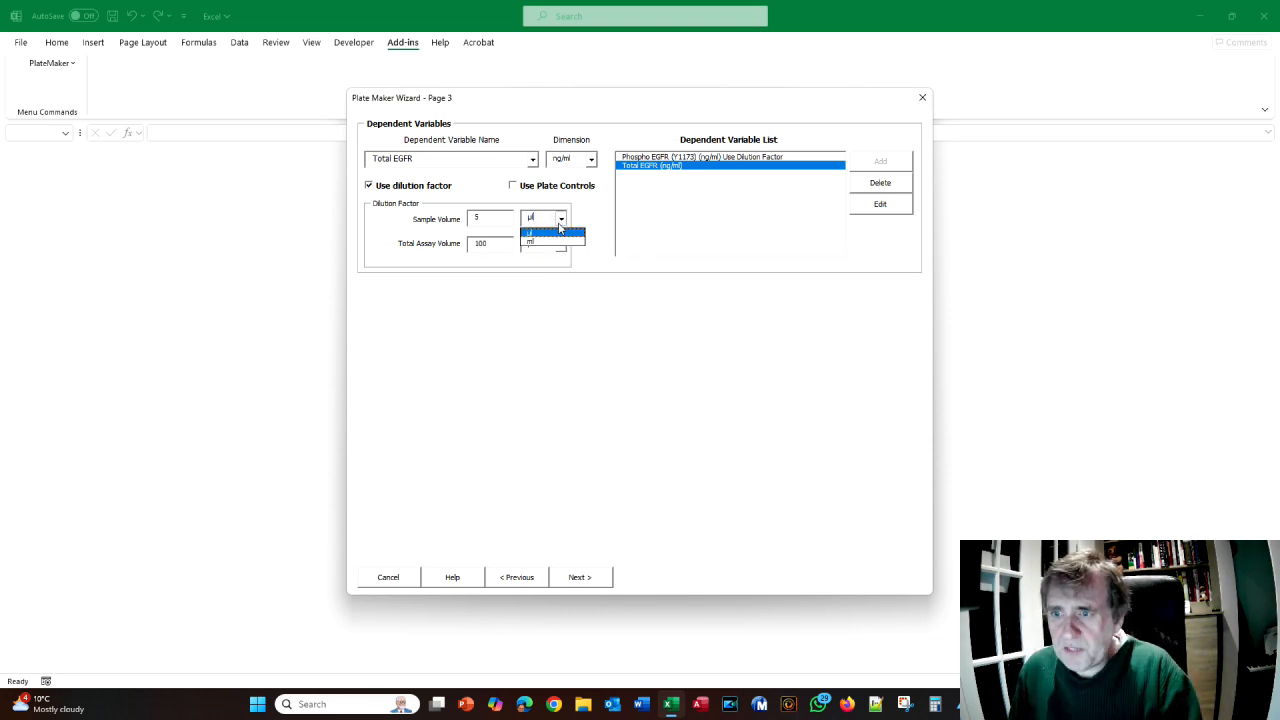
{"action": "left_click", "coordinate": [560, 229]}
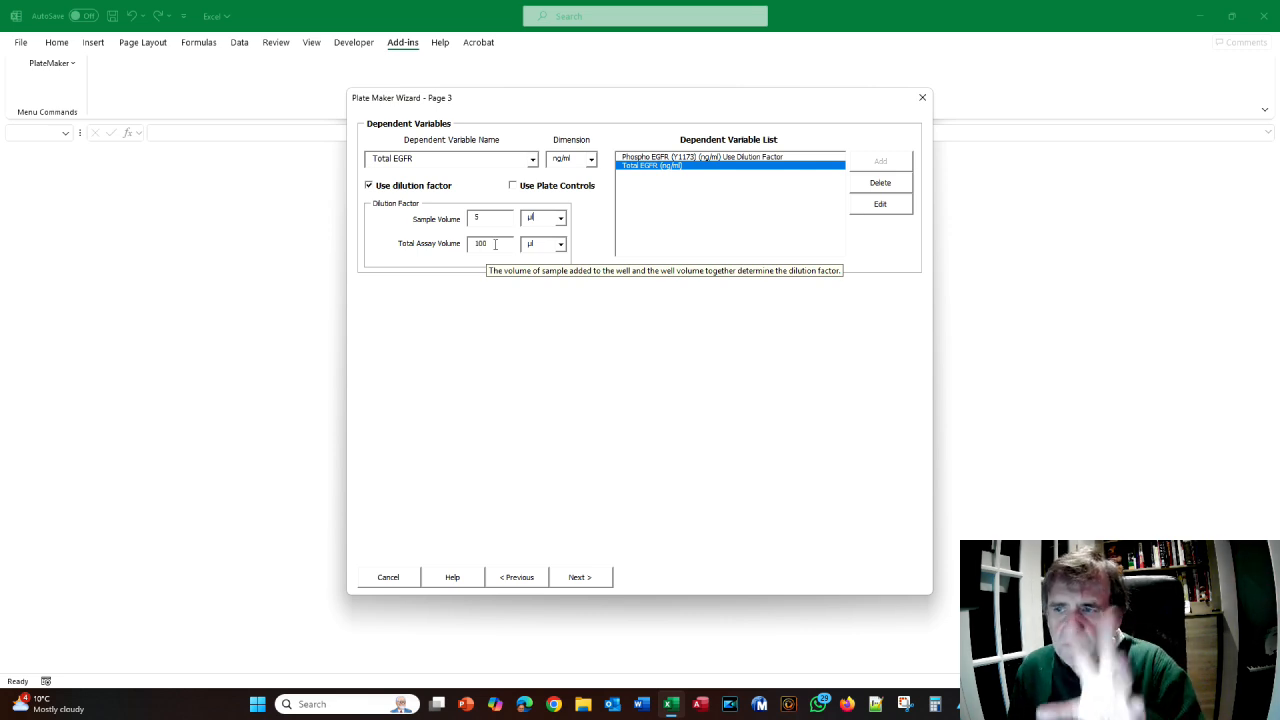
{"action": "left_click", "coordinate": [880, 205]}
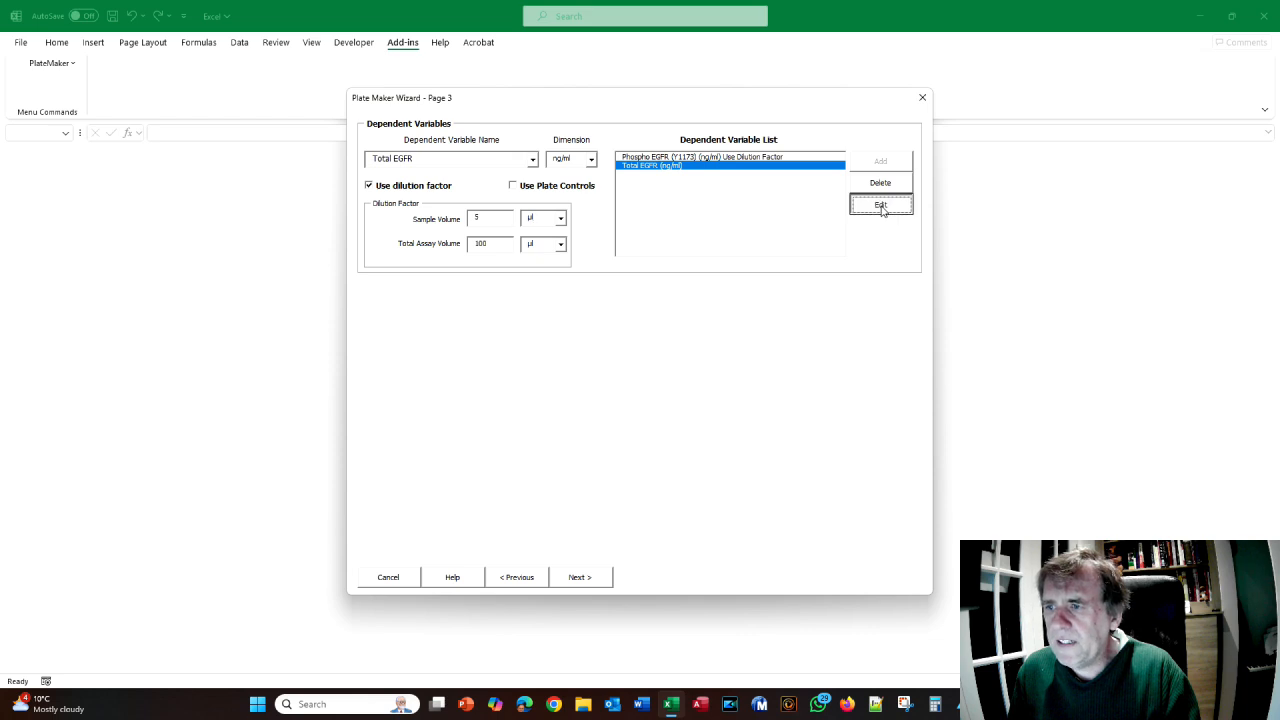
- Review both variables' dilution settings against the tutorial and advance to the equation page
{"action": "left_click", "coordinate": [688, 158]}
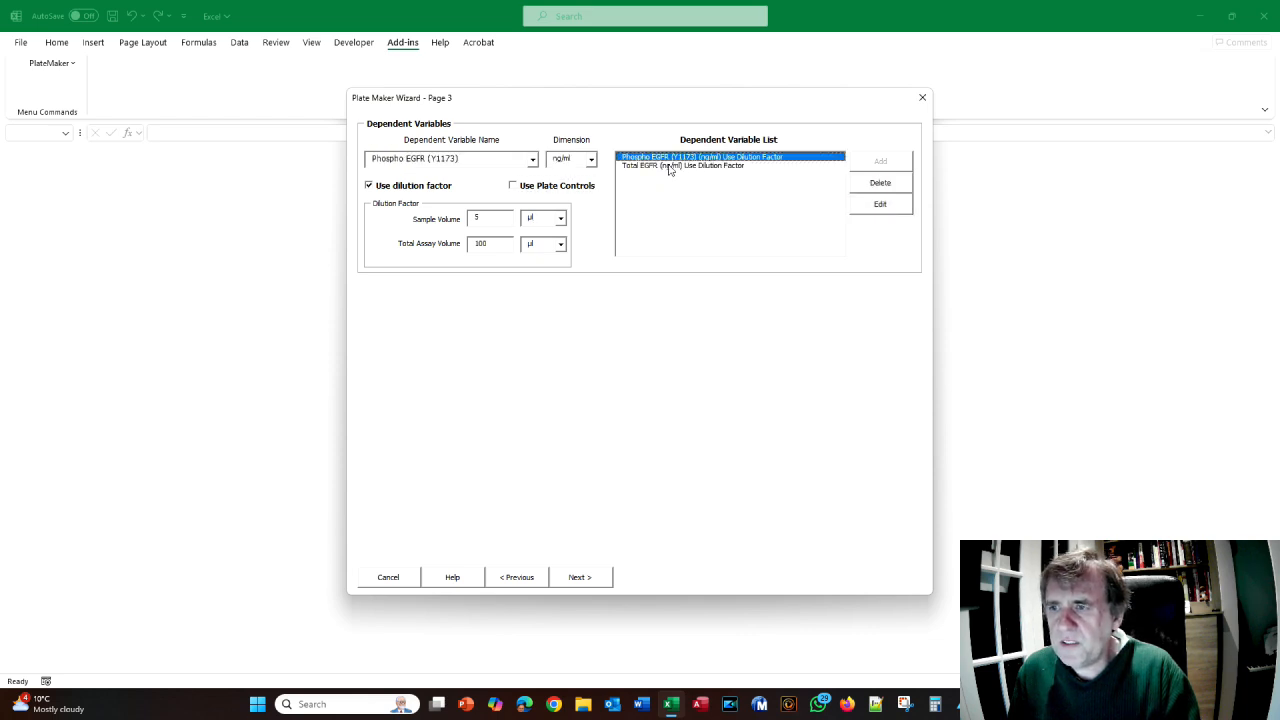
{"action": "left_click", "coordinate": [669, 166]}
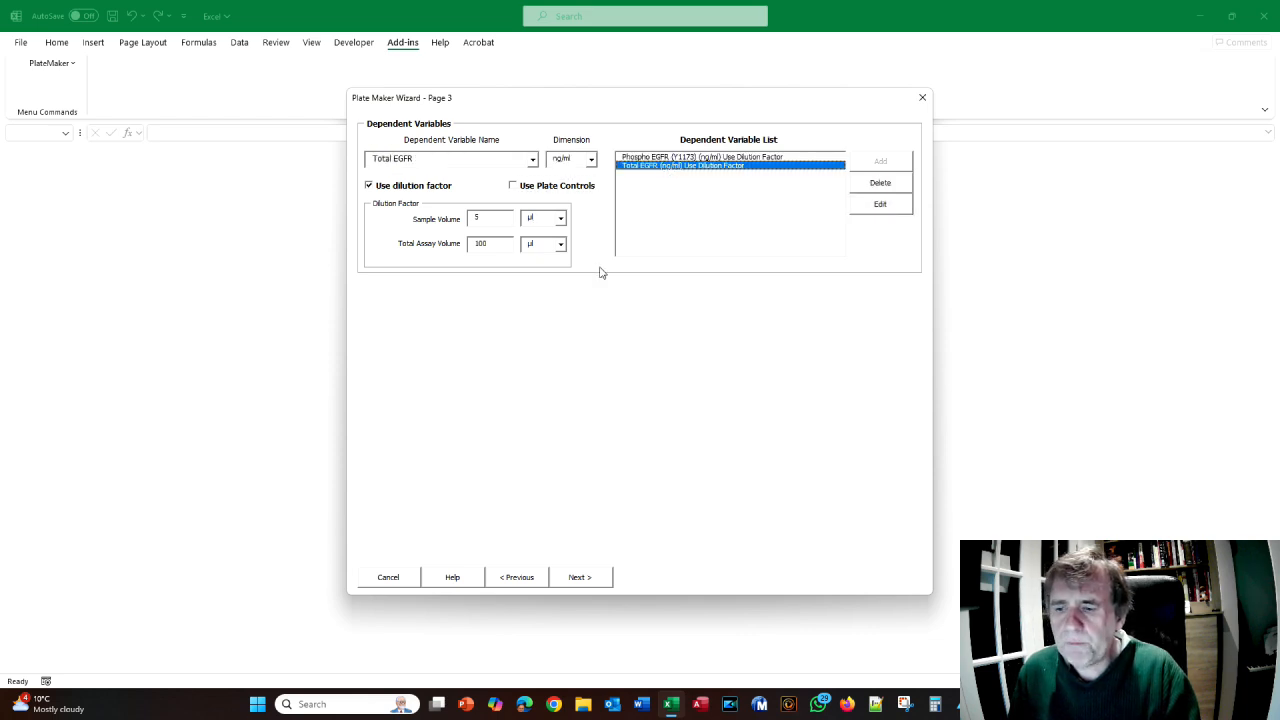
{"action": "key", "text": "alt+Tab"}
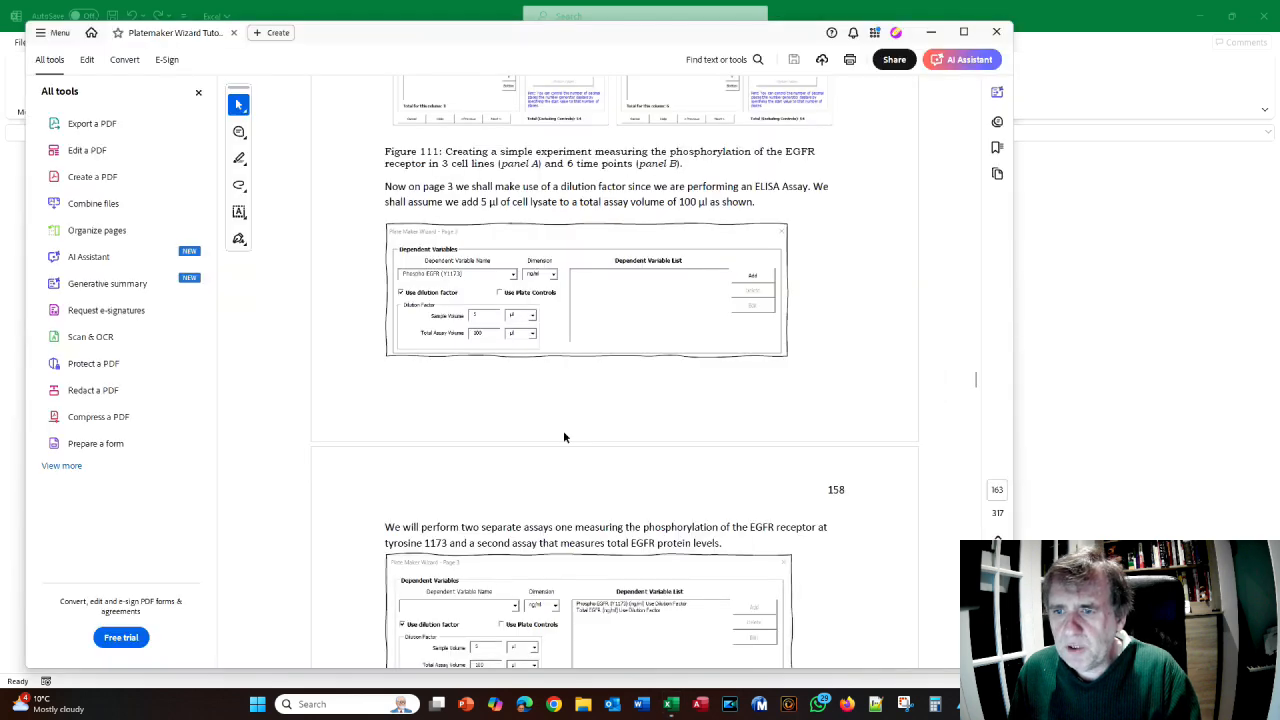
{"action": "scroll", "coordinate": [563, 430], "scroll_direction": "down", "scroll_amount": 5}
{"action": "scroll", "coordinate": [563, 430], "scroll_direction": "down", "scroll_amount": 1}
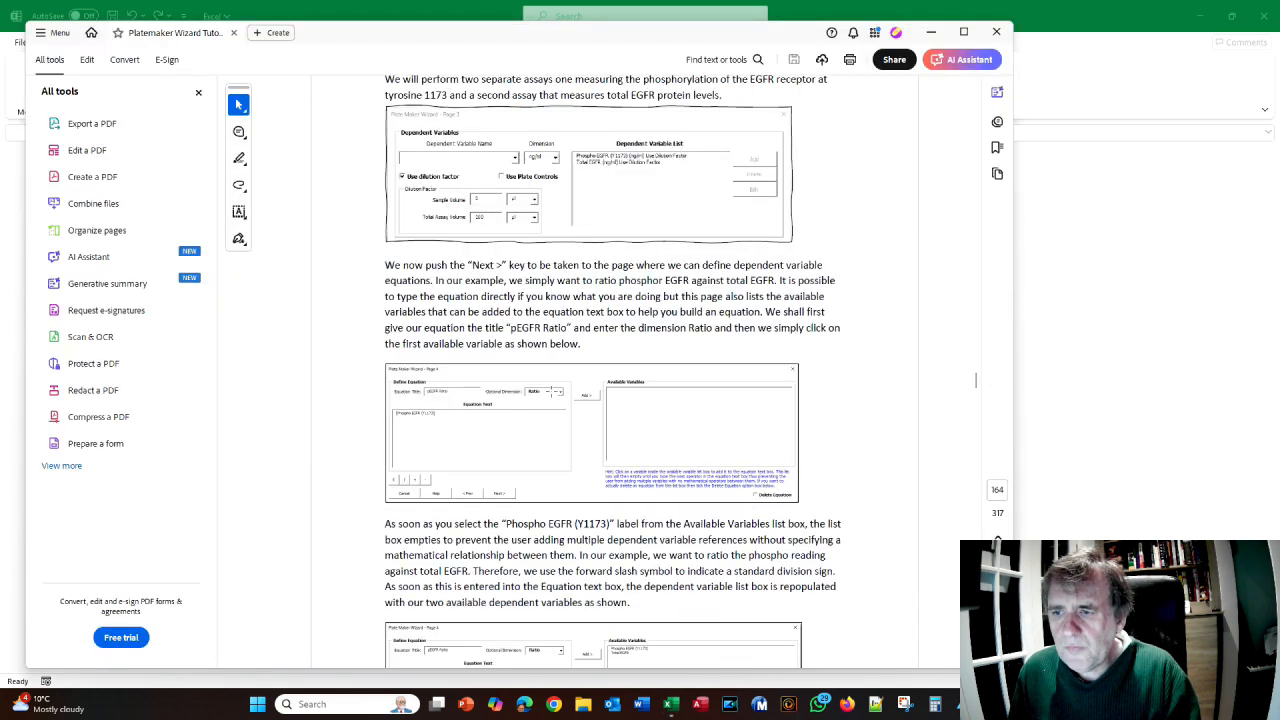
{"action": "scroll", "coordinate": [490, 305], "scroll_direction": "down", "scroll_amount": 1}
{"action": "scroll", "coordinate": [505, 372], "scroll_direction": "down", "scroll_amount": 1}
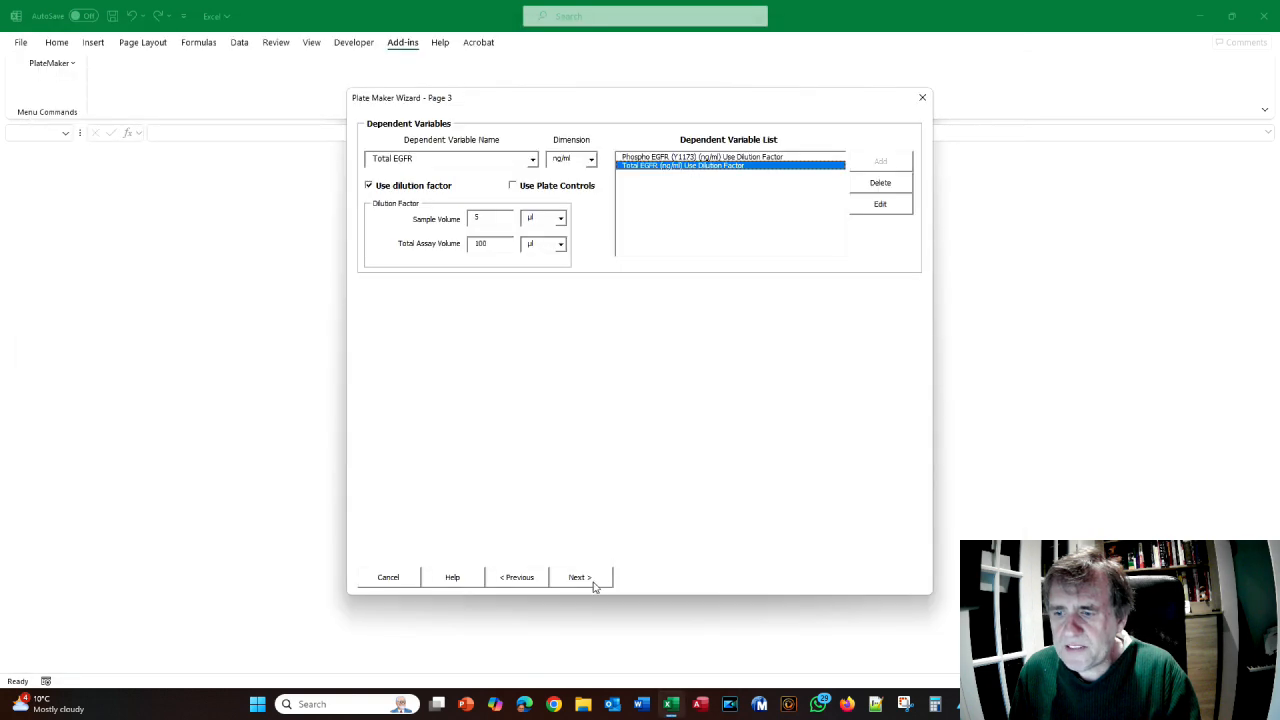
{"action": "left_click", "coordinate": [594, 584]}
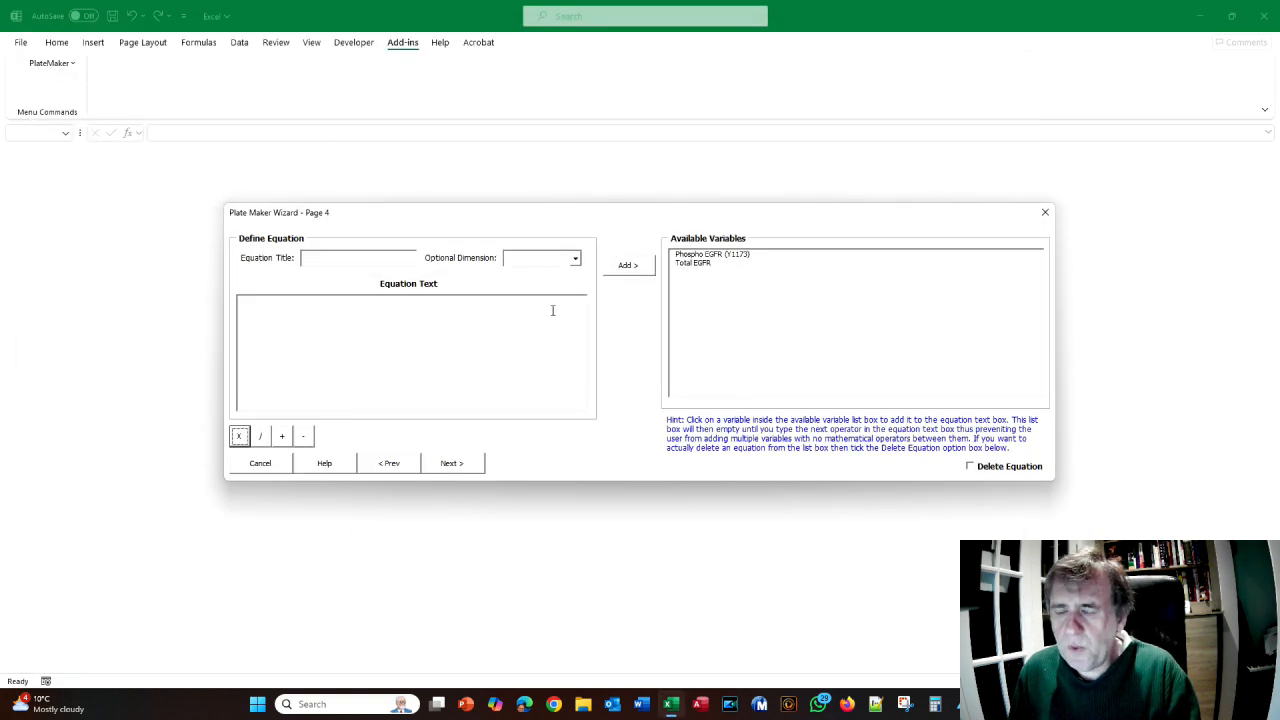
- Create equation pEGFR Ratio, dimension Ratio, as [Phospho EGFR (Y1173)]/[Total EGFR] and add it
{"action": "key", "text": "alt+Tab"}
{"action": "scroll", "coordinate": [540, 307], "scroll_direction": "down", "scroll_amount": 4}
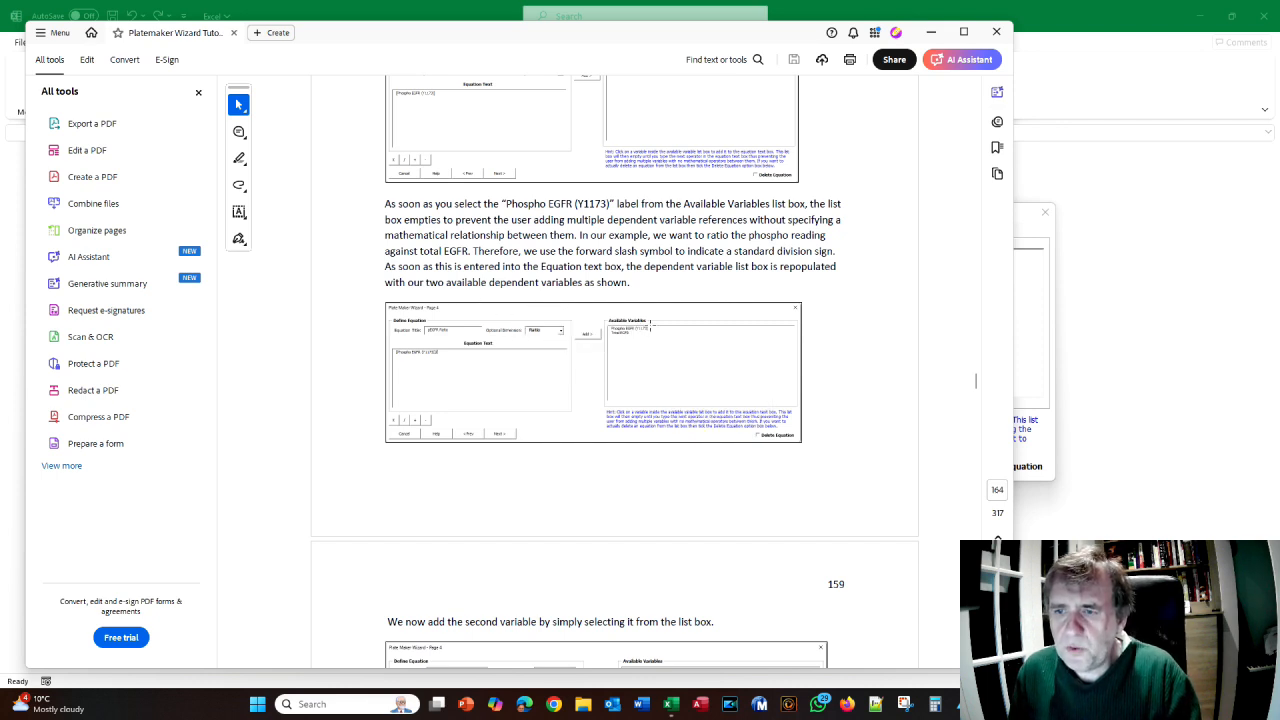
{"action": "key", "text": "alt+Tab"}
{"action": "left_click", "coordinate": [366, 262]}
{"action": "type", "text": "pEGFR"}
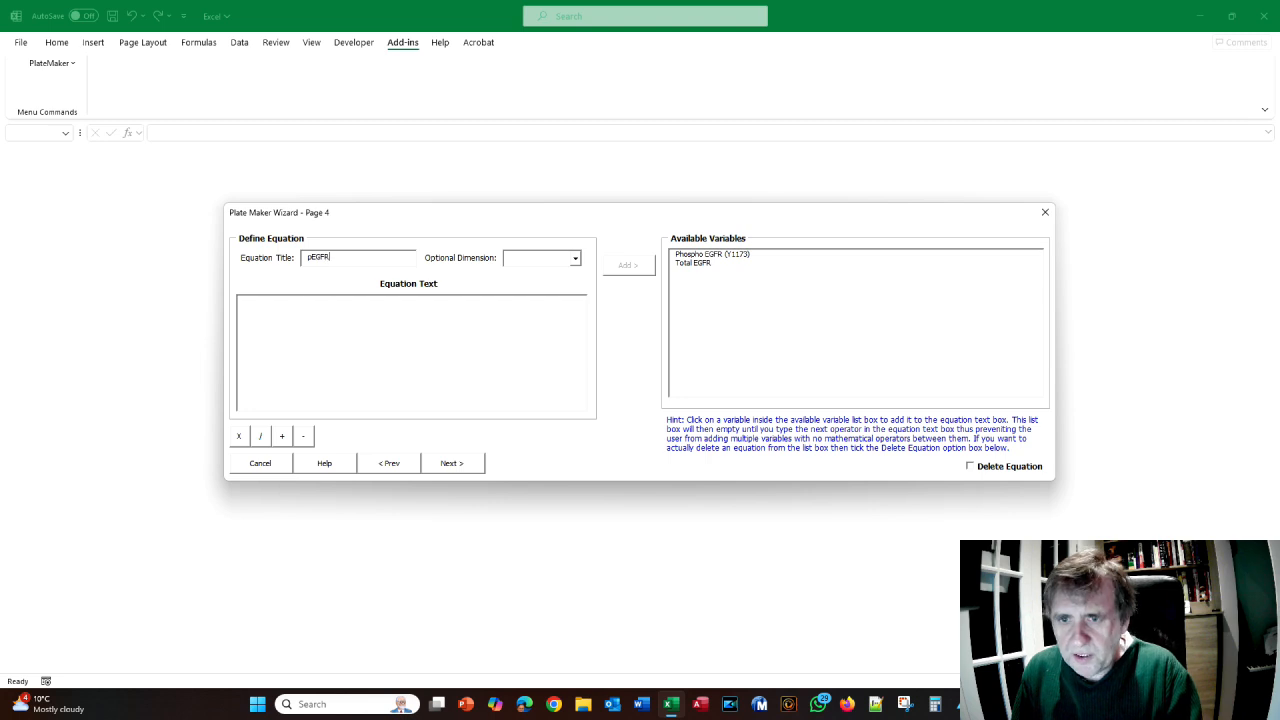
{"action": "type", "text": " Ratio"}
{"action": "left_click", "coordinate": [330, 304]}
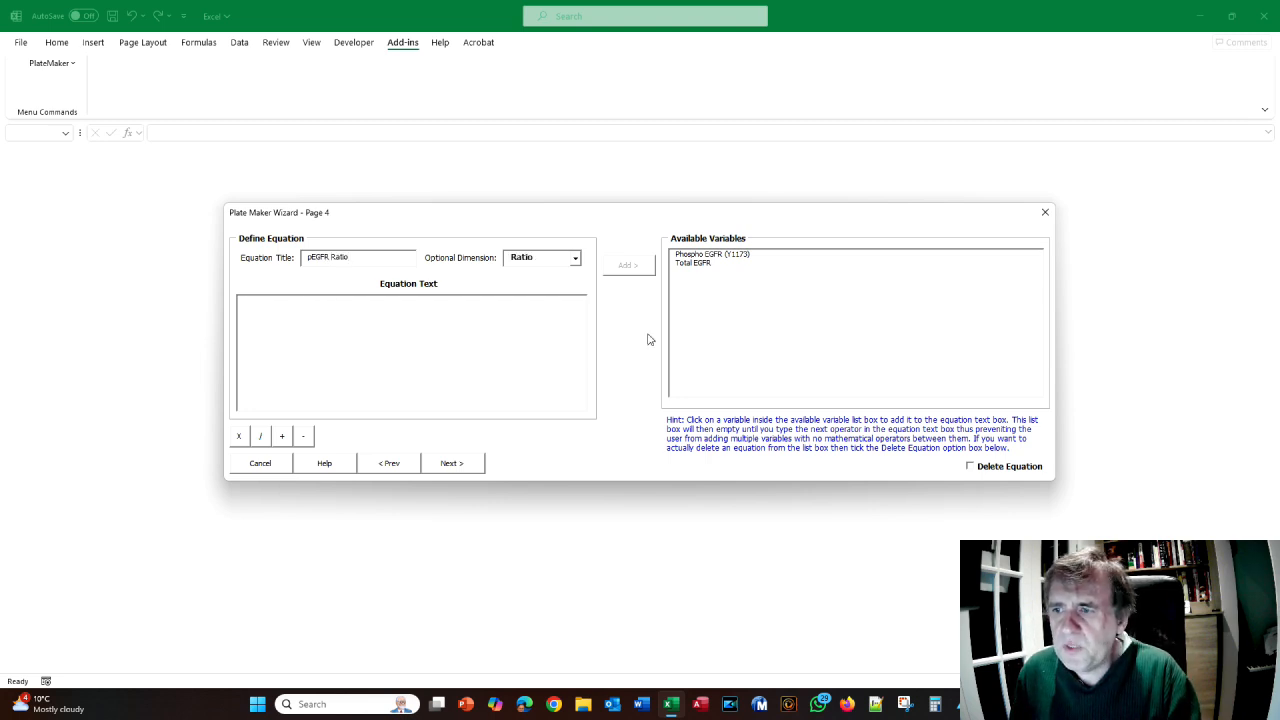
{"action": "left_click", "coordinate": [714, 255]}
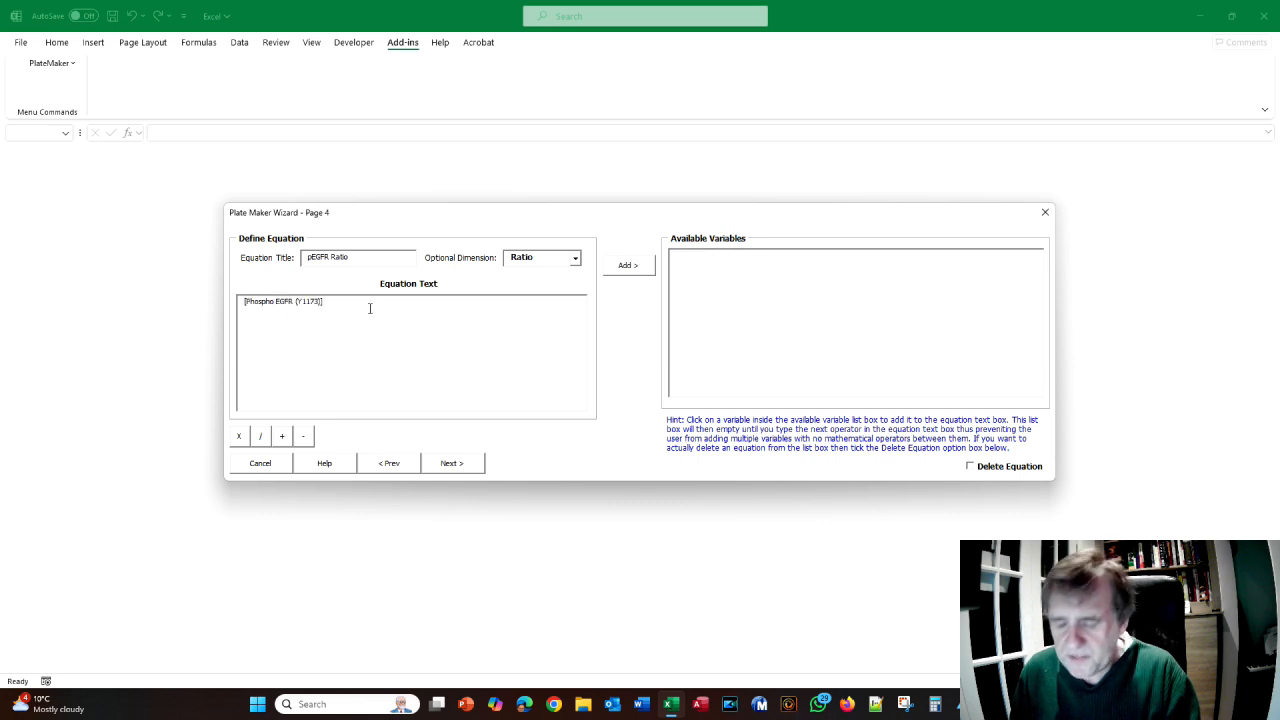
{"action": "left_click", "coordinate": [260, 438]}
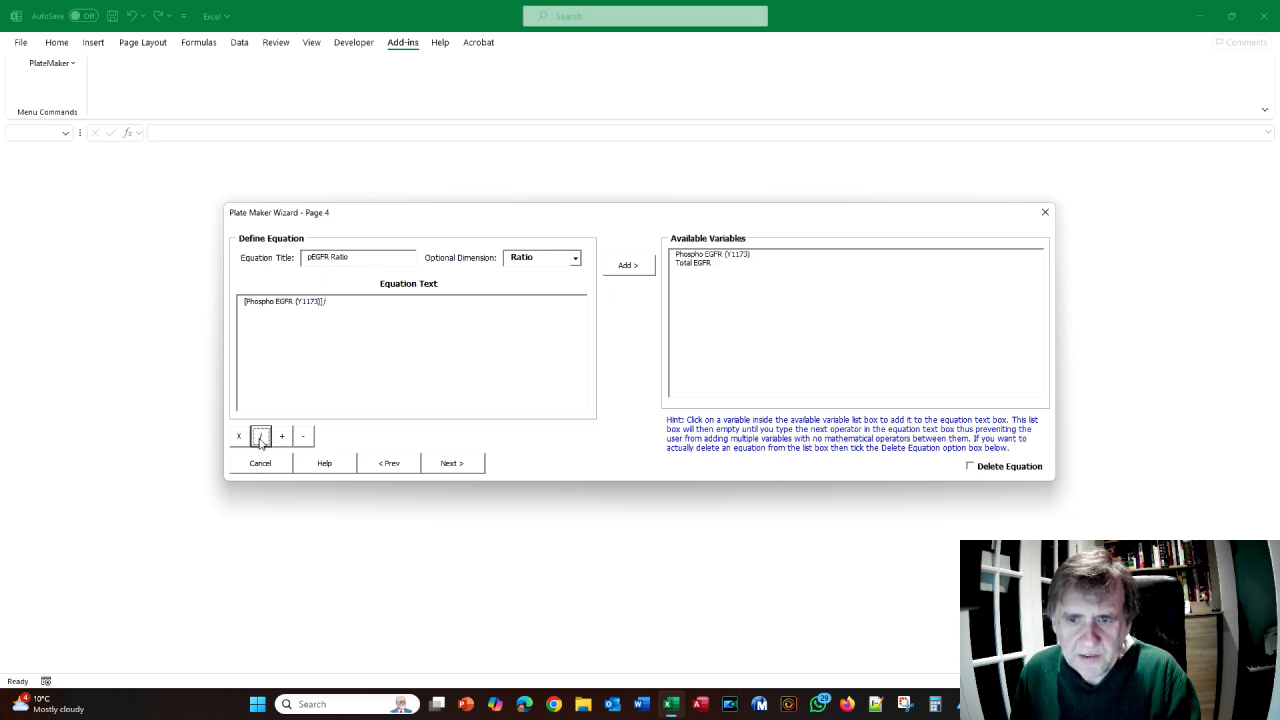
{"action": "left_click", "coordinate": [695, 264]}
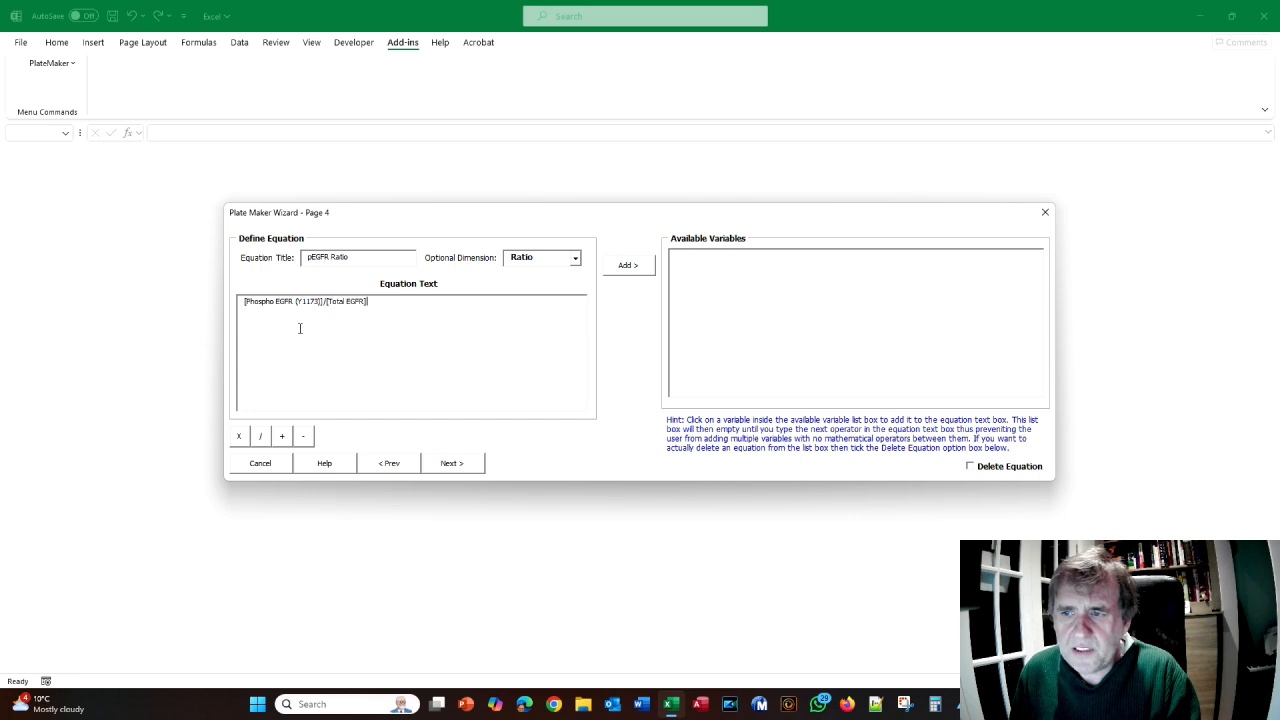
{"action": "left_click", "coordinate": [626, 266]}
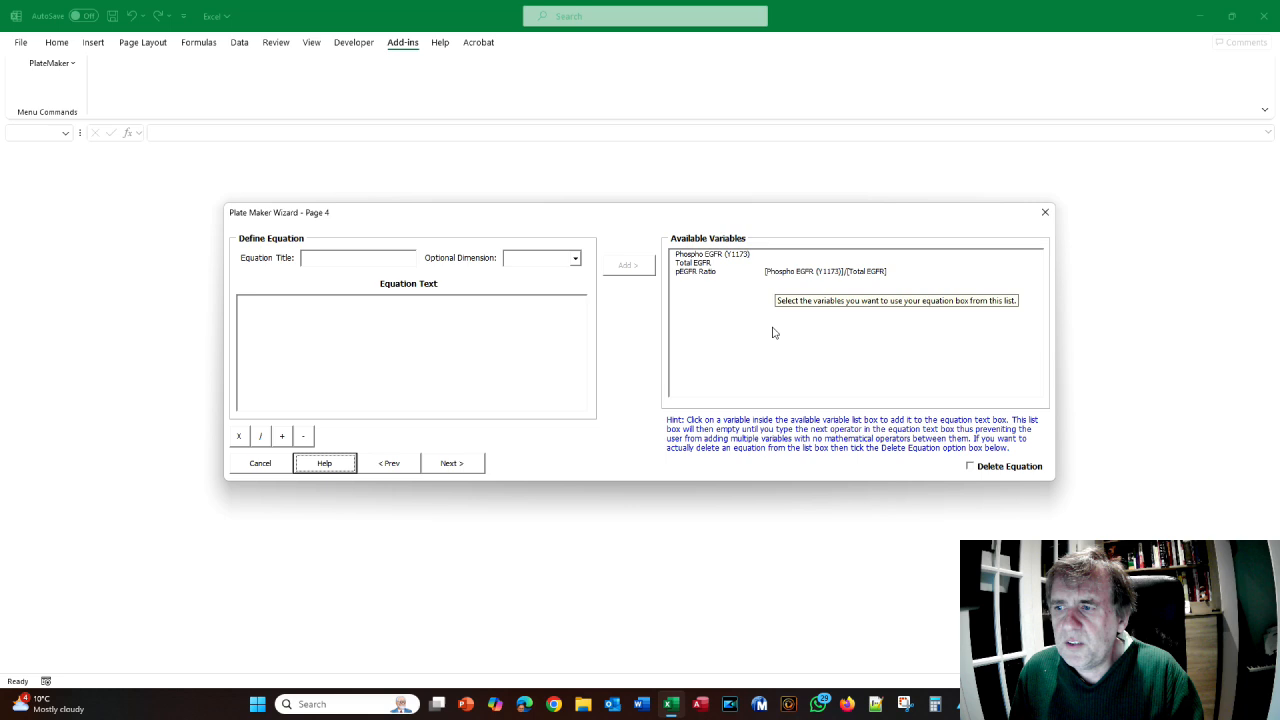
{"action": "key", "text": "alt+Tab"}
{"action": "scroll", "coordinate": [695, 337], "scroll_direction": "down", "scroll_amount": 1}
{"action": "scroll", "coordinate": [695, 337], "scroll_direction": "down", "scroll_amount": 3}
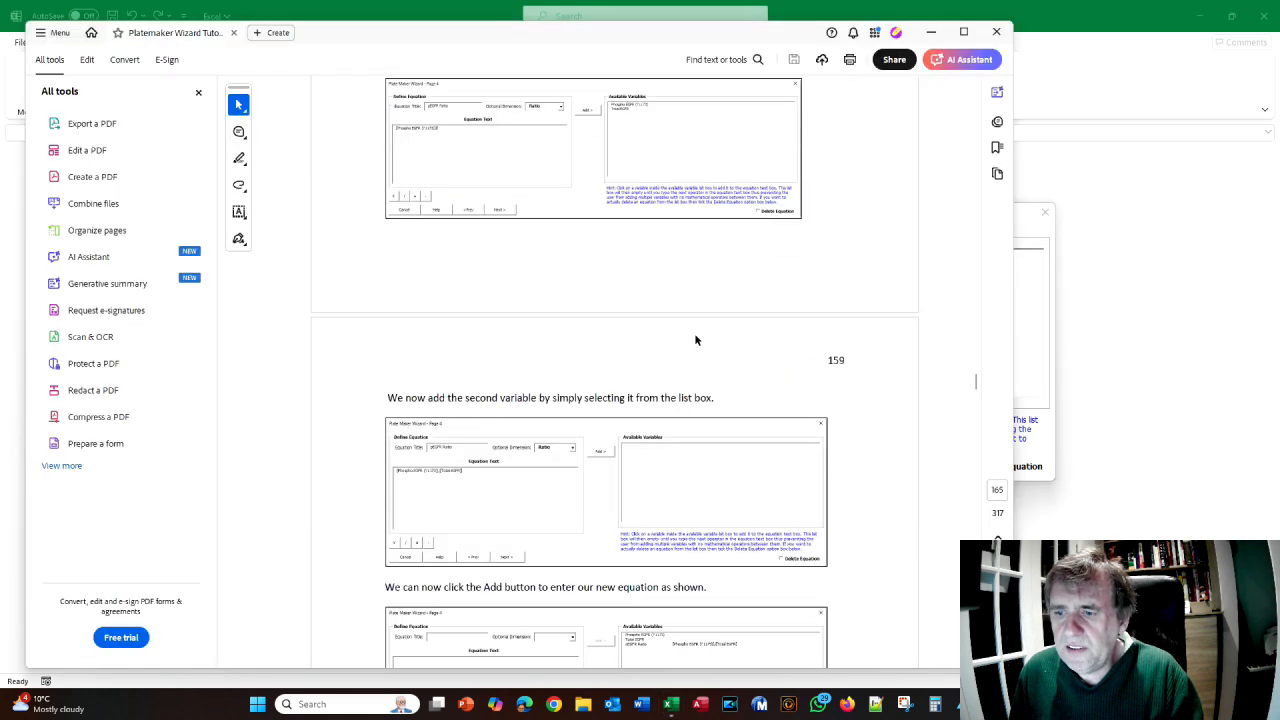
{"action": "scroll", "coordinate": [694, 334], "scroll_direction": "down", "scroll_amount": 1}
{"action": "scroll", "coordinate": [695, 337], "scroll_direction": "down", "scroll_amount": 1}
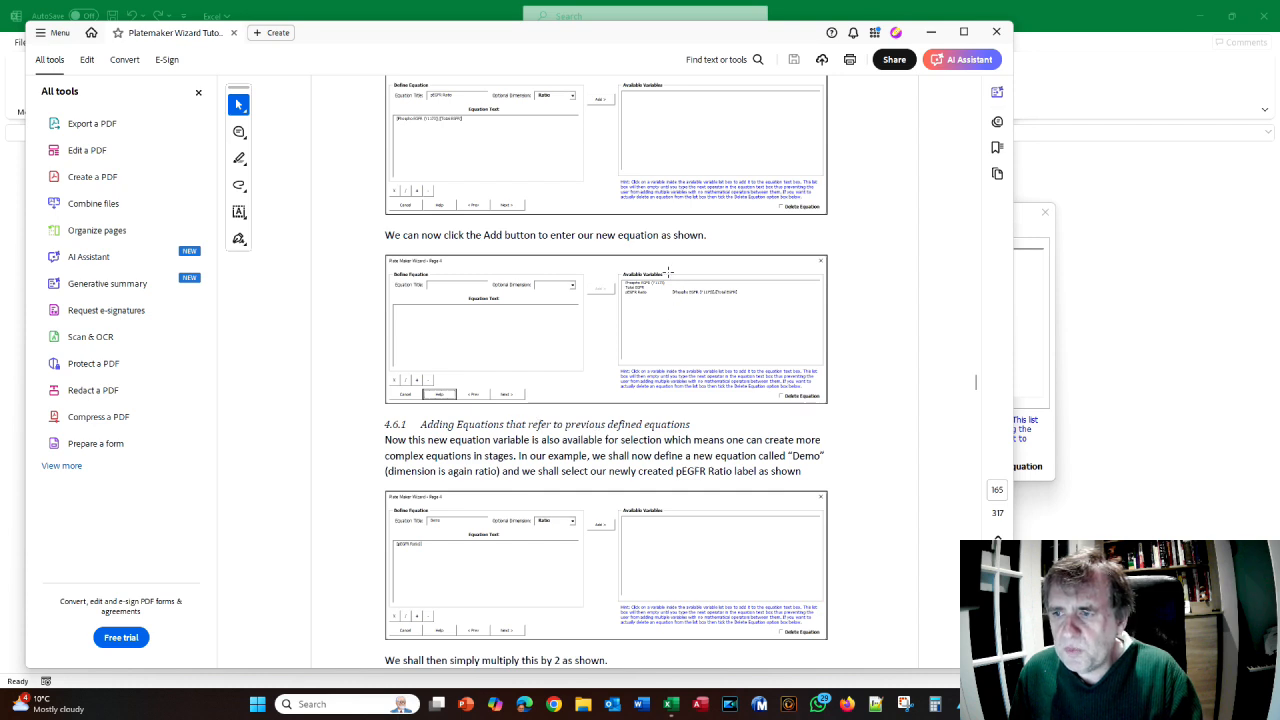
{"action": "scroll", "coordinate": [668, 271], "scroll_direction": "up", "scroll_amount": 1}
{"action": "scroll", "coordinate": [668, 271], "scroll_direction": "down", "scroll_amount": 3}
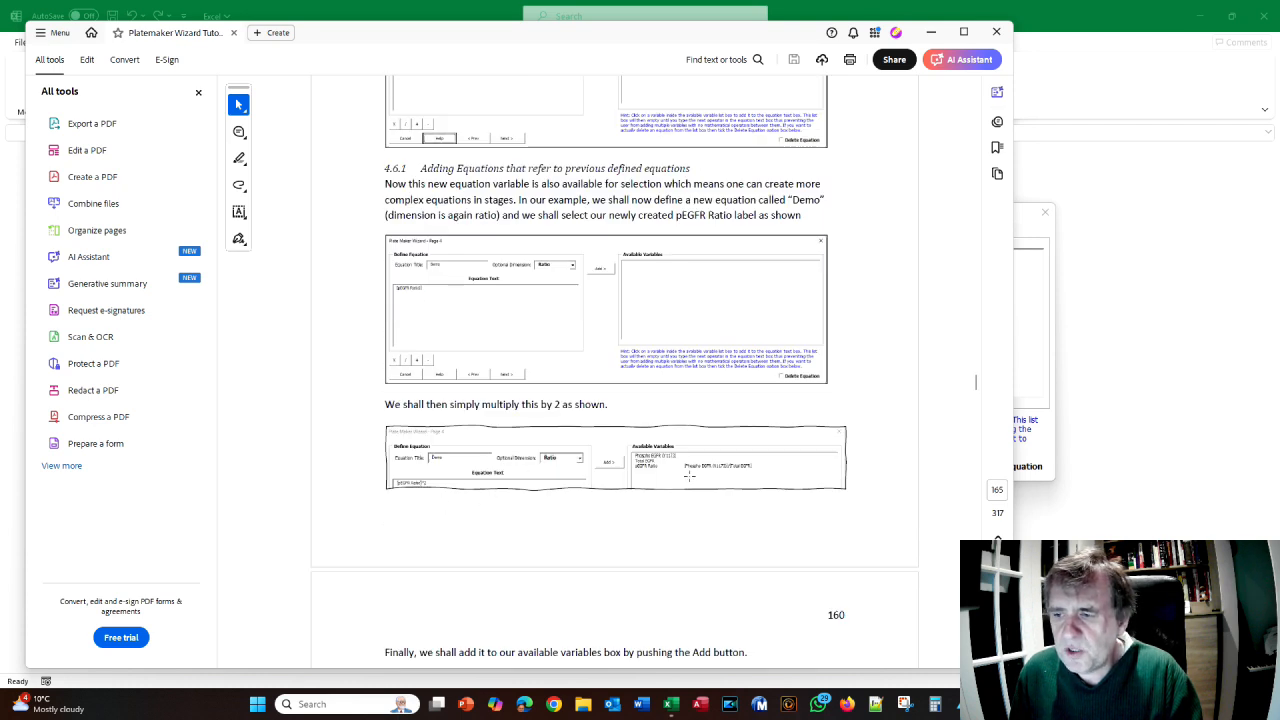
{"action": "key", "text": "alt+Tab"}
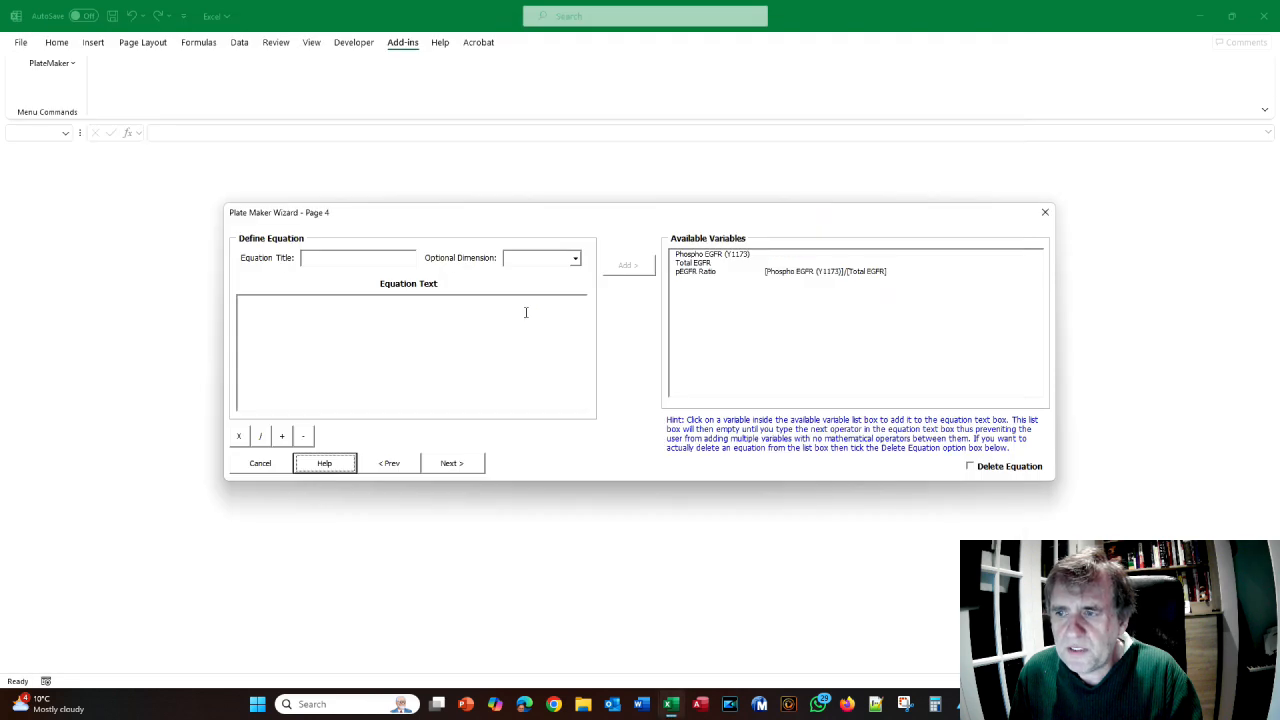
{"action": "left_click", "coordinate": [390, 259]}
{"action": "type", "text": "Demo"}
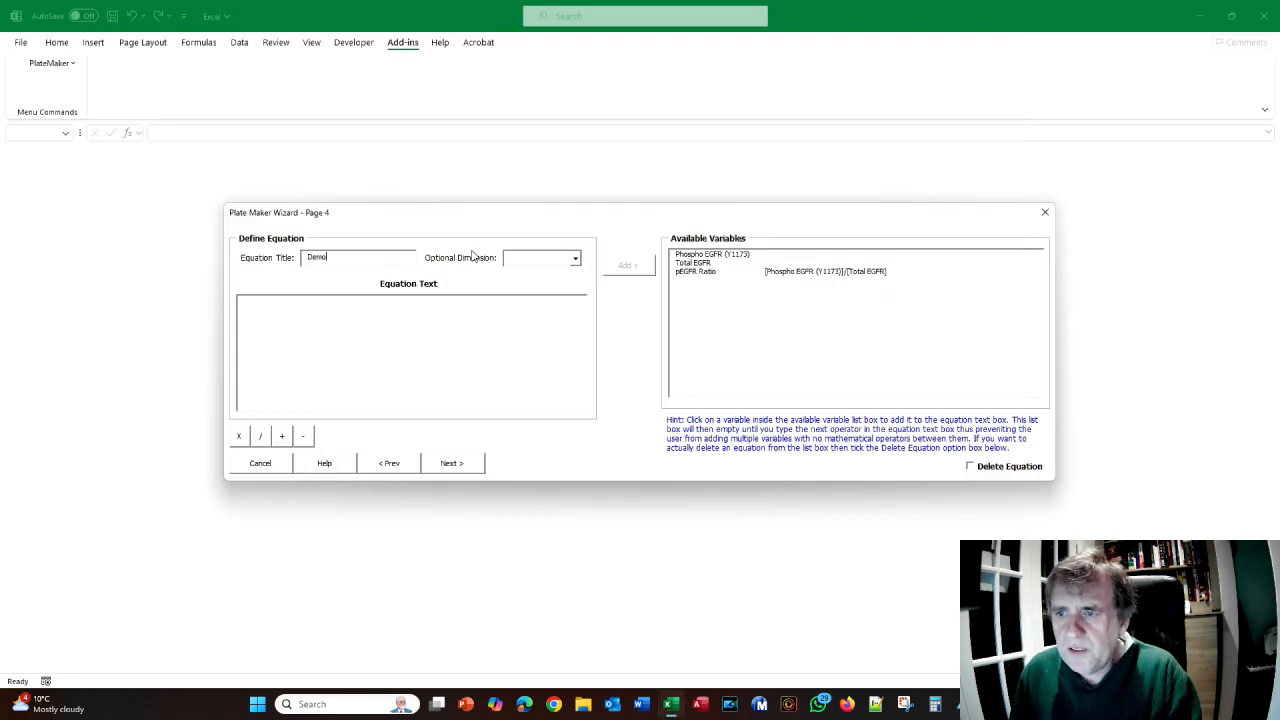
- Build the Demo equation [pEGFR Ratio]*2 with dimension Ratio and add it to available variables
{"action": "left_click", "coordinate": [575, 260]}
{"action": "left_click", "coordinate": [530, 283]}
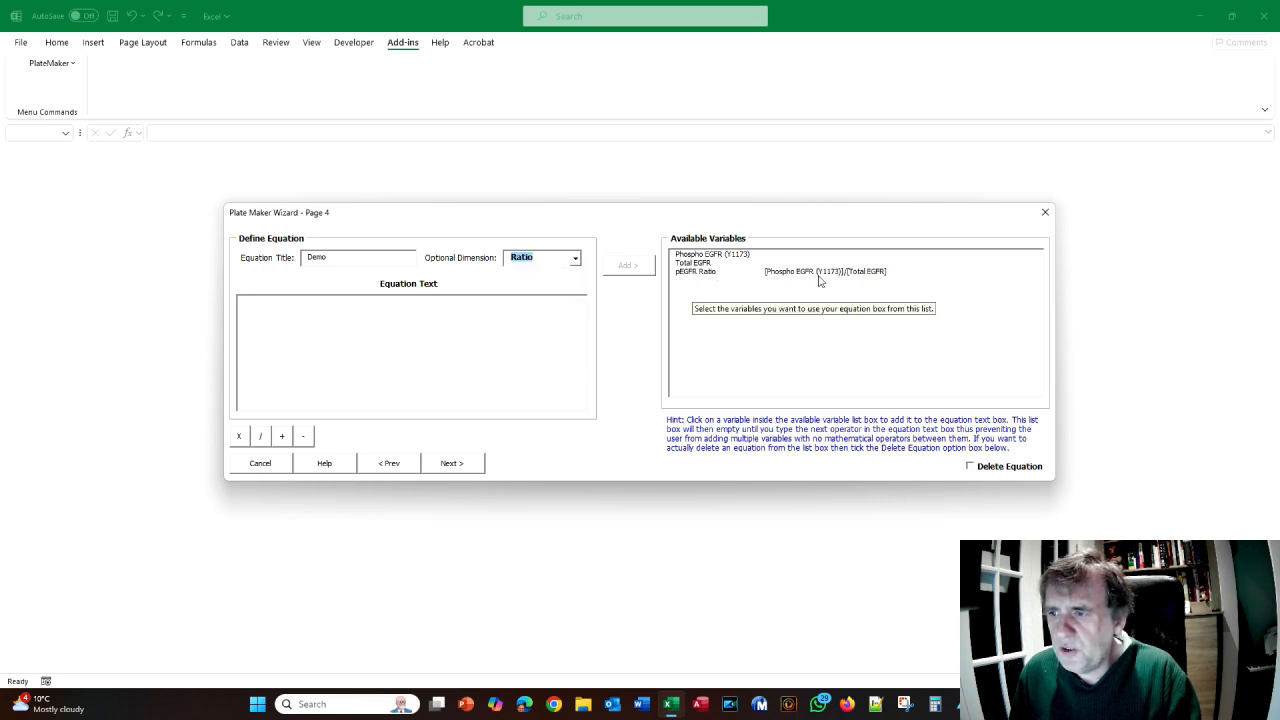
{"action": "left_click", "coordinate": [695, 274]}
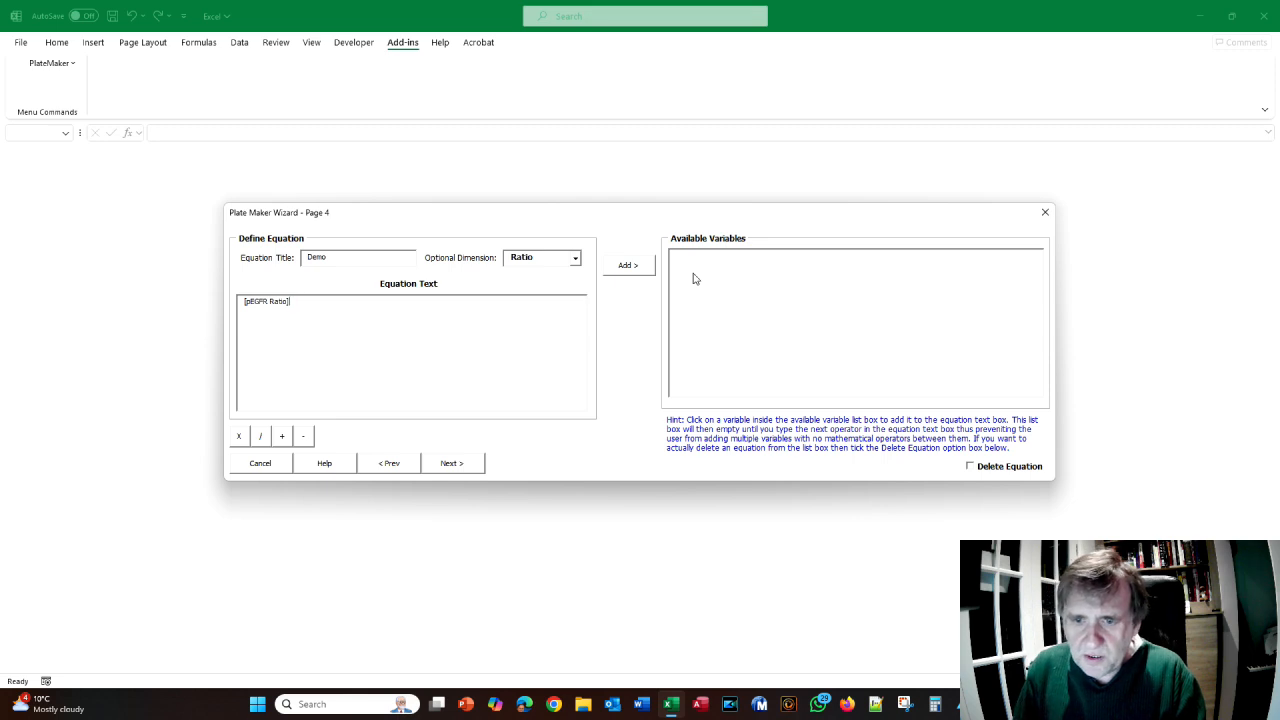
{"action": "left_click", "coordinate": [238, 437]}
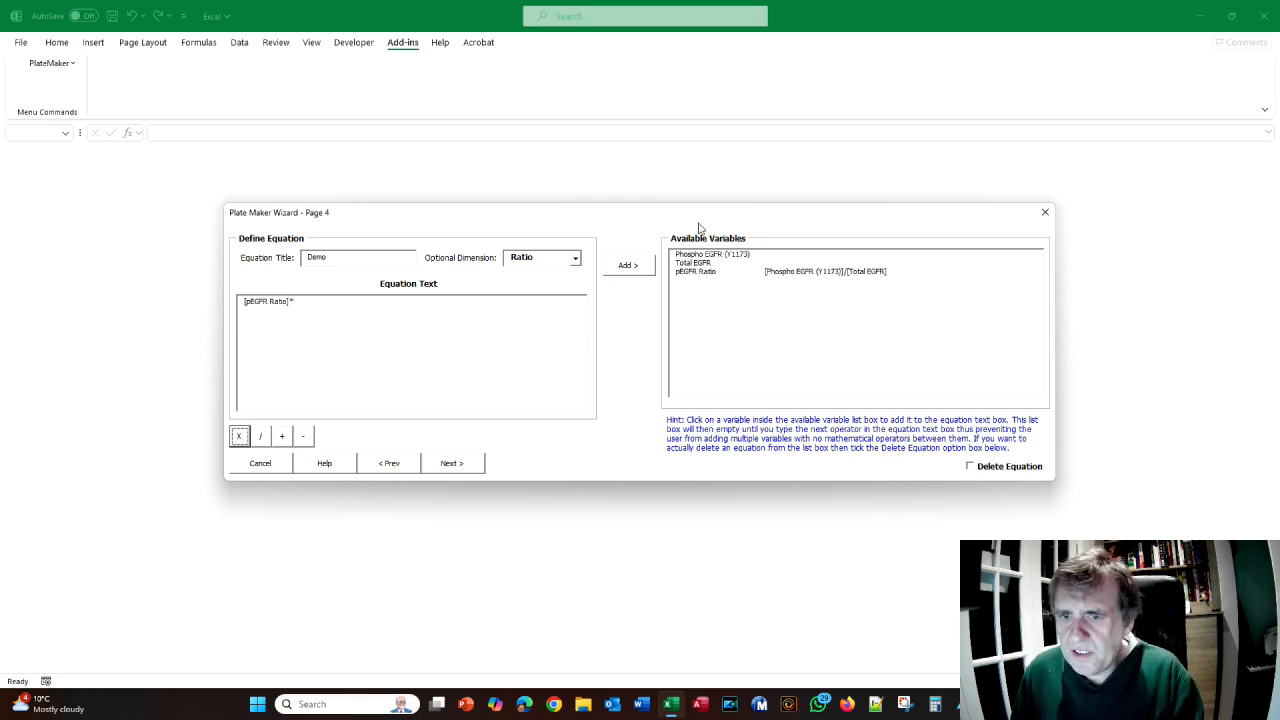
{"action": "left_click", "coordinate": [310, 306]}
{"action": "type", "text": "2"}
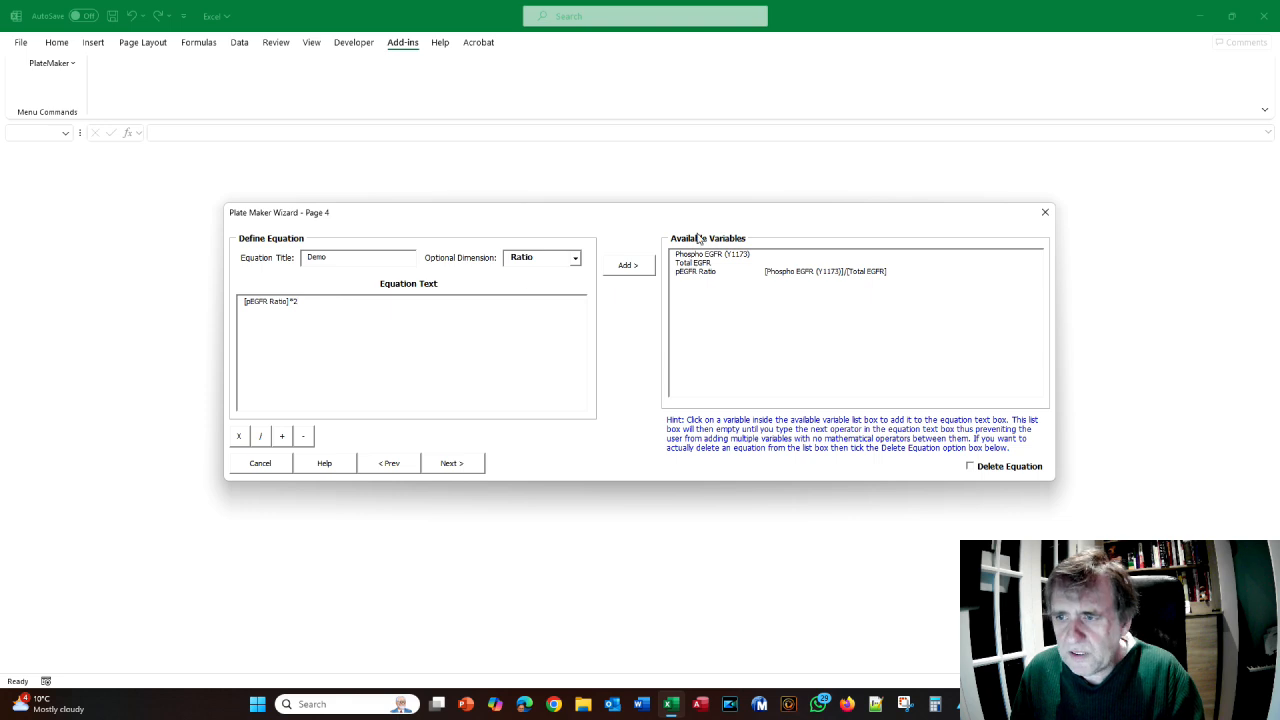
{"action": "left_click", "coordinate": [641, 267]}
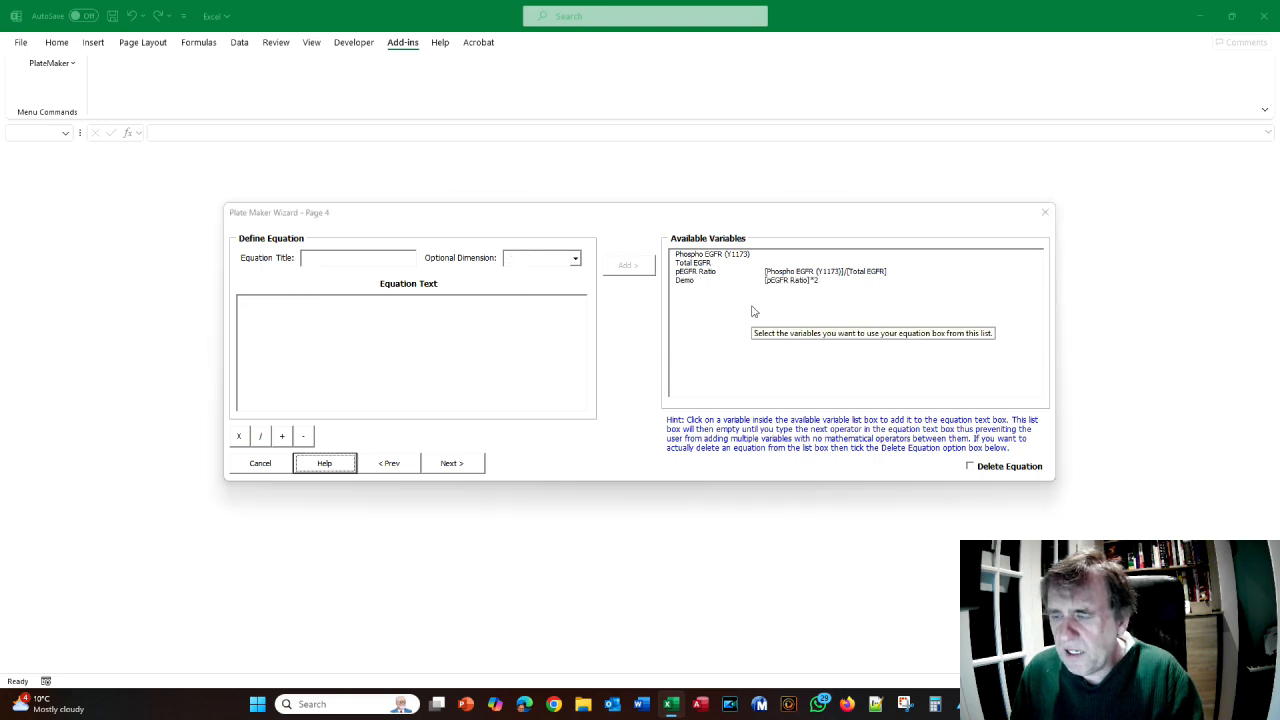
{"action": "key", "text": "alt+Tab"}
- Check the tutorial and advance the wizard to Page 5
{"action": "scroll", "coordinate": [739, 323], "scroll_direction": "down", "scroll_amount": 6}
{"action": "scroll", "coordinate": [739, 323], "scroll_direction": "down", "scroll_amount": 3}
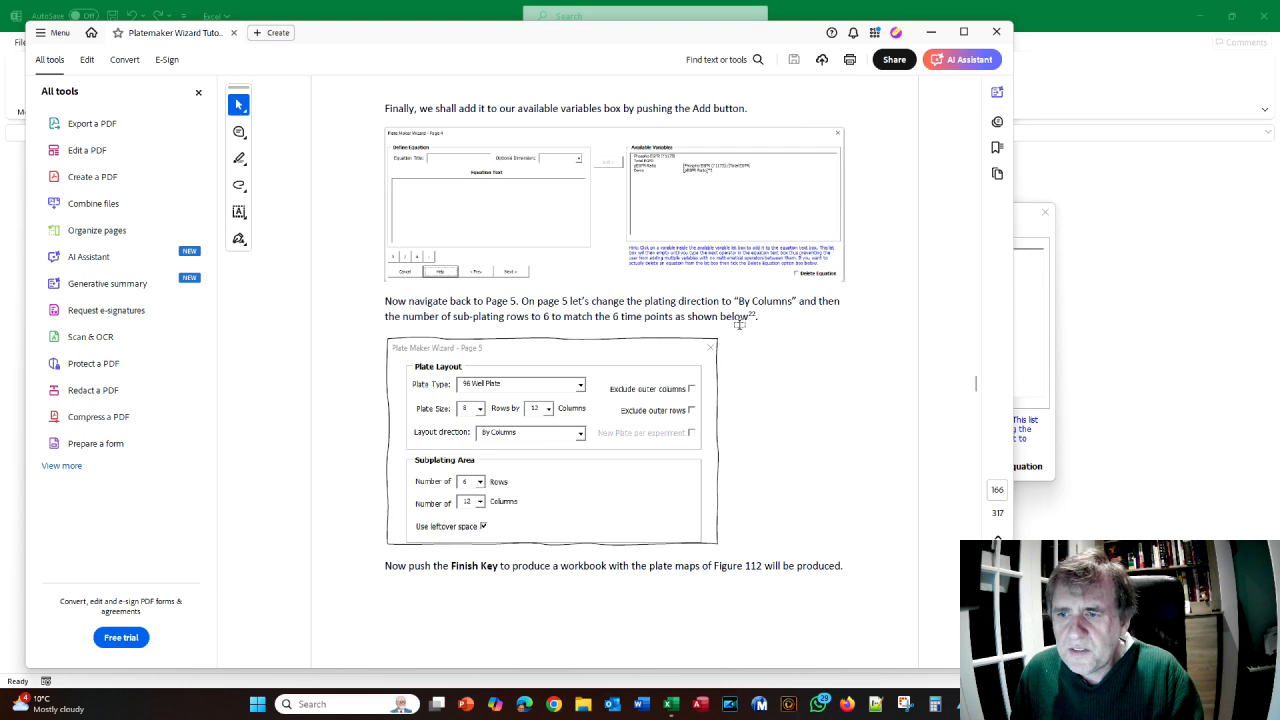
{"action": "key", "text": "alt+Tab"}
{"action": "left_click", "coordinate": [471, 472]}
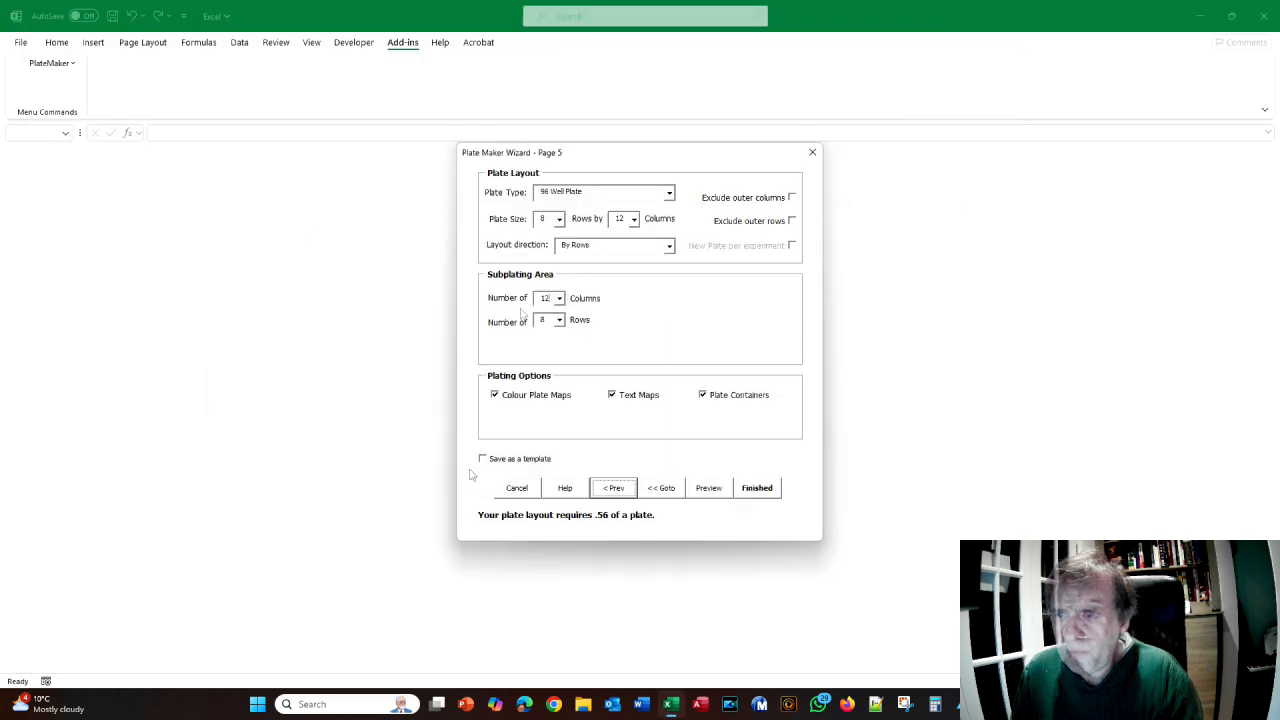
- Set the layout direction to By Columns and the subplating rows to 6
{"action": "key", "text": "alt+Tab"}
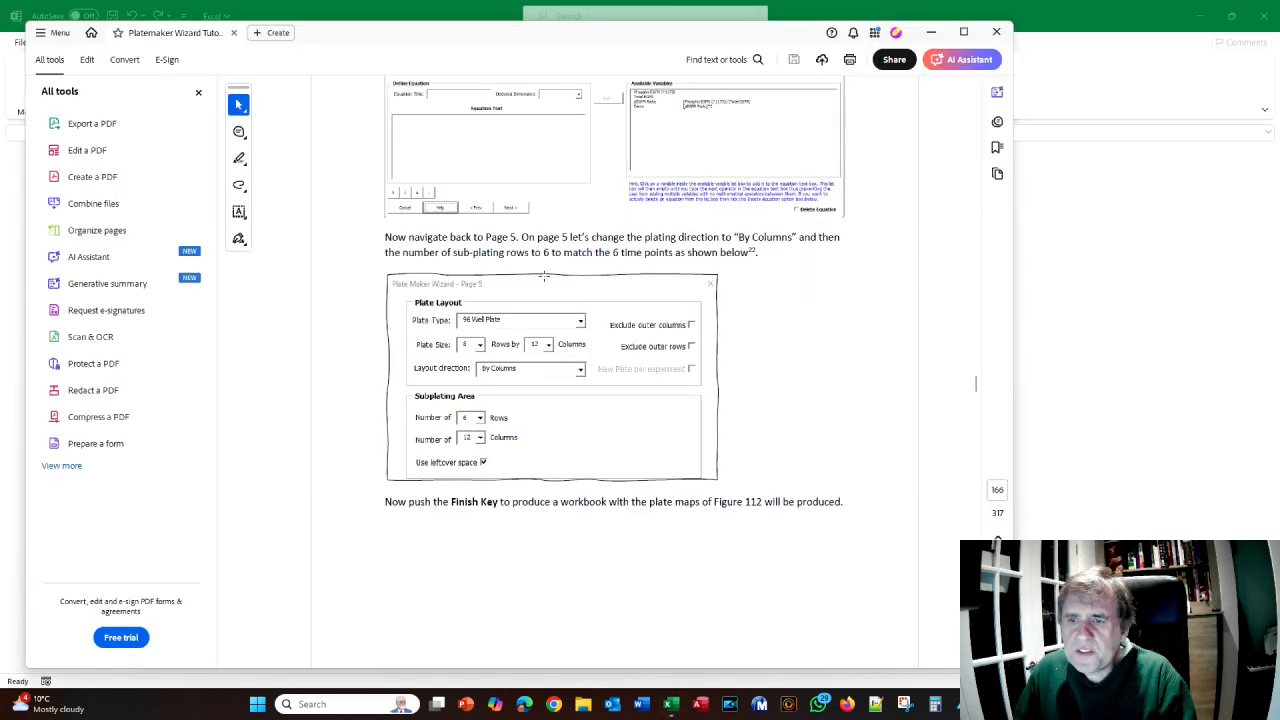
{"action": "key", "text": "alt+Tab"}
{"action": "left_click", "coordinate": [669, 246]}
{"action": "left_click", "coordinate": [657, 268]}
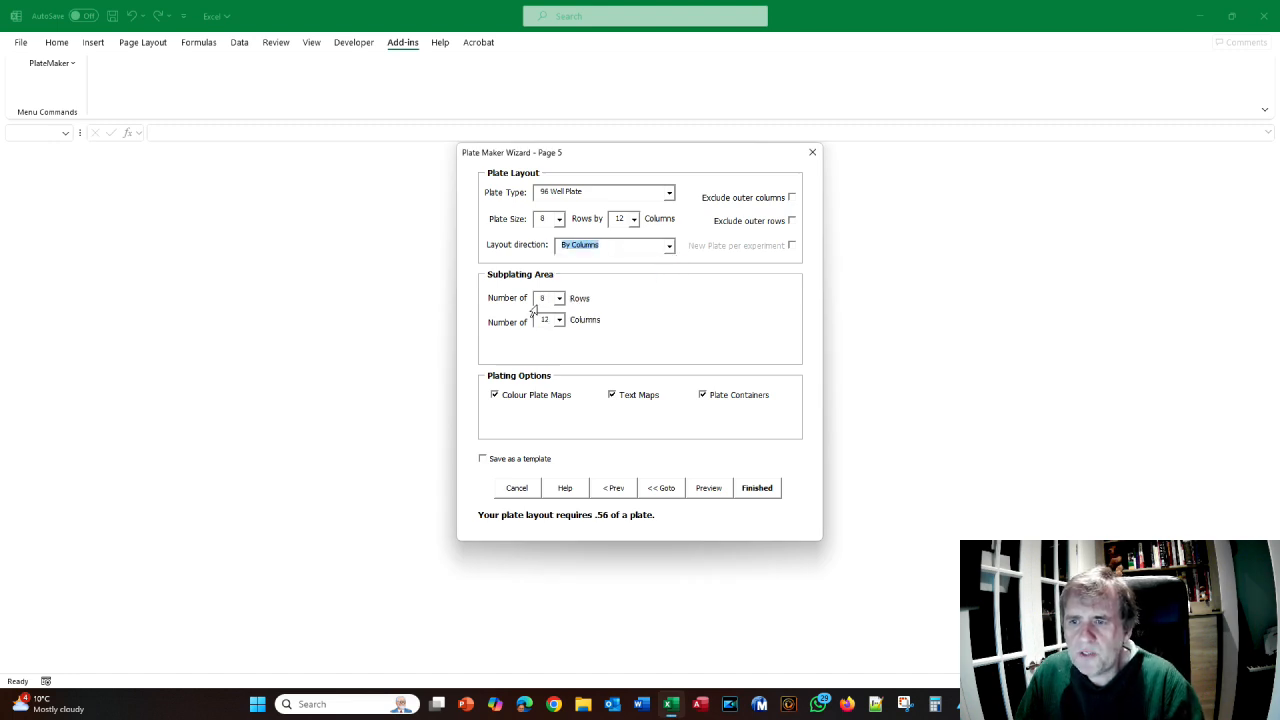
{"action": "key", "text": "alt+Tab"}
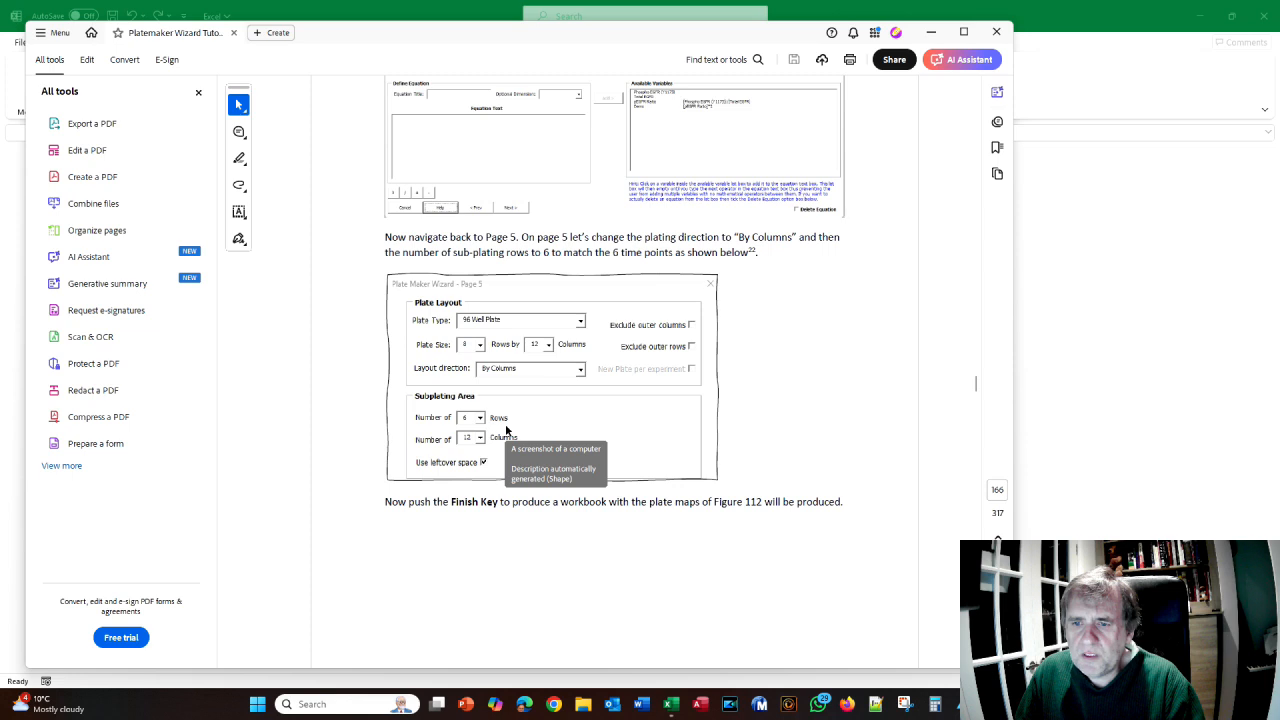
{"action": "key", "text": "alt+Tab"}
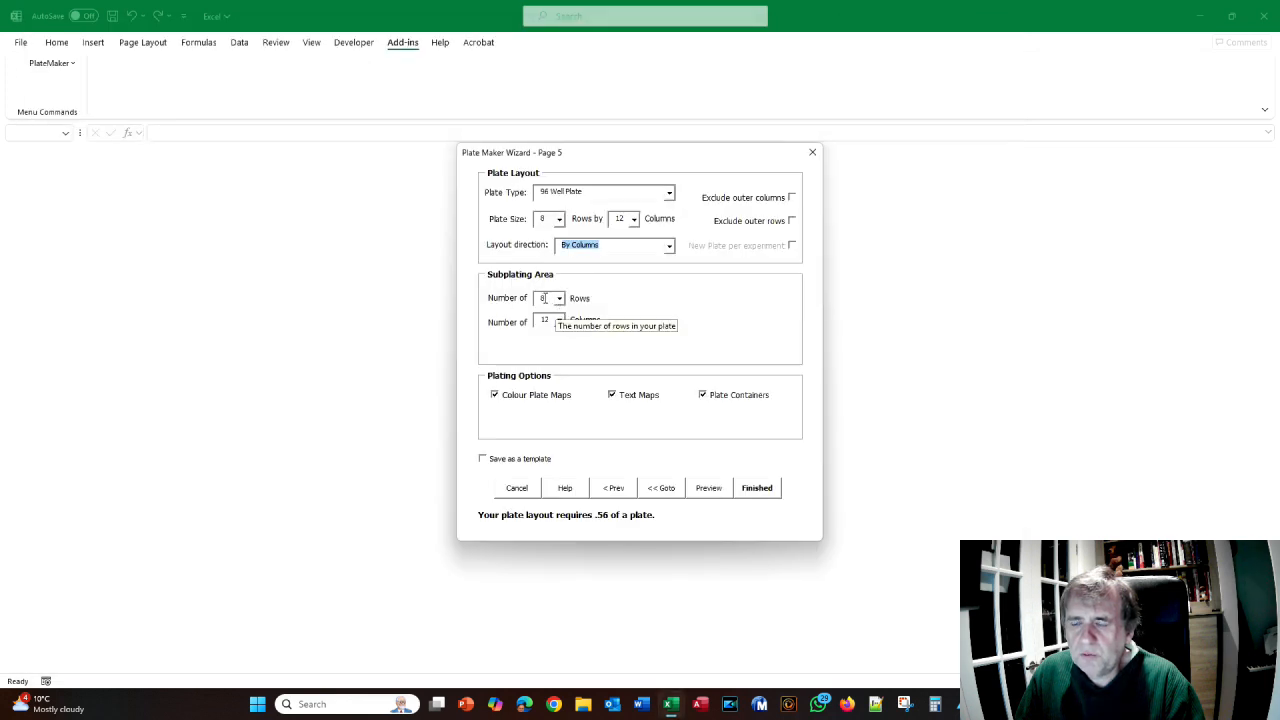
{"action": "left_click_drag", "start_coordinate": [547, 298], "coordinate": [528, 302]}
{"action": "type", "text": "6"}
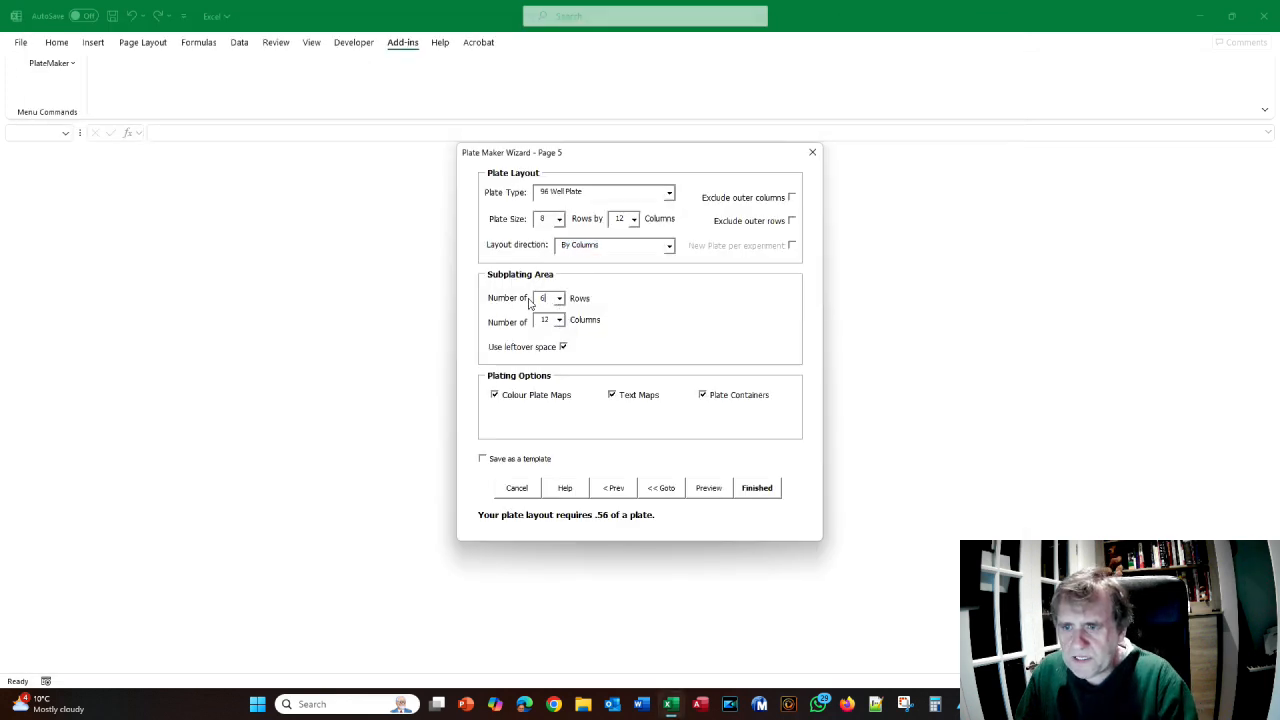
- Compare the settings with the tutorial and generate the preview workbook
{"action": "key", "text": "alt+Tab"}
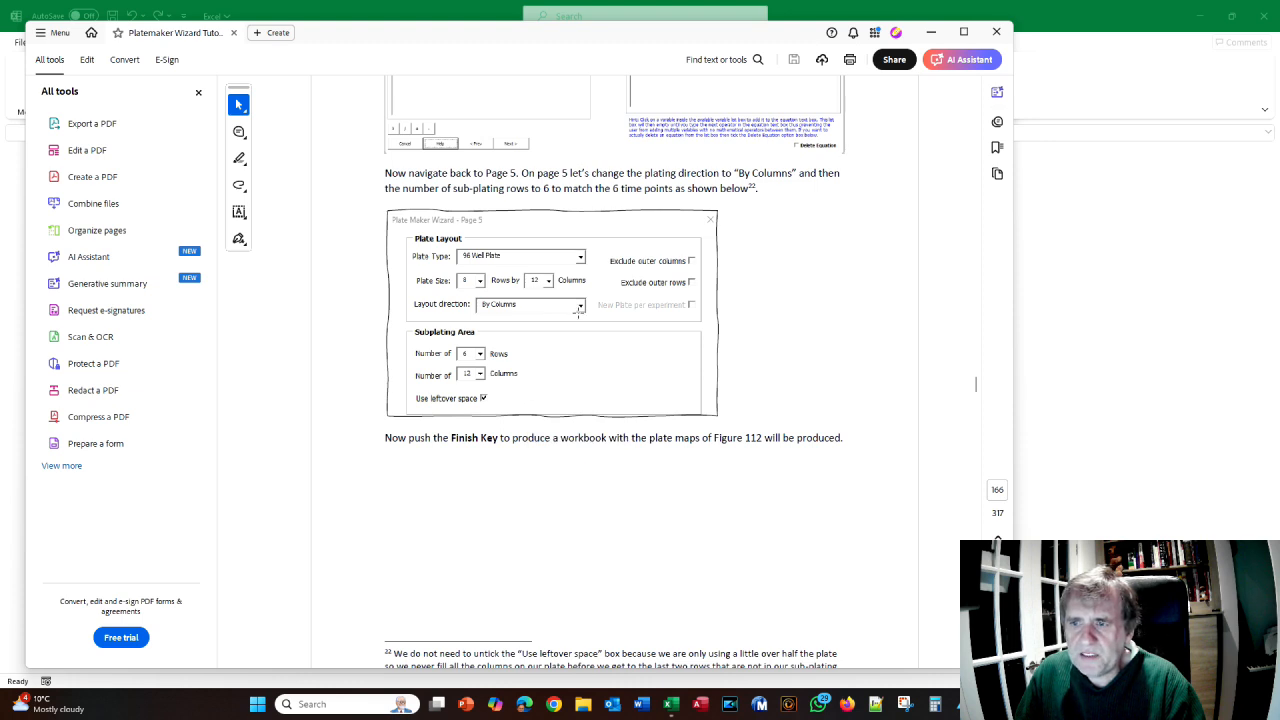
{"action": "scroll", "coordinate": [577, 312], "scroll_direction": "down", "scroll_amount": 8}
{"action": "key", "text": "alt+Tab"}
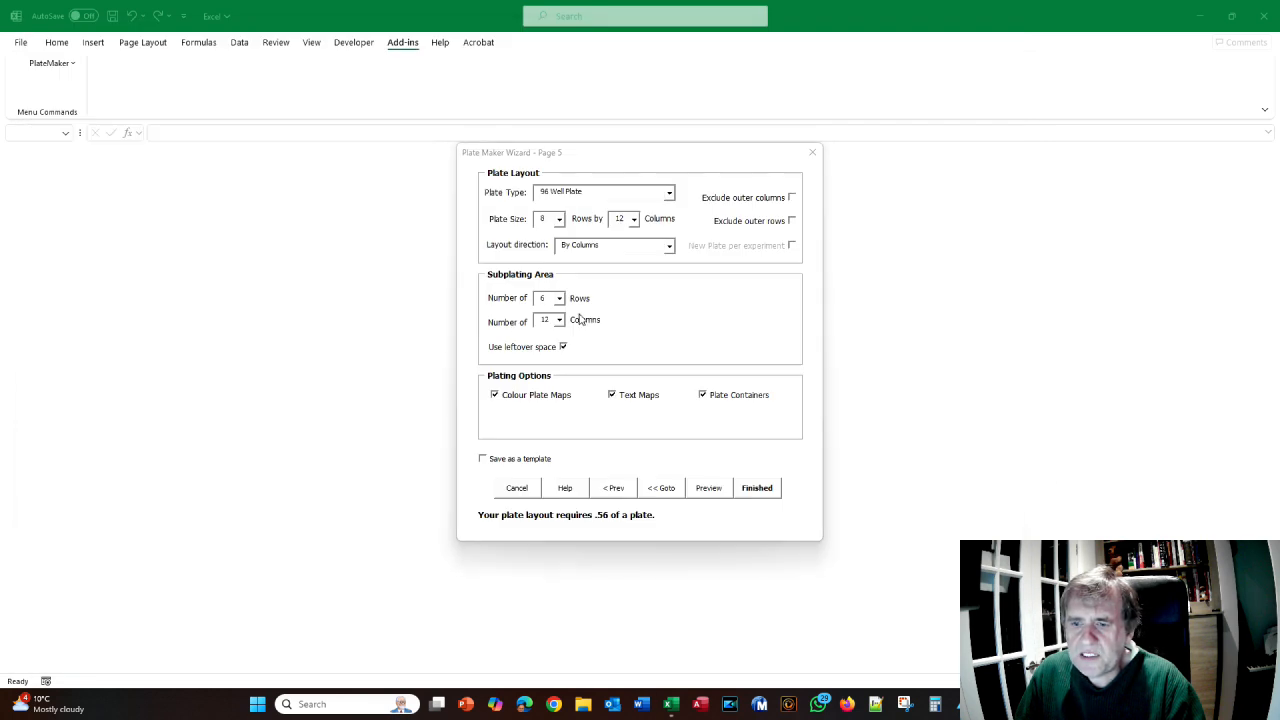
{"action": "left_click", "coordinate": [710, 490]}
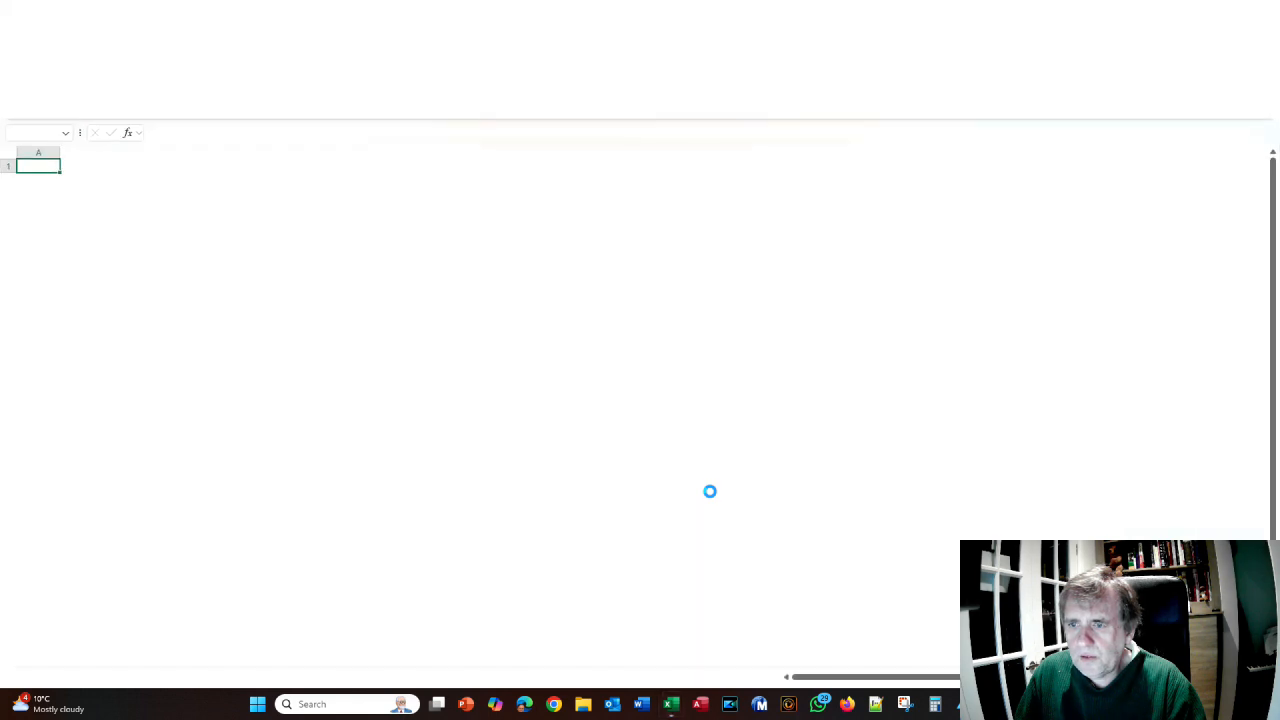
- Accept the generated spreadsheet in the Spreadsheet Decision dialog
{"action": "key", "text": "alt+Tab"}
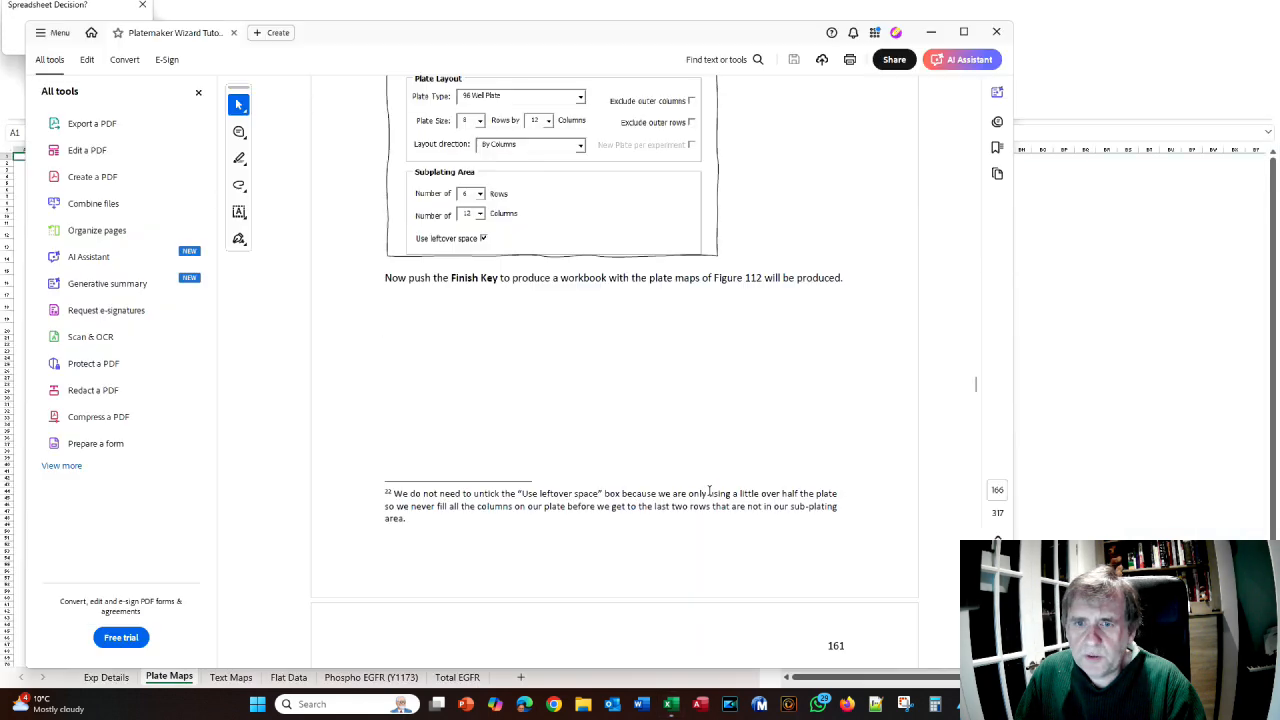
{"action": "scroll", "coordinate": [688, 472], "scroll_direction": "down", "scroll_amount": 5}
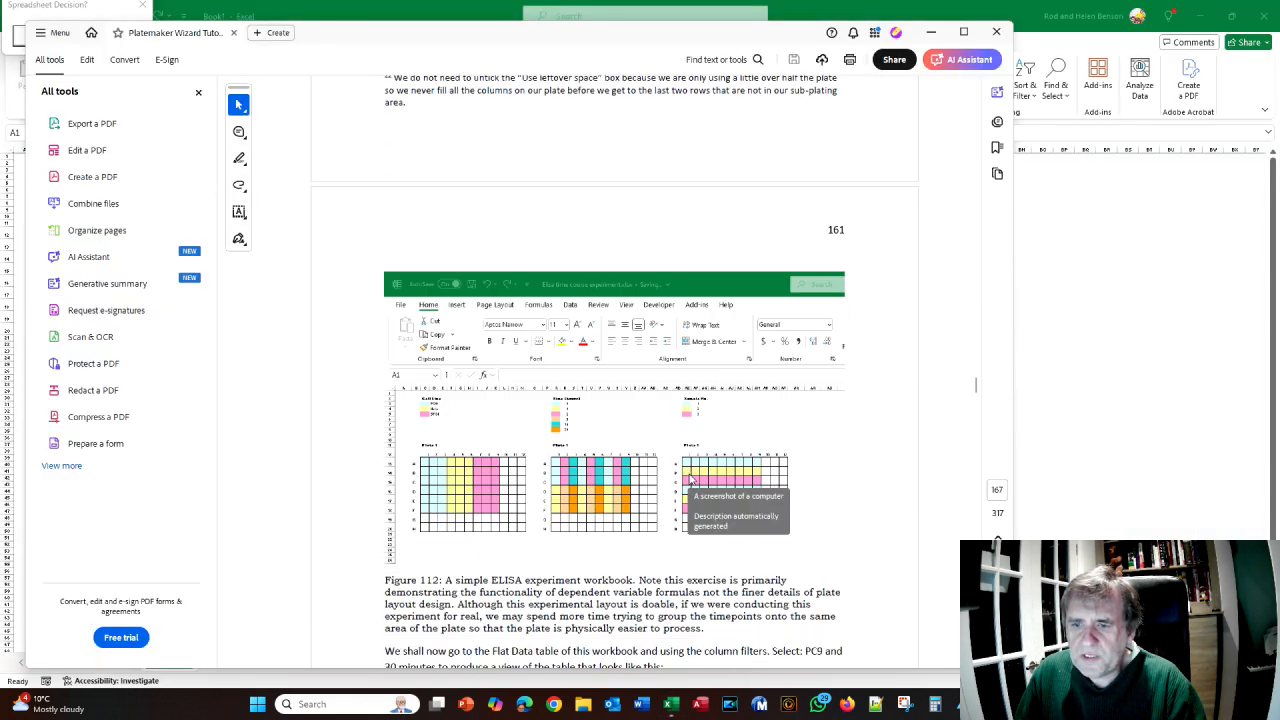
{"action": "key", "text": "alt+Tab"}
{"action": "key", "text": "alt+Tab"}
{"action": "scroll", "coordinate": [545, 429], "scroll_direction": "up", "scroll_amount": 5}
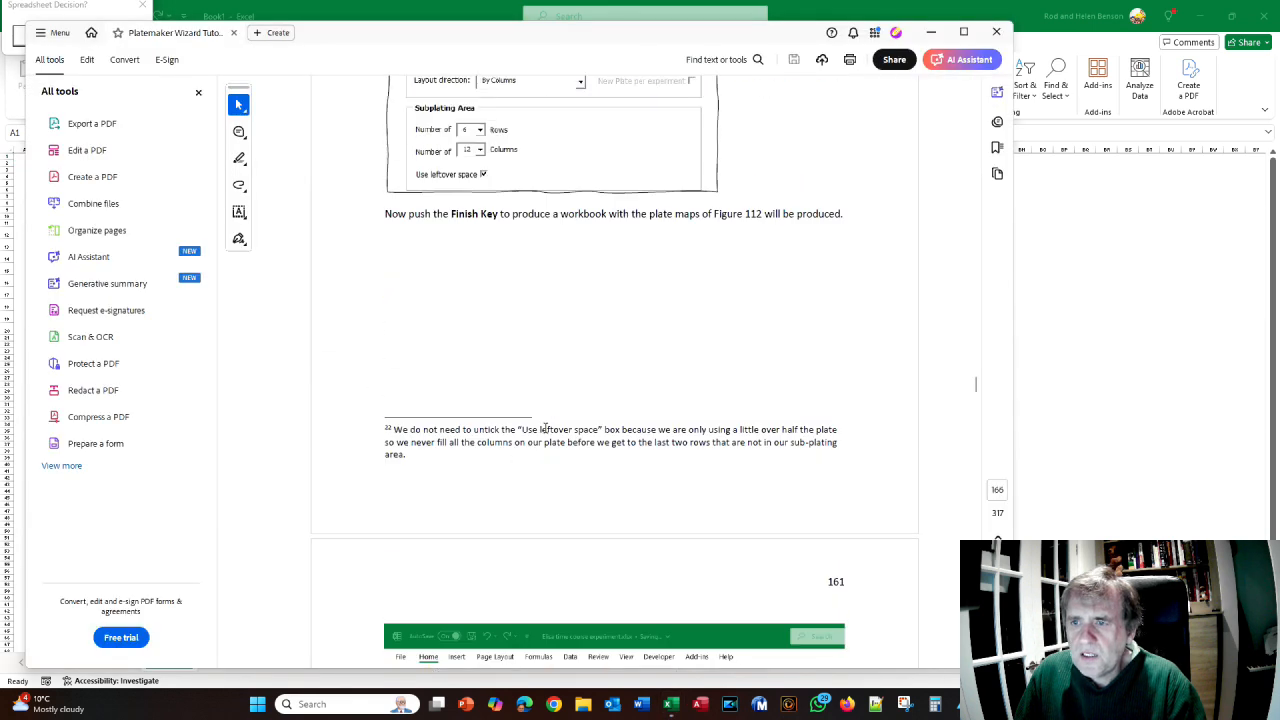
{"action": "key", "text": "alt+Tab"}
{"action": "left_click", "coordinate": [44, 36]}
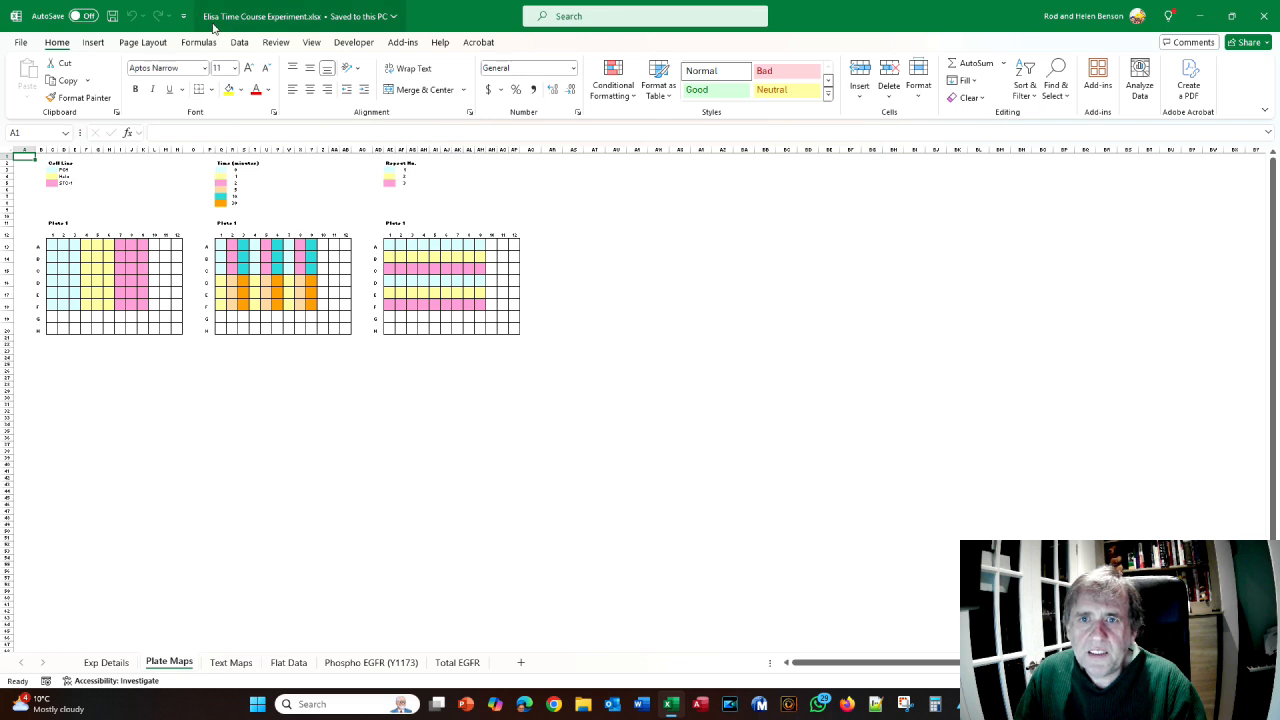
- Compare the colour-coded Plate Maps sheet with the tutorial, then go to the Flat Data sheet
{"action": "key", "text": "alt+Tab"}
{"action": "scroll", "coordinate": [589, 343], "scroll_direction": "up", "scroll_amount": 2}
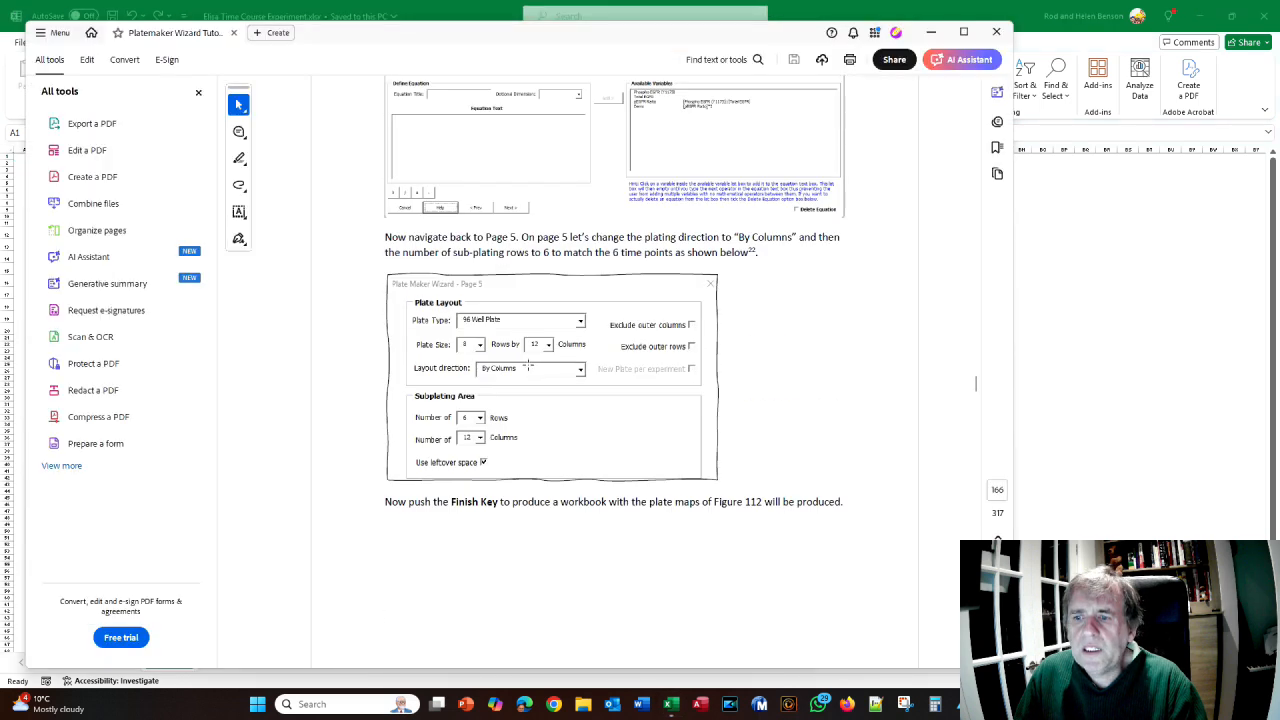
{"action": "key", "text": "alt+Tab"}
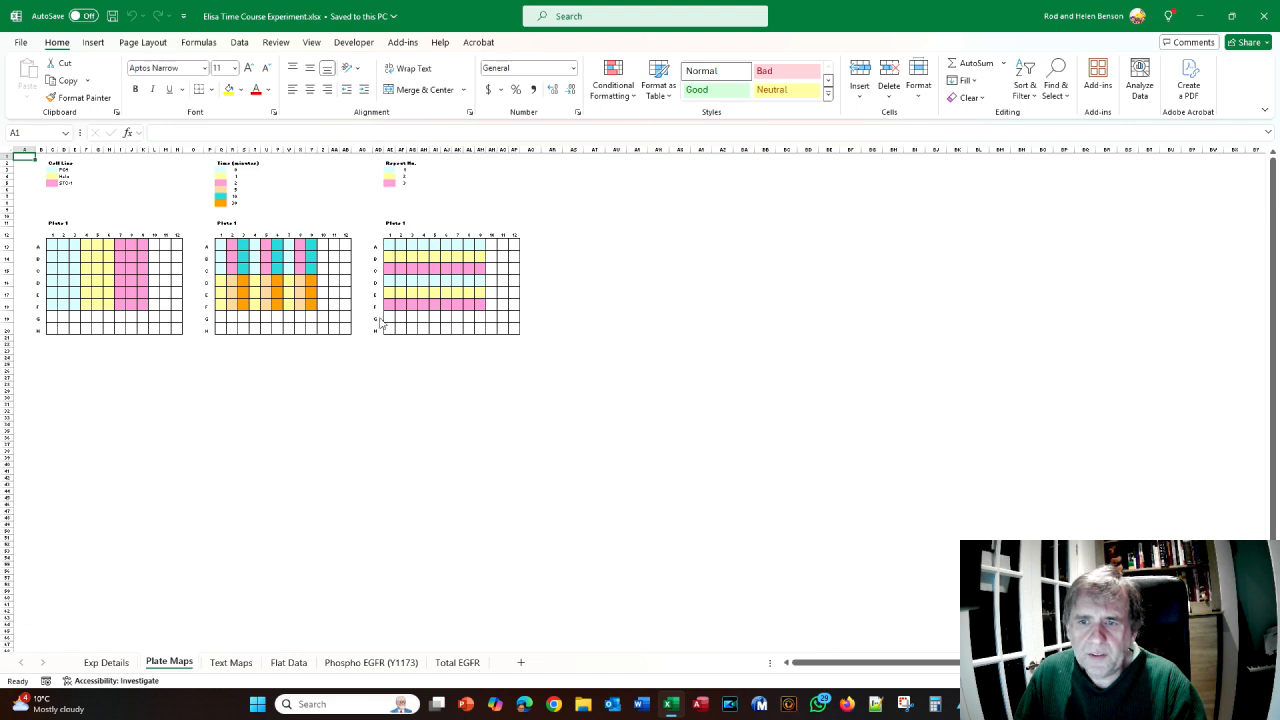
{"action": "key", "text": "alt+Tab"}
{"action": "scroll", "coordinate": [509, 366], "scroll_direction": "down", "scroll_amount": 10}
{"action": "scroll", "coordinate": [509, 366], "scroll_direction": "down", "scroll_amount": 9}
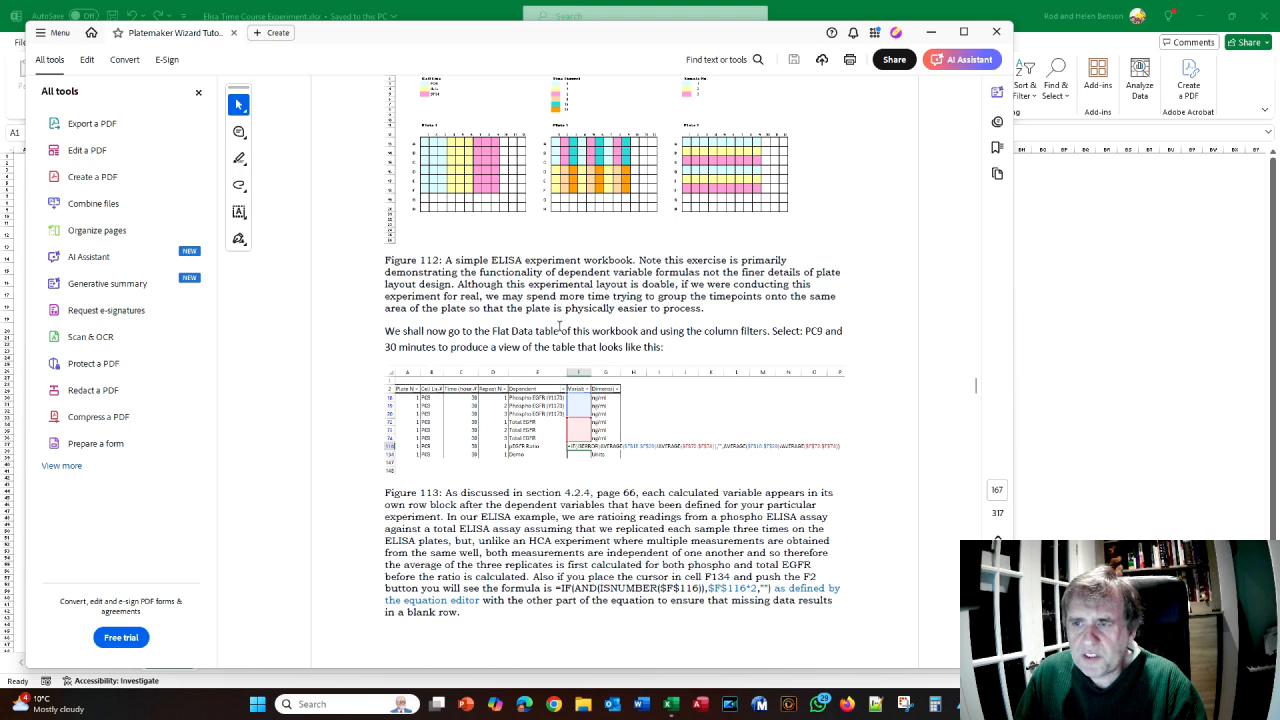
{"action": "scroll", "coordinate": [521, 220], "scroll_direction": "up", "scroll_amount": 3}
{"action": "key", "text": "alt+Tab"}
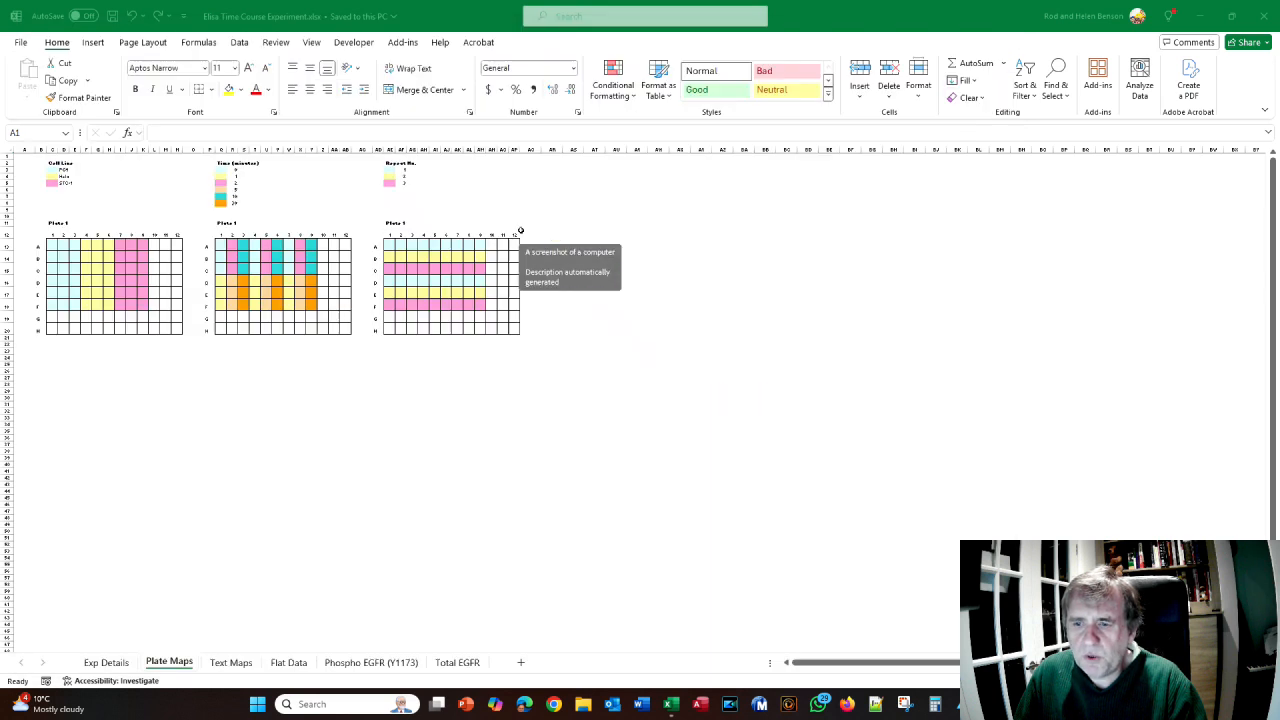
{"action": "left_click", "coordinate": [288, 663]}
- Filter the Flat Data Cell Line column to PC9 only
{"action": "key", "text": "alt+Tab"}
{"action": "scroll", "coordinate": [639, 476], "scroll_direction": "down", "scroll_amount": 3}
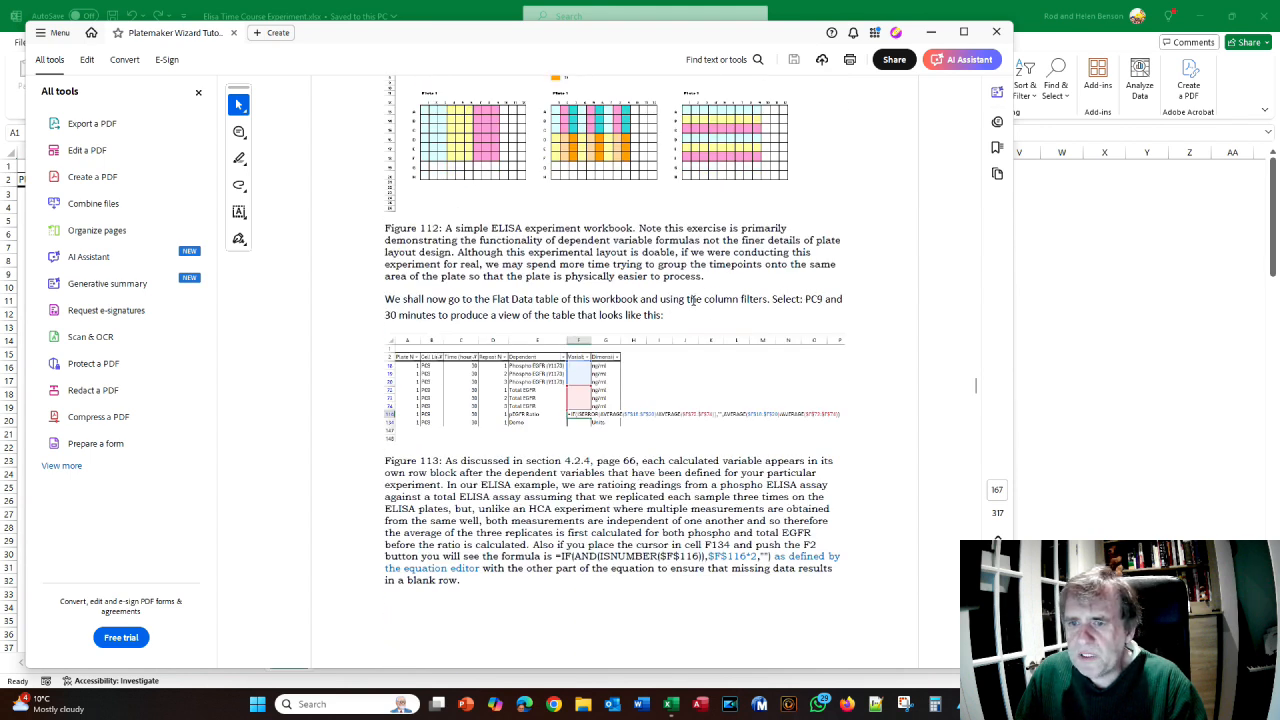
{"action": "key", "text": "alt+Tab"}
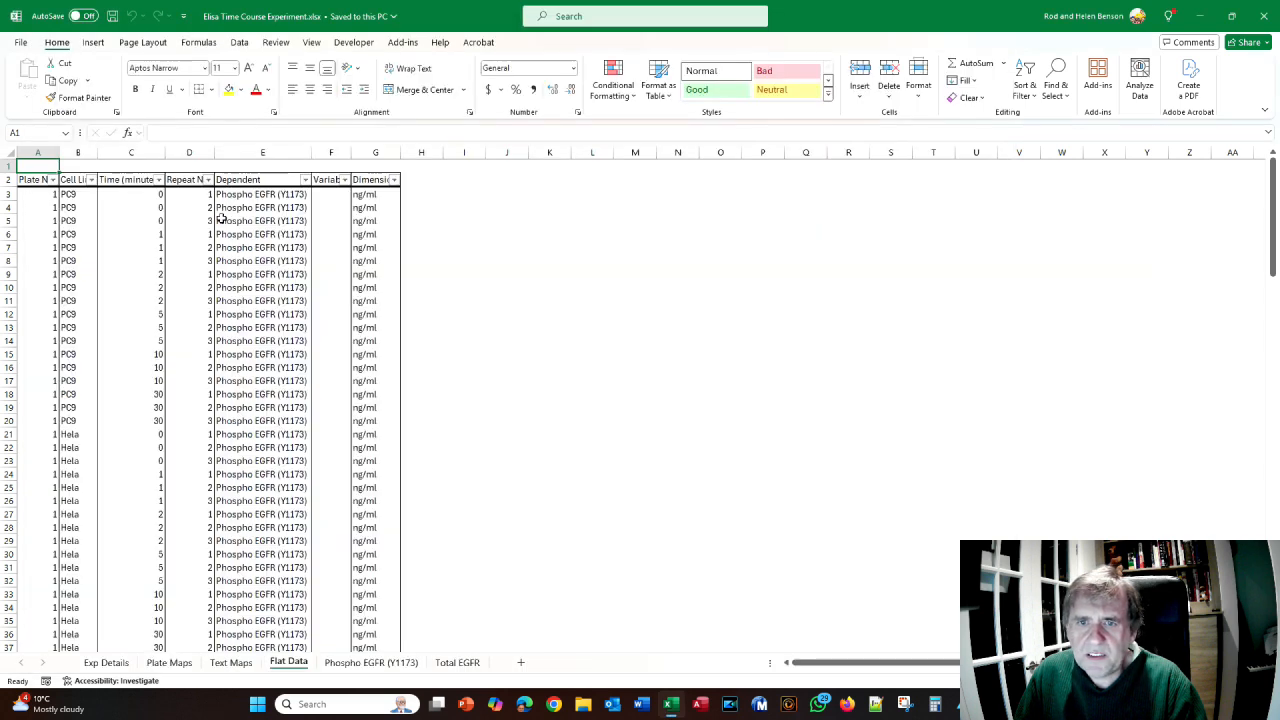
{"action": "left_click", "coordinate": [91, 180]}
{"action": "left_click", "coordinate": [39, 355]}
{"action": "left_click", "coordinate": [40, 379]}
{"action": "left_click", "coordinate": [121, 477]}
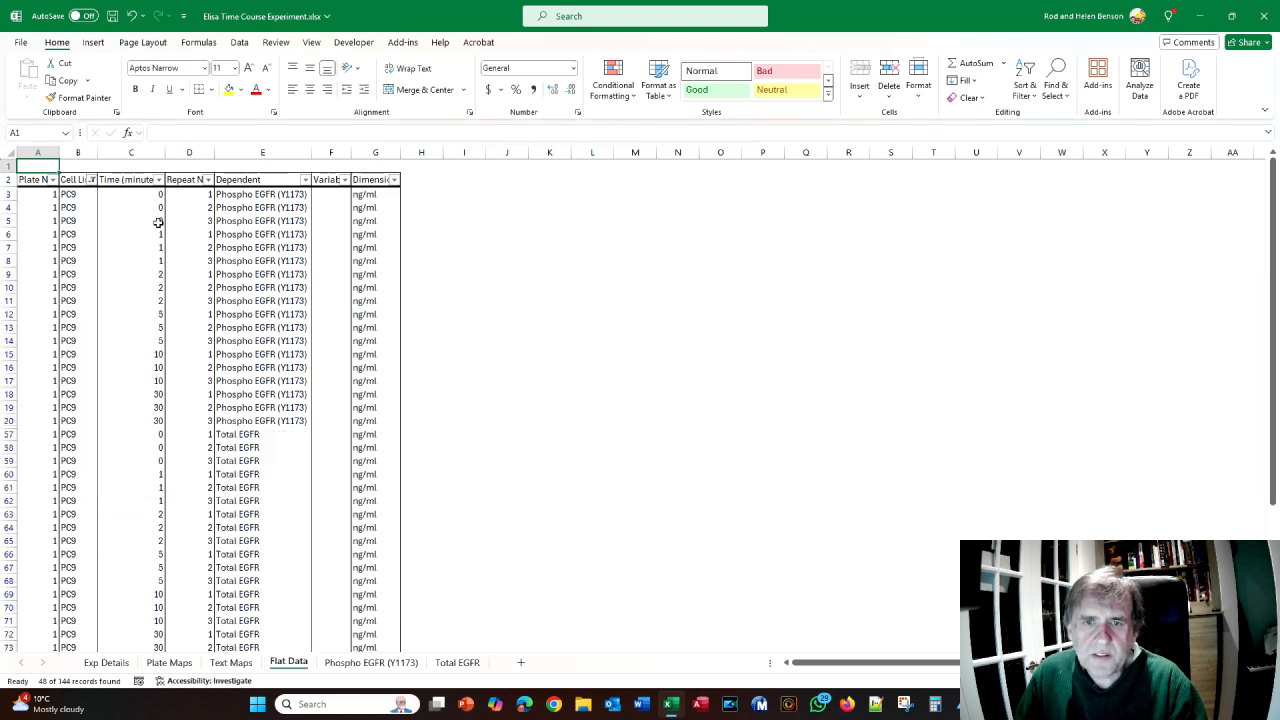
- Filter Time (minutes) to 30 and select cell F116
{"action": "left_click", "coordinate": [158, 180]}
{"action": "left_click", "coordinate": [39, 355]}
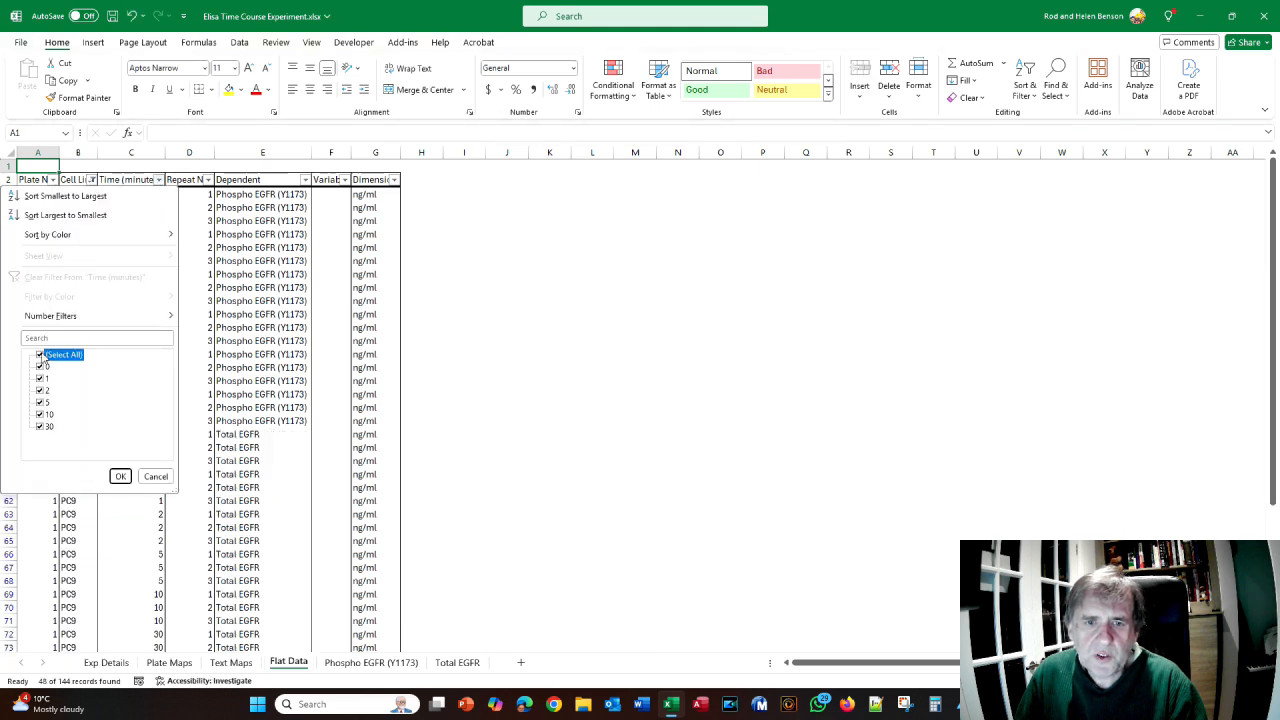
{"action": "left_click", "coordinate": [40, 427]}
{"action": "left_click", "coordinate": [121, 477]}
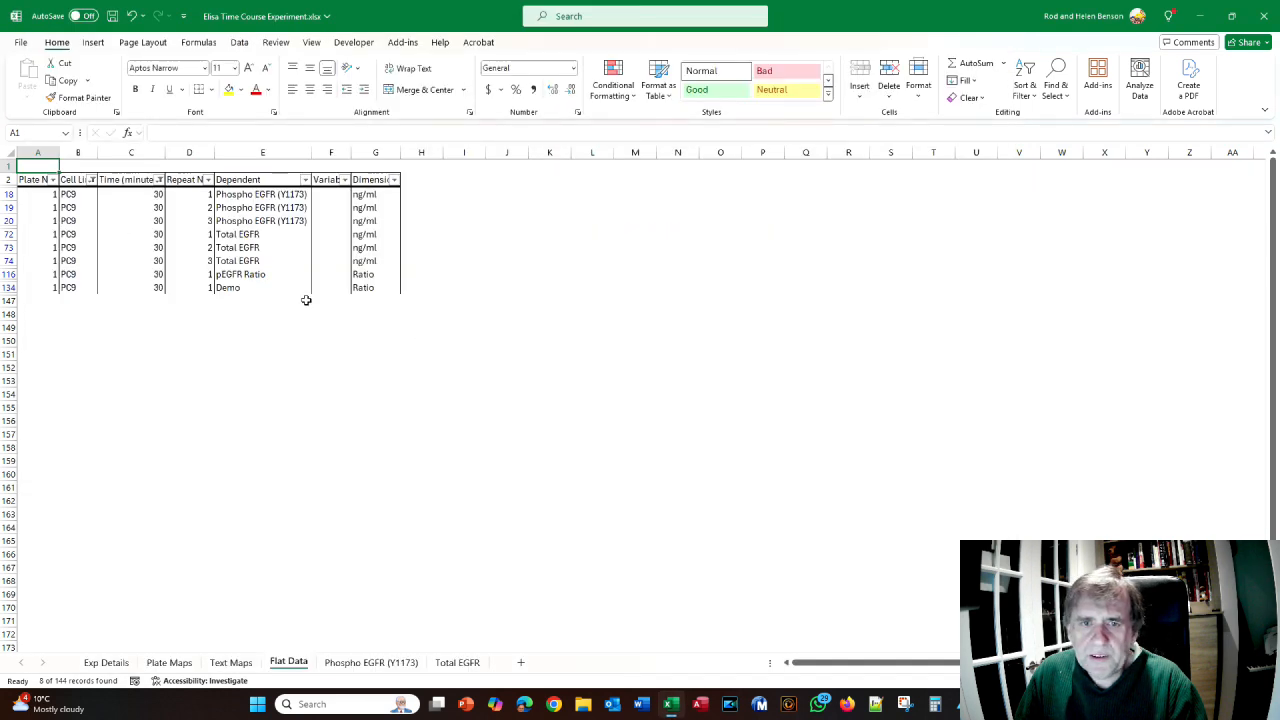
{"action": "key", "text": "alt+Tab"}
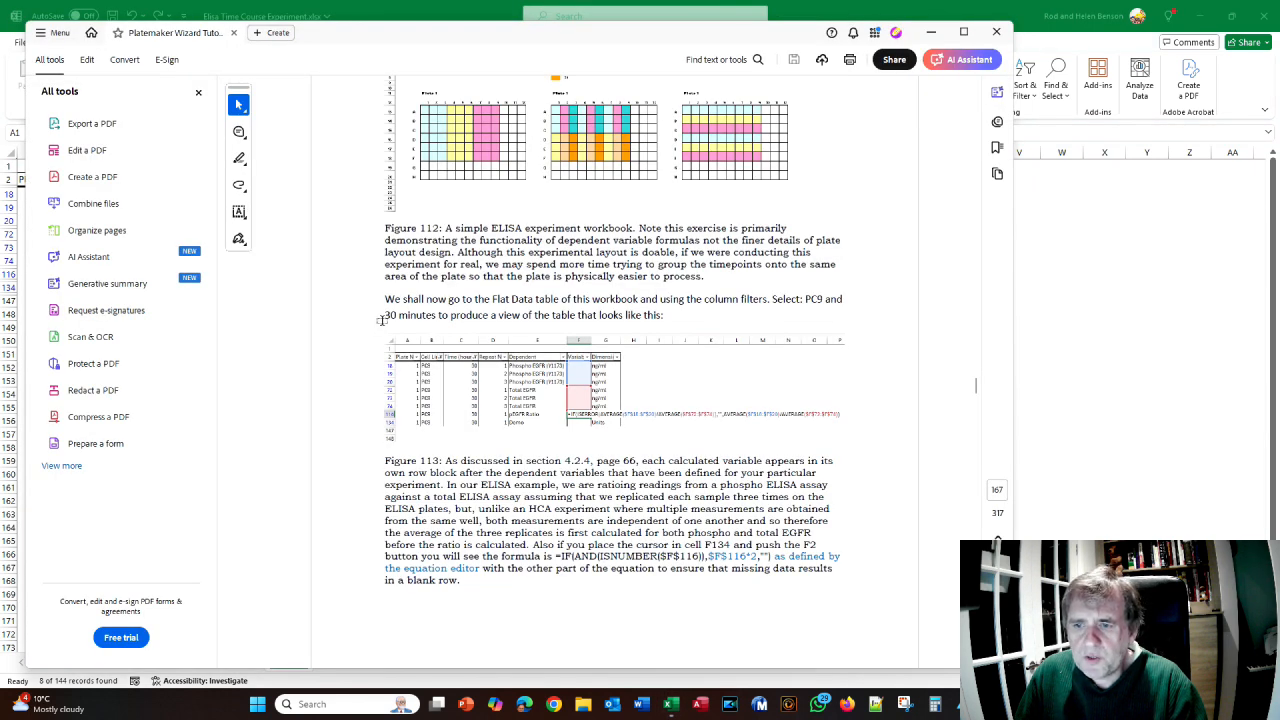
{"action": "key", "text": "alt+Tab"}
{"action": "left_click", "coordinate": [330, 274]}
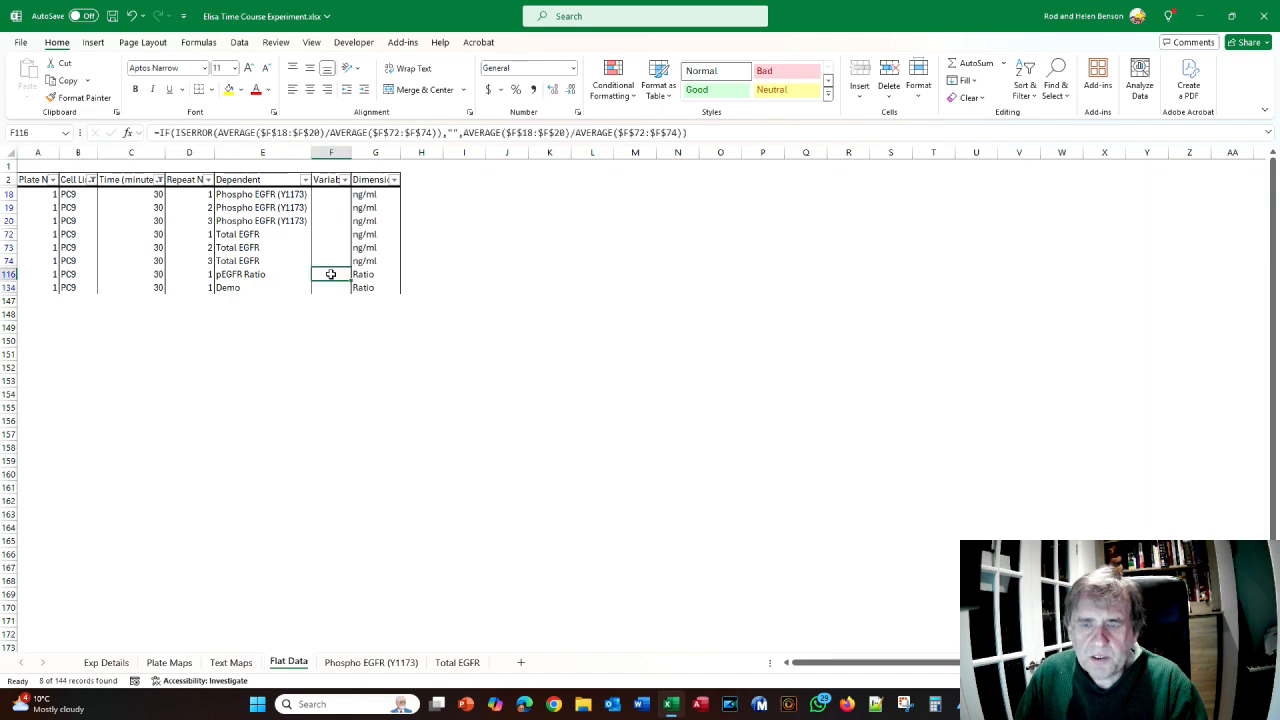
- Inspect the F116 and F134 Demo formulas without changes, then view the Exp Details sheet
{"action": "key", "text": "F2"}
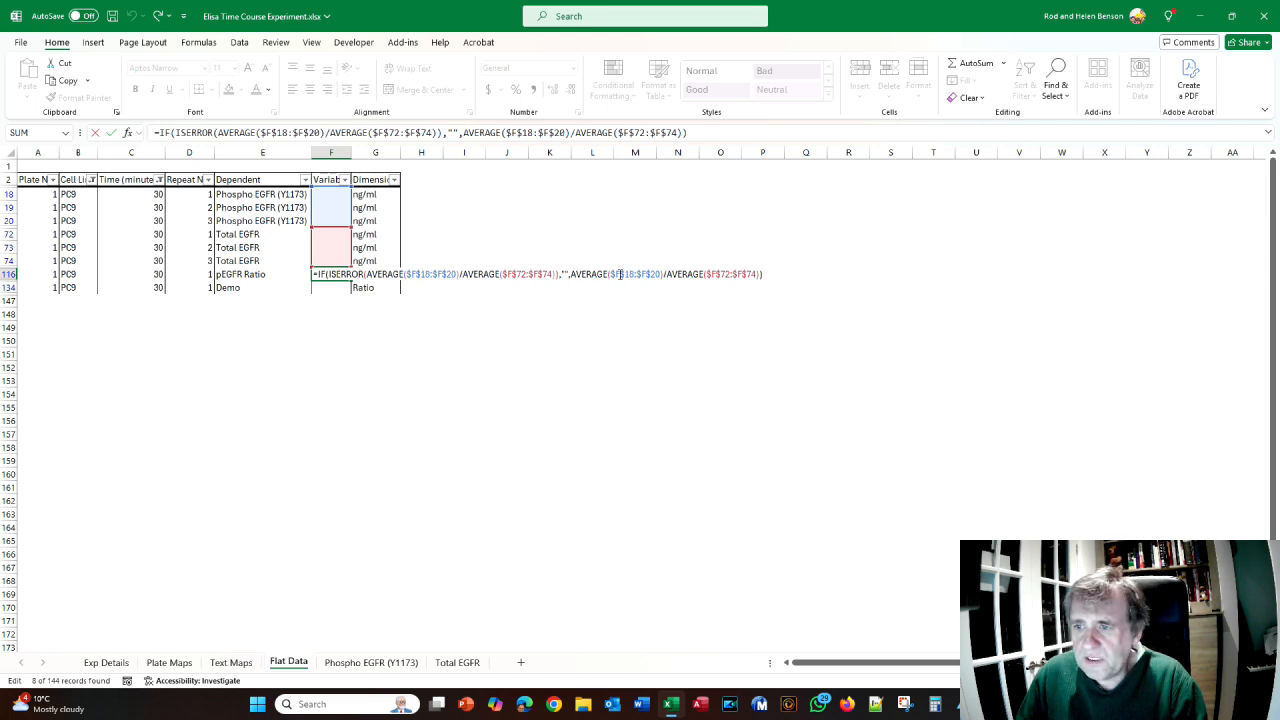
{"action": "left_click", "coordinate": [542, 326]}
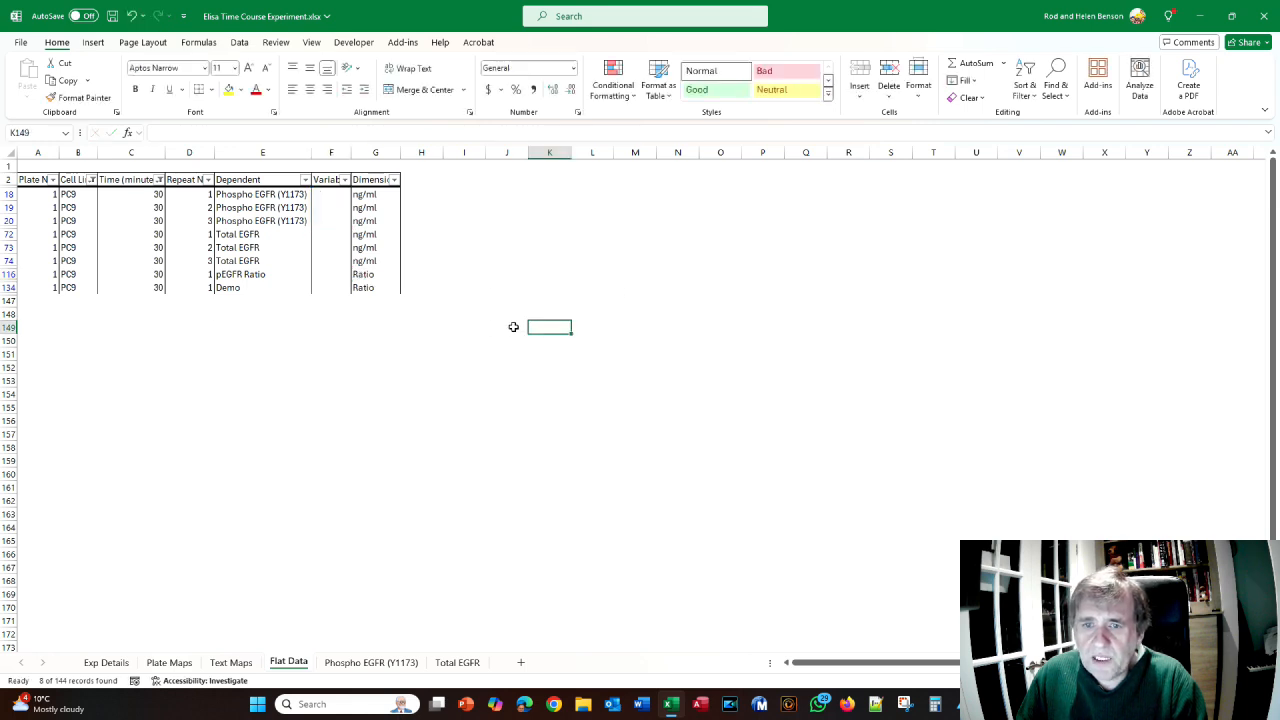
{"action": "left_click", "coordinate": [335, 291]}
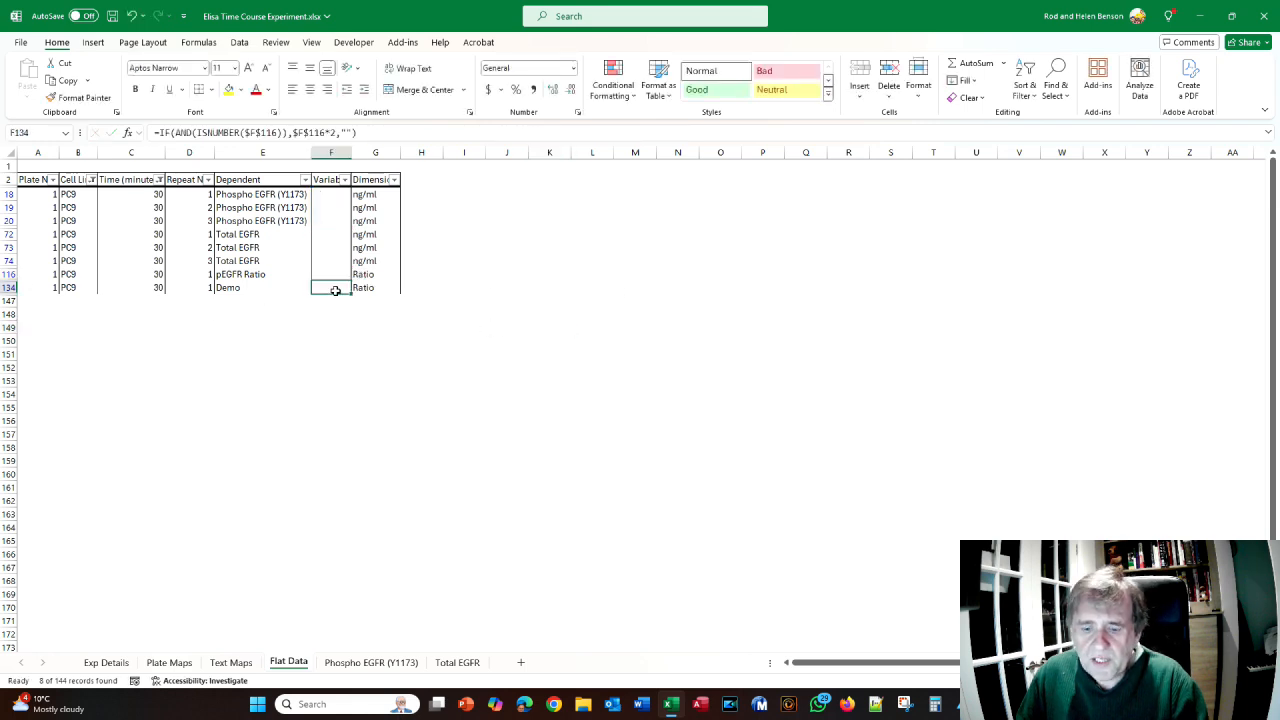
{"action": "double_click", "coordinate": [335, 291]}
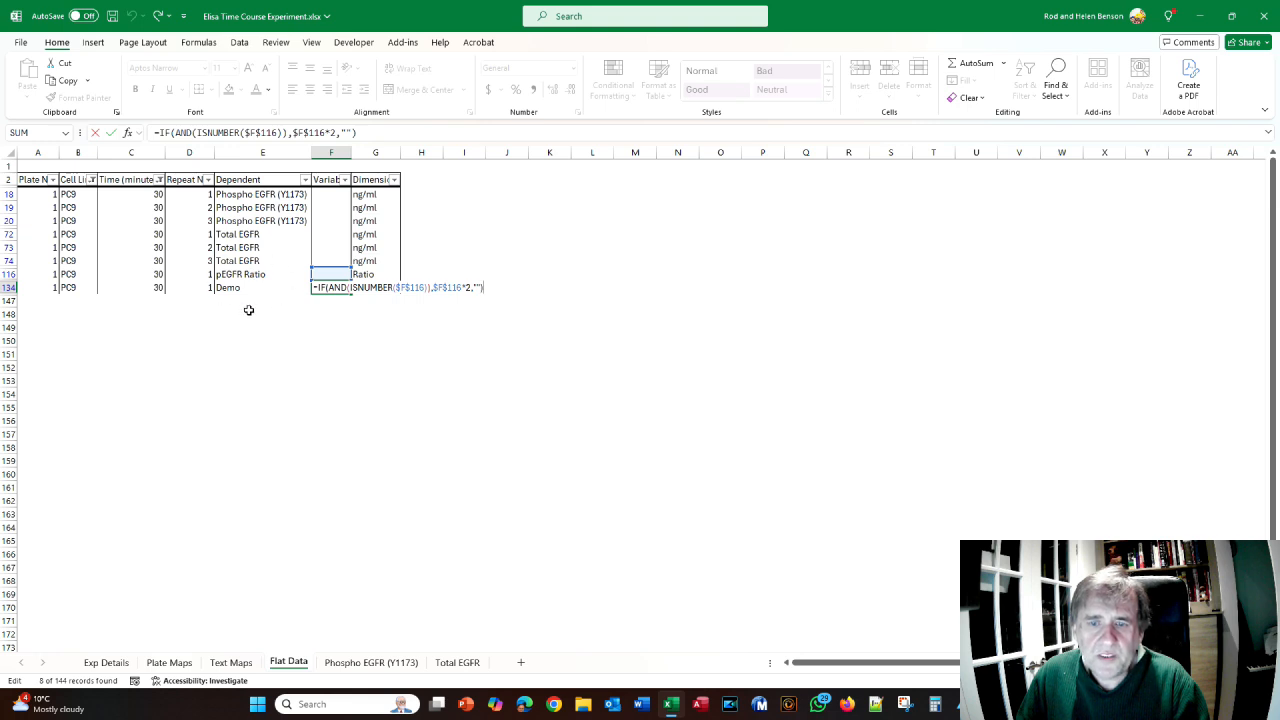
{"action": "left_click", "coordinate": [254, 382]}
{"action": "left_click", "coordinate": [105, 662]}
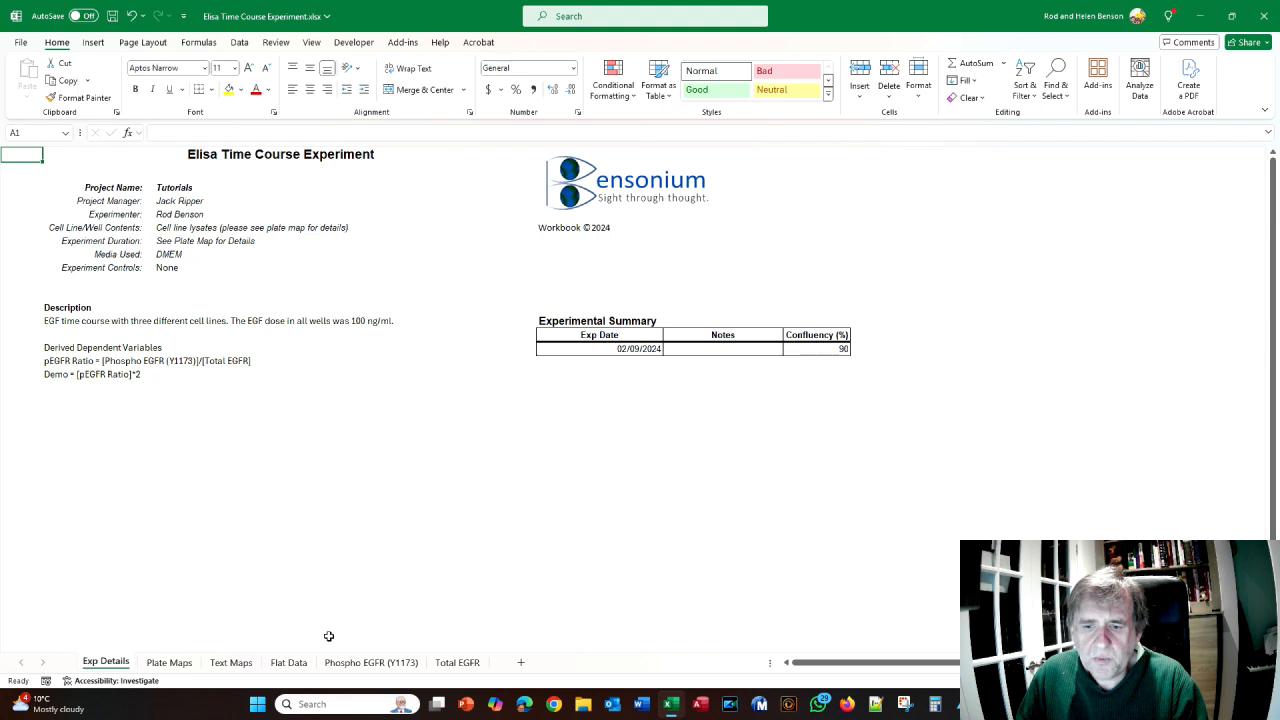
{"action": "key", "text": "alt+Tab"}
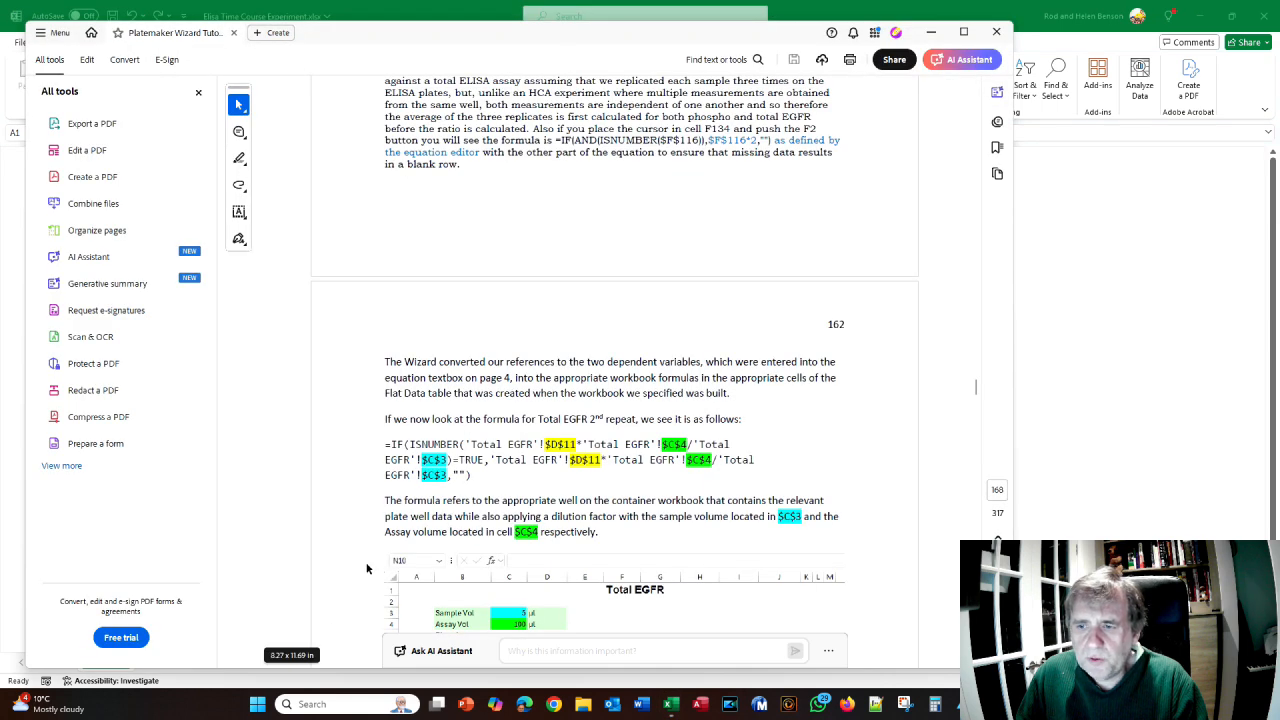
- In Excel, inspect Flat Data cell F19 and the Phospho EGFR plate's D11, C3 (5) and C4 (100)
{"action": "key", "text": "alt+Tab"}
{"action": "left_click", "coordinate": [282, 664]}
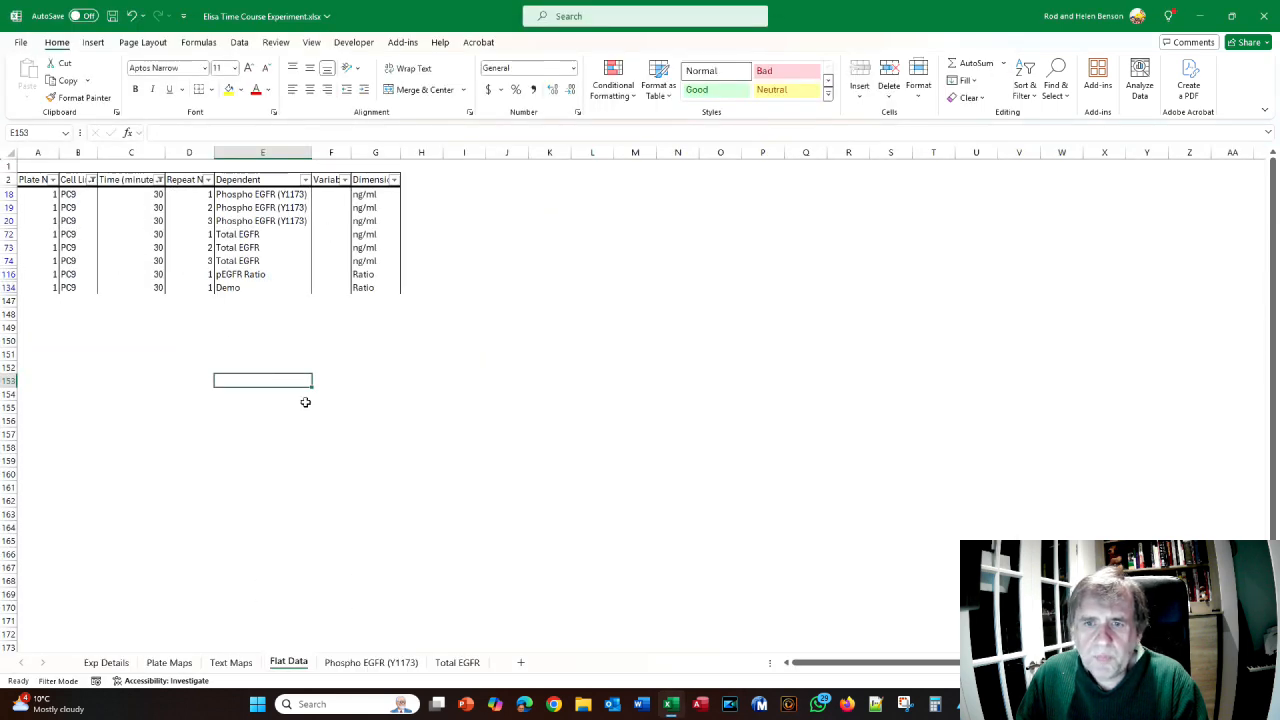
{"action": "left_click", "coordinate": [337, 209]}
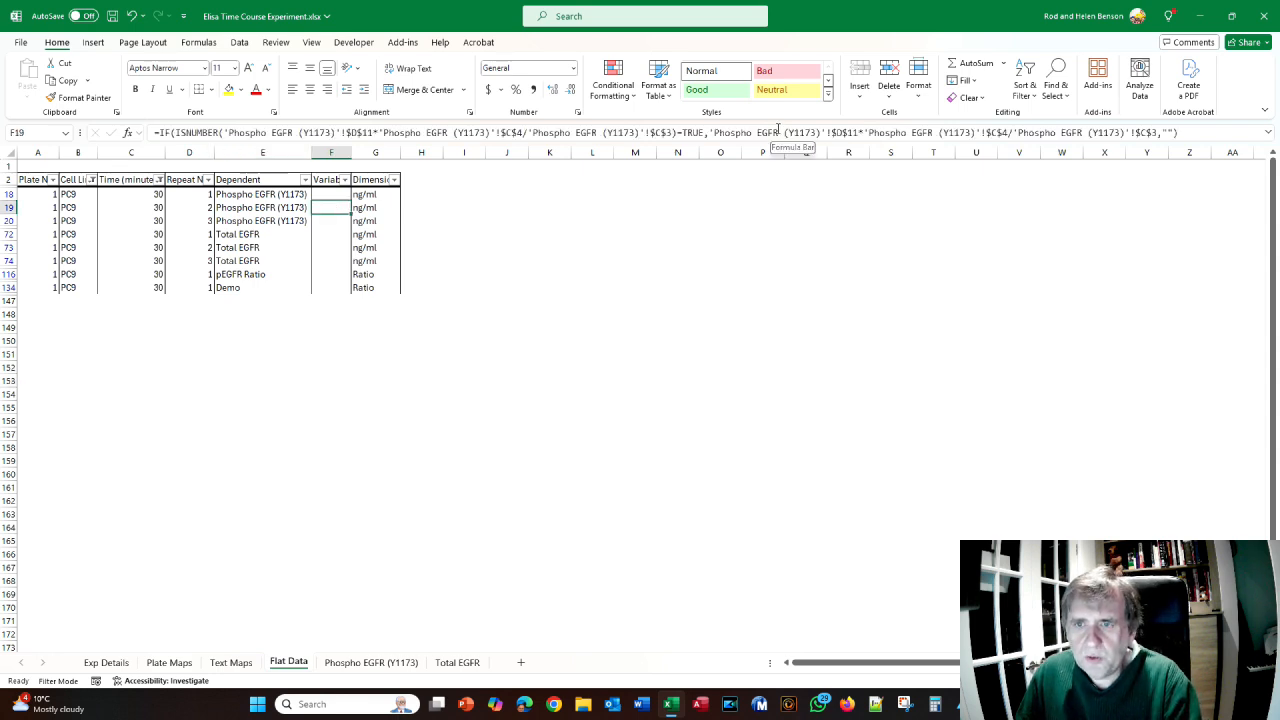
{"action": "left_click", "coordinate": [371, 663]}
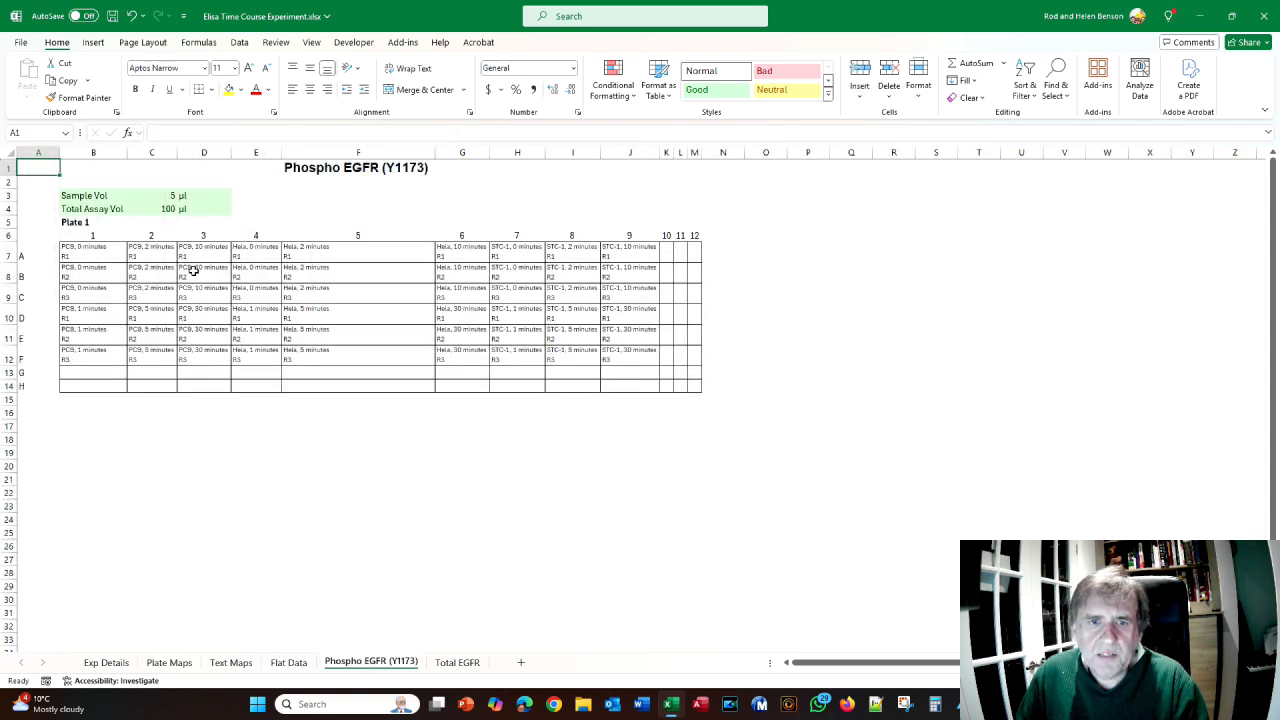
{"action": "left_click", "coordinate": [204, 341]}
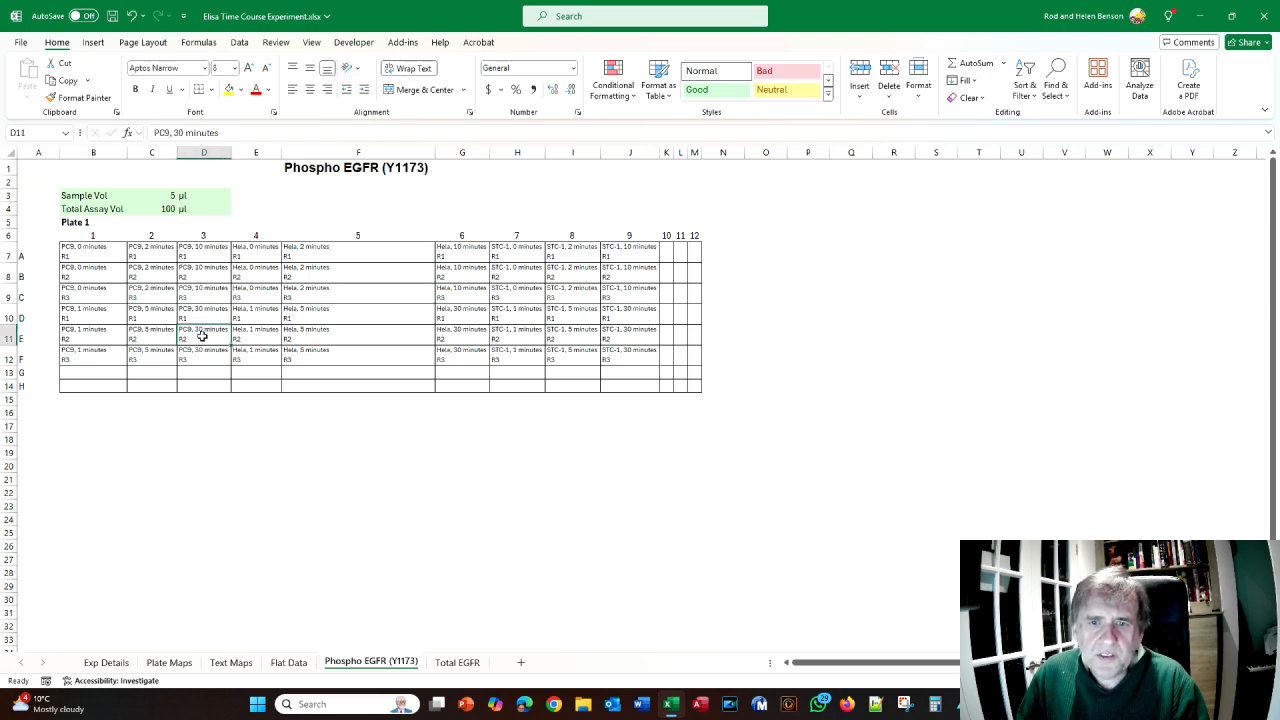
{"action": "left_click", "coordinate": [168, 195]}
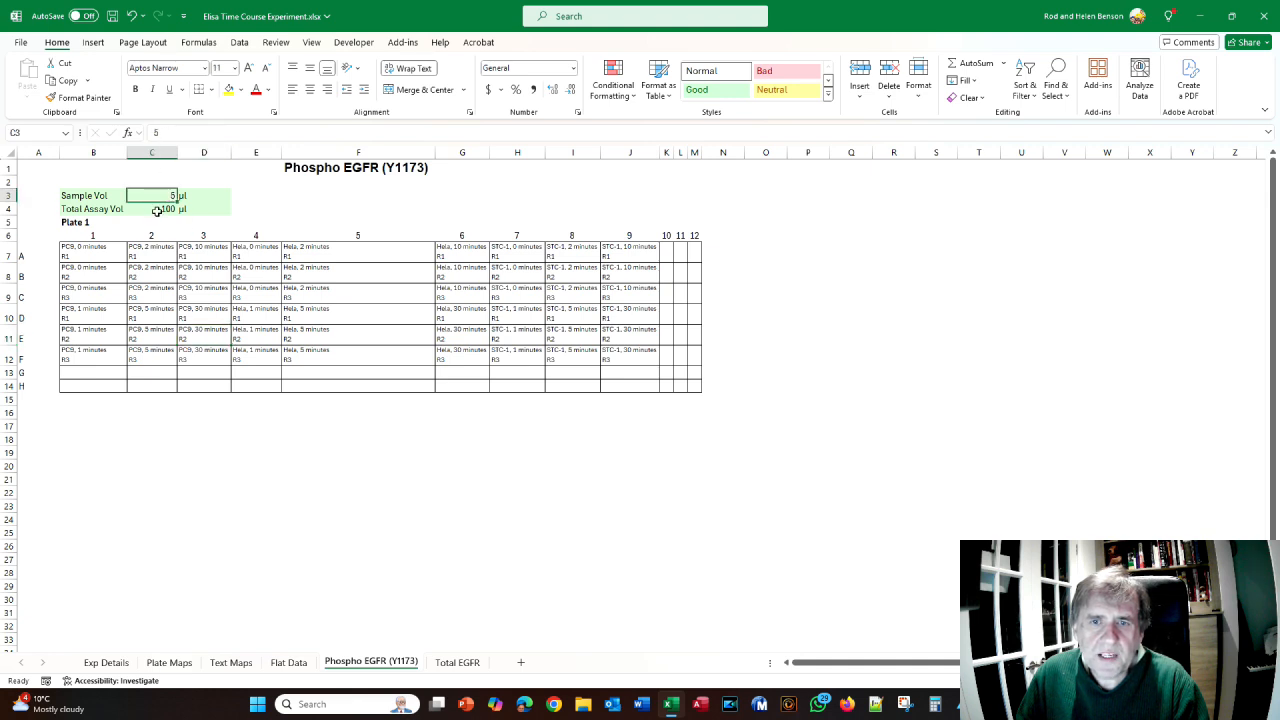
{"action": "left_click", "coordinate": [157, 211]}
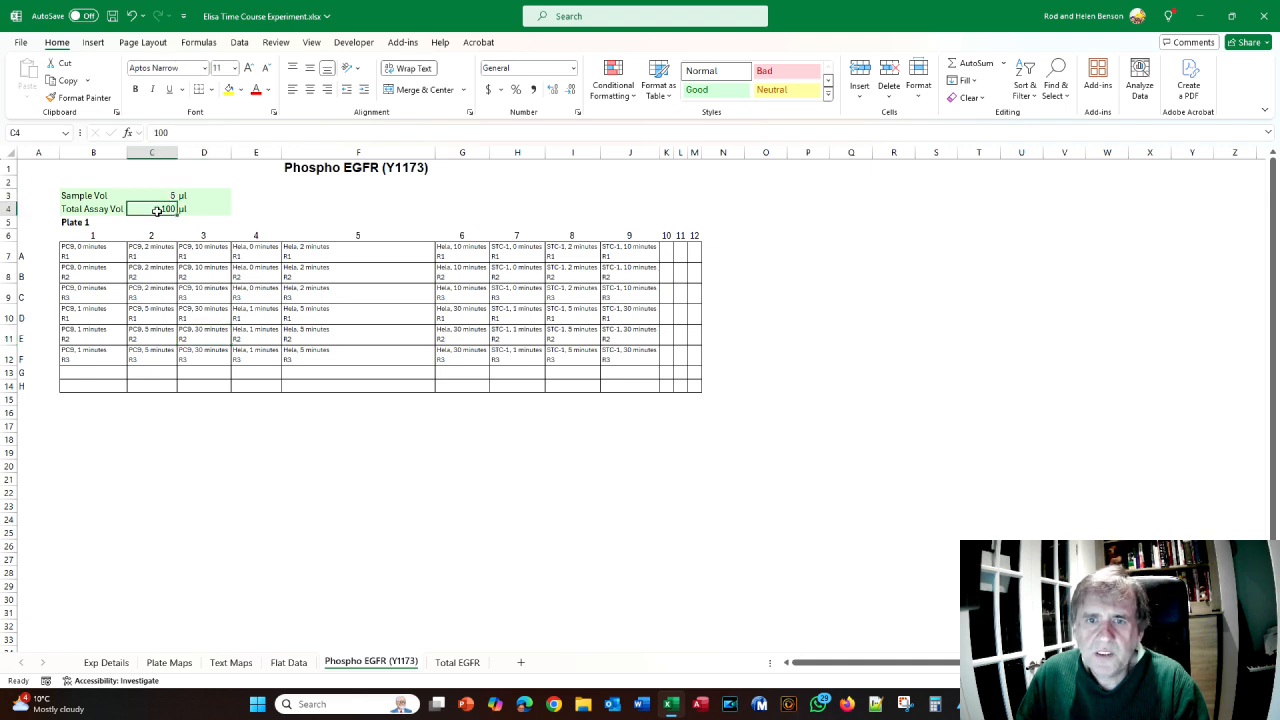
- Compare the Flat Data table and the Phospho EGFR (Y1173) sheet, then return to the manual's page 162
{"action": "left_click", "coordinate": [292, 664]}
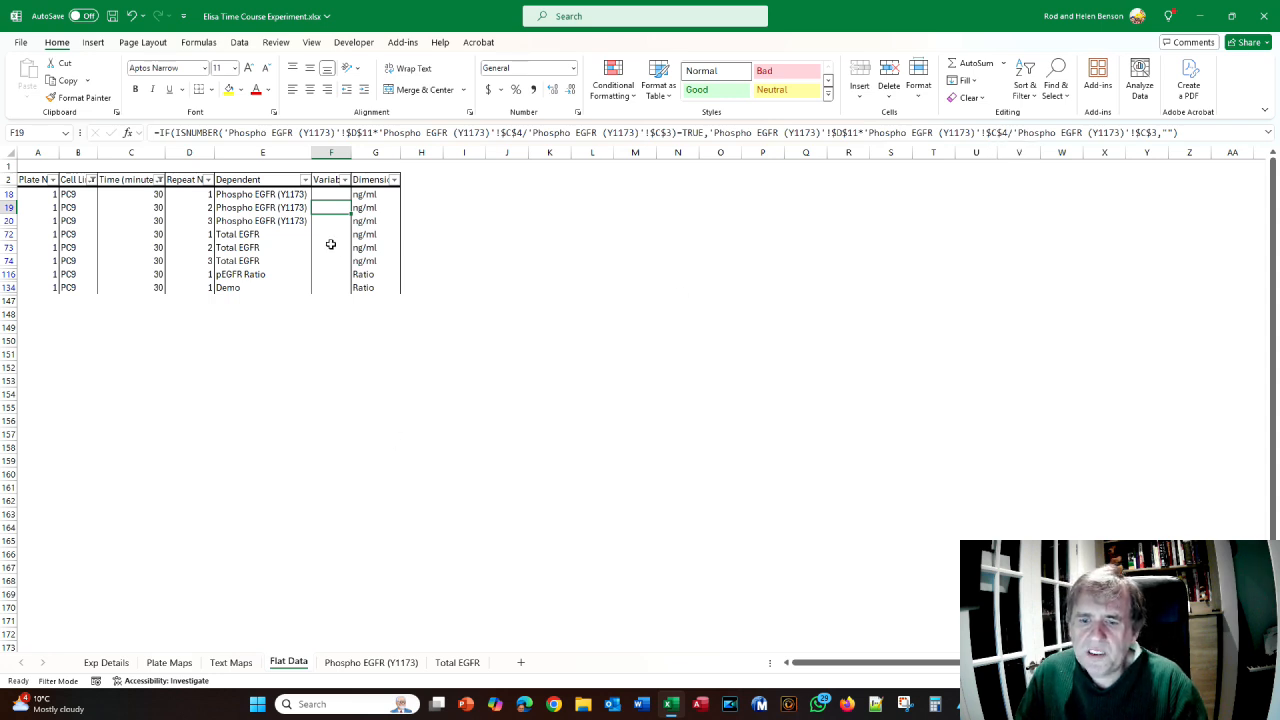
{"action": "left_click", "coordinate": [372, 666]}
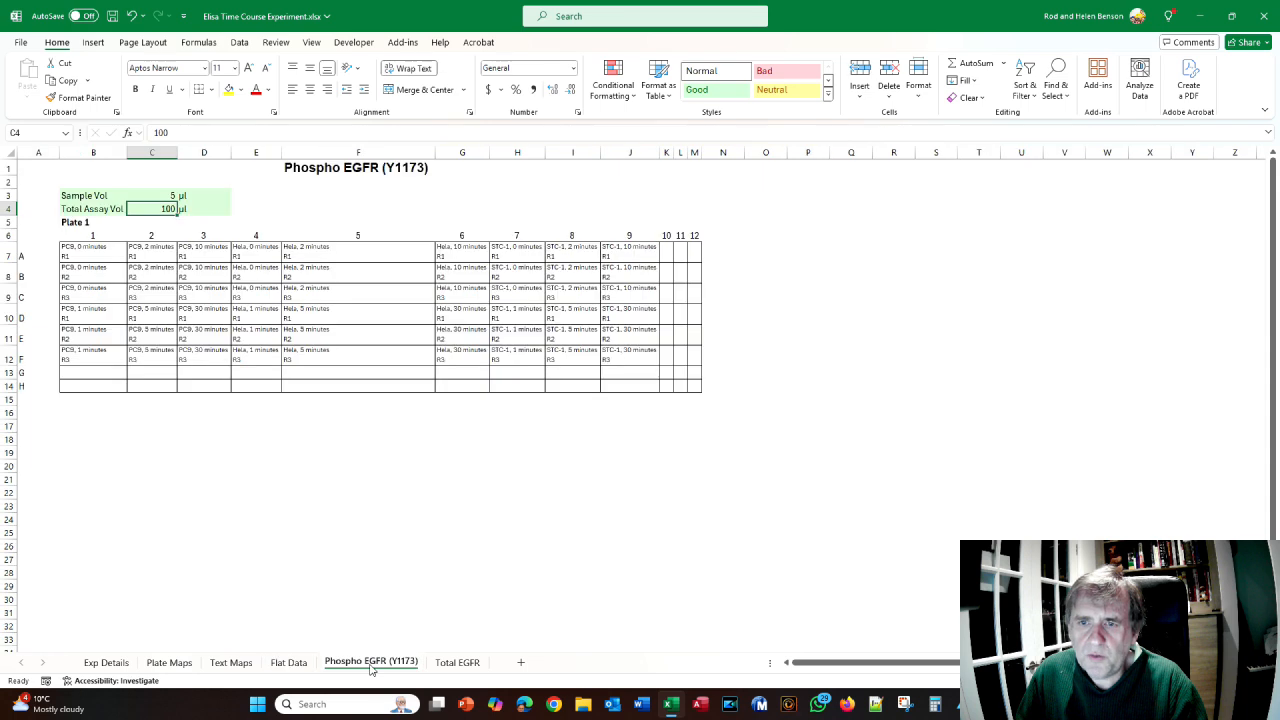
{"action": "left_click", "coordinate": [289, 664]}
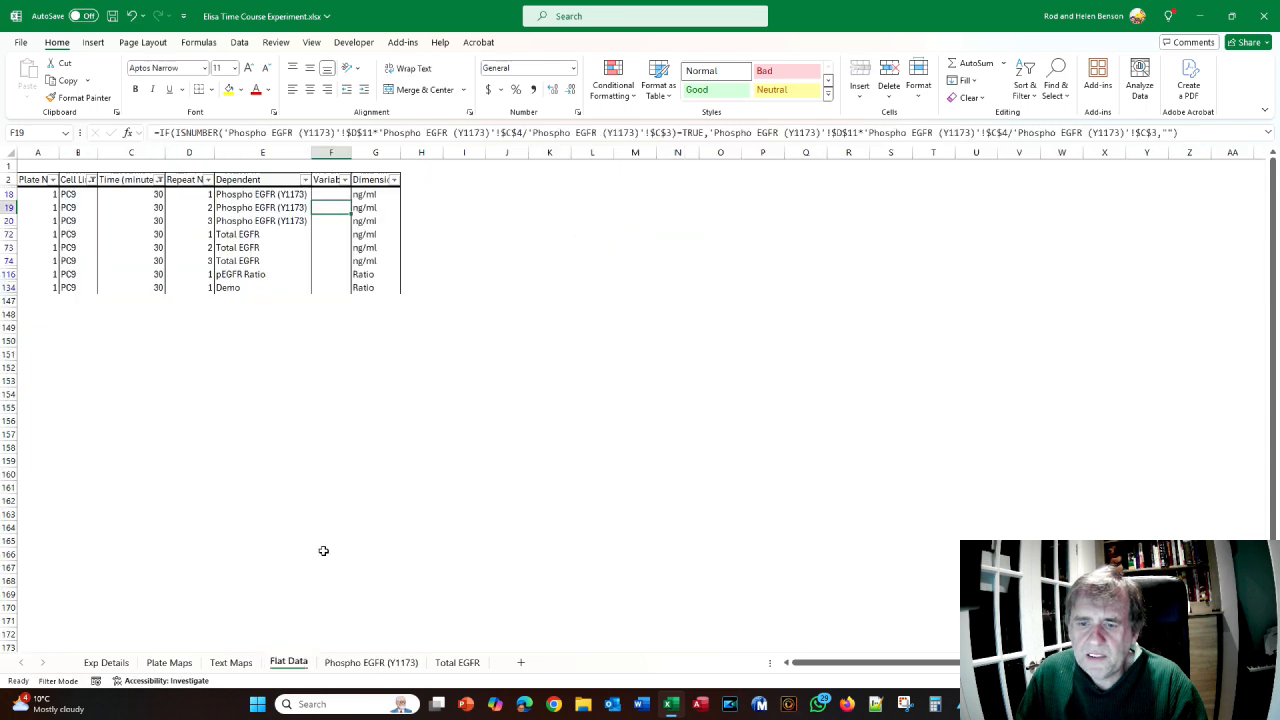
{"action": "left_click", "coordinate": [358, 664]}
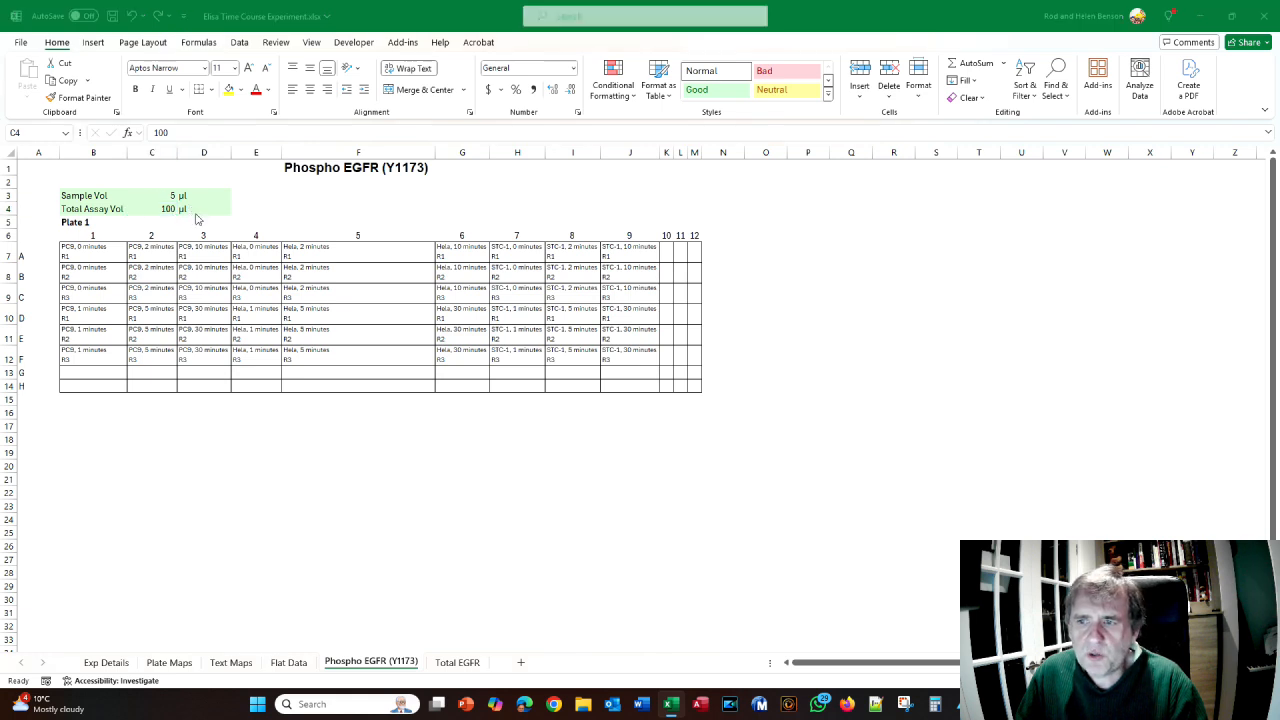
{"action": "key", "text": "alt+Tab"}
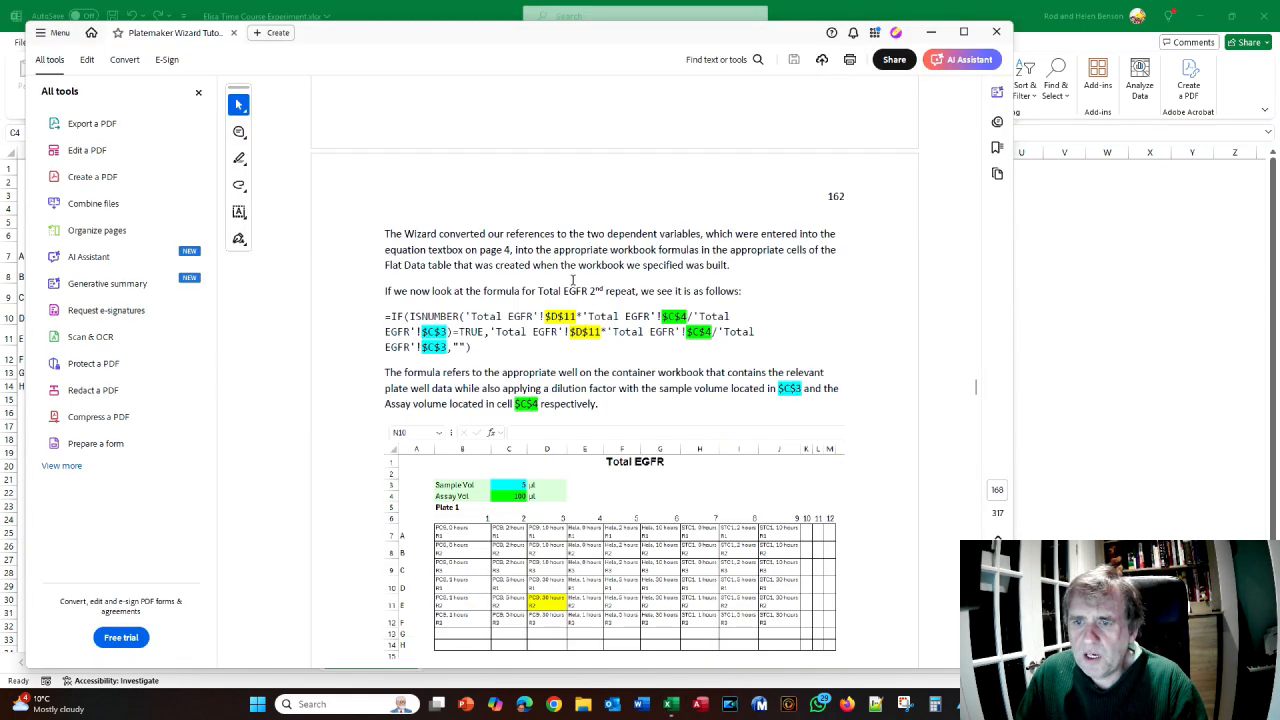
{"action": "scroll", "coordinate": [509, 283], "scroll_direction": "up", "scroll_amount": 2}
- Read past page 162's Total EGFR plate screenshot, then bring Excel's Flat Data sheet back
{"action": "scroll", "coordinate": [507, 284], "scroll_direction": "down", "scroll_amount": 3}
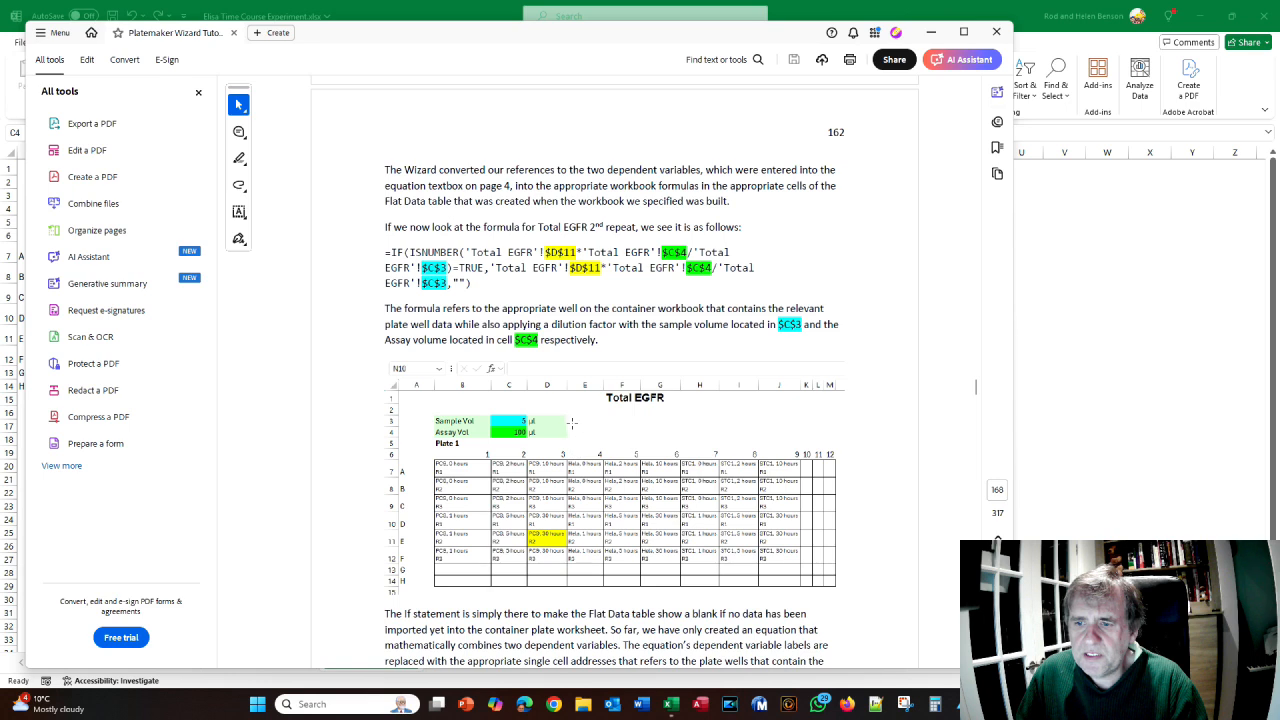
{"action": "scroll", "coordinate": [578, 344], "scroll_direction": "down", "scroll_amount": 3}
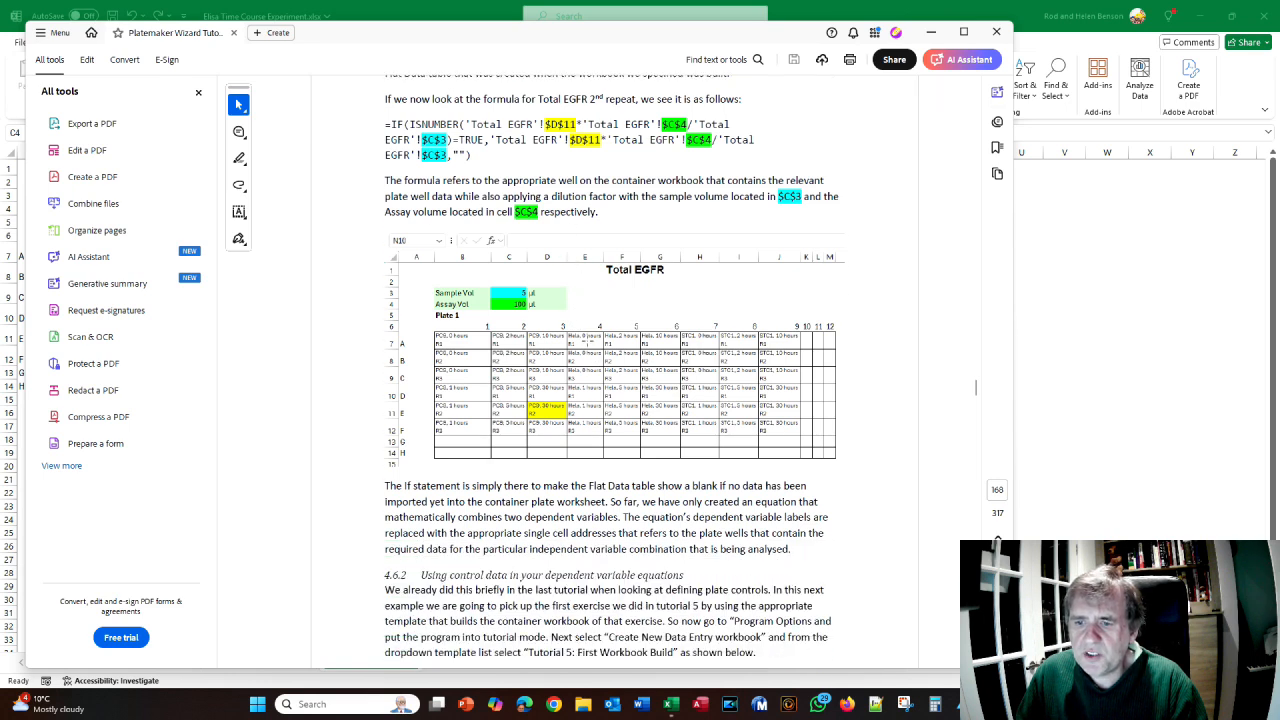
{"action": "scroll", "coordinate": [584, 342], "scroll_direction": "down", "scroll_amount": 2}
{"action": "scroll", "coordinate": [500, 260], "scroll_direction": "up", "scroll_amount": 4}
{"action": "scroll", "coordinate": [406, 174], "scroll_direction": "down", "scroll_amount": 1}
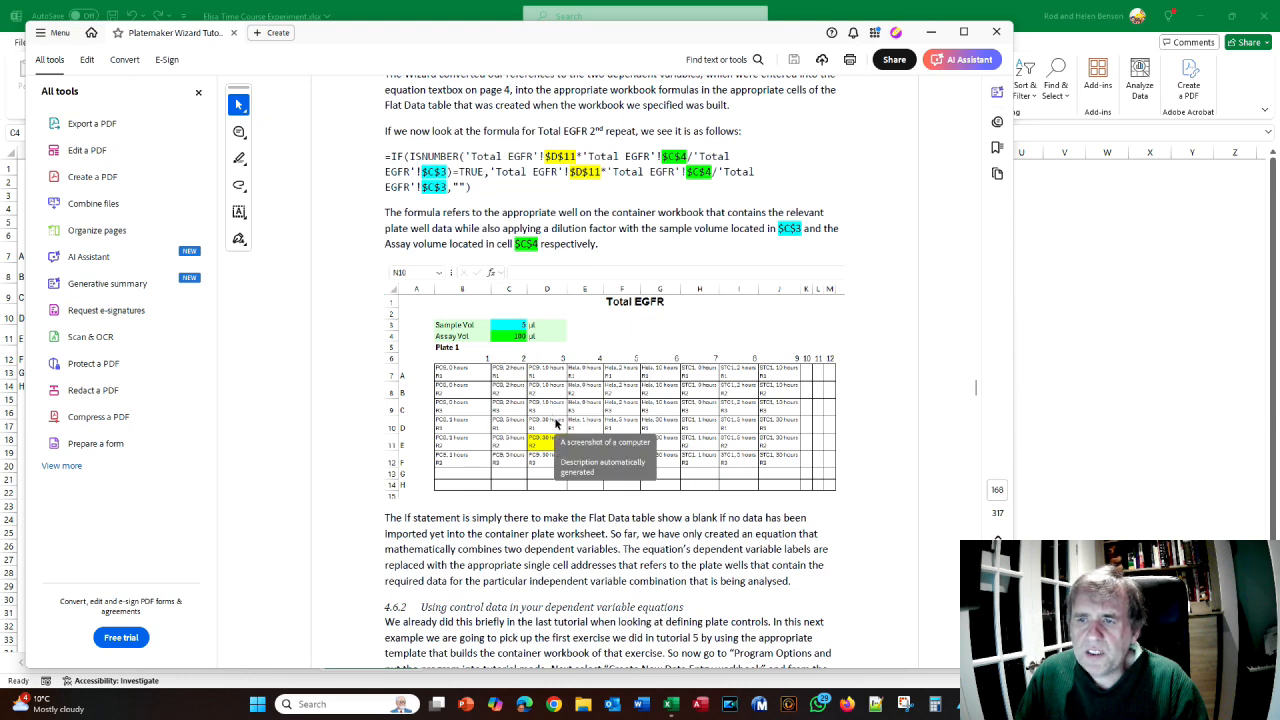
{"action": "left_click", "coordinate": [671, 704]}
{"action": "left_click", "coordinate": [289, 662]}
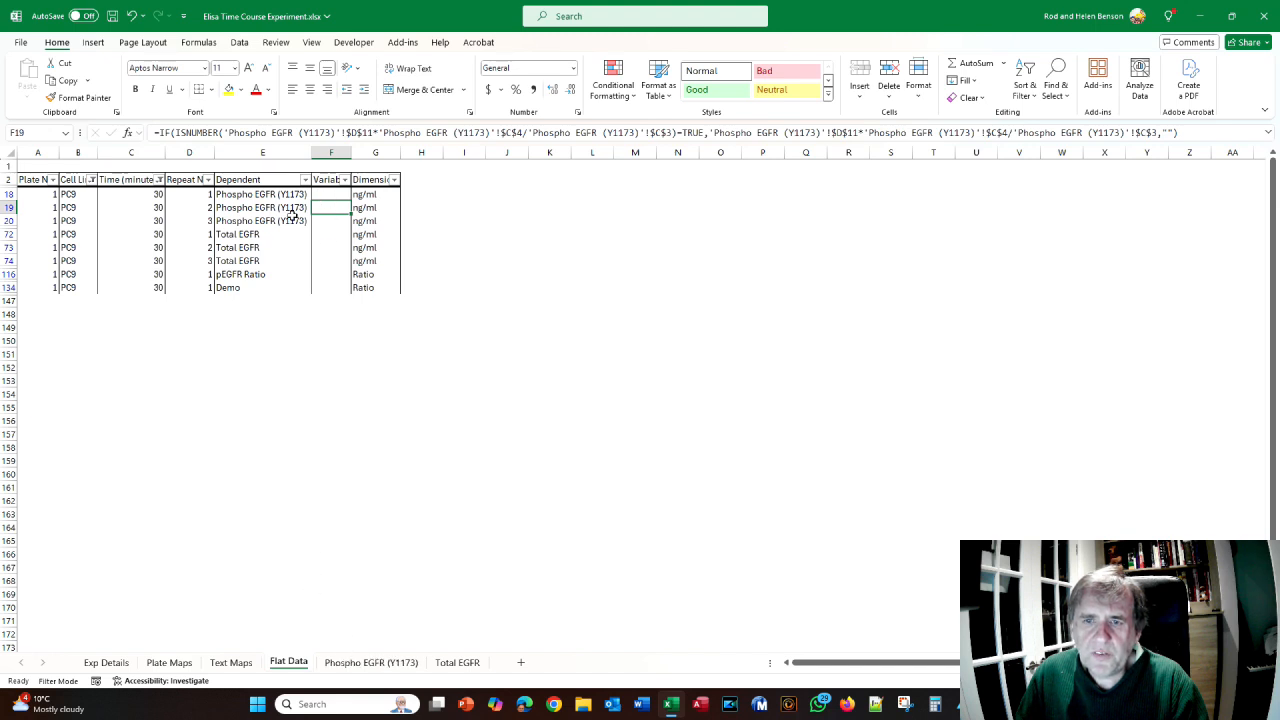
- Enter 20 in well D11 of the Phospho EGFR (Y1173) plate and view Flat Data
{"action": "left_click", "coordinate": [344, 665]}
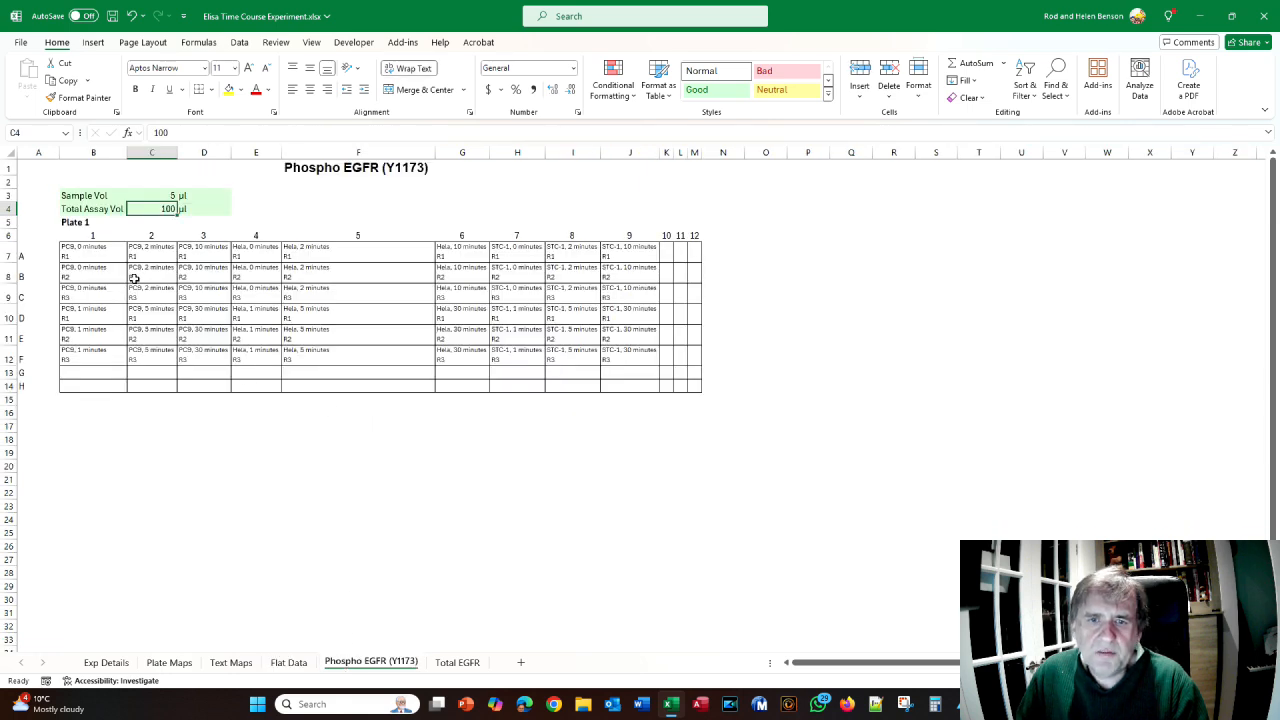
{"action": "left_click", "coordinate": [150, 330]}
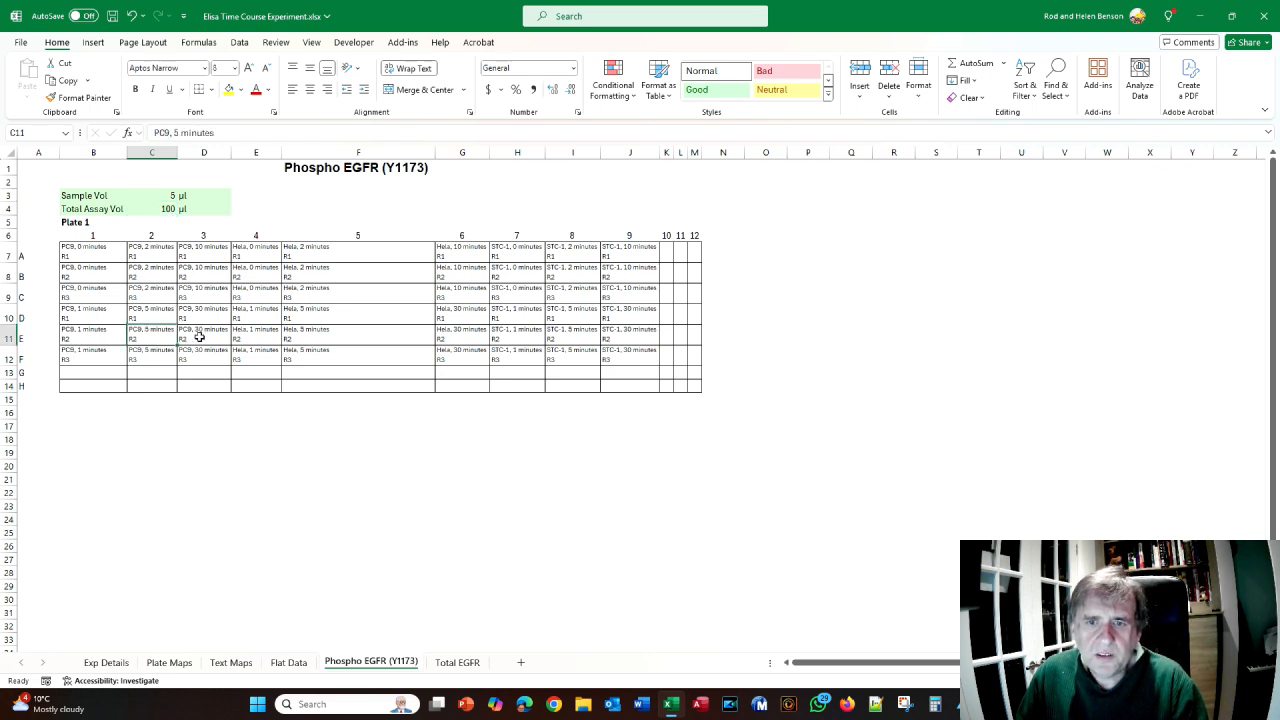
{"action": "left_click", "coordinate": [200, 337]}
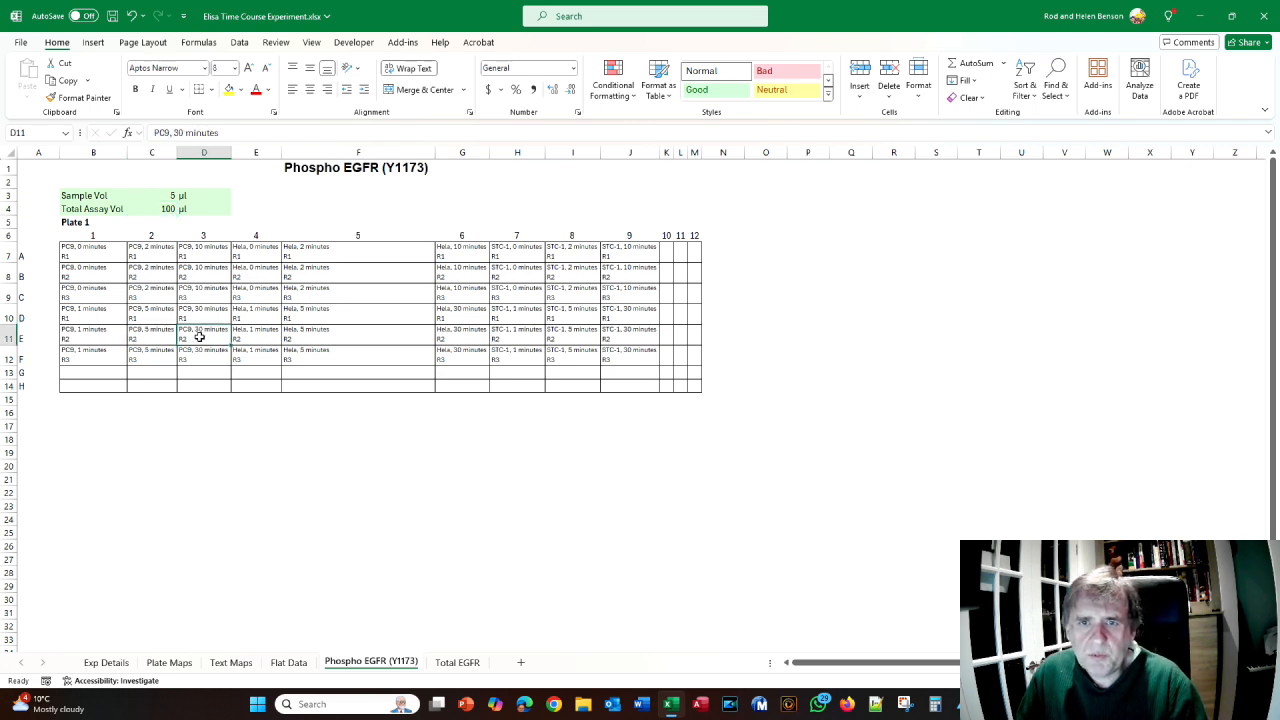
{"action": "type", "text": "20"}
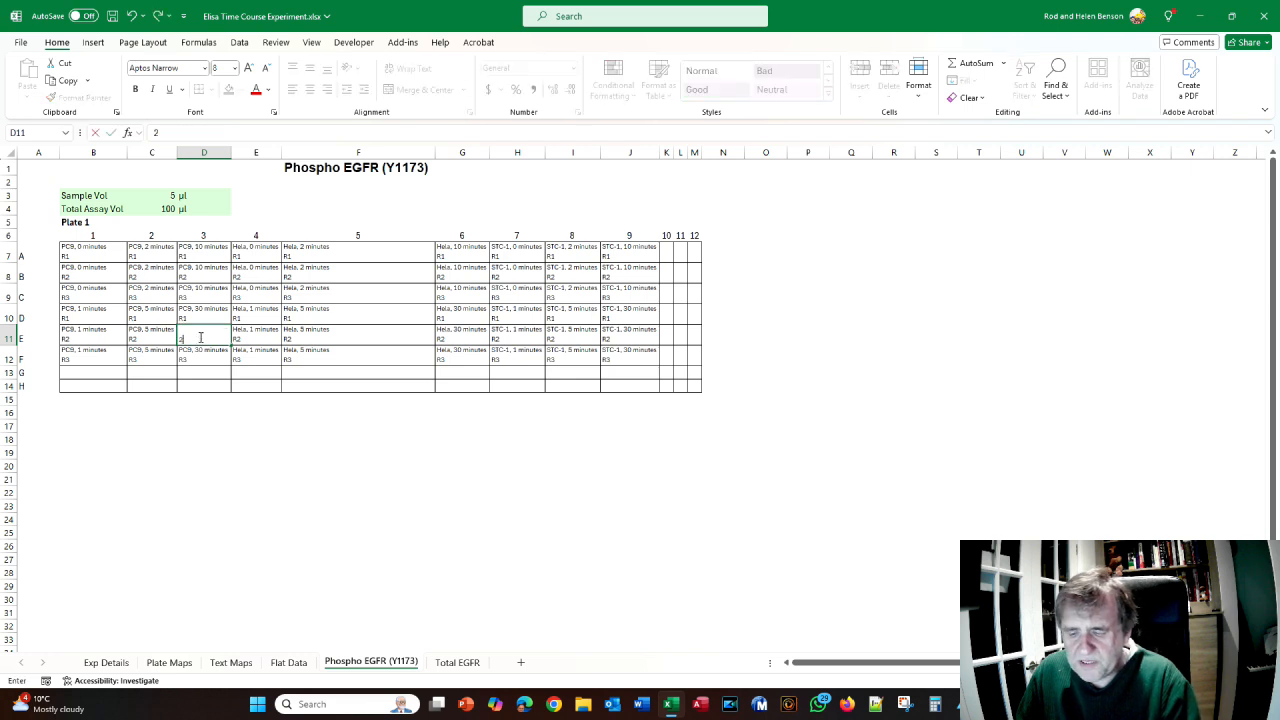
{"action": "left_click", "coordinate": [289, 662]}
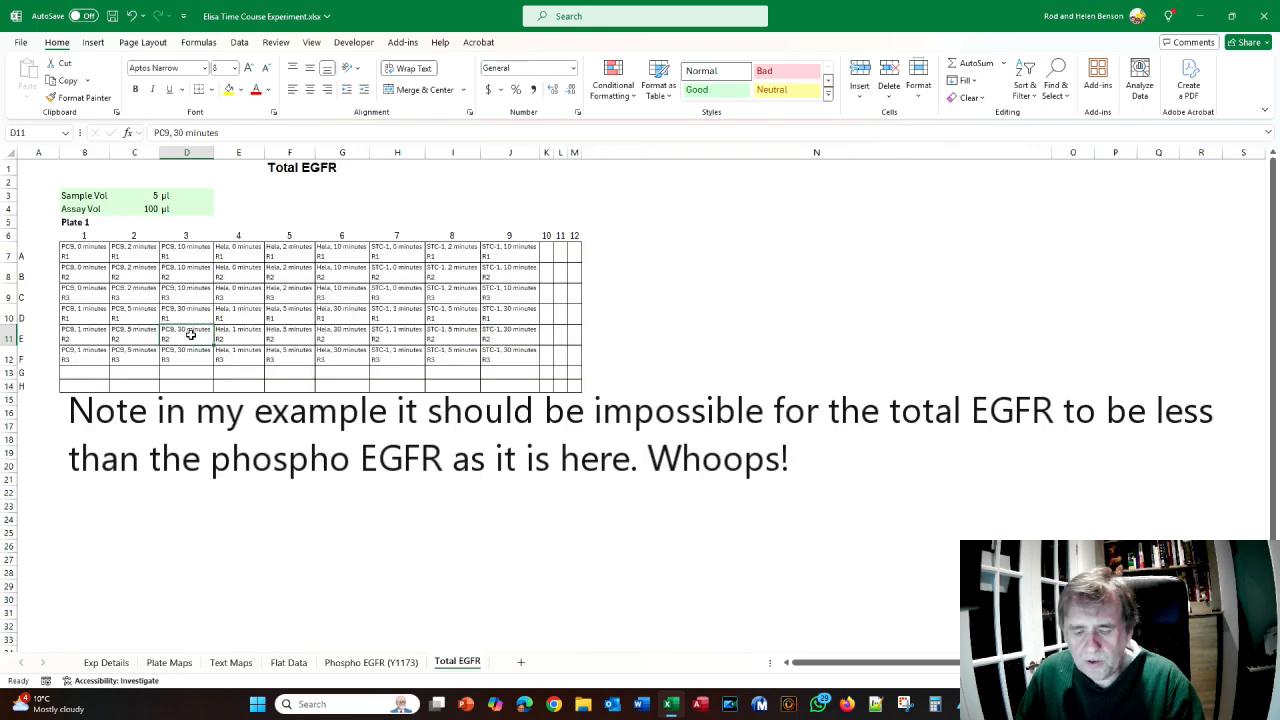
- Enter 12 for Total EGFR well D11 and check Flat Data shows 240, ratio 1.66667, Demo 3.33333
{"action": "type", "text": "12"}
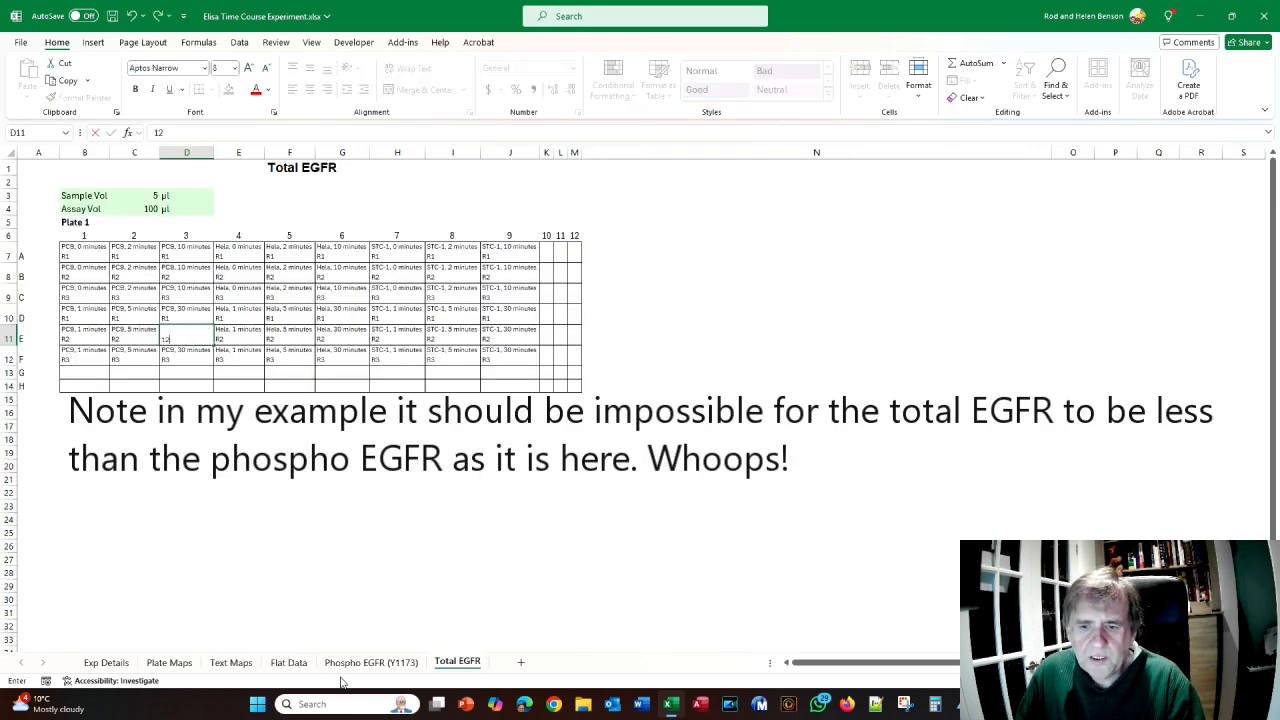
{"action": "left_click", "coordinate": [288, 662]}
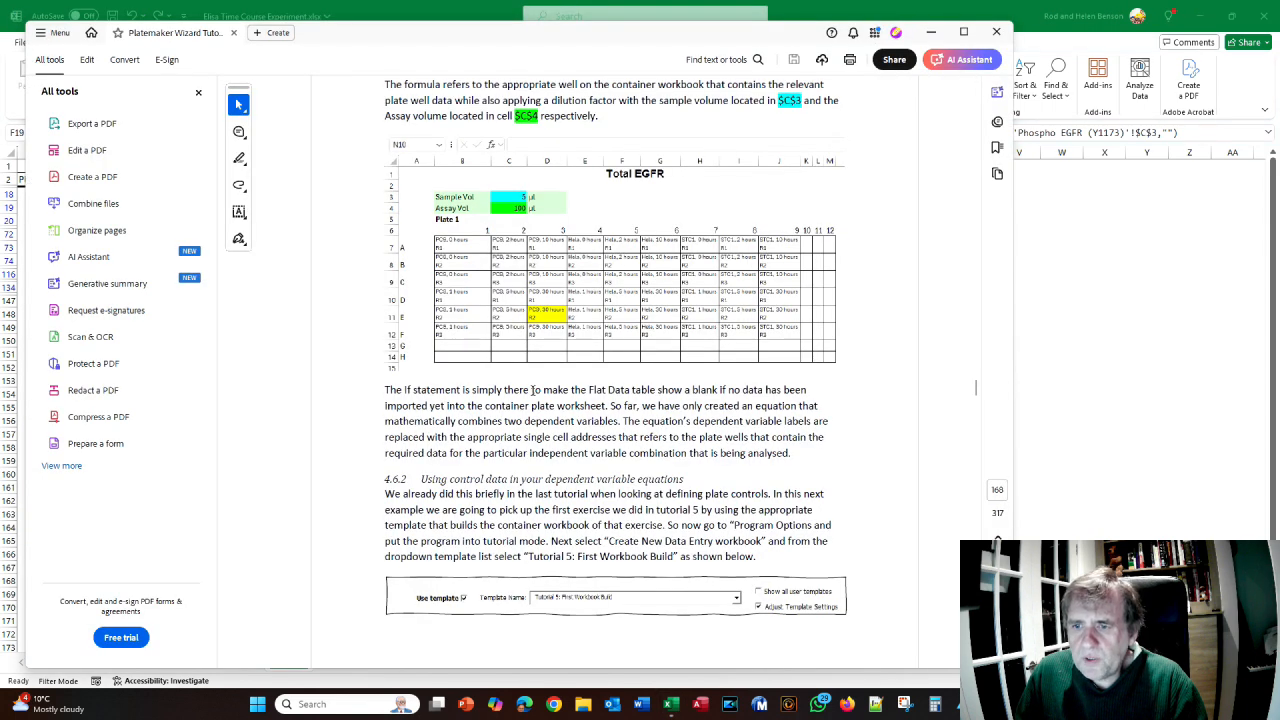
{"action": "scroll", "coordinate": [533, 390], "scroll_direction": "up", "scroll_amount": 3}
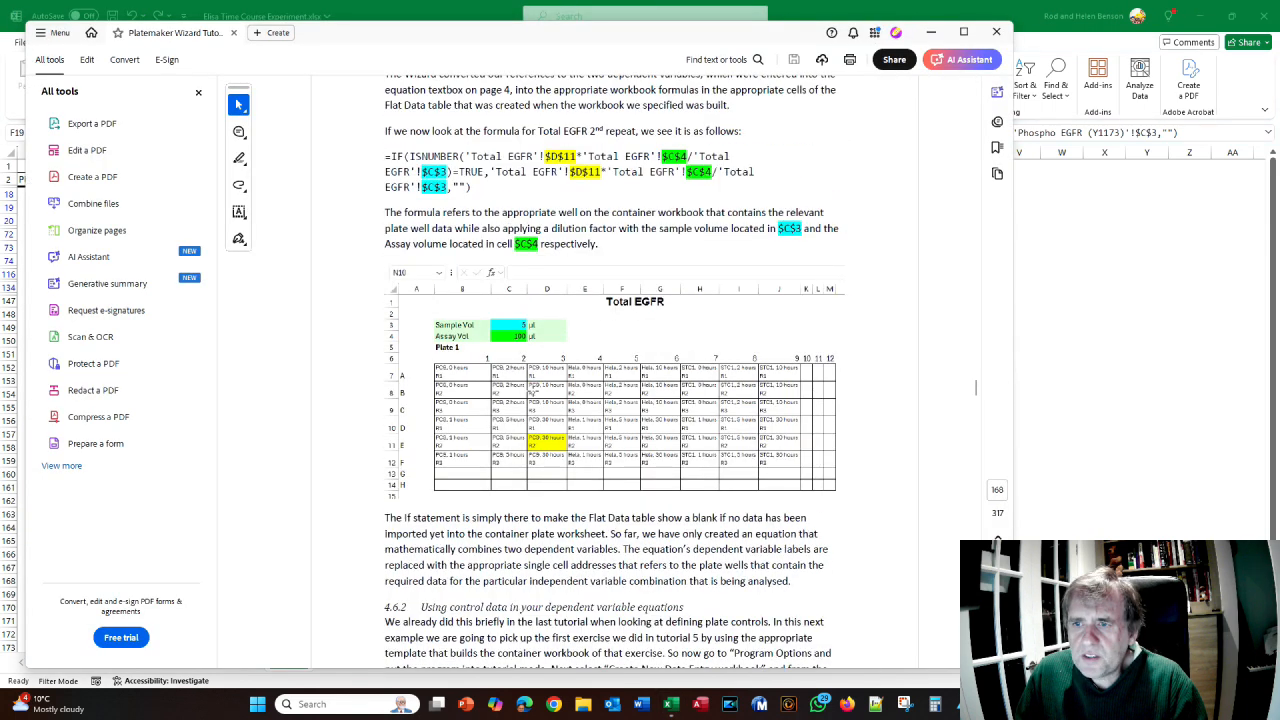
{"action": "scroll", "coordinate": [533, 390], "scroll_direction": "down", "scroll_amount": 4}
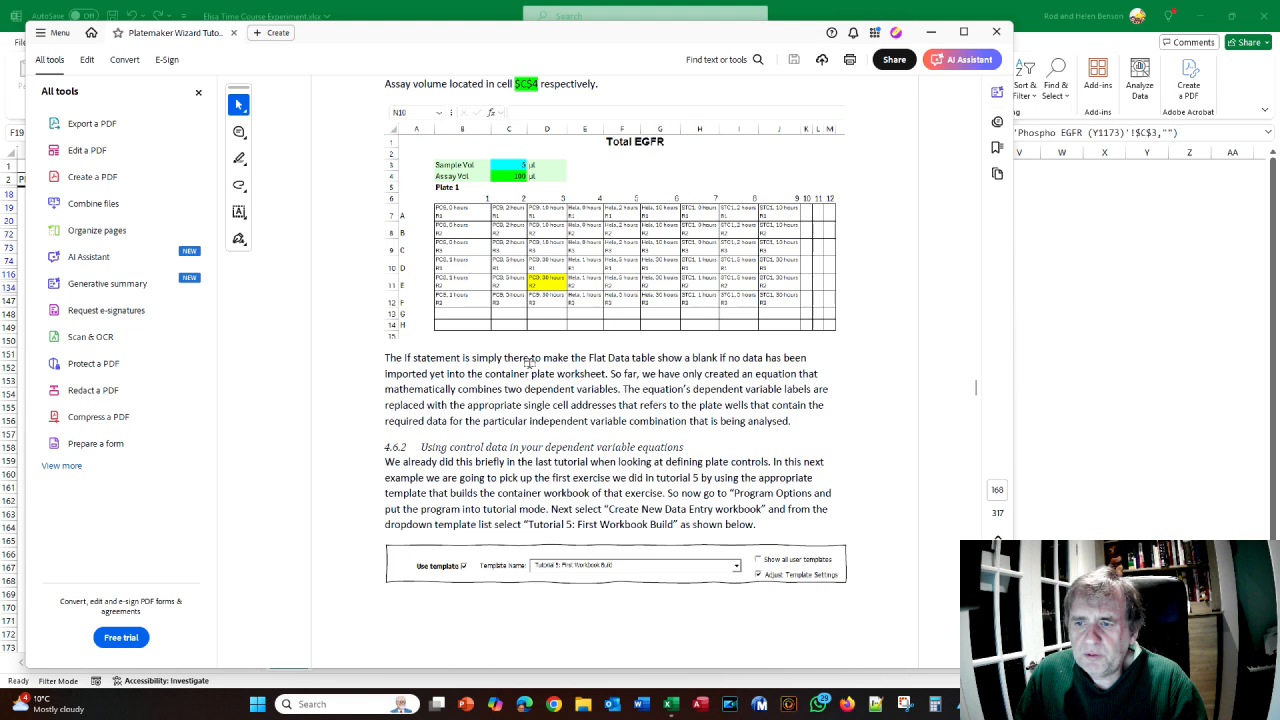
- Return from the manual's section 4.6.2 on control data to the Excel workbook
{"action": "key", "text": "alt+Tab"}
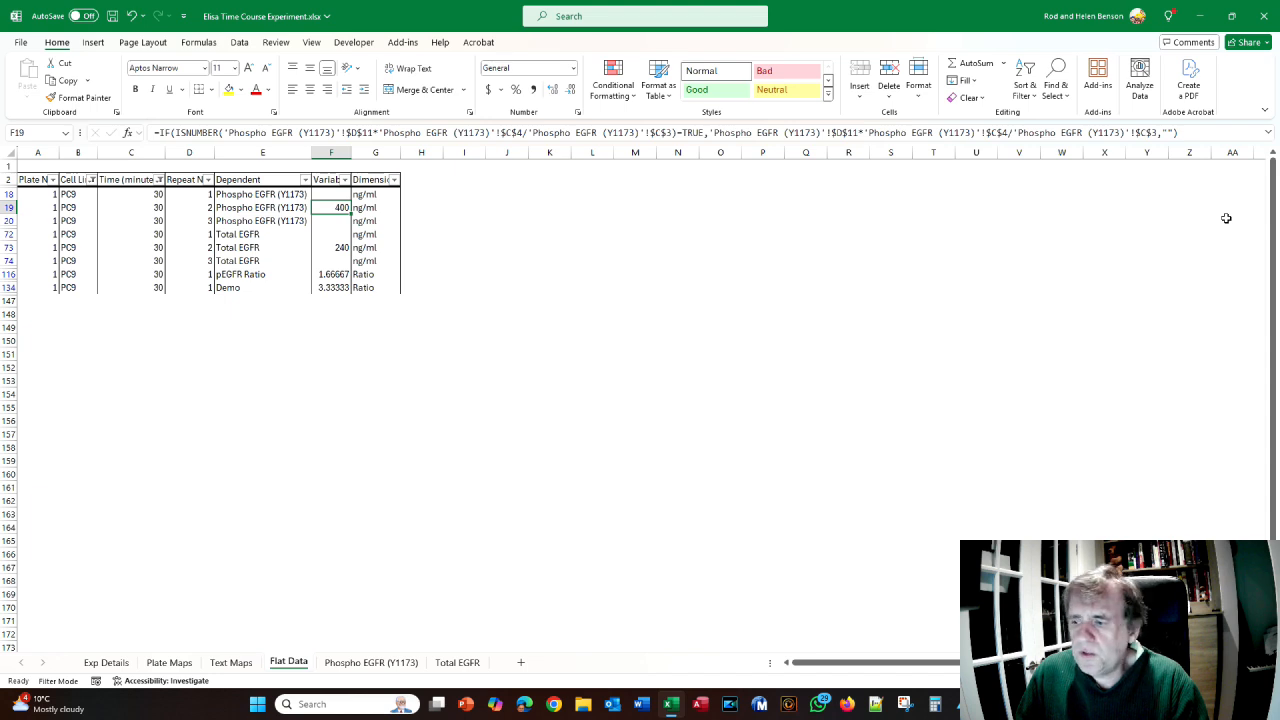
- Close the workbook, saving its changes, and restart Excel
{"action": "left_click", "coordinate": [1267, 14]}
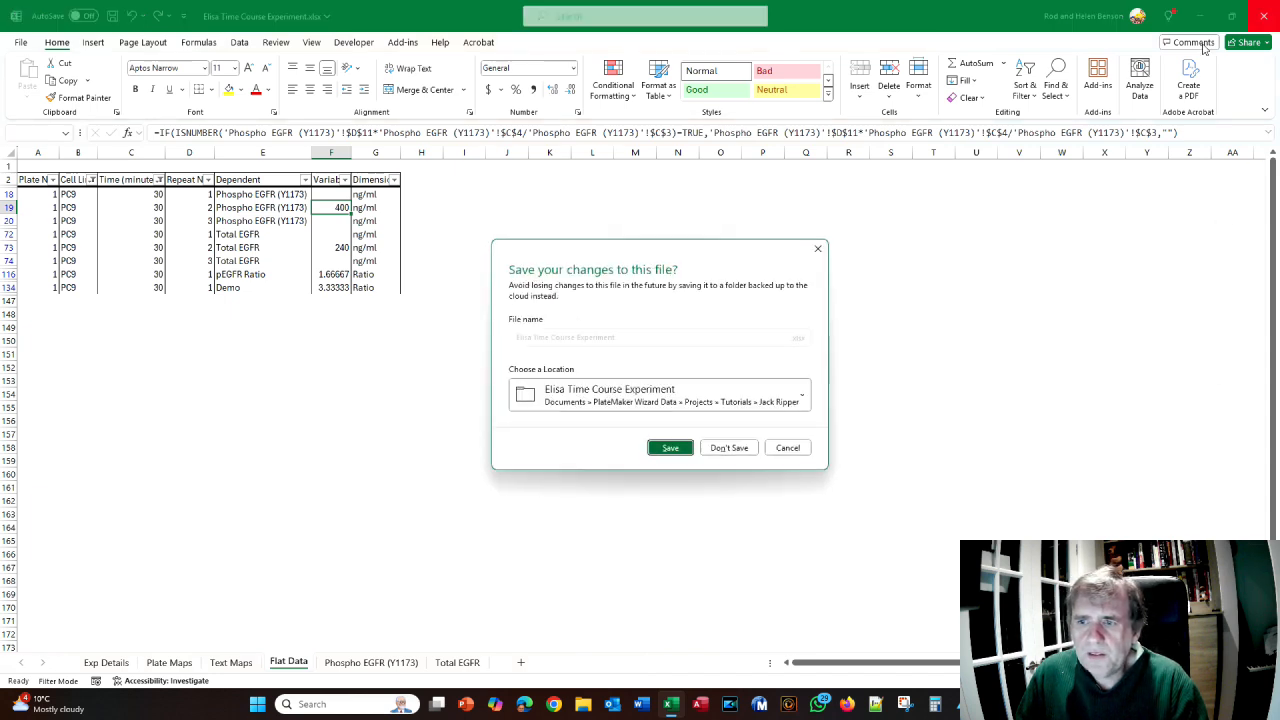
{"action": "left_click", "coordinate": [668, 448]}
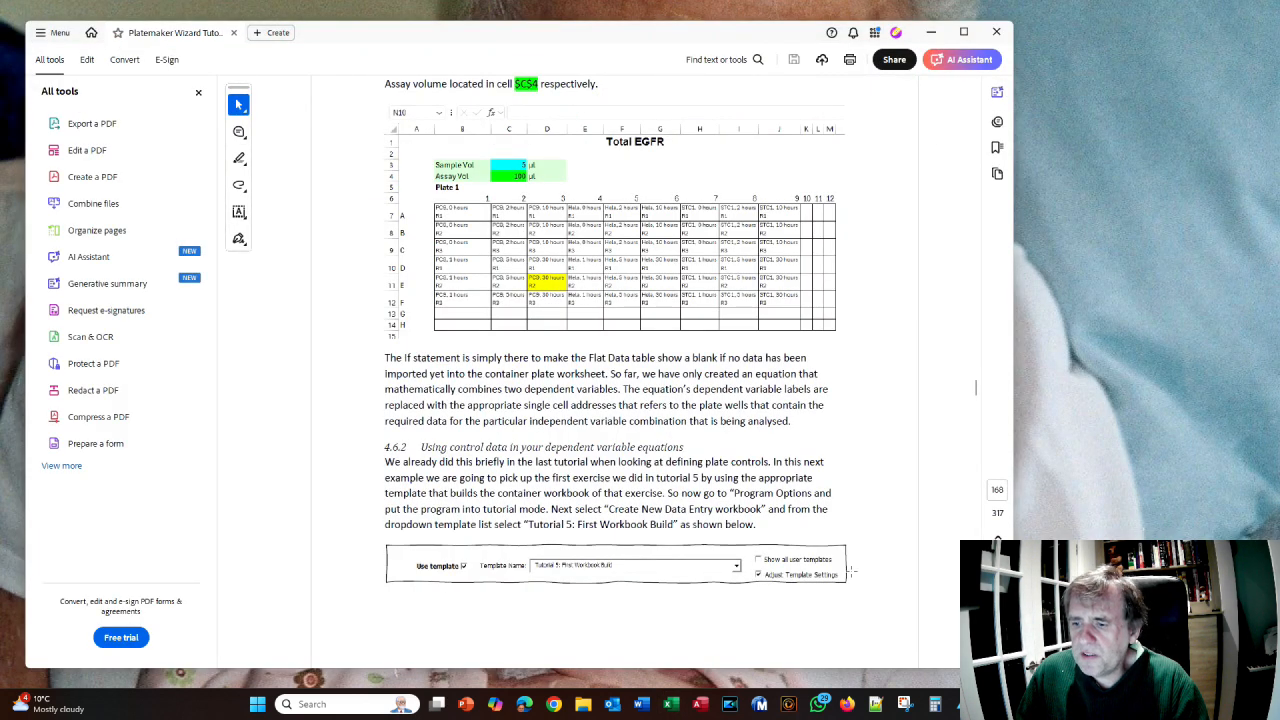
{"action": "left_click", "coordinate": [676, 708]}
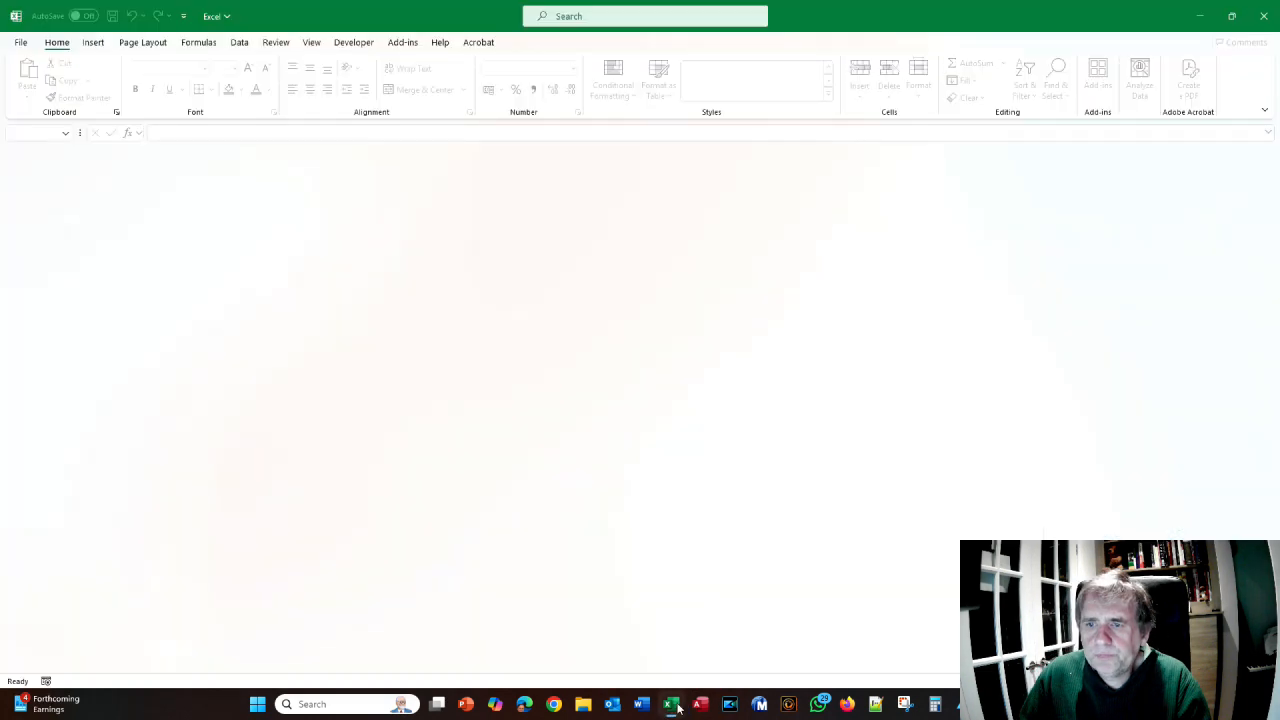
- Open the Experiment Register database from the PlateMaker add-in menu, accepting the security warning
{"action": "left_click", "coordinate": [402, 42]}
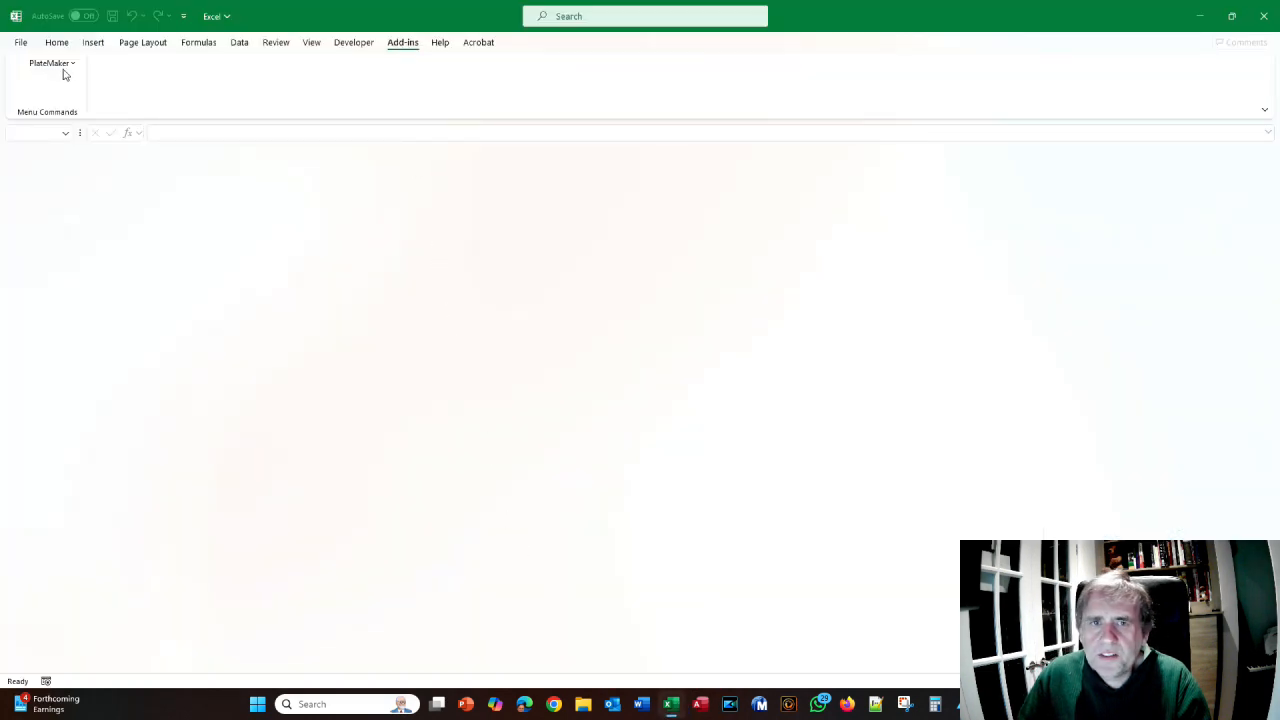
{"action": "left_click", "coordinate": [52, 63]}
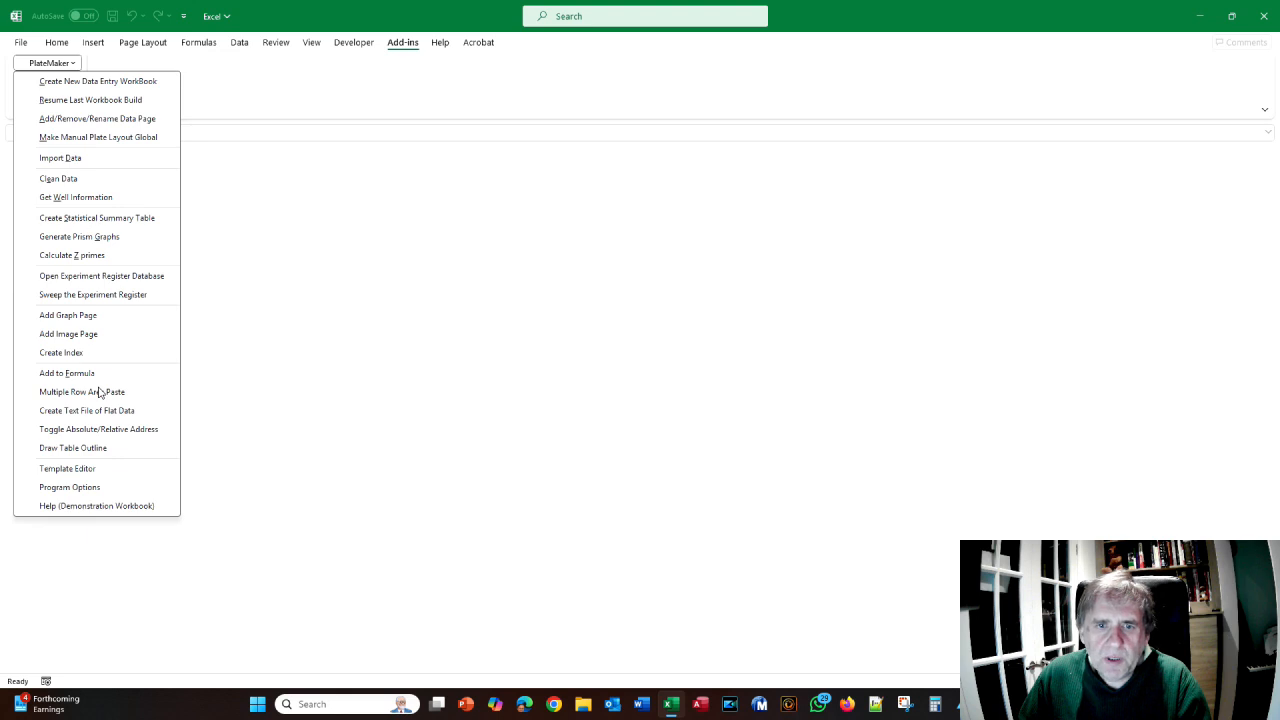
{"action": "left_click", "coordinate": [100, 280]}
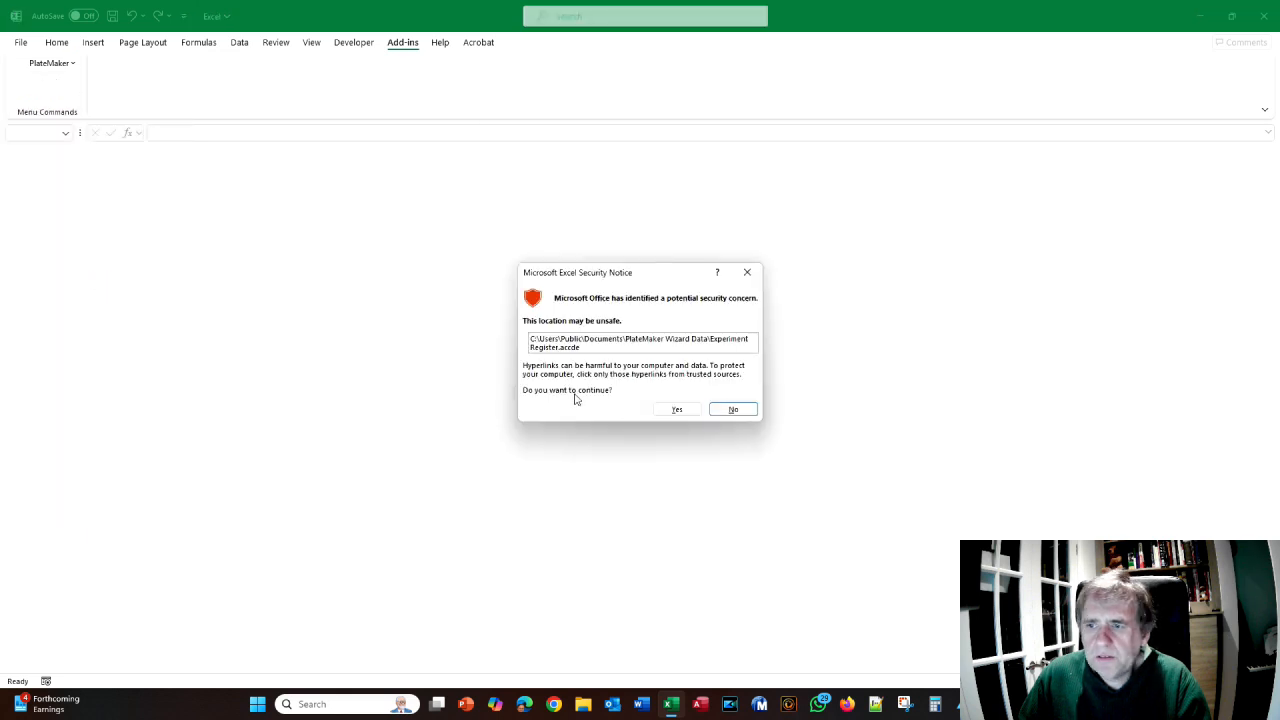
{"action": "left_click", "coordinate": [677, 409]}
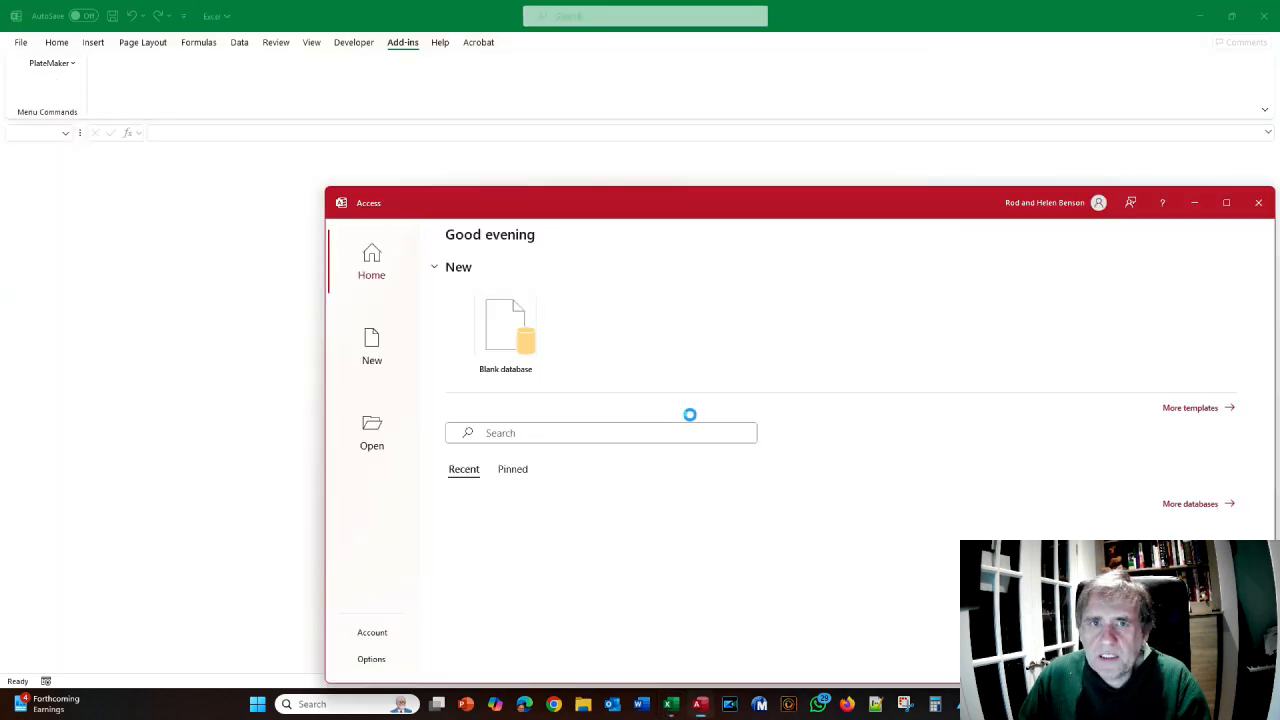
- Go to the Tutorials project record and open its Elisa Time Course Experiment workbook record
{"action": "left_click", "coordinate": [818, 521]}
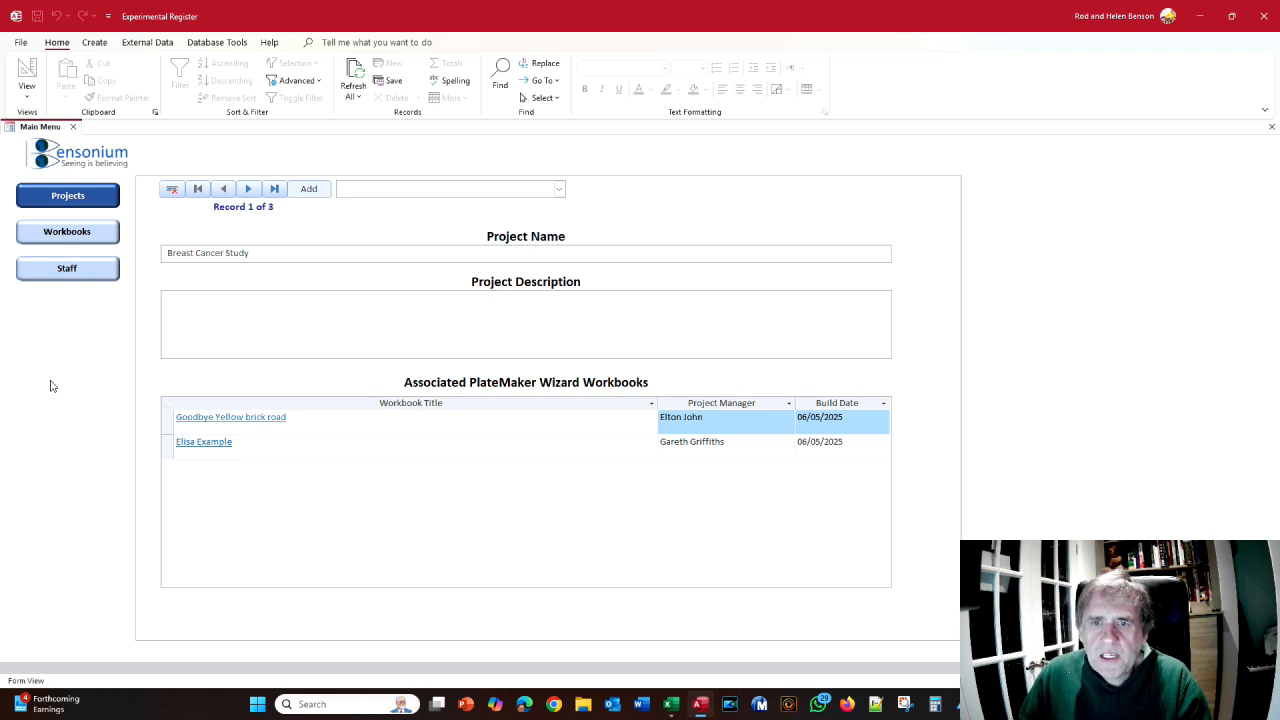
{"action": "left_click", "coordinate": [66, 268]}
{"action": "left_click", "coordinate": [68, 196]}
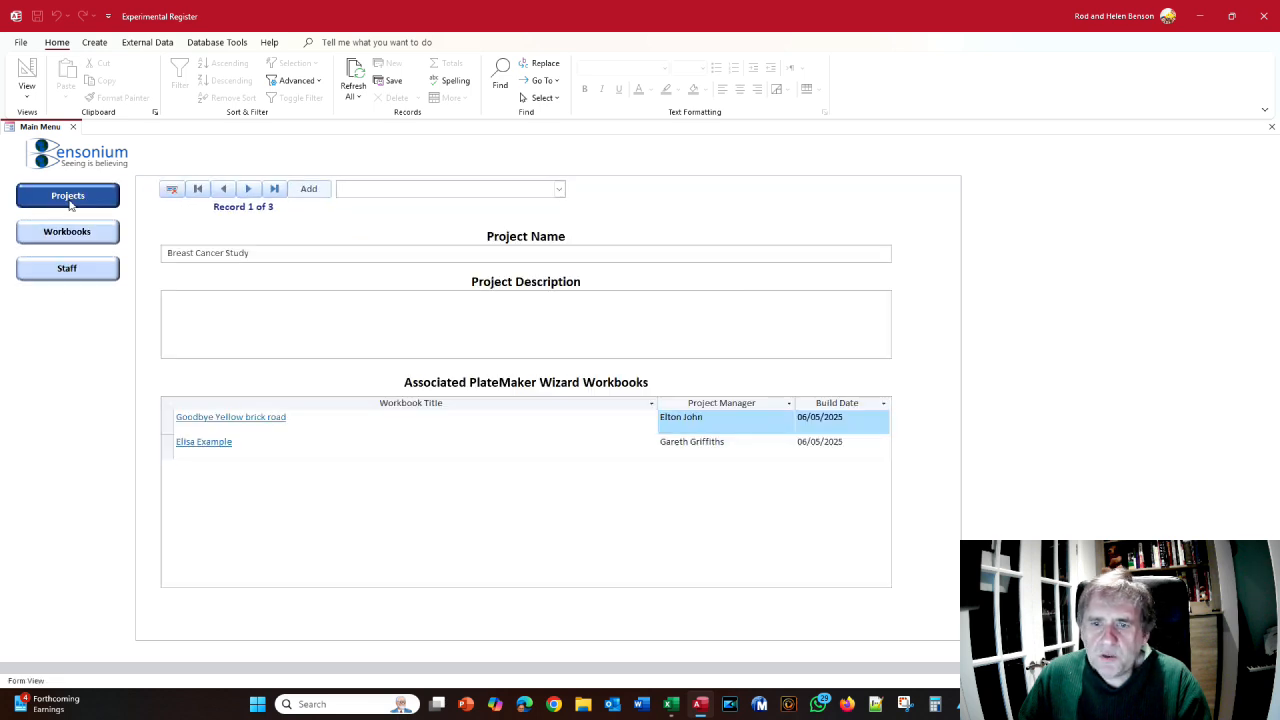
{"action": "left_click", "coordinate": [248, 189]}
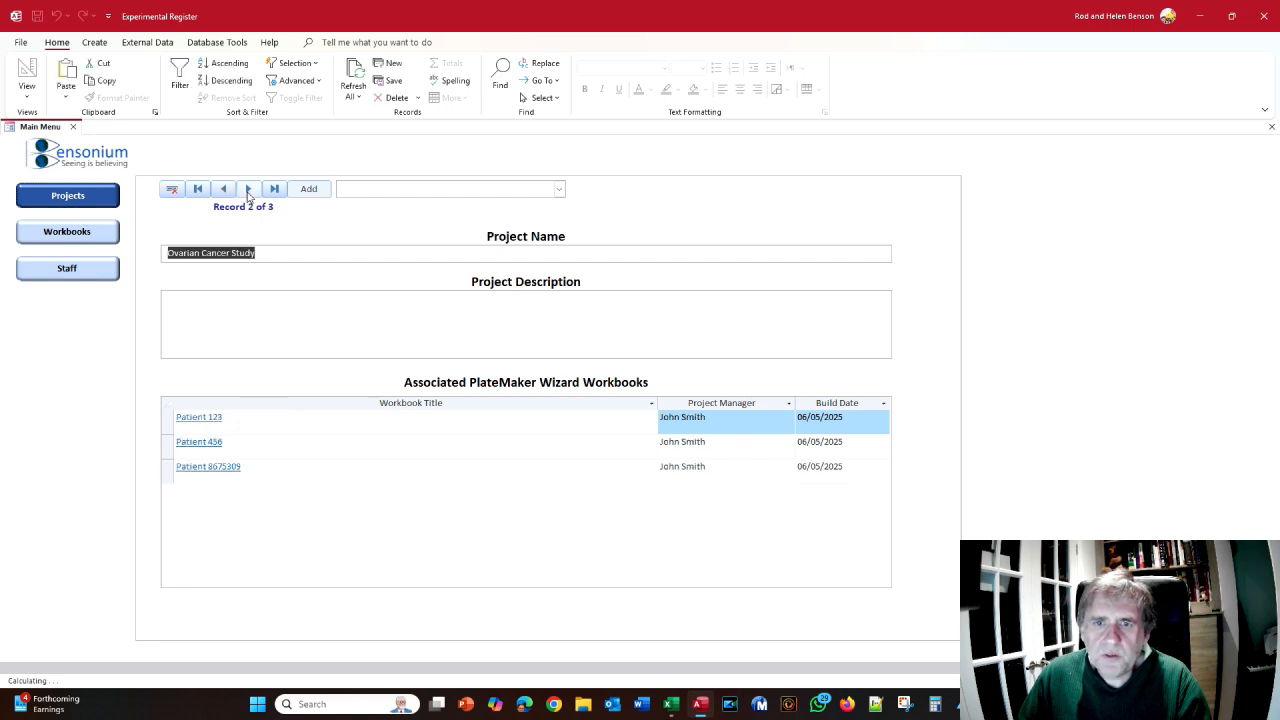
{"action": "left_click", "coordinate": [248, 189]}
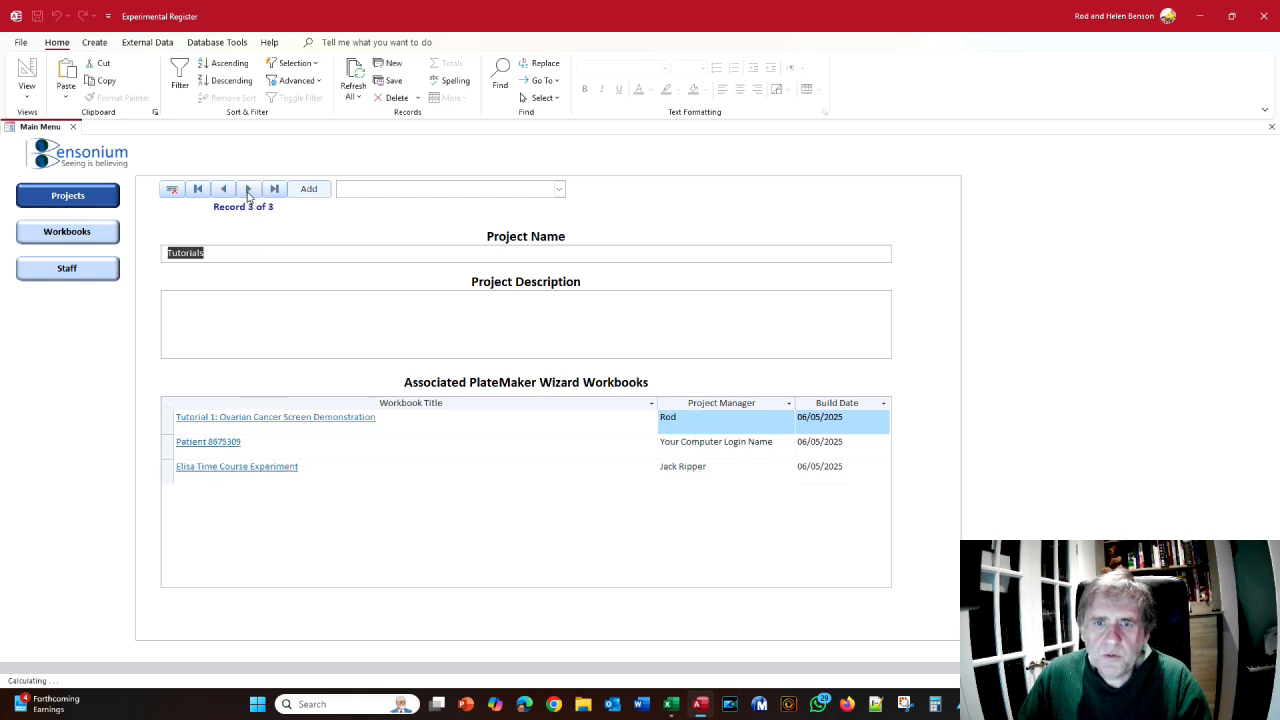
{"action": "left_click", "coordinate": [229, 467]}
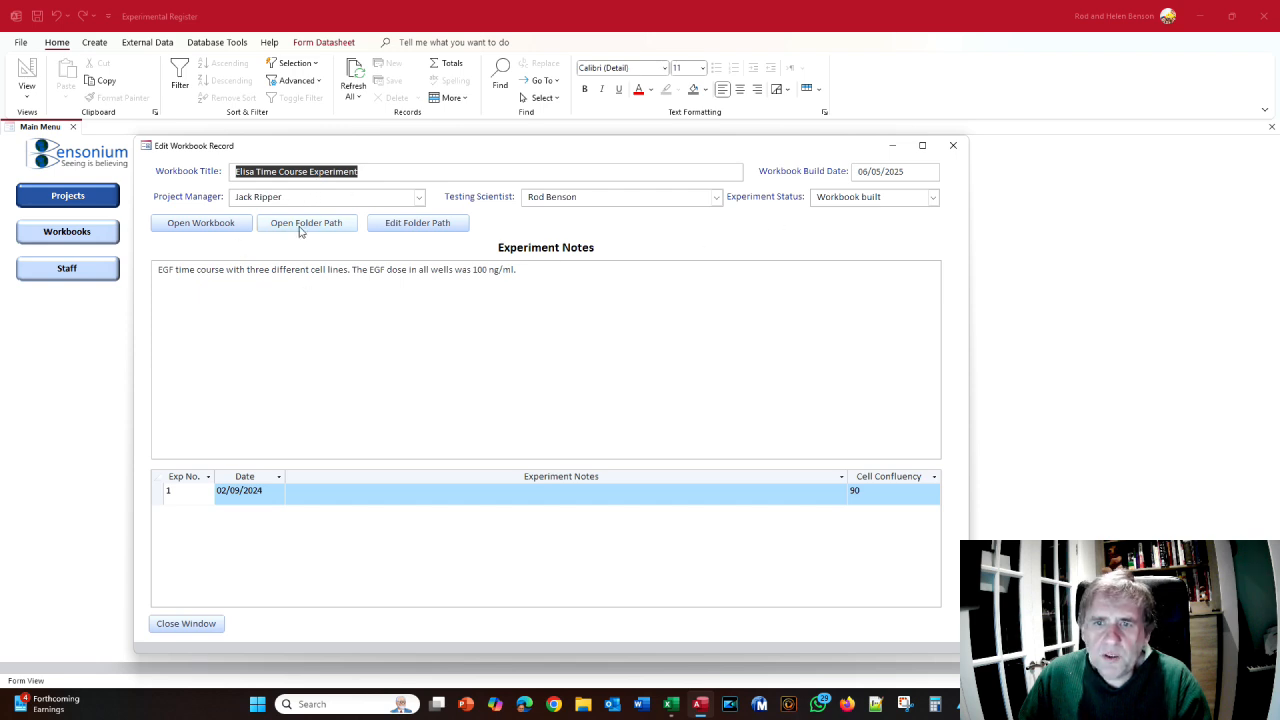
- Open the Elisa Time Course Experiment workbook, view Exp Details and Plate Maps, close it, and show its folder
{"action": "left_click", "coordinate": [219, 229]}
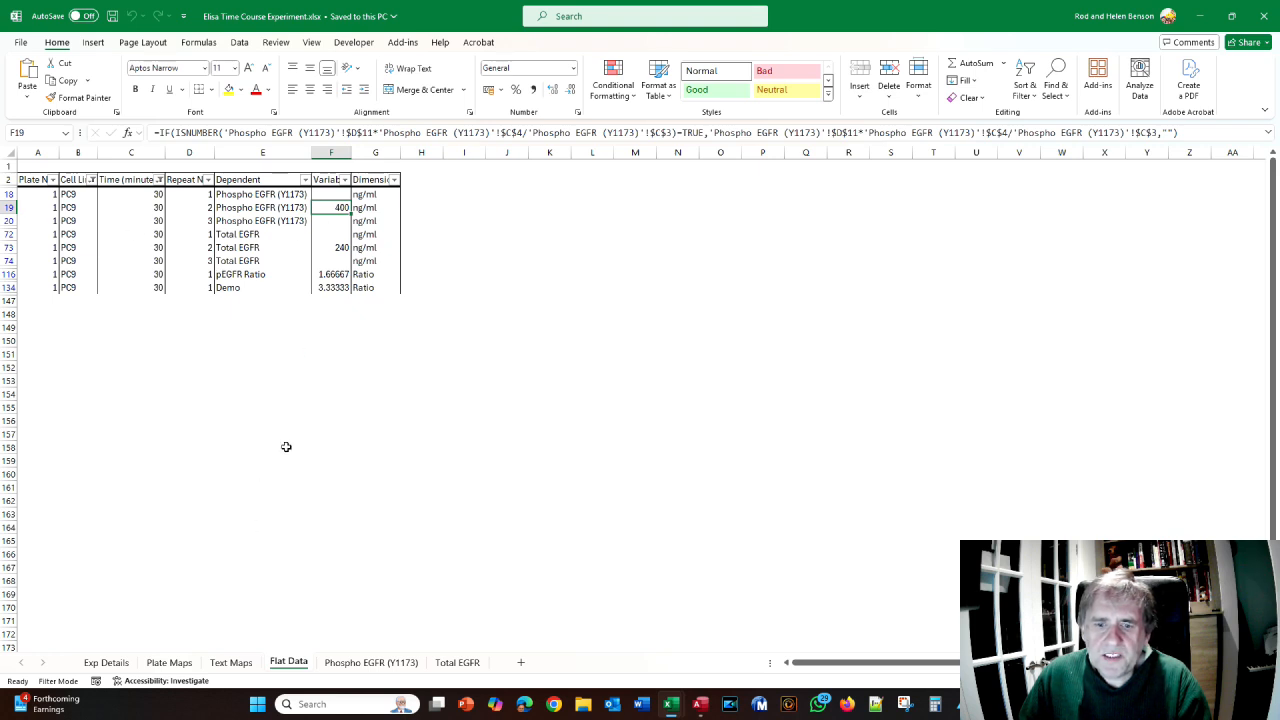
{"action": "left_click", "coordinate": [105, 664]}
{"action": "left_click", "coordinate": [165, 663]}
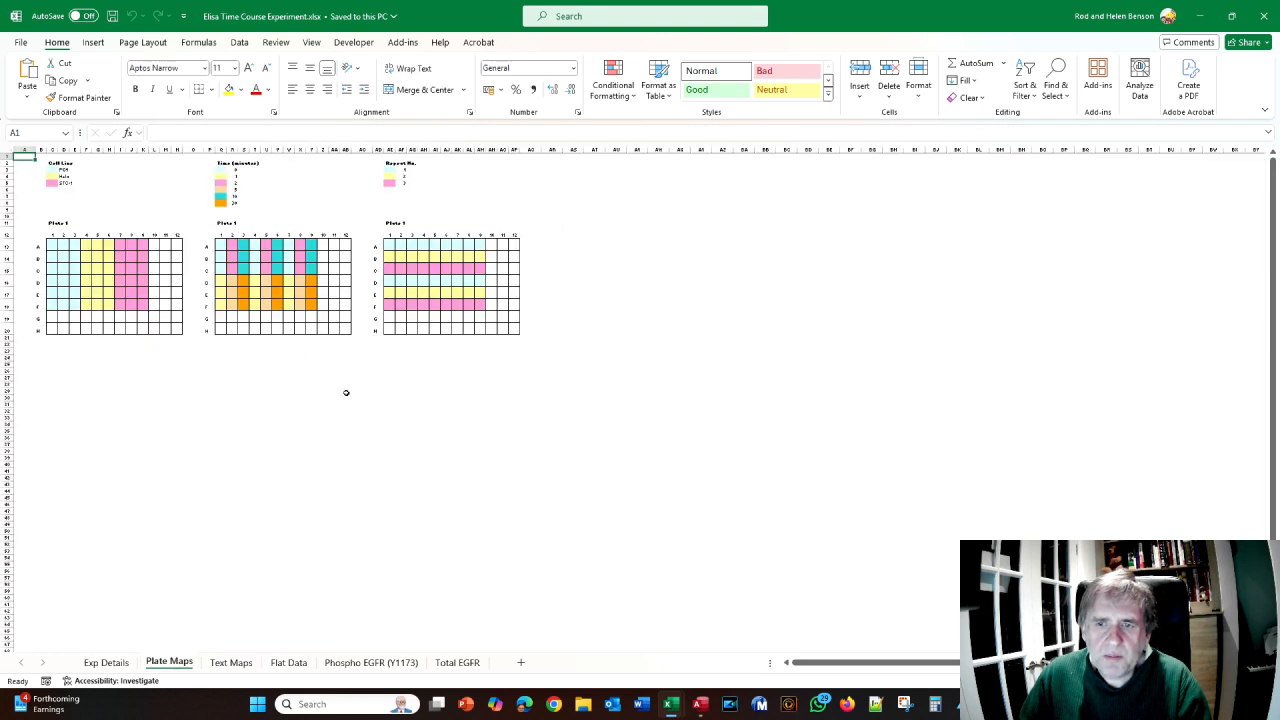
{"action": "left_click", "coordinate": [1265, 16]}
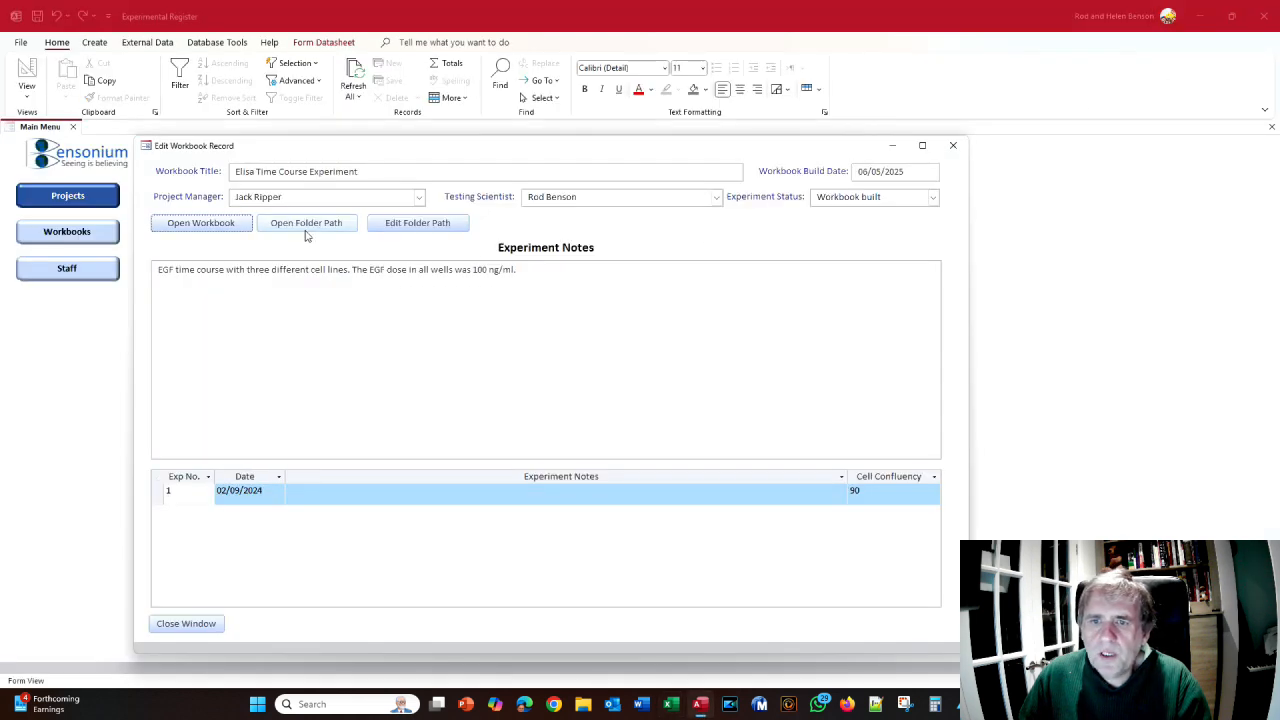
{"action": "left_click", "coordinate": [306, 224]}
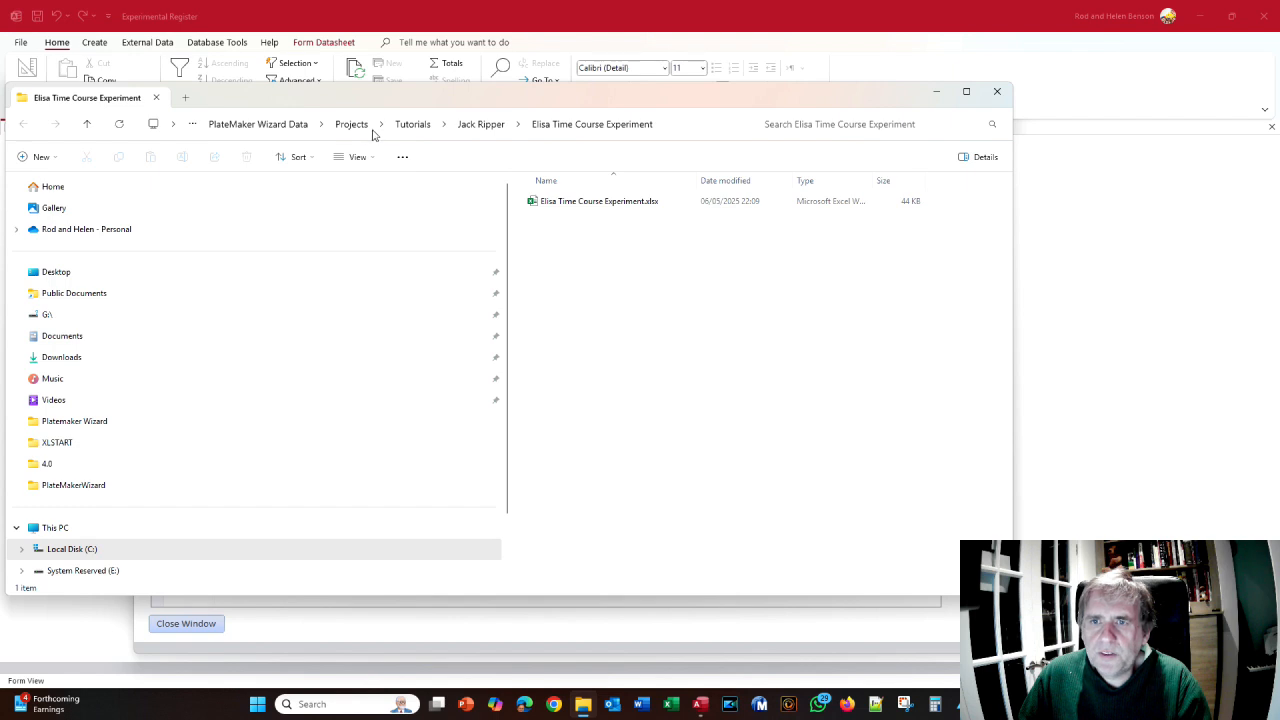
- Navigate up to Documents and back down through Projects and Tutorials to the Elisa Time Course Experiment folder
{"action": "left_click", "coordinate": [297, 127]}
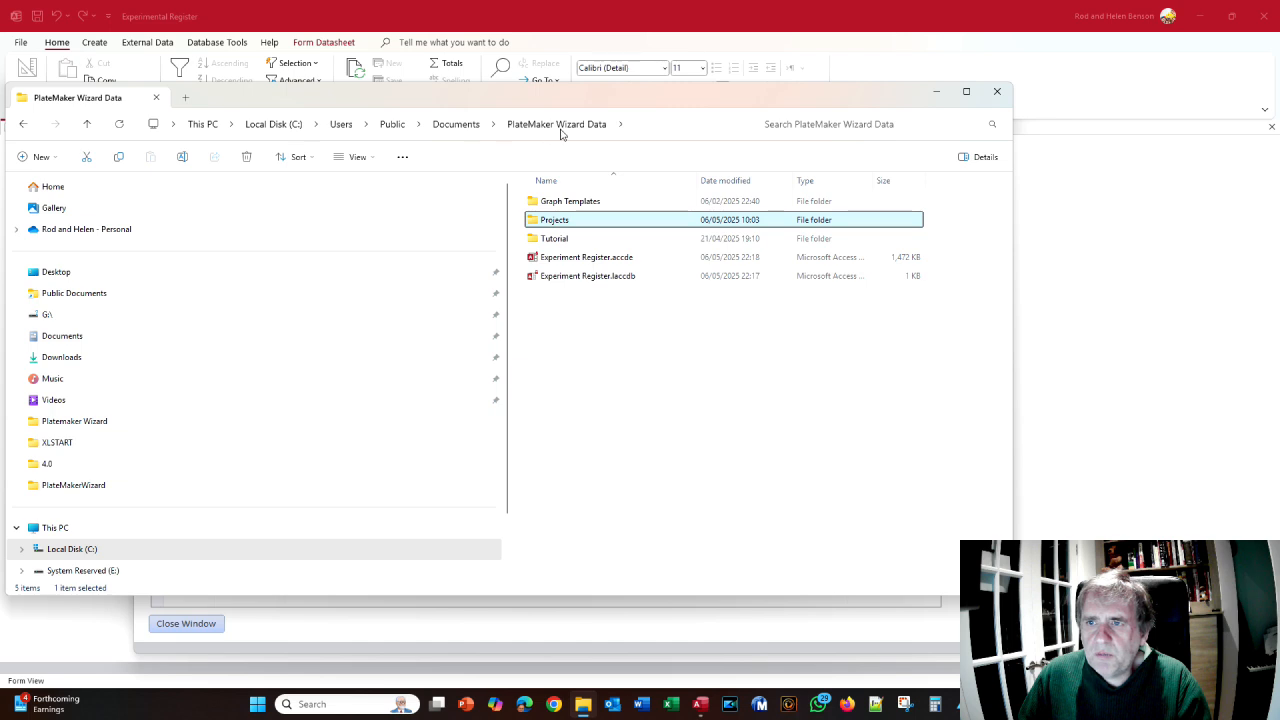
{"action": "left_click", "coordinate": [464, 126]}
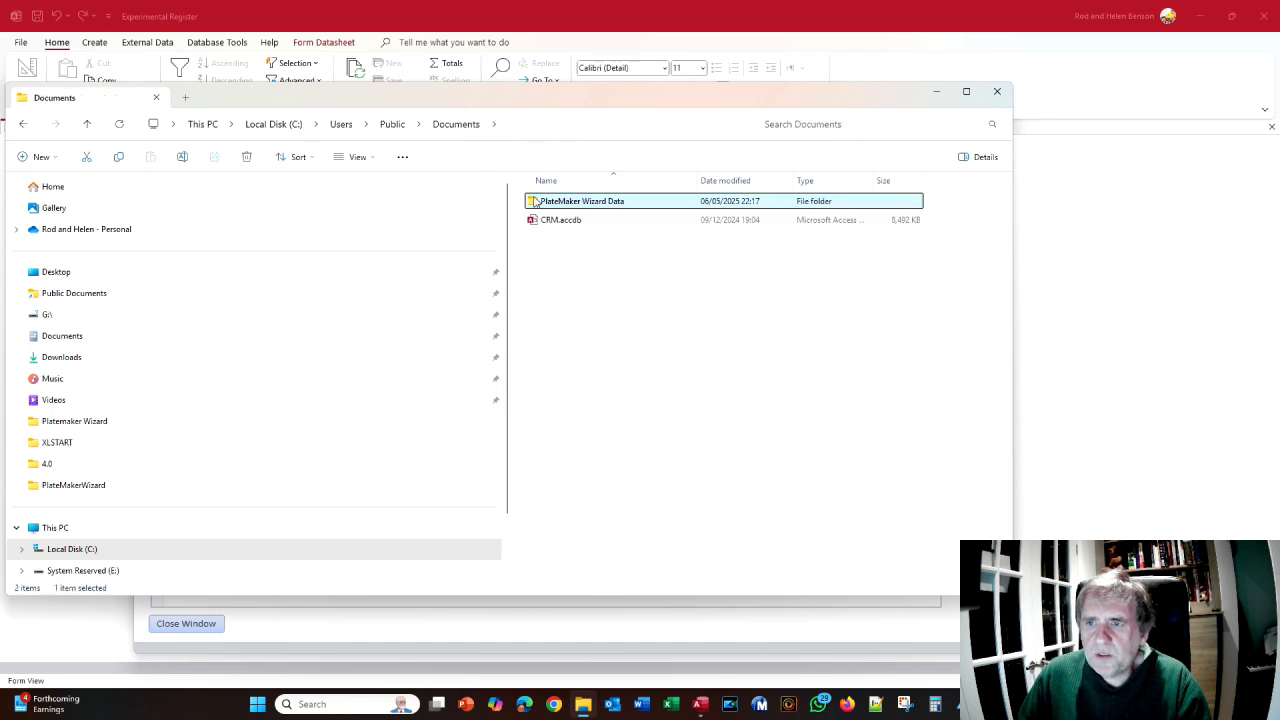
{"action": "double_click", "coordinate": [540, 203]}
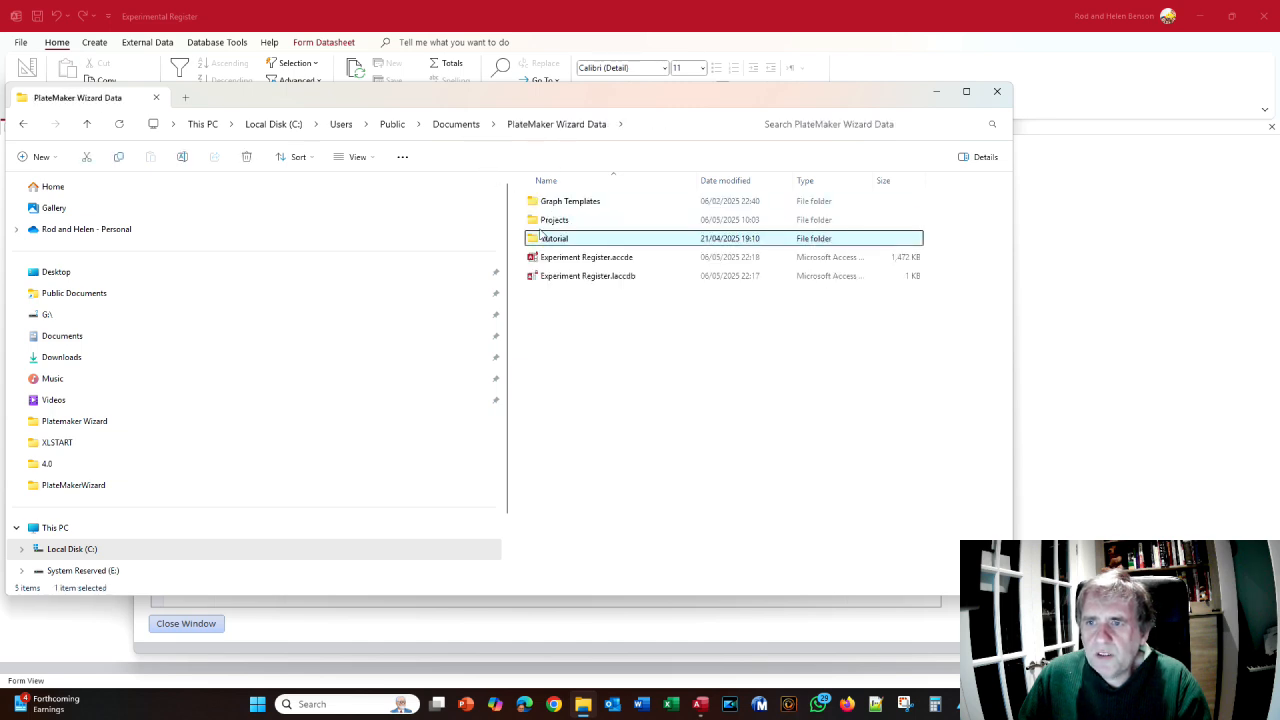
{"action": "double_click", "coordinate": [550, 220]}
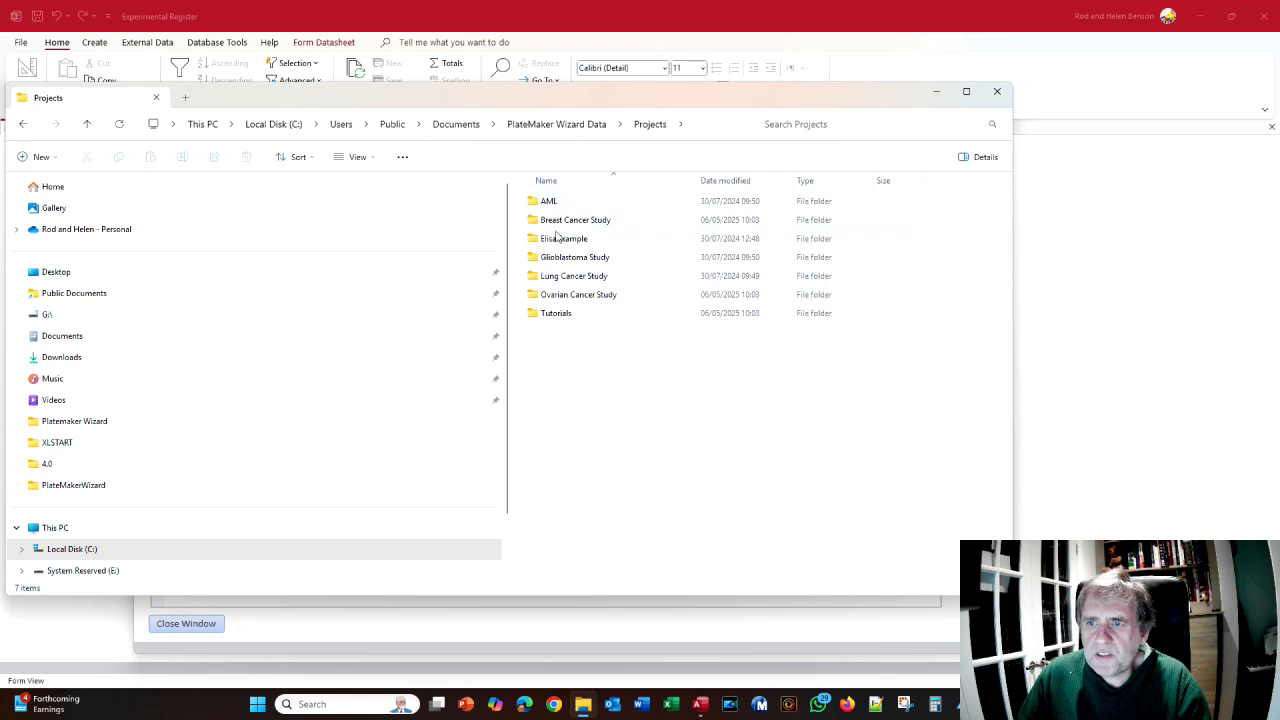
{"action": "double_click", "coordinate": [556, 314]}
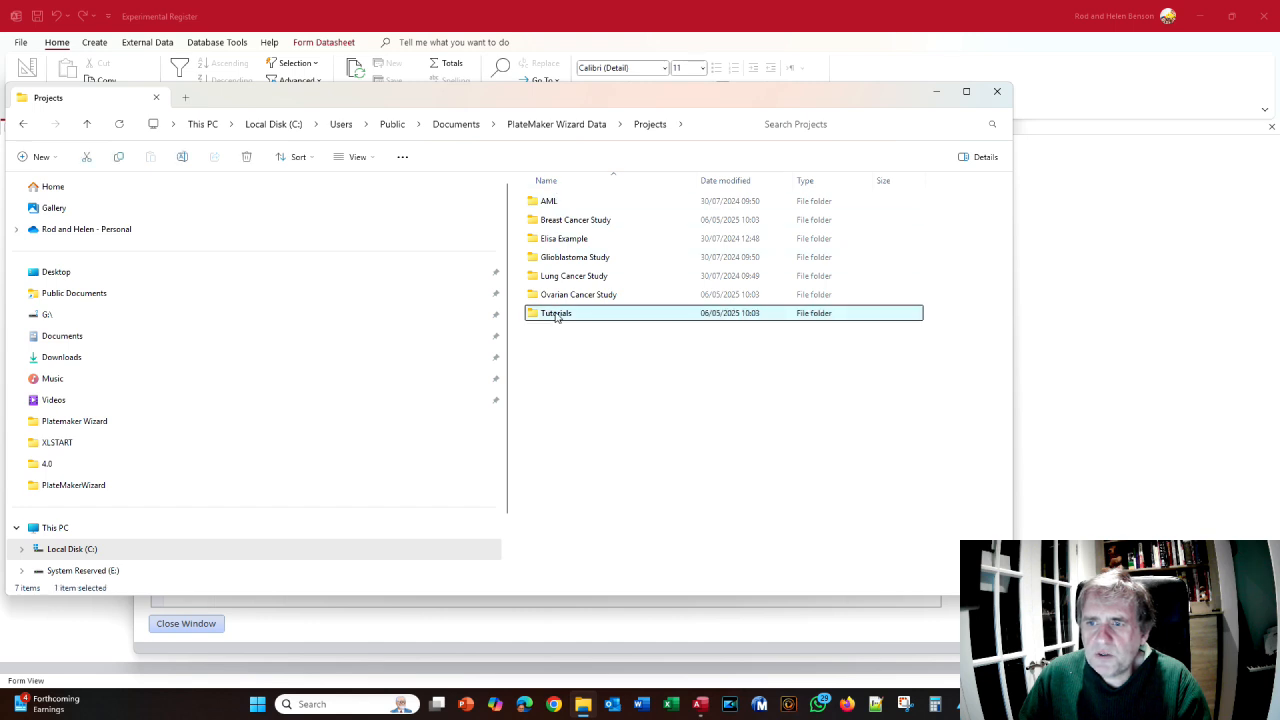
{"action": "double_click", "coordinate": [550, 222]}
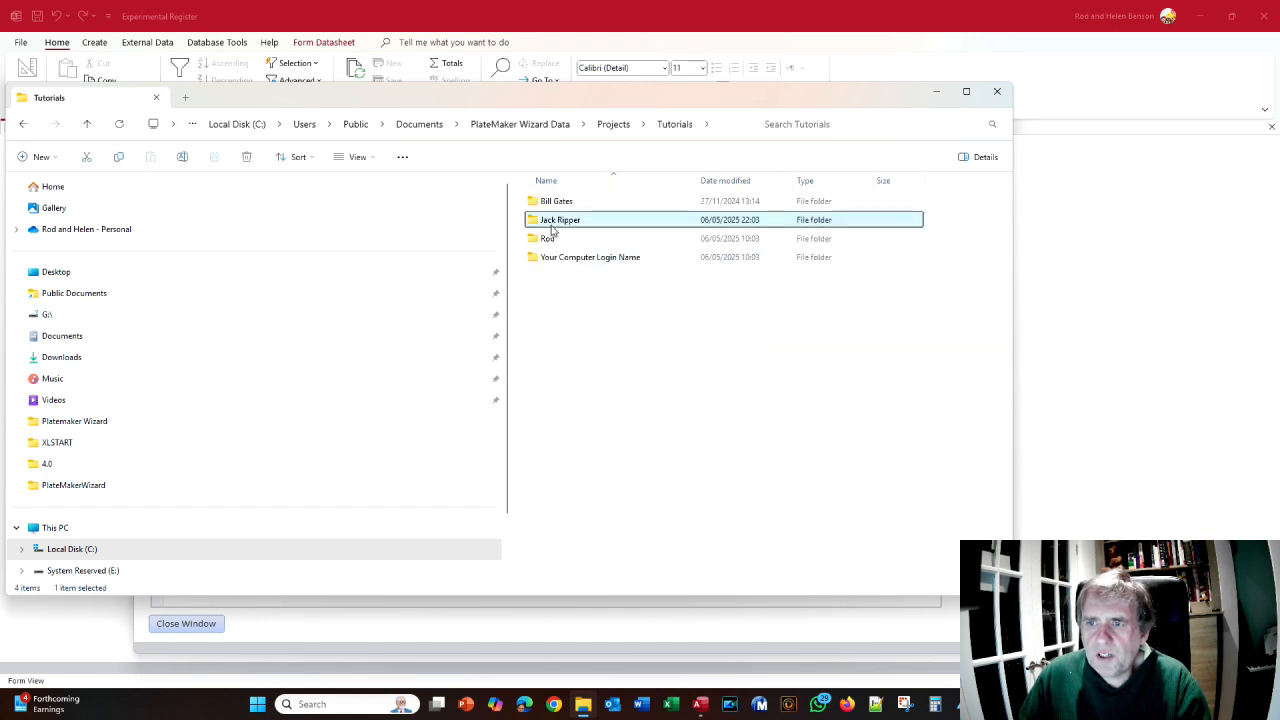
{"action": "double_click", "coordinate": [553, 209]}
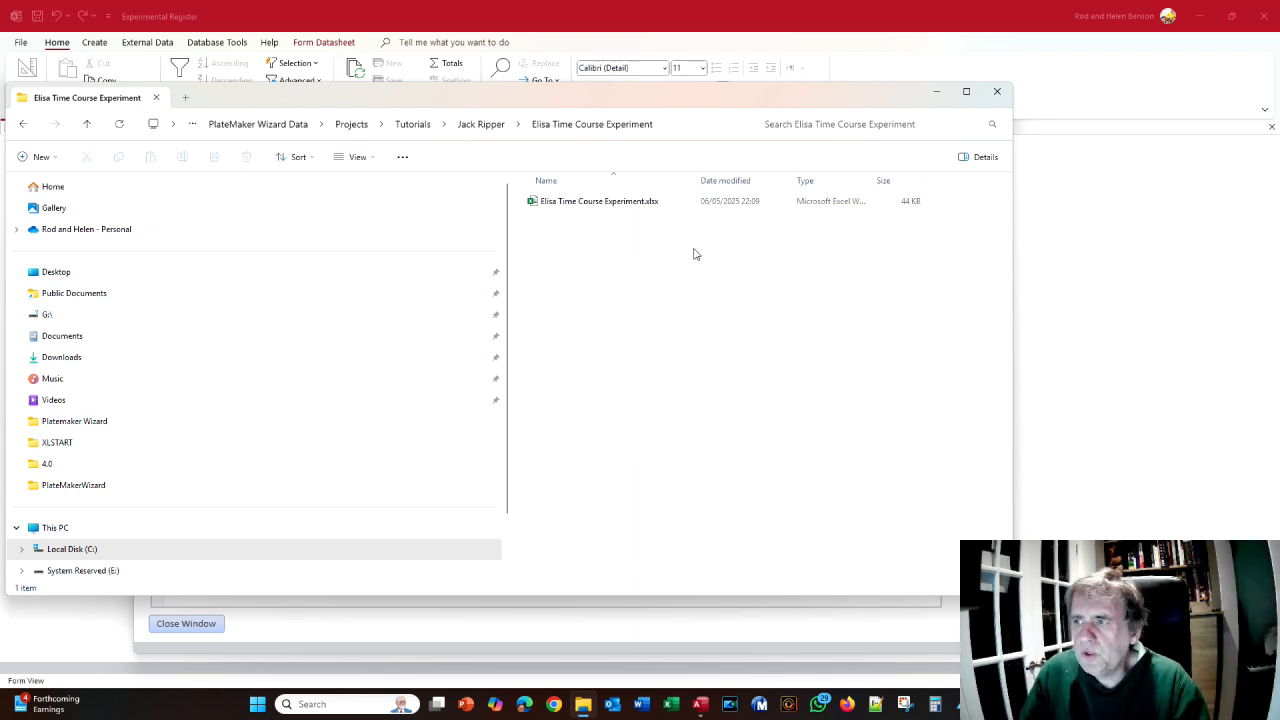
- Close File Explorer, the workbook record form and the Experiment Register database
{"action": "left_click", "coordinate": [995, 92]}
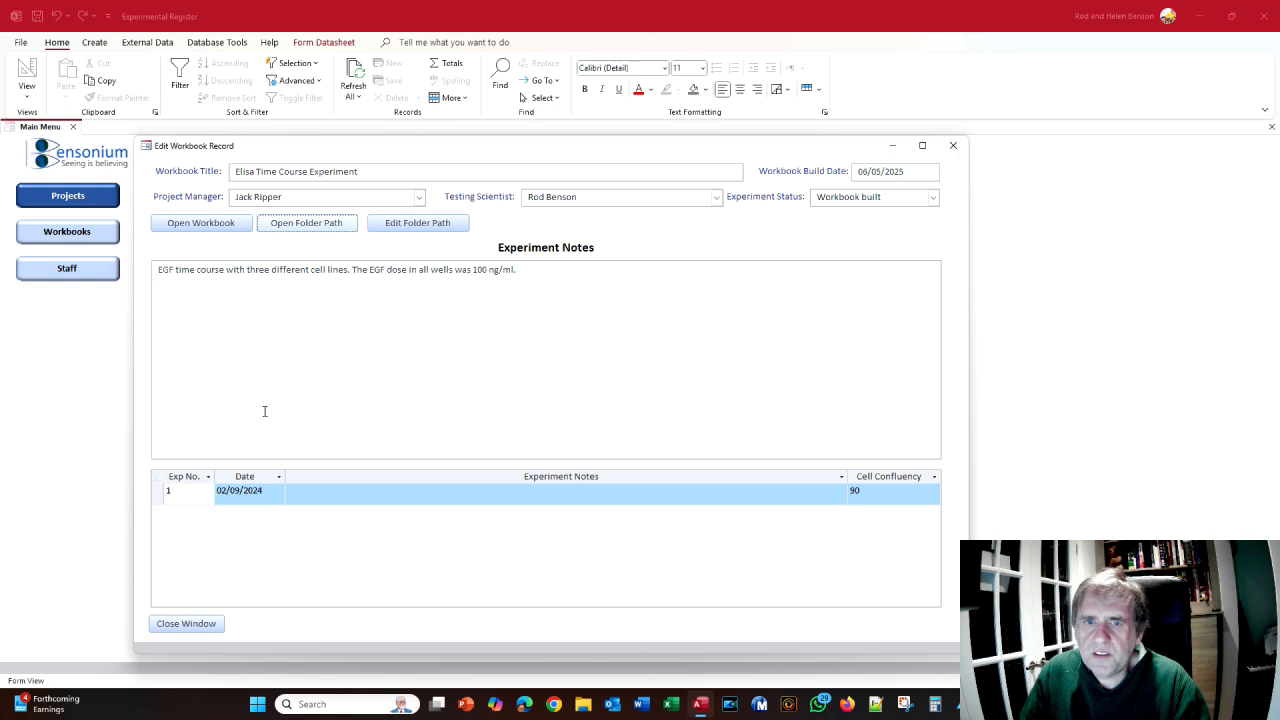
{"action": "left_click", "coordinate": [953, 145]}
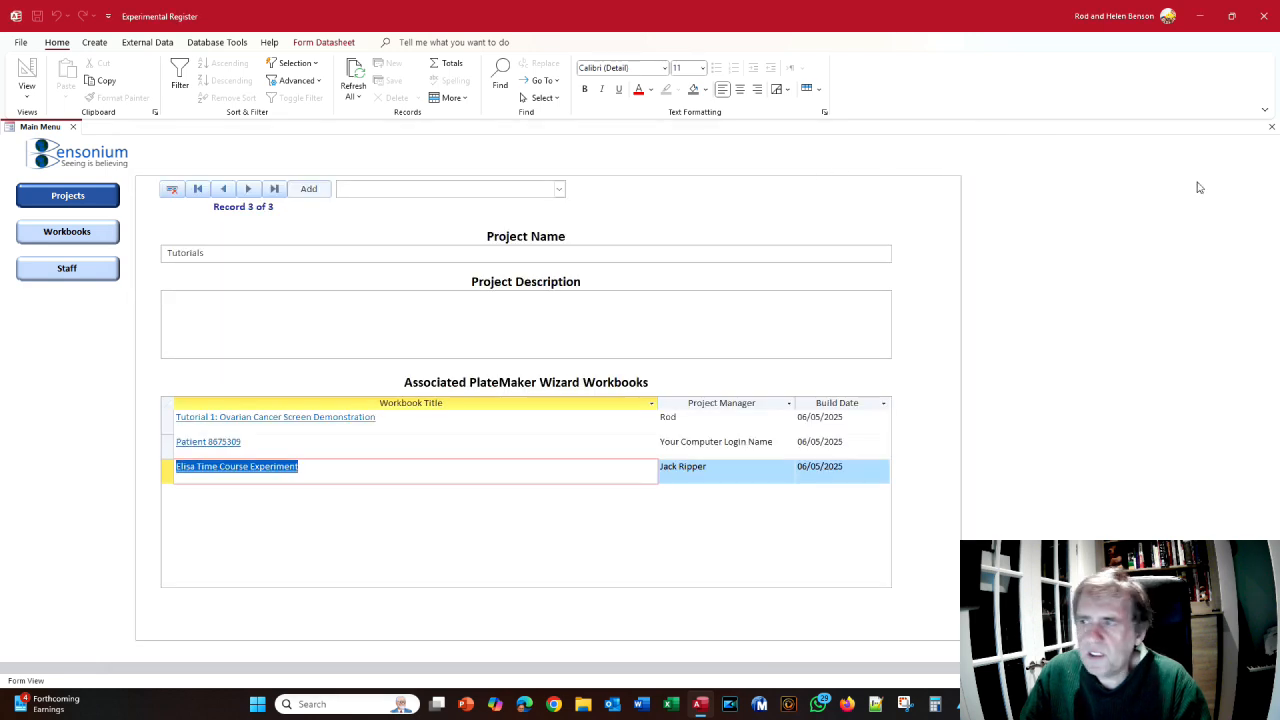
{"action": "left_click", "coordinate": [1265, 17]}
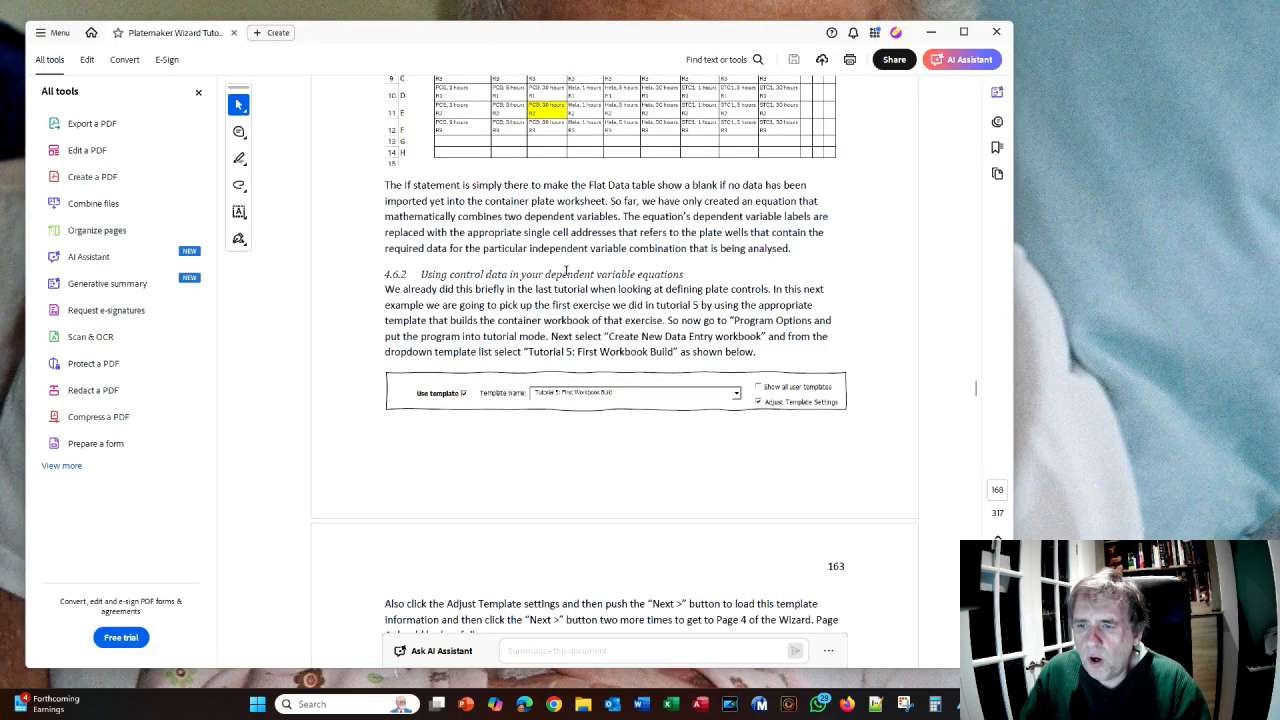
- Read the manual's section 4.6.2 and Page 4 wizard illustration, then return to the empty Excel window
{"action": "scroll", "coordinate": [560, 268], "scroll_direction": "down", "scroll_amount": 3}
{"action": "scroll", "coordinate": [494, 256], "scroll_direction": "up", "scroll_amount": 2}
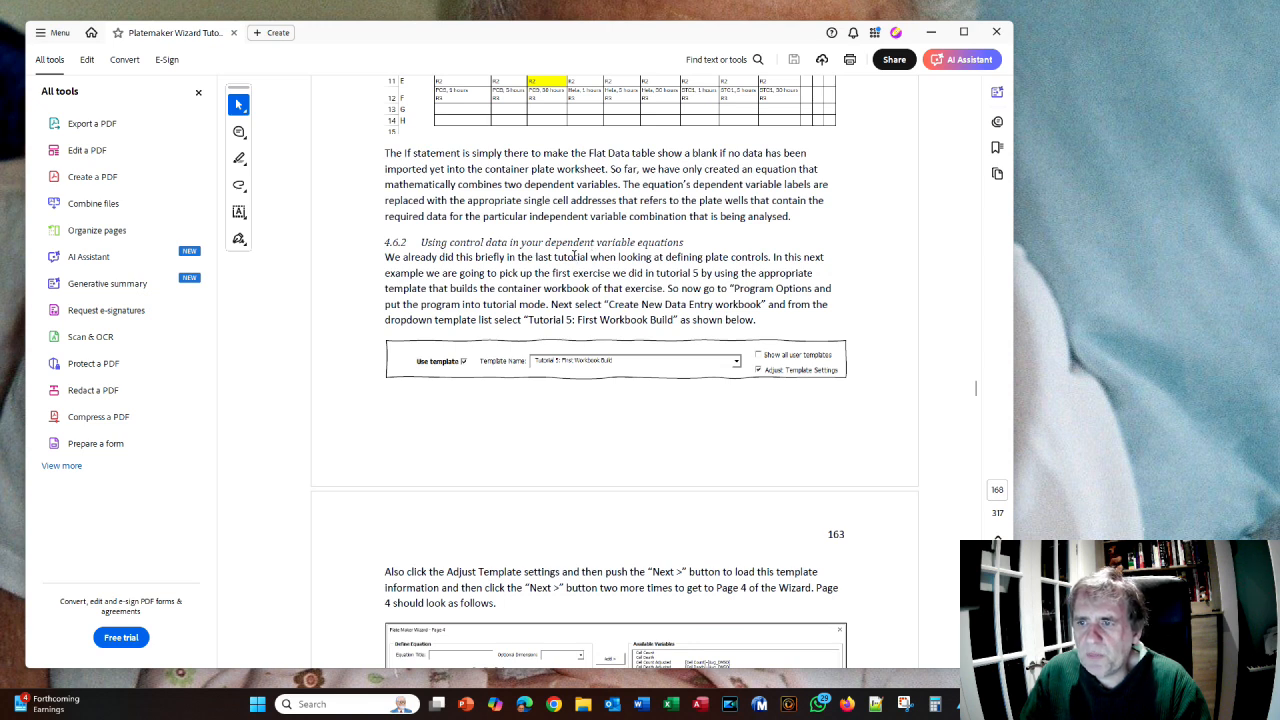
{"action": "scroll", "coordinate": [575, 255], "scroll_direction": "down", "scroll_amount": 6}
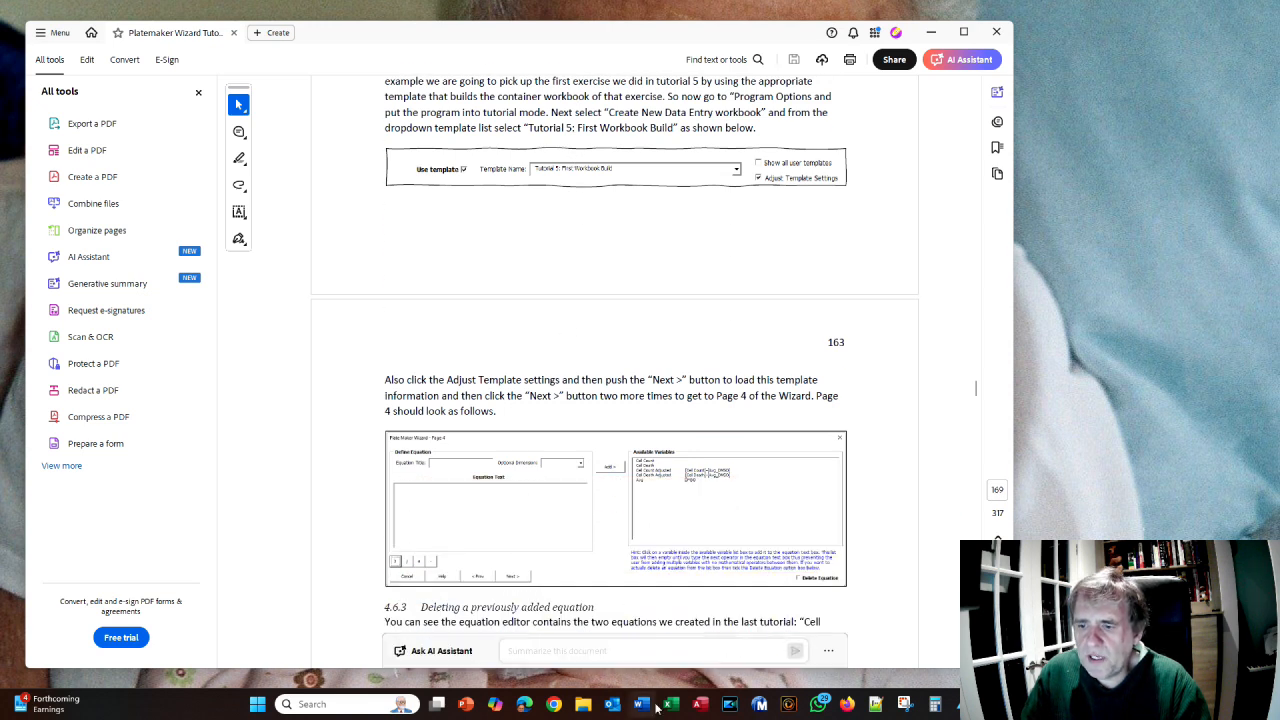
{"action": "left_click", "coordinate": [670, 704]}
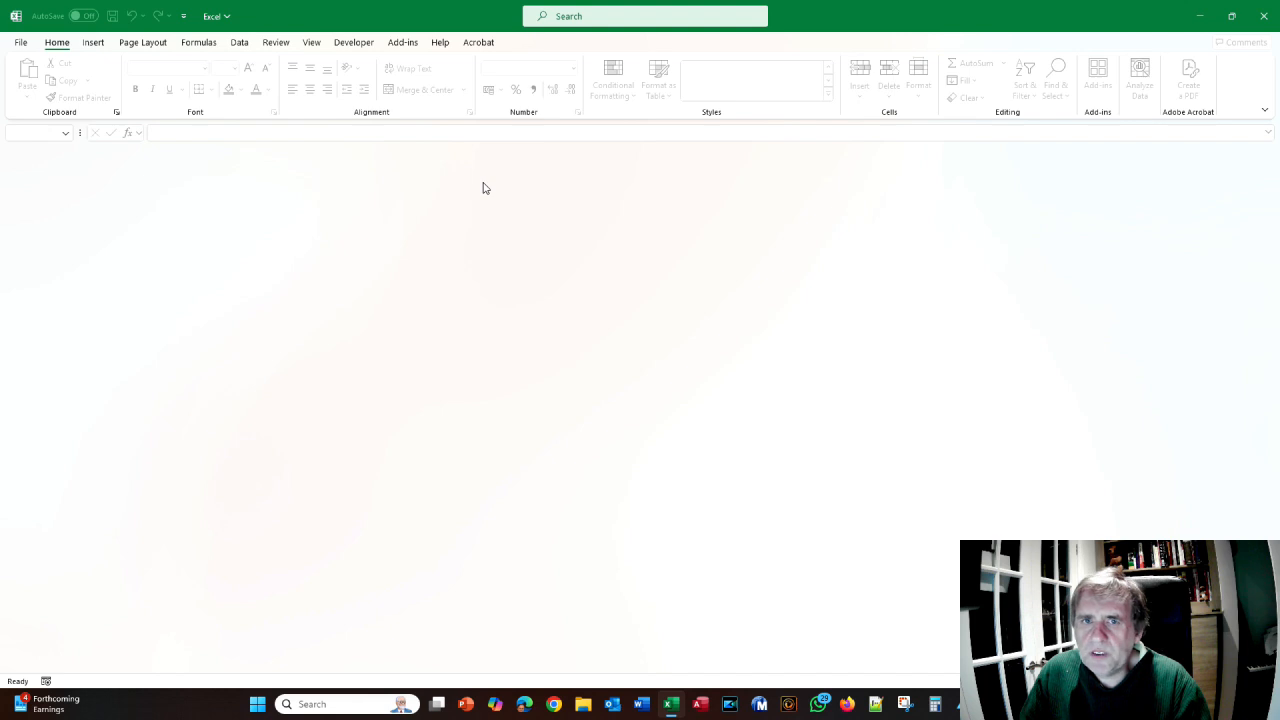
- Turn on Tutorial Mode in PlateMaker Wizard's Program Options and save them
{"action": "left_click", "coordinate": [403, 47]}
{"action": "left_click", "coordinate": [52, 66]}
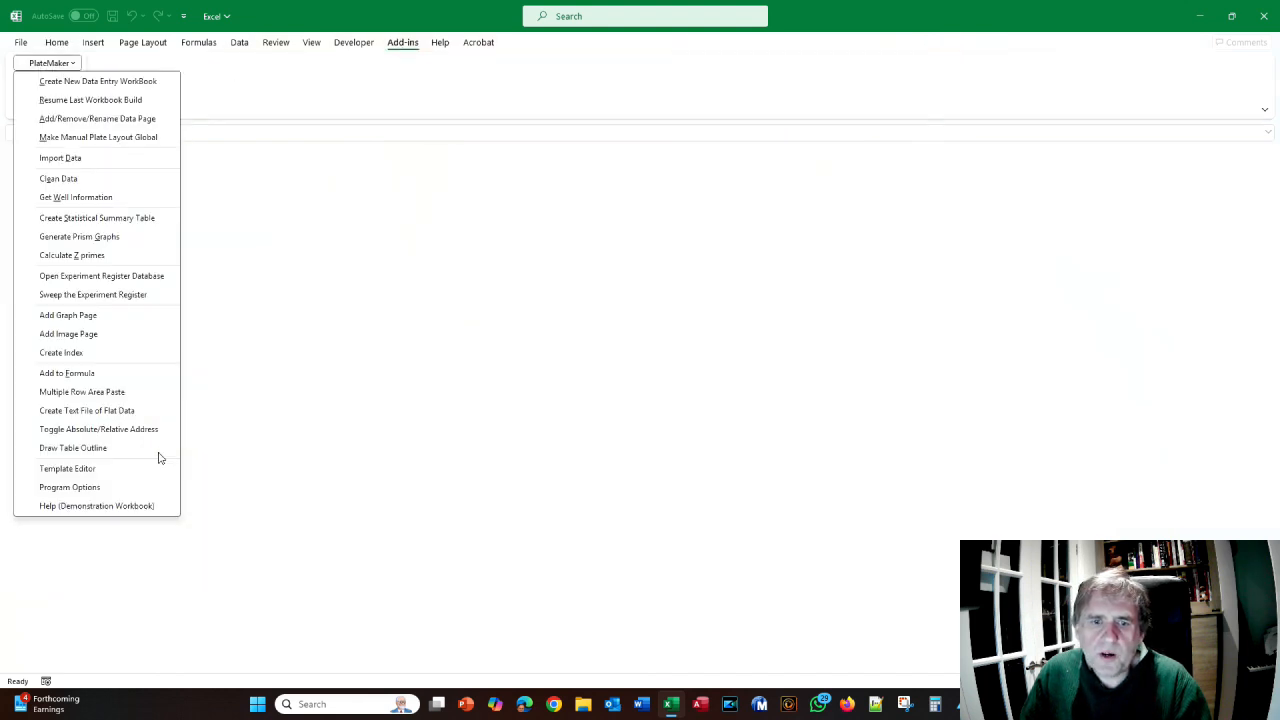
{"action": "left_click", "coordinate": [140, 487]}
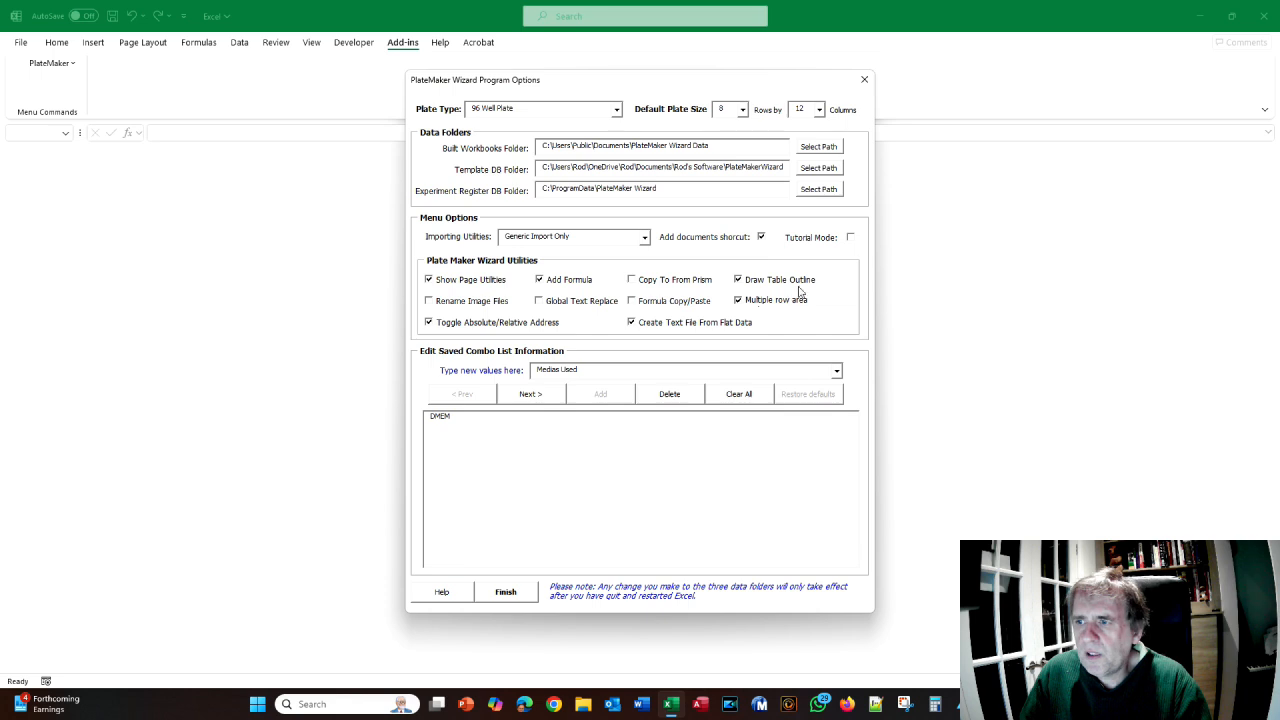
{"action": "left_click", "coordinate": [850, 238]}
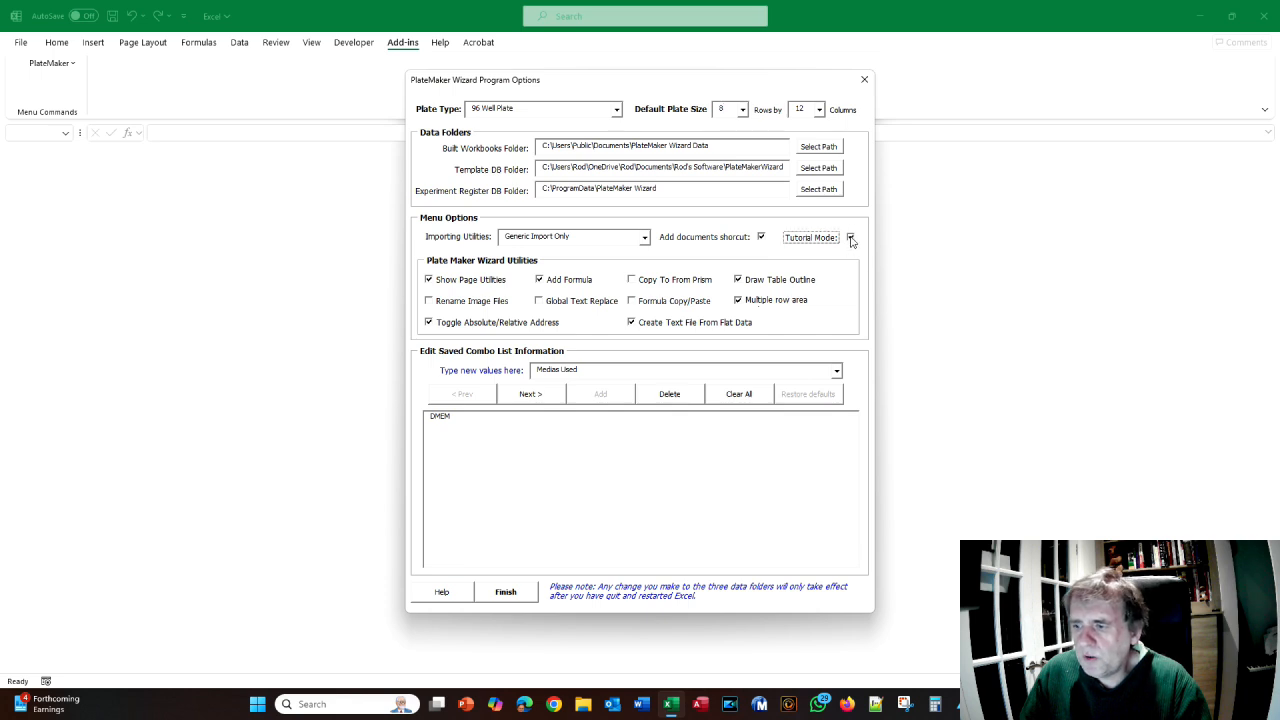
{"action": "left_click", "coordinate": [527, 594]}
- Check the tutorial PDF again, then return to Excel's PlateMaker Wizard command menu
{"action": "key", "text": "alt+Tab"}
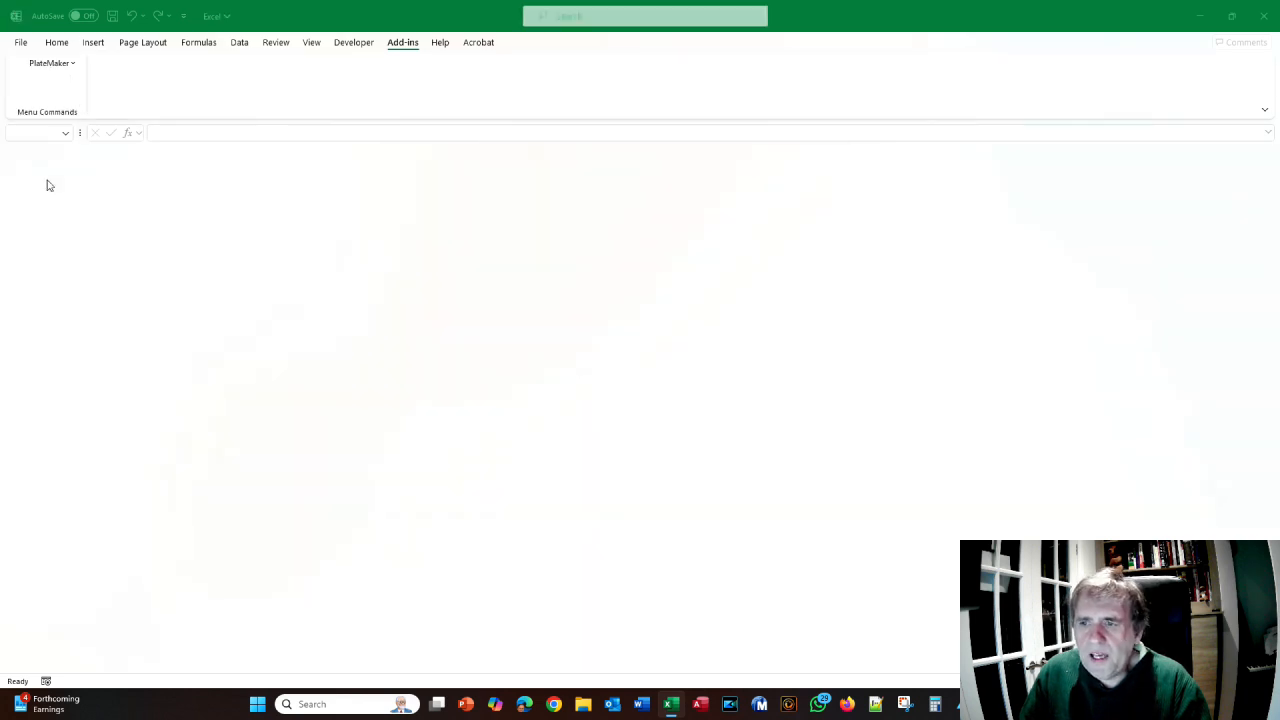
{"action": "scroll", "coordinate": [528, 280], "scroll_direction": "down", "scroll_amount": 3}
{"action": "scroll", "coordinate": [528, 280], "scroll_direction": "up", "scroll_amount": 3}
{"action": "scroll", "coordinate": [527, 281], "scroll_direction": "up", "scroll_amount": 1}
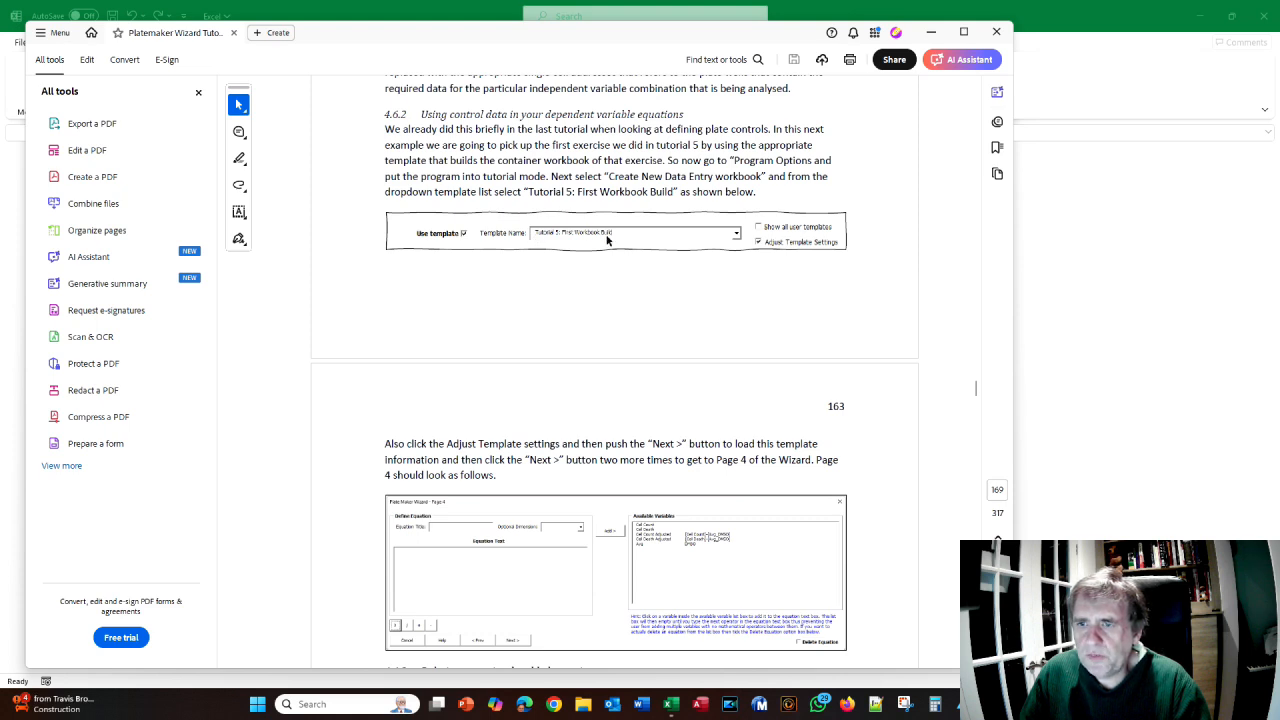
{"action": "key", "text": "alt+Tab"}
{"action": "left_click", "coordinate": [51, 66]}
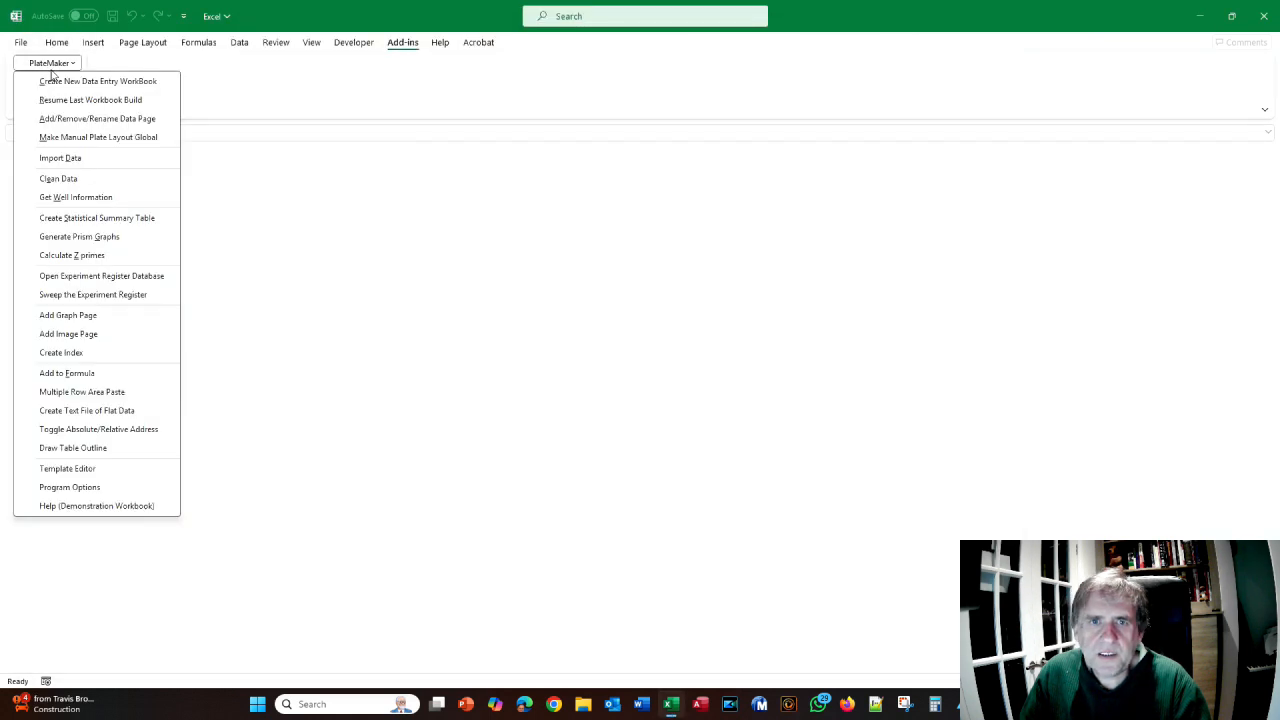
- Start a new data entry workbook from the Tutorial 5: First Workbook Build template
{"action": "left_click", "coordinate": [55, 83]}
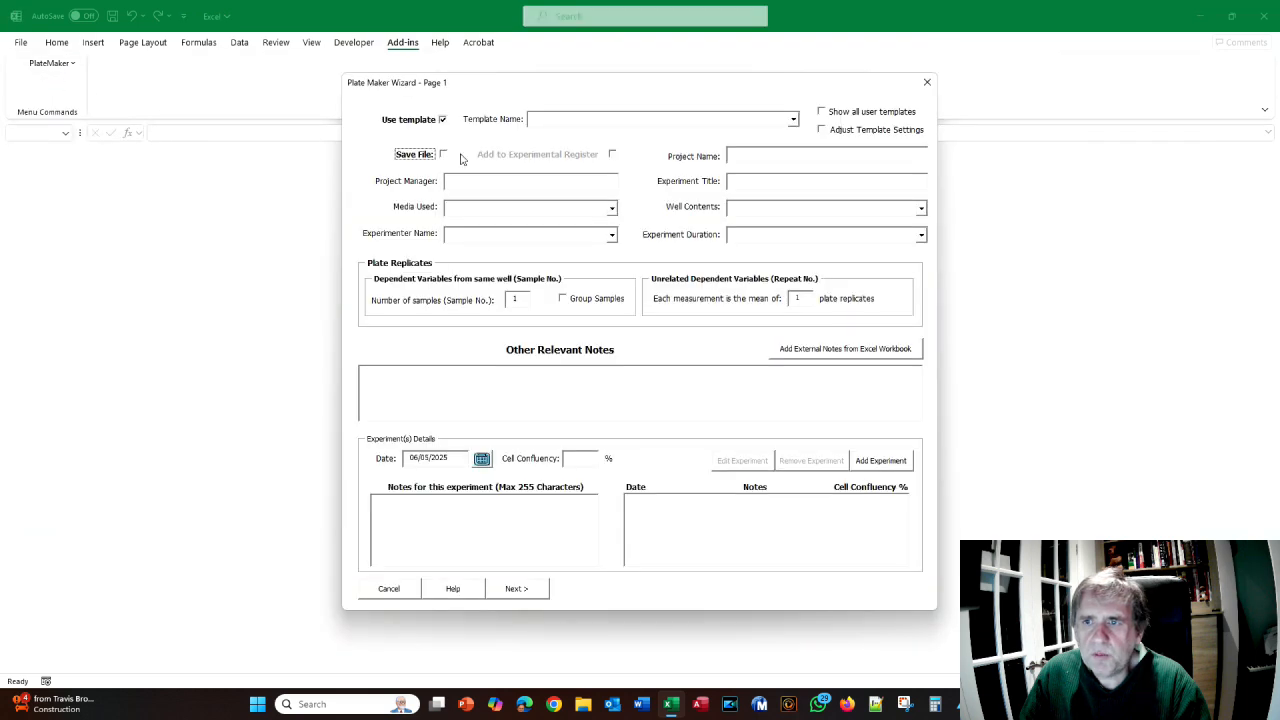
{"action": "left_click", "coordinate": [792, 121]}
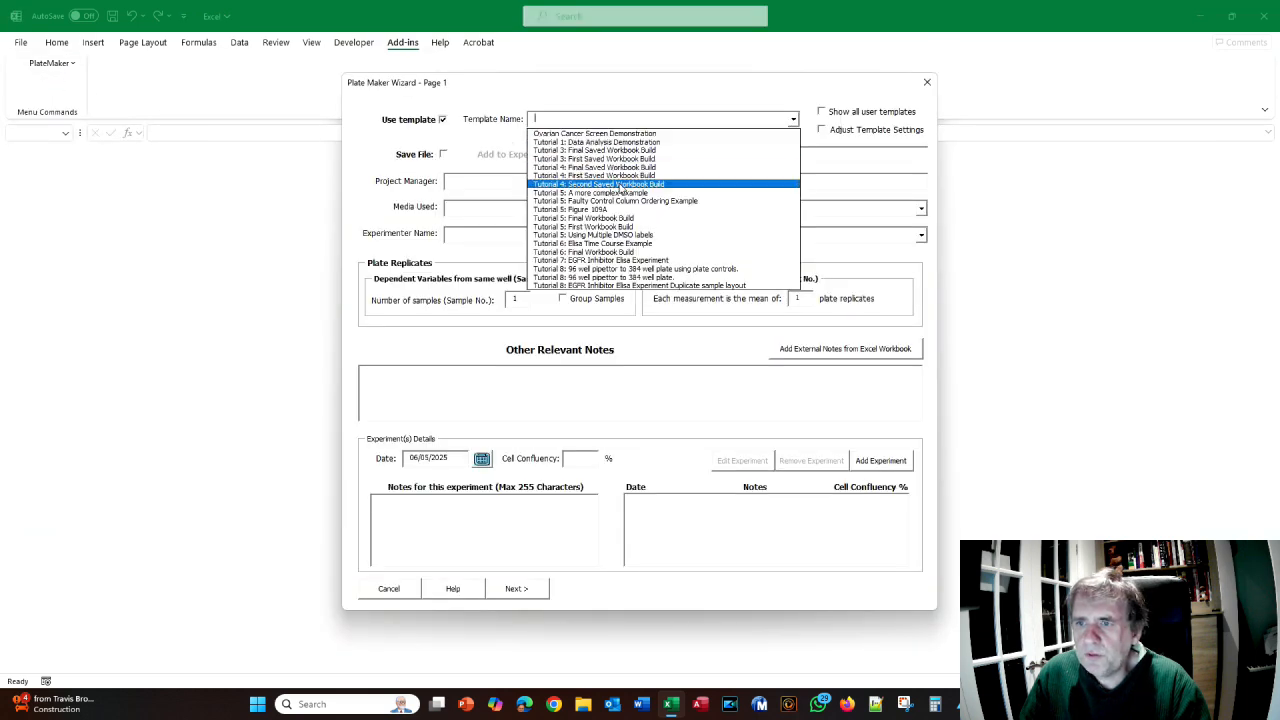
{"action": "left_click", "coordinate": [604, 228]}
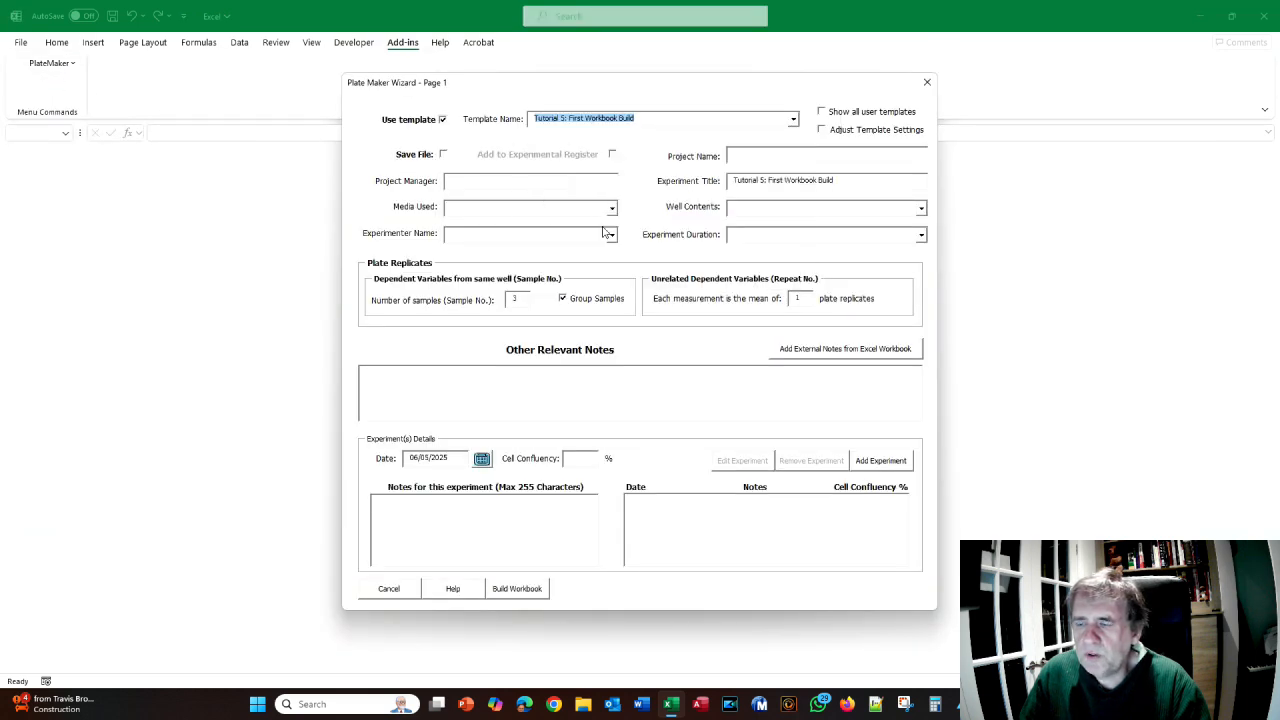
{"action": "key", "text": "alt+Tab"}
{"action": "scroll", "coordinate": [644, 206], "scroll_direction": "down", "scroll_amount": 1}
{"action": "key", "text": "alt+Tab"}
- Enable Adjust Template Settings and advance the wizard to the Page 4 equation page
{"action": "left_click", "coordinate": [822, 129]}
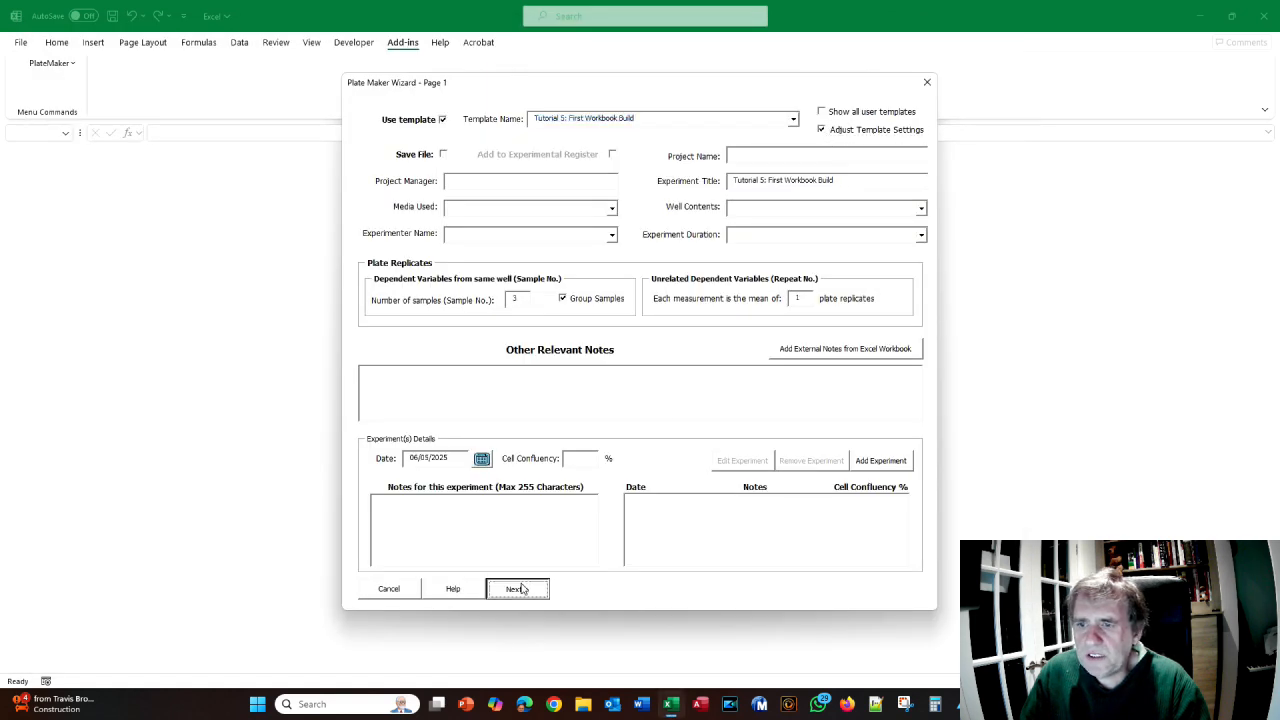
{"action": "left_click", "coordinate": [521, 588]}
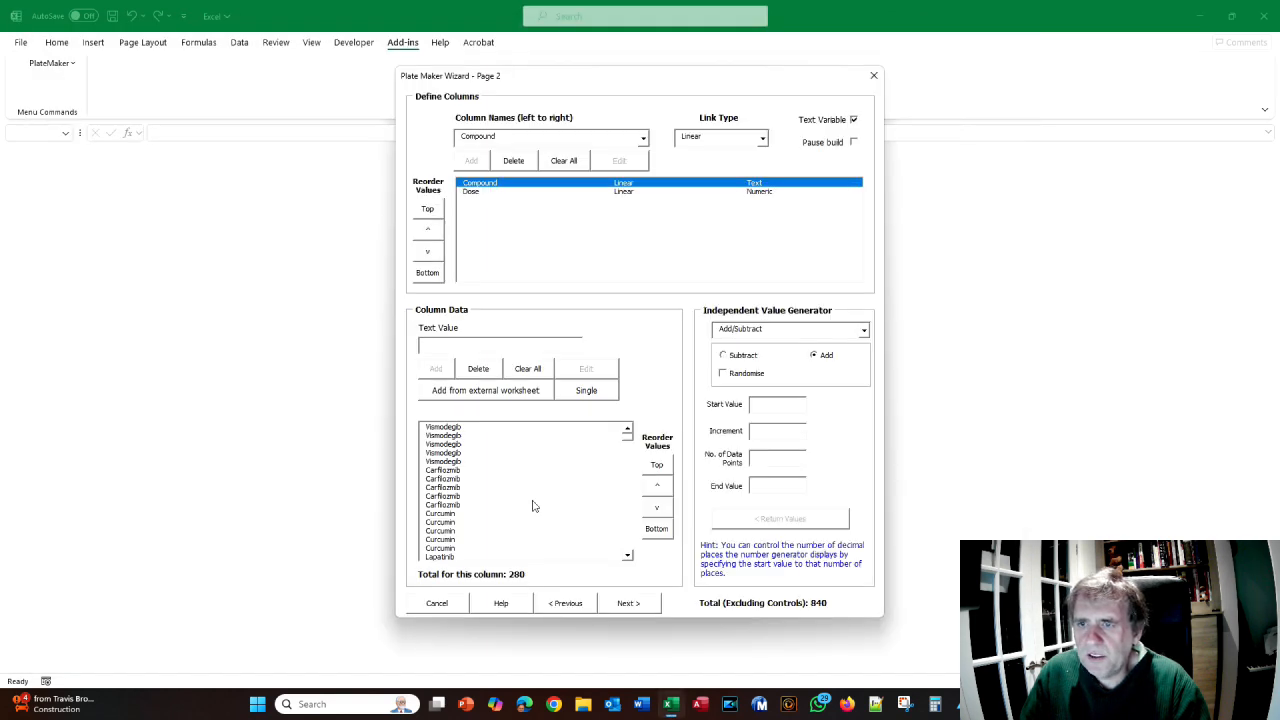
{"action": "left_click", "coordinate": [627, 604]}
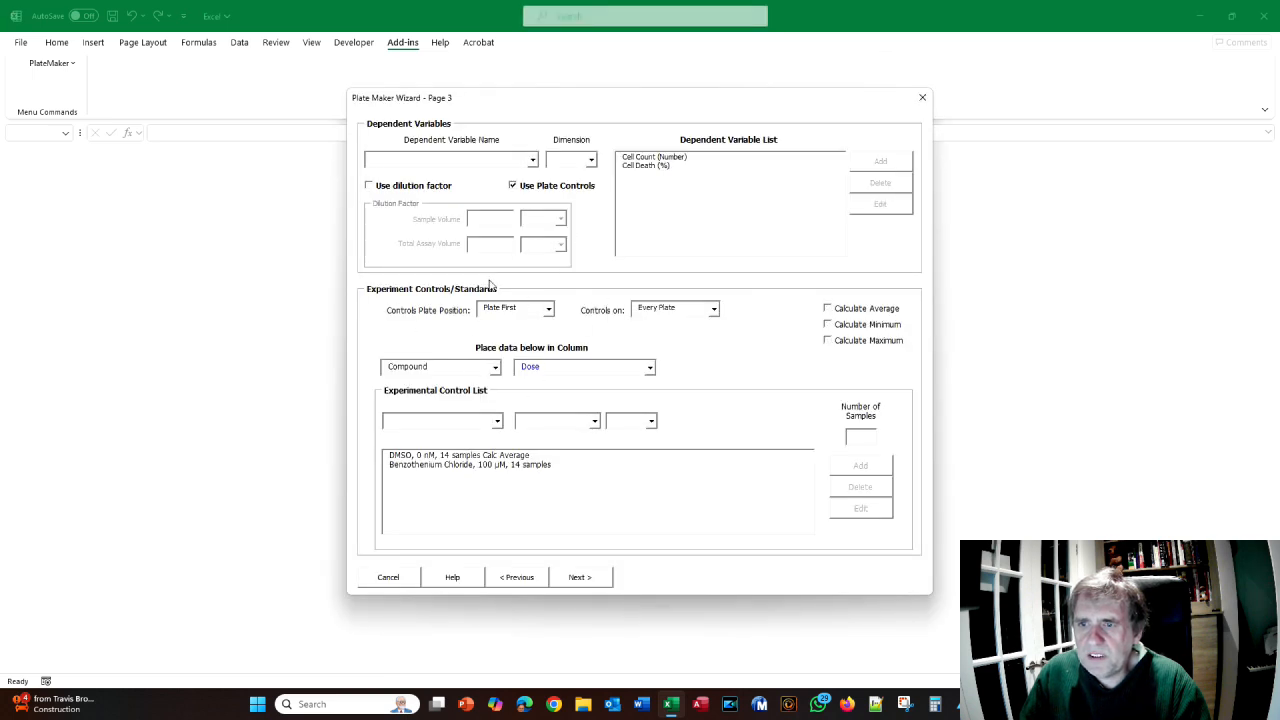
{"action": "left_click", "coordinate": [582, 577]}
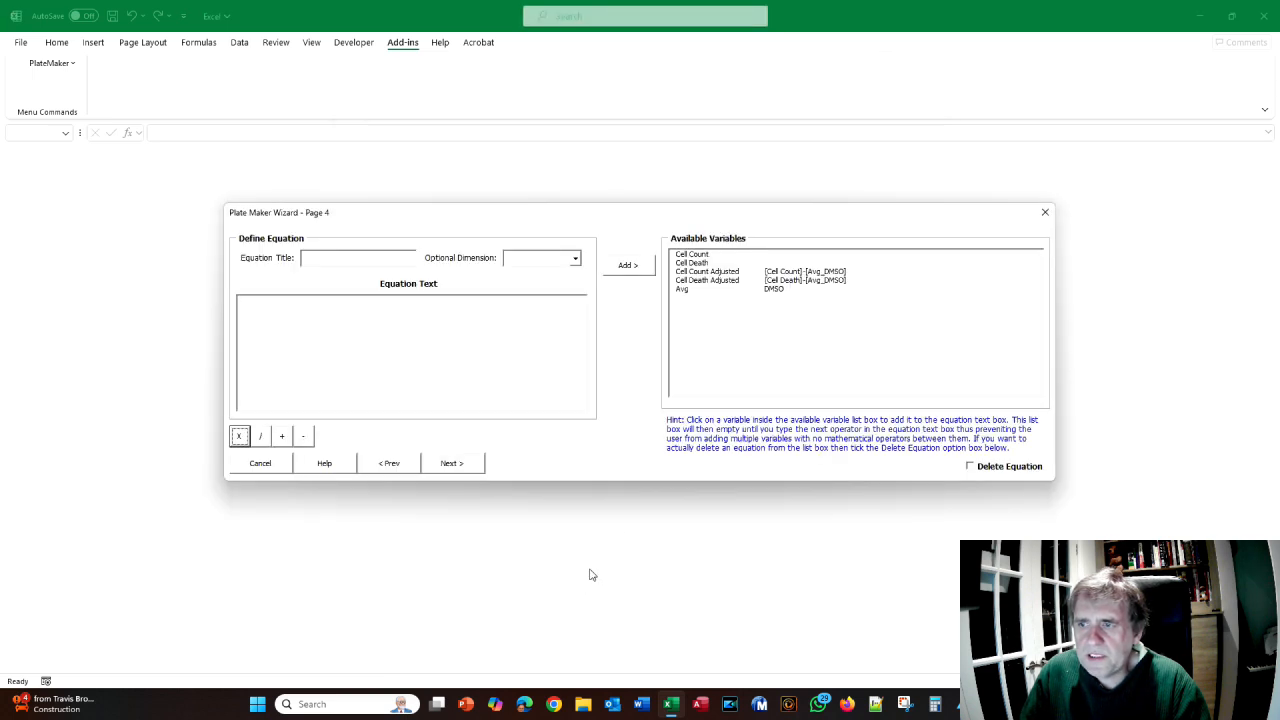
- Revisit Page 3 to select the DMSO control entry, then return to Page 4
{"action": "key", "text": "alt+Tab"}
{"action": "scroll", "coordinate": [690, 308], "scroll_direction": "down", "scroll_amount": 3}
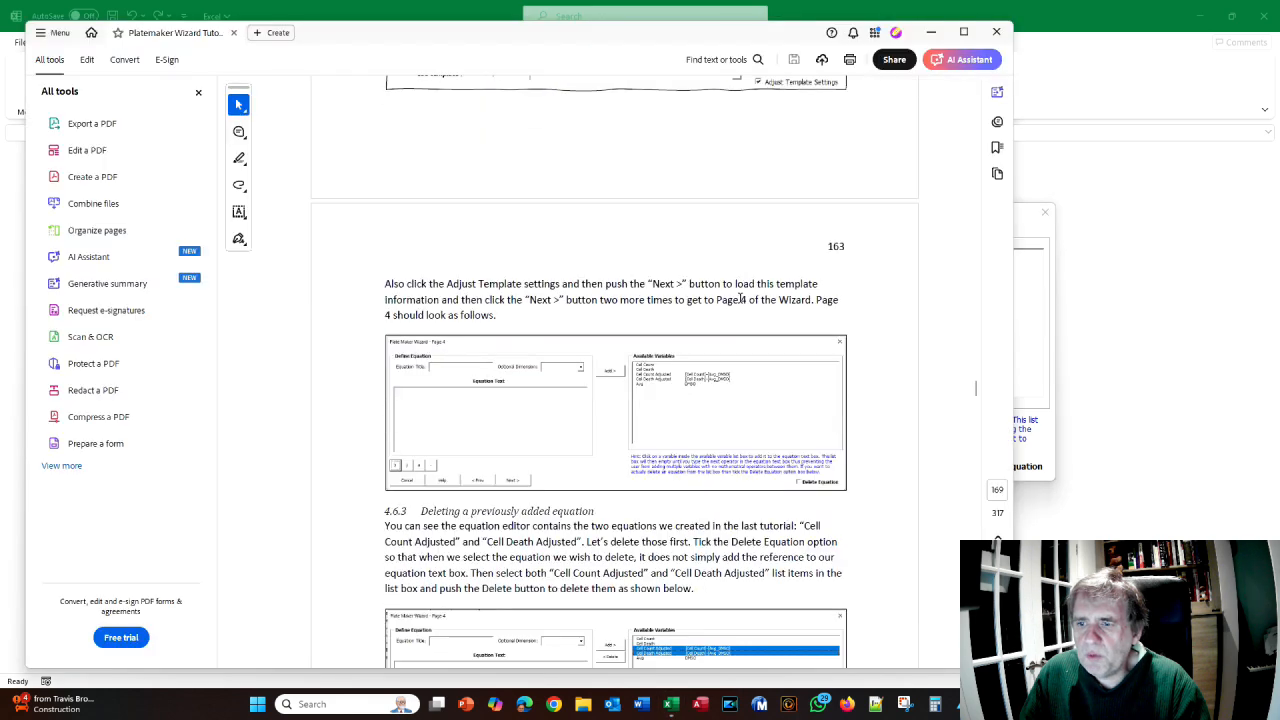
{"action": "key", "text": "alt+Tab"}
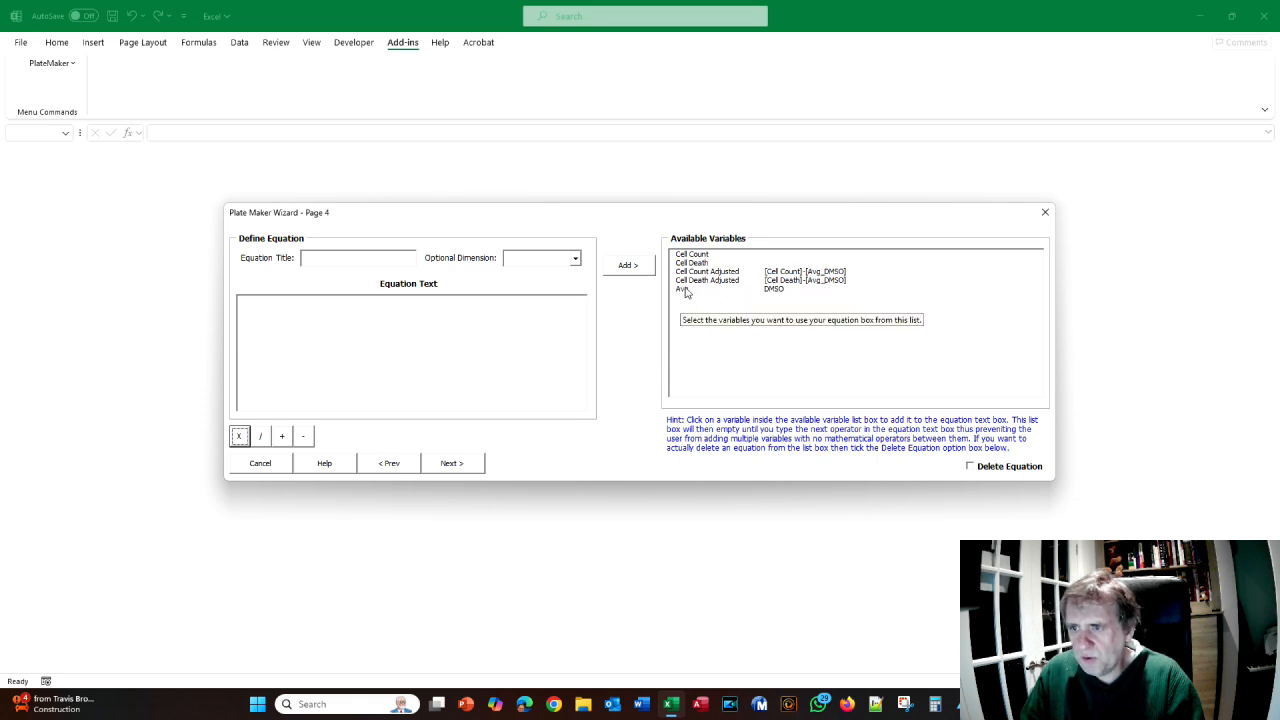
{"action": "left_click", "coordinate": [392, 465]}
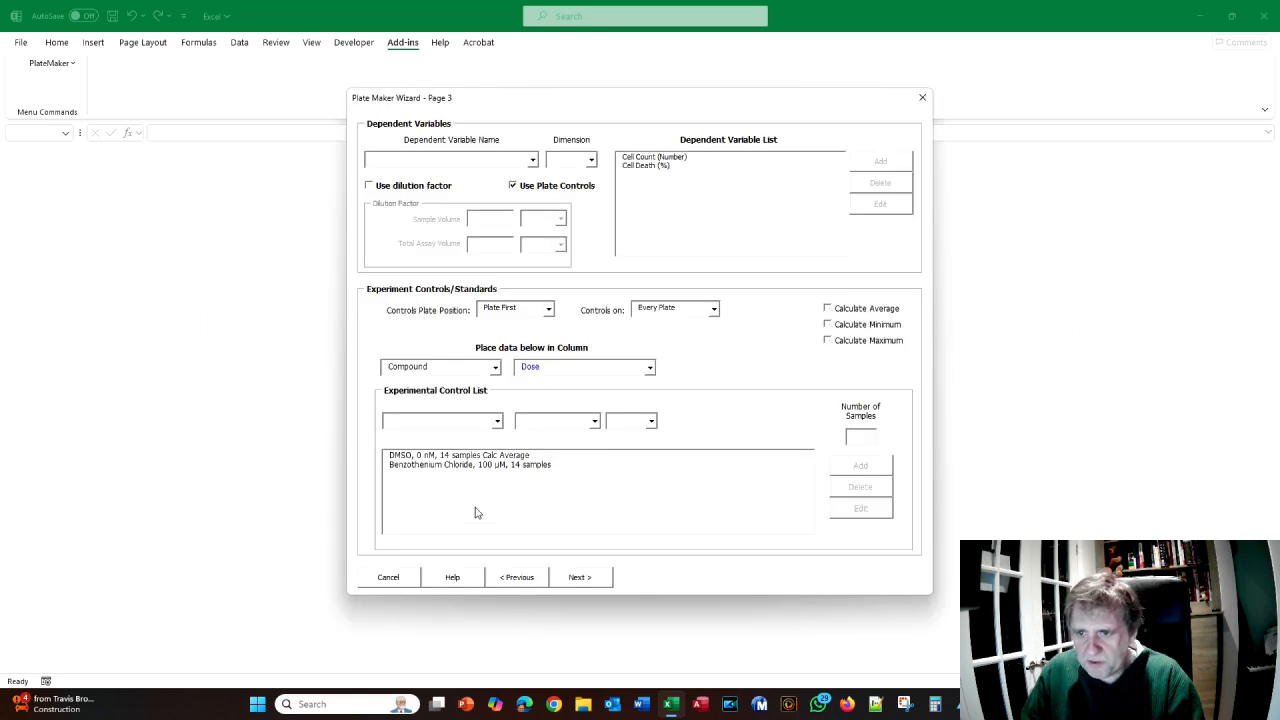
{"action": "left_click", "coordinate": [469, 456]}
{"action": "left_click", "coordinate": [584, 580]}
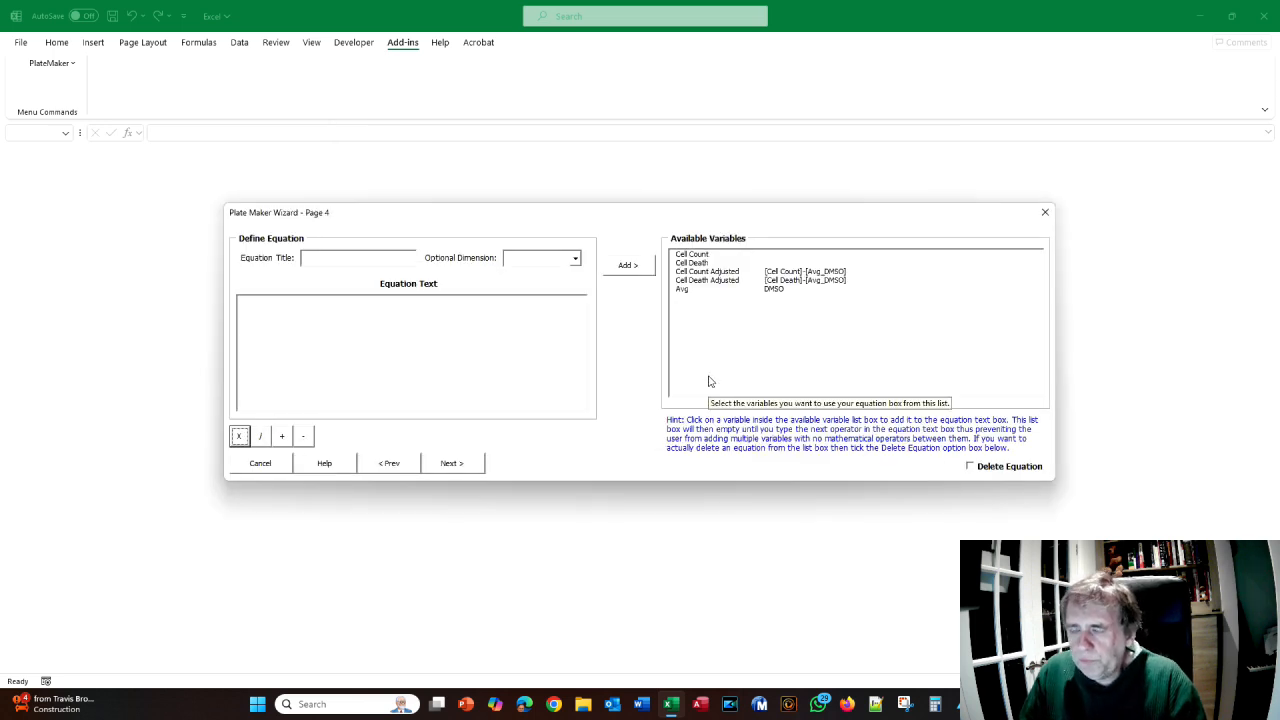
- Insert and erase Cell Count Adjusted twice in the equation text, then turn on Delete Equation
{"action": "key", "text": "alt+Tab"}
{"action": "scroll", "coordinate": [709, 381], "scroll_direction": "down", "scroll_amount": 3}
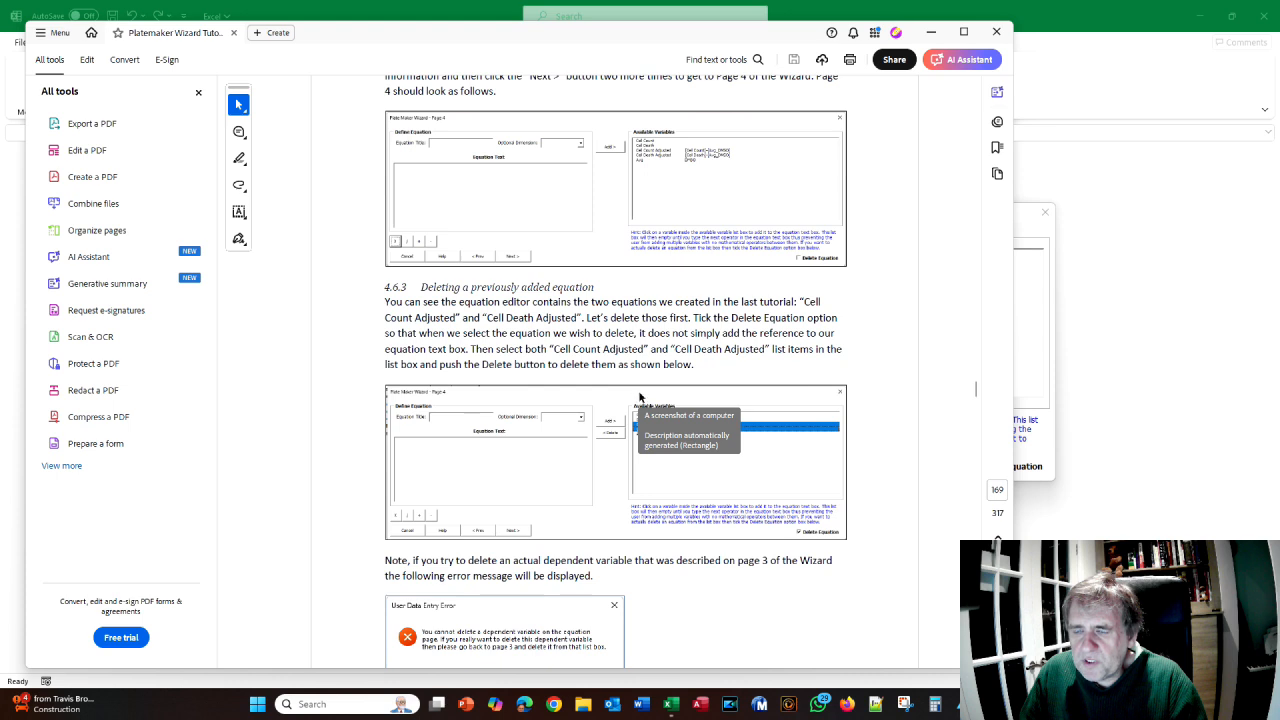
{"action": "key", "text": "alt+Tab"}
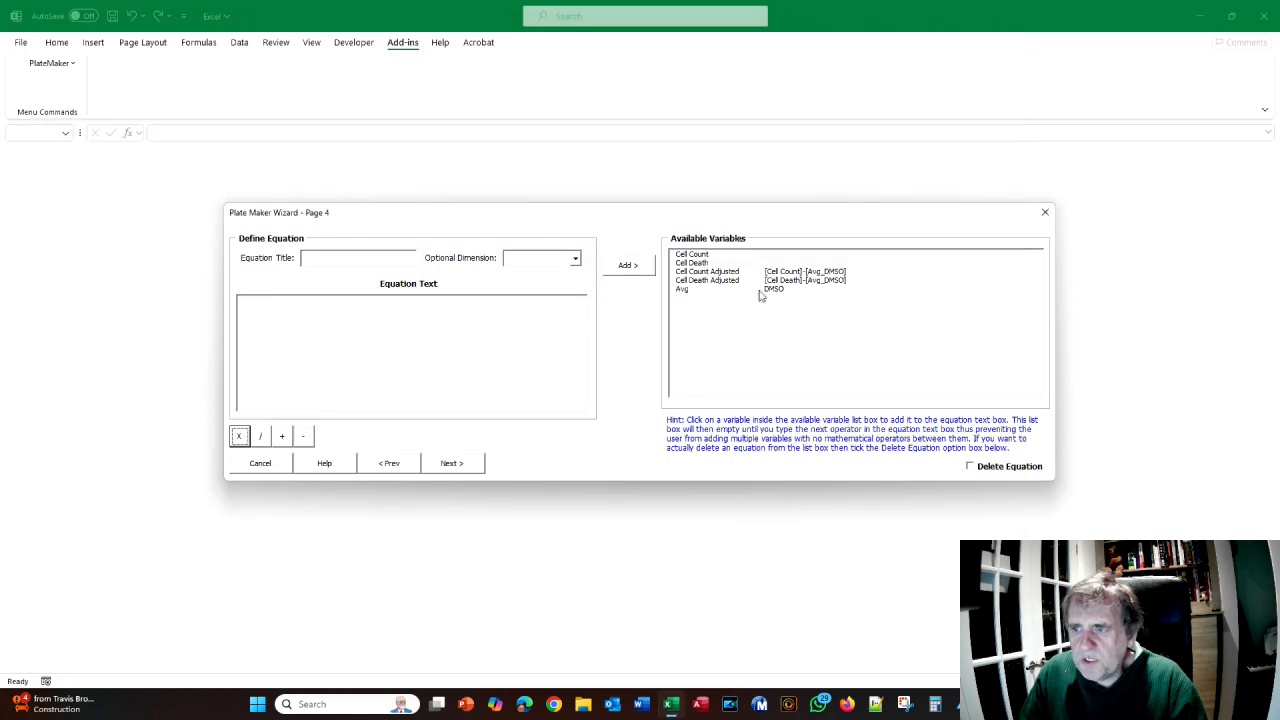
{"action": "left_click", "coordinate": [711, 273]}
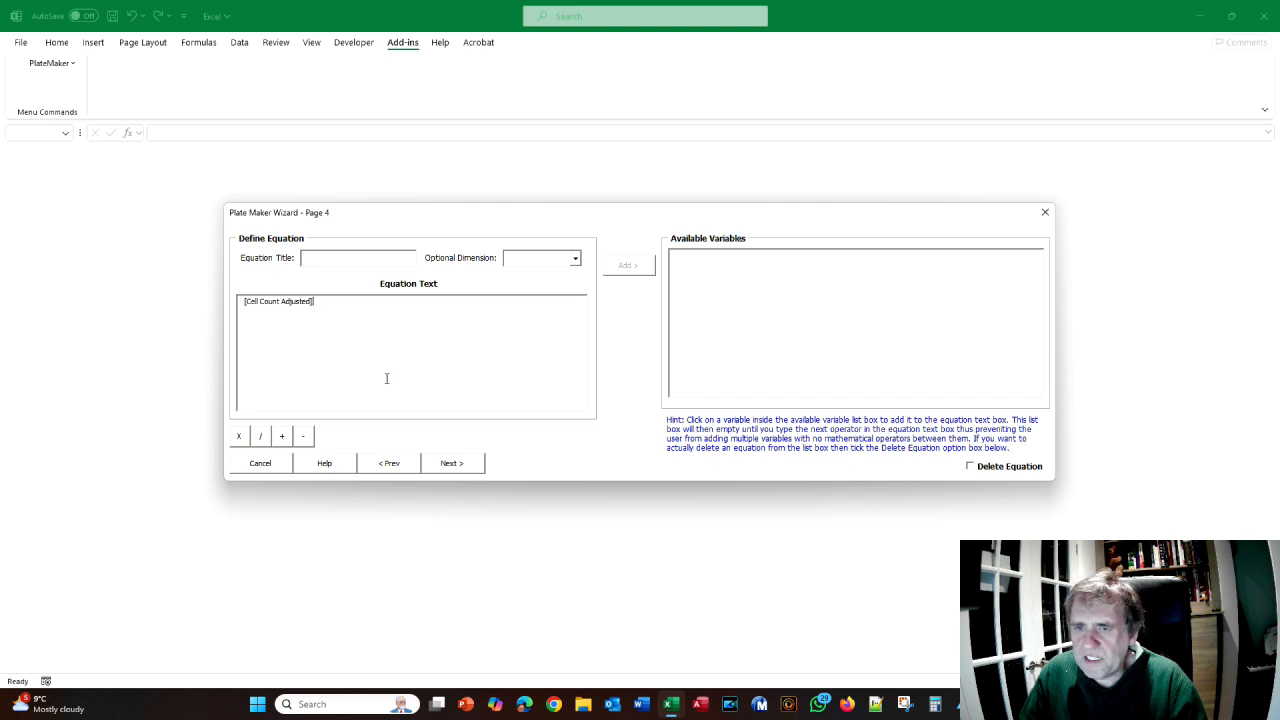
{"action": "left_click_drag", "start_coordinate": [320, 307], "coordinate": [180, 297]}
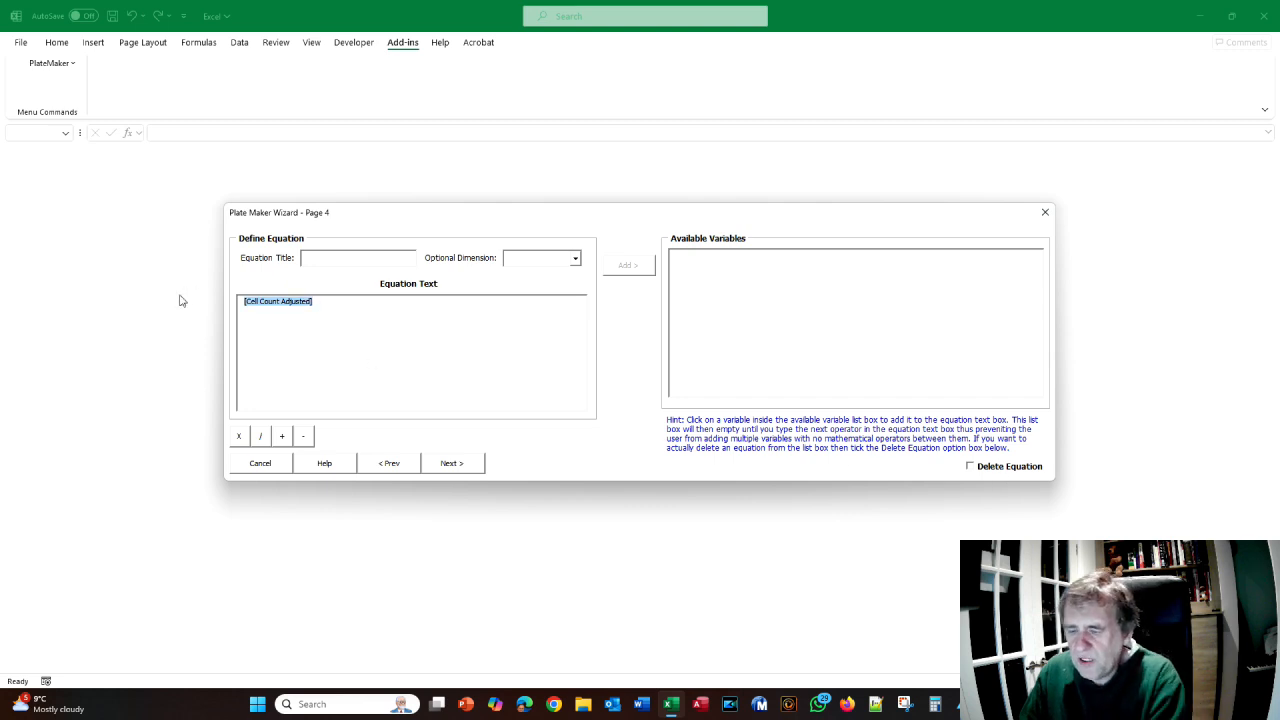
{"action": "key", "text": "Delete"}
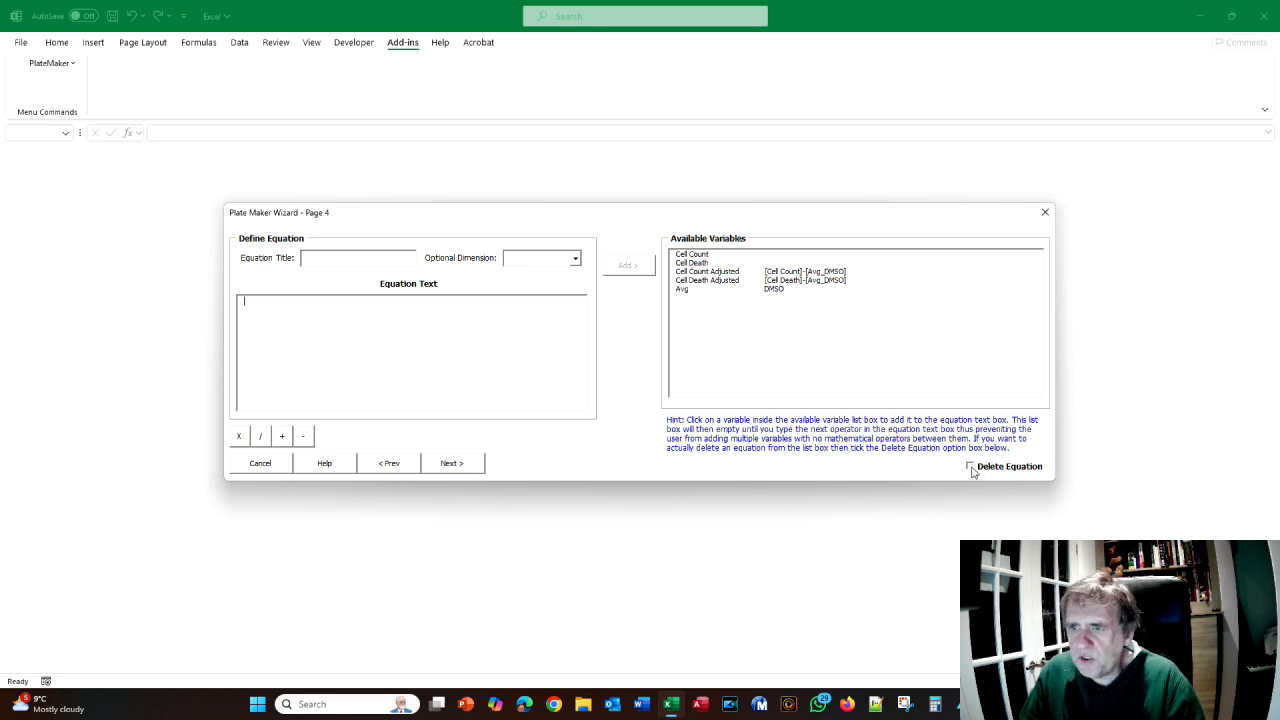
{"action": "left_click", "coordinate": [701, 272]}
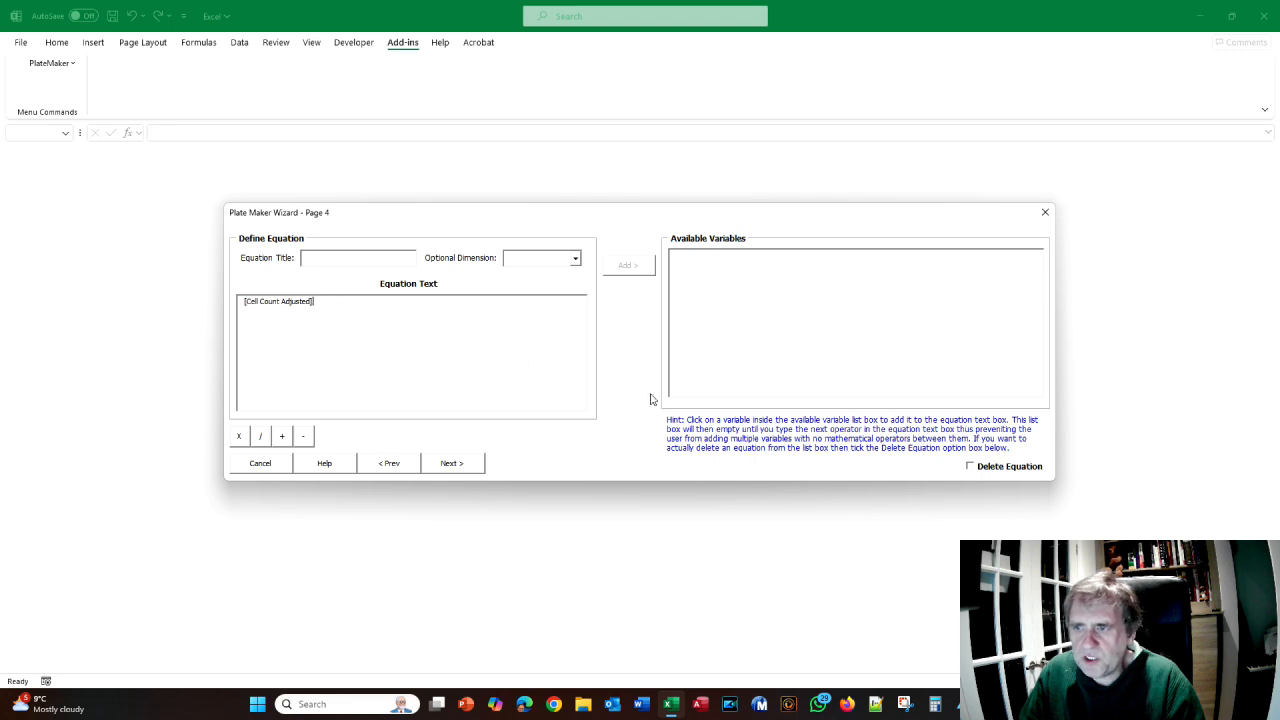
{"action": "left_click_drag", "start_coordinate": [457, 368], "coordinate": [191, 286]}
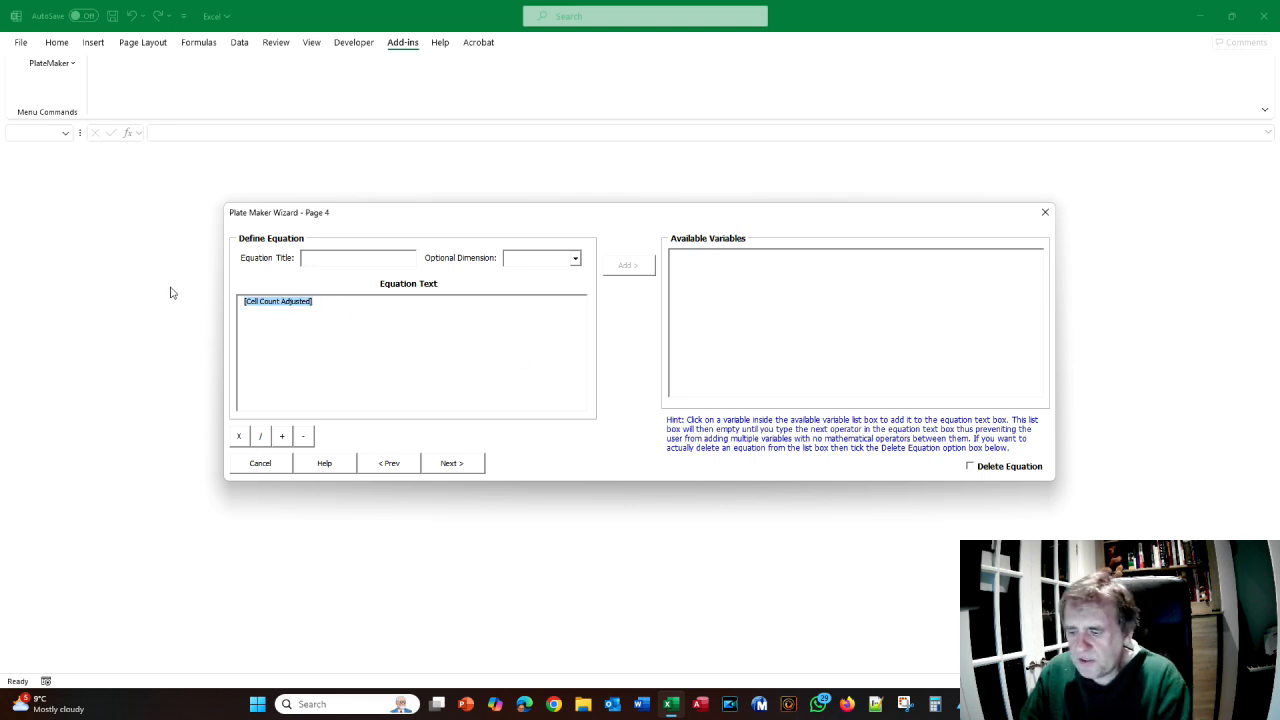
{"action": "key", "text": "BackSpace"}
{"action": "left_click", "coordinate": [970, 467]}
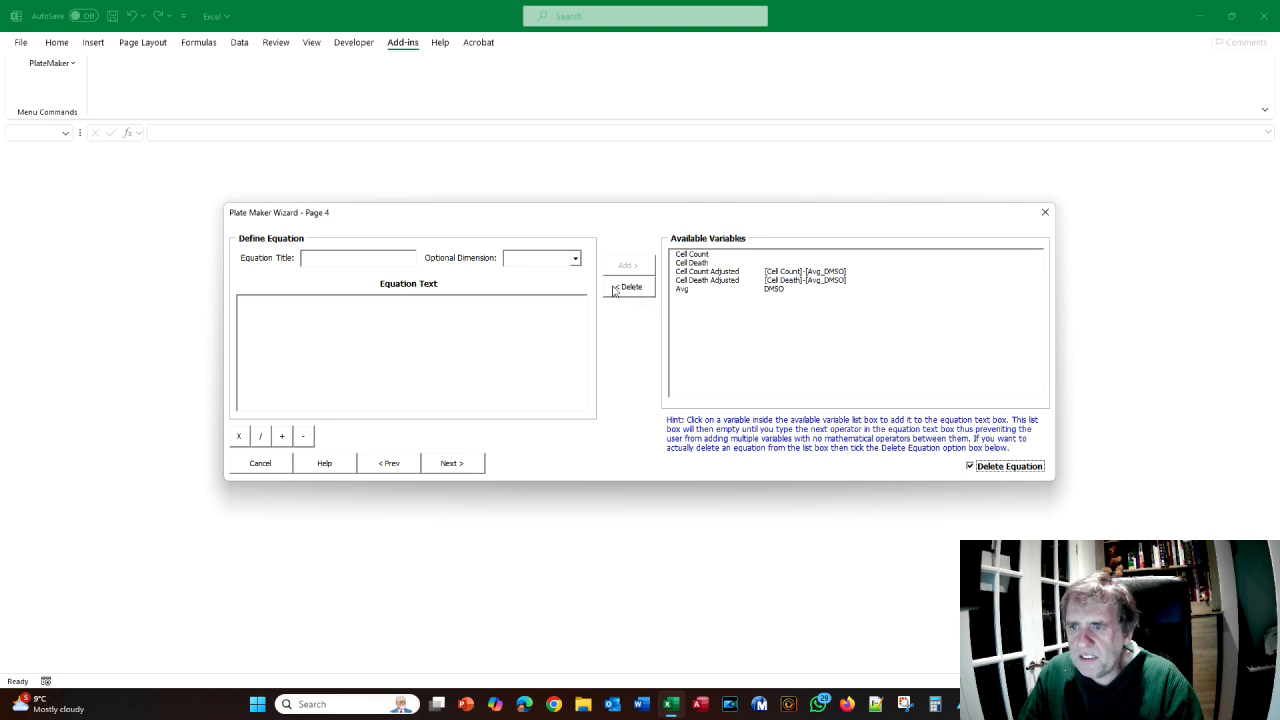
- Delete the Cell Count Adjusted and Cell Death Adjusted equations together
{"action": "left_click", "coordinate": [706, 273]}
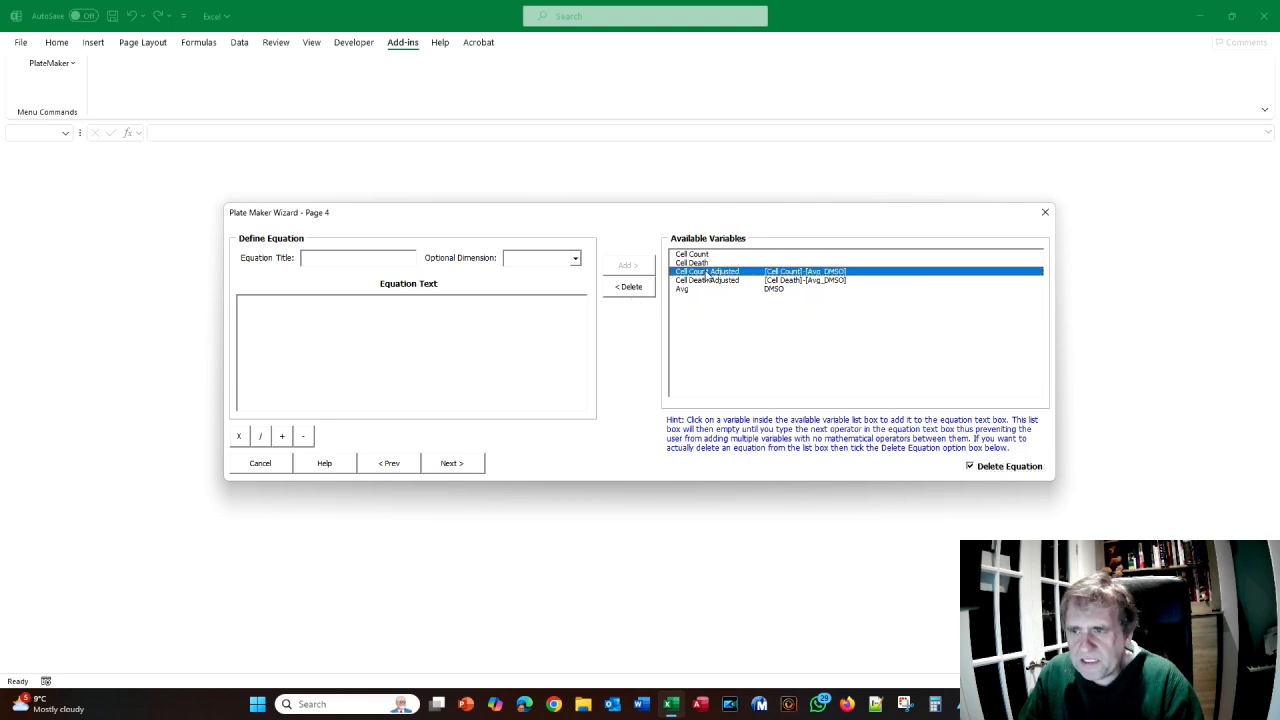
{"action": "left_click", "coordinate": [707, 281]}
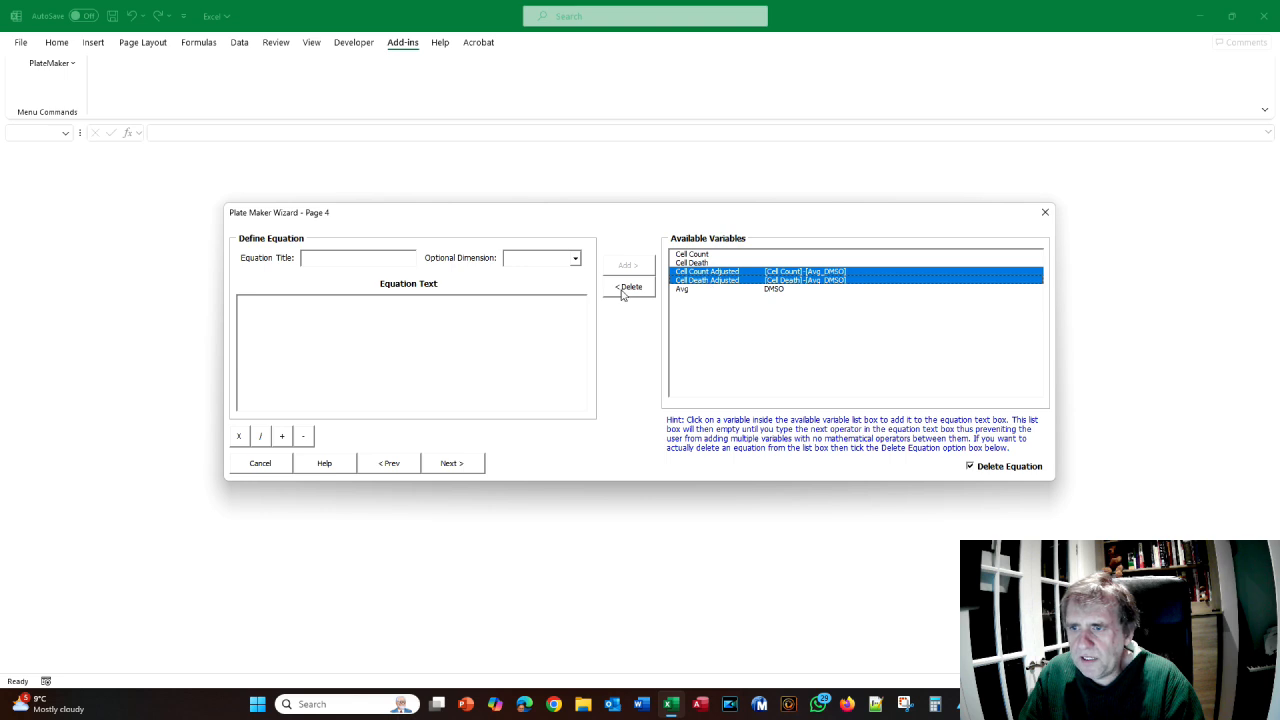
{"action": "left_click", "coordinate": [628, 288]}
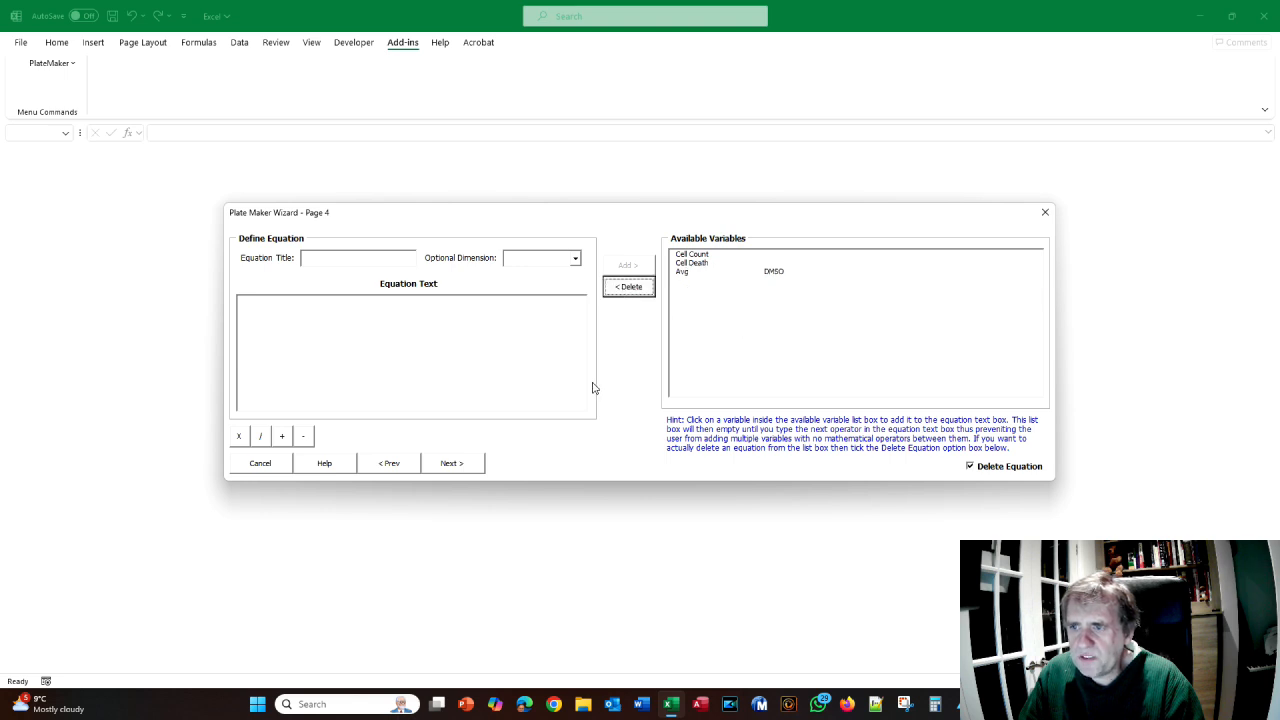
- Attempt to delete the Cell Count variable and dismiss the resulting error message
{"action": "left_click", "coordinate": [695, 255]}
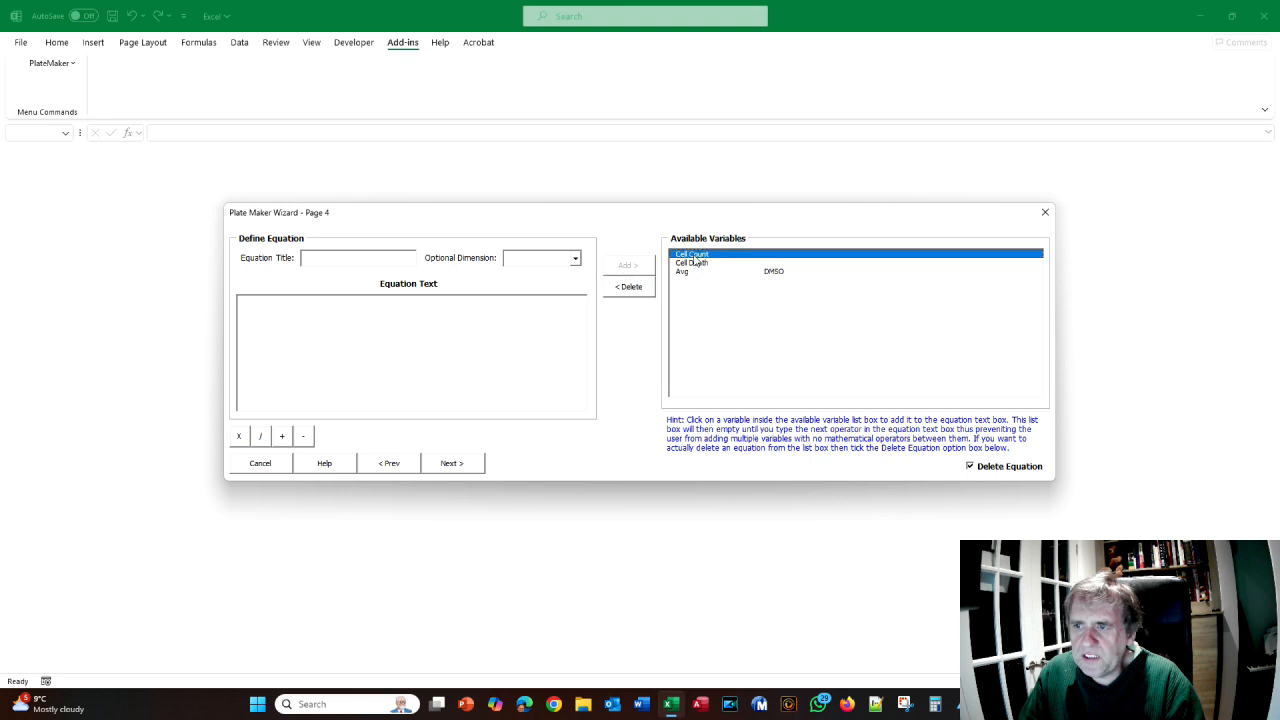
{"action": "left_click", "coordinate": [628, 290]}
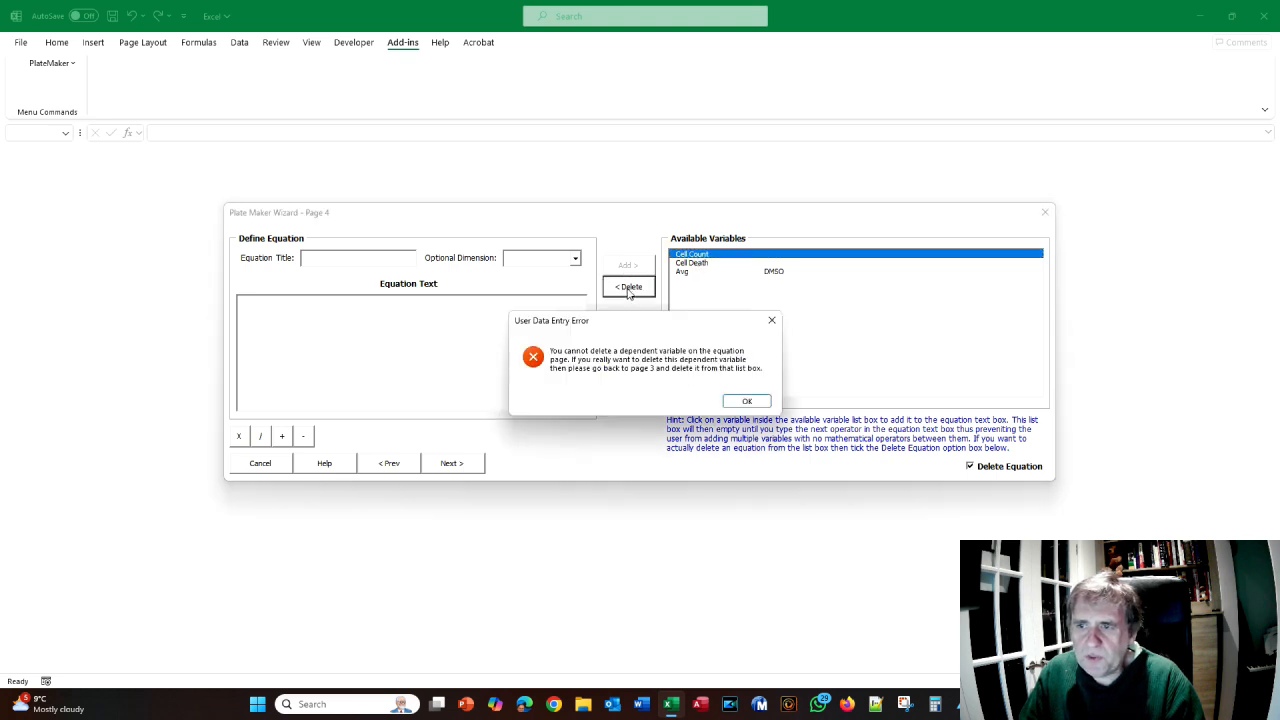
{"action": "left_click", "coordinate": [738, 401]}
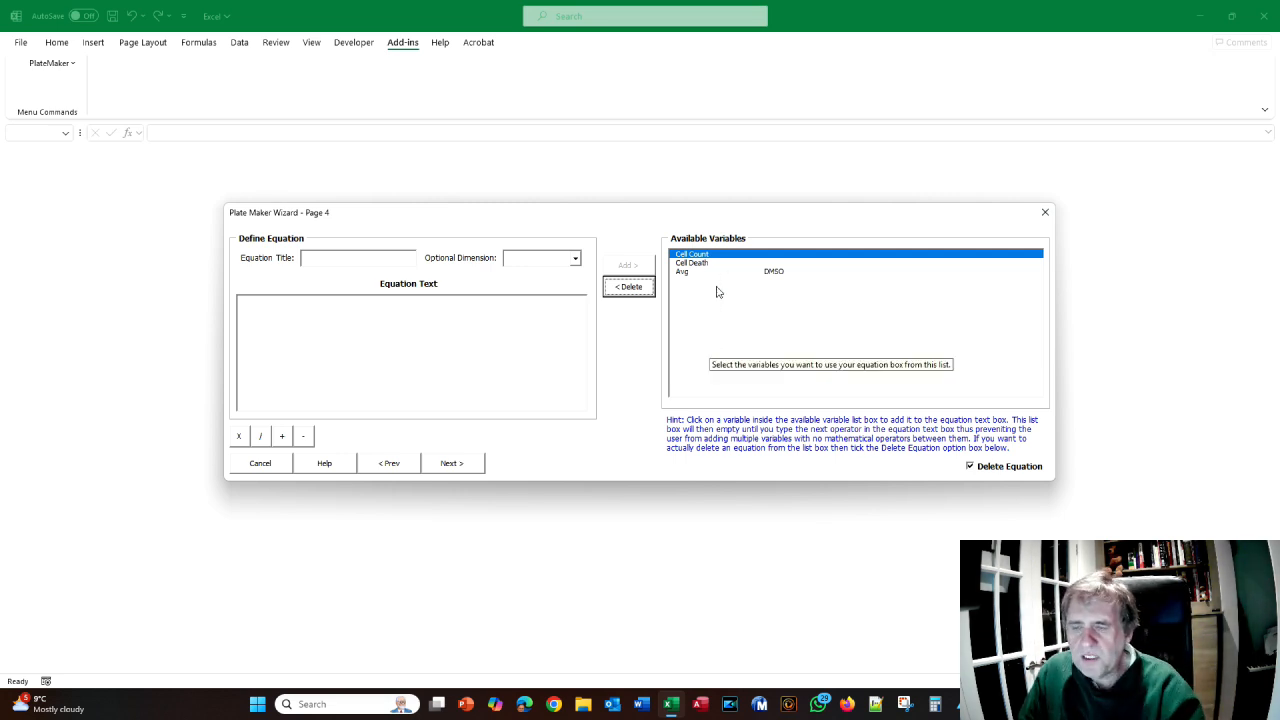
{"action": "key", "text": "alt+Tab"}
{"action": "scroll", "coordinate": [653, 334], "scroll_direction": "down", "scroll_amount": 2}
- Scroll the tutorial PDF to page 164's Cell Death Normalise formulas
{"action": "scroll", "coordinate": [469, 208], "scroll_direction": "down", "scroll_amount": 10}
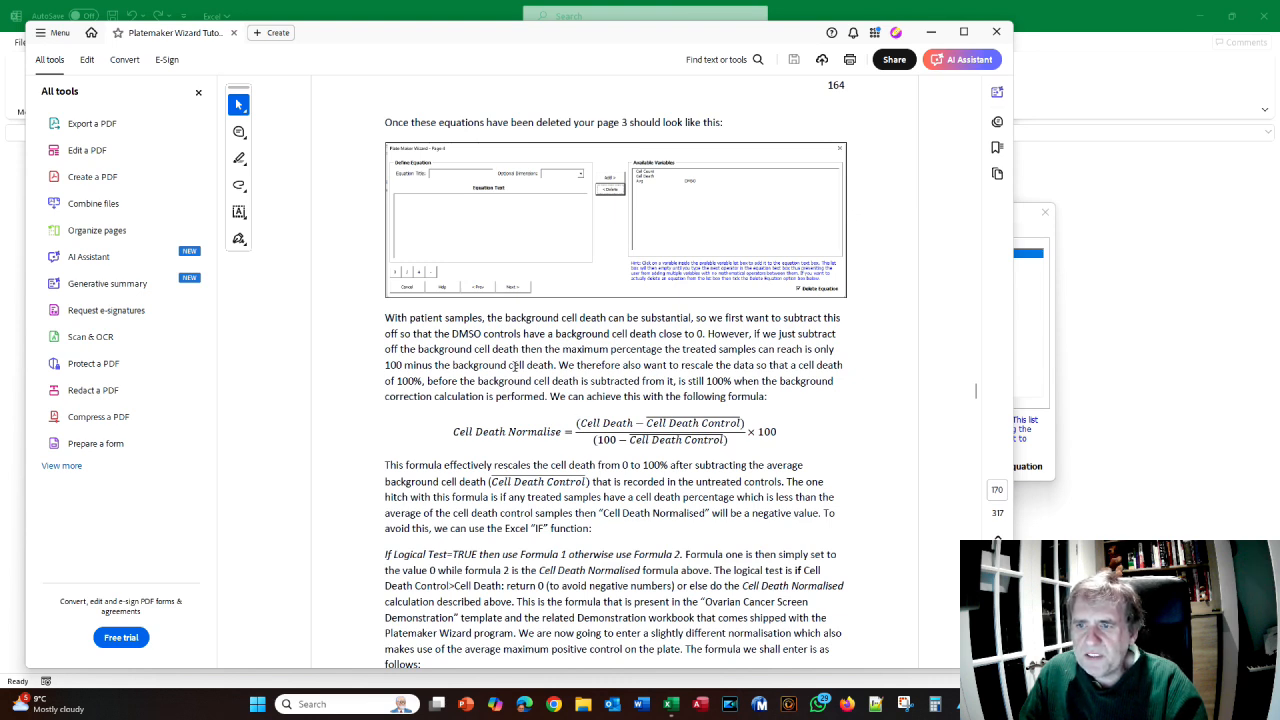
{"action": "scroll", "coordinate": [513, 365], "scroll_direction": "down", "scroll_amount": 3}
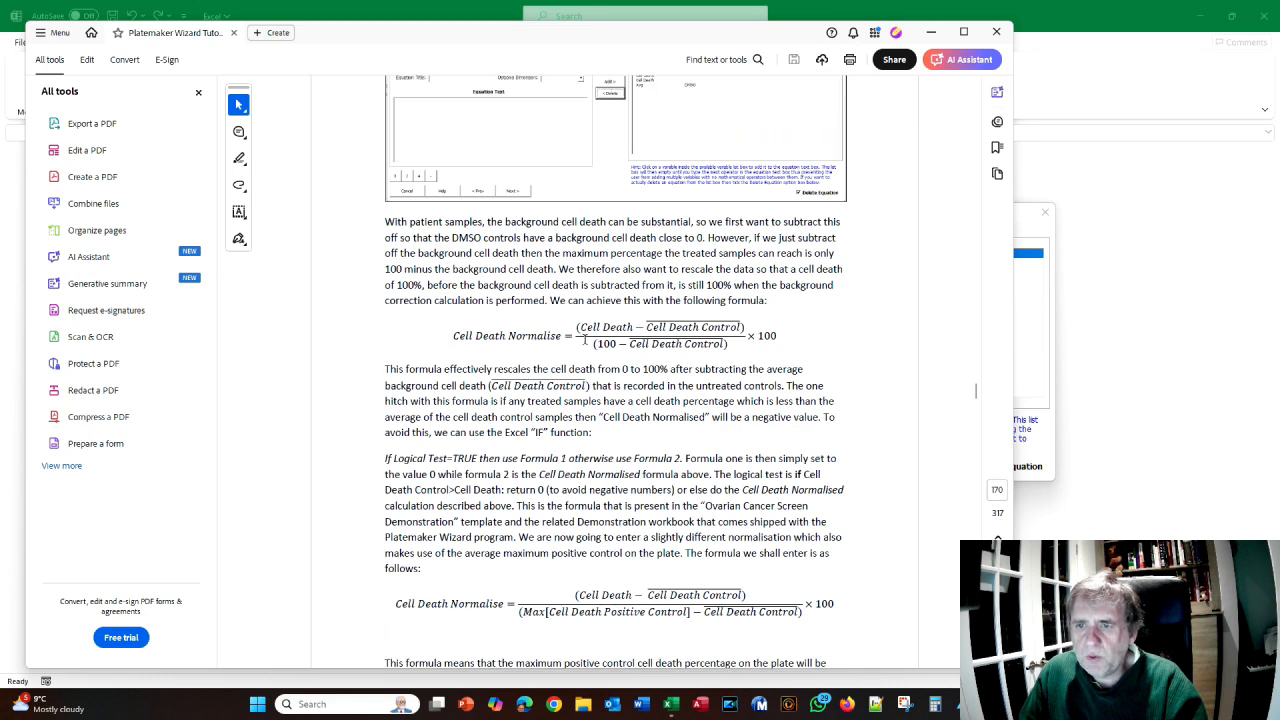
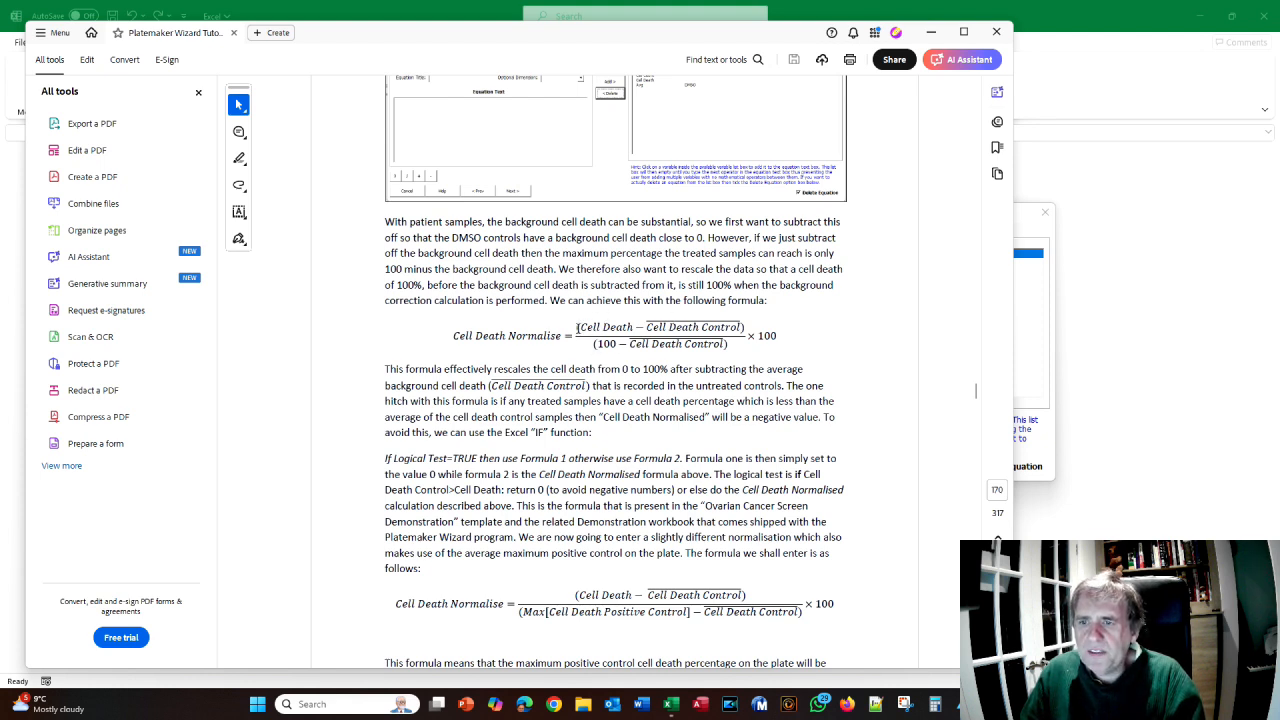
- Read further down the manual's Cell Death Normalise formulas
{"action": "scroll", "coordinate": [679, 336], "scroll_direction": "down", "scroll_amount": 1}
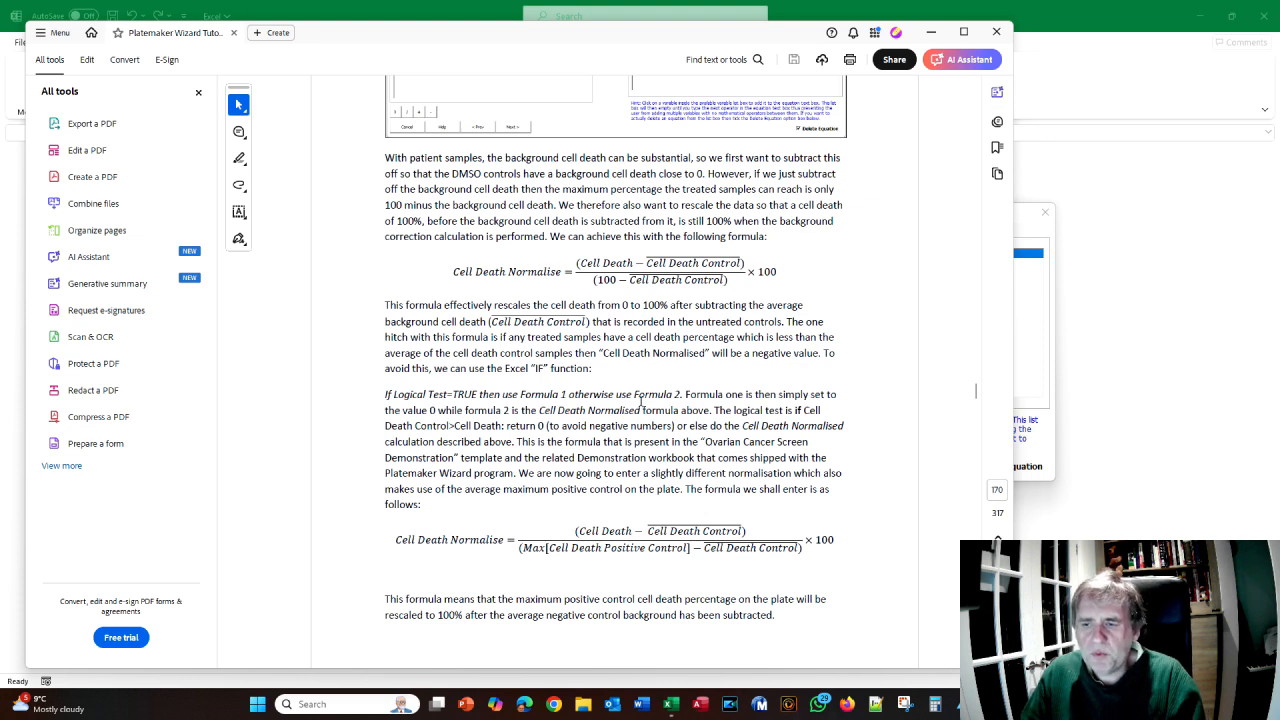
{"action": "scroll", "coordinate": [633, 396], "scroll_direction": "down", "scroll_amount": 1}
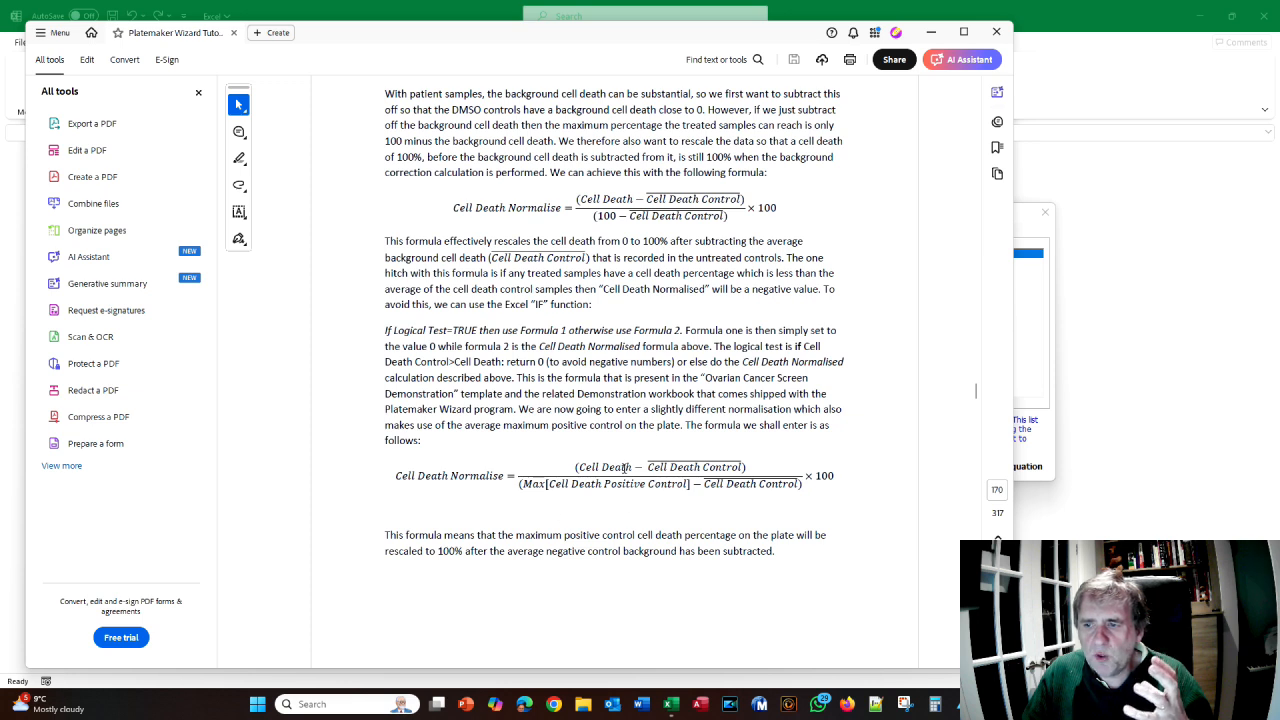
{"action": "scroll", "coordinate": [625, 467], "scroll_direction": "down", "scroll_amount": 2}
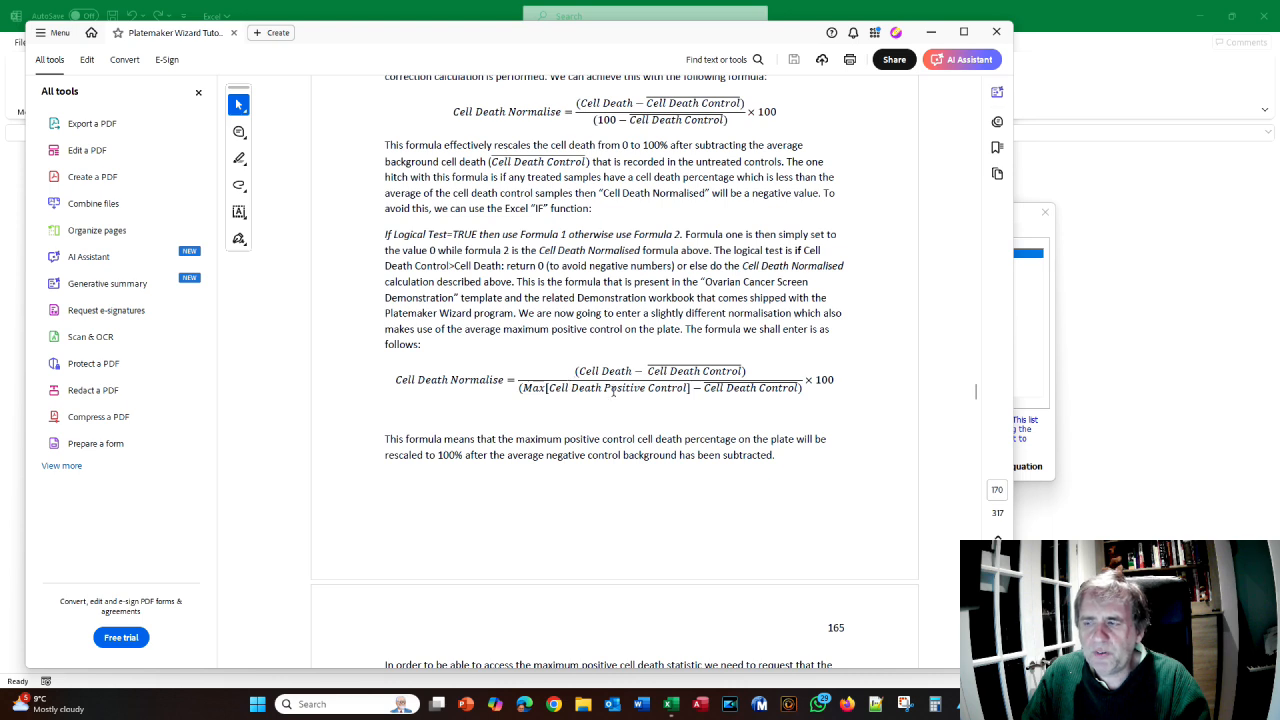
- Set the Benzothenium Chloride control to Calculate Maximum and return to equation Page 4
{"action": "key", "text": "alt+Tab"}
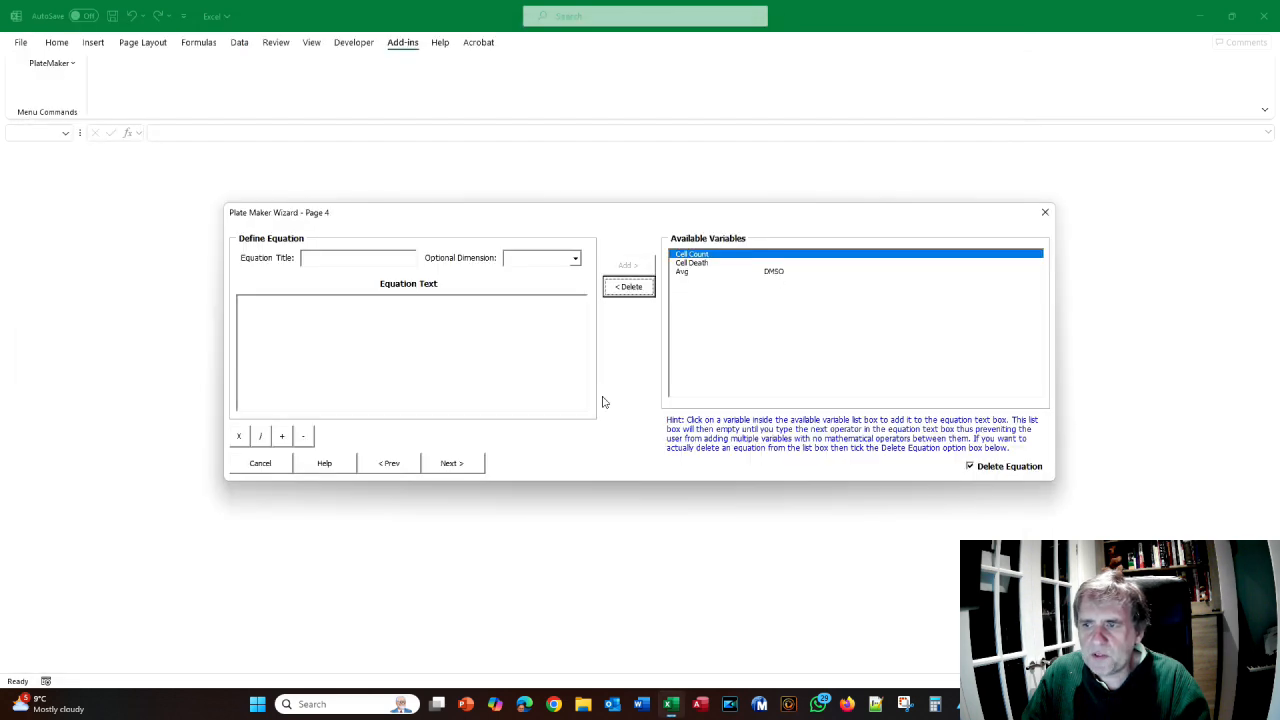
{"action": "left_click", "coordinate": [390, 463]}
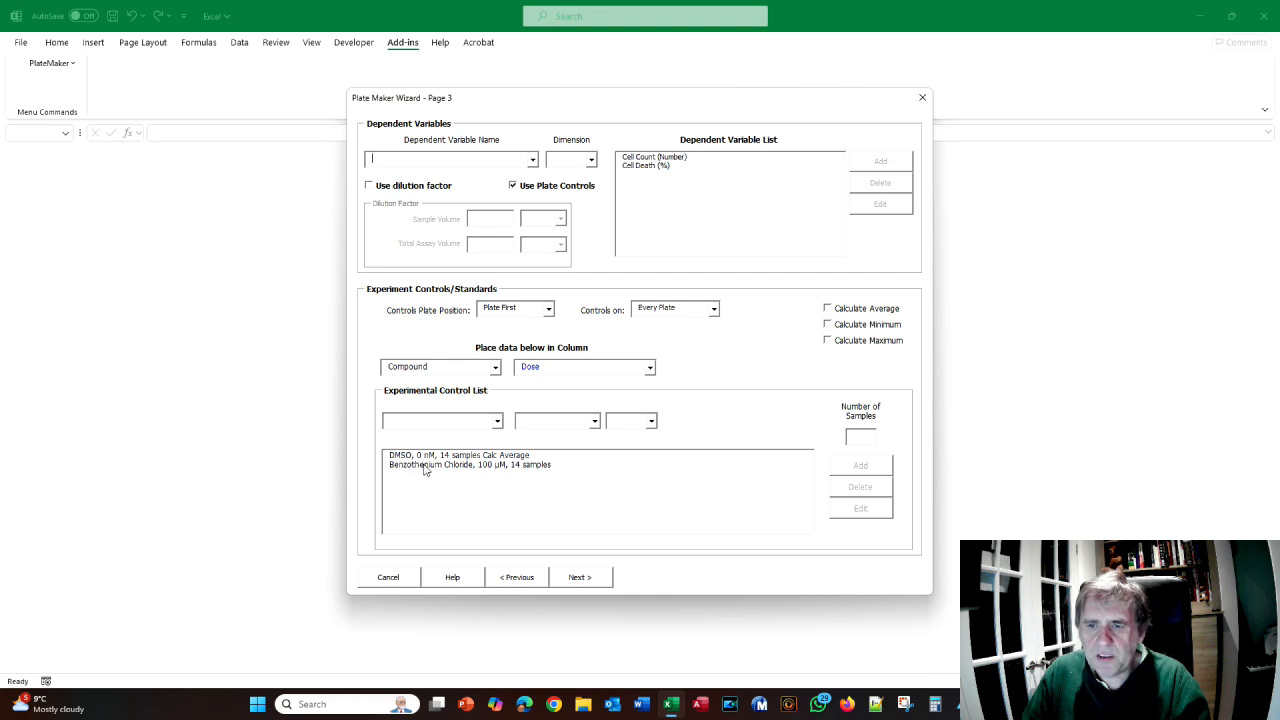
{"action": "left_click", "coordinate": [424, 465]}
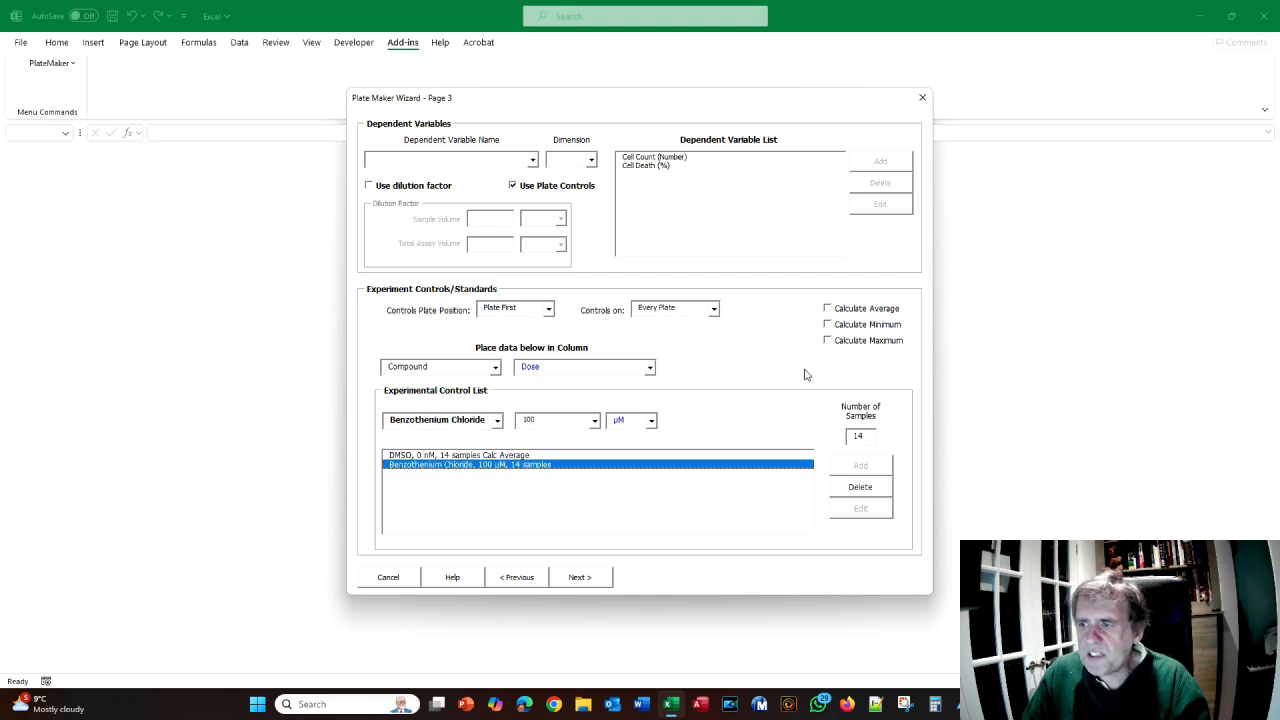
{"action": "left_click", "coordinate": [828, 342]}
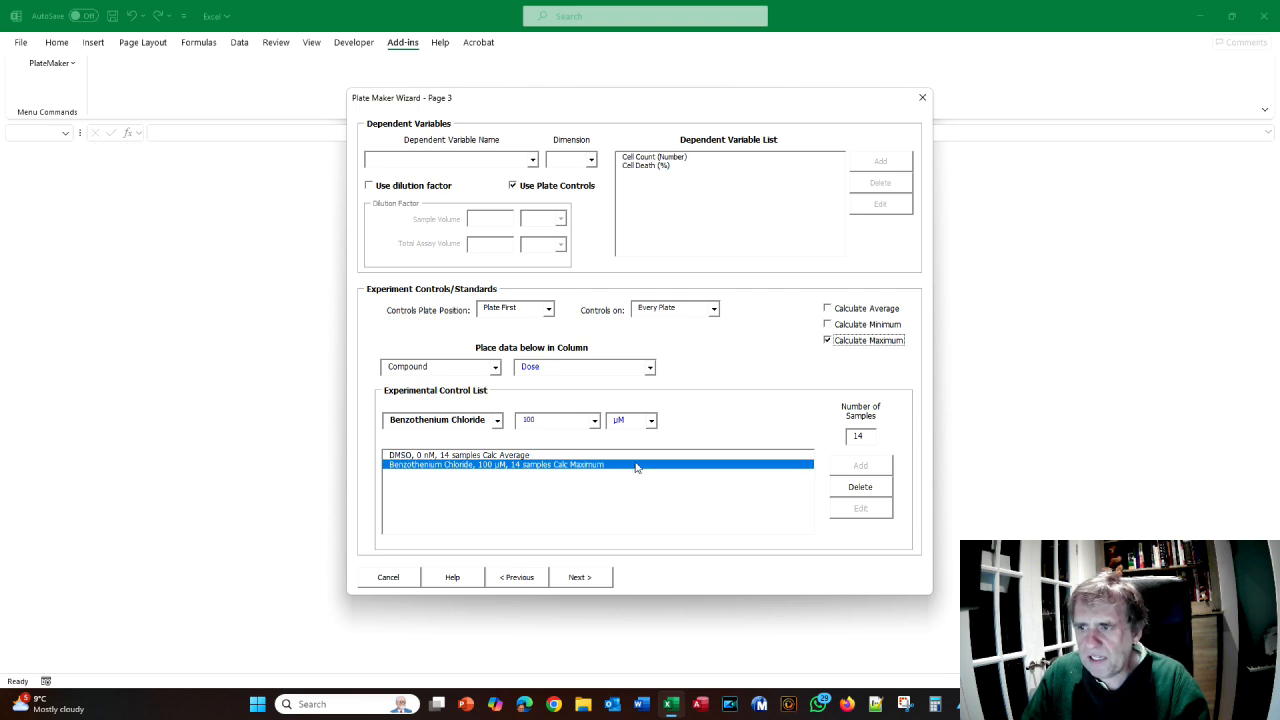
{"action": "left_click", "coordinate": [583, 580]}
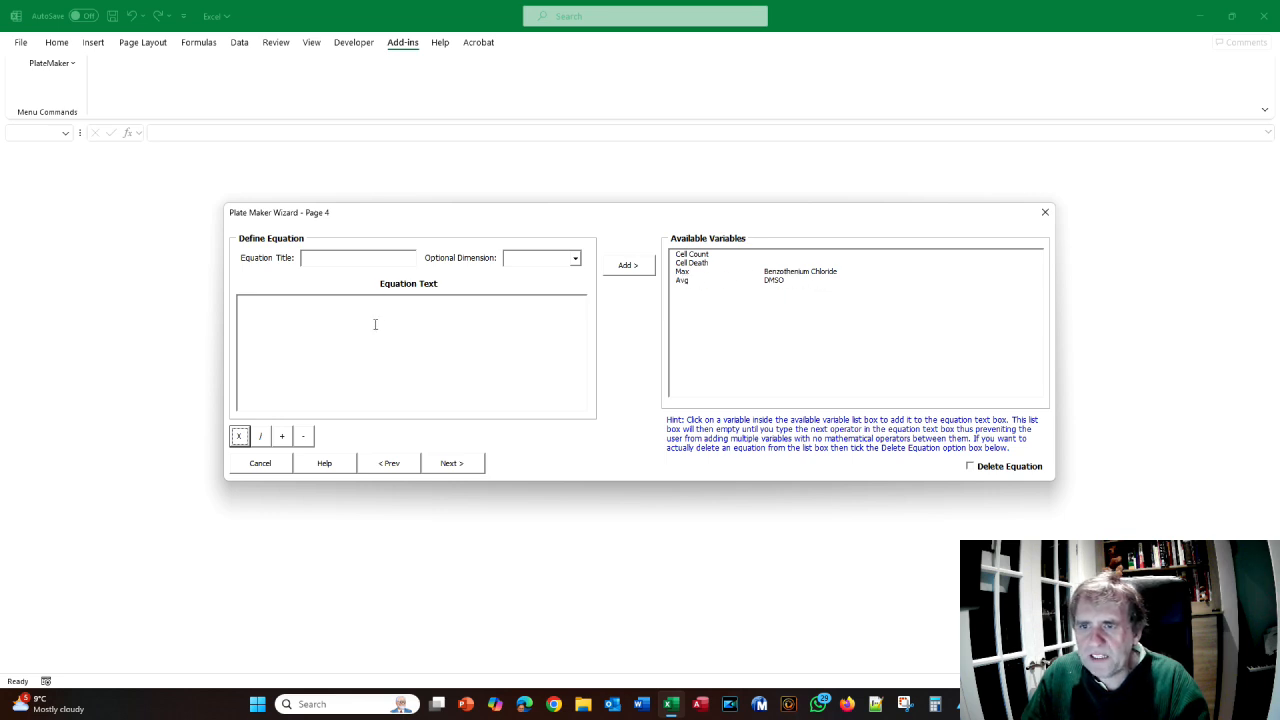
{"action": "key", "text": "alt+Tab"}
- Title the new equation 'Cell Death Normalised' with % as its dimension
{"action": "scroll", "coordinate": [398, 334], "scroll_direction": "down", "scroll_amount": 2}
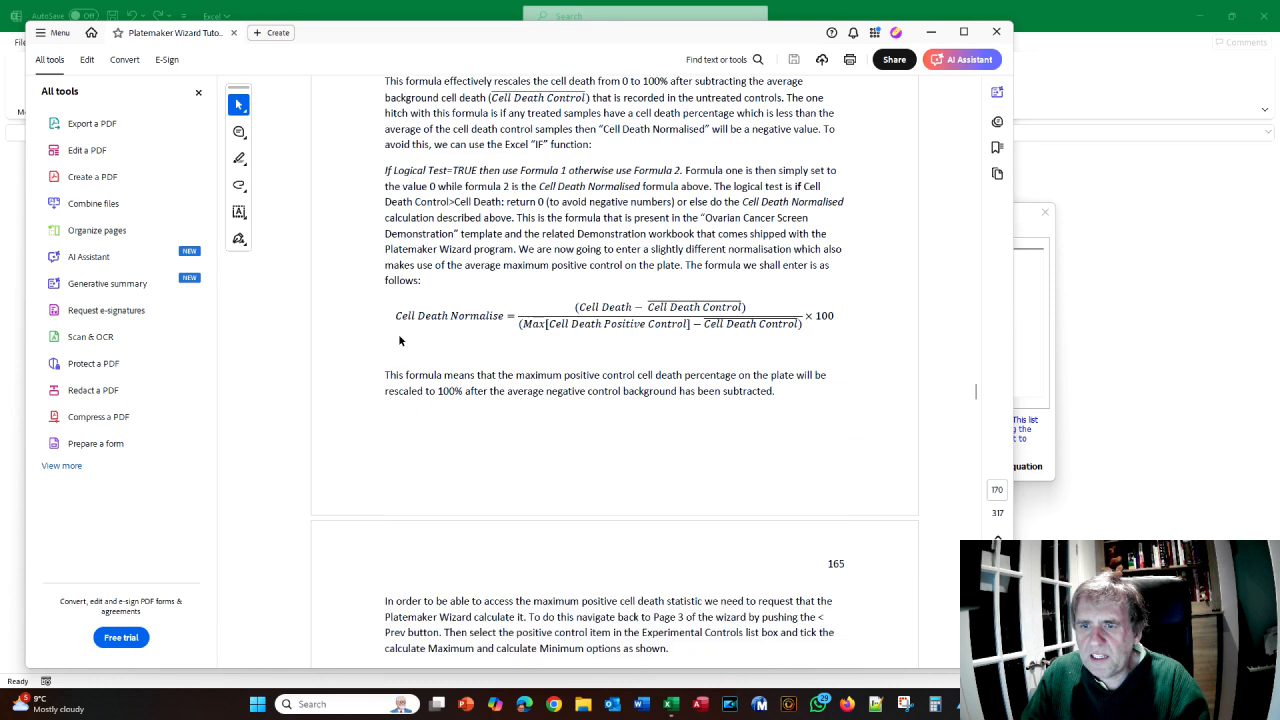
{"action": "key", "text": "alt+Tab"}
{"action": "left_click", "coordinate": [349, 257]}
{"action": "type", "text": "Cell"}
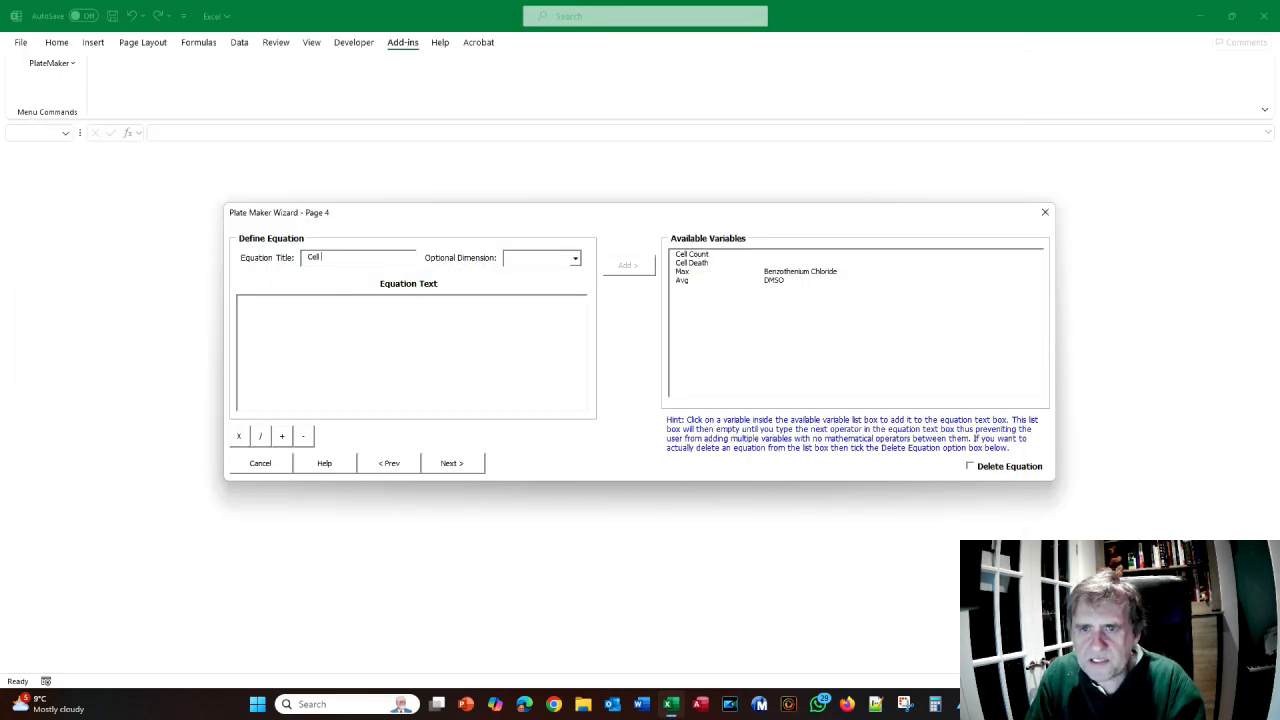
{"action": "type", "text": " Death "}
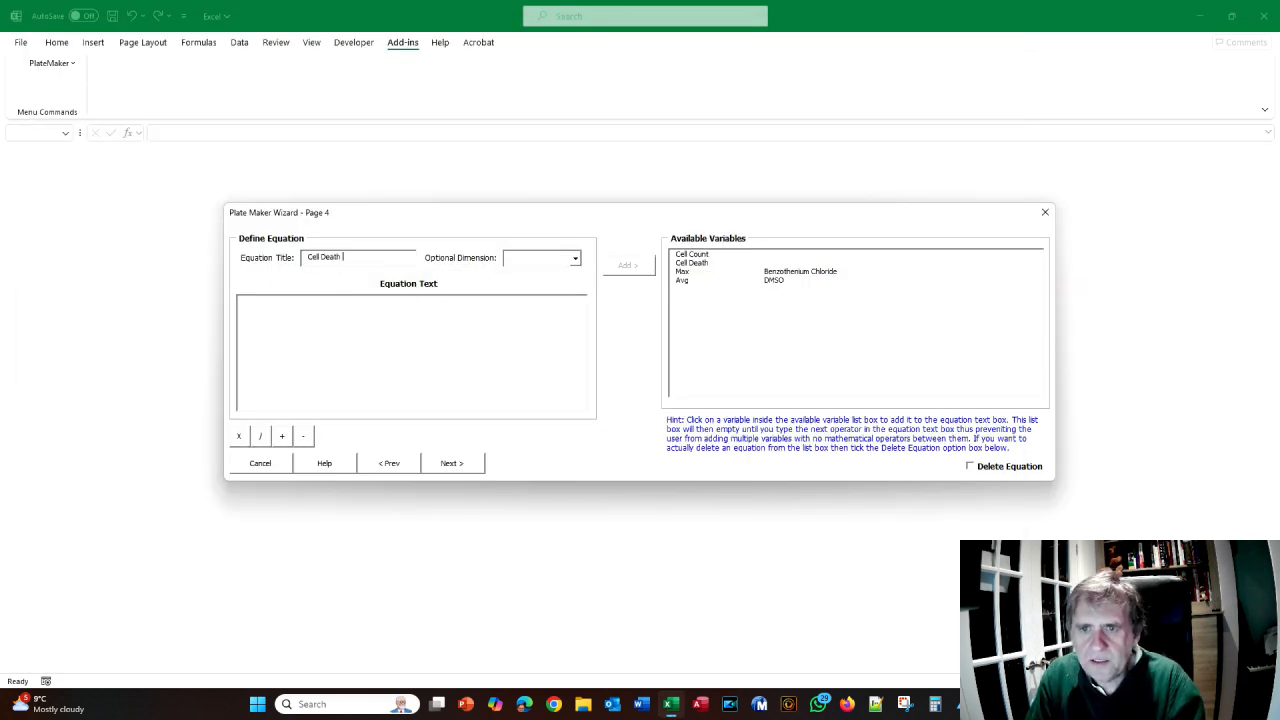
{"action": "type", "text": "Normalised"}
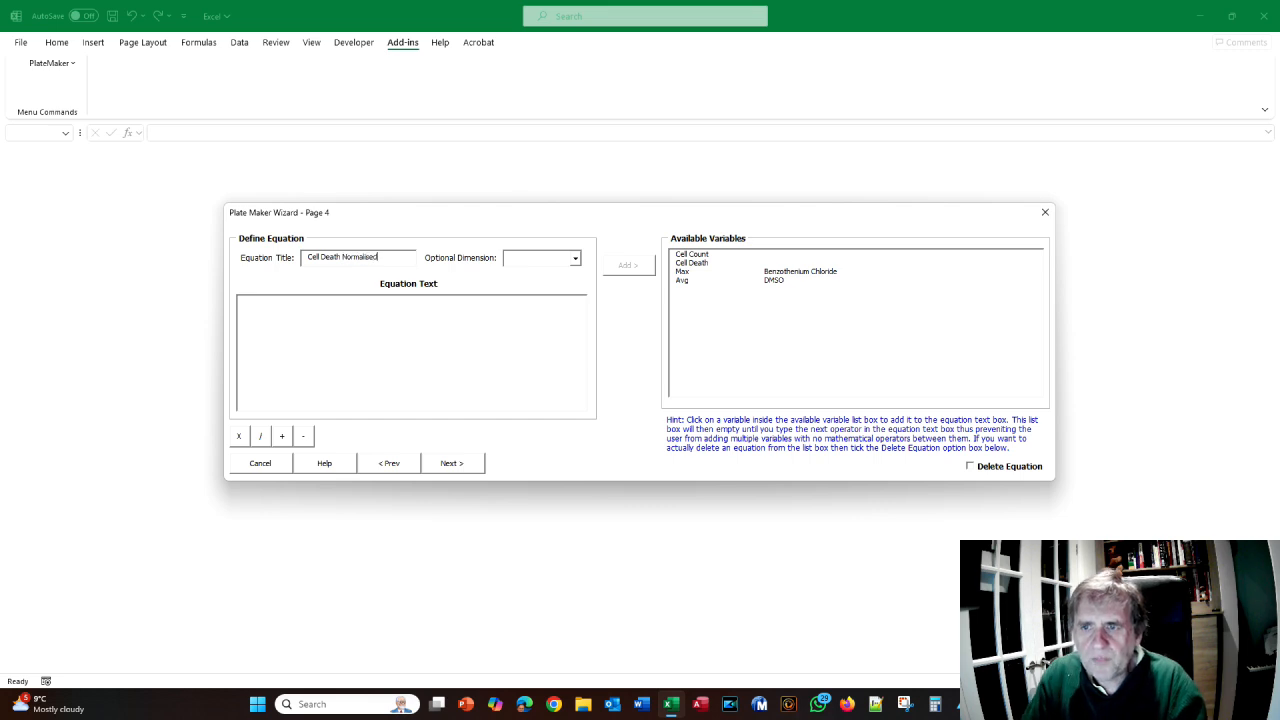
{"action": "left_click", "coordinate": [575, 259]}
- Check the manual's formula, then begin the equation text with 'if'
{"action": "key", "text": "alt+Tab"}
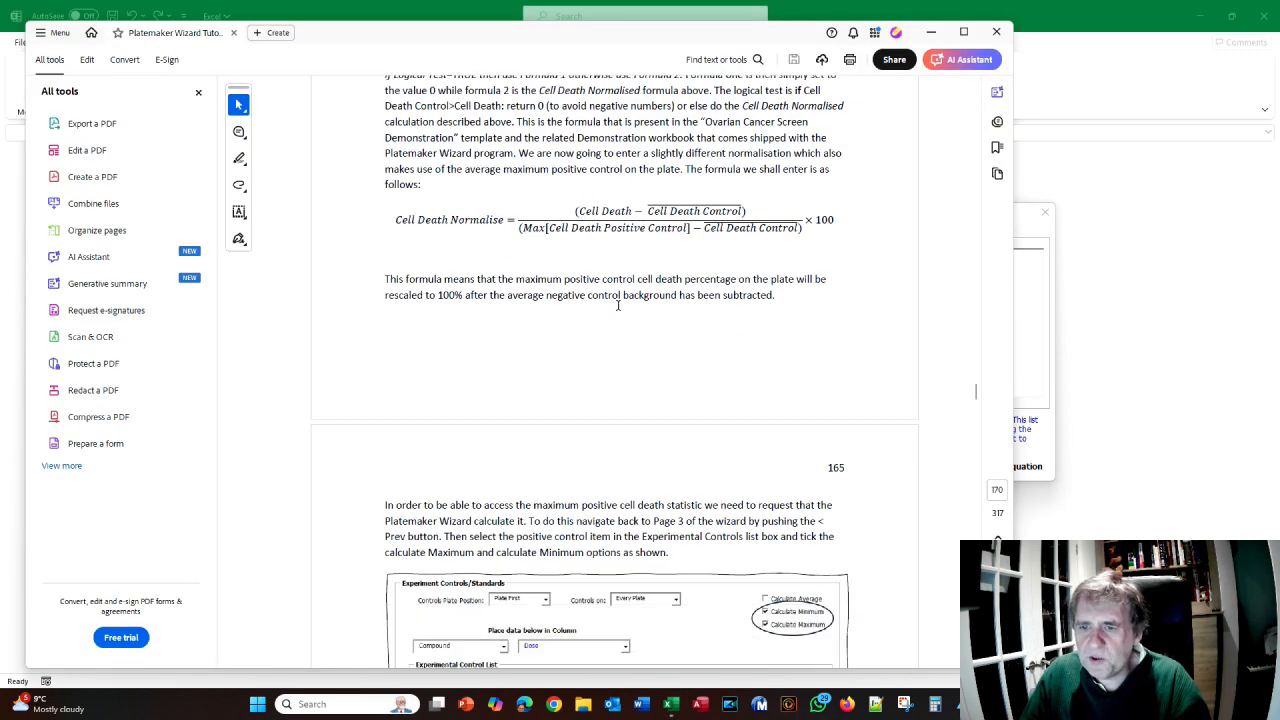
{"action": "scroll", "coordinate": [617, 302], "scroll_direction": "down", "scroll_amount": 15}
{"action": "scroll", "coordinate": [555, 414], "scroll_direction": "up", "scroll_amount": 10}
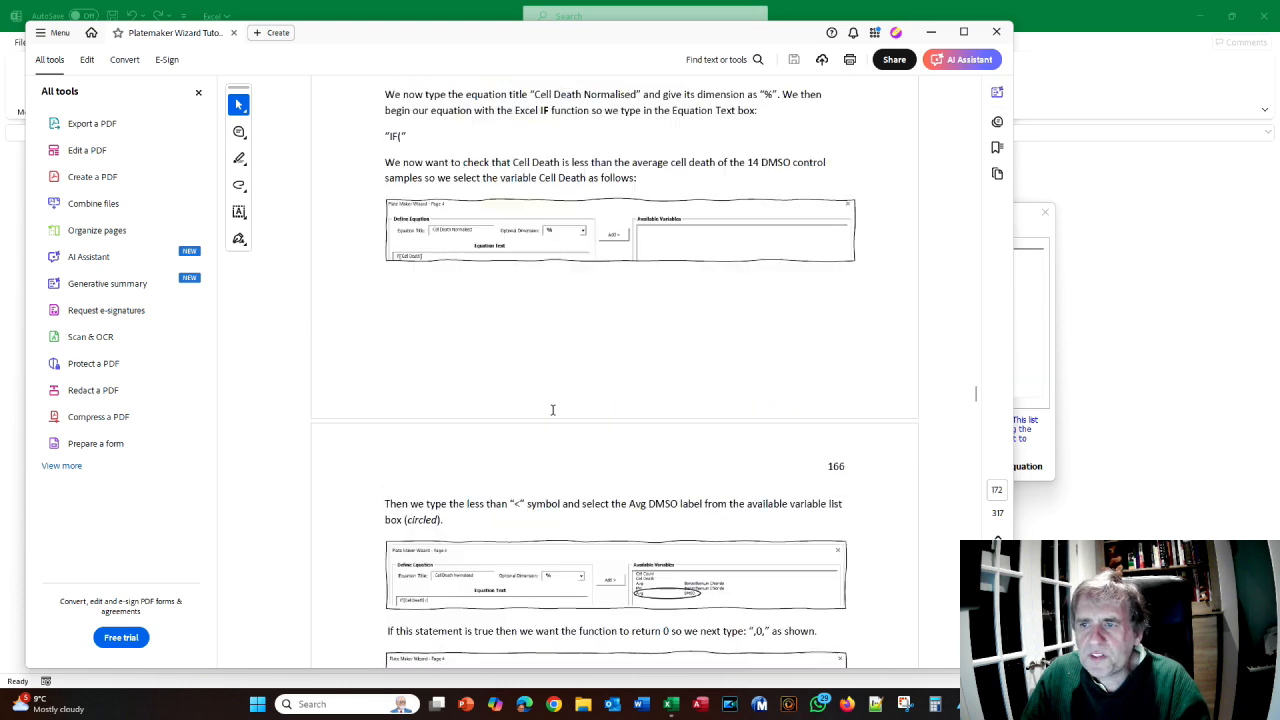
{"action": "scroll", "coordinate": [556, 390], "scroll_direction": "up", "scroll_amount": 4}
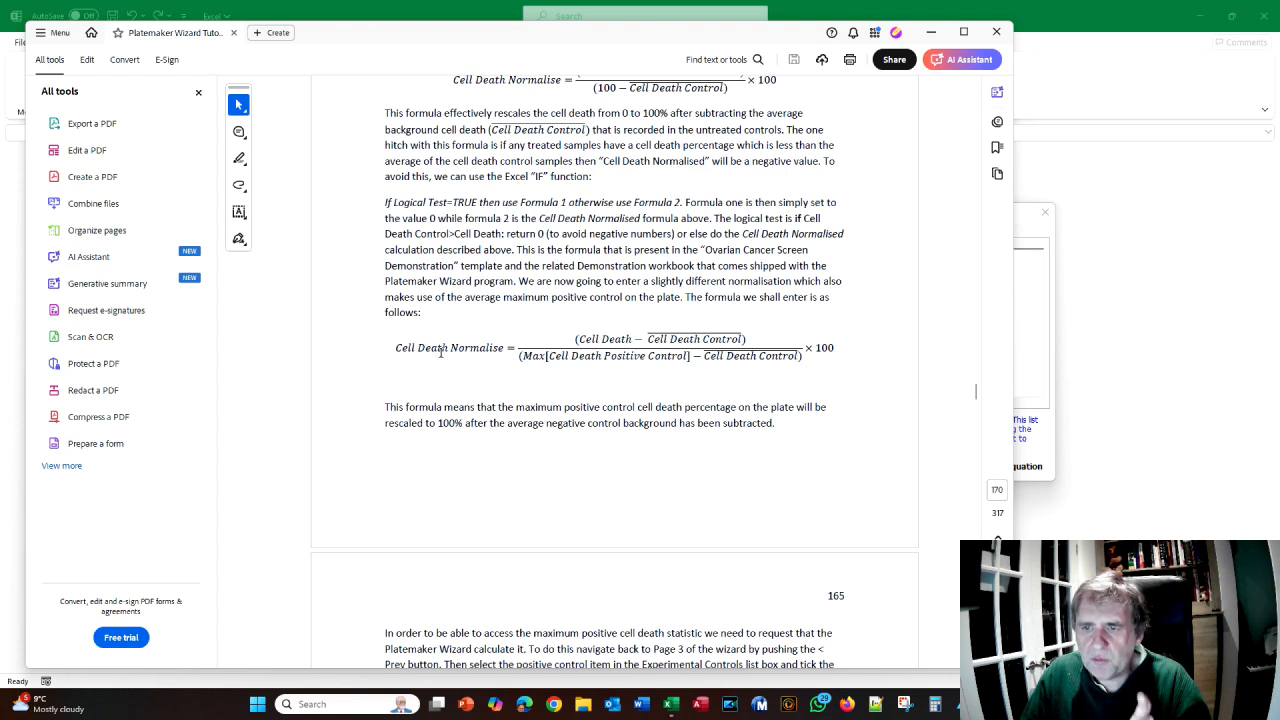
{"action": "scroll", "coordinate": [440, 352], "scroll_direction": "down", "scroll_amount": 15}
{"action": "scroll", "coordinate": [440, 355], "scroll_direction": "down", "scroll_amount": 8}
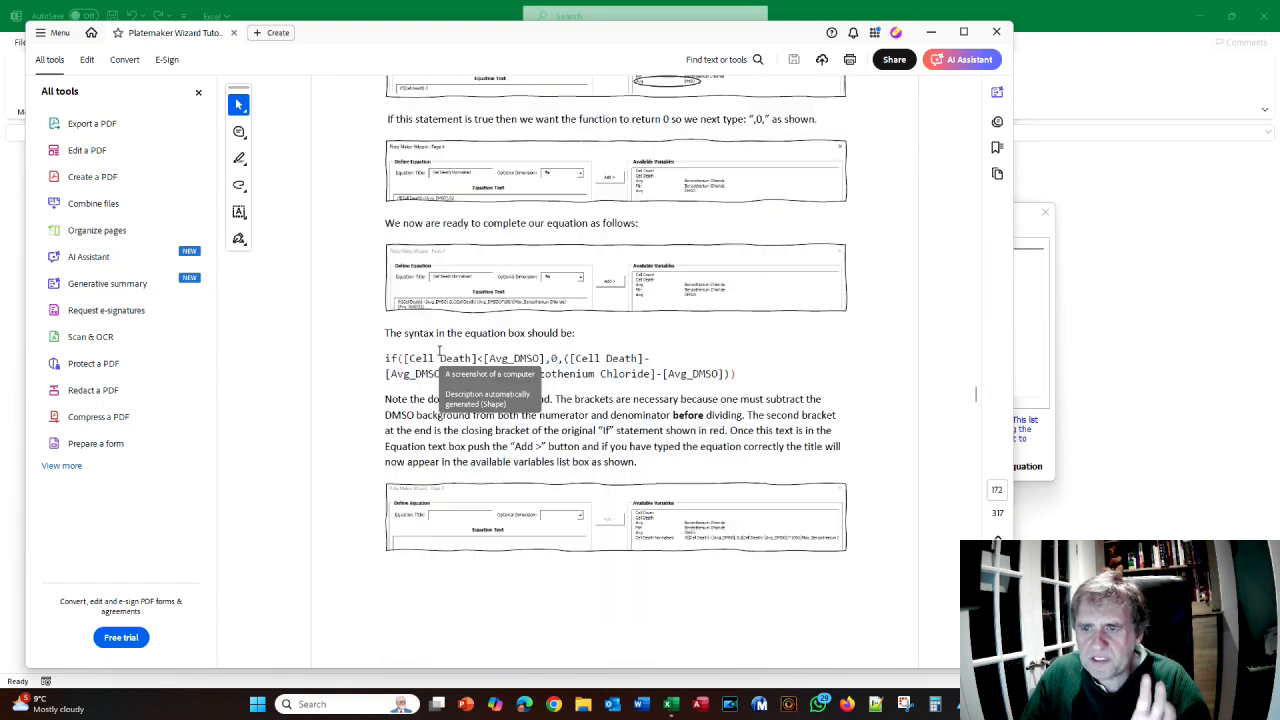
{"action": "key", "text": "alt+Tab"}
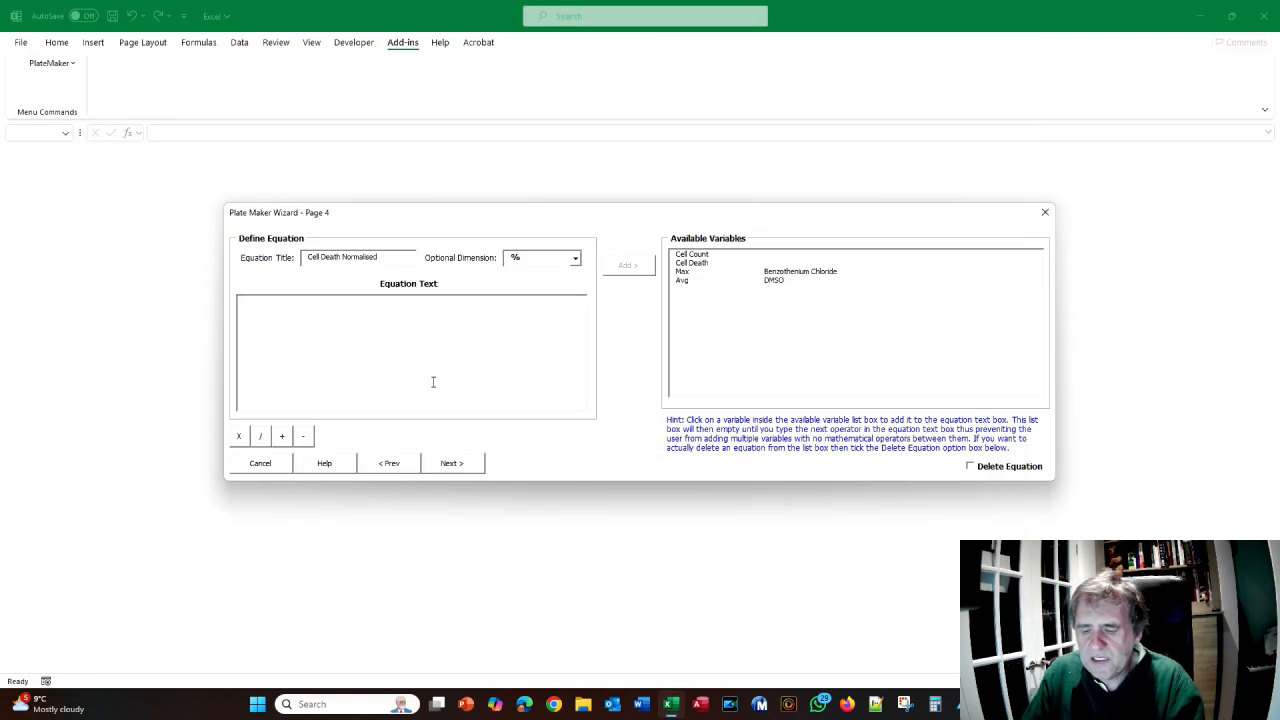
{"action": "left_click", "coordinate": [433, 381]}
{"action": "type", "text": "if("}
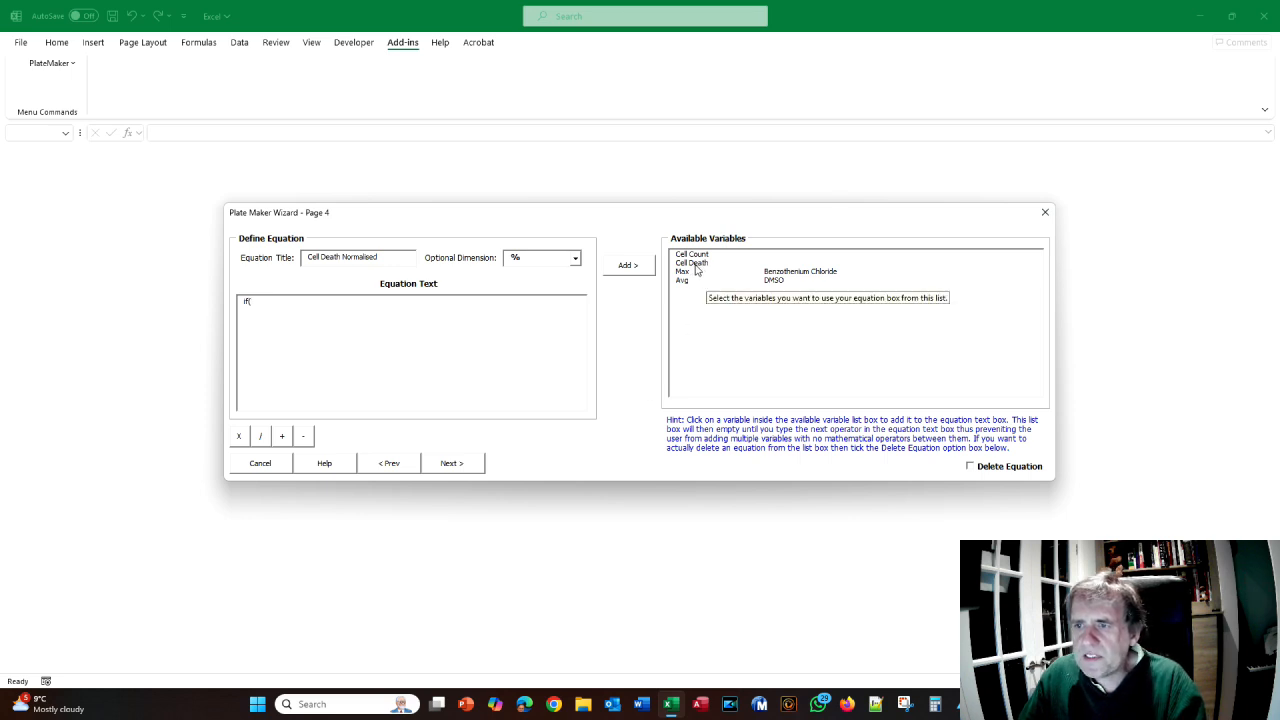
- Build the equation text if([Cell Death]<[Avg_DMSO],0,([Cell Death]-[Avg_DMSO]) from the variable list
{"action": "left_click", "coordinate": [696, 265]}
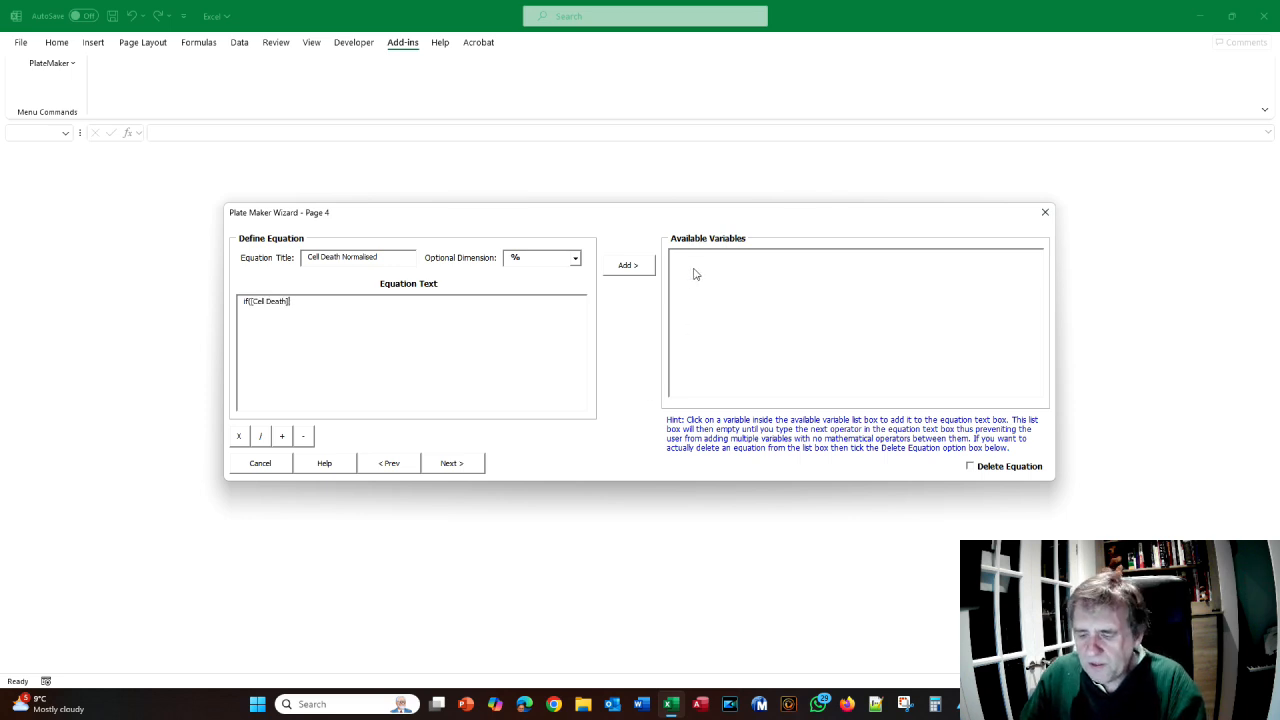
{"action": "type", "text": "<"}
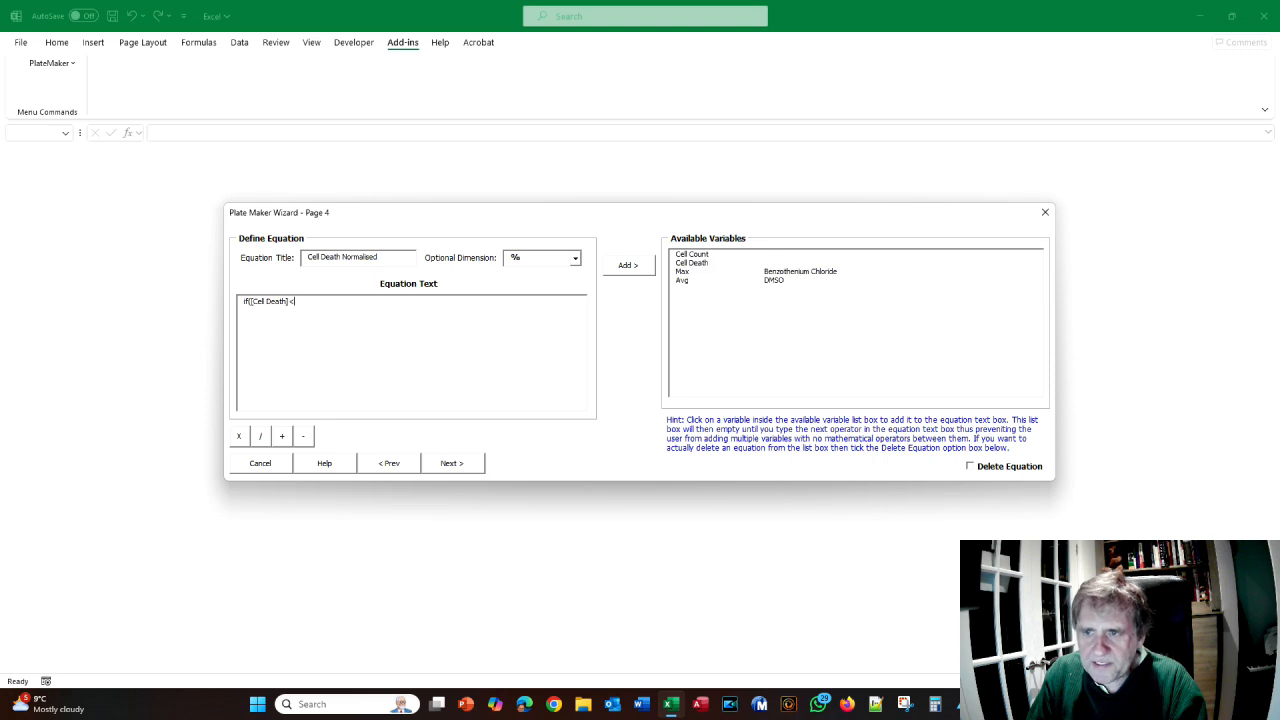
{"action": "left_click", "coordinate": [681, 284]}
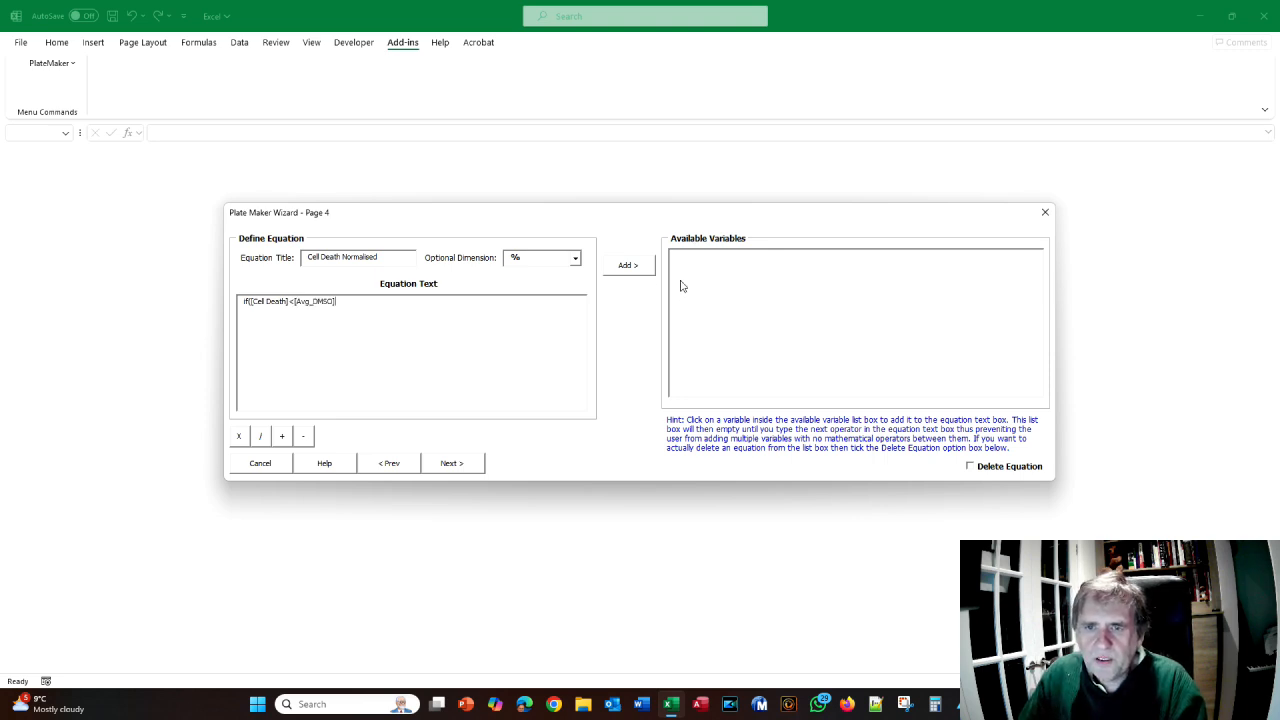
{"action": "type", "text": ",0,"}
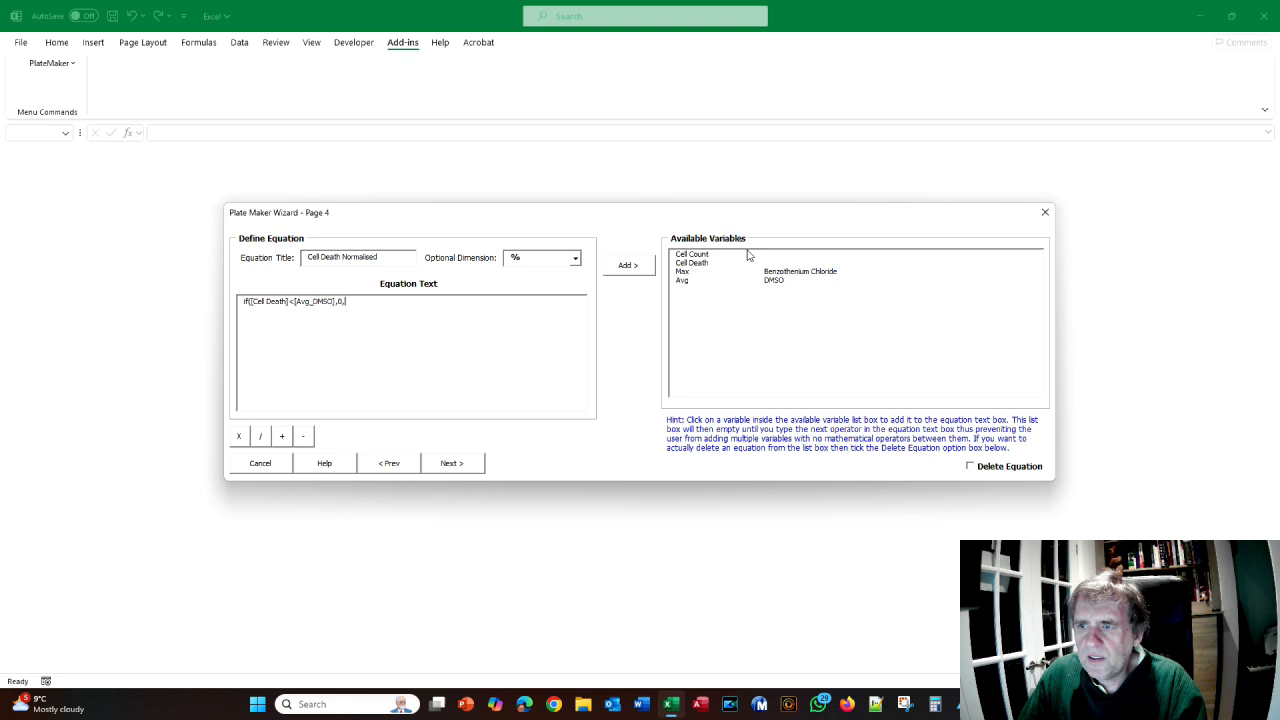
{"action": "left_click", "coordinate": [700, 263]}
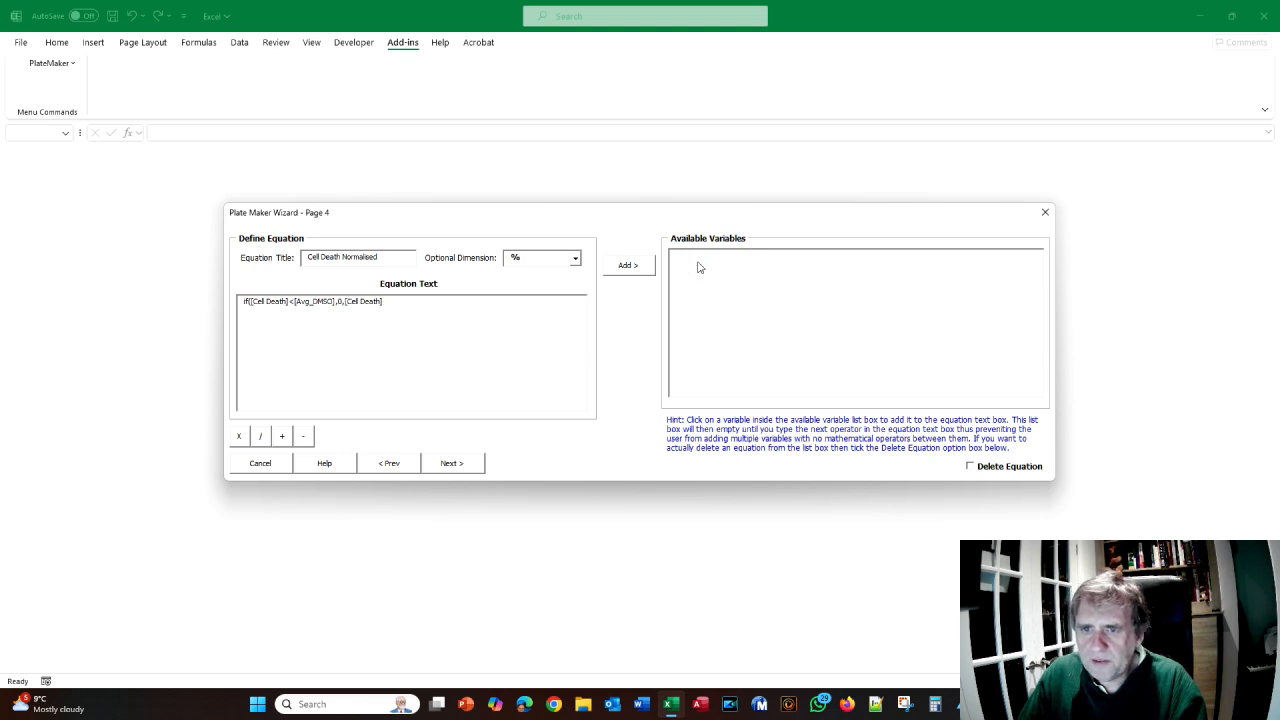
{"action": "type", "text": "-"}
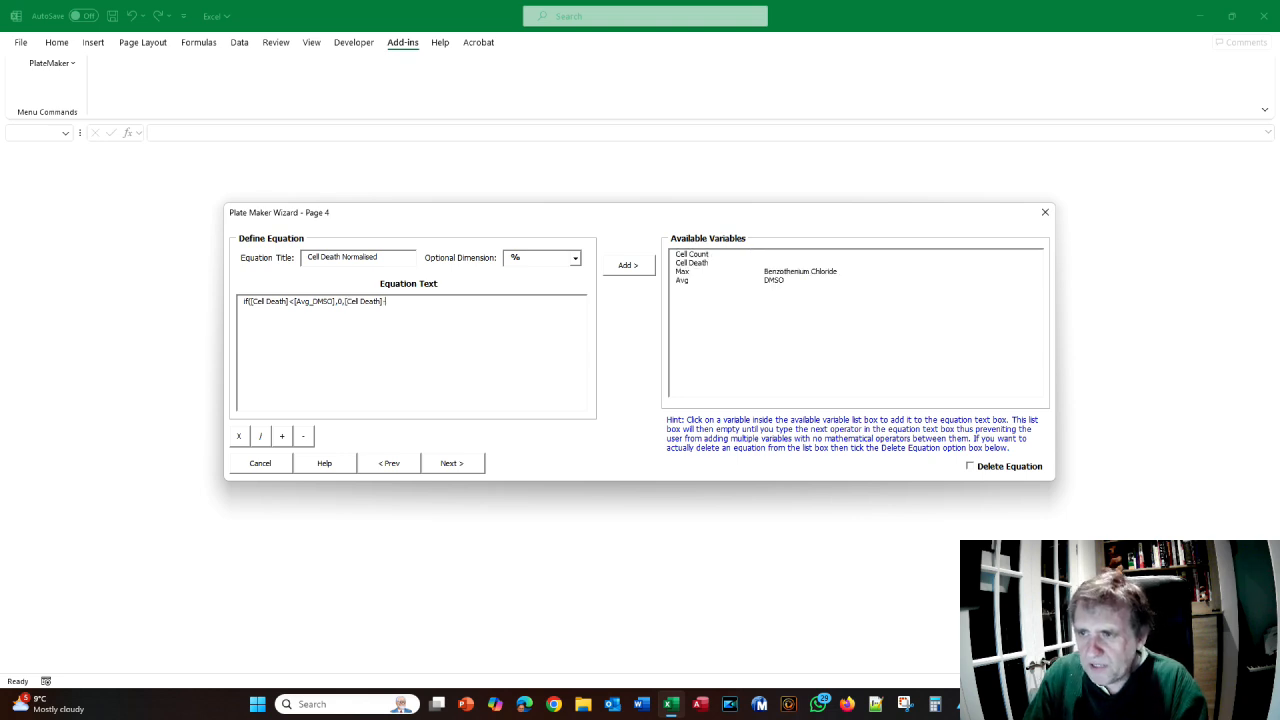
{"action": "left_click", "coordinate": [688, 283]}
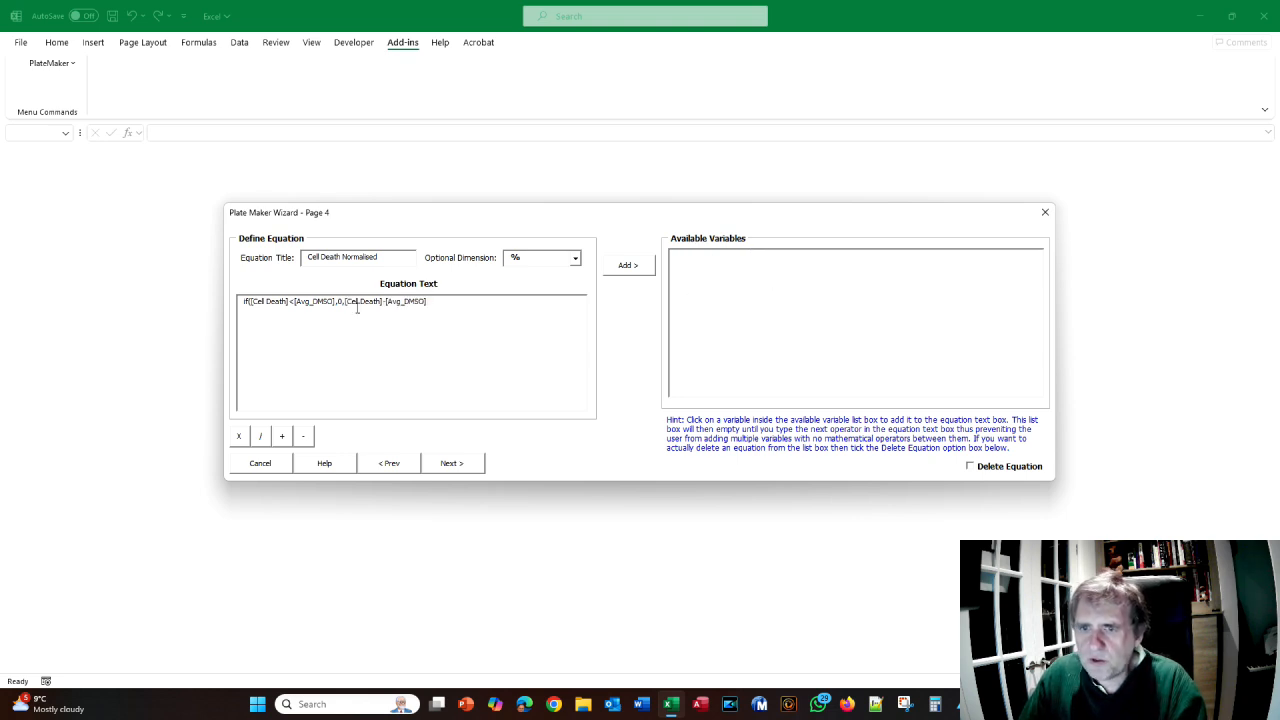
{"action": "type", "text": ")"}
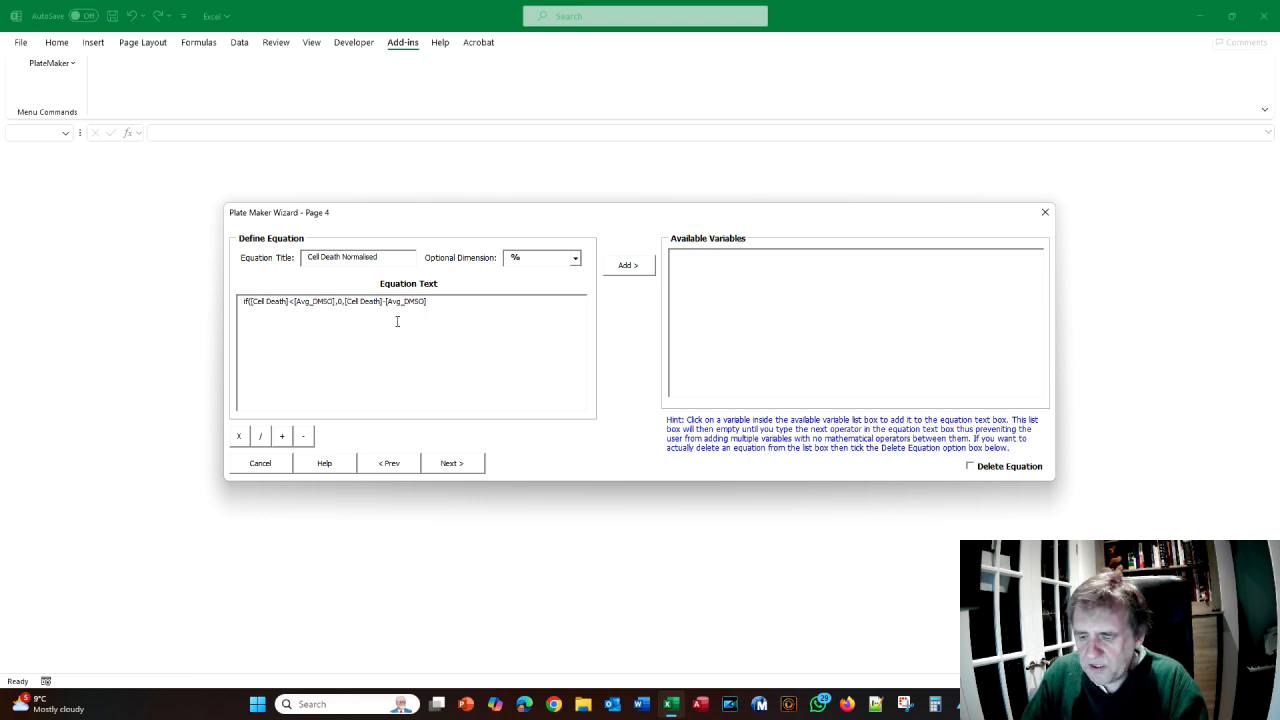
{"action": "left_click", "coordinate": [345, 301]}
{"action": "type", "text": "("}
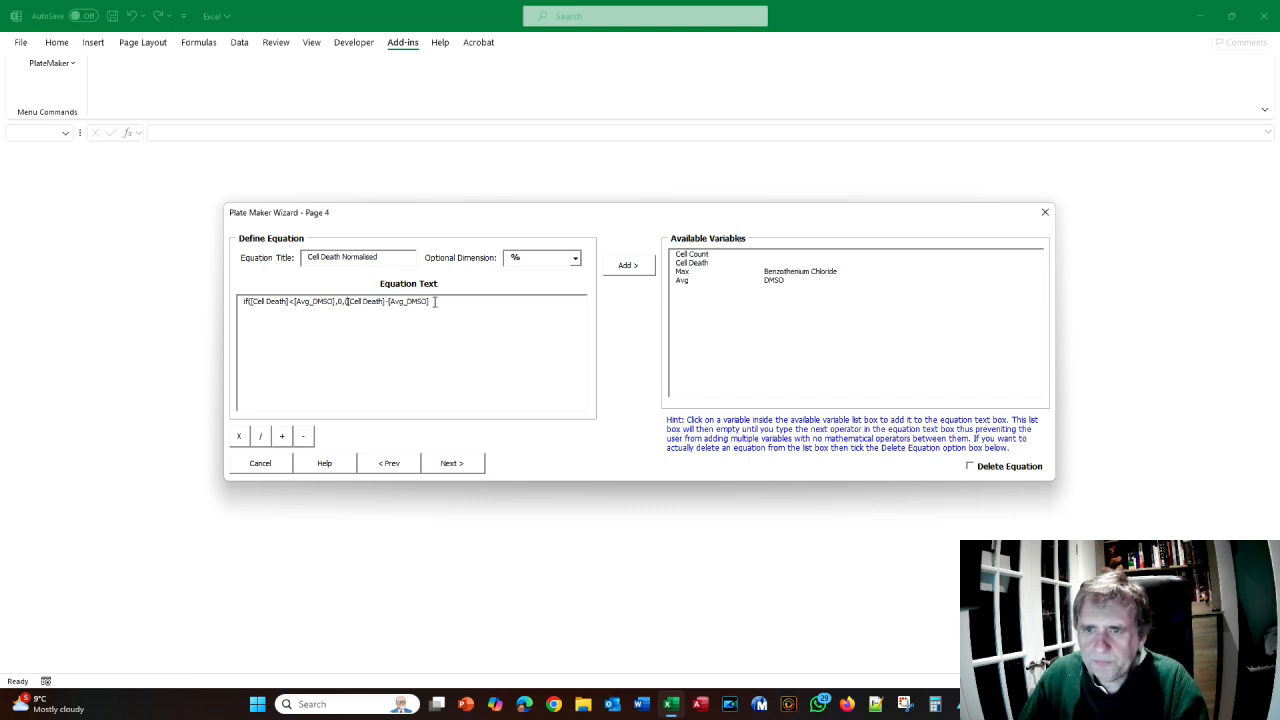
{"action": "key", "text": "alt+Tab"}
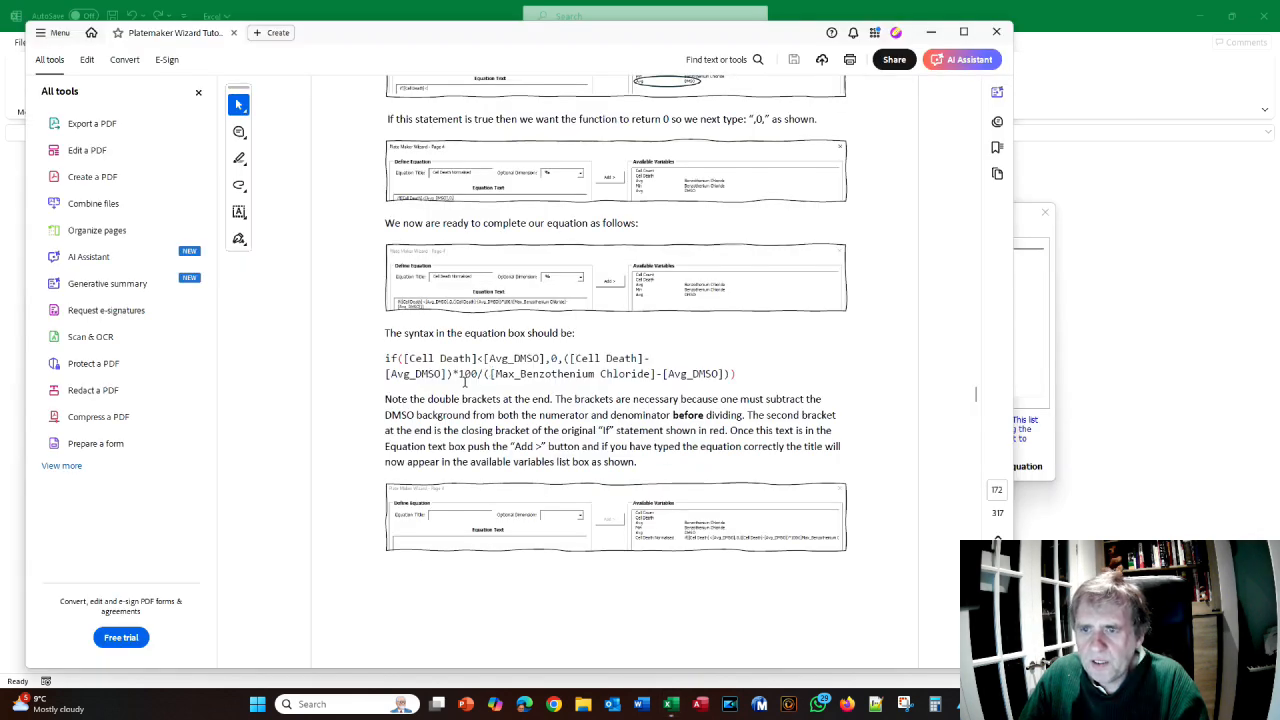
- Continue the formula with 100 and Max Benzothenium Chloride minus Avg_DMSO, checking the manual
{"action": "key", "text": "alt+Tab"}
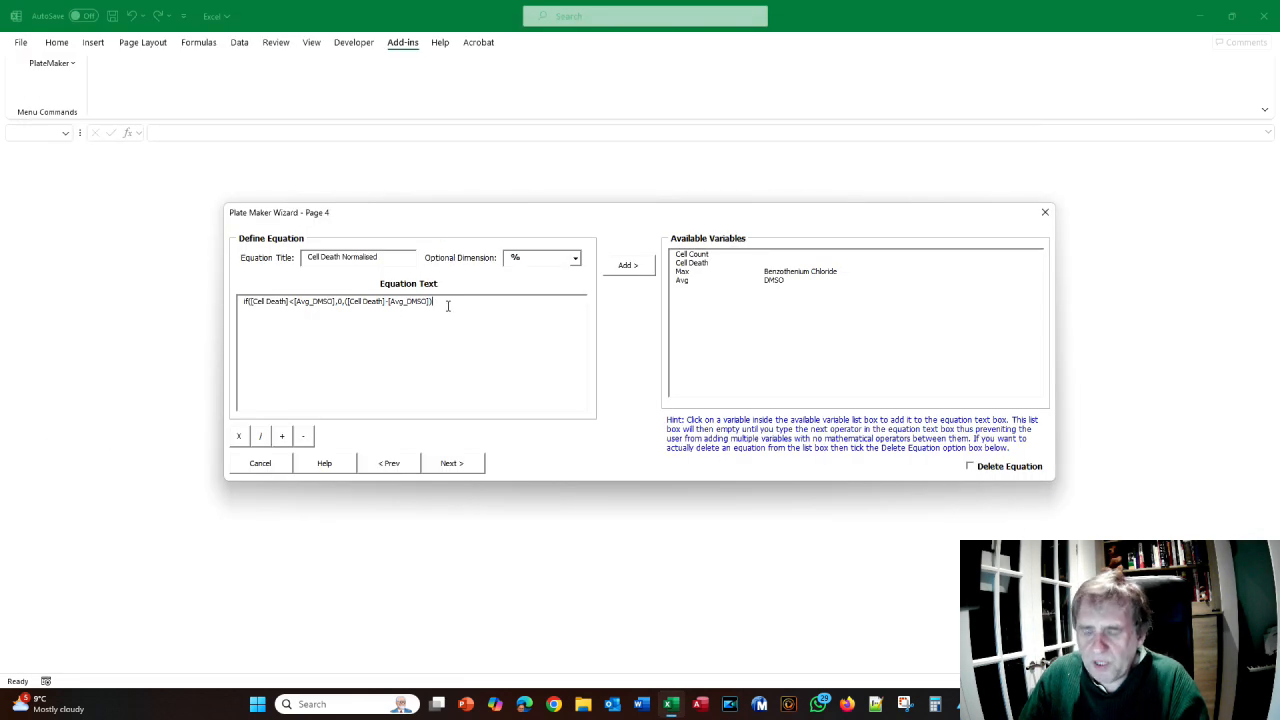
{"action": "type", "text": "10"}
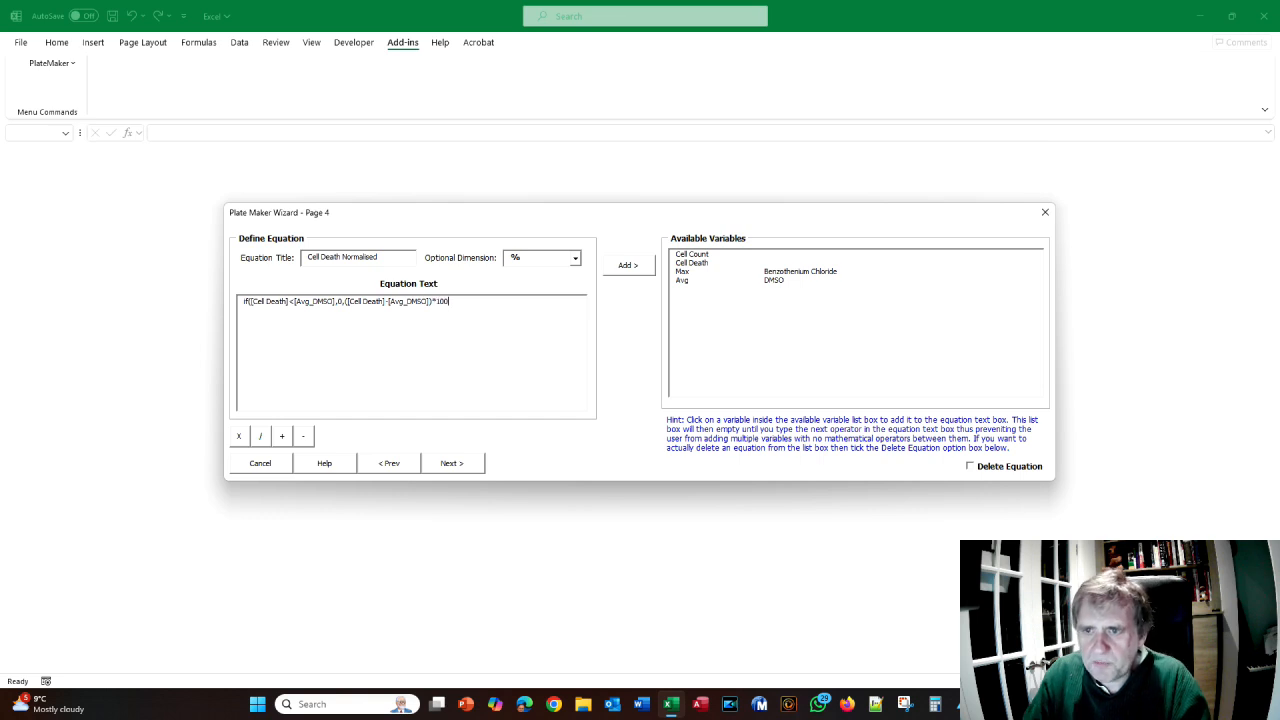
{"action": "type", "text": "0"}
{"action": "key", "text": "alt+Tab"}
{"action": "key", "text": "alt+Tab"}
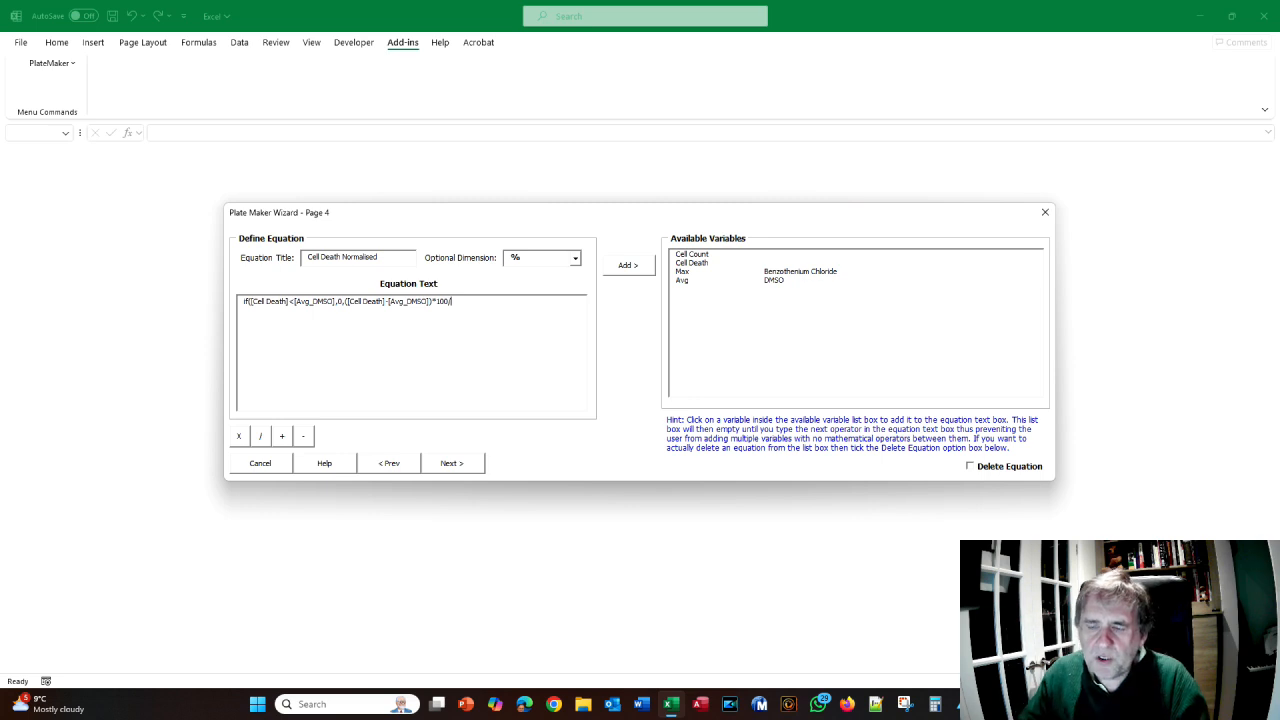
{"action": "key", "text": "alt+Tab"}
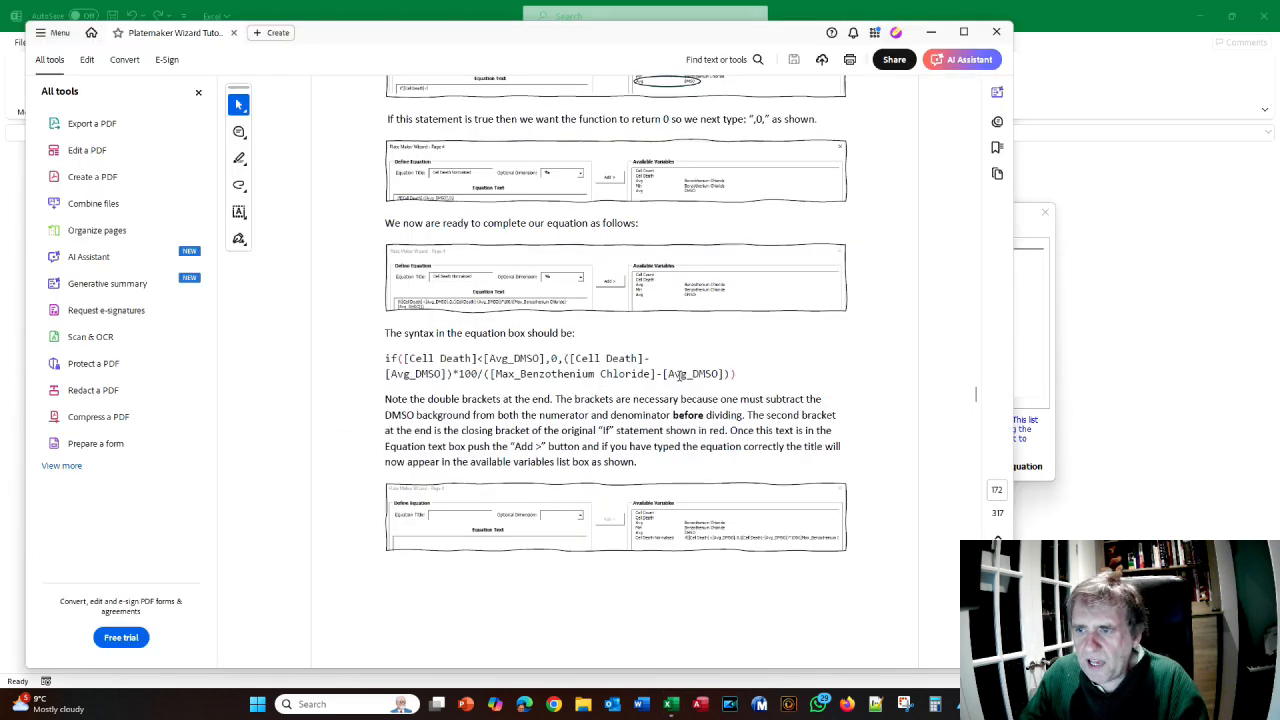
{"action": "key", "text": "alt+Tab"}
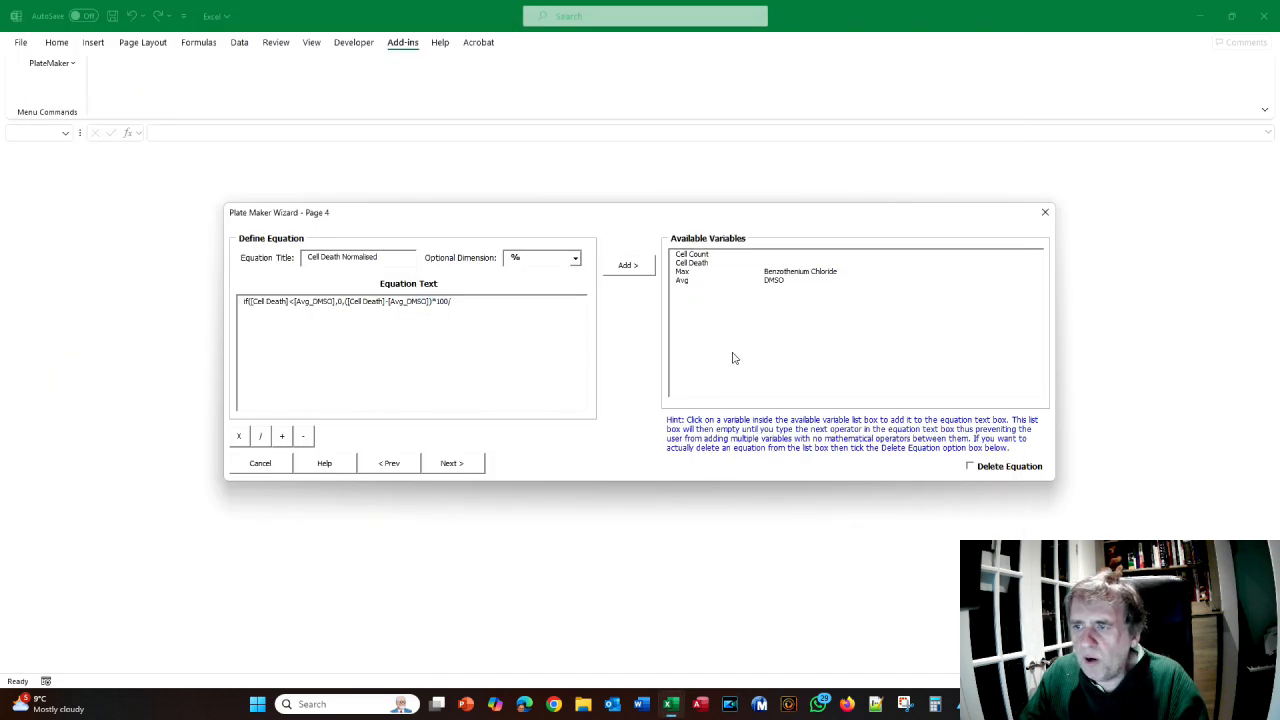
{"action": "left_click", "coordinate": [684, 272]}
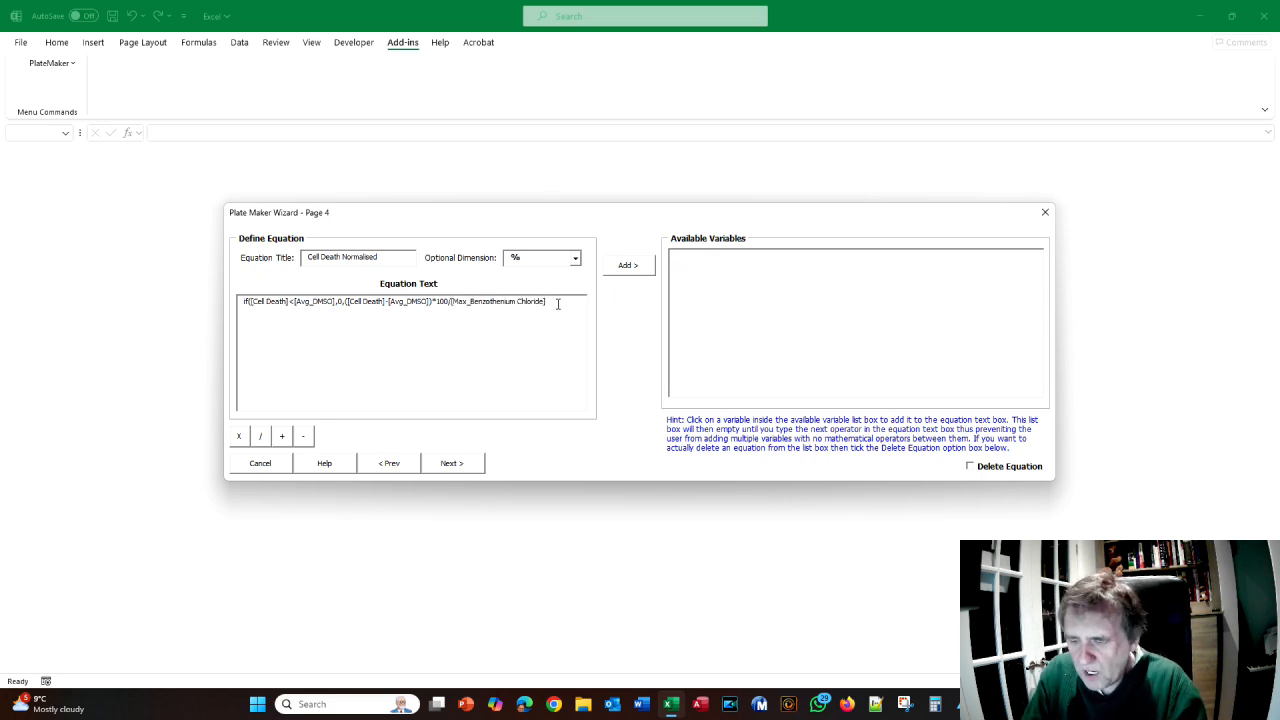
{"action": "type", "text": "-"}
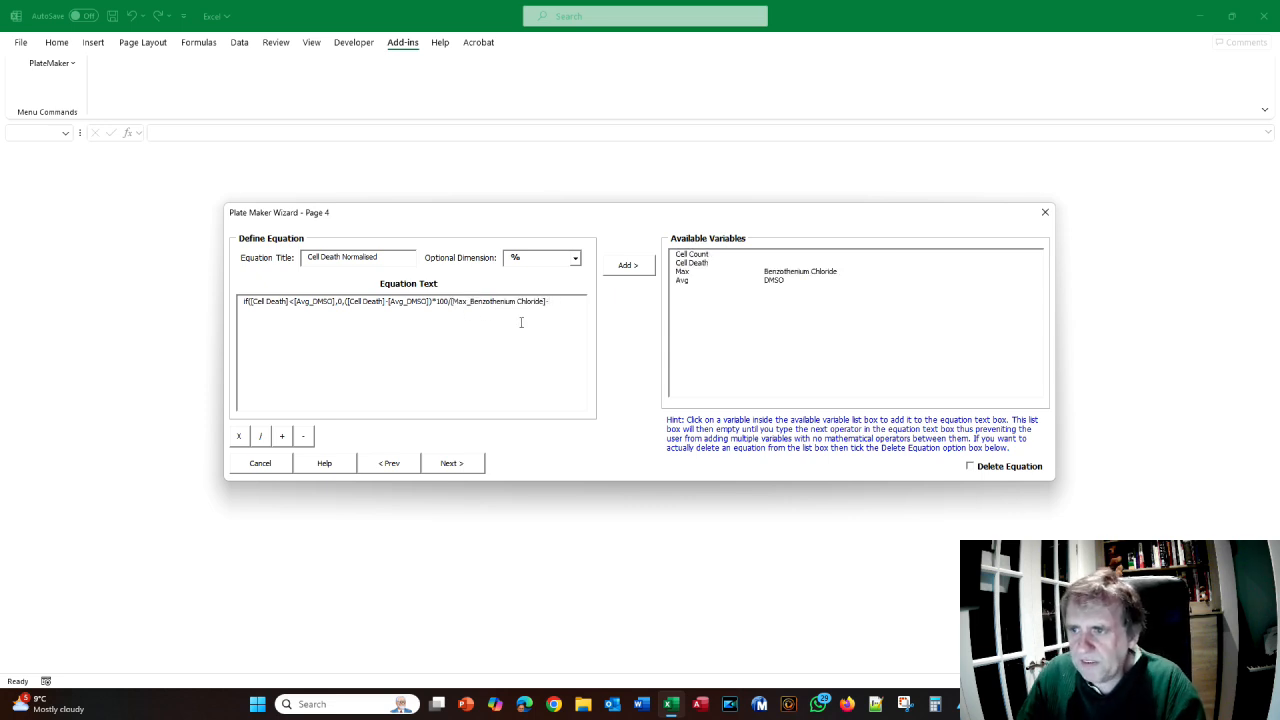
{"action": "left_click", "coordinate": [680, 281]}
{"action": "key", "text": "alt+Tab"}
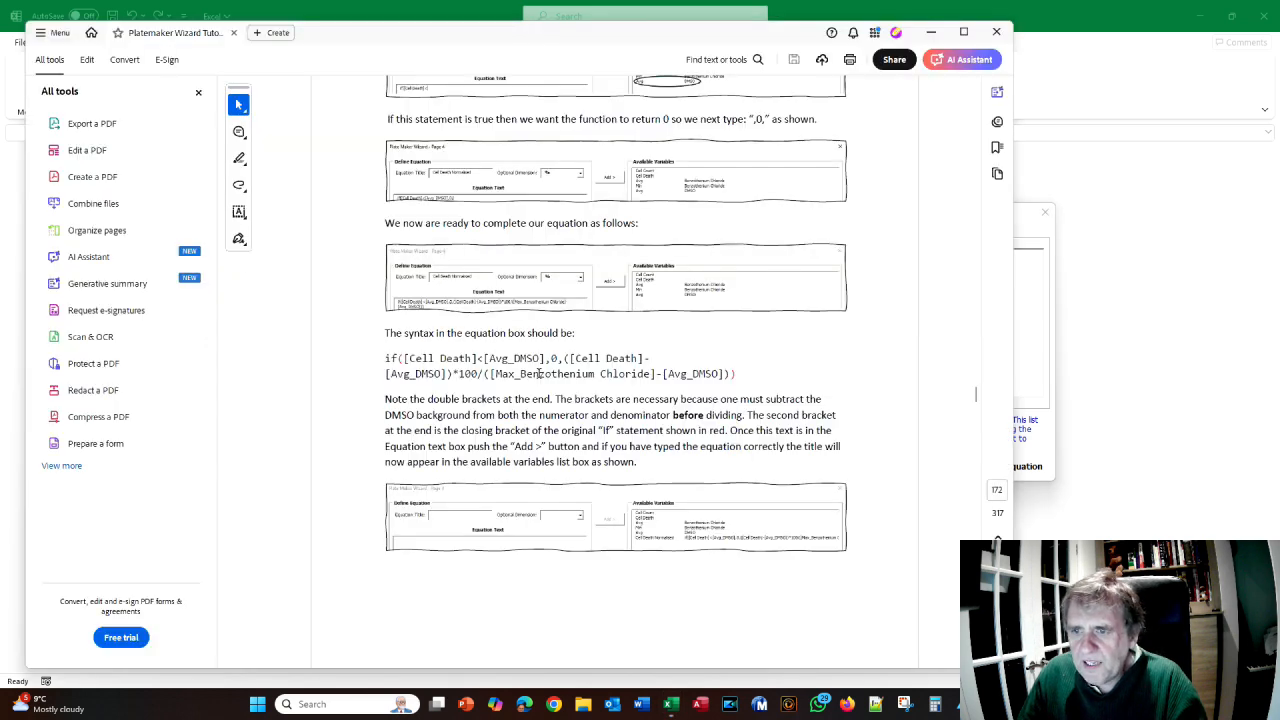
{"action": "key", "text": "alt+Tab"}
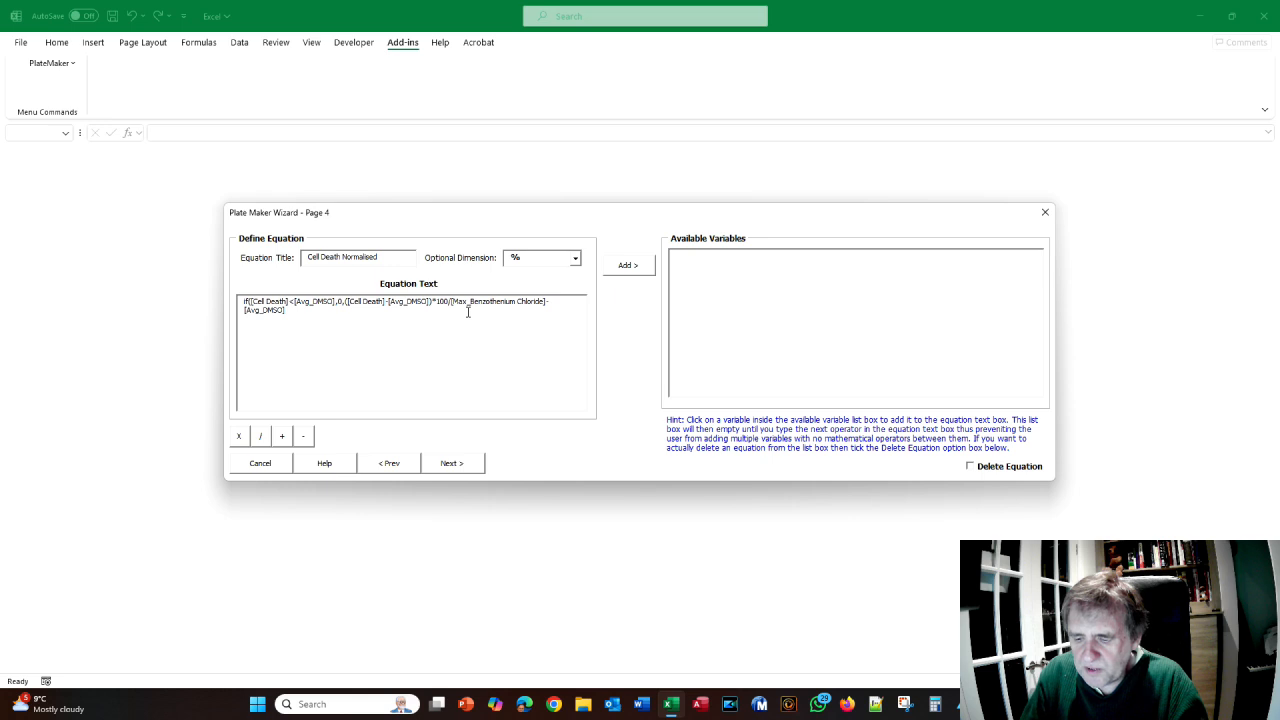
- Add the remaining bracket, verify against the manual, and save Cell Death Normalised as a variable
{"action": "type", "text": "("}
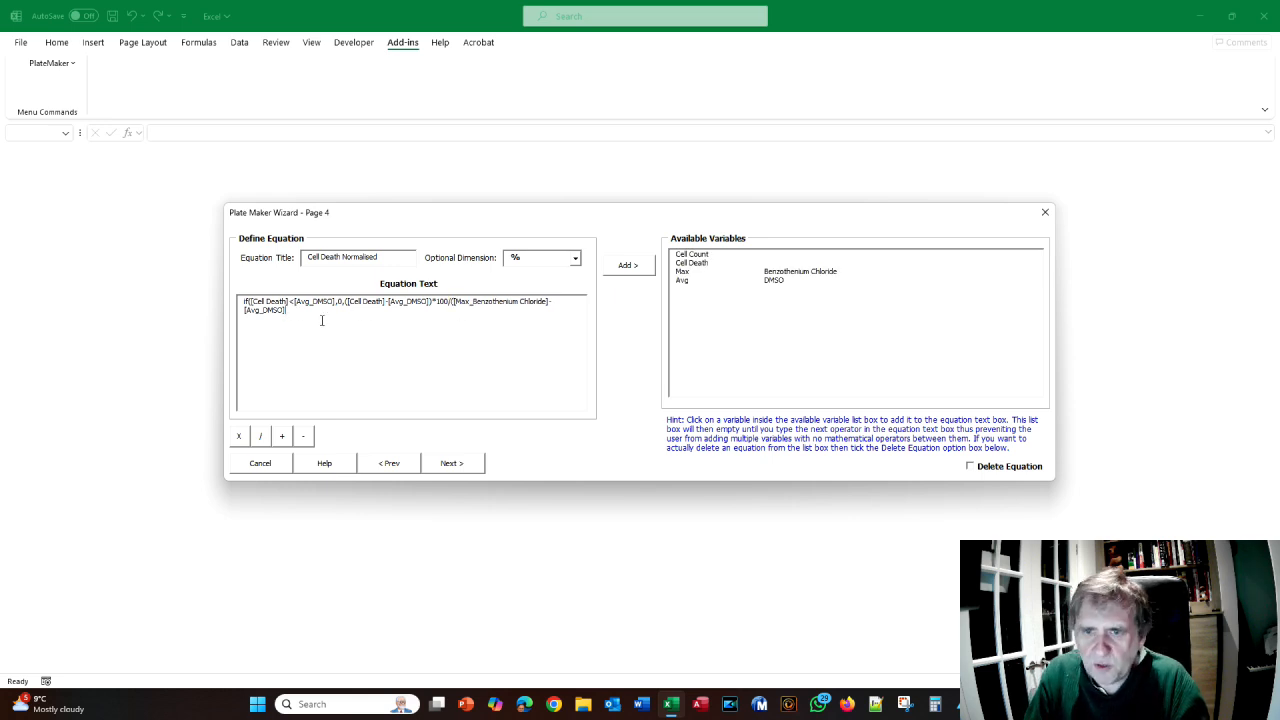
{"action": "key", "text": "alt+Tab"}
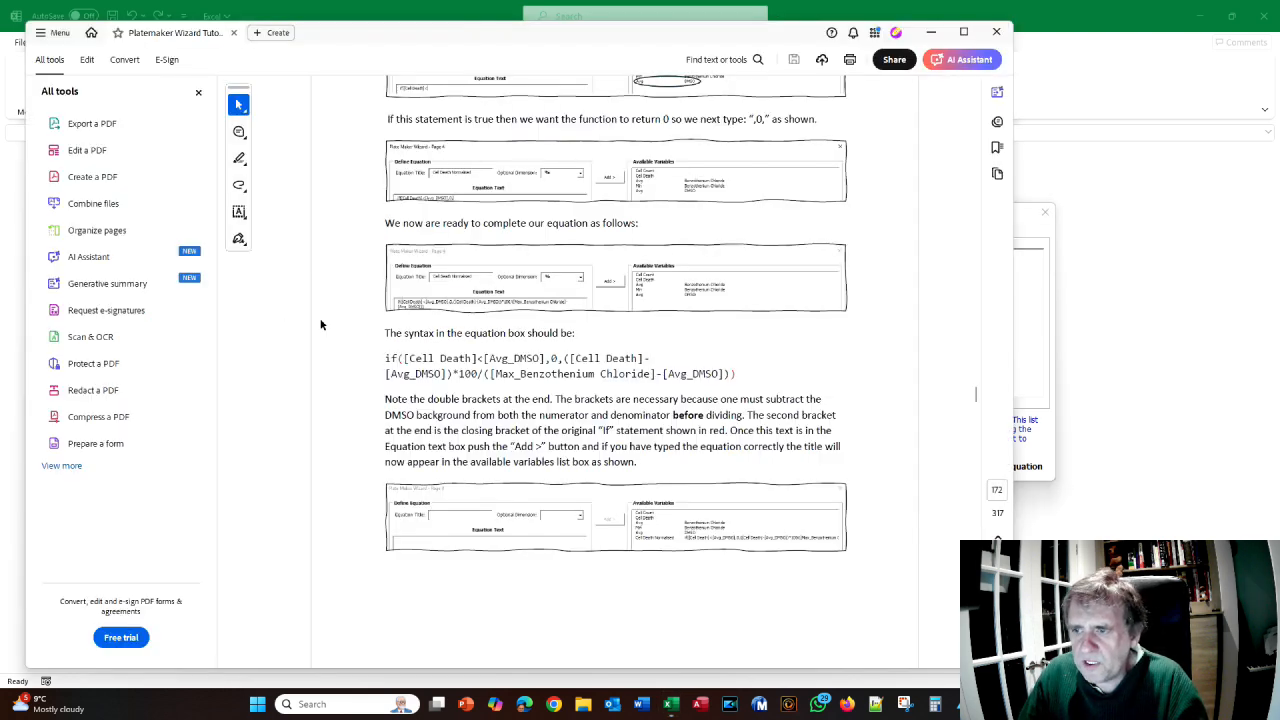
{"action": "key", "text": "alt+Tab"}
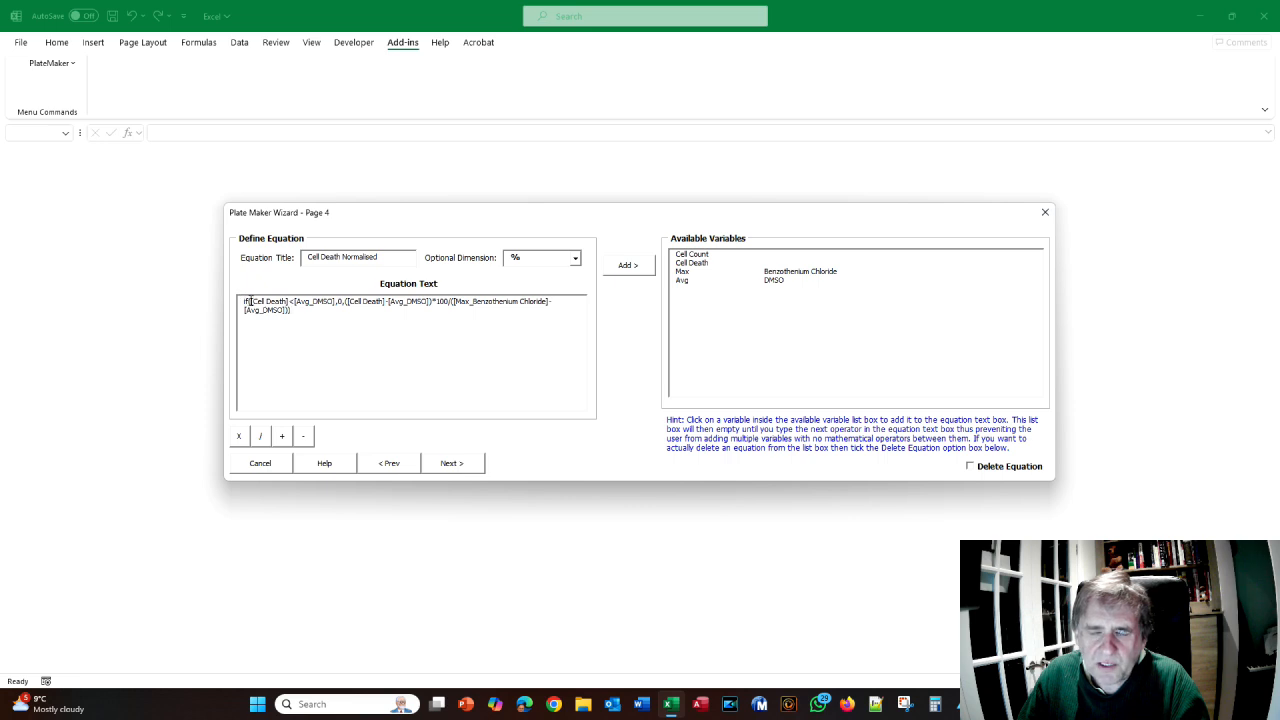
{"action": "key", "text": "alt+Tab"}
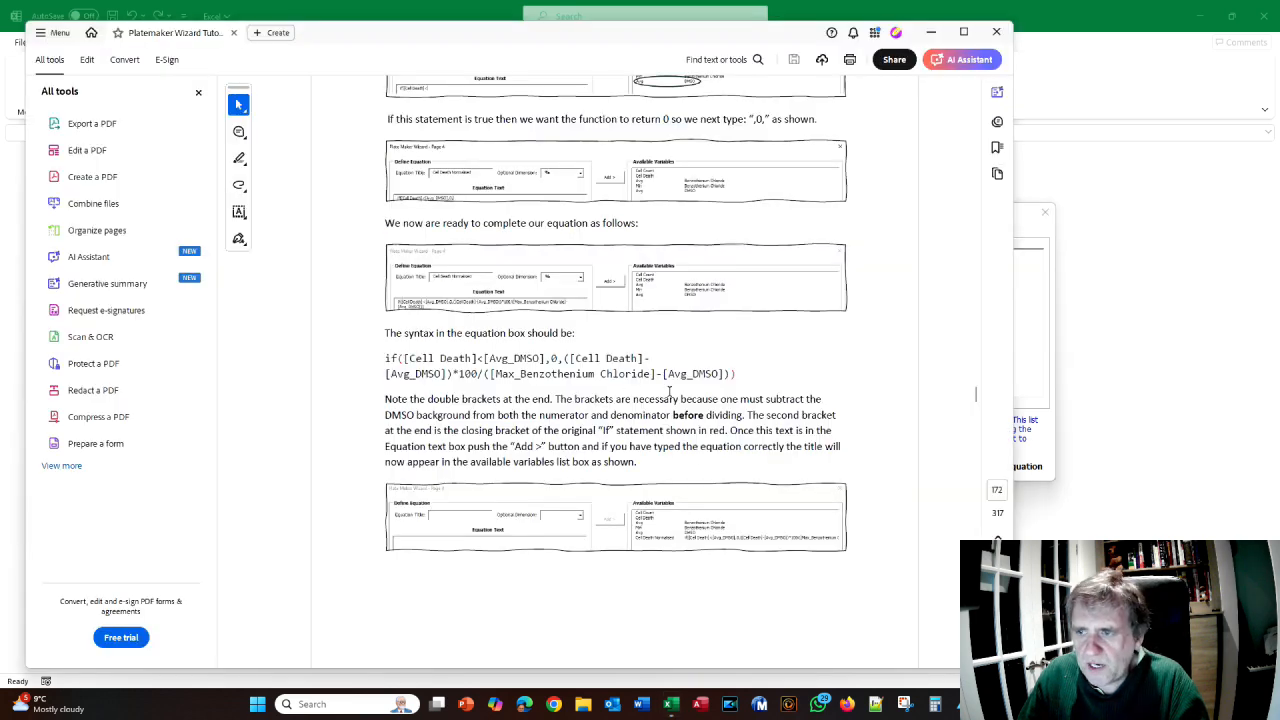
{"action": "key", "text": "alt+Tab"}
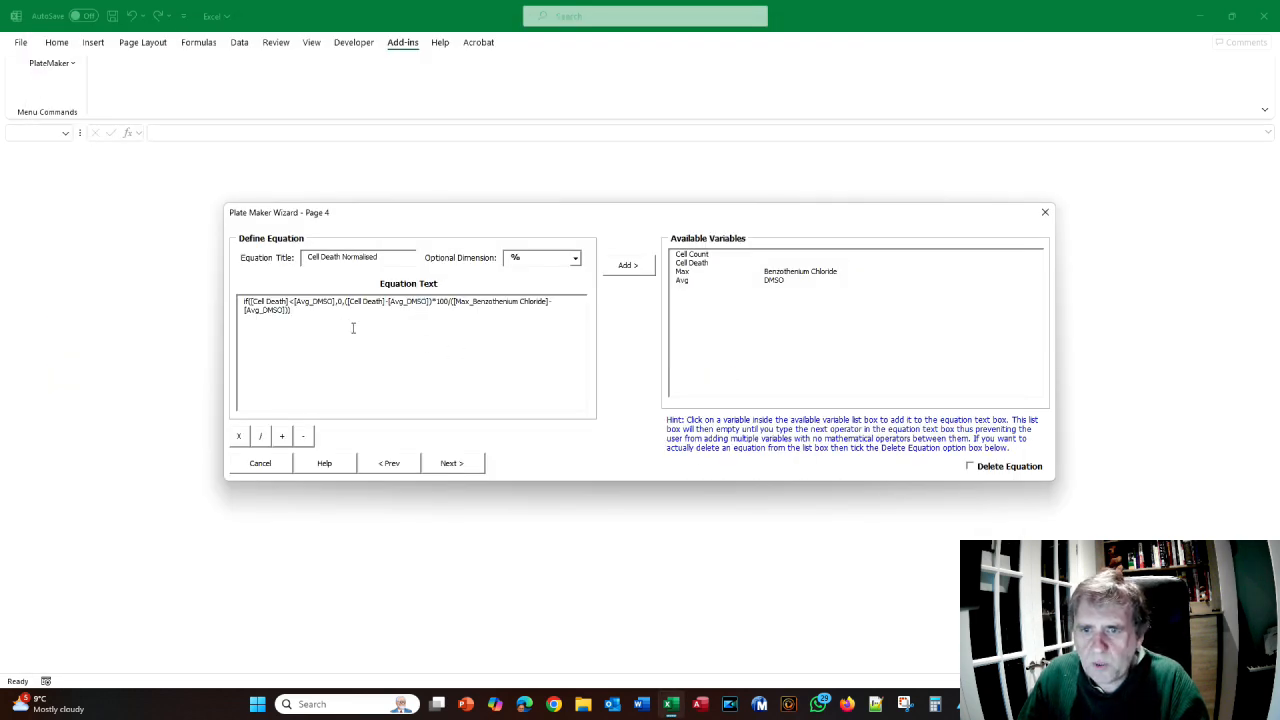
{"action": "left_click", "coordinate": [634, 270]}
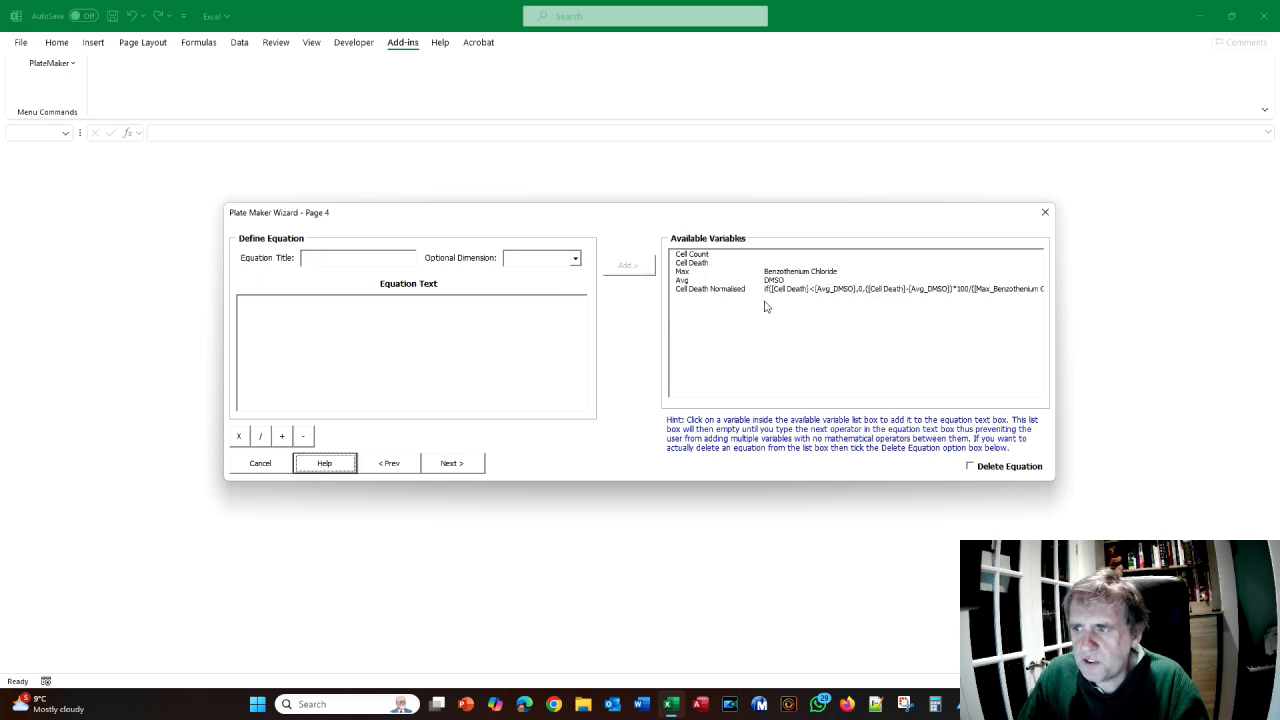
{"action": "key", "text": "alt+Tab"}
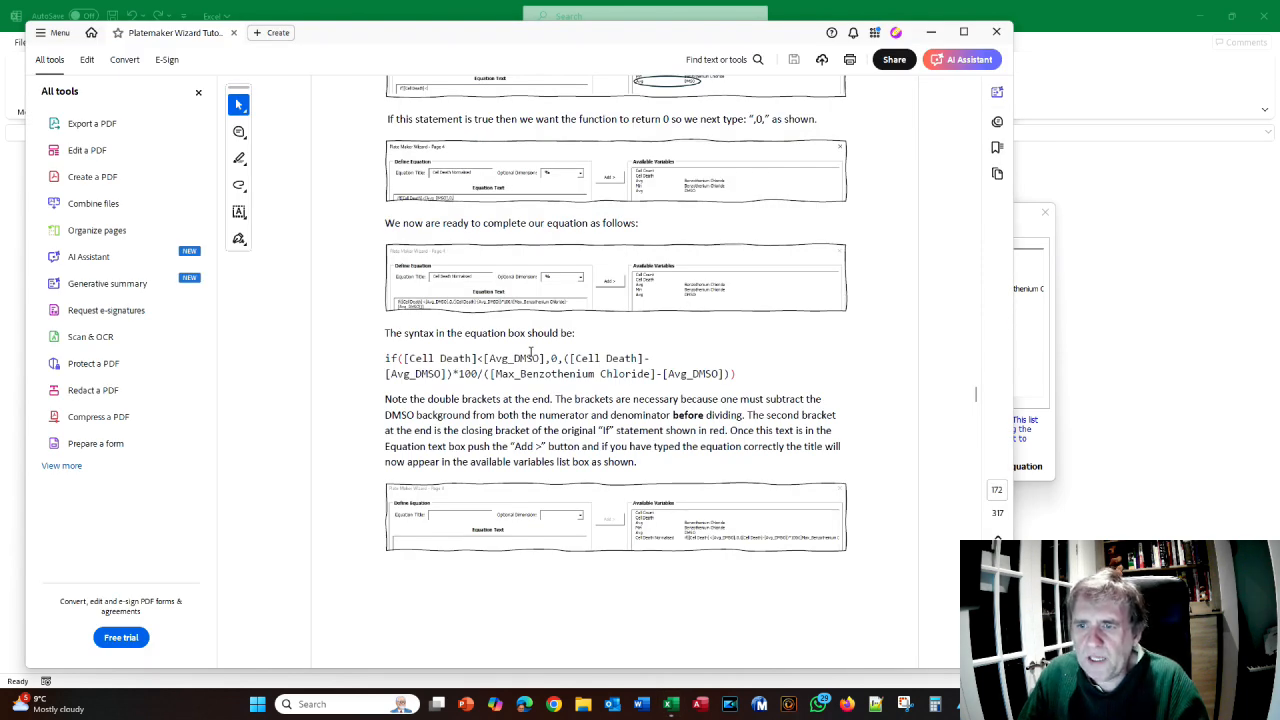
- Scroll the manual to page 167, past the User Data Entry Error screenshot to Cell Count Normalised
{"action": "scroll", "coordinate": [531, 352], "scroll_direction": "down", "scroll_amount": 1}
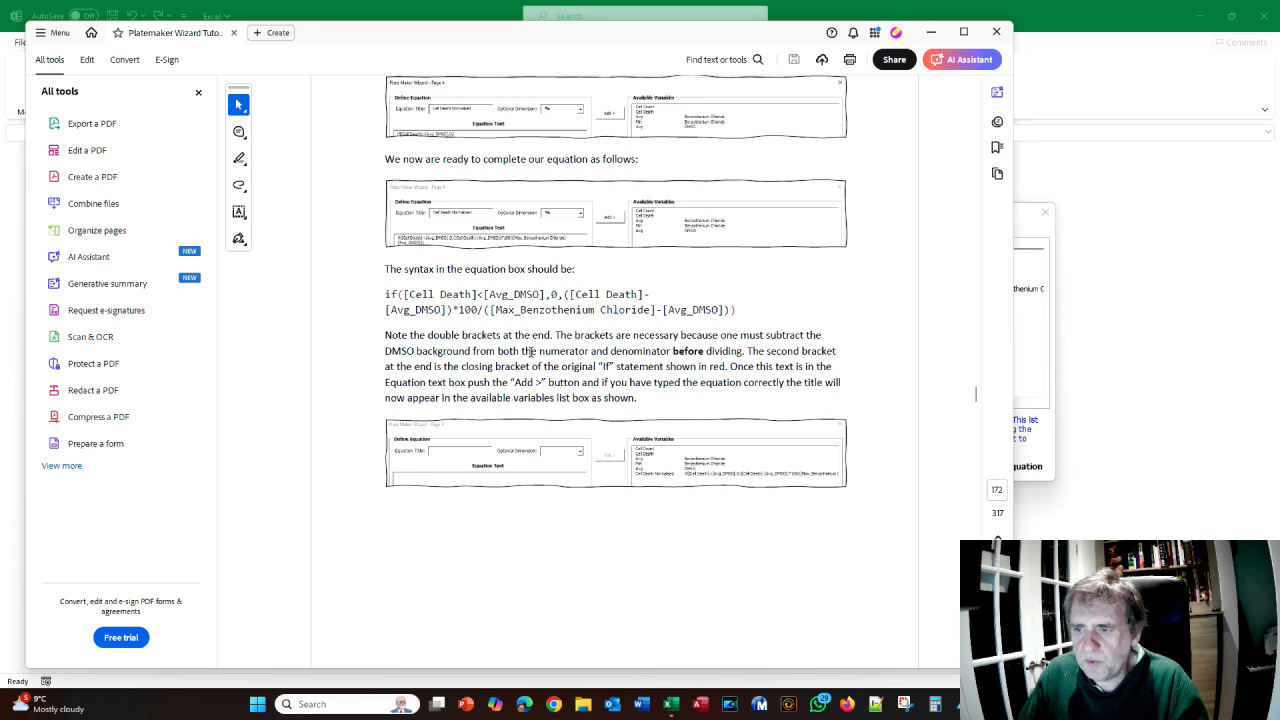
{"action": "key", "text": "alt+Tab"}
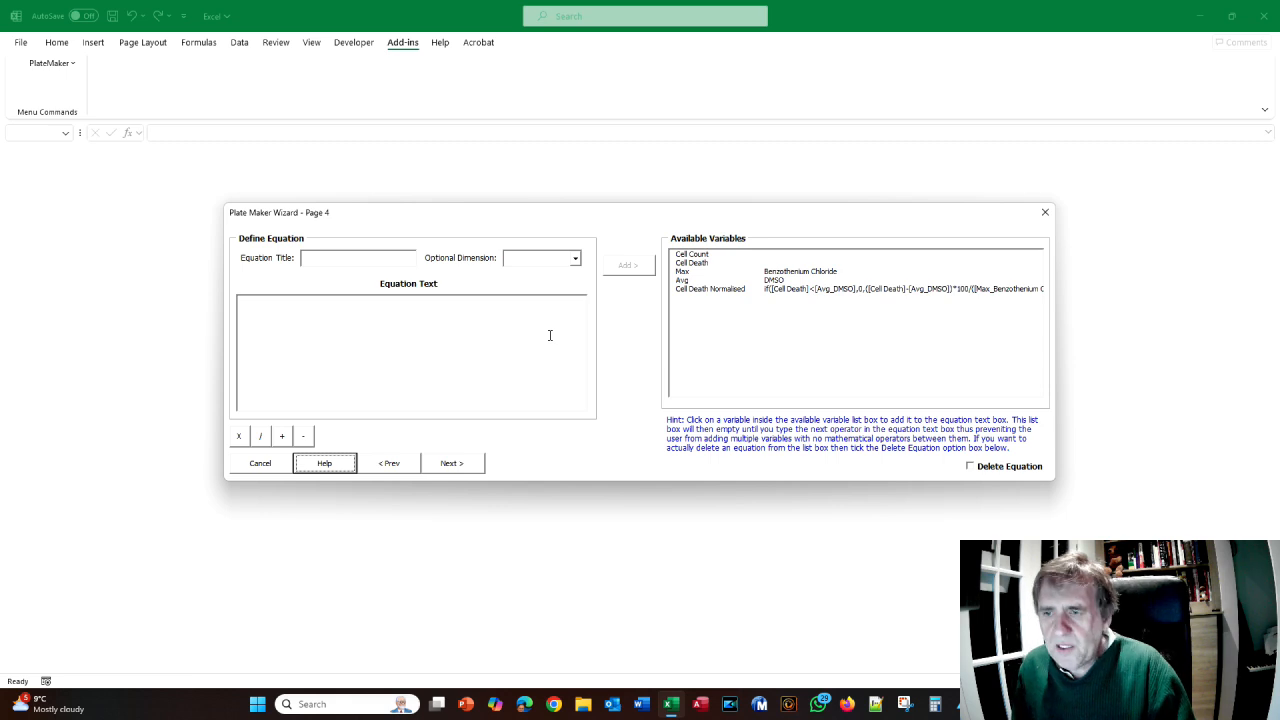
{"action": "key", "text": "alt+Tab"}
{"action": "scroll", "coordinate": [546, 335], "scroll_direction": "down", "scroll_amount": 6}
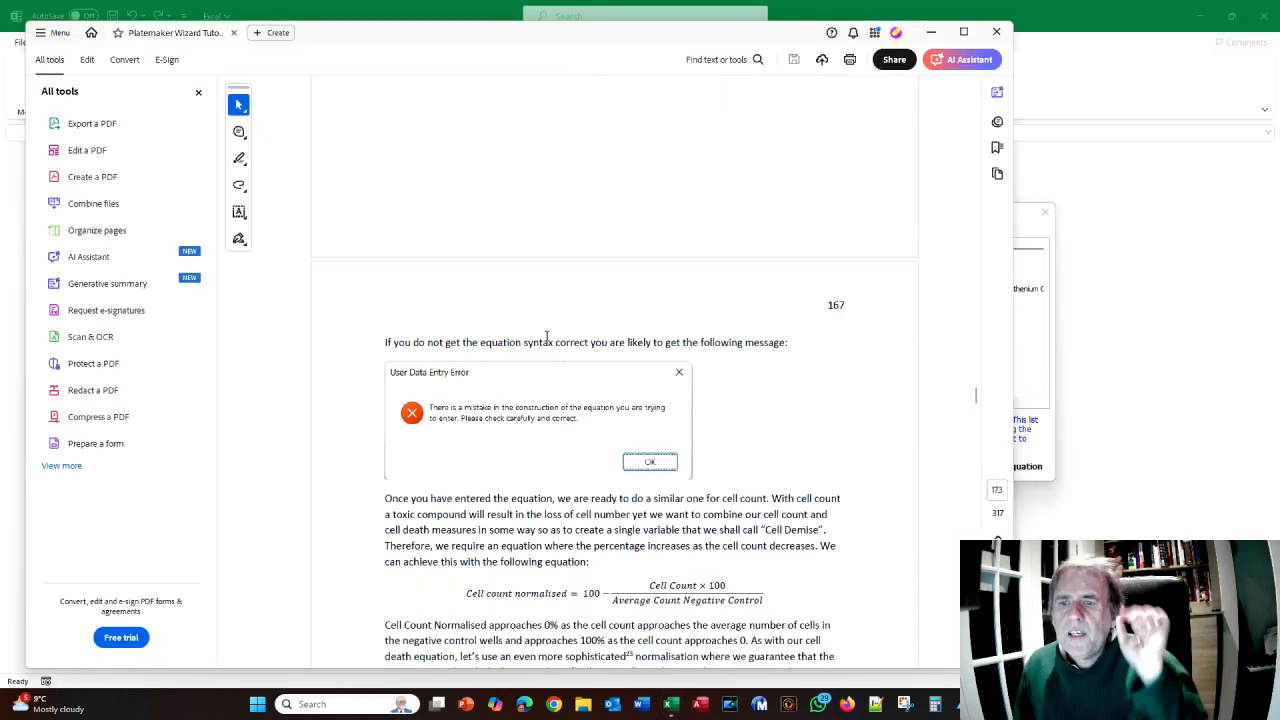
{"action": "scroll", "coordinate": [546, 335], "scroll_direction": "down", "scroll_amount": 3}
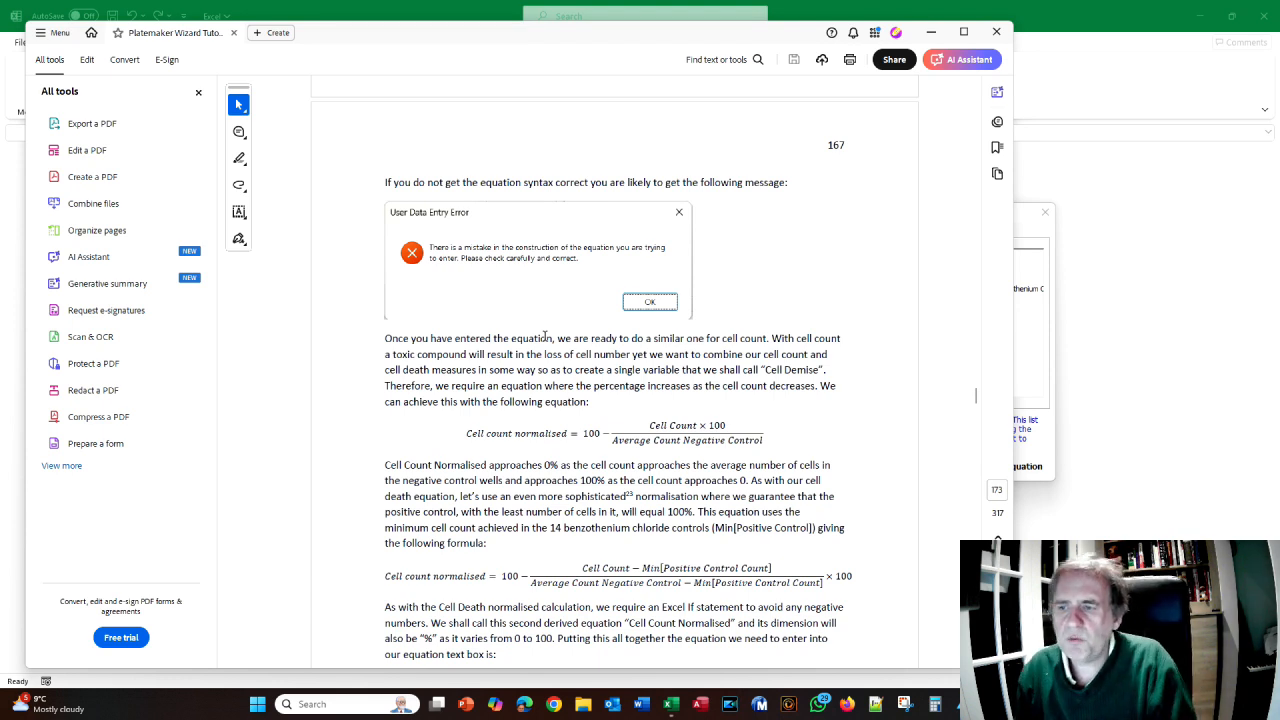
{"action": "scroll", "coordinate": [497, 405], "scroll_direction": "down", "scroll_amount": 2}
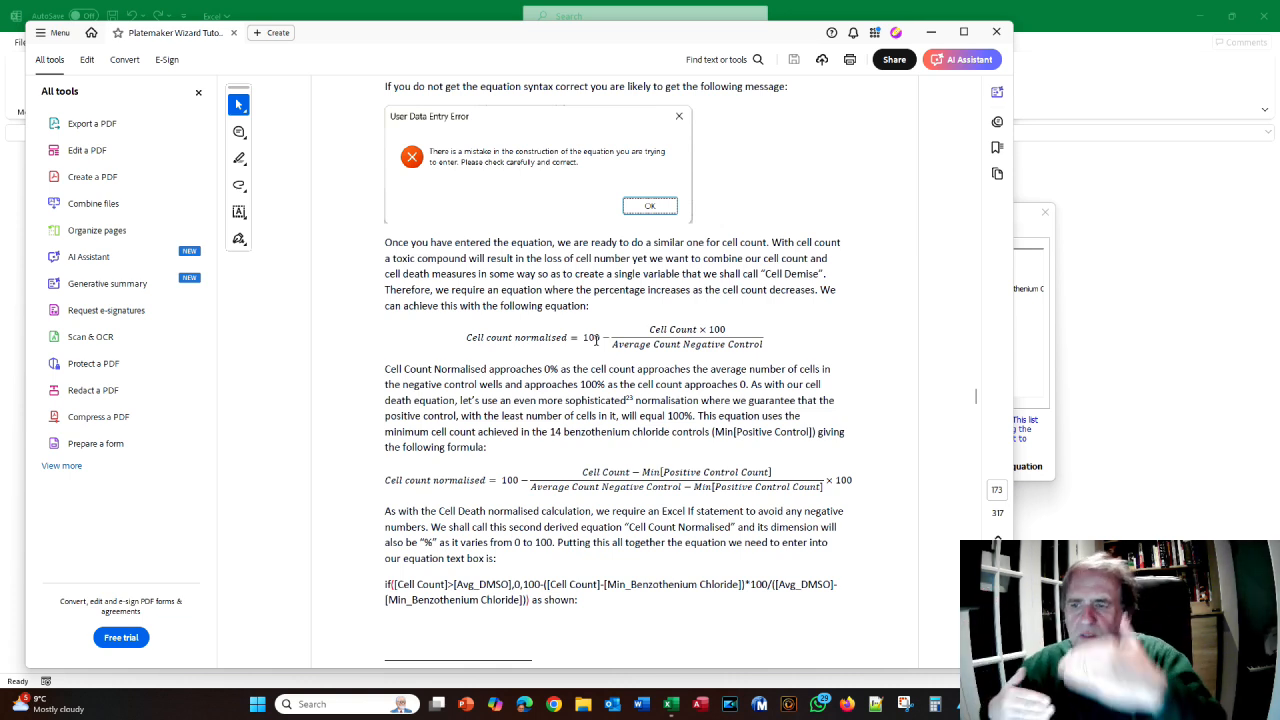
- Scroll on to the Cell Count Normalised IF equation and its footnote
{"action": "scroll", "coordinate": [596, 340], "scroll_direction": "down", "scroll_amount": 1}
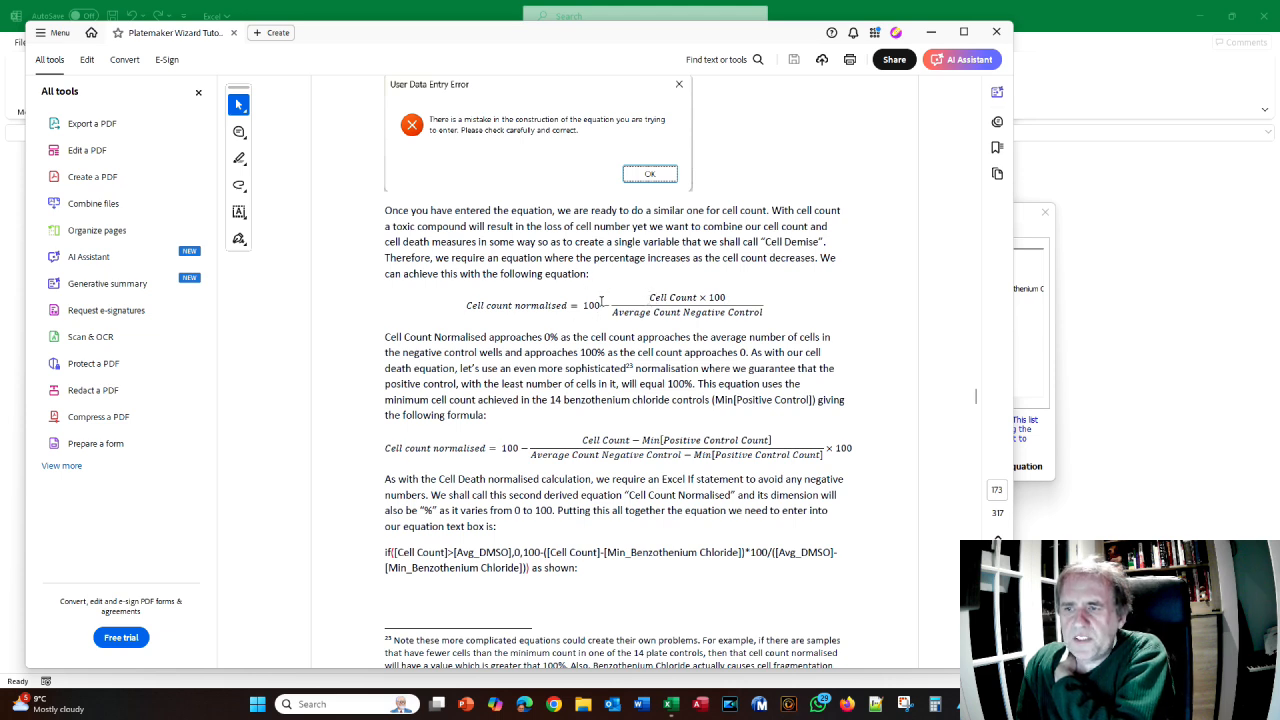
{"action": "scroll", "coordinate": [598, 308], "scroll_direction": "down", "scroll_amount": 1}
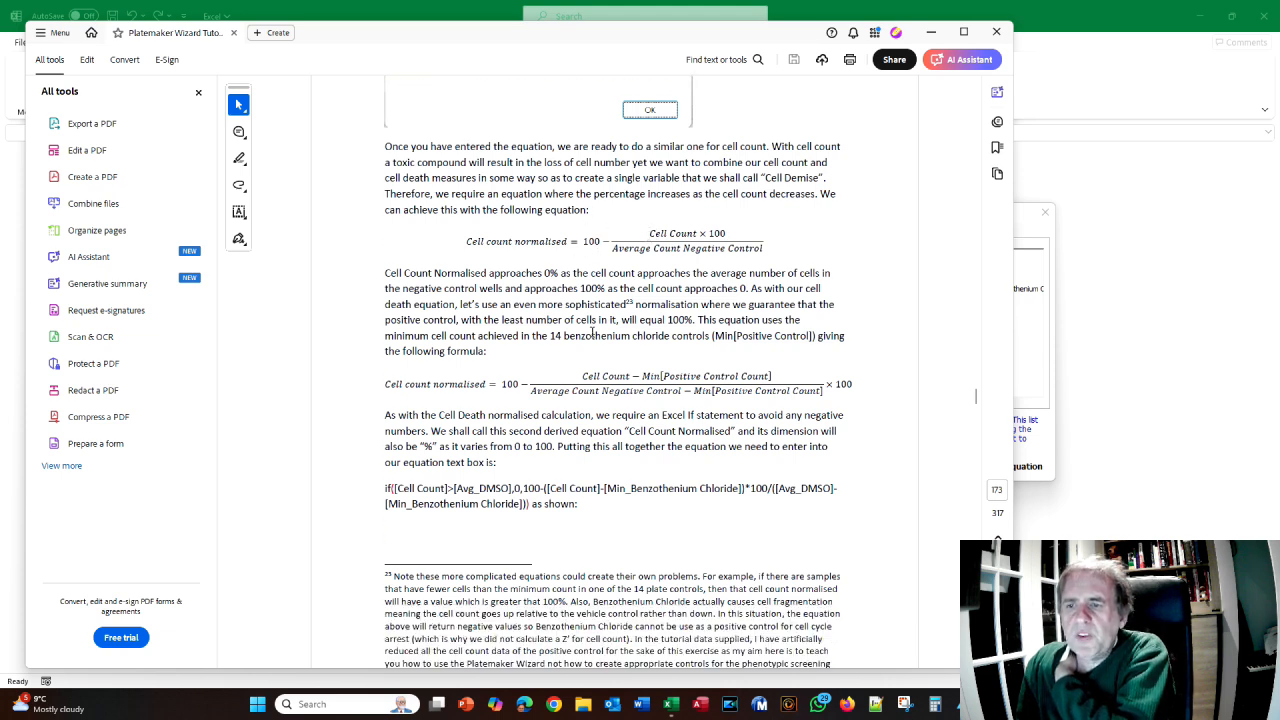
{"action": "scroll", "coordinate": [588, 358], "scroll_direction": "up", "scroll_amount": 2}
{"action": "scroll", "coordinate": [588, 358], "scroll_direction": "down", "scroll_amount": 1}
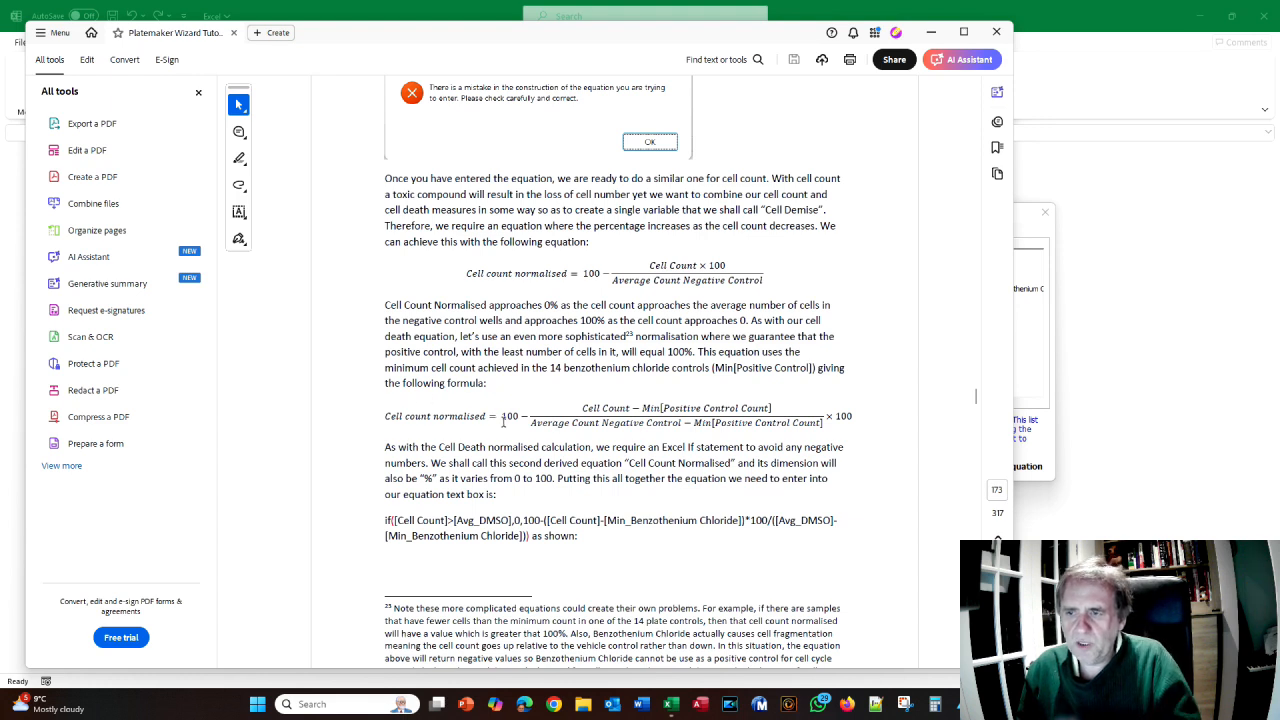
{"action": "scroll", "coordinate": [503, 421], "scroll_direction": "down", "scroll_amount": 2}
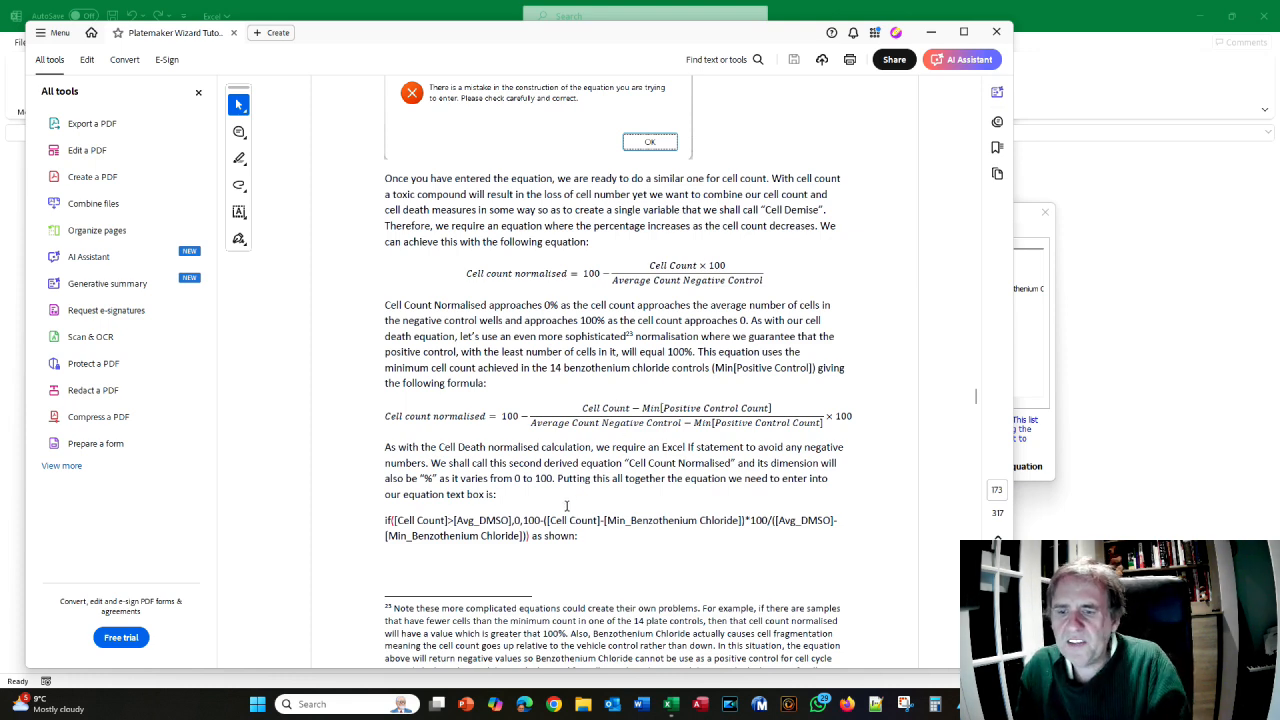
{"action": "scroll", "coordinate": [569, 490], "scroll_direction": "down", "scroll_amount": 1}
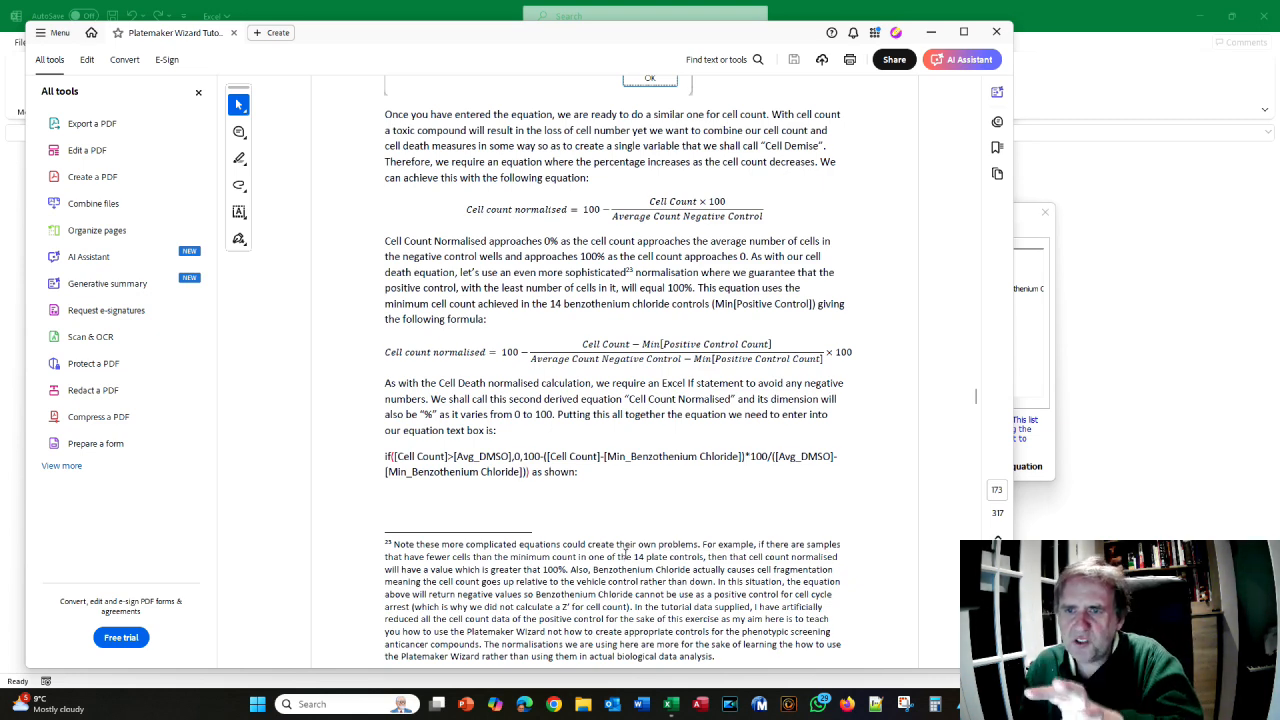
{"action": "scroll", "coordinate": [619, 554], "scroll_direction": "down", "scroll_amount": 3}
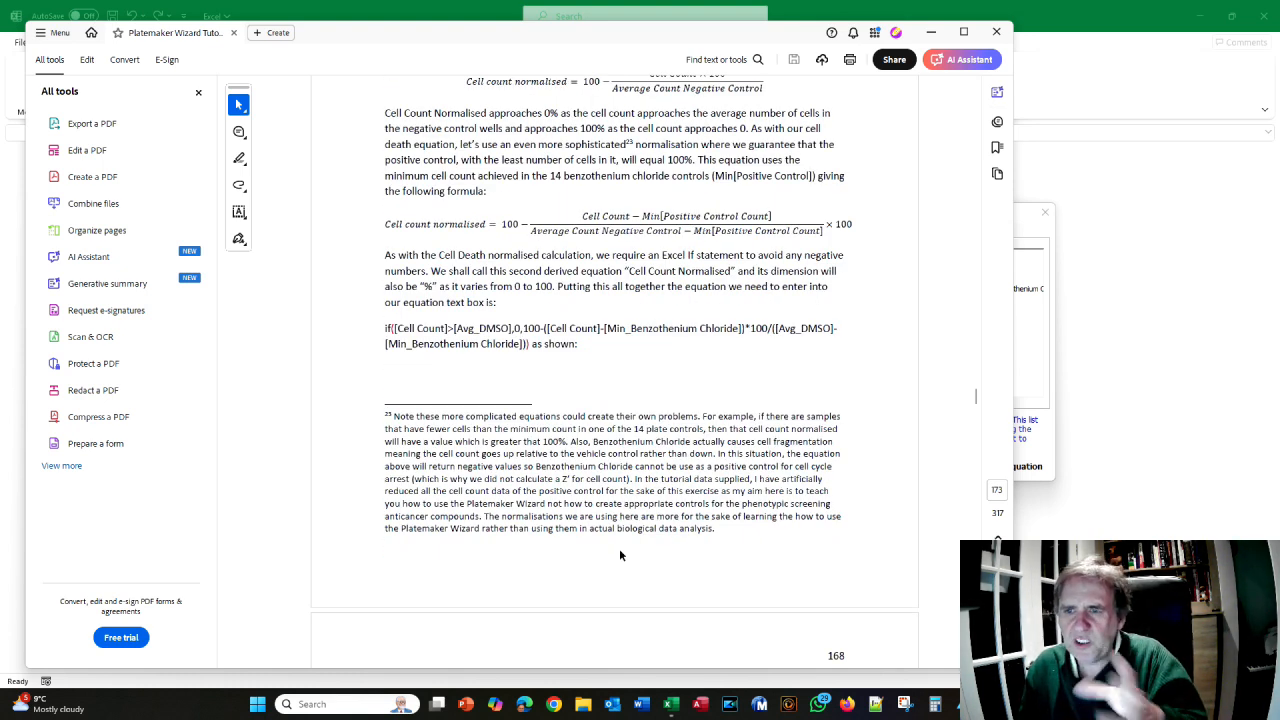
{"action": "scroll", "coordinate": [619, 555], "scroll_direction": "up", "scroll_amount": 1}
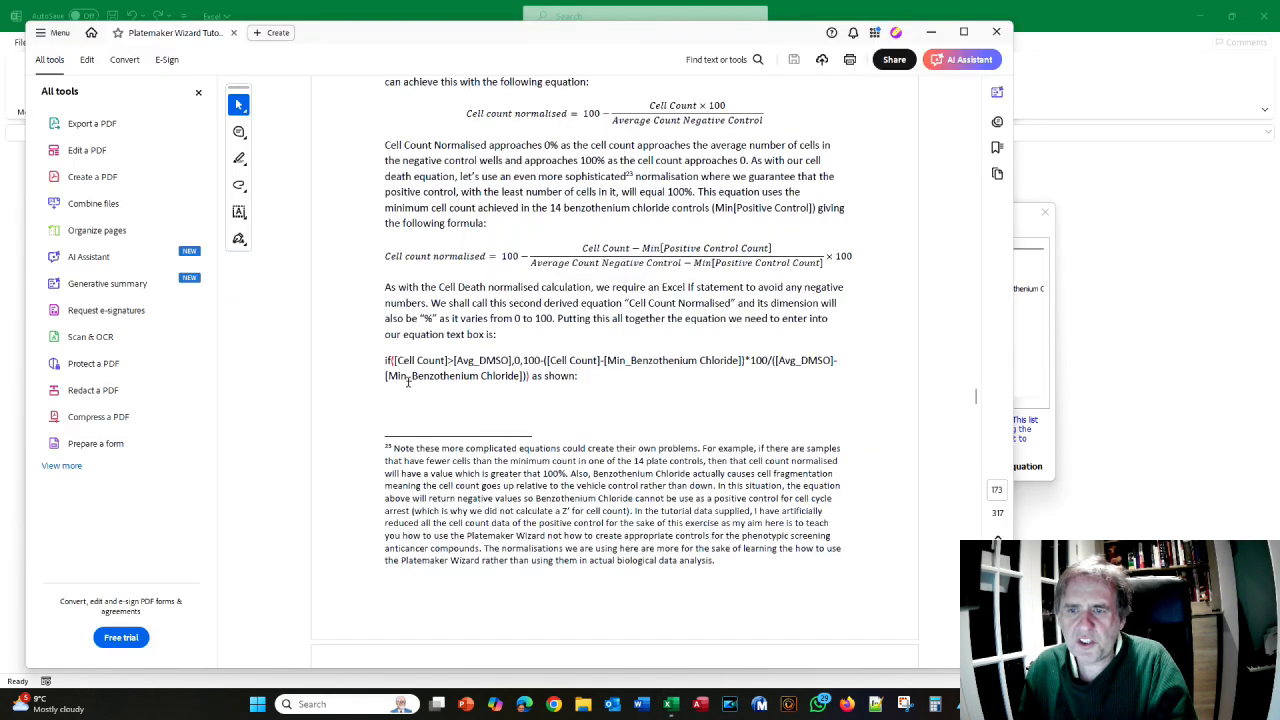
- Copy the manual's Cell Count IF equation and title a new equation 'Cell Count Normalised' with % dimension
{"action": "left_click_drag", "start_coordinate": [384, 361], "coordinate": [520, 424]}
{"action": "right_click", "coordinate": [520, 397]}
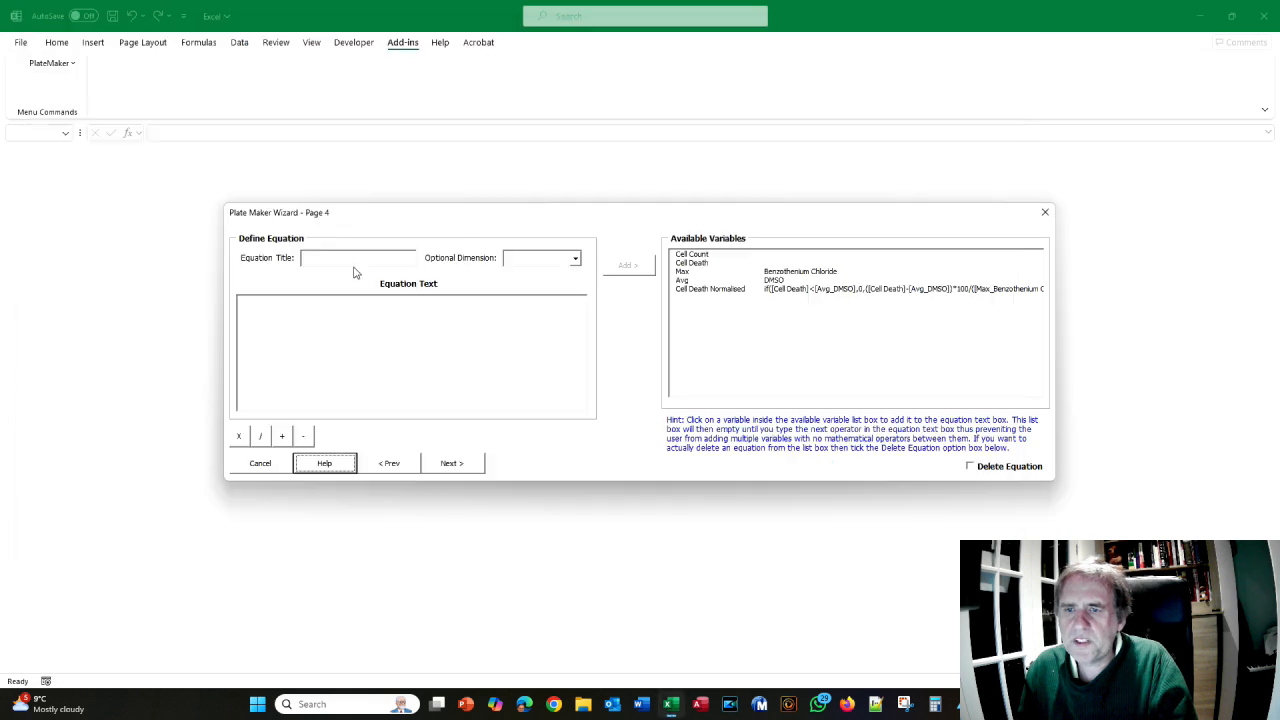
{"action": "left_click", "coordinate": [354, 259]}
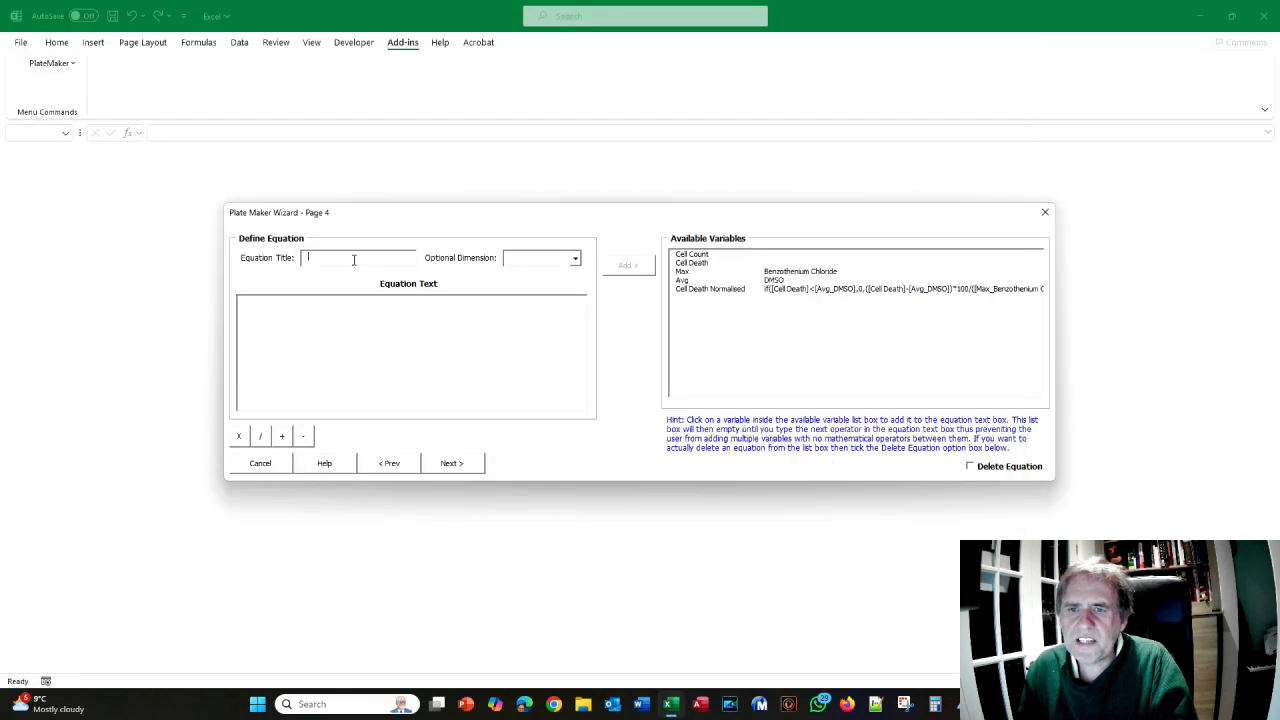
{"action": "type", "text": "Cell Count Normalised"}
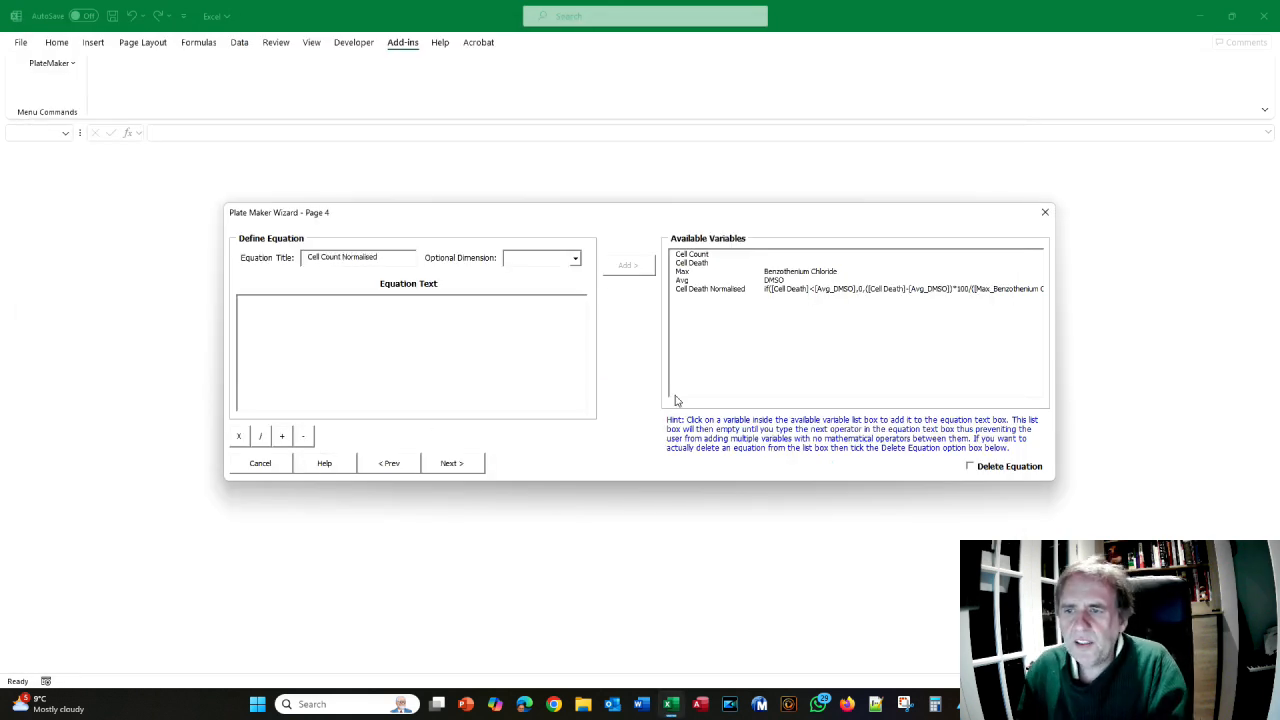
{"action": "left_click", "coordinate": [576, 259]}
{"action": "left_click", "coordinate": [560, 274]}
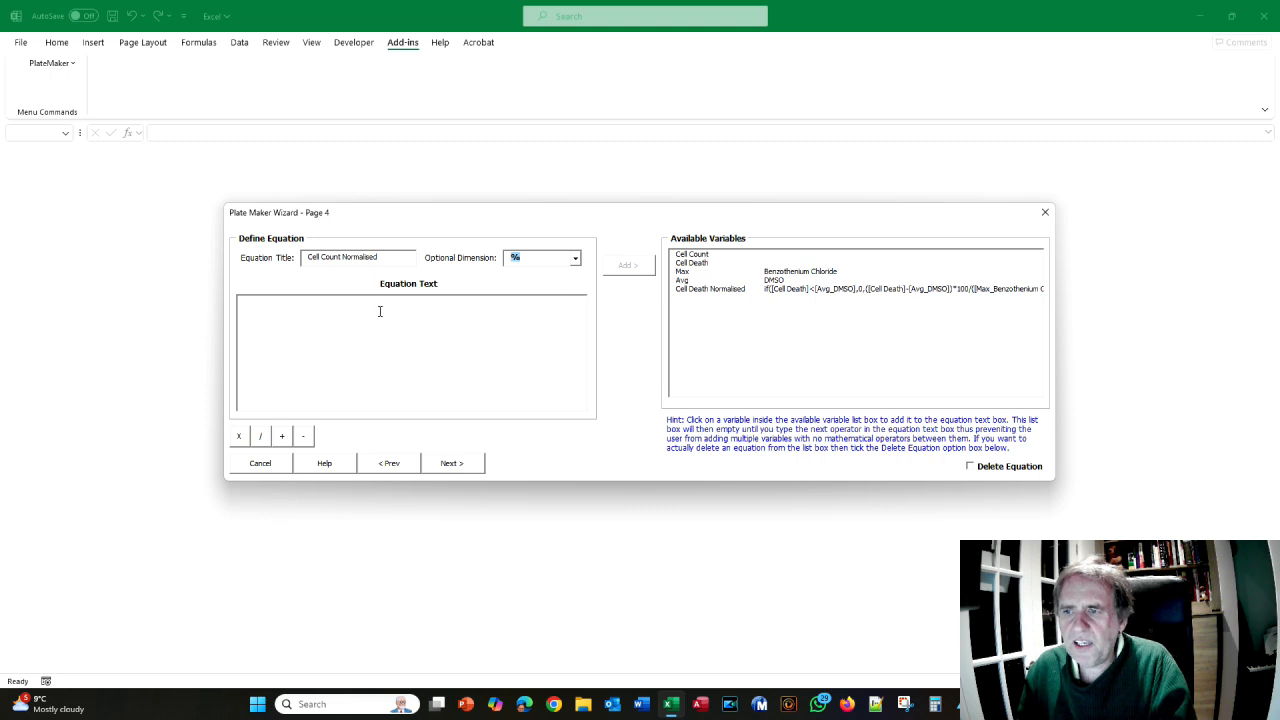
- Start the equation text as if([Cell Count]>[Avg_DMSO] while checking the manual
{"action": "key", "text": "alt+Tab"}
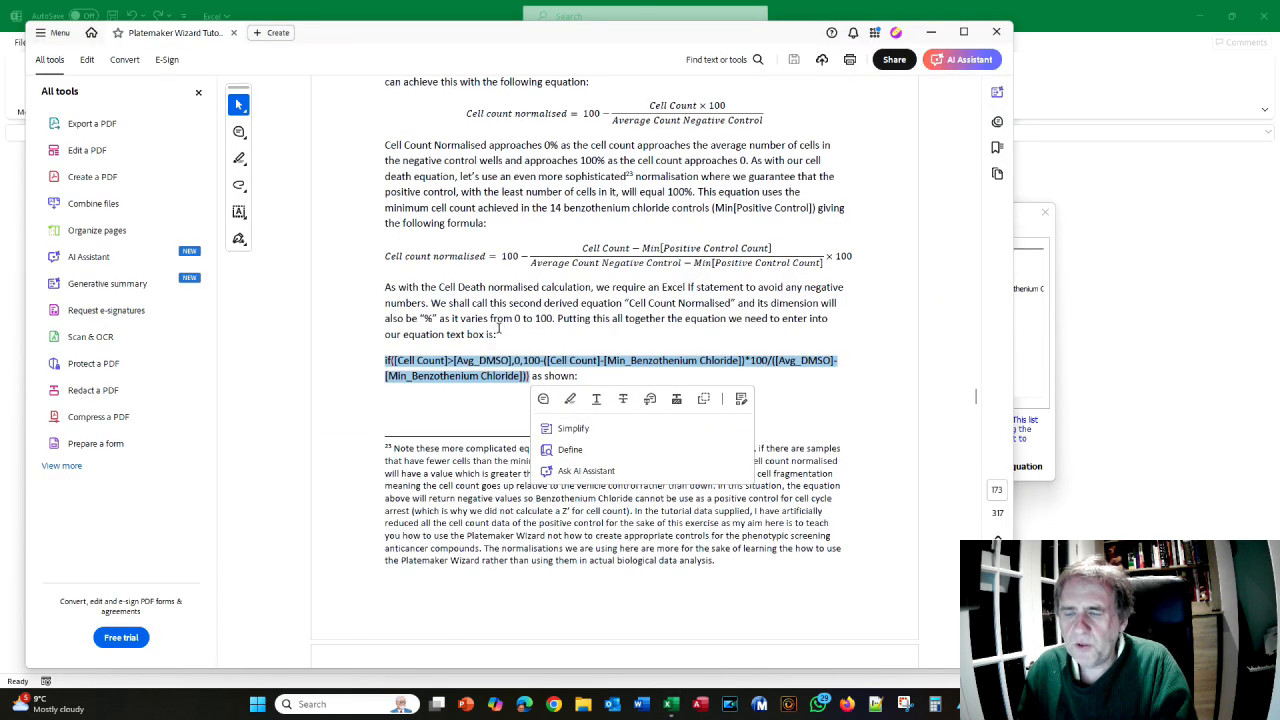
{"action": "key", "text": "alt+Tab"}
{"action": "left_click", "coordinate": [286, 314]}
{"action": "type", "text": "if(["}
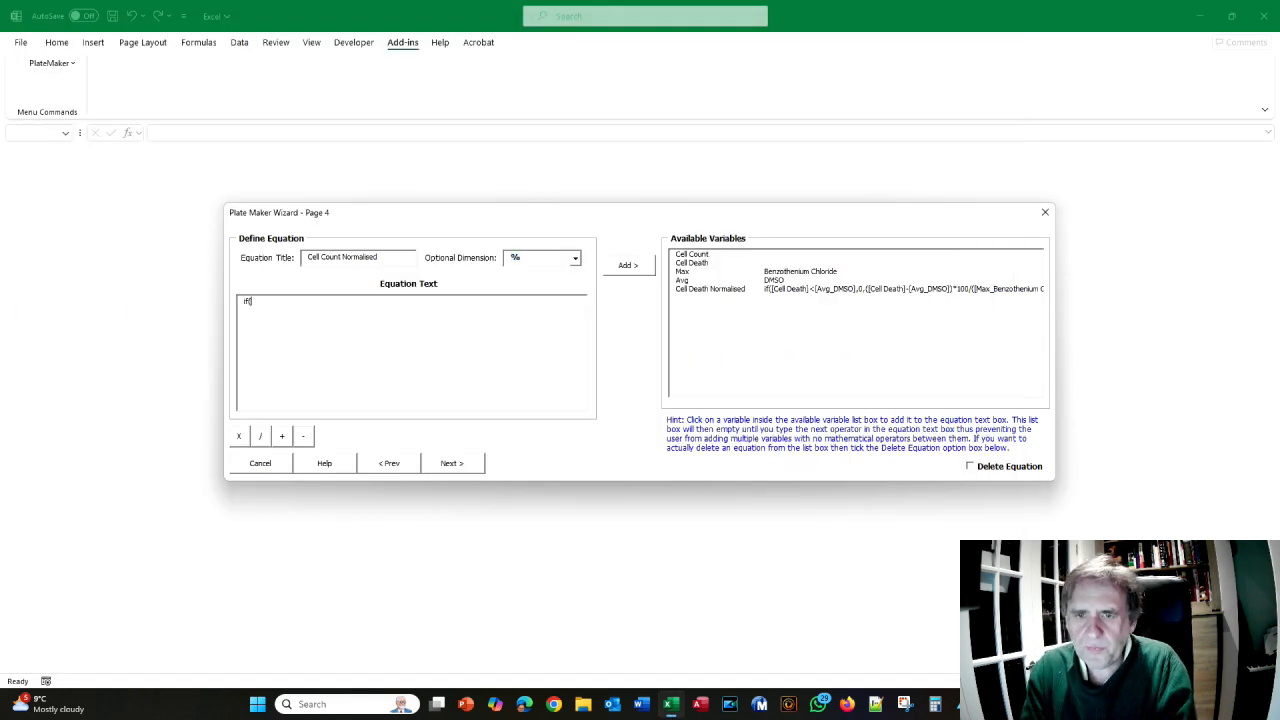
{"action": "left_click", "coordinate": [693, 256]}
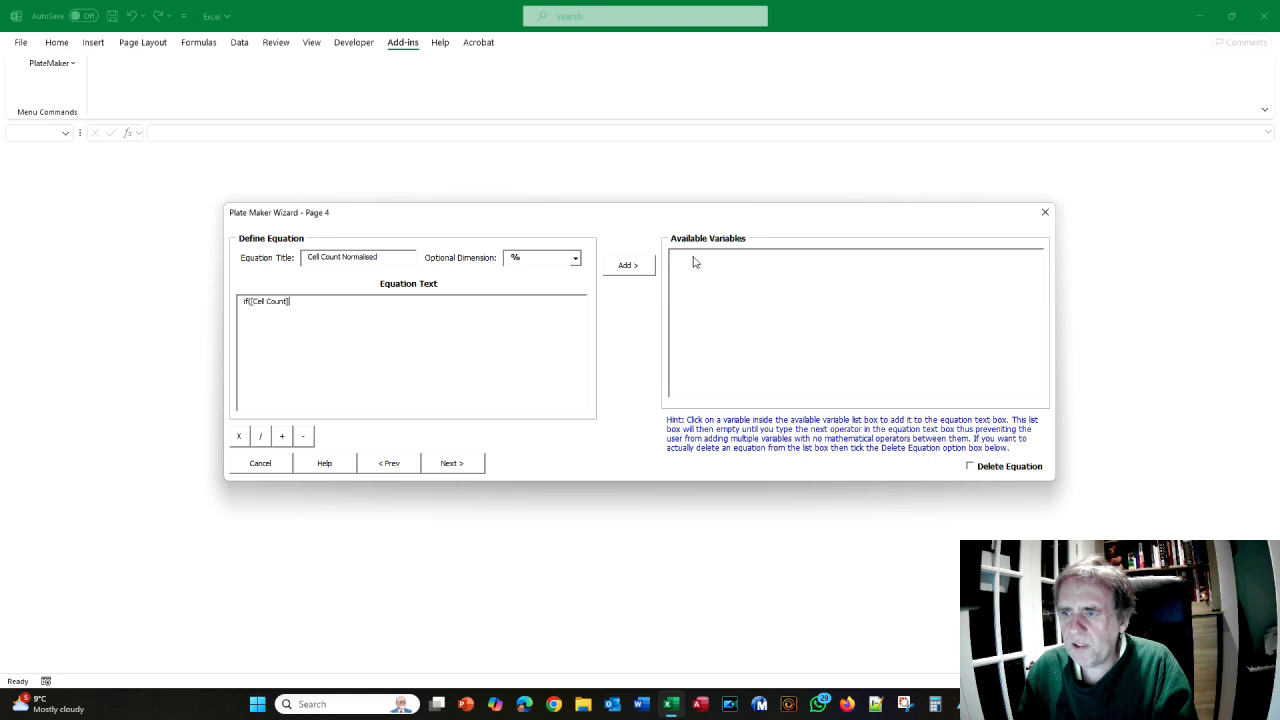
{"action": "key", "text": "alt+Tab"}
{"action": "key", "text": "alt+Tab"}
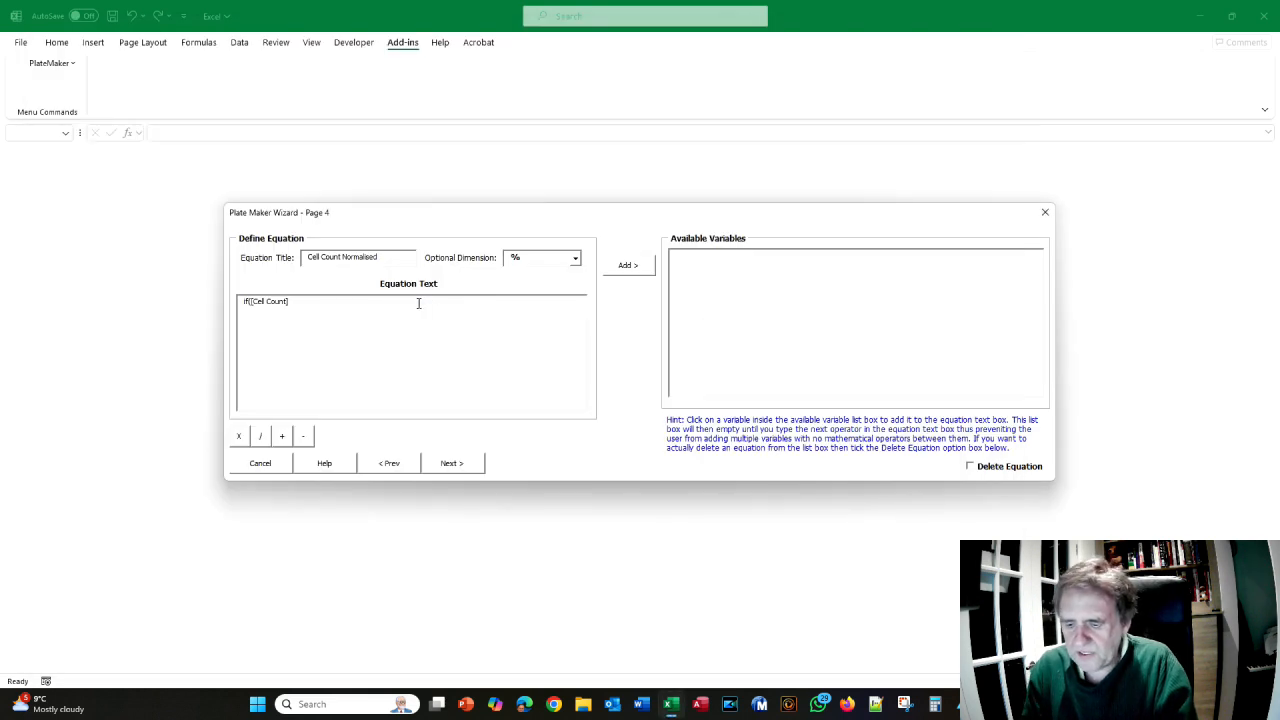
{"action": "type", "text": ">"}
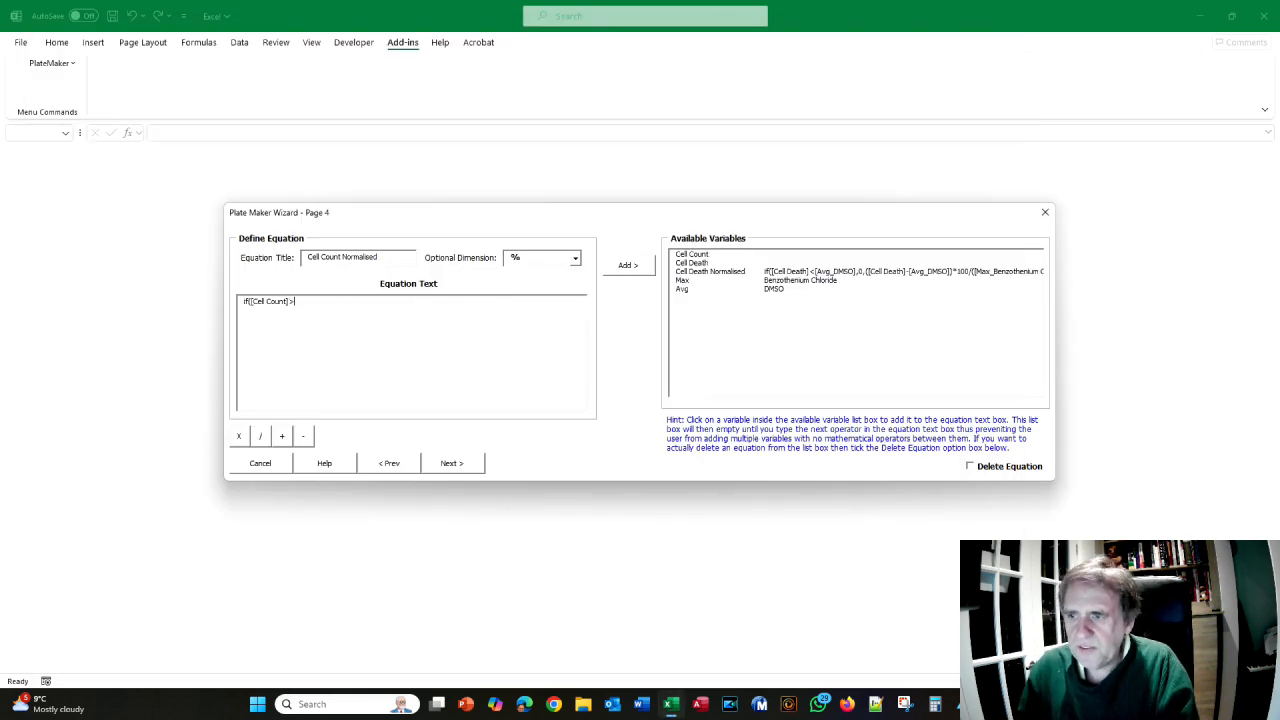
{"action": "left_click", "coordinate": [686, 289]}
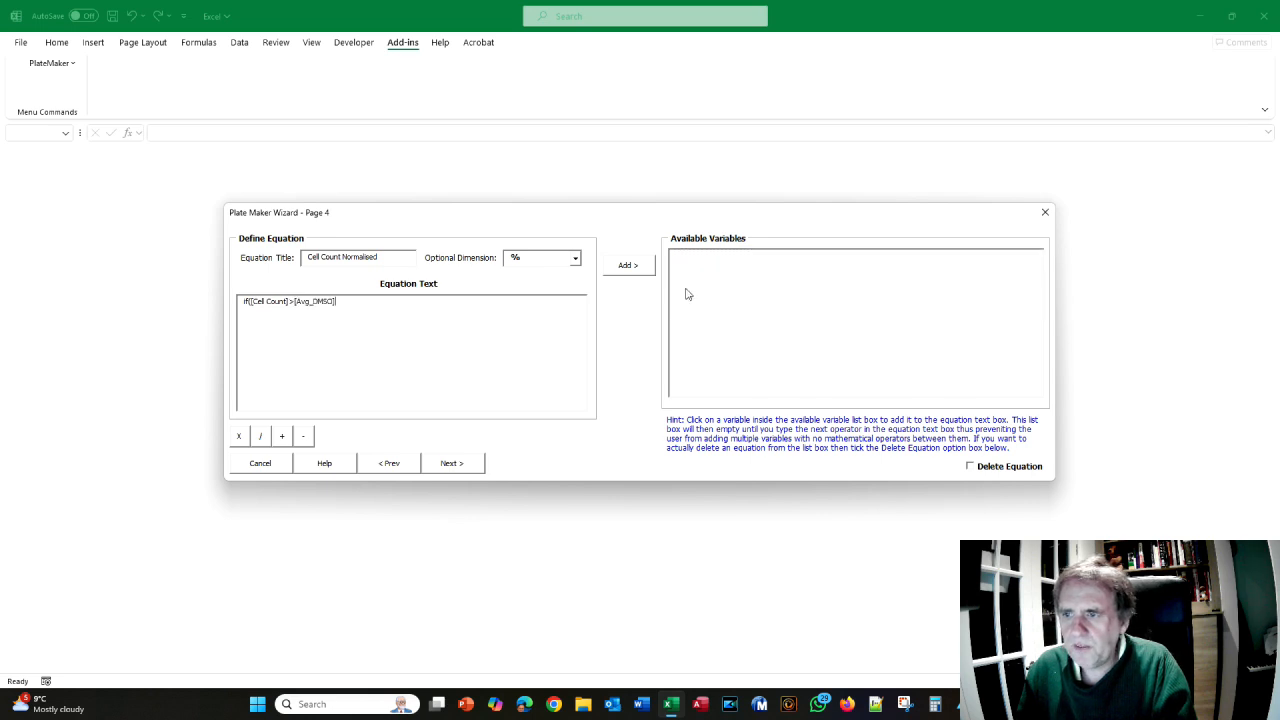
- Continue the text with ',0,1' after consulting the manual, then go back a wizard page
{"action": "key", "text": "alt+Tab"}
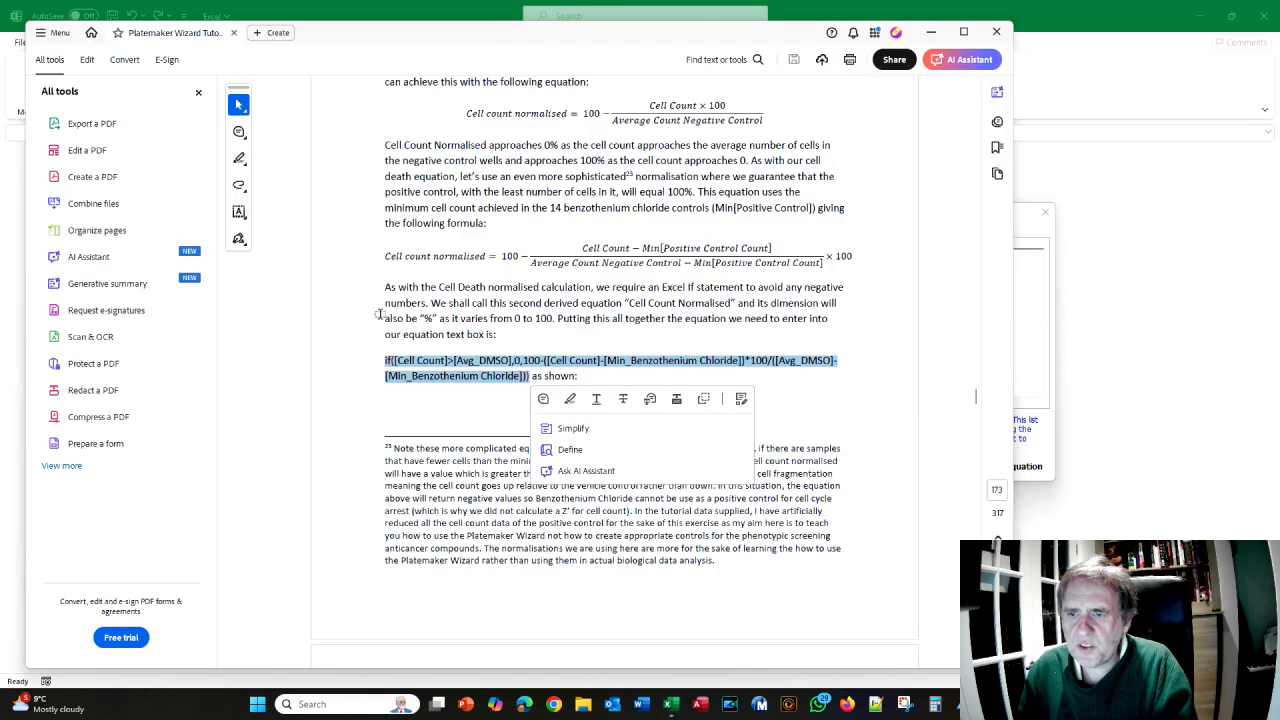
{"action": "key", "text": "alt+Tab"}
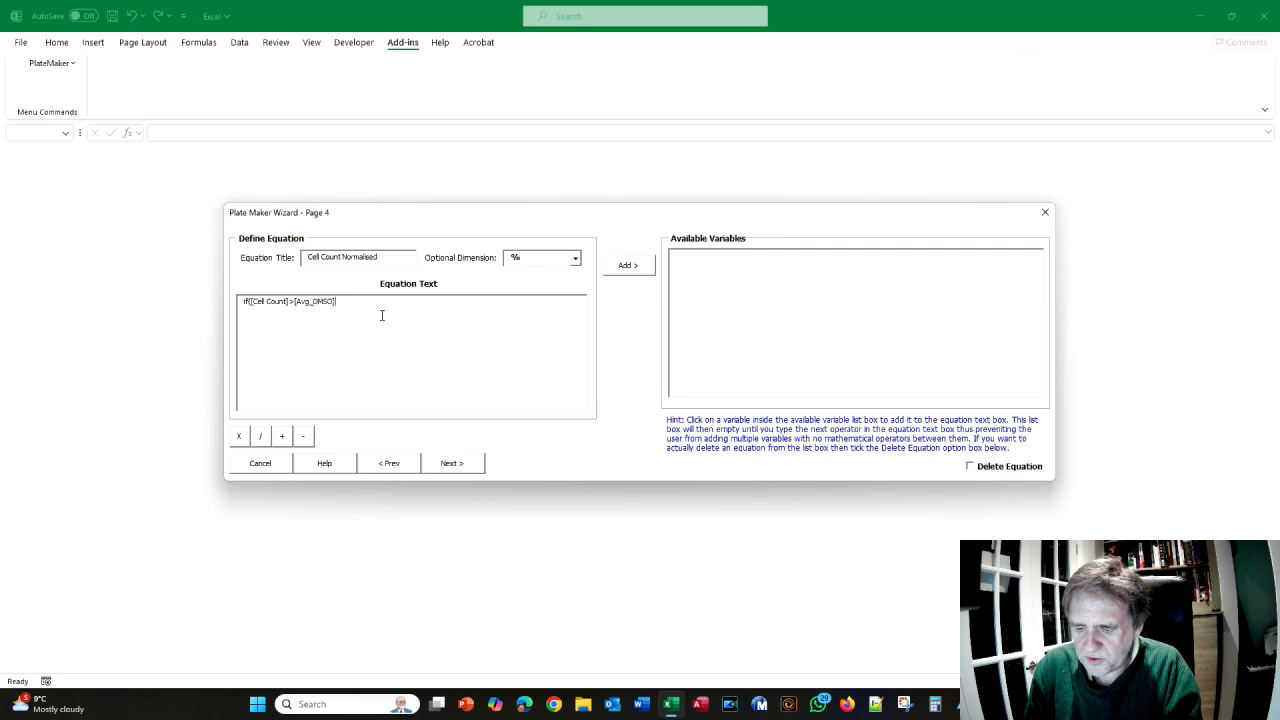
{"action": "type", "text": ",0,"}
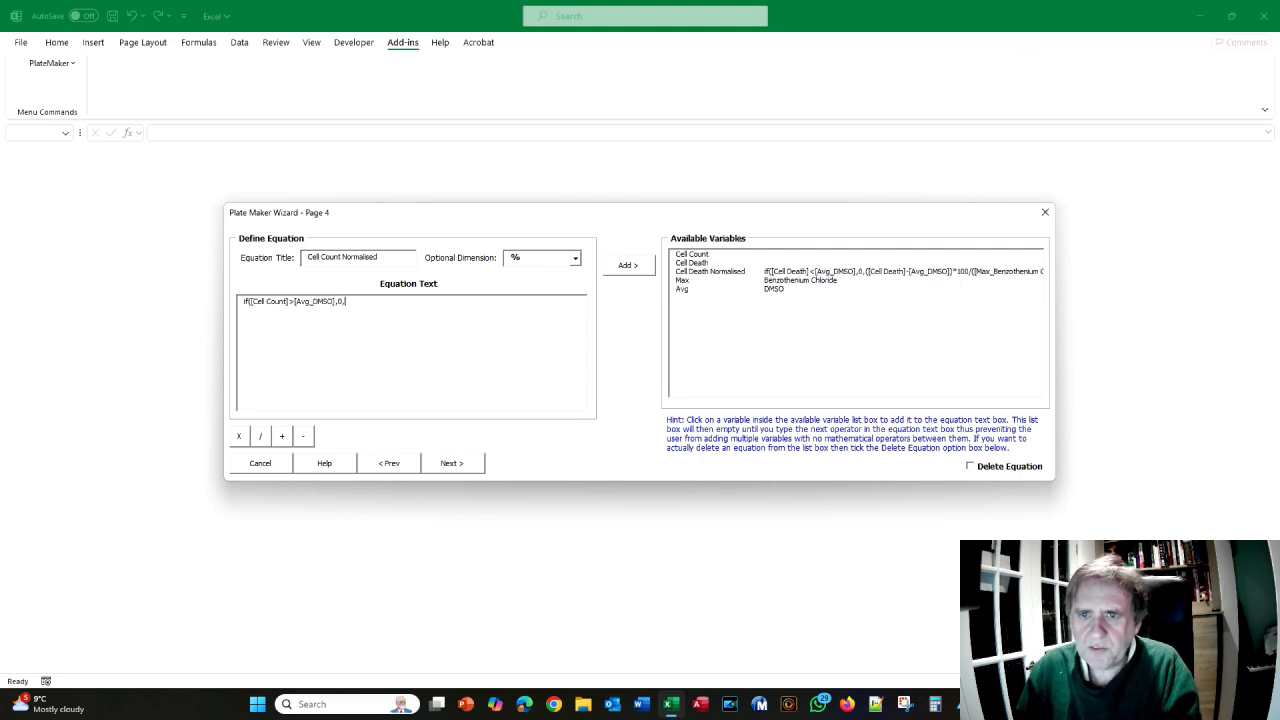
{"action": "key", "text": "alt+Tab"}
{"action": "scroll", "coordinate": [538, 300], "scroll_direction": "down", "scroll_amount": 2}
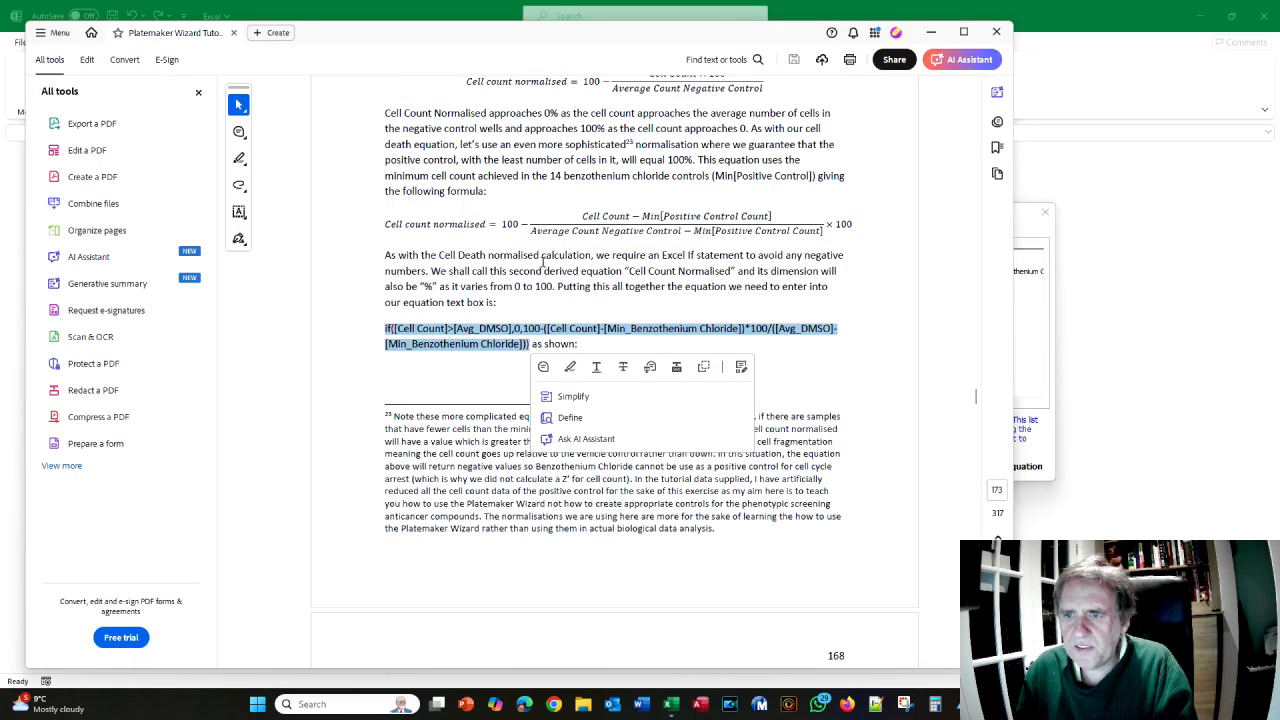
{"action": "key", "text": "alt+Tab"}
{"action": "type", "text": "0,1"}
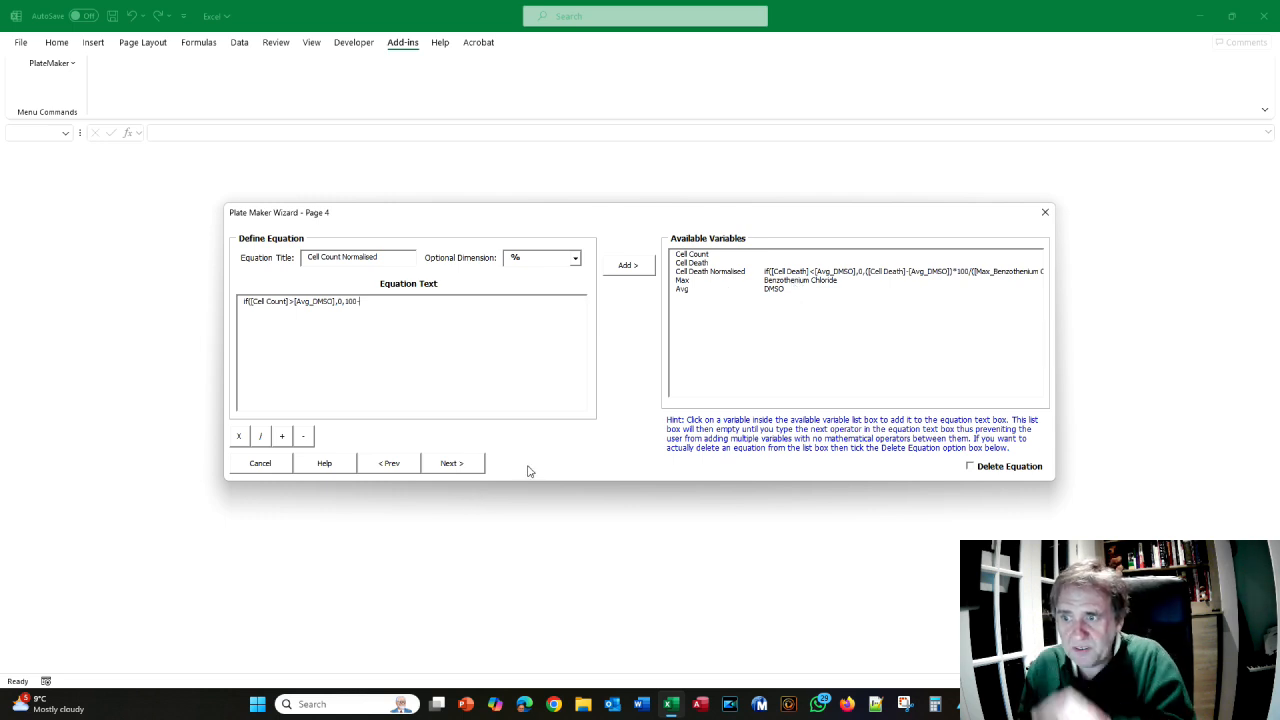
{"action": "left_click", "coordinate": [391, 469]}
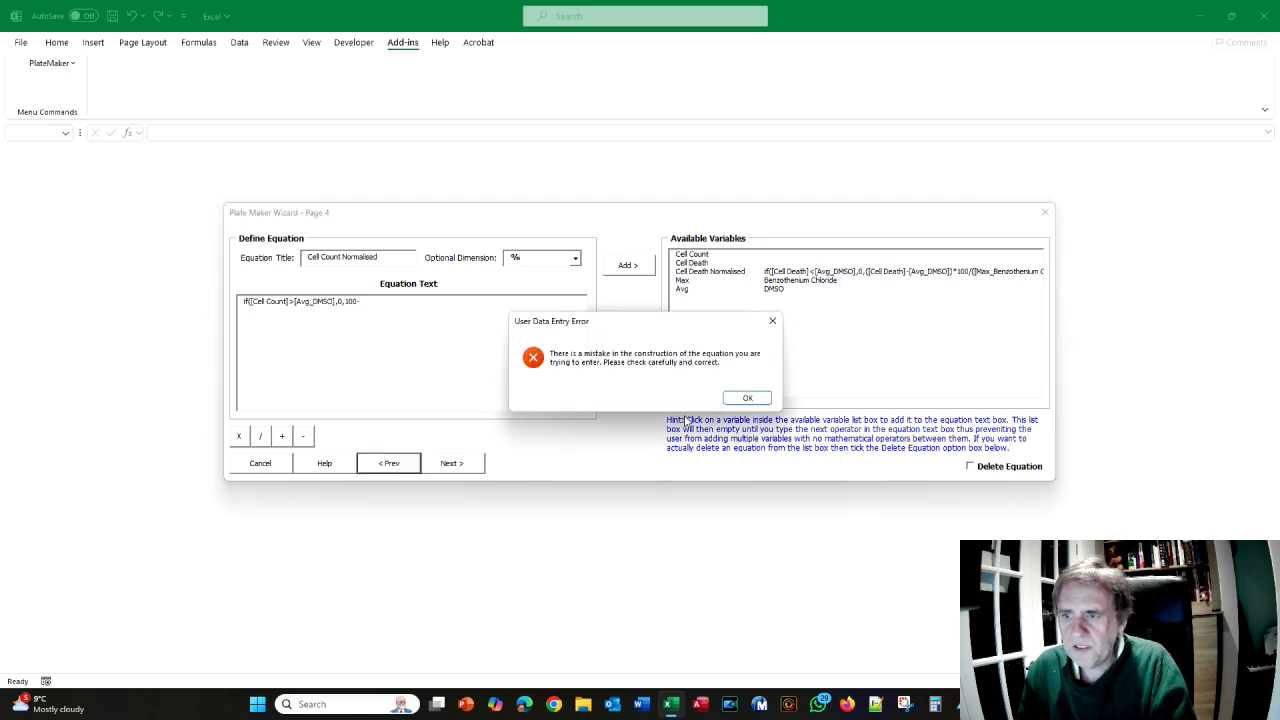
- Dismiss the error, enable Calculate Minimum for Benzothenium Chloride, and return to Page 4
{"action": "left_click", "coordinate": [745, 398]}
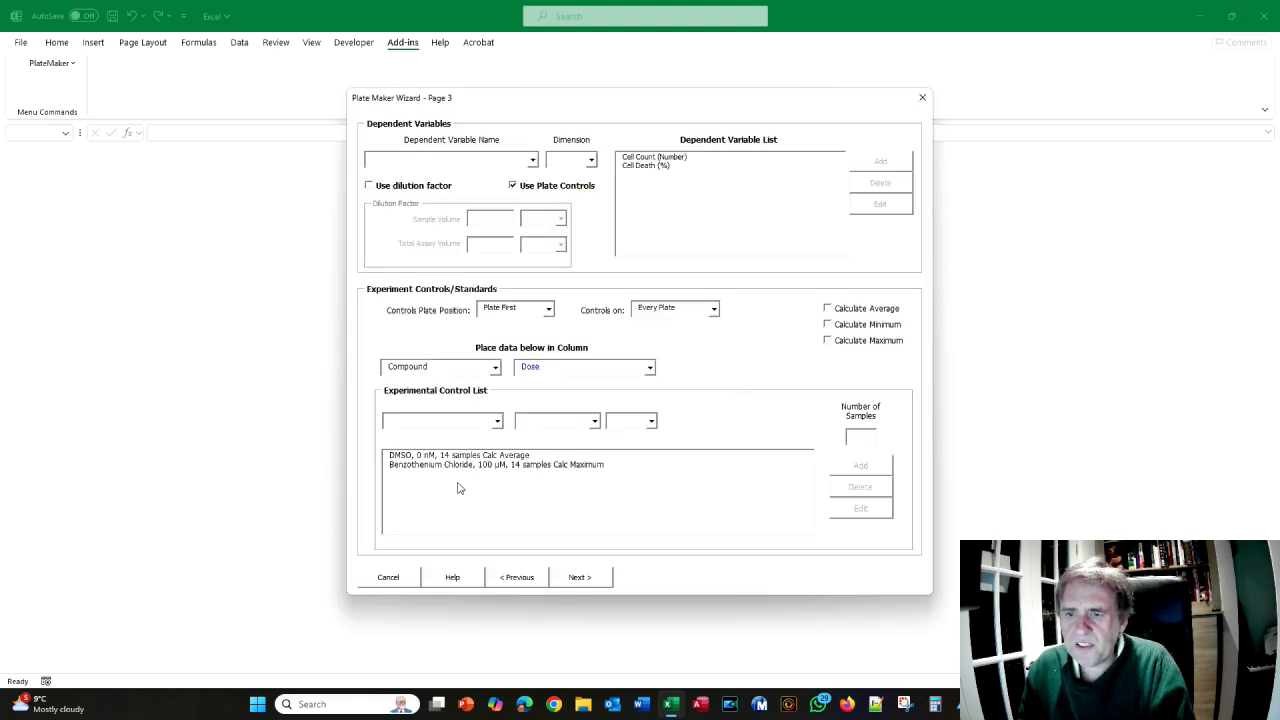
{"action": "left_click", "coordinate": [410, 468]}
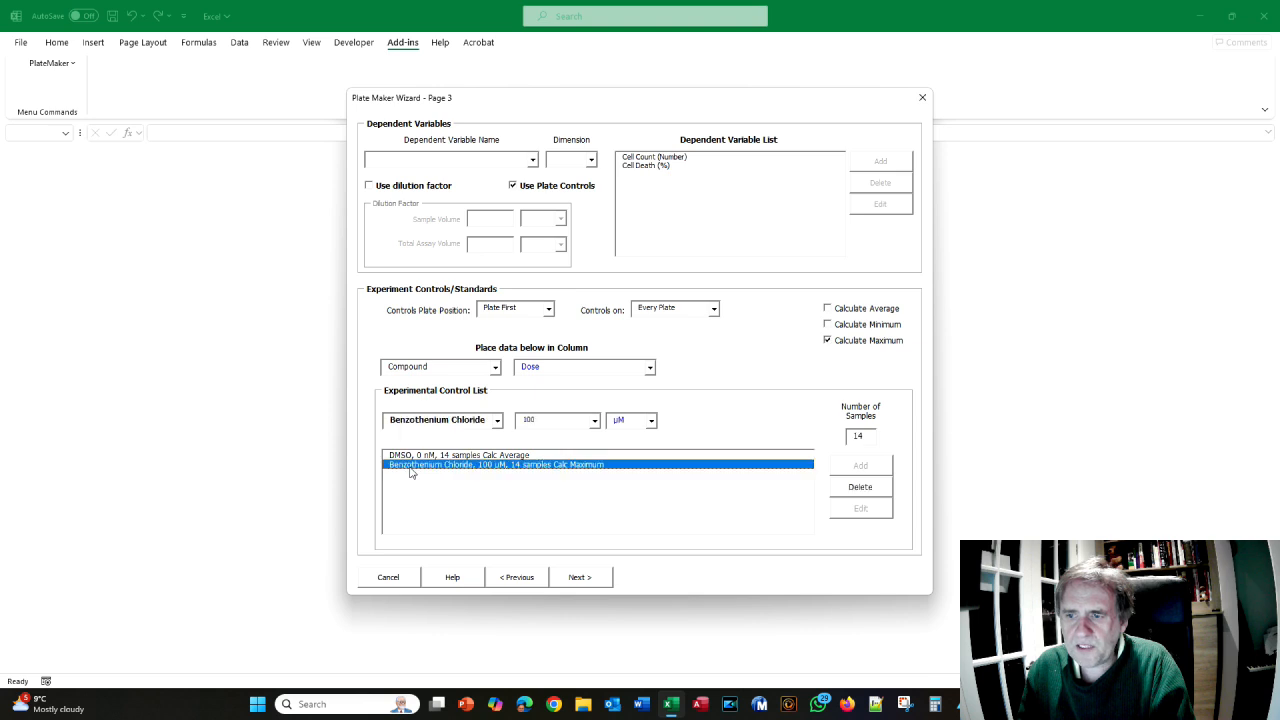
{"action": "left_click", "coordinate": [828, 326]}
{"action": "left_click", "coordinate": [604, 580]}
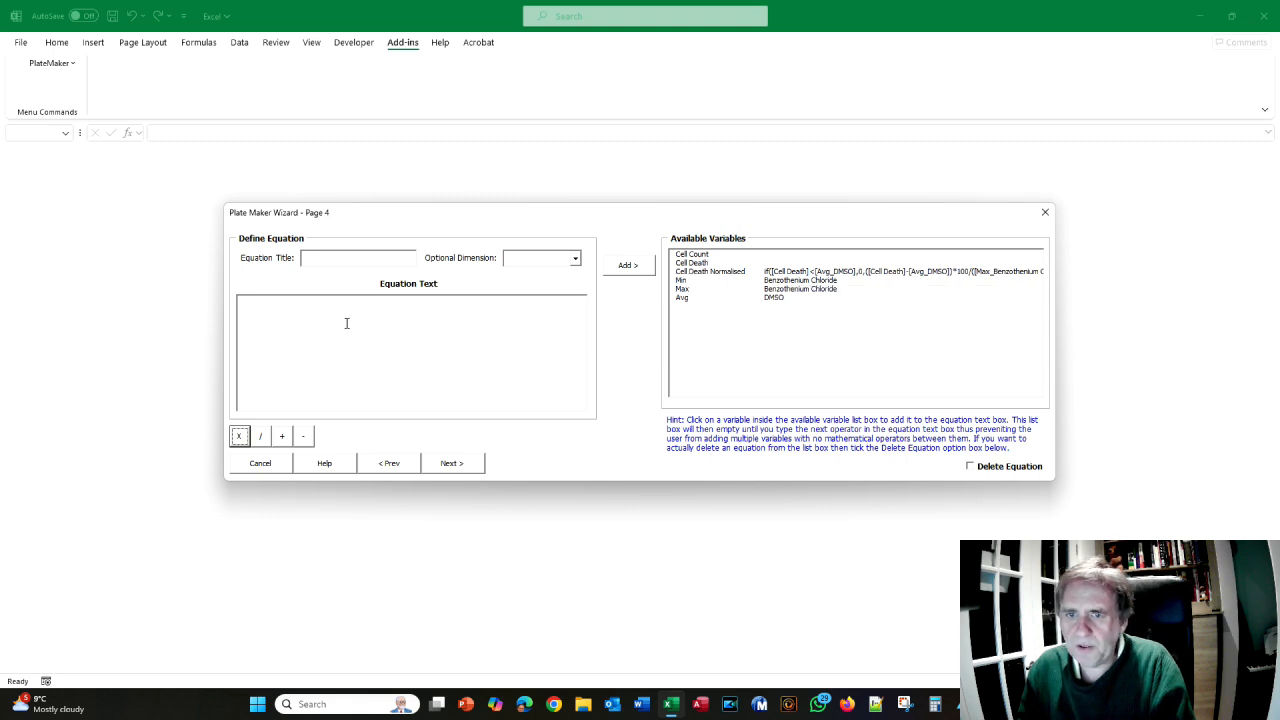
- Title the equation 'Cell Count Normalise' with % dimension and start if([Cell Count]>[Avg_DMSO],
{"action": "left_click", "coordinate": [376, 264]}
{"action": "type", "text": "Cel"}
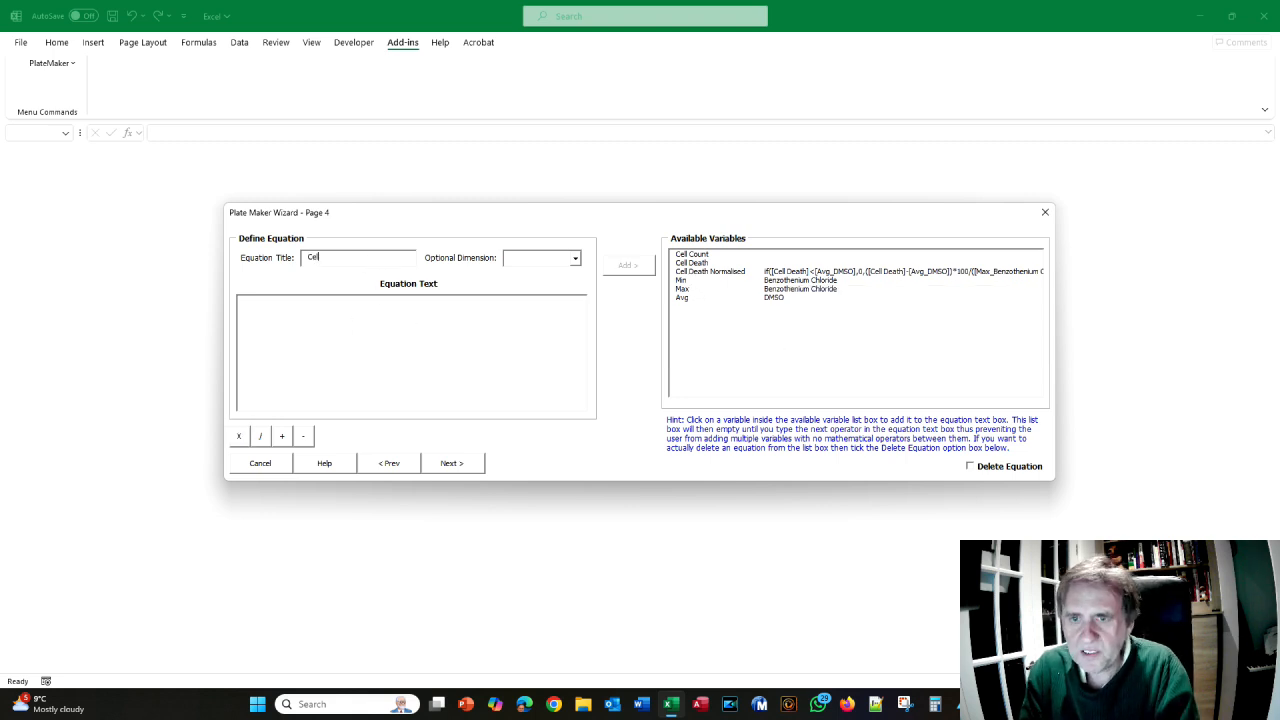
{"action": "type", "text": "l Count Normalised"}
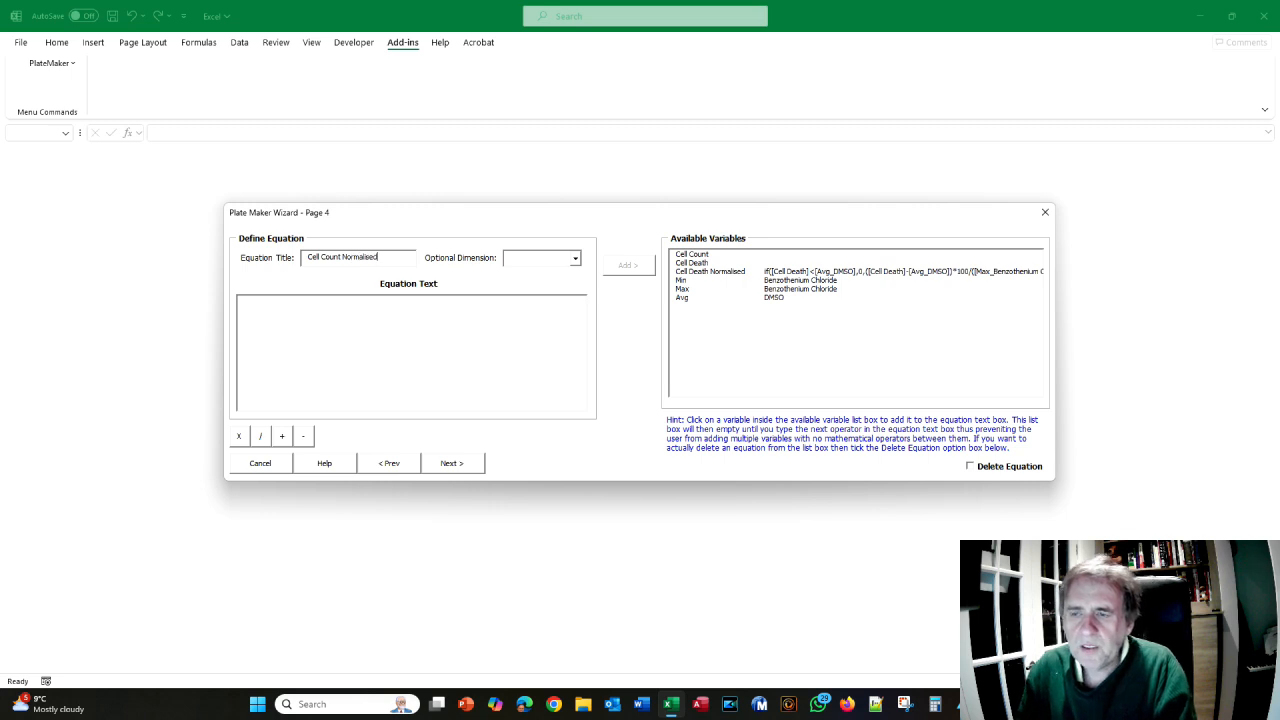
{"action": "left_click", "coordinate": [576, 258]}
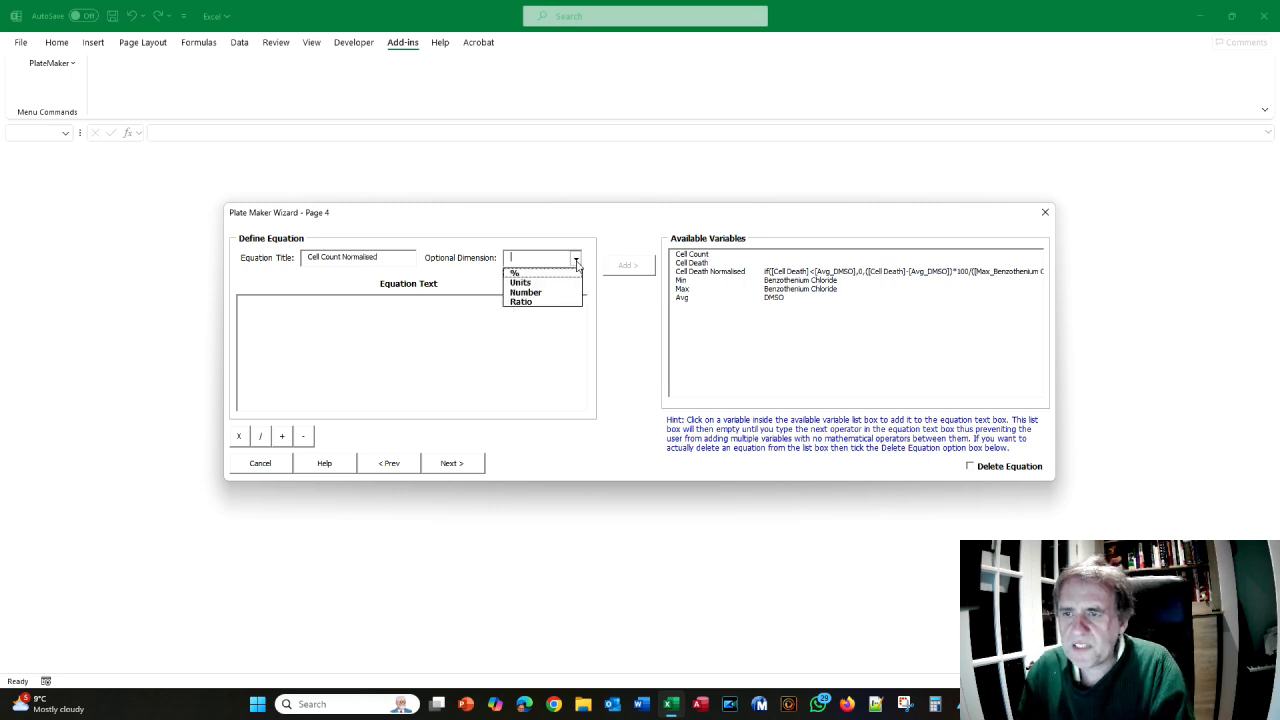
{"action": "left_click", "coordinate": [550, 270]}
{"action": "left_click", "coordinate": [472, 314]}
{"action": "type", "text": "if("}
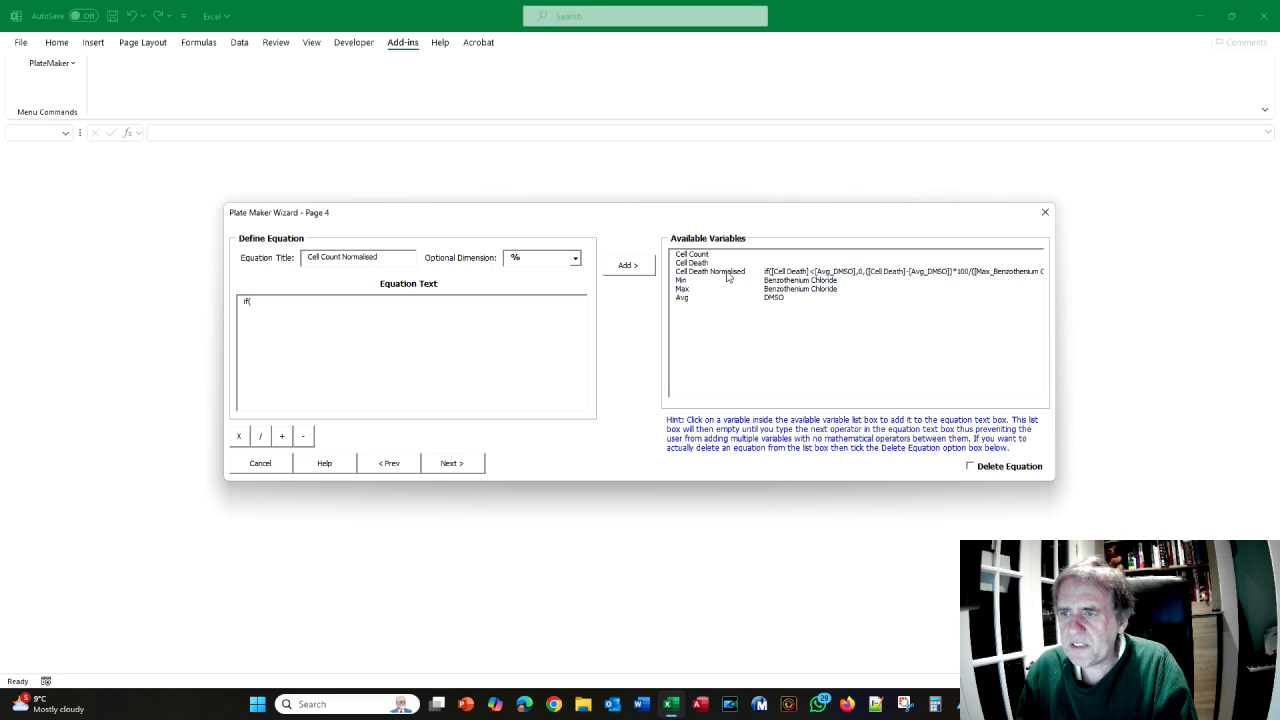
{"action": "left_click", "coordinate": [697, 256]}
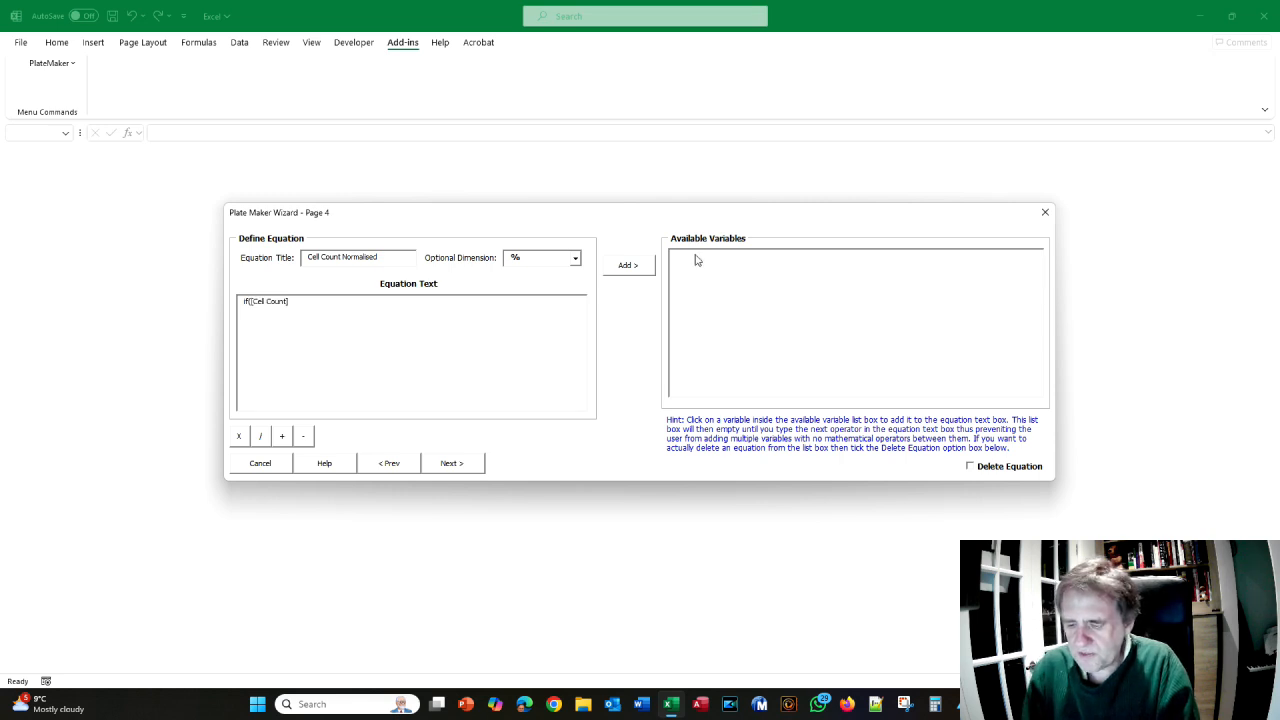
{"action": "type", "text": ">"}
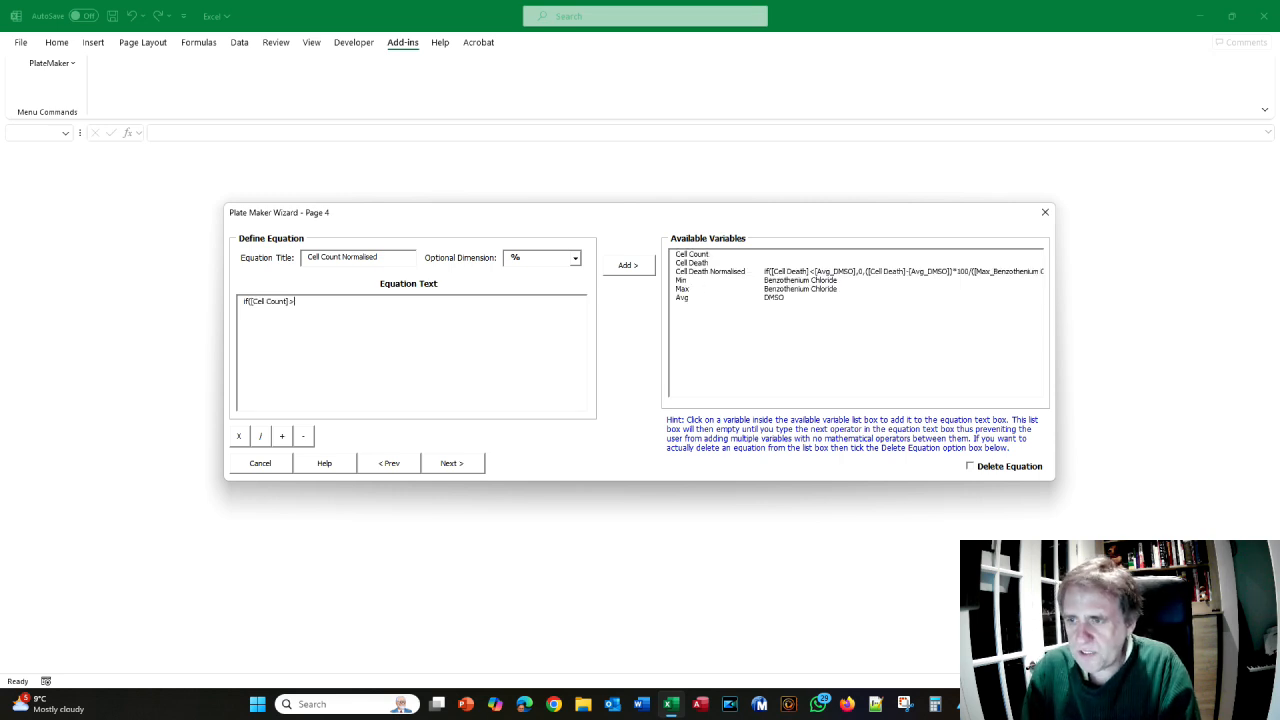
{"action": "left_click", "coordinate": [683, 299]}
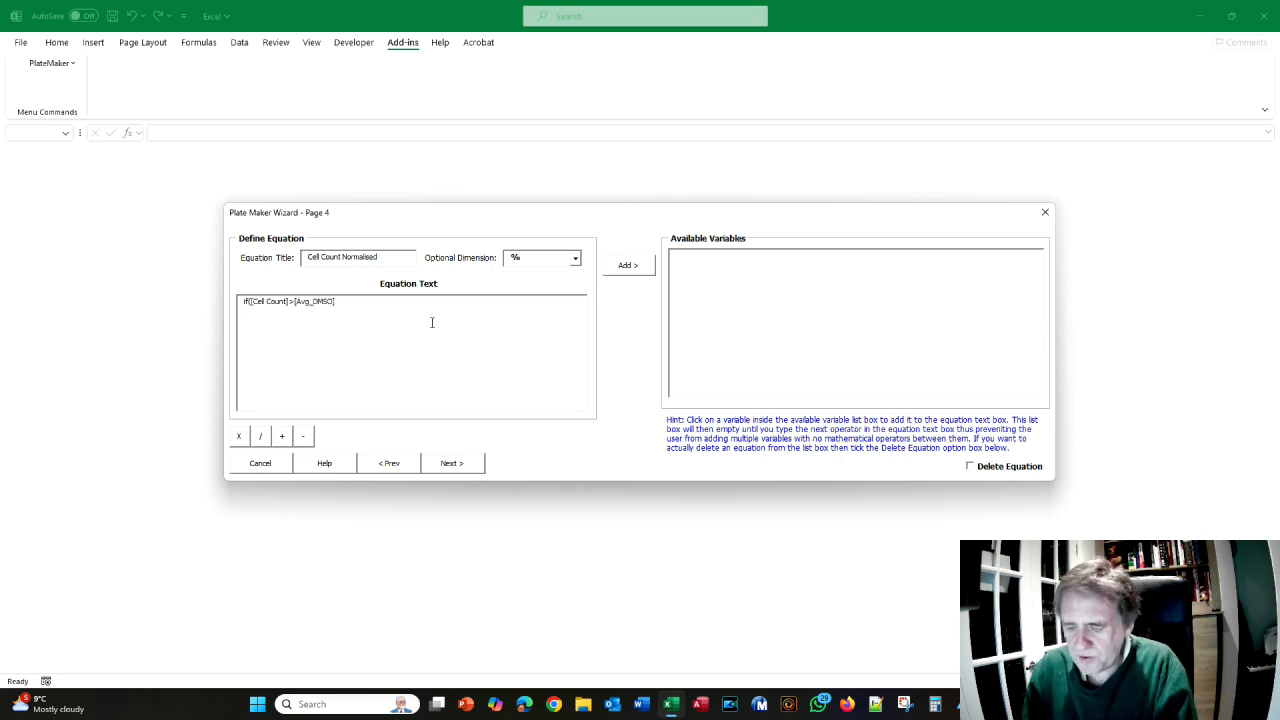
{"action": "type", "text": ",0,("}
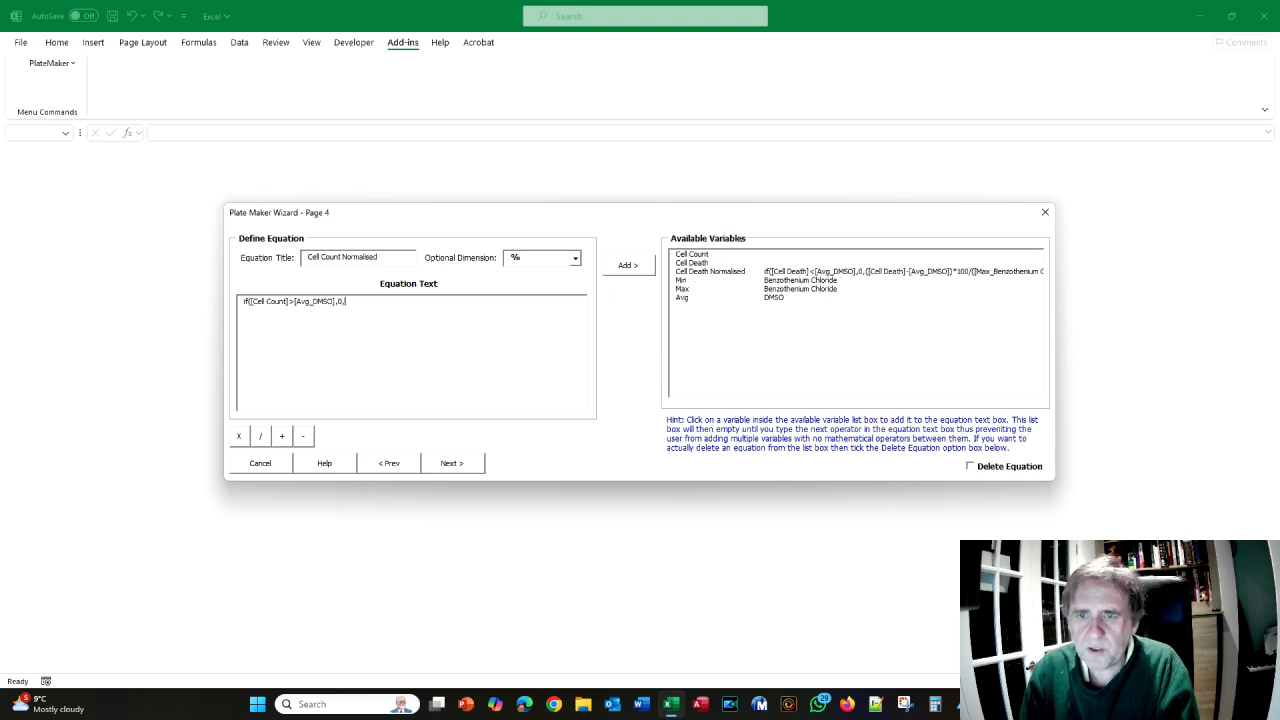
- Insert Cell Count minus Min_Benzothenium Chloride, checking each part against the manual
{"action": "key", "text": "alt+Tab"}
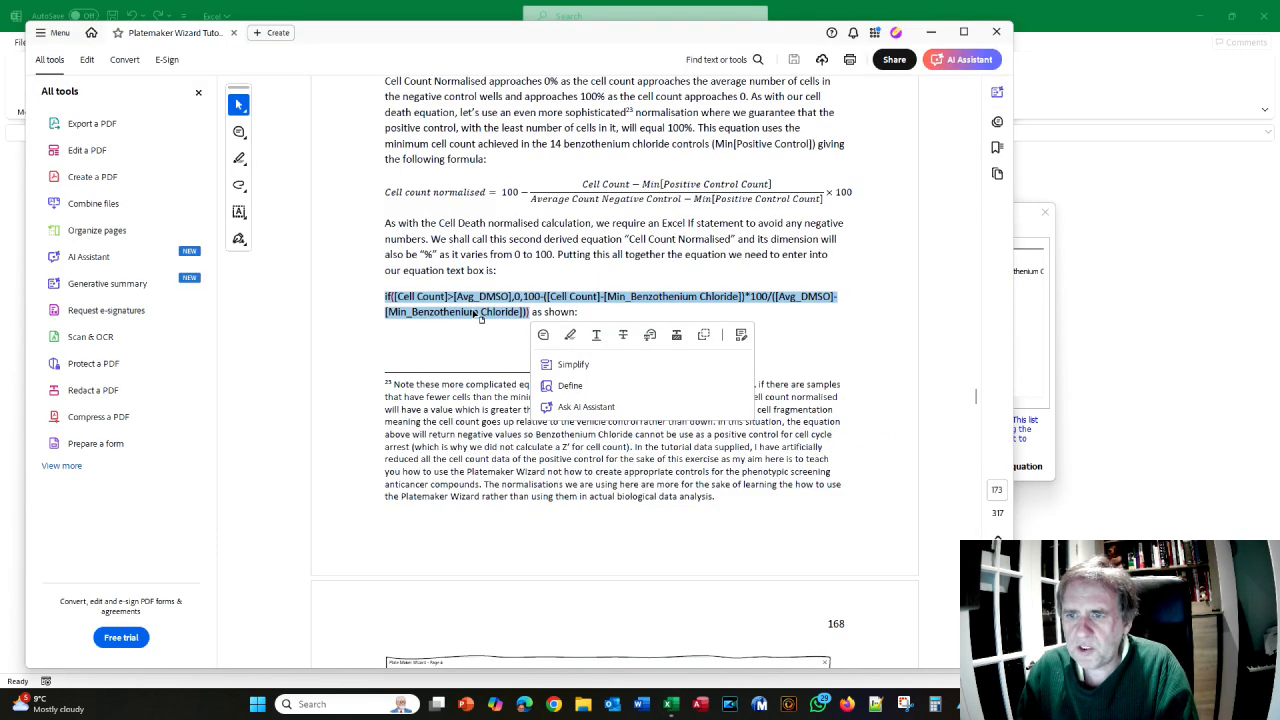
{"action": "key", "text": "alt+Tab"}
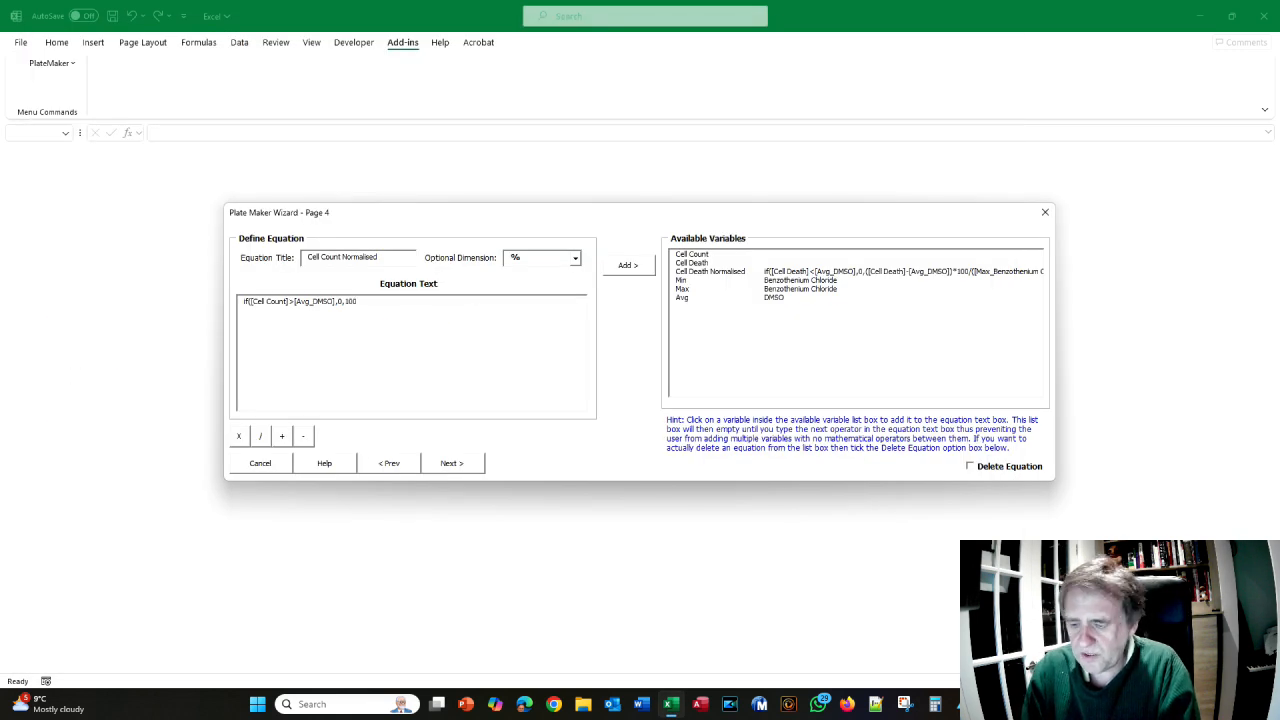
{"action": "key", "text": "alt+Tab"}
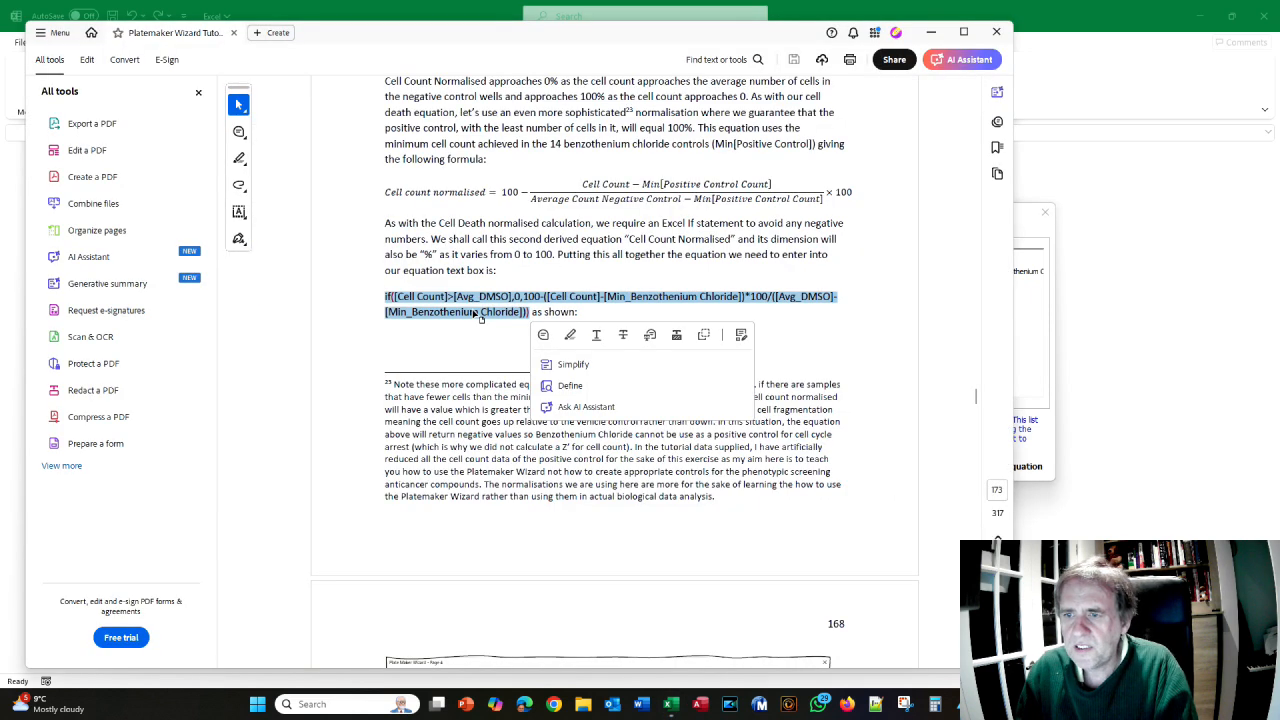
{"action": "key", "text": "alt+Tab"}
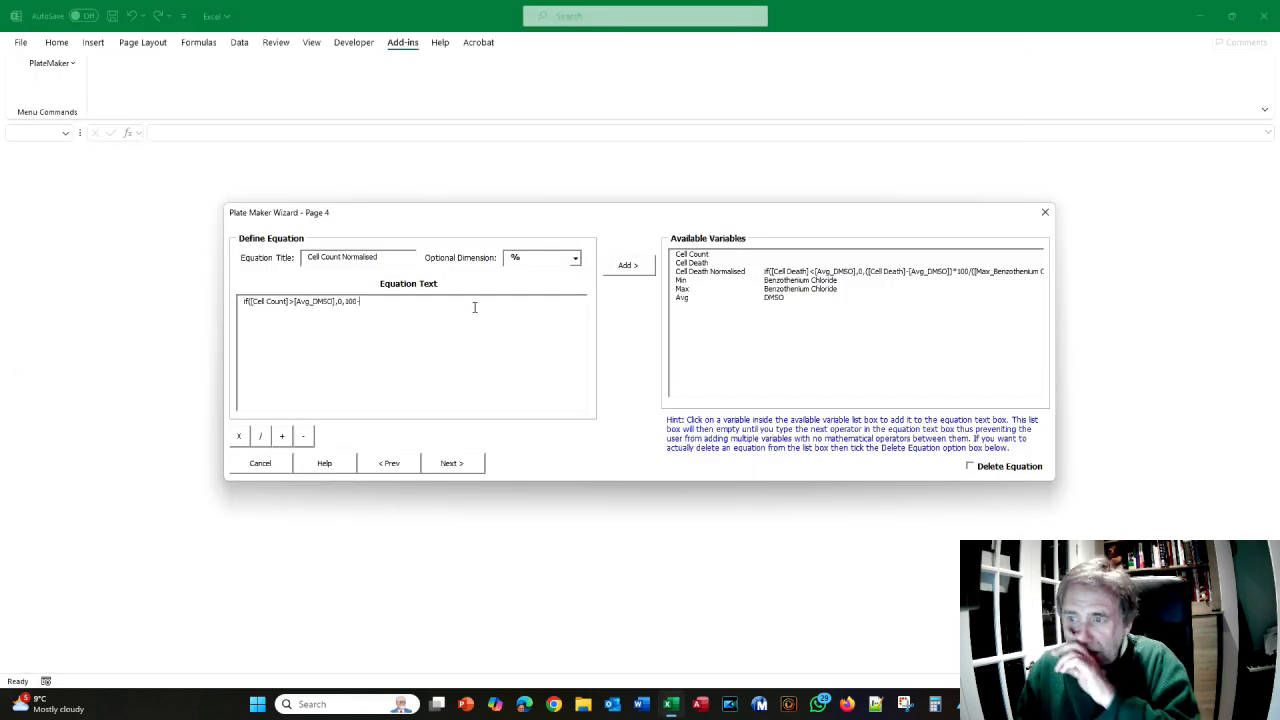
{"action": "left_click", "coordinate": [695, 256]}
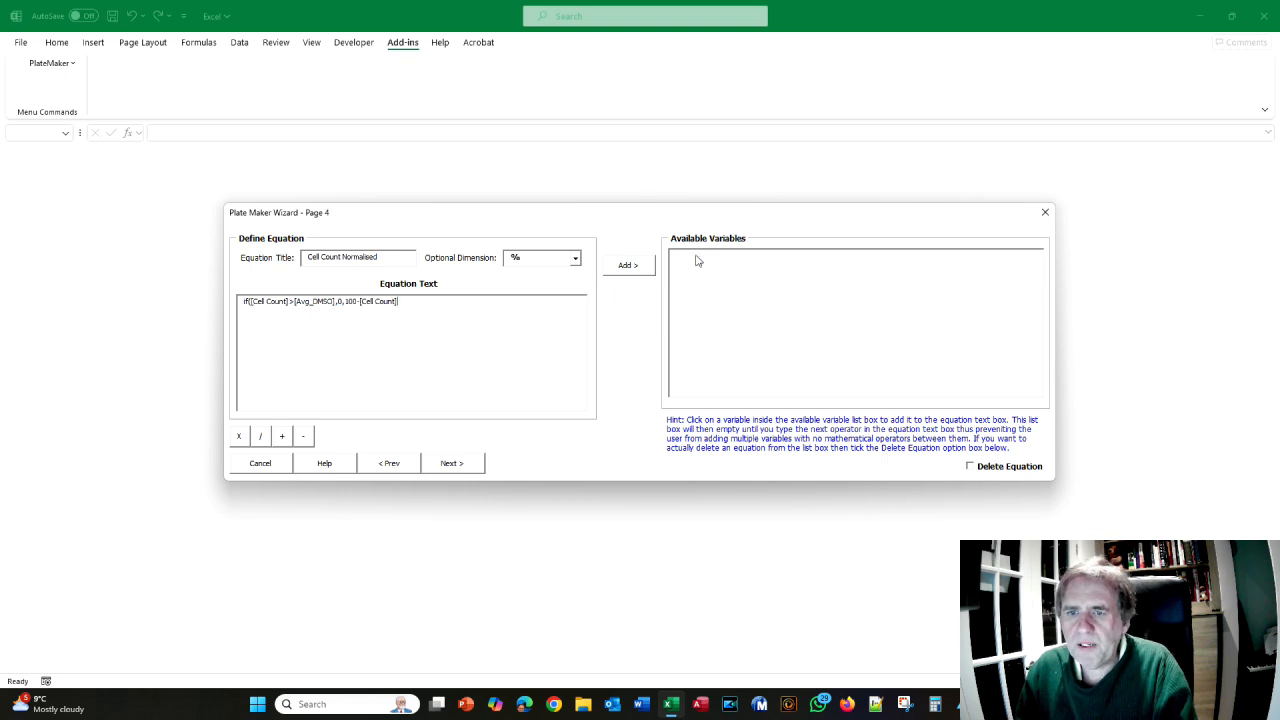
{"action": "key", "text": "alt+Tab"}
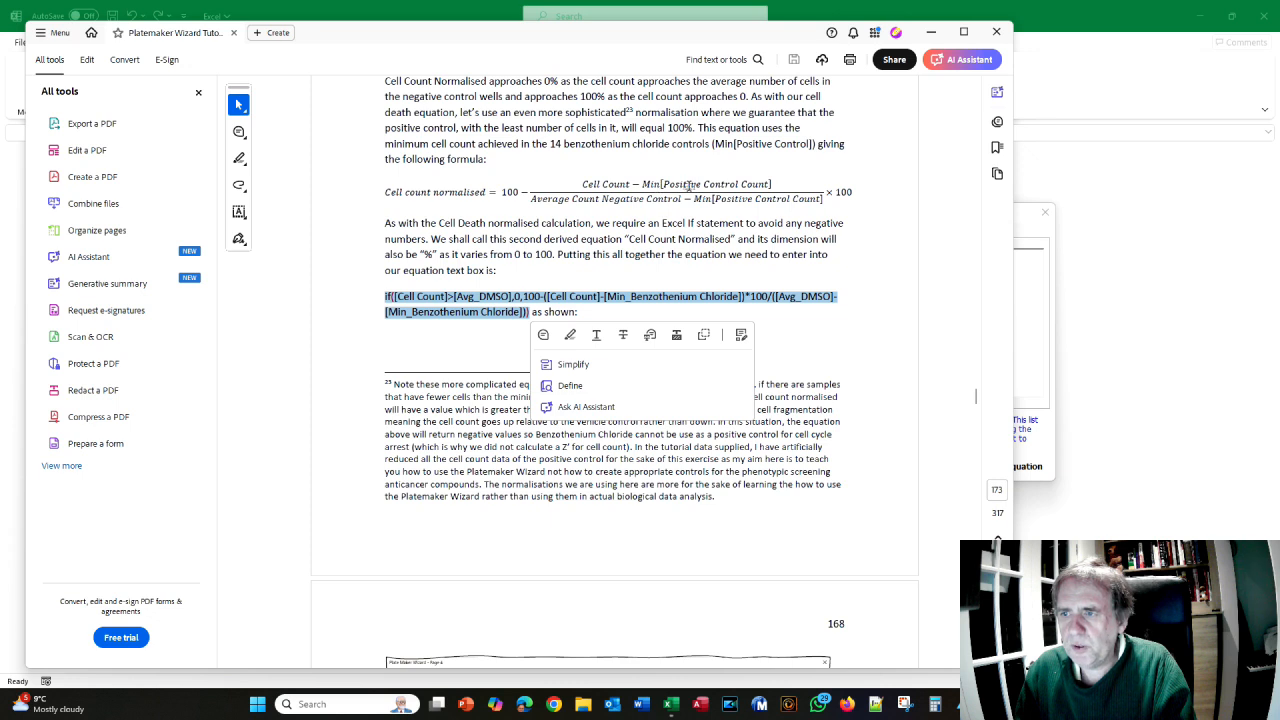
{"action": "key", "text": "alt+Tab"}
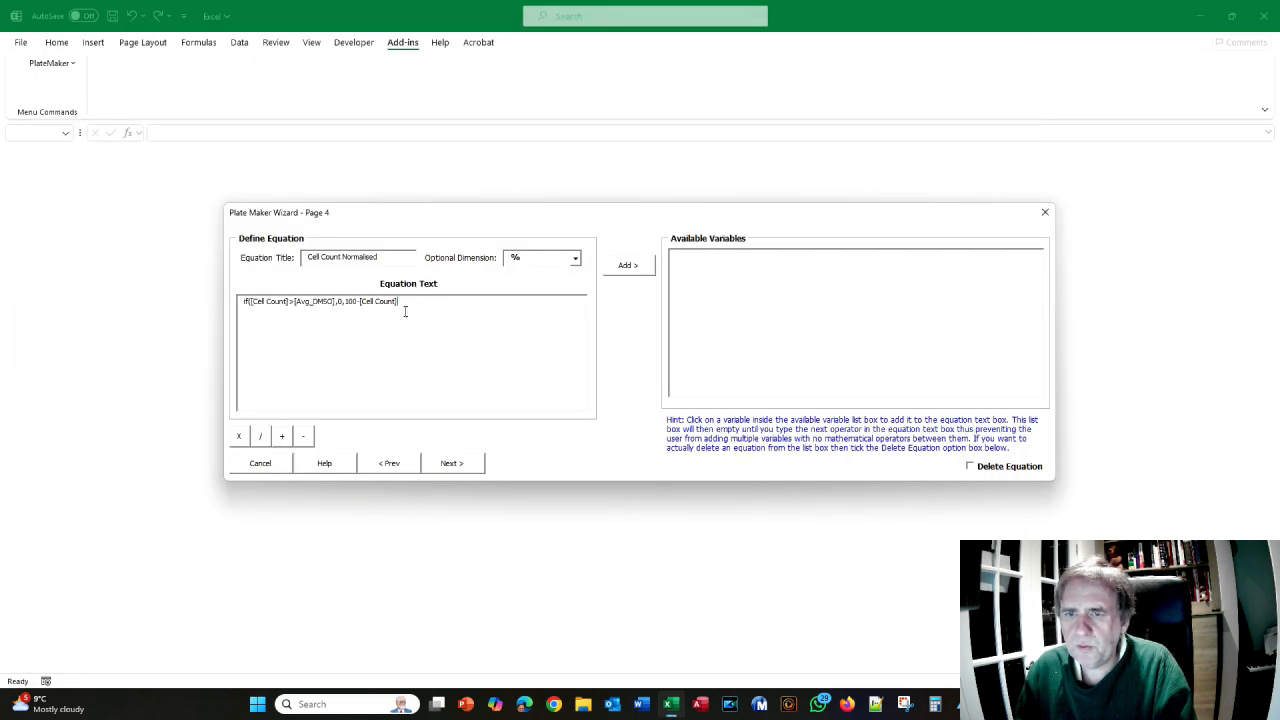
{"action": "type", "text": "-"}
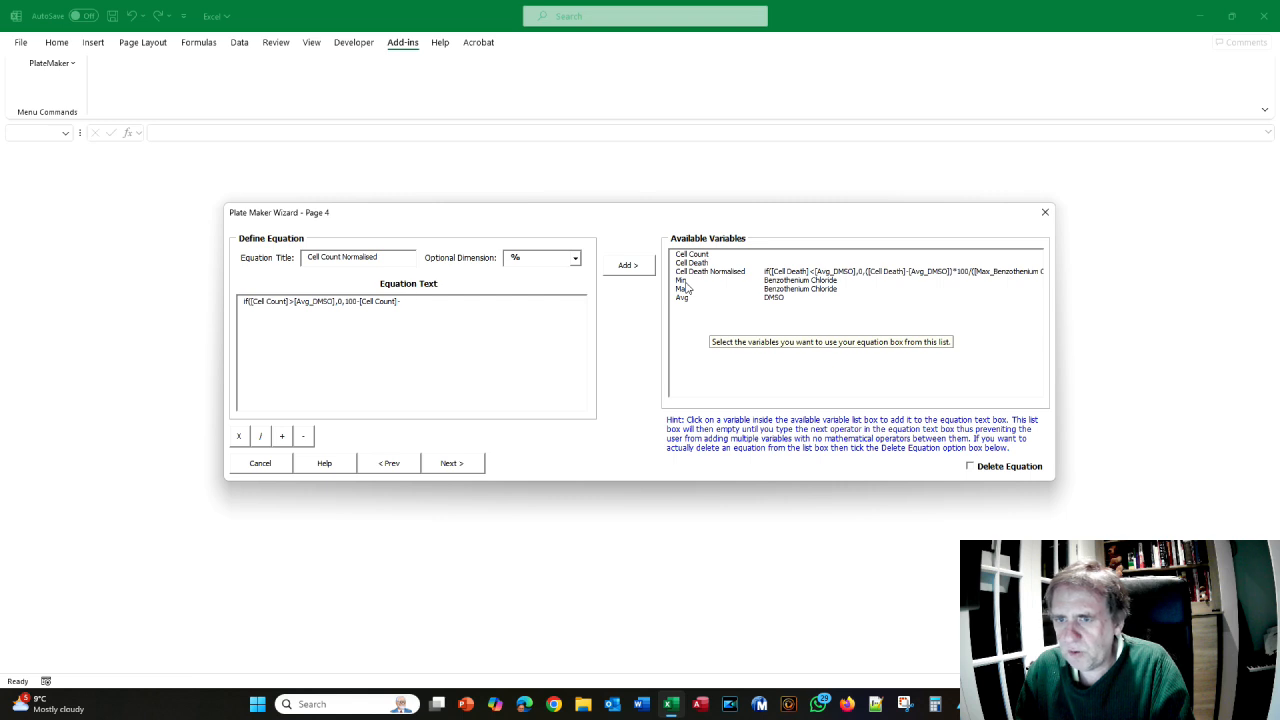
{"action": "left_click", "coordinate": [684, 281]}
{"action": "key", "text": "alt+Tab"}
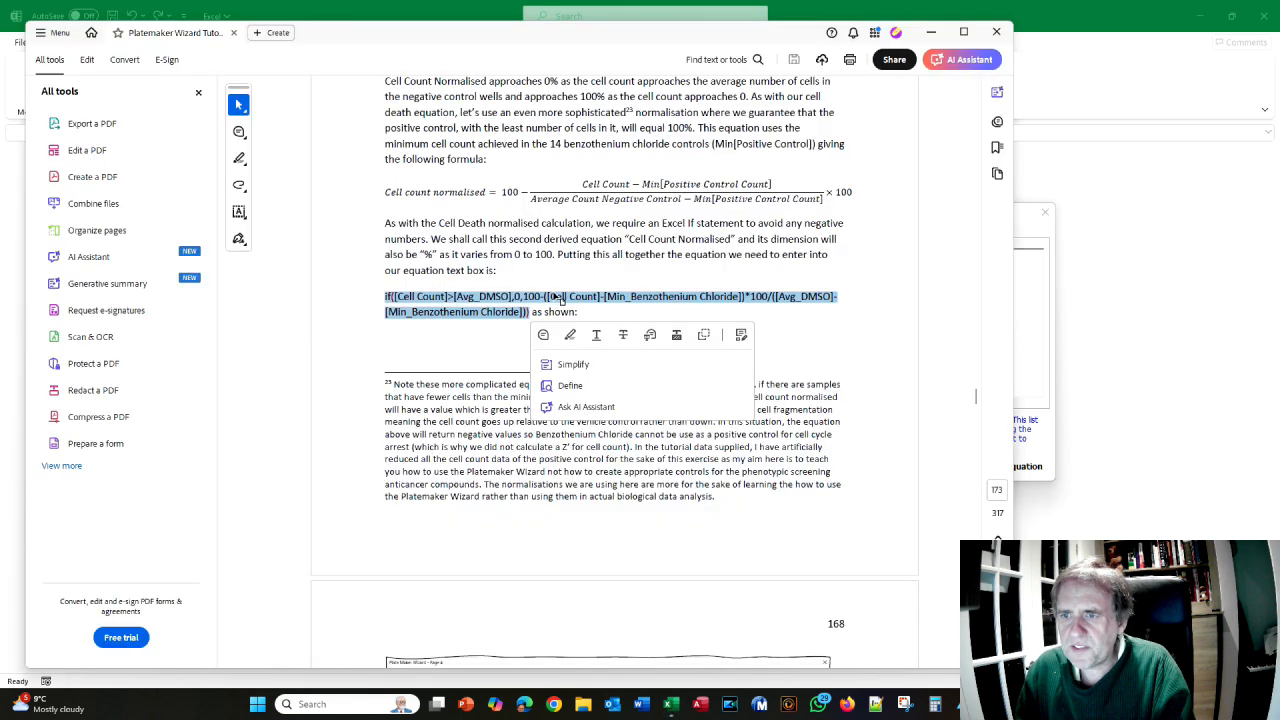
{"action": "key", "text": "alt+Tab"}
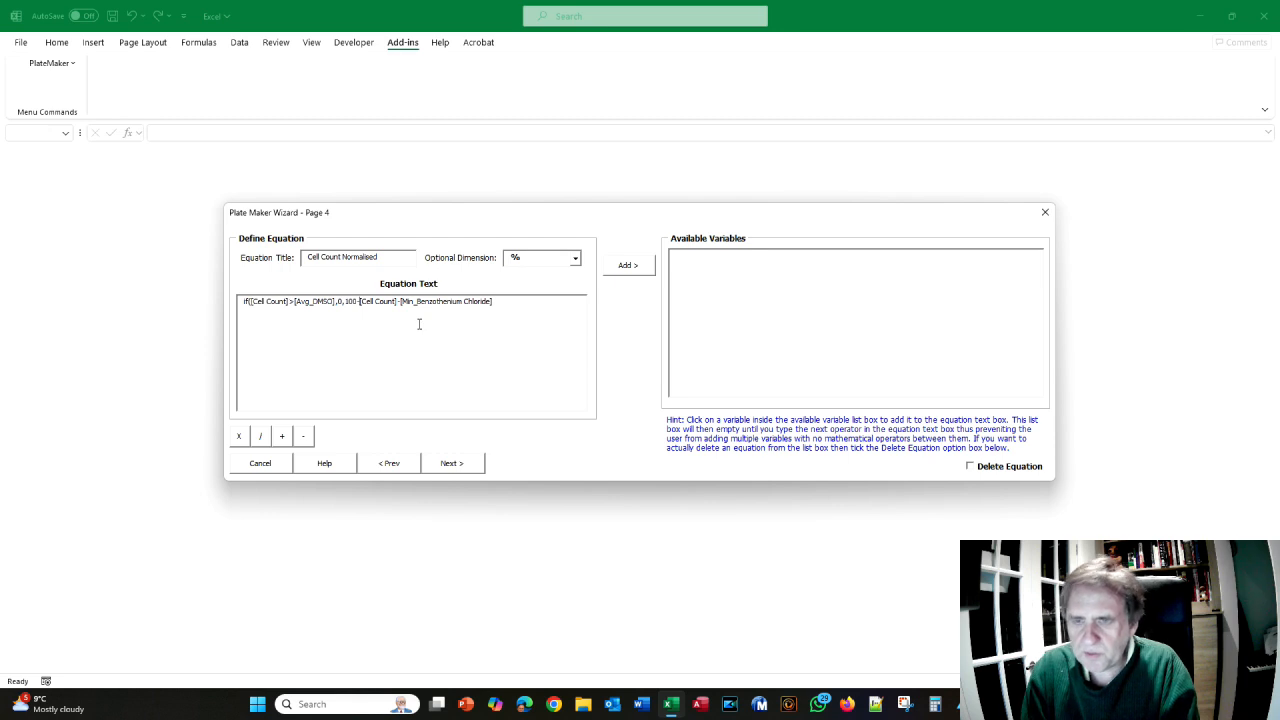
- Add an opening bracket after 100- and a multiplication sign, comparing with the manual
{"action": "left_click", "coordinate": [361, 301]}
{"action": "type", "text": "("}
{"action": "key", "text": "alt+Tab"}
{"action": "key", "text": "alt+Tab"}
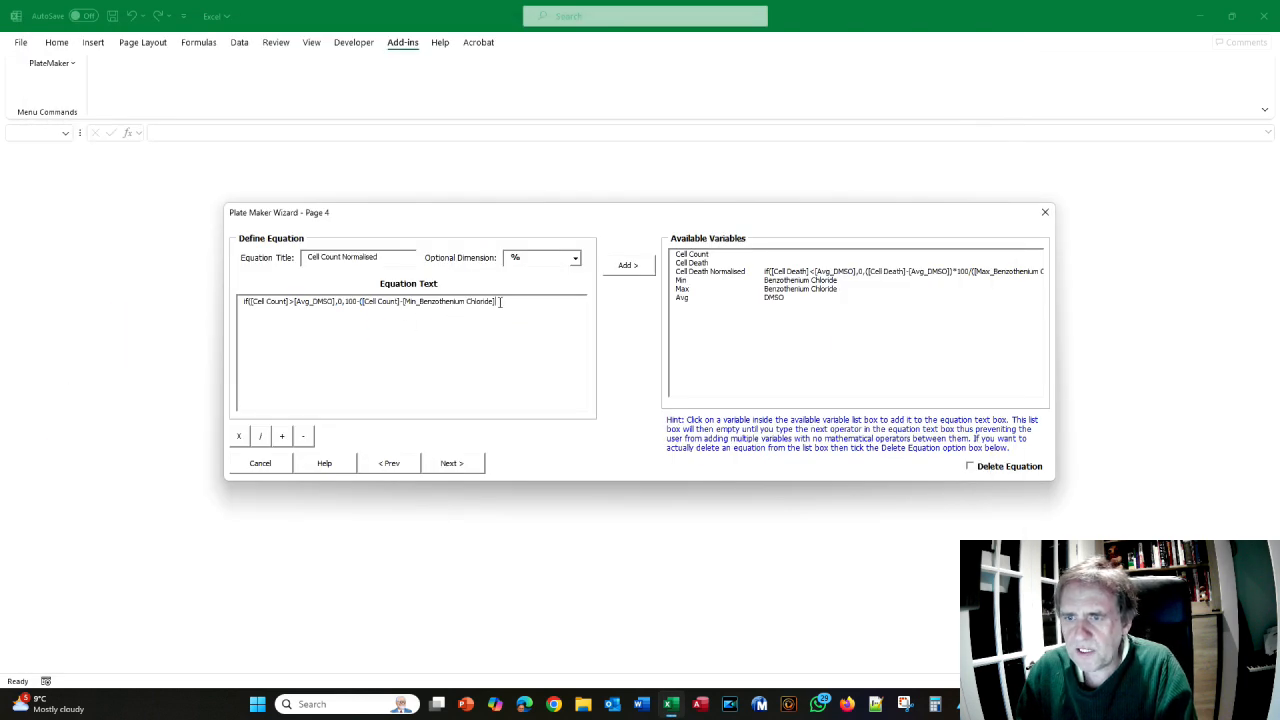
{"action": "key", "text": "alt+Tab"}
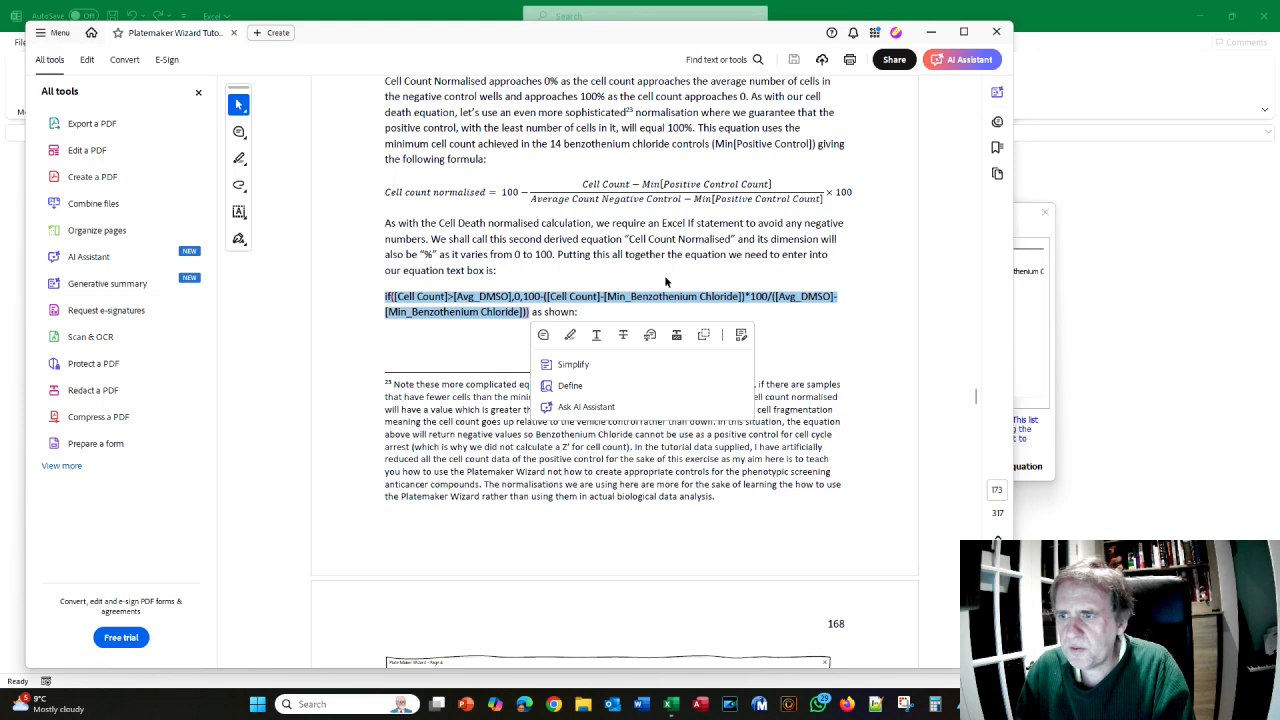
{"action": "key", "text": "alt+Tab"}
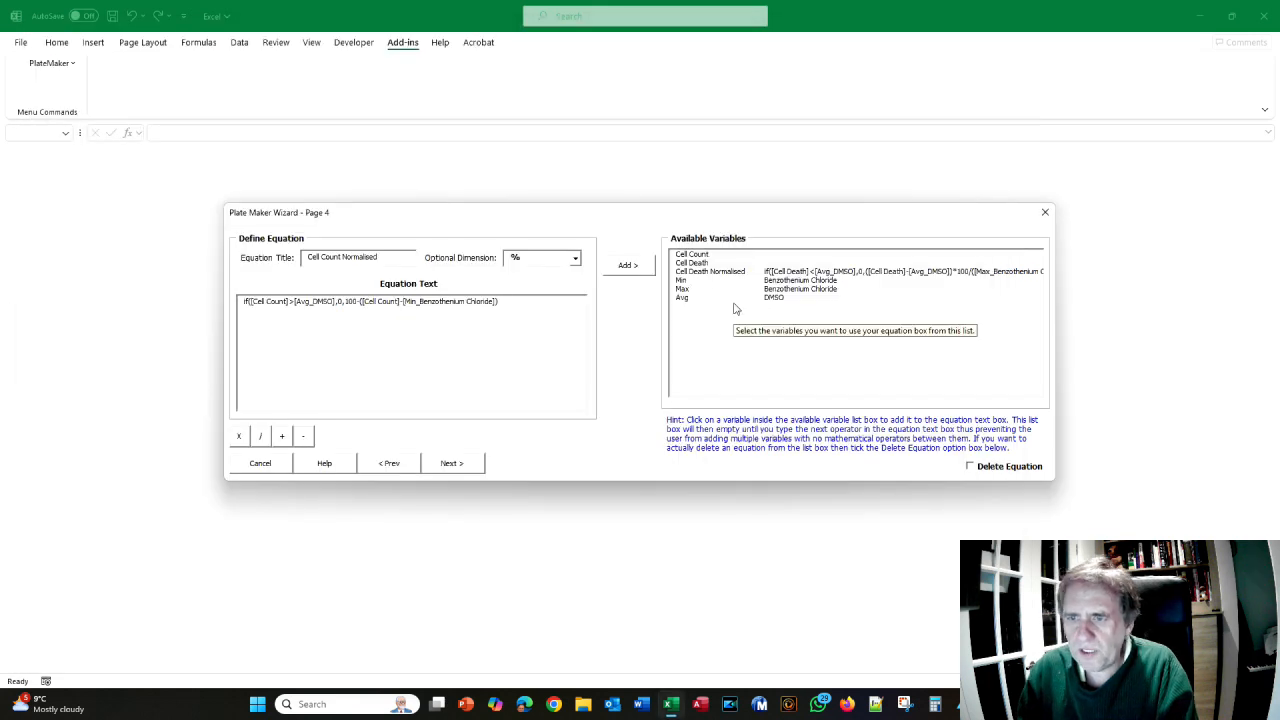
{"action": "type", "text": "*"}
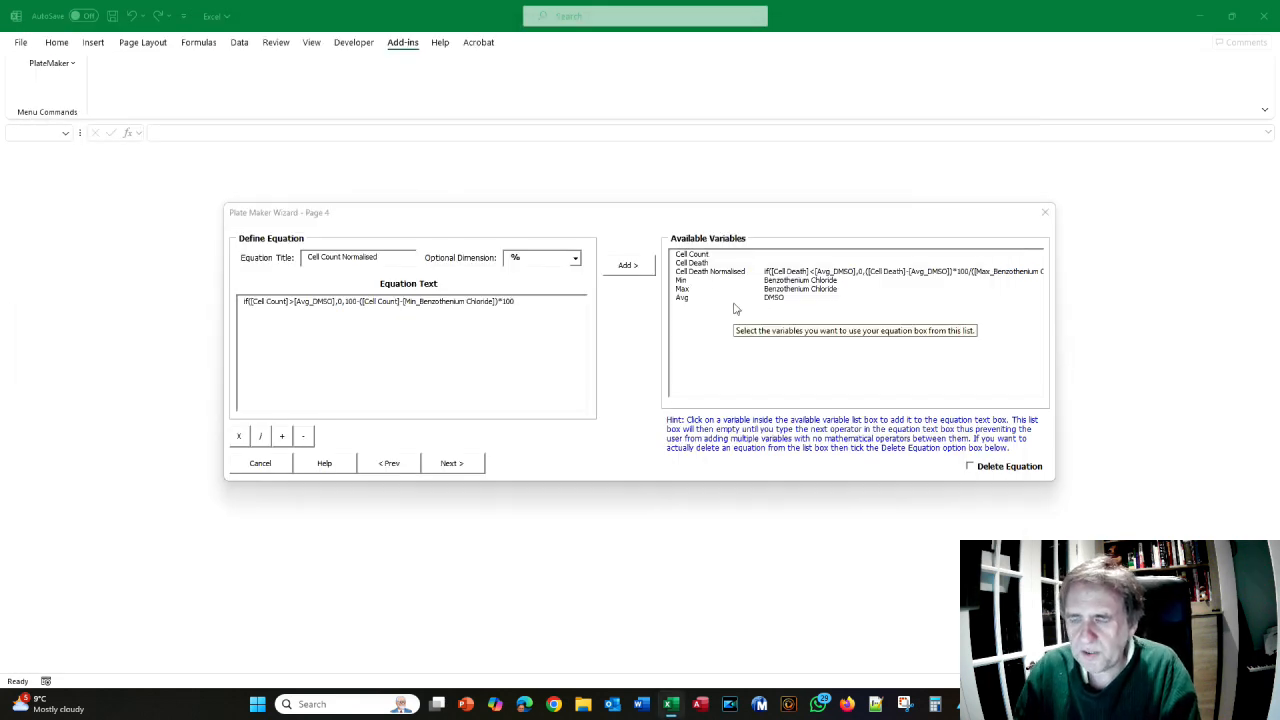
{"action": "key", "text": "alt+Tab"}
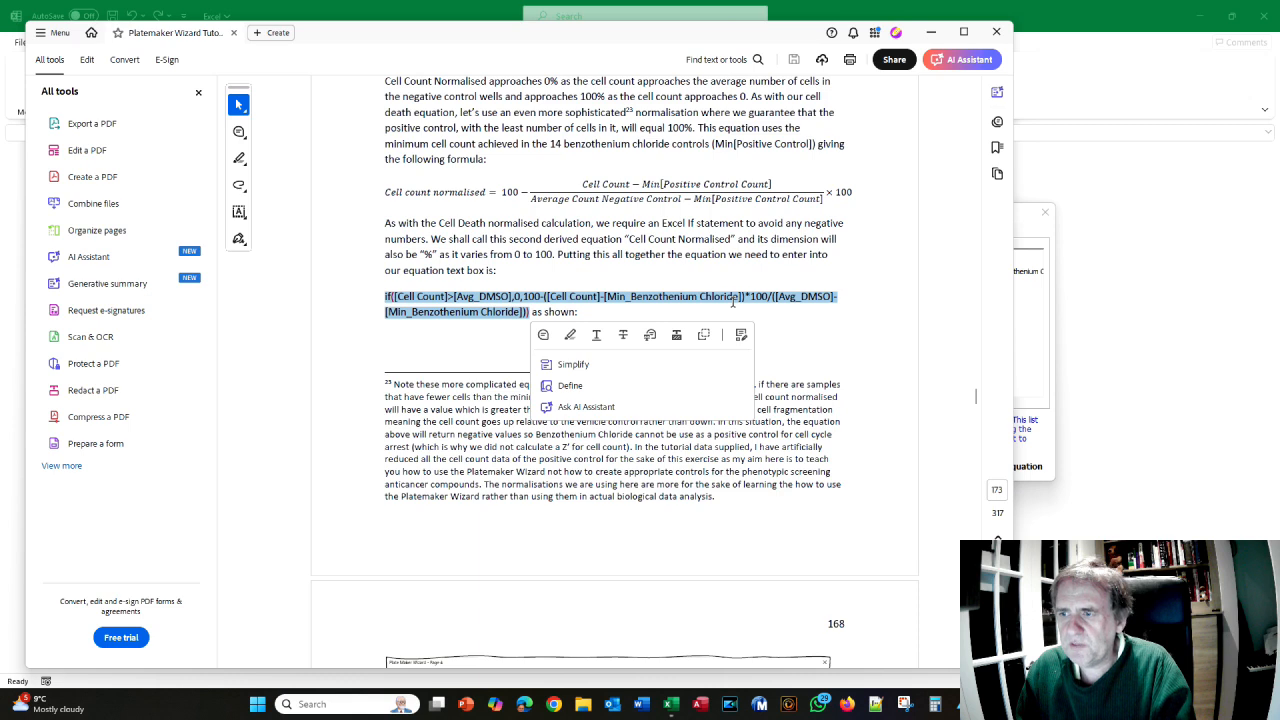
{"action": "key", "text": "alt+Tab"}
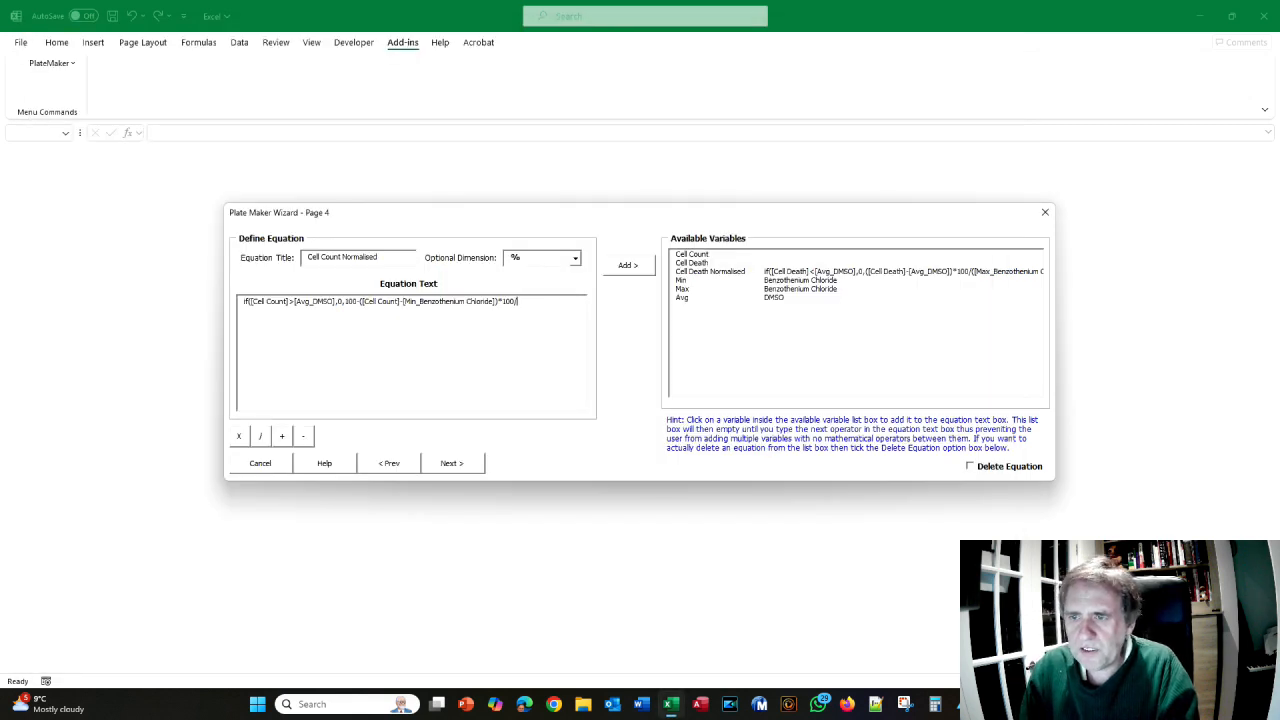
{"action": "key", "text": "alt+Tab"}
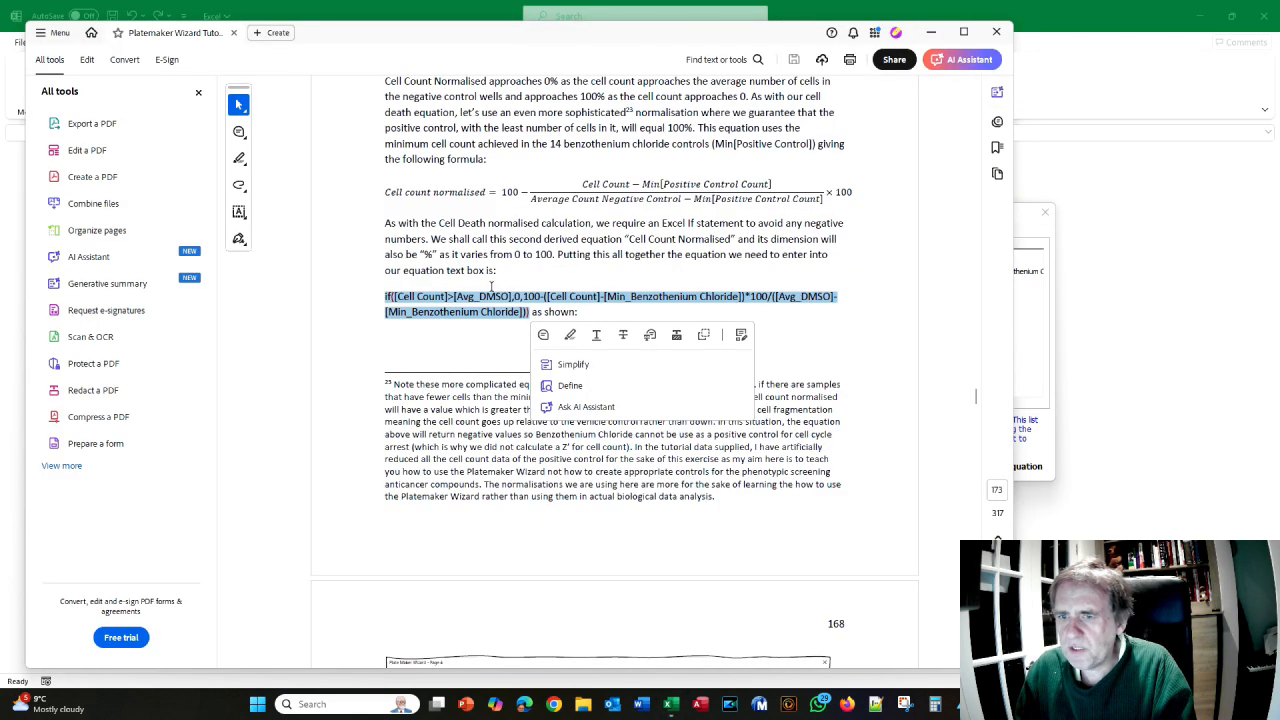
{"action": "key", "text": "alt+Tab"}
- Append Avg_DMSO minus Min_Benzothenium Chloride with brackets and submit the equation
{"action": "left_click", "coordinate": [686, 298]}
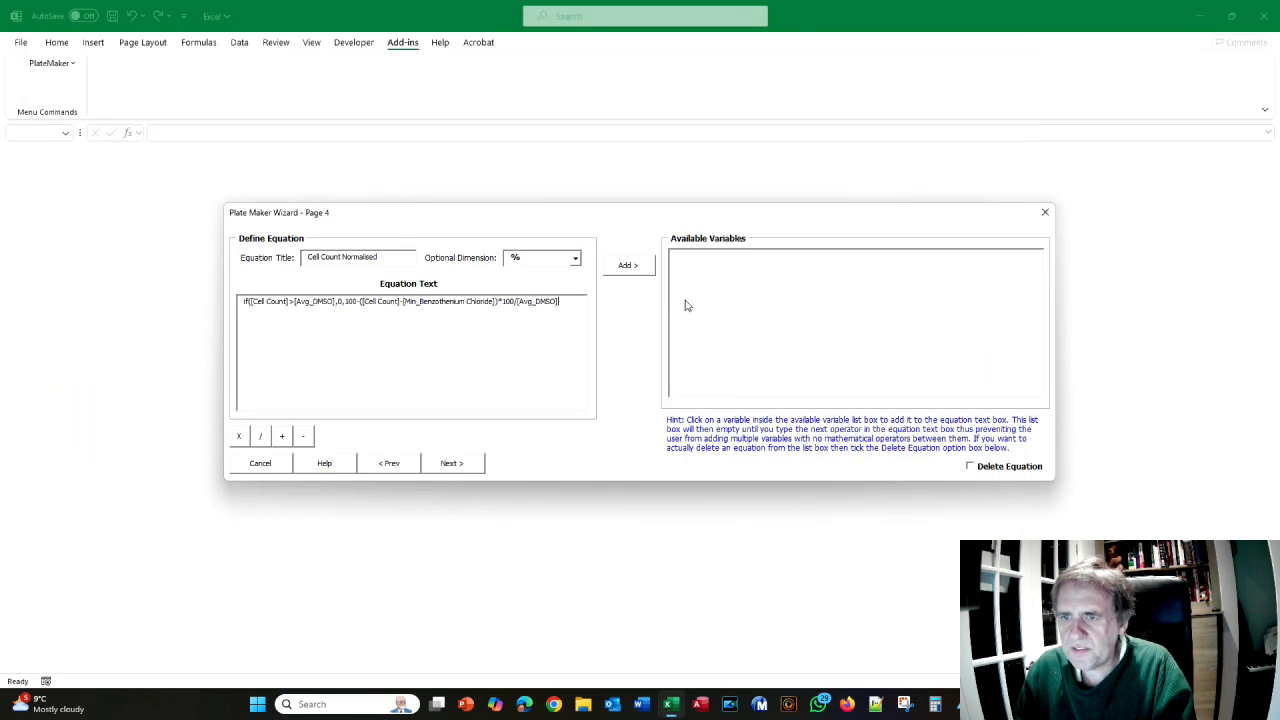
{"action": "type", "text": "-"}
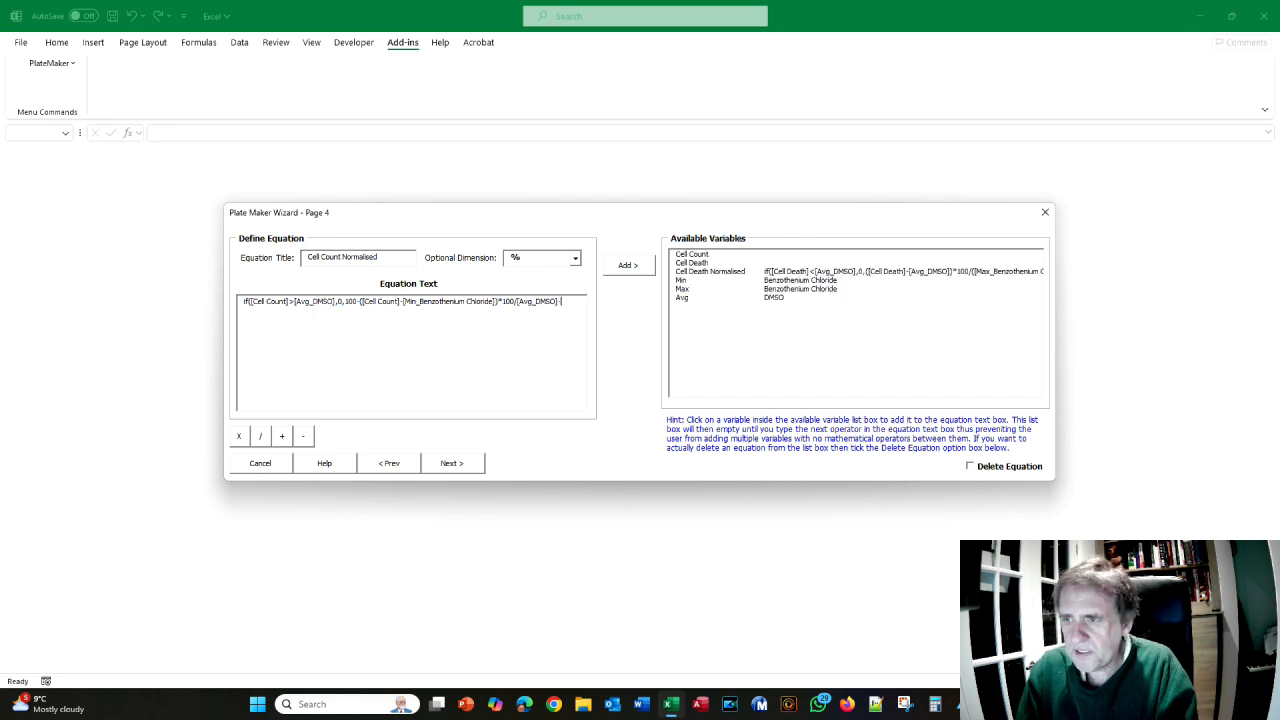
{"action": "left_click", "coordinate": [683, 281]}
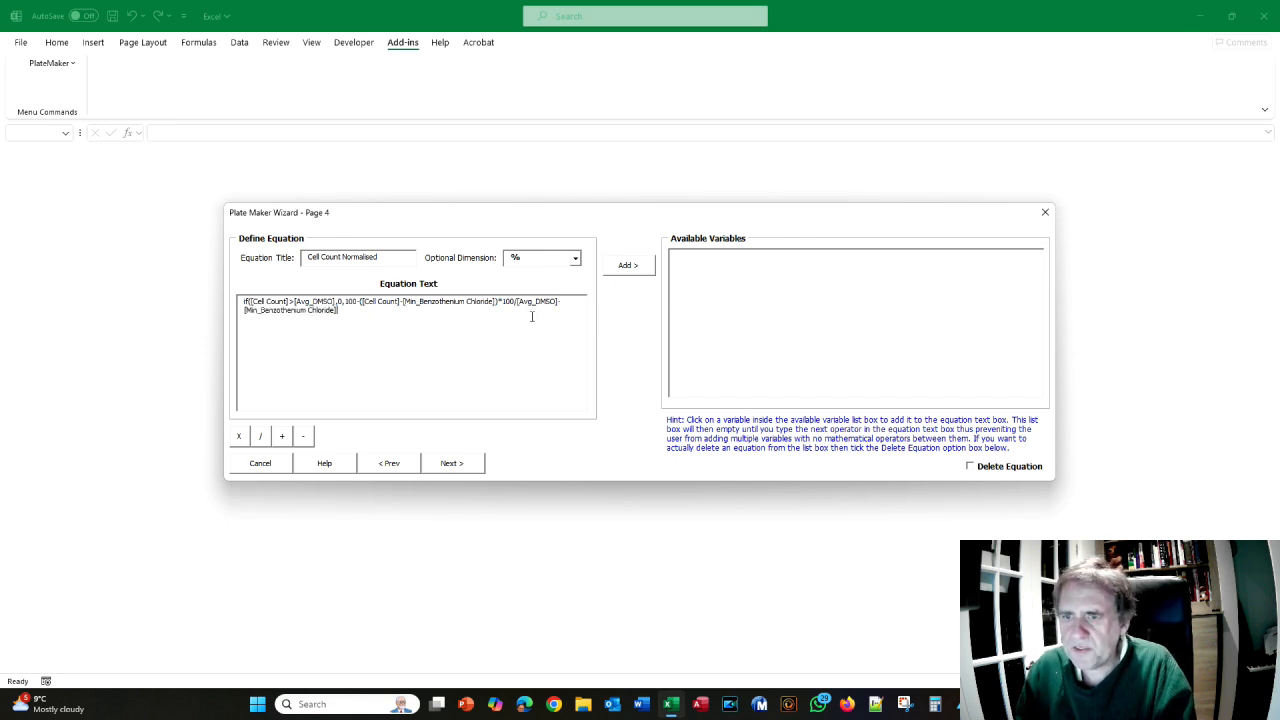
{"action": "type", "text": "("}
{"action": "type", "text": "("}
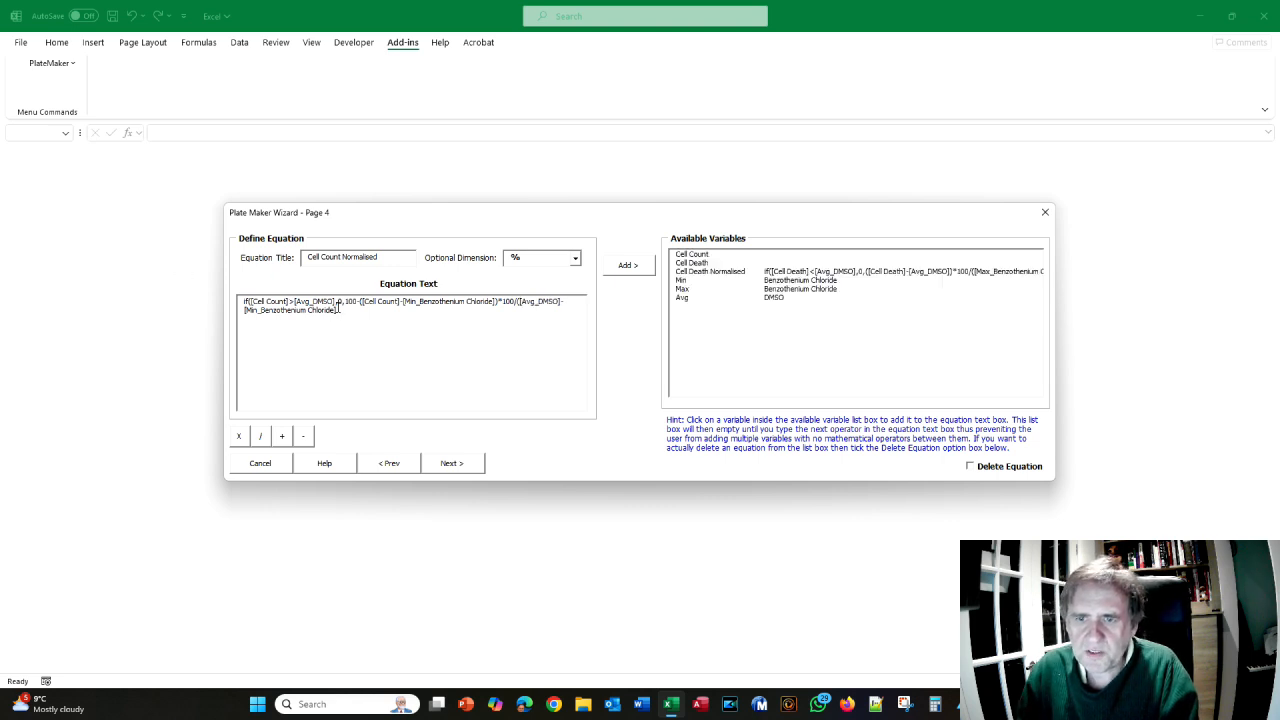
{"action": "key", "text": "alt+Tab"}
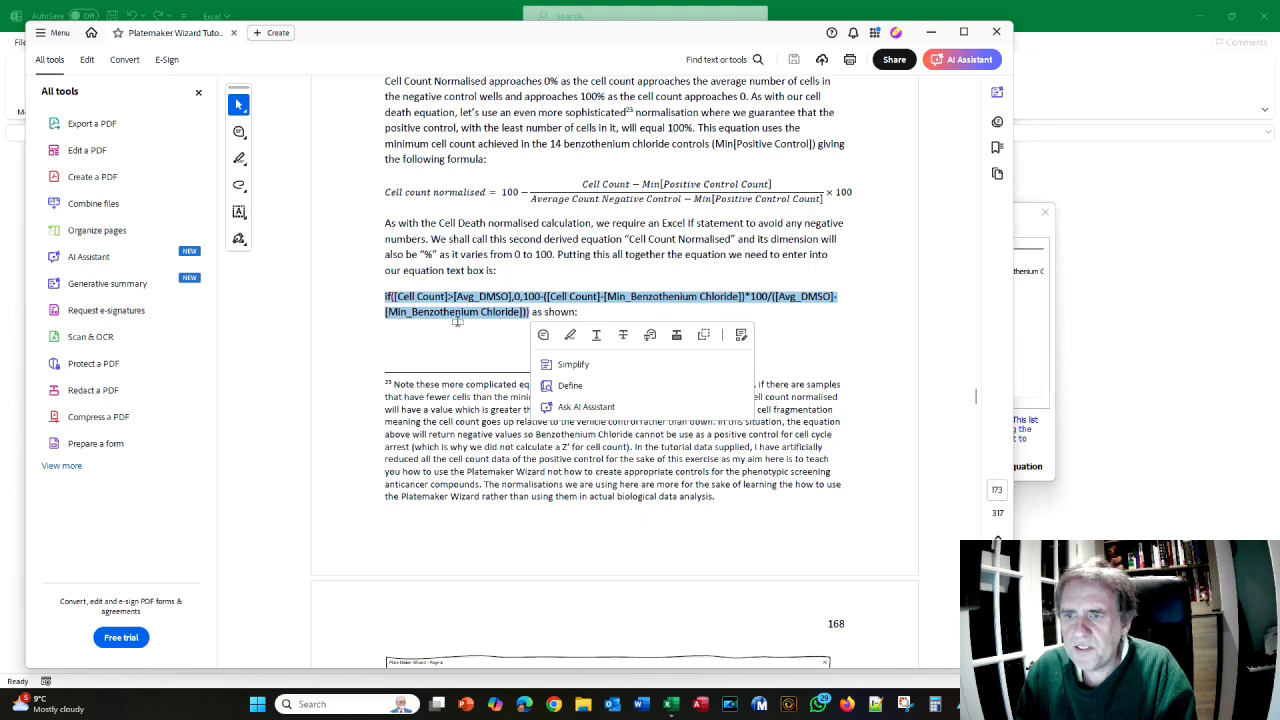
{"action": "key", "text": "alt+Tab"}
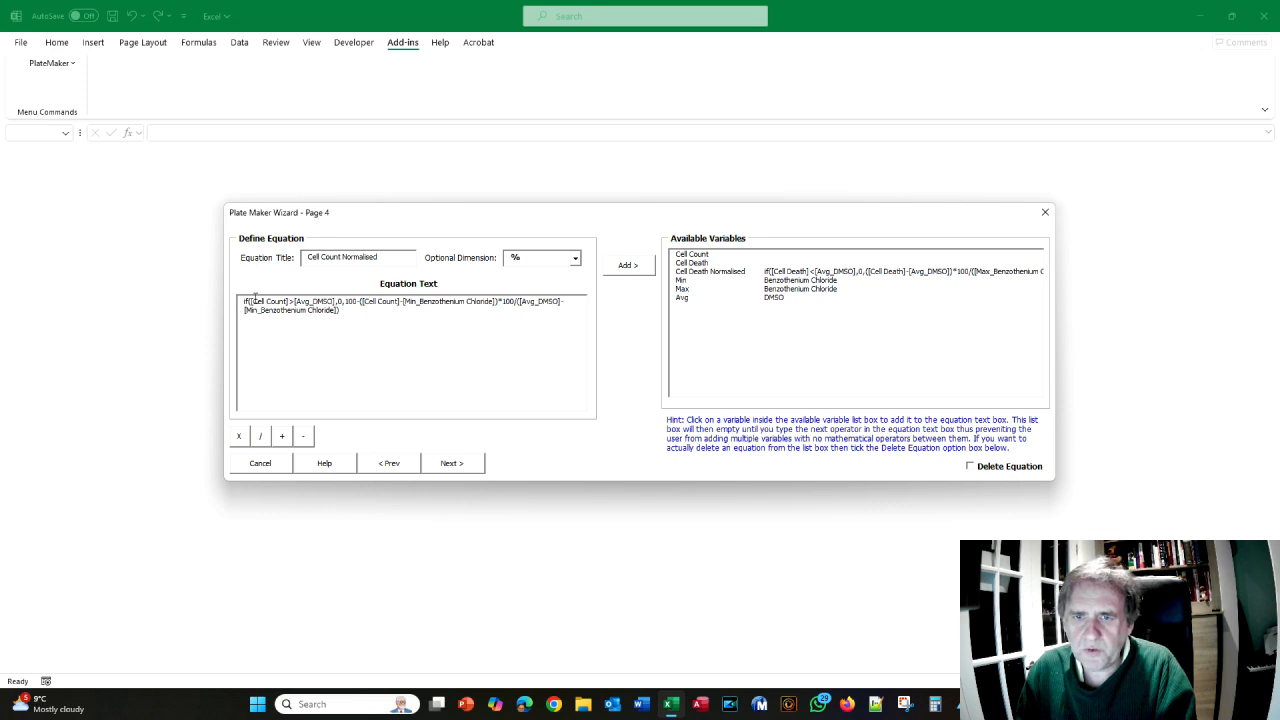
{"action": "left_click", "coordinate": [637, 268]}
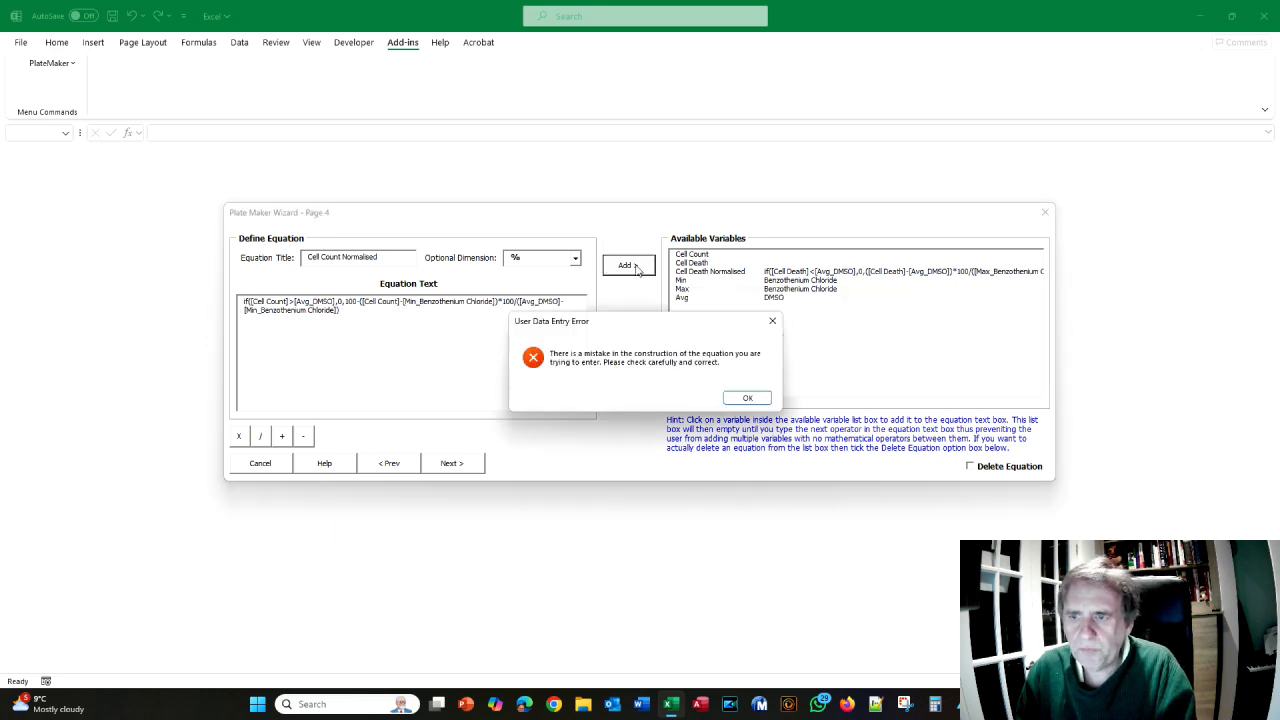
- Dismiss the error, append the missing closing bracket, and add Cell Count Normalised
{"action": "left_click", "coordinate": [736, 398]}
{"action": "left_click", "coordinate": [346, 313]}
{"action": "type", "text": ")"}
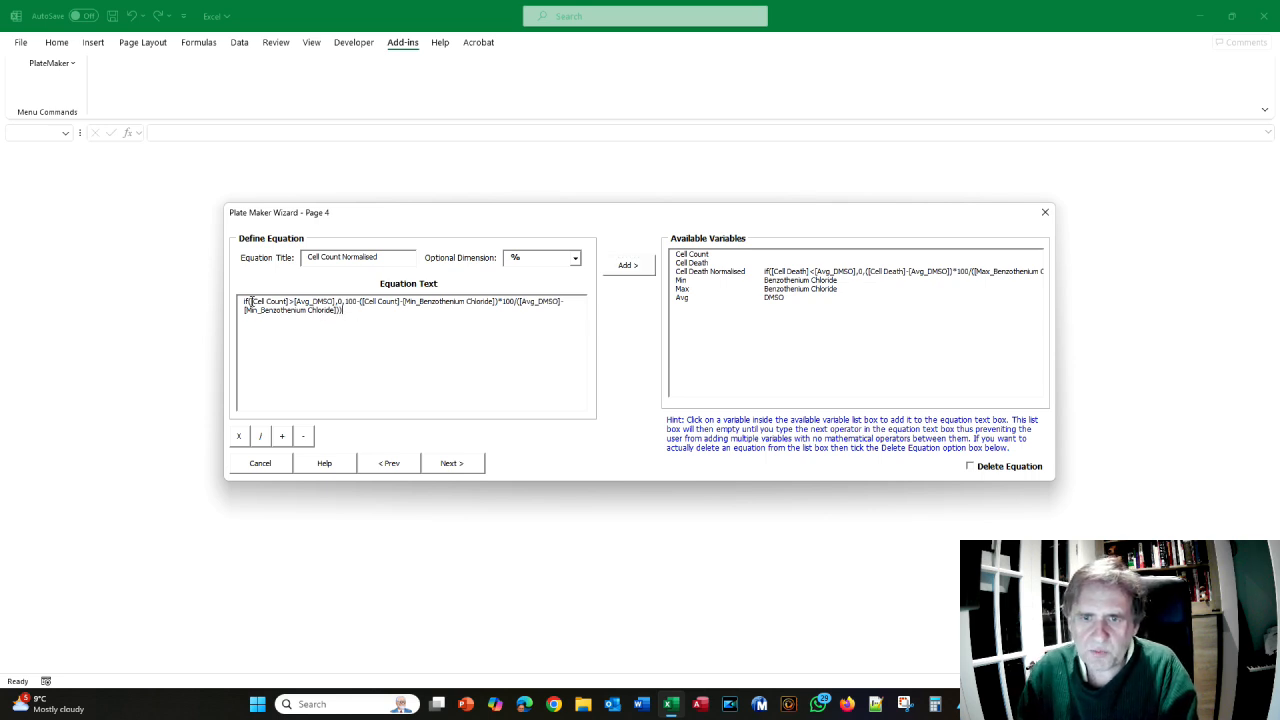
{"action": "left_click", "coordinate": [637, 268]}
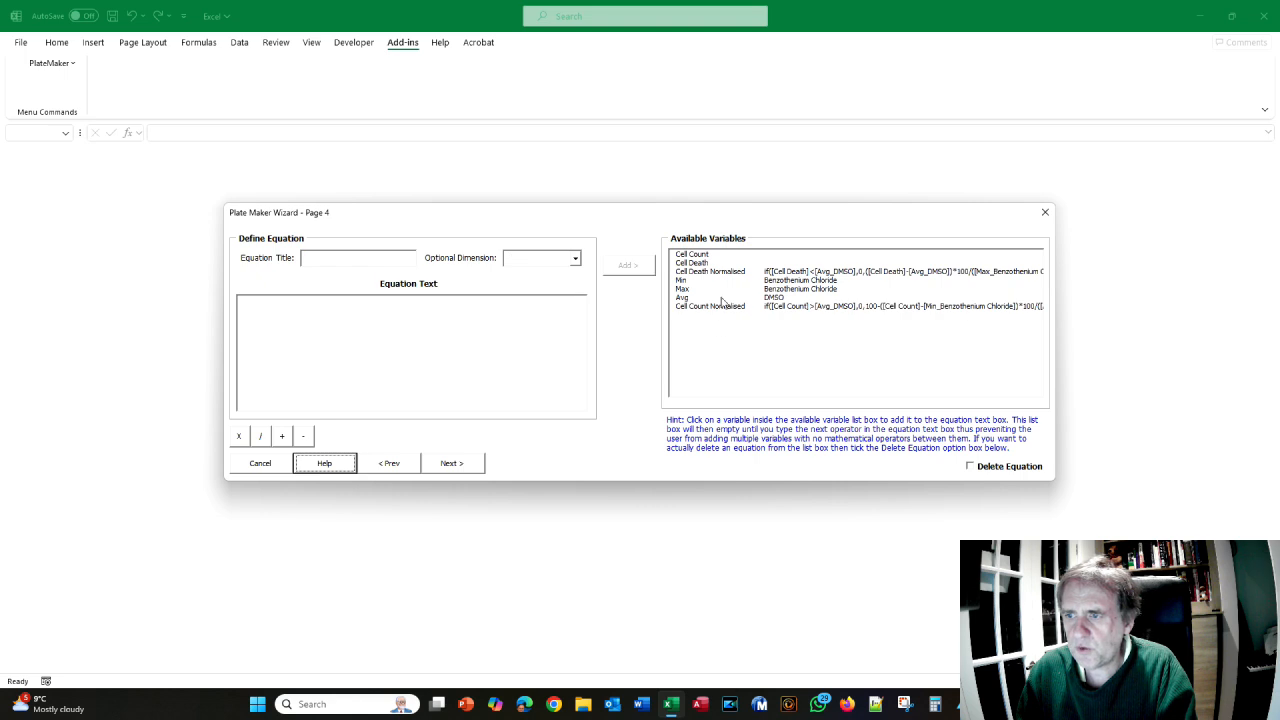
- Scroll the manual to page 168 to read the Cell Demise averaging formula
{"action": "key", "text": "alt+Tab"}
{"action": "scroll", "coordinate": [452, 328], "scroll_direction": "down", "scroll_amount": 5}
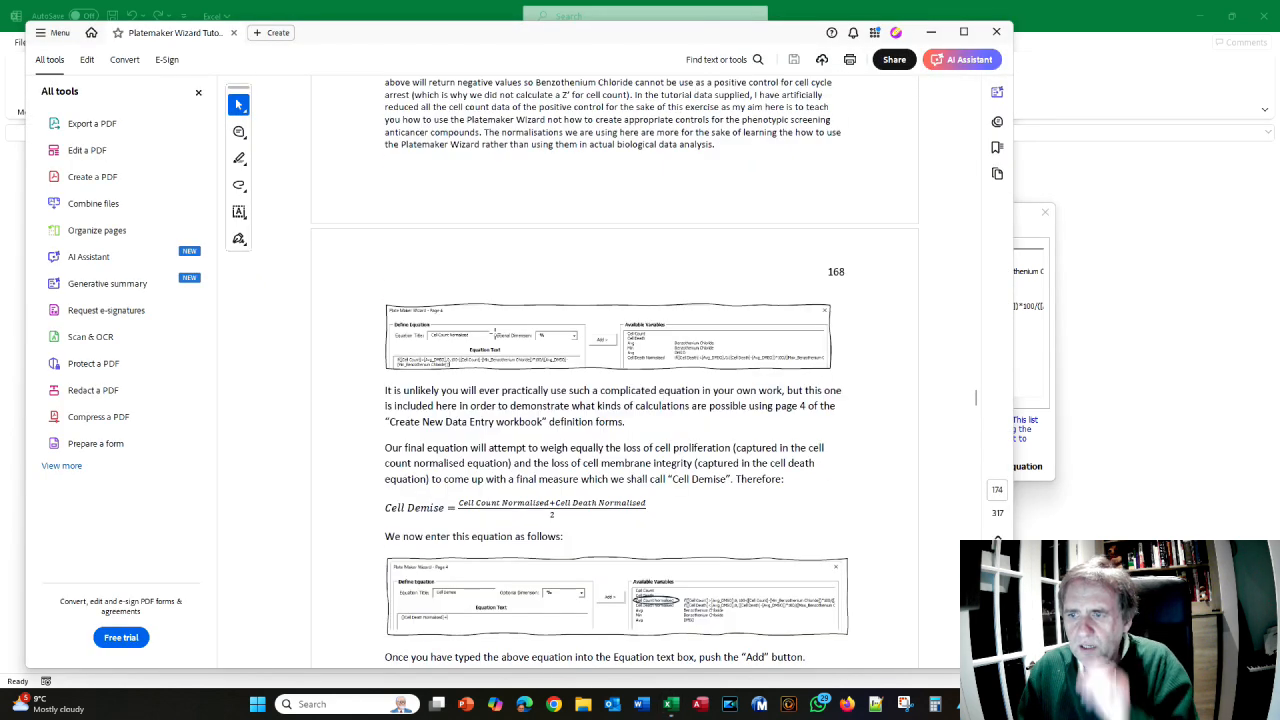
{"action": "scroll", "coordinate": [690, 347], "scroll_direction": "down", "scroll_amount": 1}
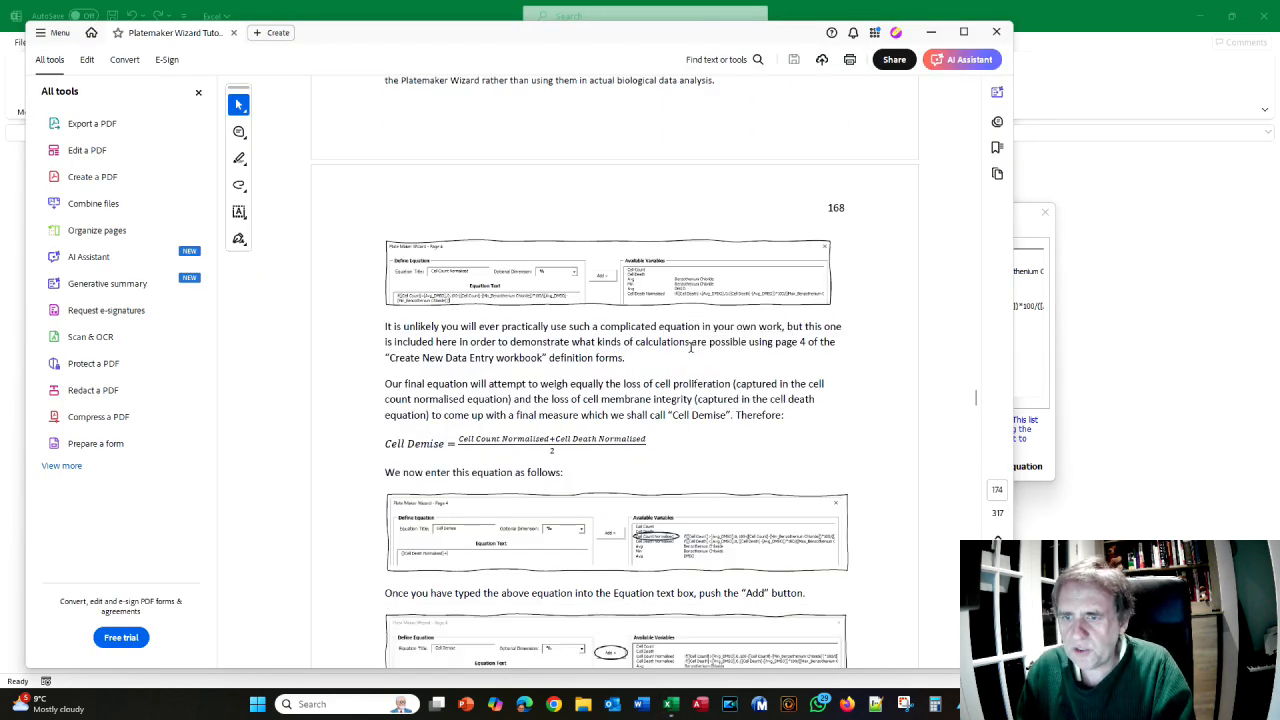
{"action": "key", "text": "alt+Tab"}
{"action": "key", "text": "alt+Tab"}
{"action": "scroll", "coordinate": [650, 357], "scroll_direction": "down", "scroll_amount": 1}
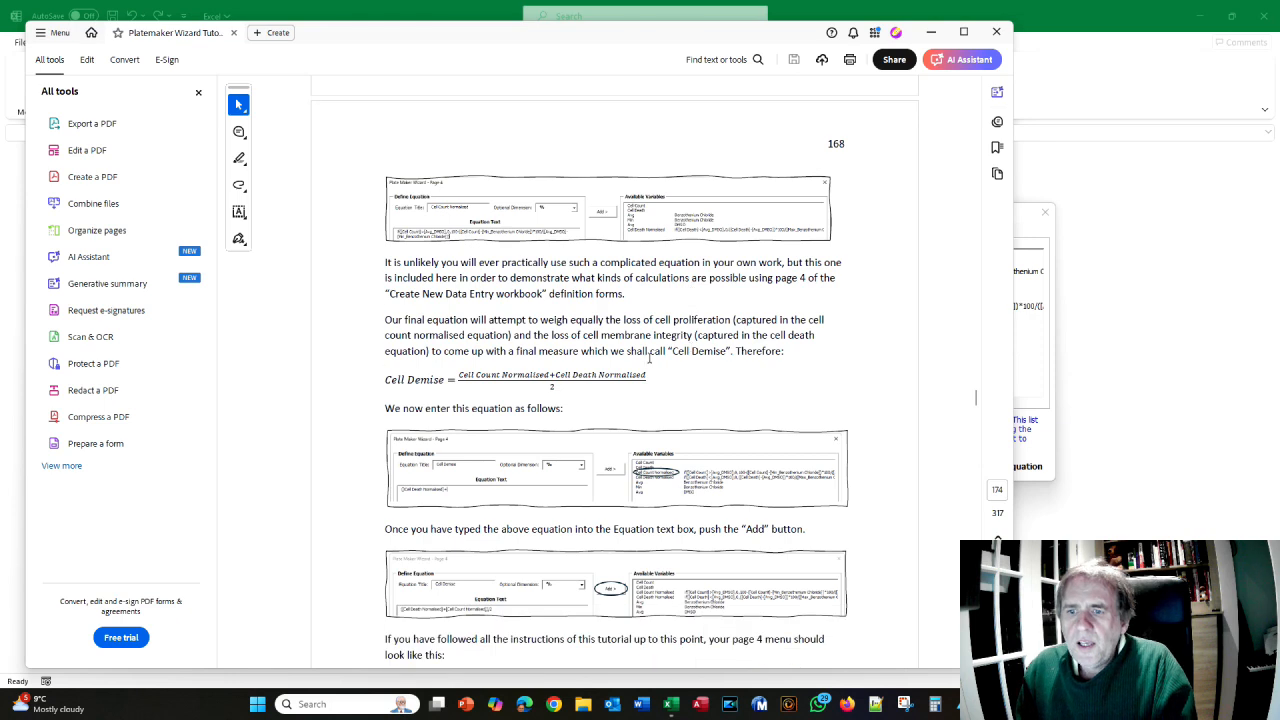
{"action": "key", "text": "alt+Tab"}
{"action": "key", "text": "alt+Tab"}
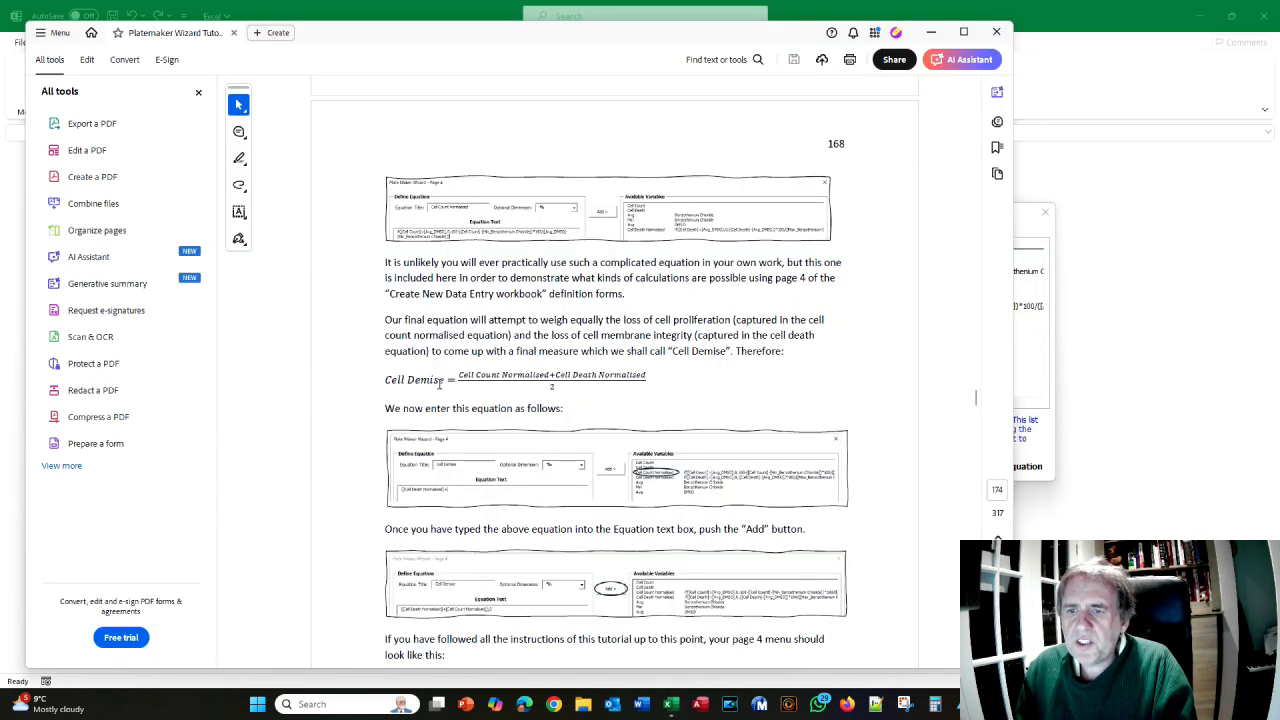
{"action": "key", "text": "alt+Tab"}
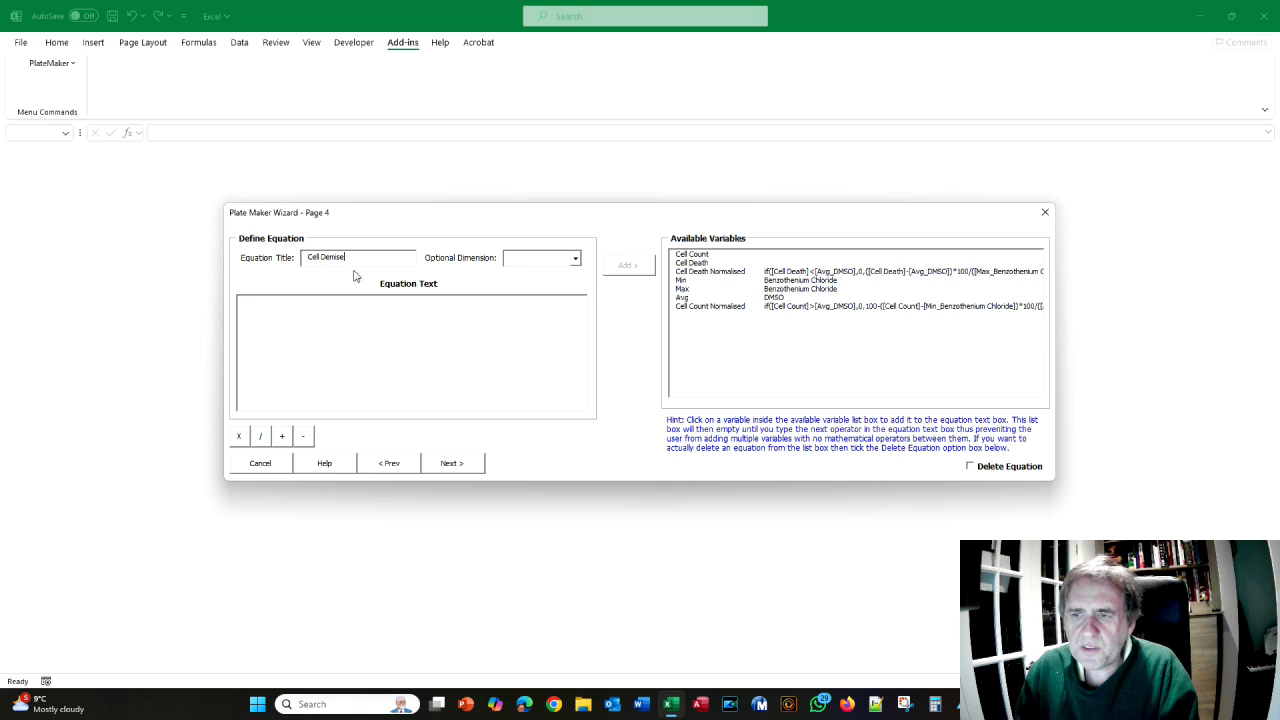
- Add the Cell Demise equation, dimension %, as ([Cell Death Normalised]+[Cell Count Normalised])/2
{"action": "left_click", "coordinate": [575, 258]}
{"action": "left_click", "coordinate": [547, 275]}
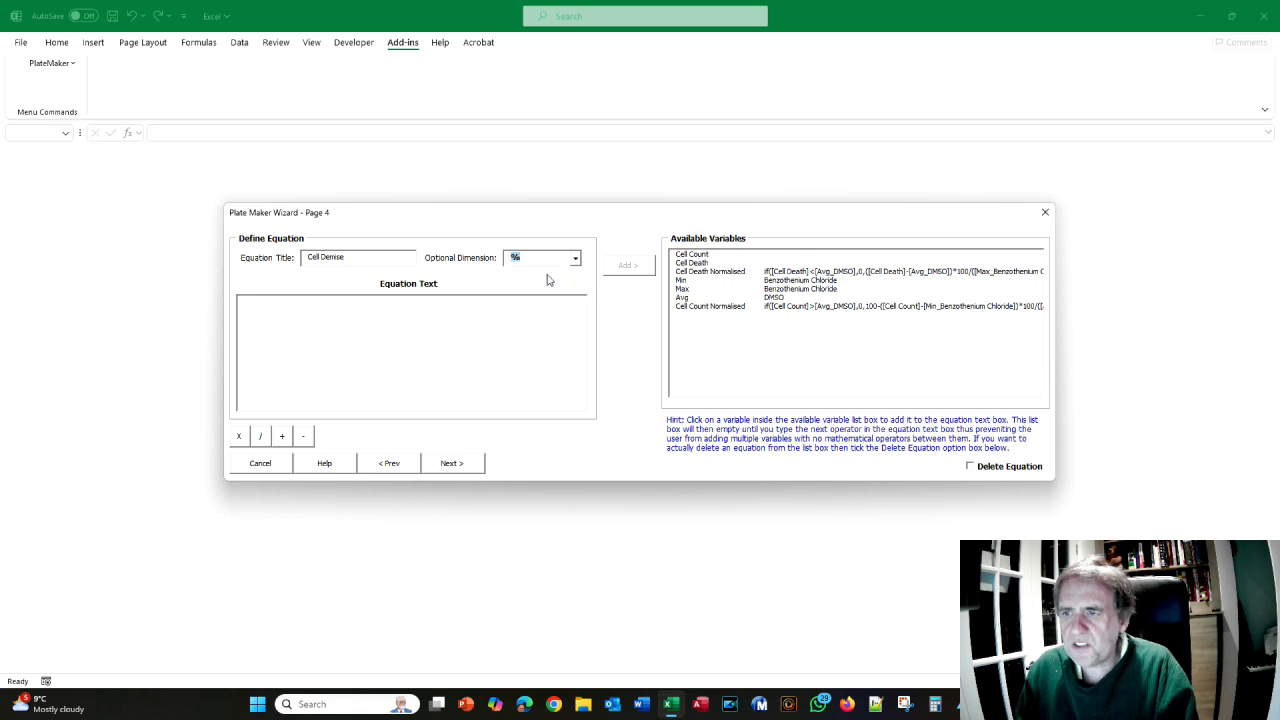
{"action": "left_click", "coordinate": [705, 272]}
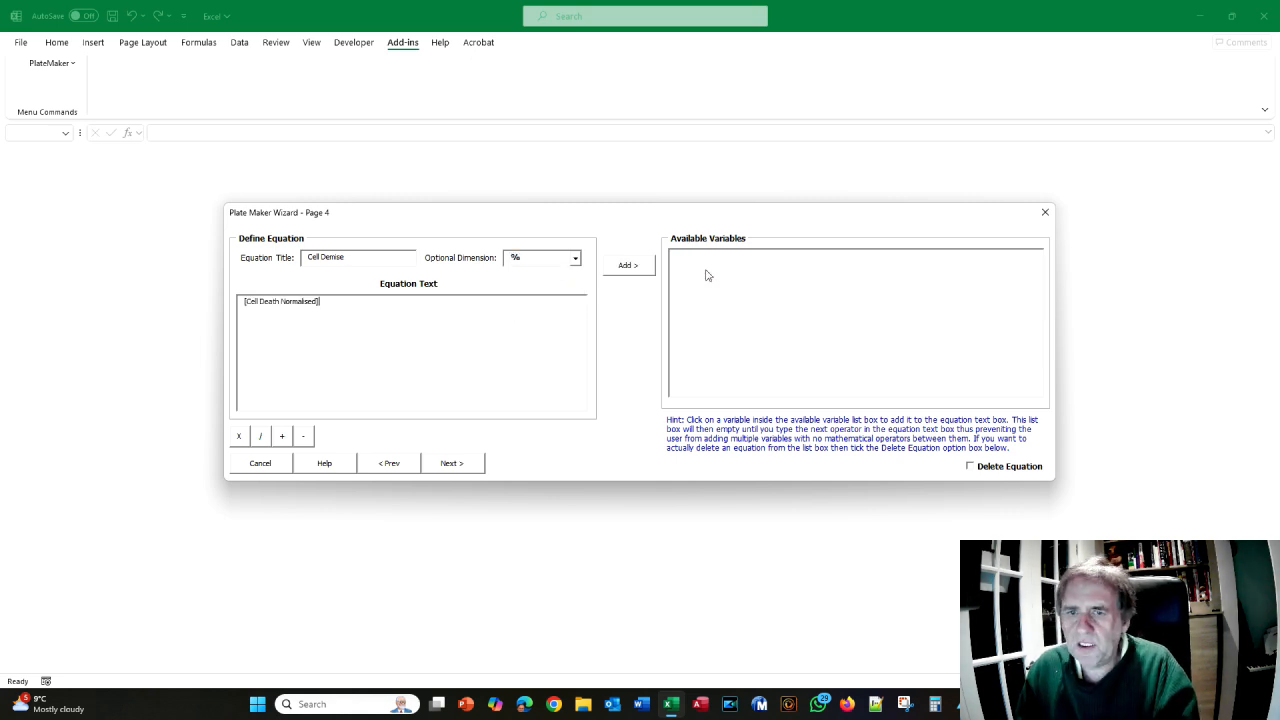
{"action": "type", "text": "+"}
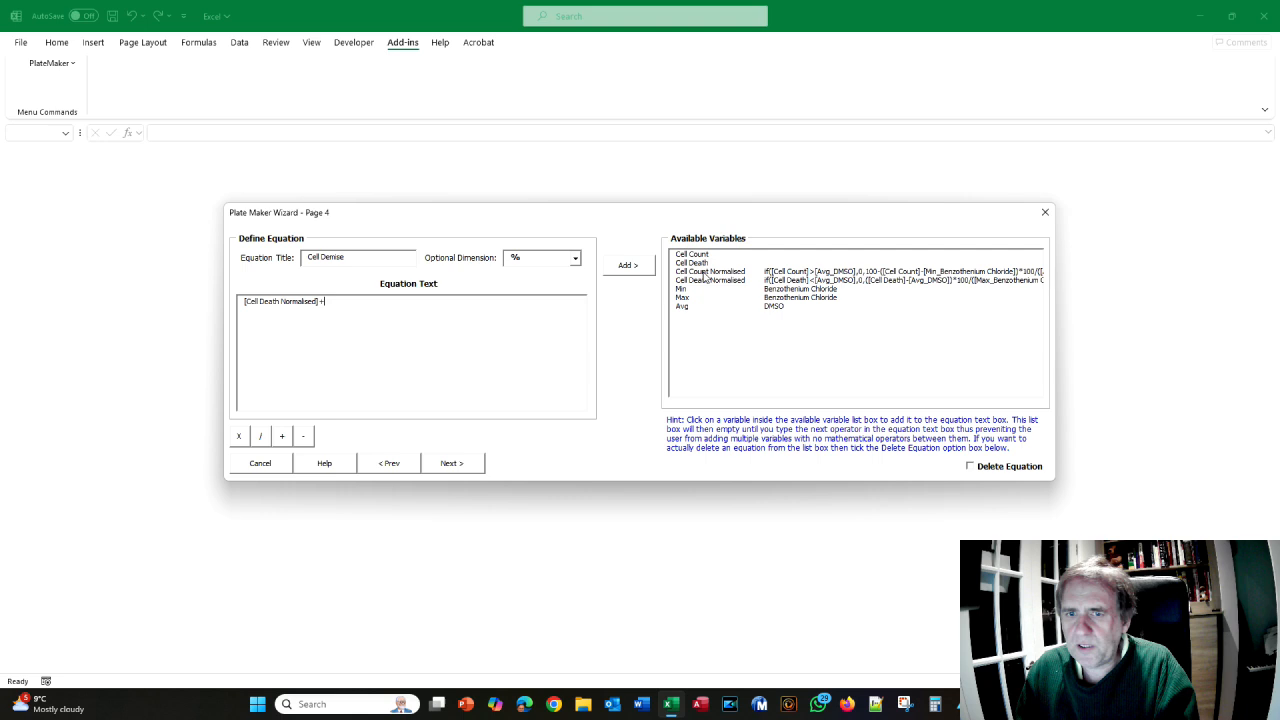
{"action": "left_click", "coordinate": [705, 273]}
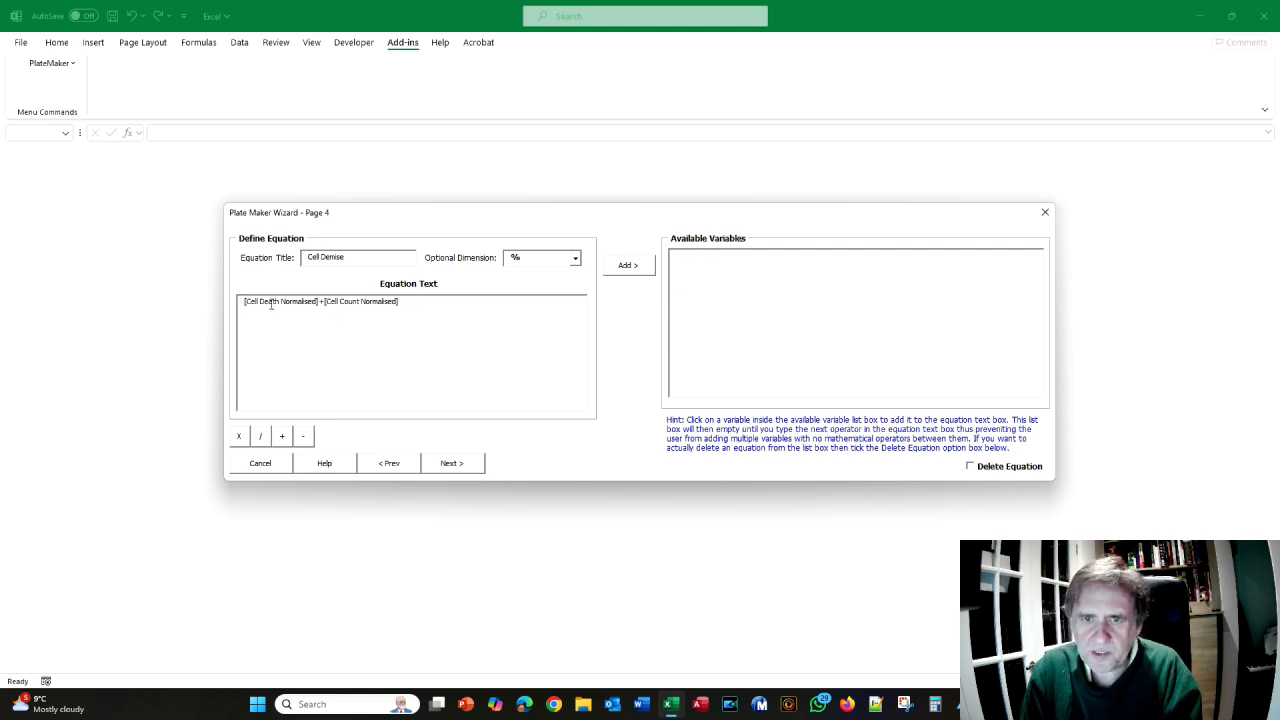
{"action": "type", "text": "("}
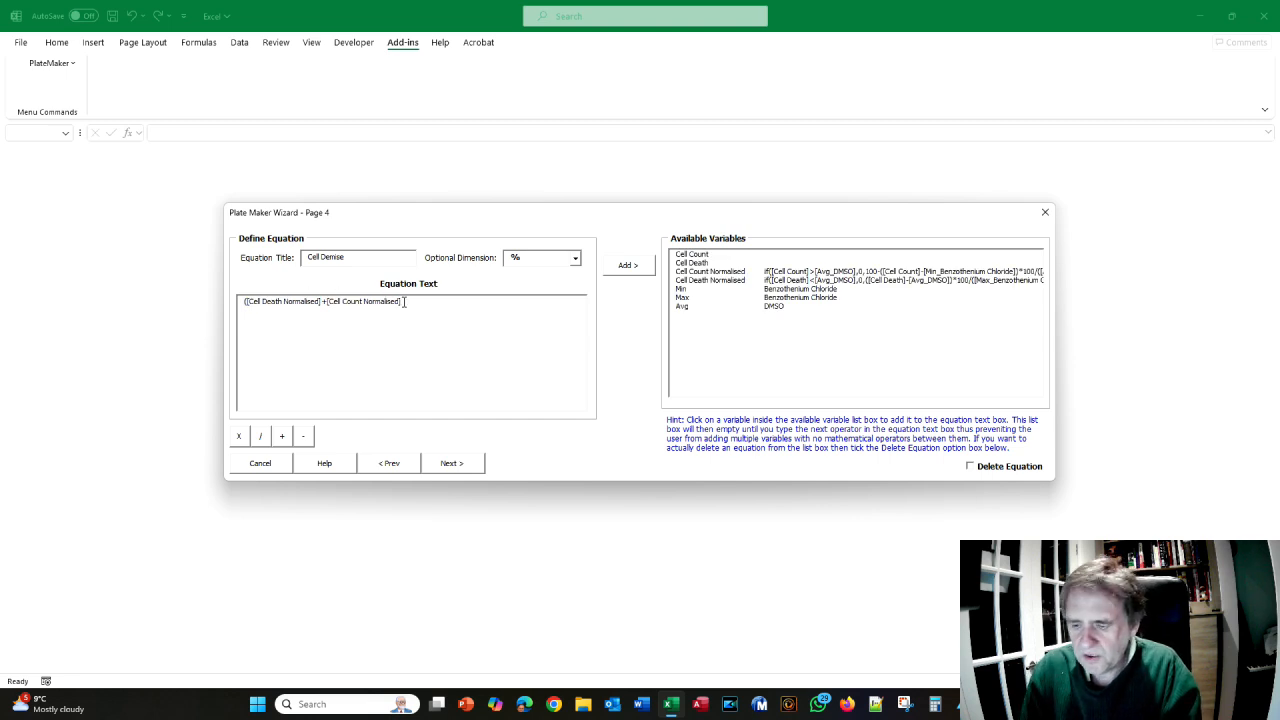
{"action": "type", "text": "2"}
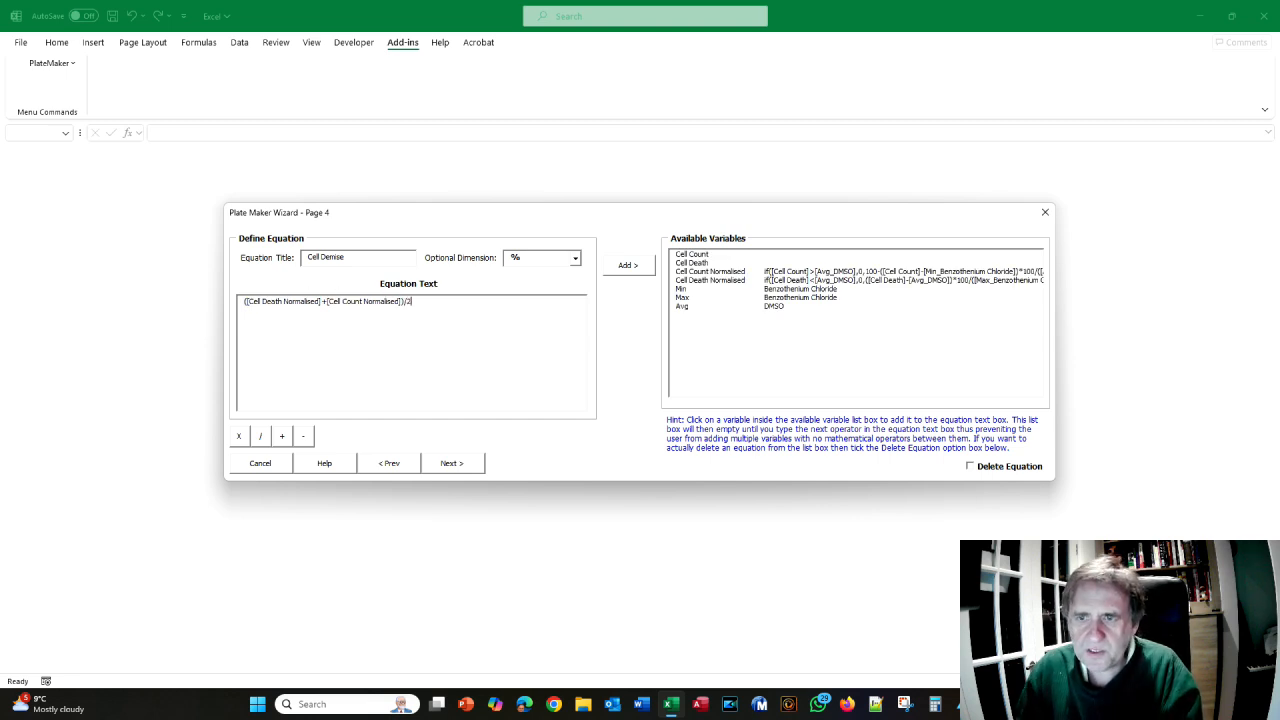
{"action": "left_click", "coordinate": [626, 266]}
{"action": "key", "text": "alt+Tab"}
- Read the manual on to page 169 and advance the wizard to Page 5, plate layout
{"action": "scroll", "coordinate": [605, 347], "scroll_direction": "down", "scroll_amount": 2}
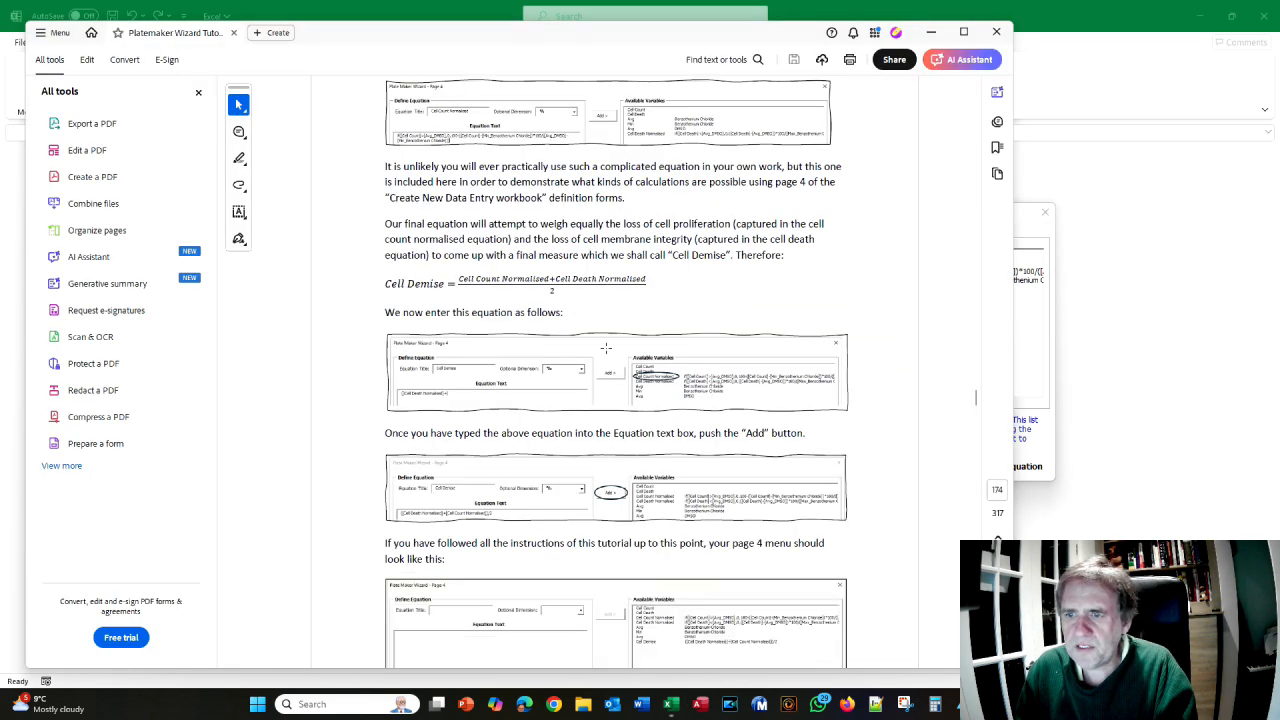
{"action": "scroll", "coordinate": [605, 347], "scroll_direction": "down", "scroll_amount": 2}
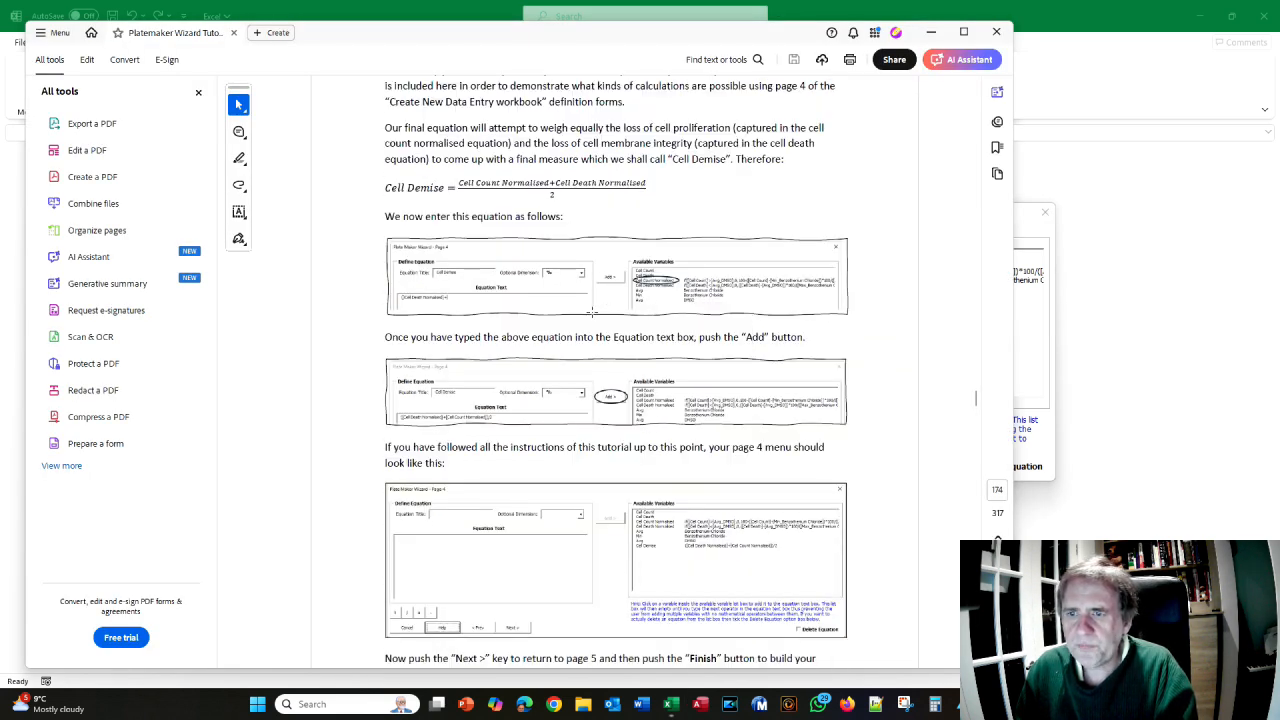
{"action": "scroll", "coordinate": [570, 310], "scroll_direction": "down", "scroll_amount": 2}
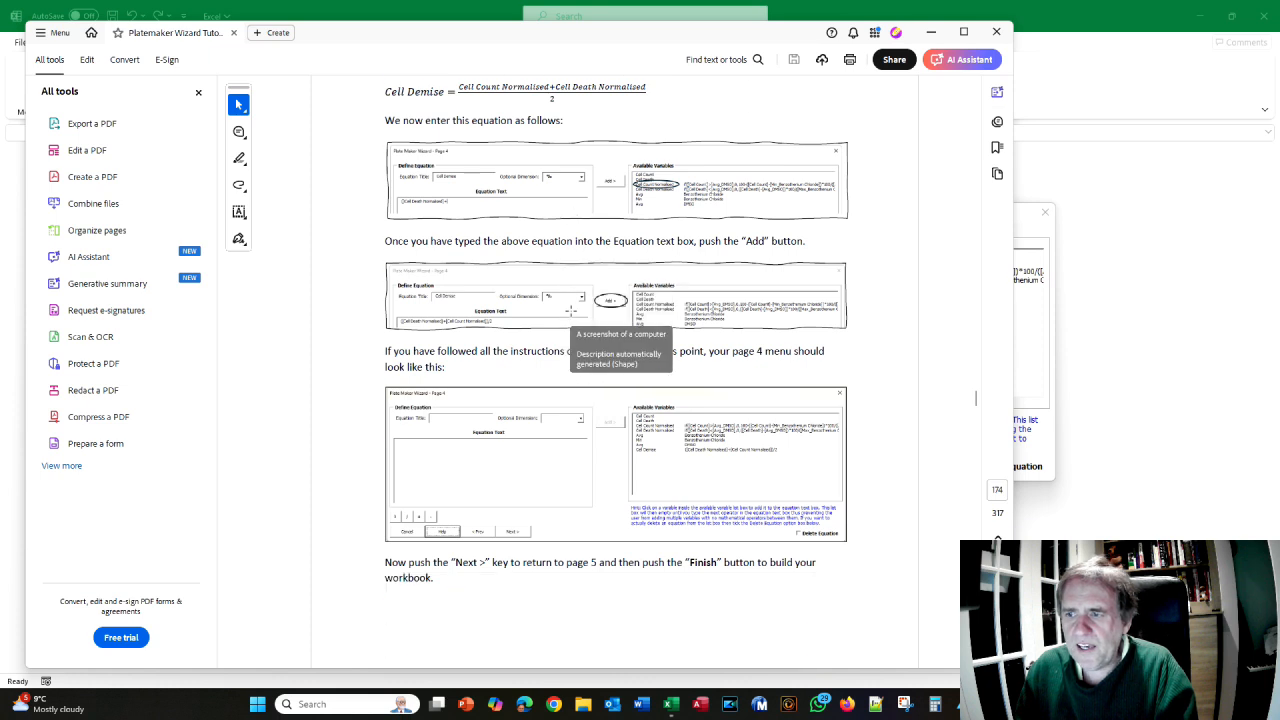
{"action": "scroll", "coordinate": [612, 377], "scroll_direction": "down", "scroll_amount": 1}
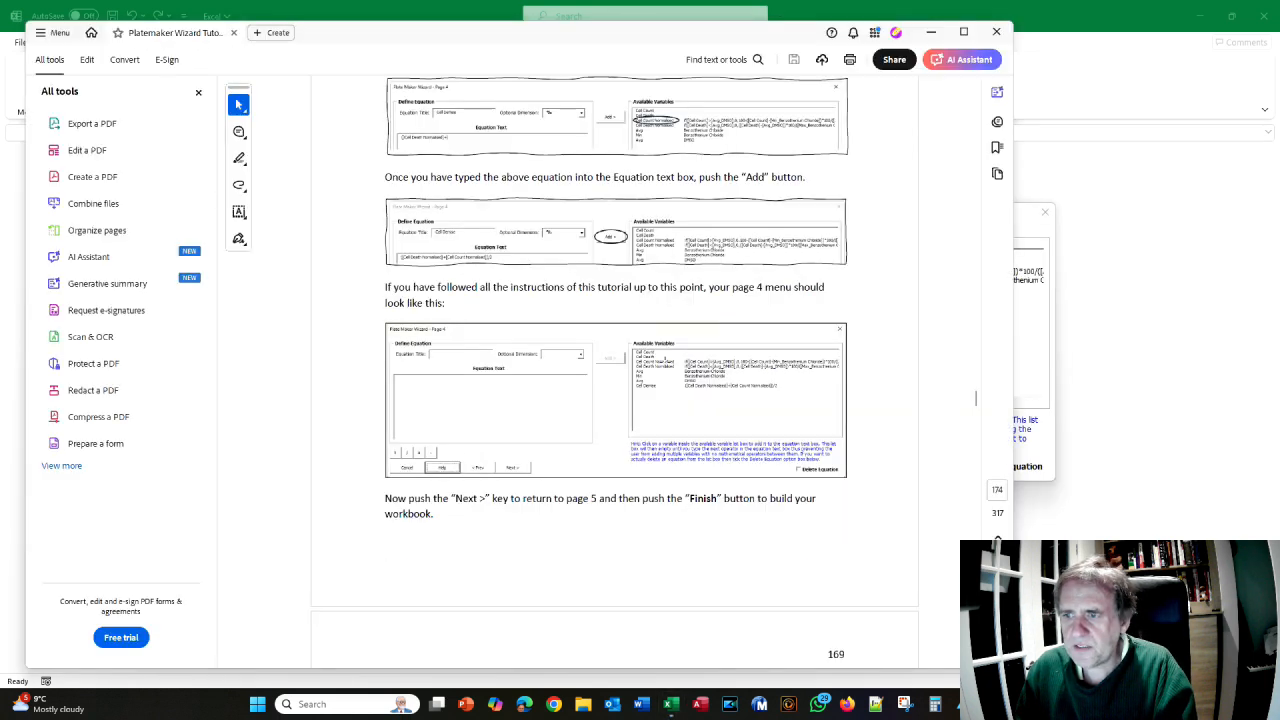
{"action": "scroll", "coordinate": [666, 360], "scroll_direction": "down", "scroll_amount": 5}
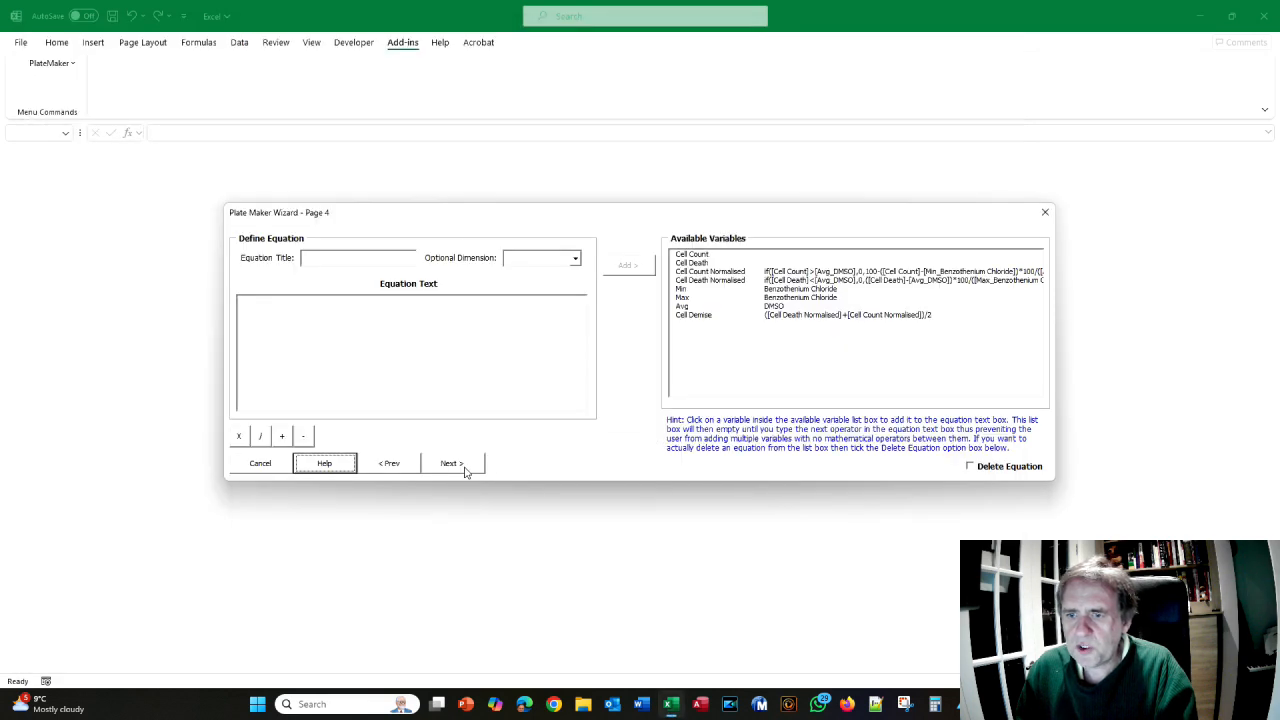
{"action": "left_click", "coordinate": [465, 470]}
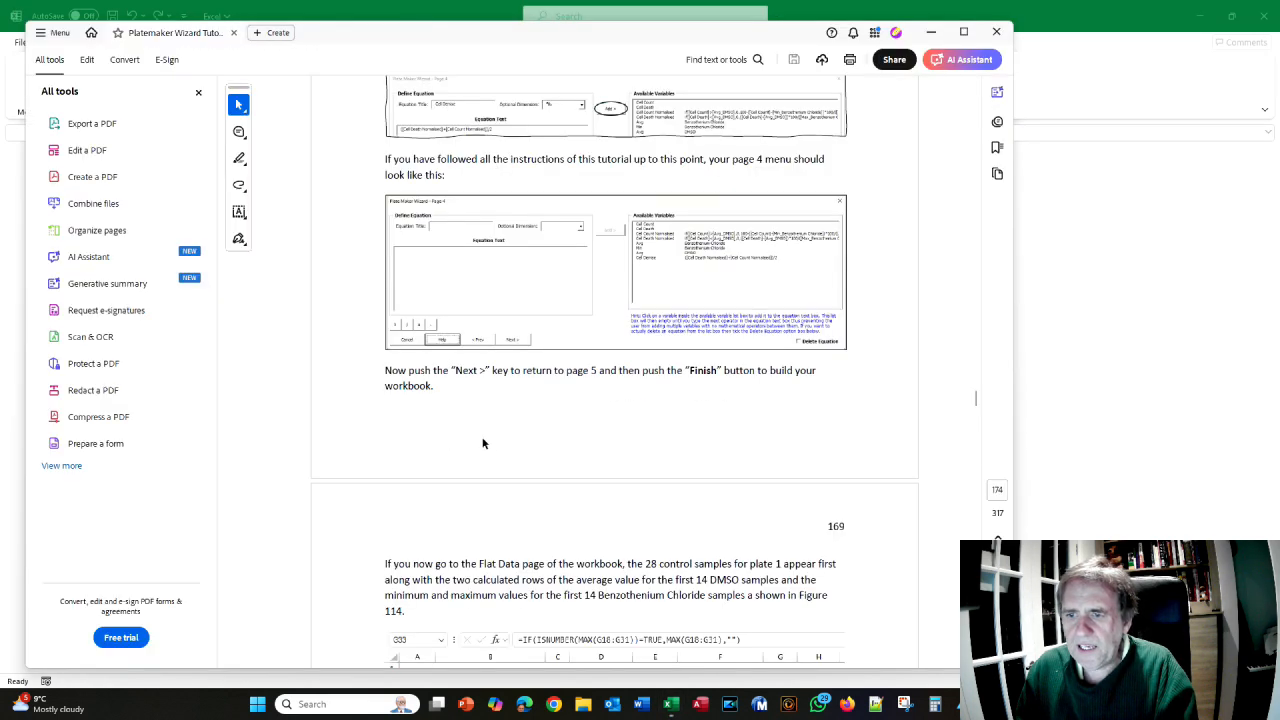
{"action": "scroll", "coordinate": [482, 443], "scroll_direction": "down", "scroll_amount": 5}
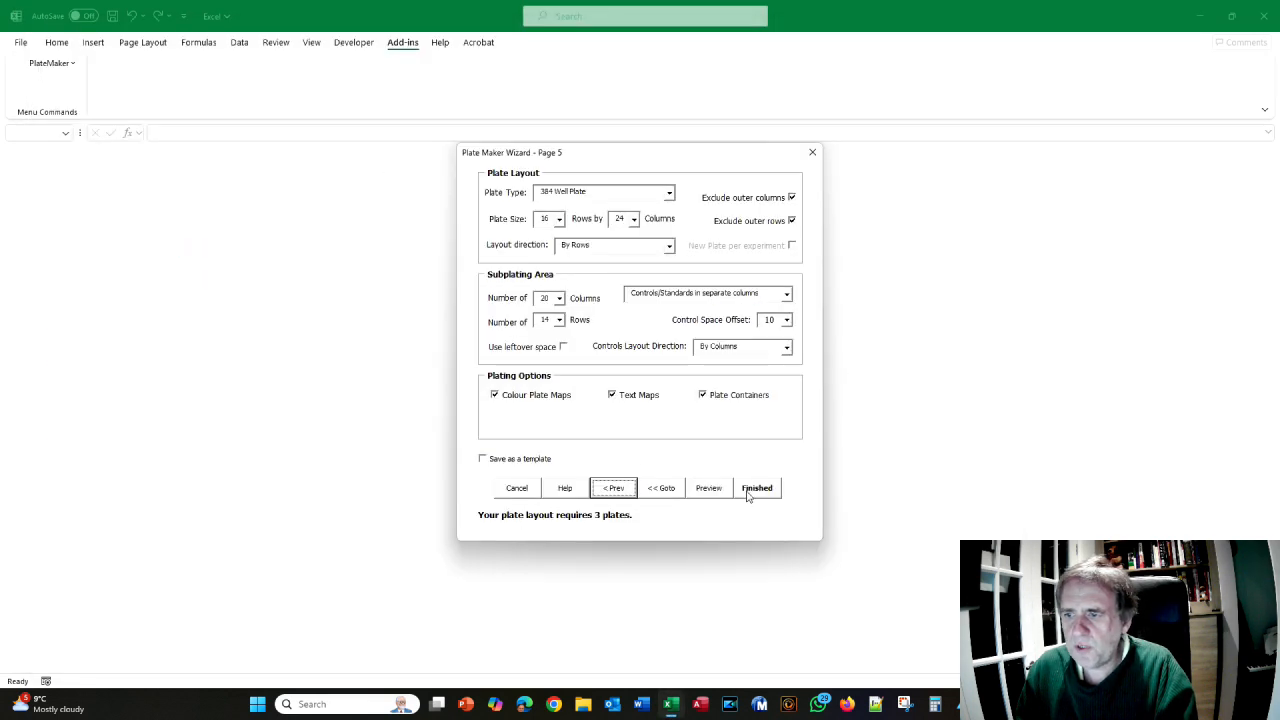
- Finish the wizard to build Book1, then compare its Plate Maps sheet with the manual
{"action": "left_click", "coordinate": [748, 494]}
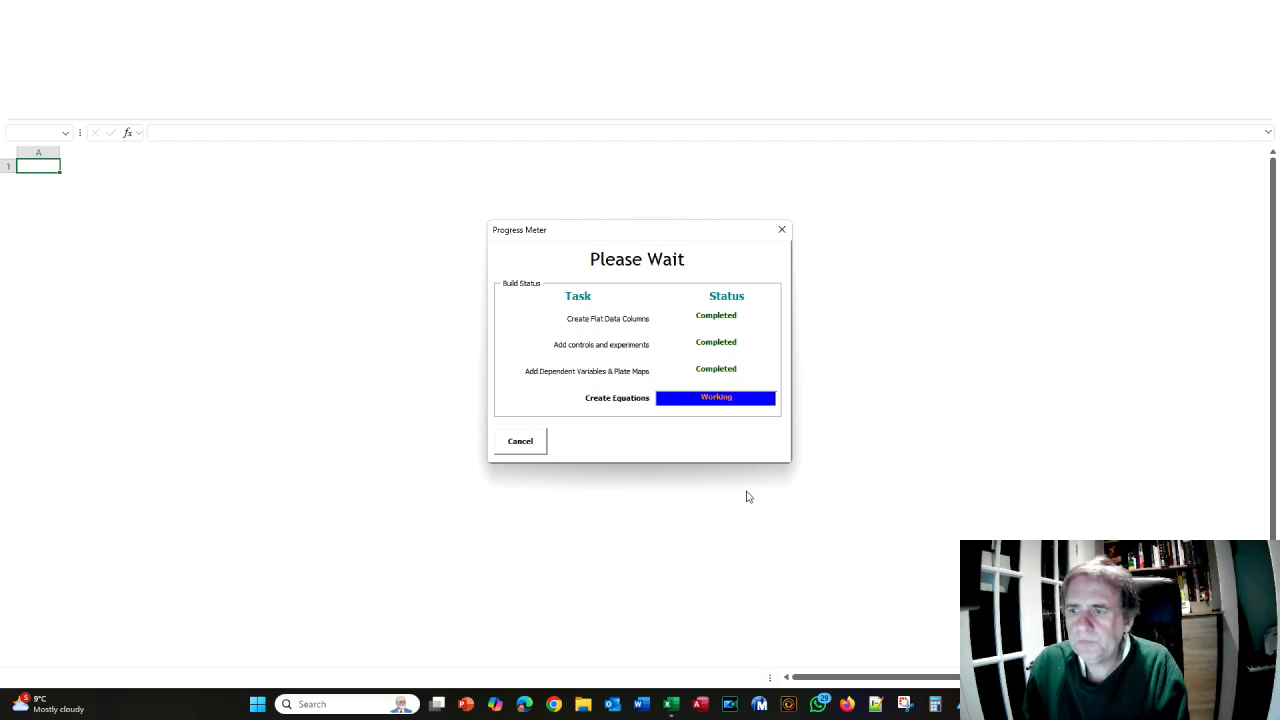
{"action": "scroll", "coordinate": [726, 430], "scroll_direction": "down", "scroll_amount": 15}
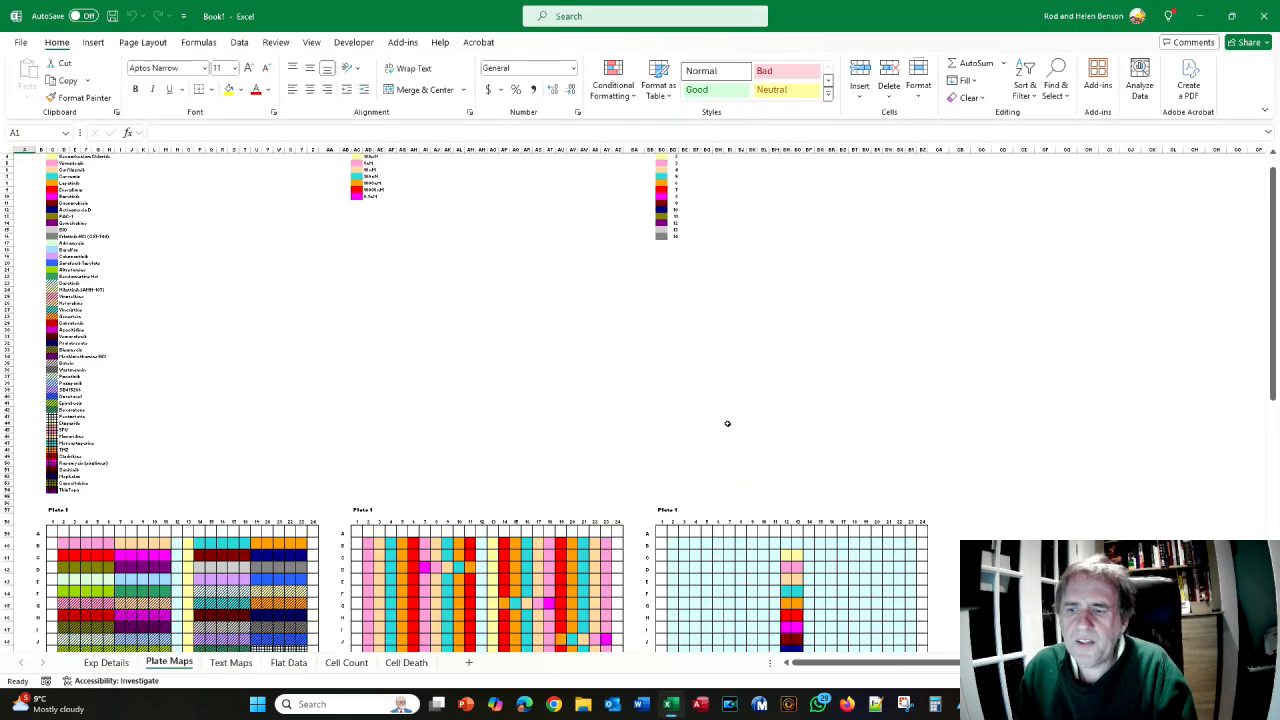
{"action": "key", "text": "alt+Tab"}
{"action": "scroll", "coordinate": [713, 417], "scroll_direction": "down", "scroll_amount": 10}
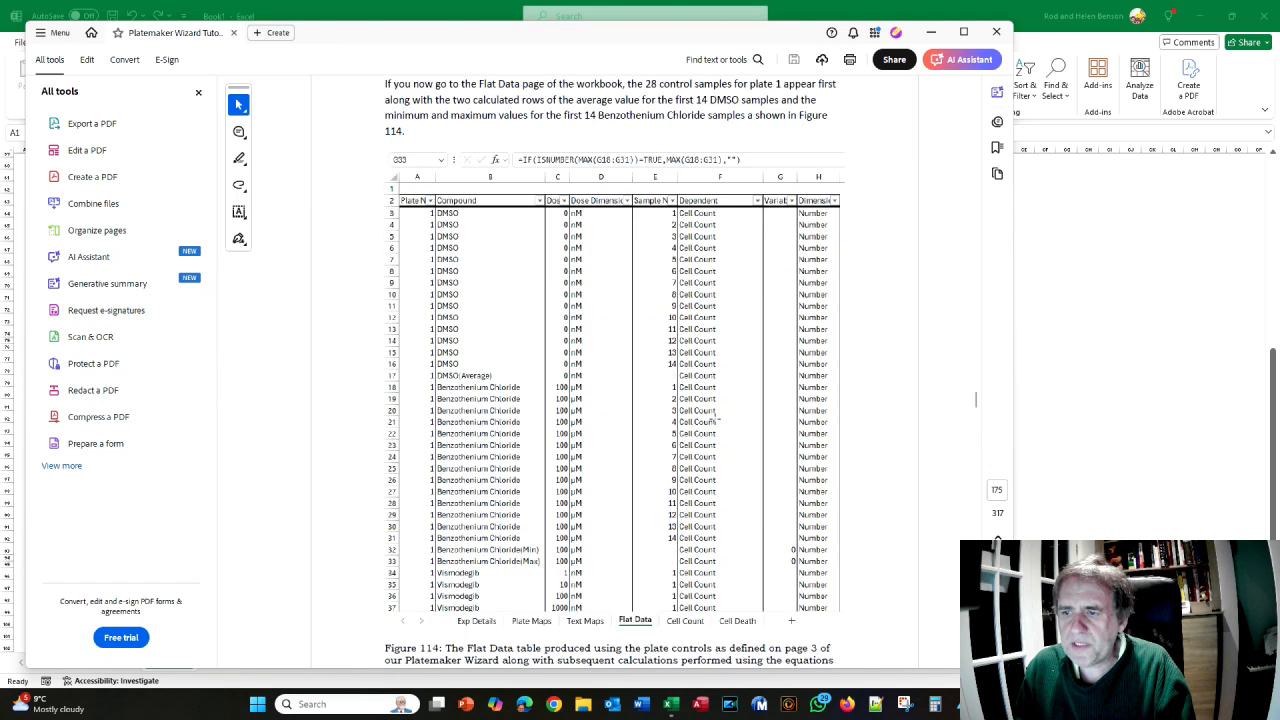
{"action": "scroll", "coordinate": [713, 417], "scroll_direction": "down", "scroll_amount": 3}
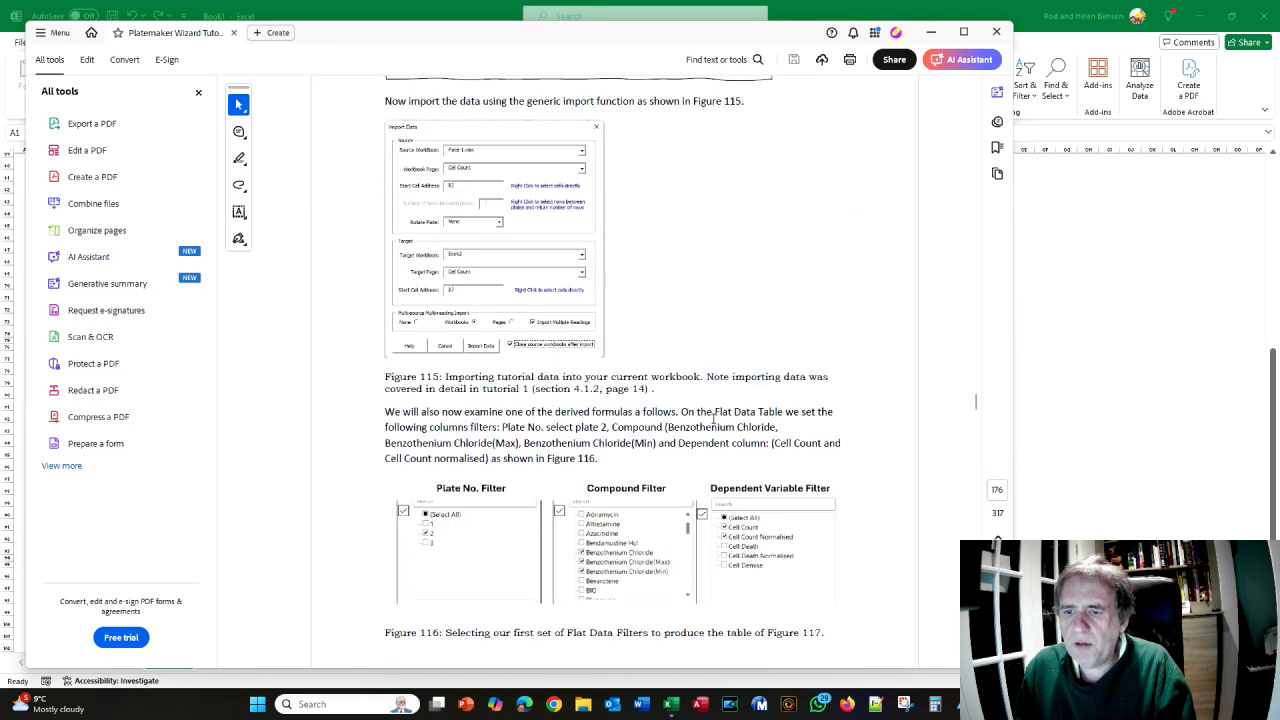
{"action": "key", "text": "alt+Tab"}
{"action": "scroll", "coordinate": [714, 420], "scroll_direction": "up", "scroll_amount": 3}
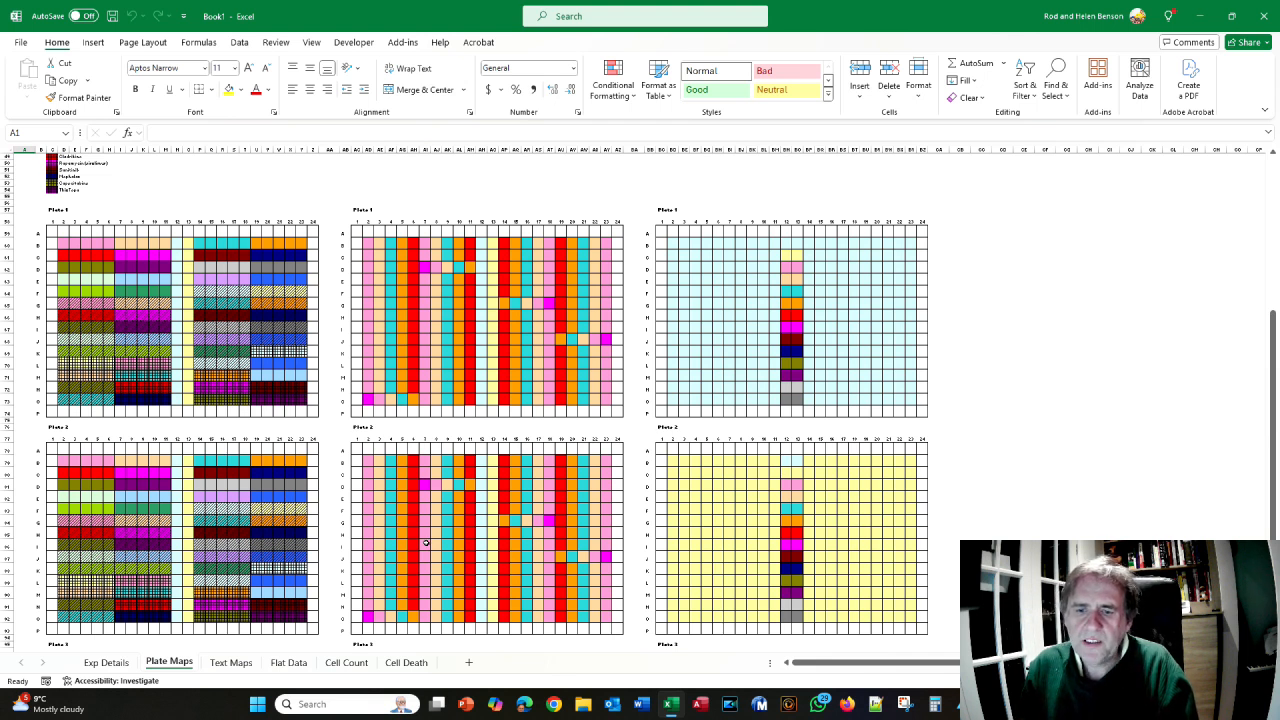
{"action": "key", "text": "alt+Tab"}
- Scroll the manual through Figures 115–116 on importing plate data
{"action": "scroll", "coordinate": [427, 587], "scroll_direction": "down", "scroll_amount": 3}
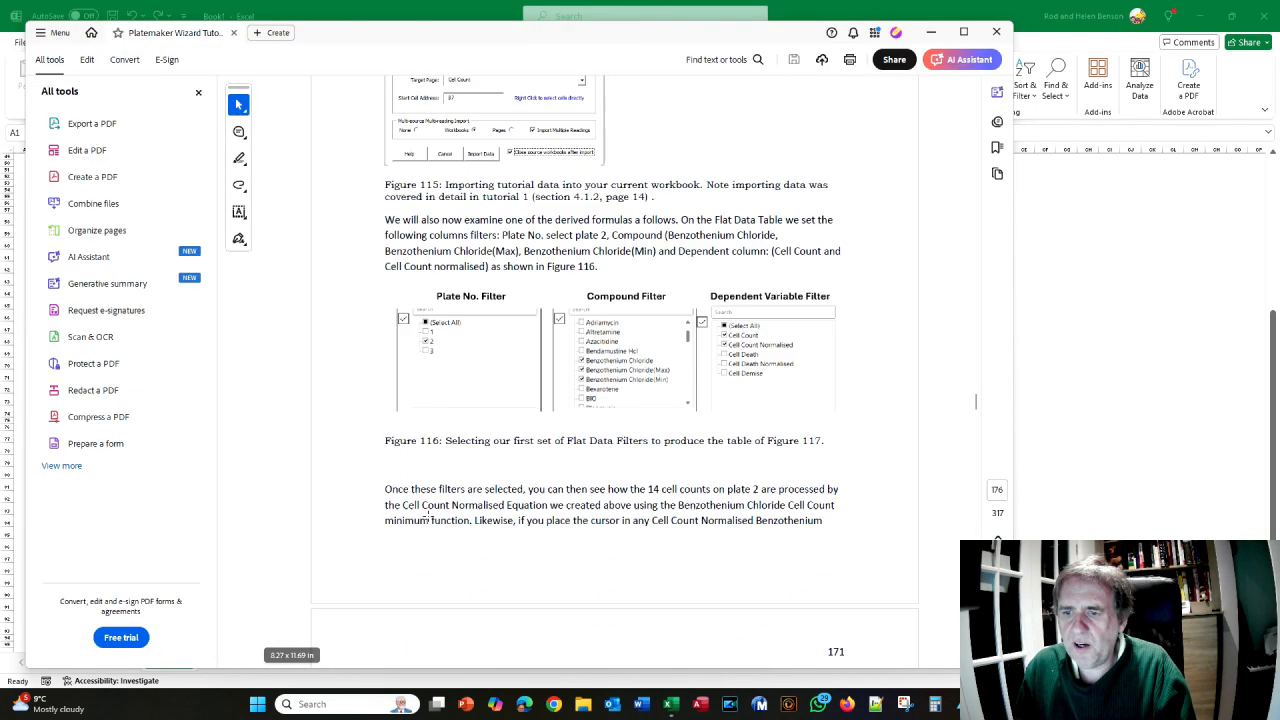
{"action": "scroll", "coordinate": [427, 587], "scroll_direction": "down", "scroll_amount": 12}
{"action": "scroll", "coordinate": [520, 491], "scroll_direction": "up", "scroll_amount": 6}
{"action": "scroll", "coordinate": [520, 491], "scroll_direction": "up", "scroll_amount": 15}
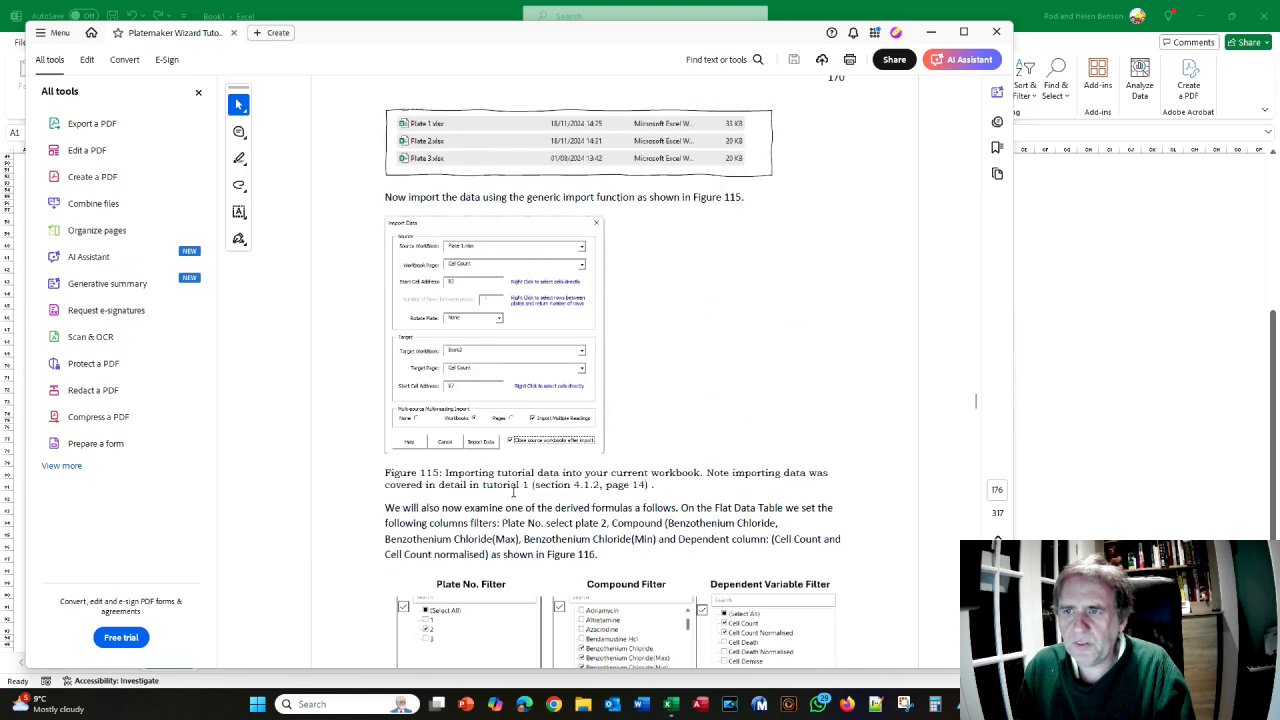
- Show Excel's Flat Data sheet and open File Explorer from the taskbar
{"action": "key", "text": "alt+Tab"}
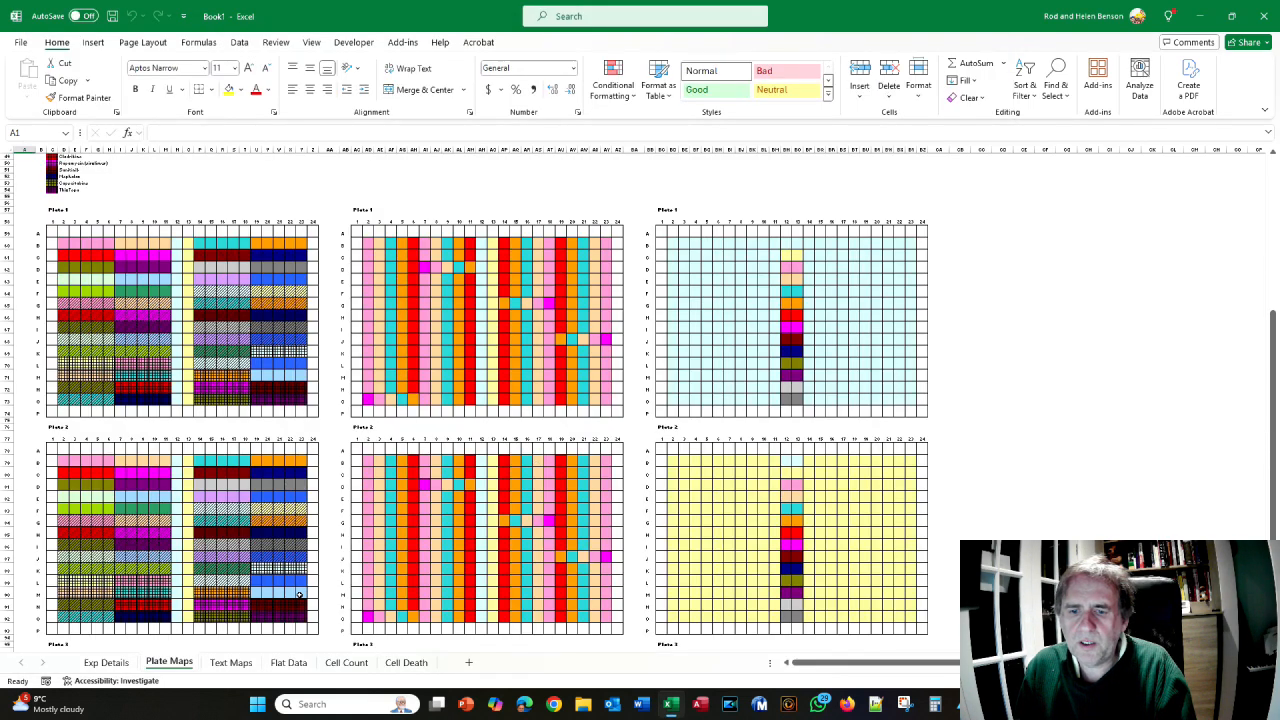
{"action": "left_click", "coordinate": [288, 663]}
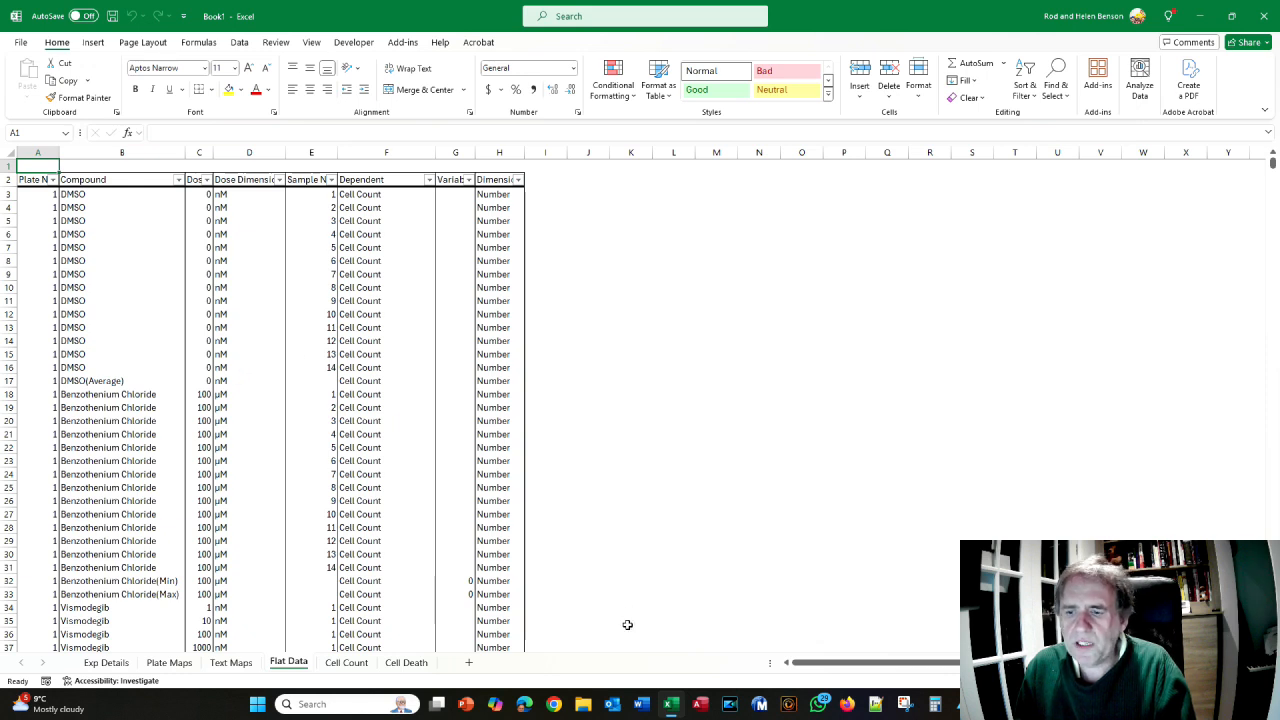
{"action": "left_click", "coordinate": [584, 706]}
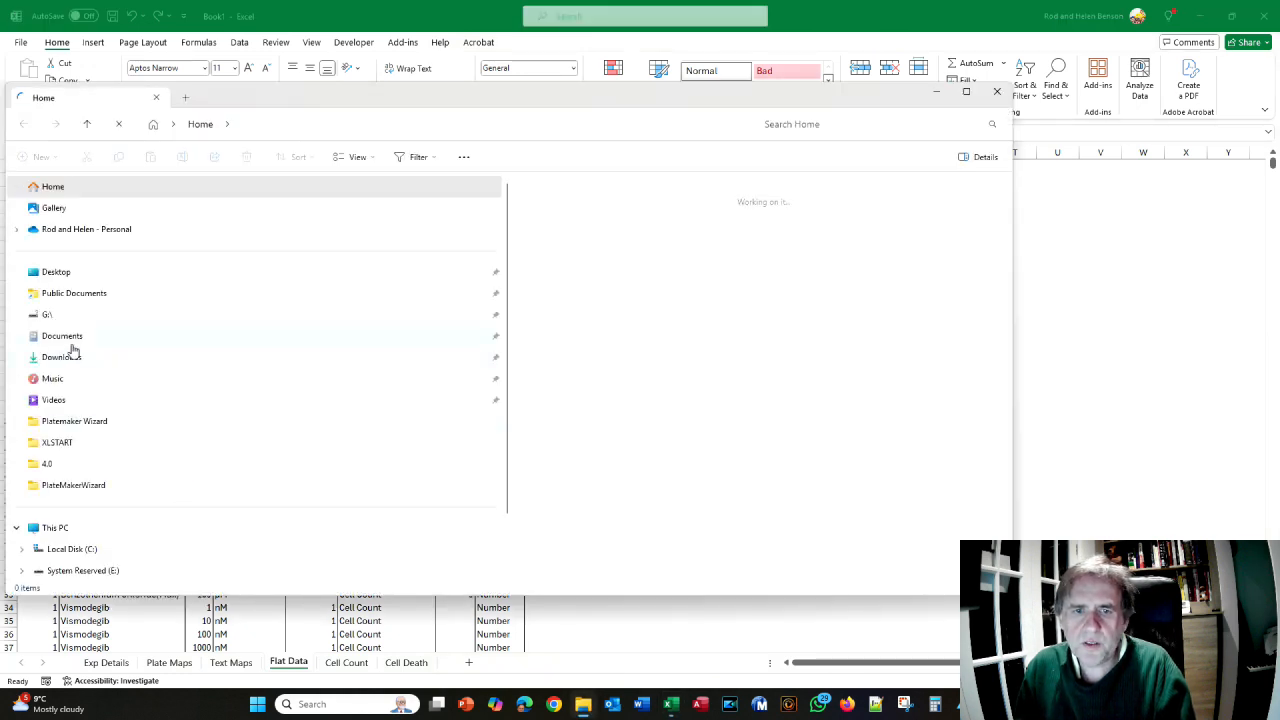
- Navigate to Documents > PlateMaker Wizard Data > Tutorial > Import Practice Data
{"action": "left_click", "coordinate": [72, 338]}
{"action": "double_click", "coordinate": [596, 212]}
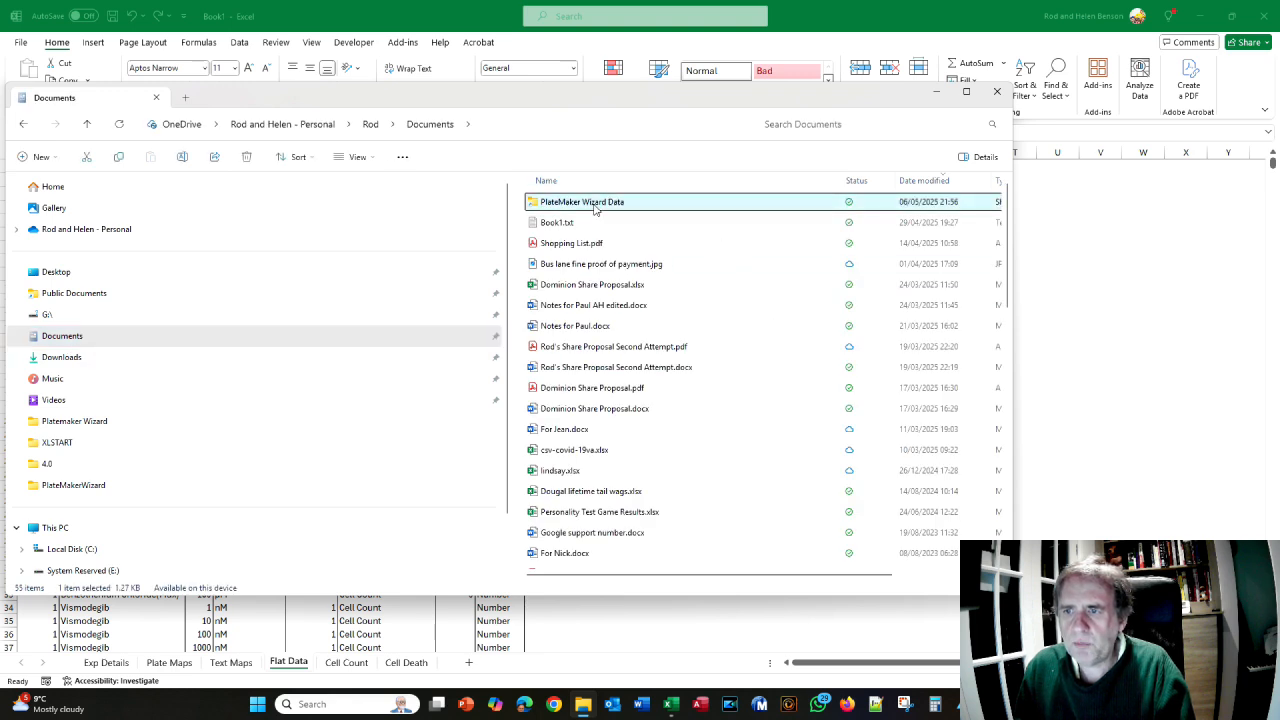
{"action": "double_click", "coordinate": [559, 244]}
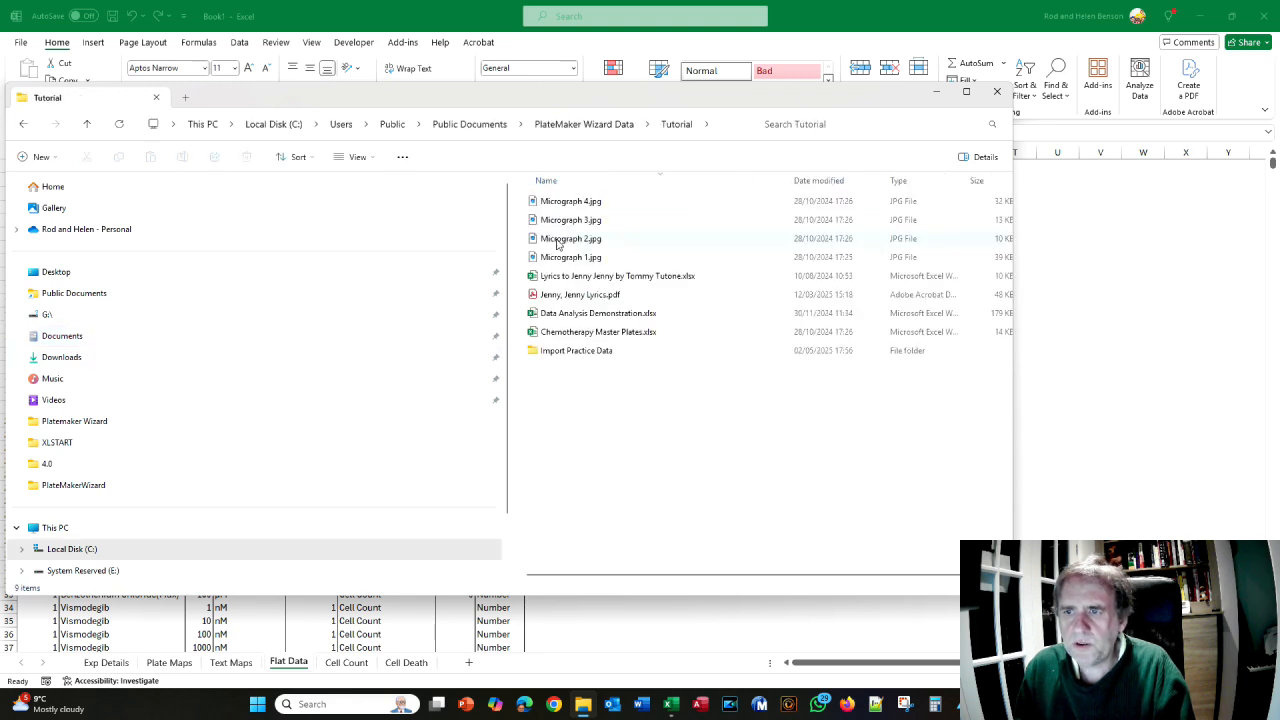
{"action": "left_click", "coordinate": [561, 351]}
{"action": "double_click", "coordinate": [561, 351]}
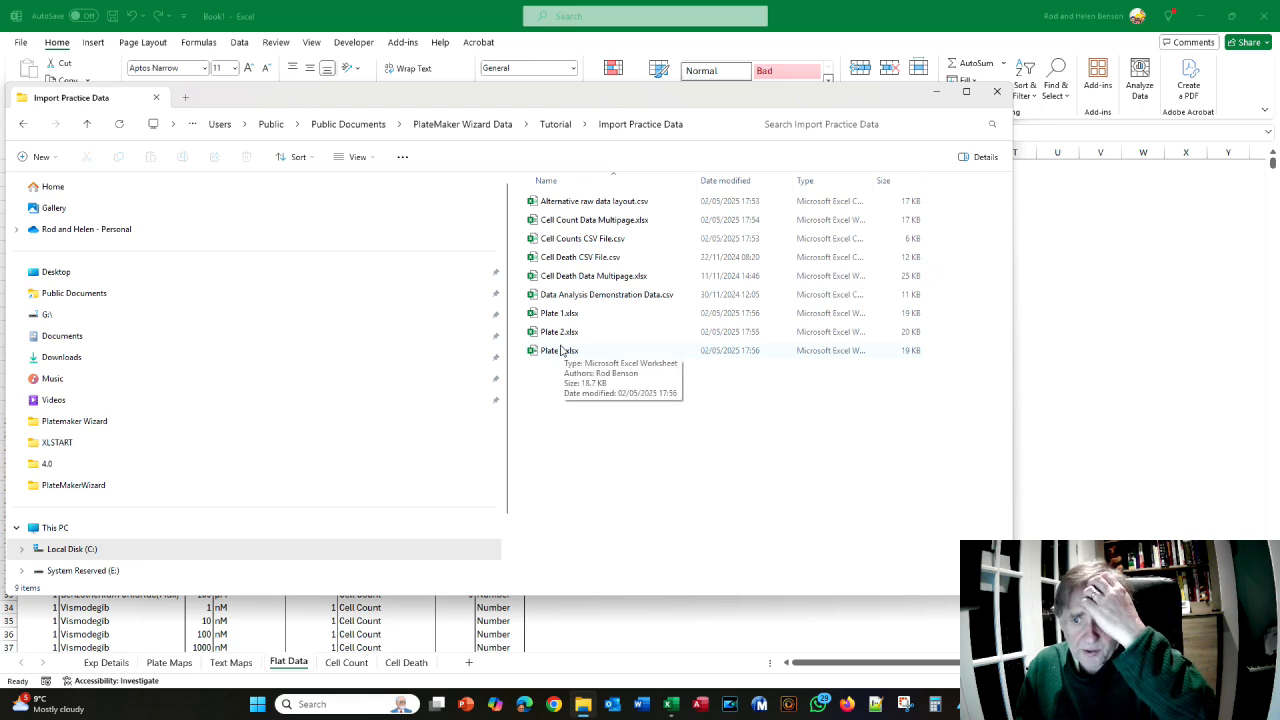
- Open Plate 1.xlsx through Plate 3.xlsx together in Excel
{"action": "left_click", "coordinate": [561, 314]}
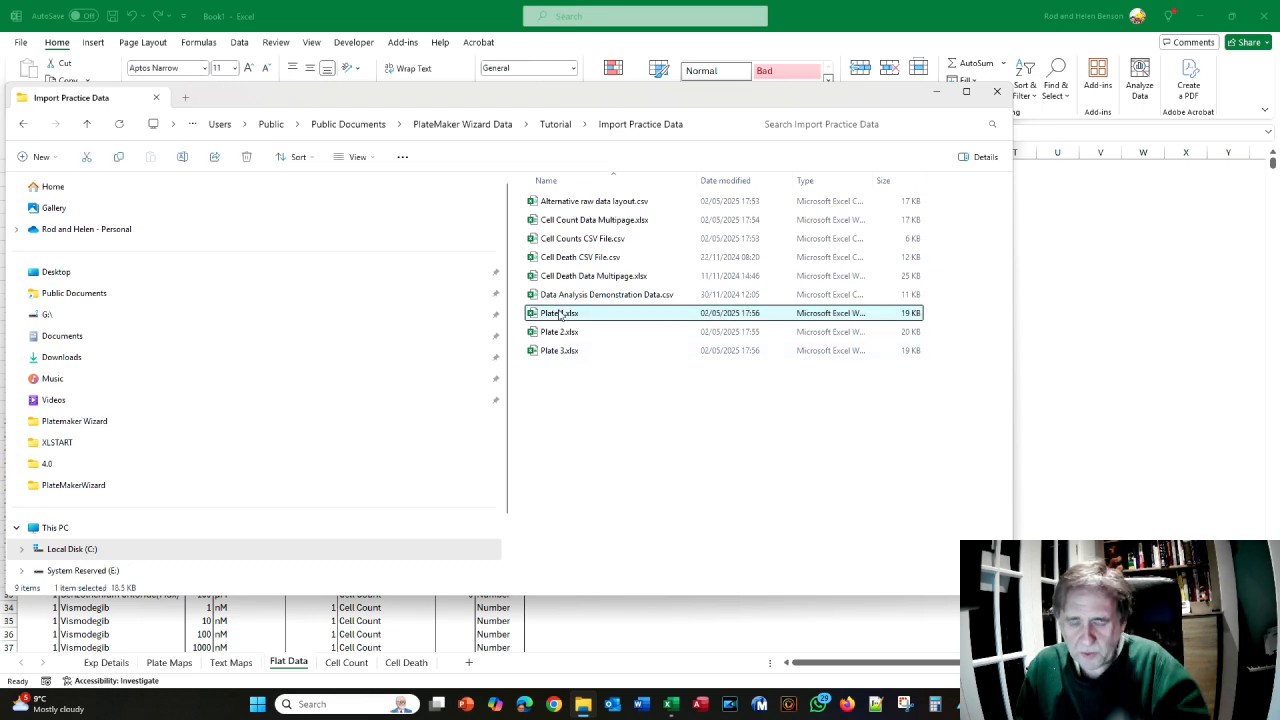
{"action": "left_click", "coordinate": [548, 352], "text": "shift"}
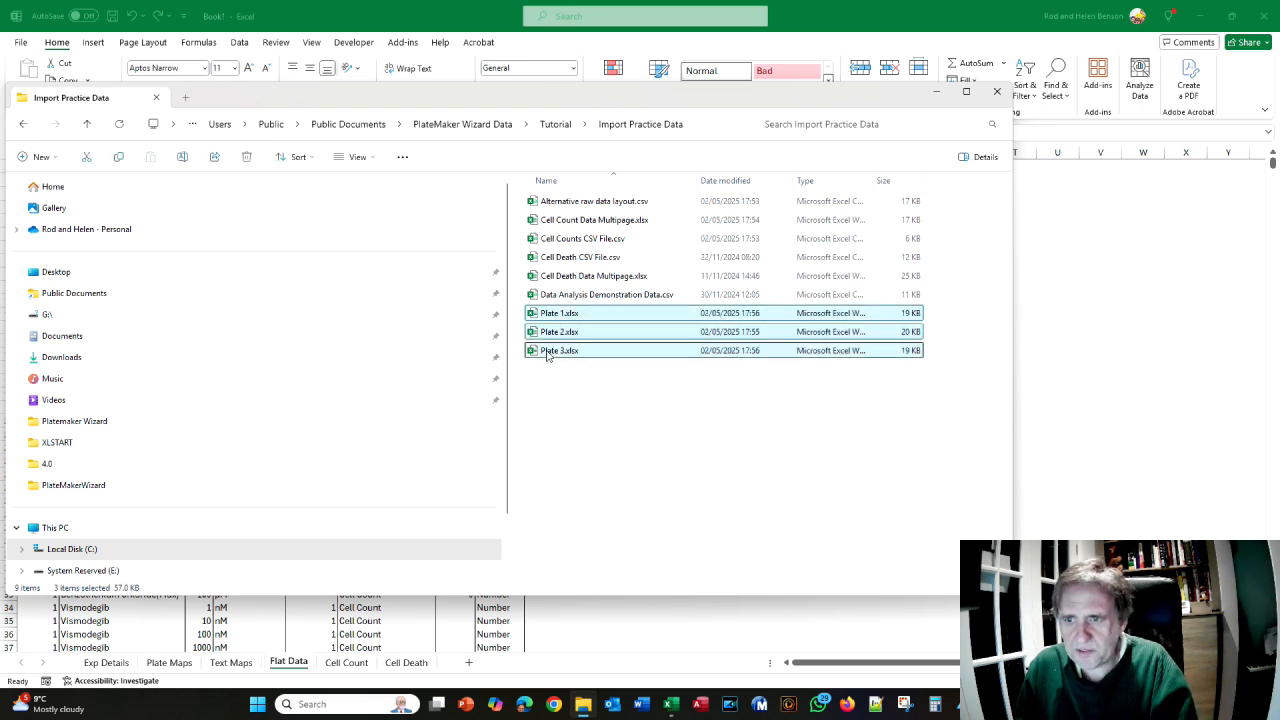
{"action": "right_click", "coordinate": [548, 354]}
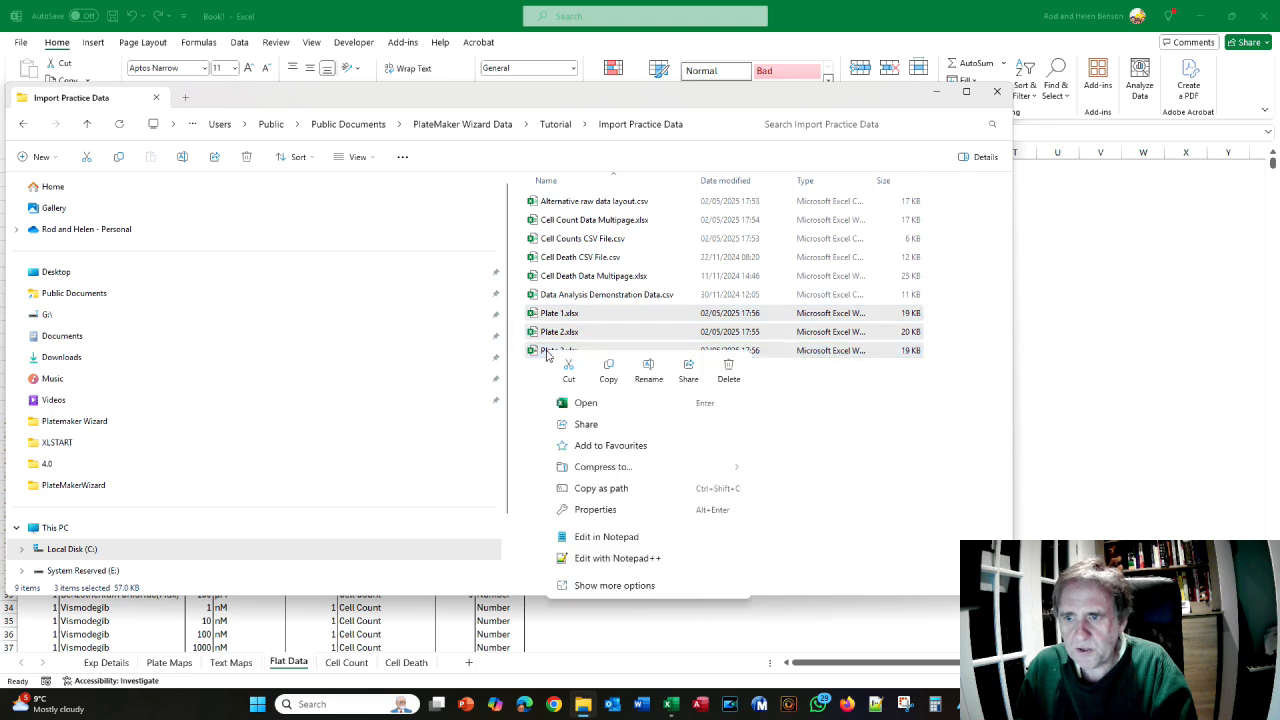
{"action": "left_click", "coordinate": [590, 405]}
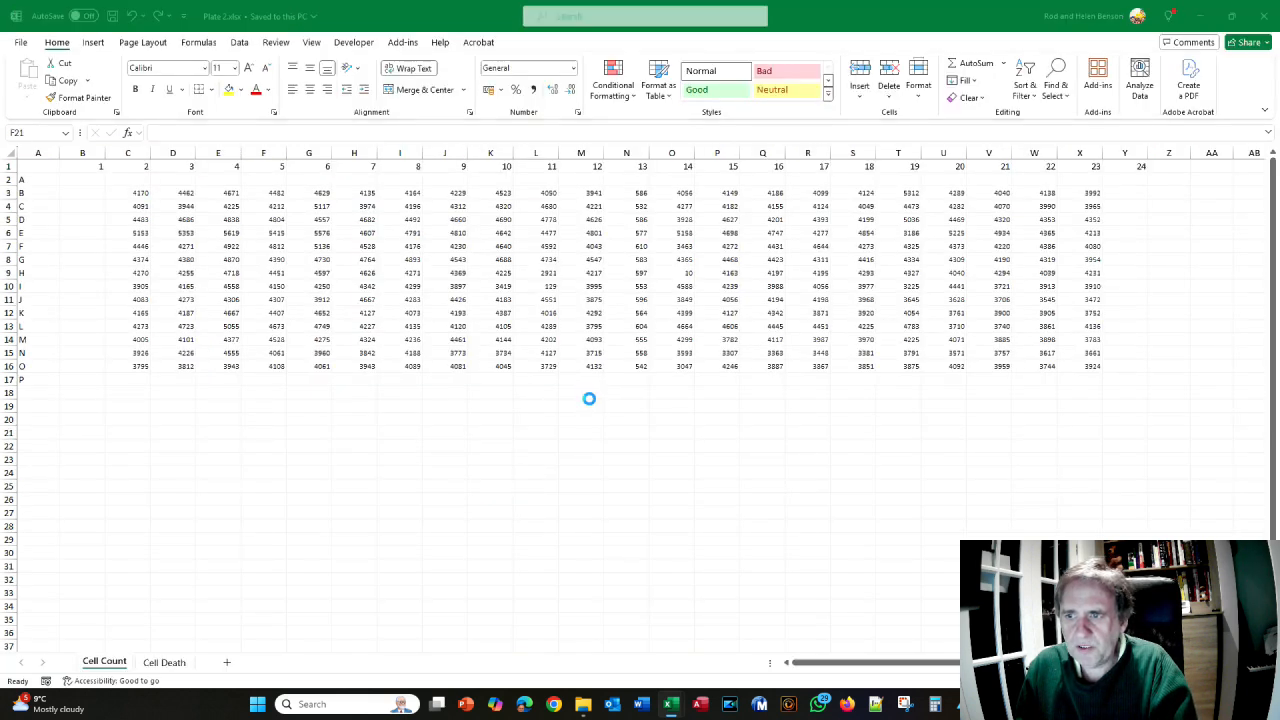
- Launch PlateMaker's Import Data form from the Add-ins tab
{"action": "left_click", "coordinate": [403, 42]}
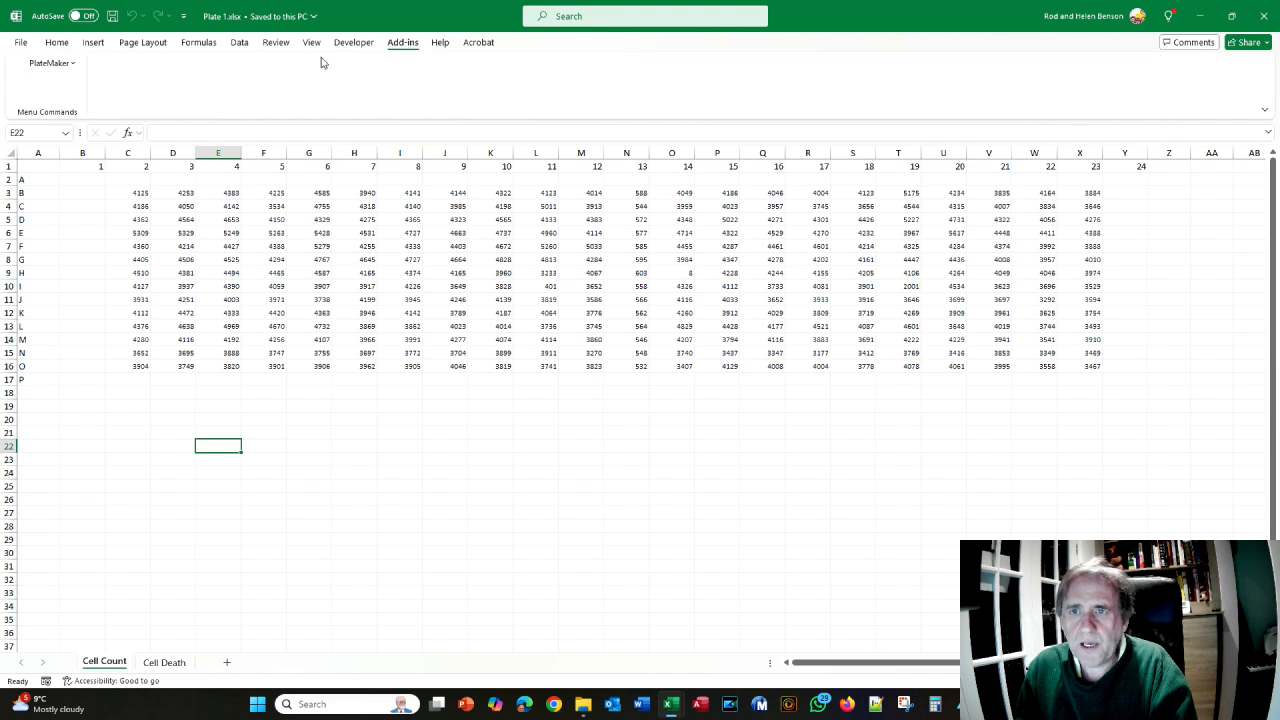
{"action": "left_click", "coordinate": [50, 63]}
{"action": "left_click", "coordinate": [62, 158]}
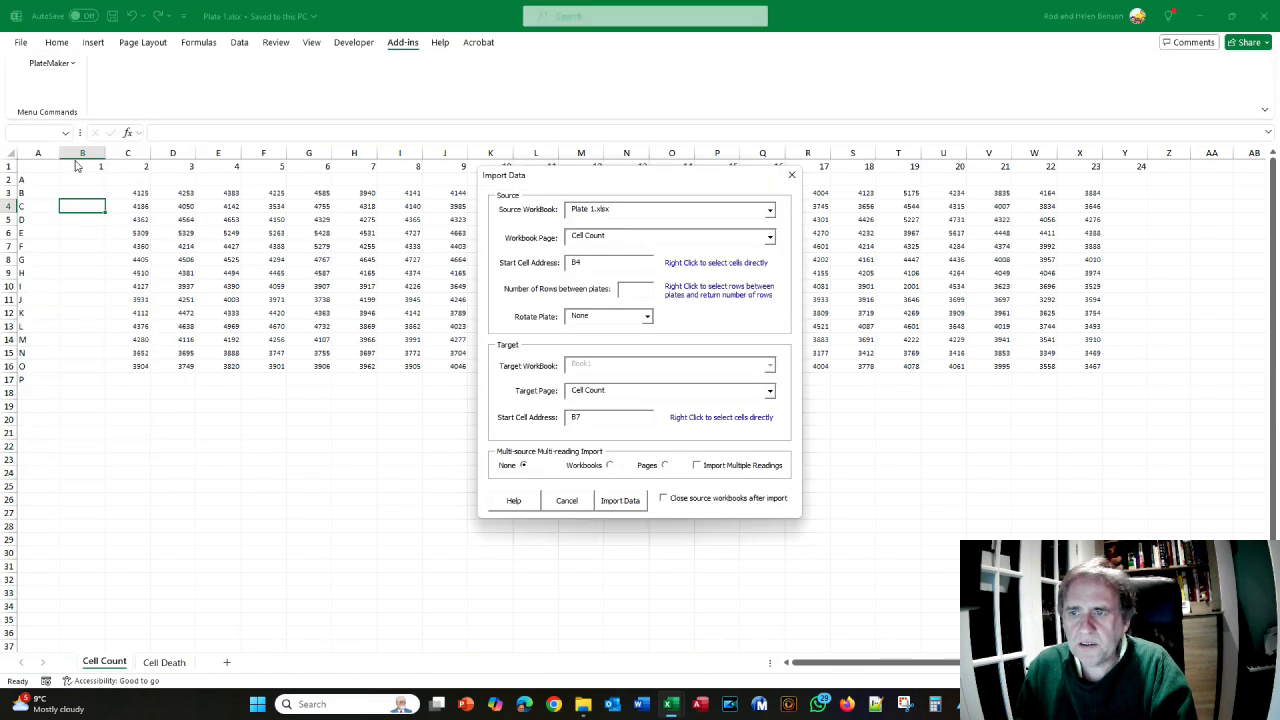
- Set Plate 1.xlsx's source start cell to B2 via the Range Selector
{"action": "right_click", "coordinate": [587, 263]}
{"action": "left_click", "coordinate": [88, 181]}
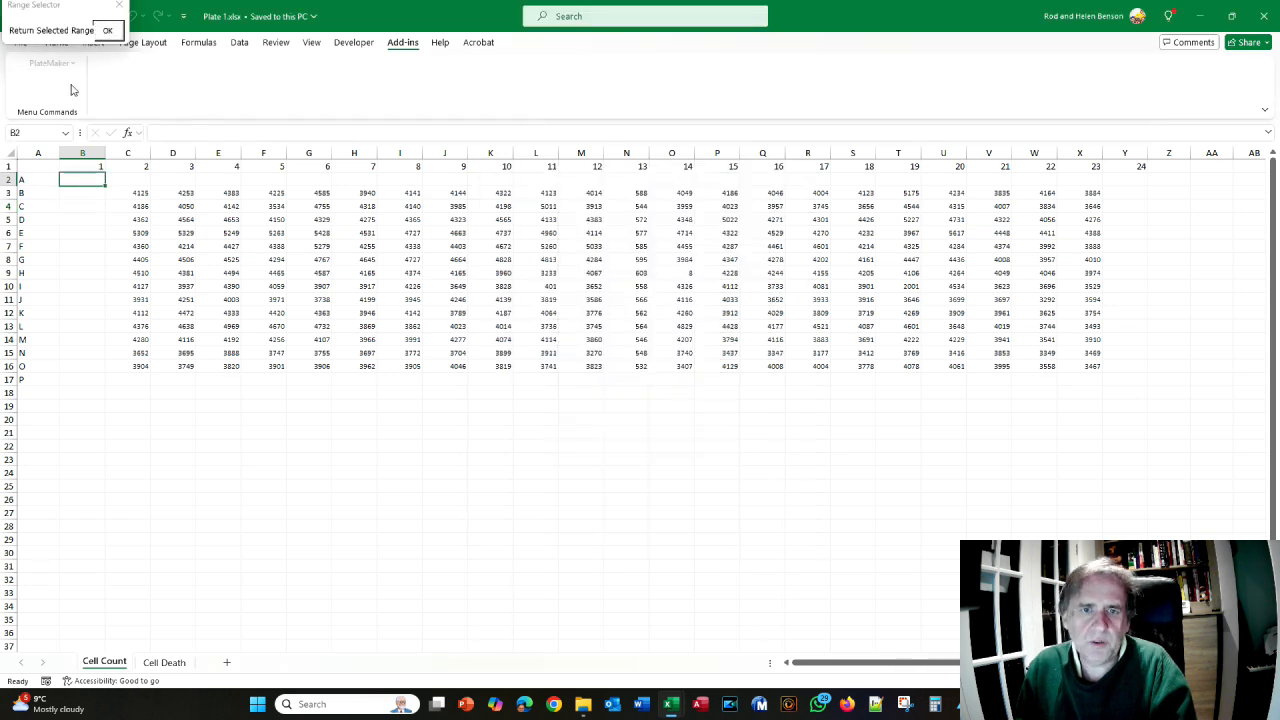
{"action": "left_click", "coordinate": [108, 31]}
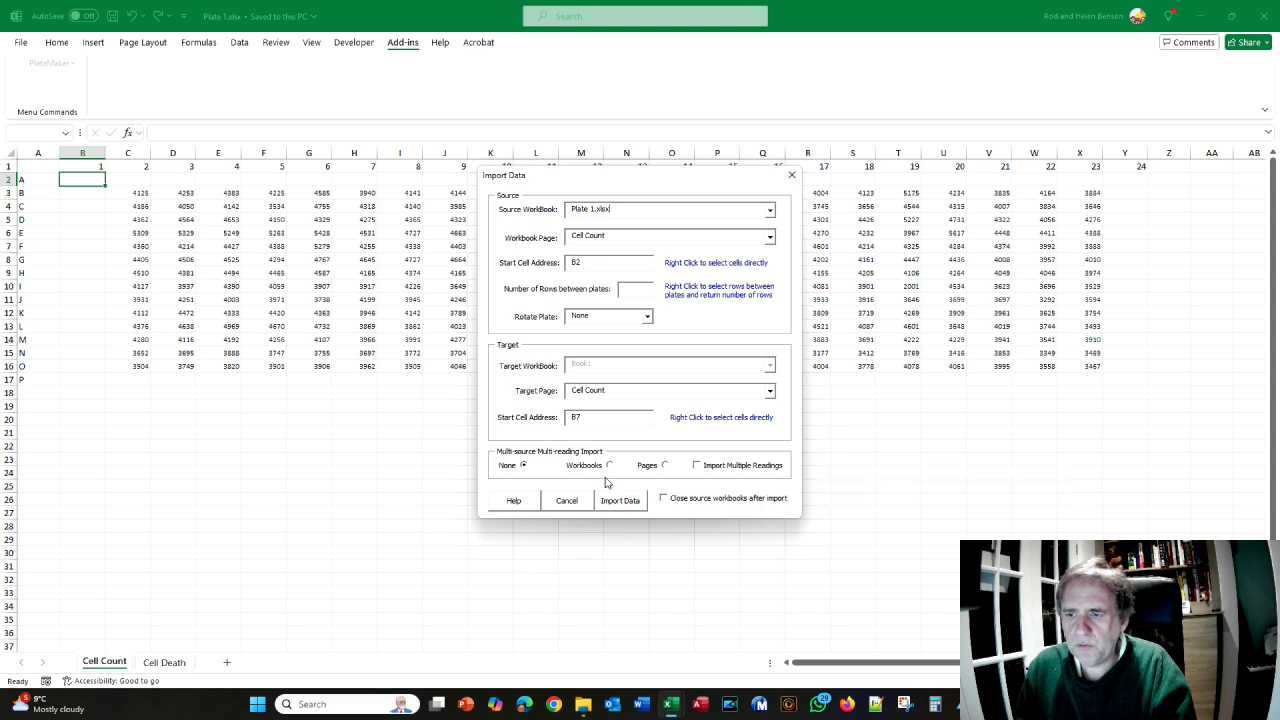
{"action": "mouse_move", "coordinate": [611, 471]}
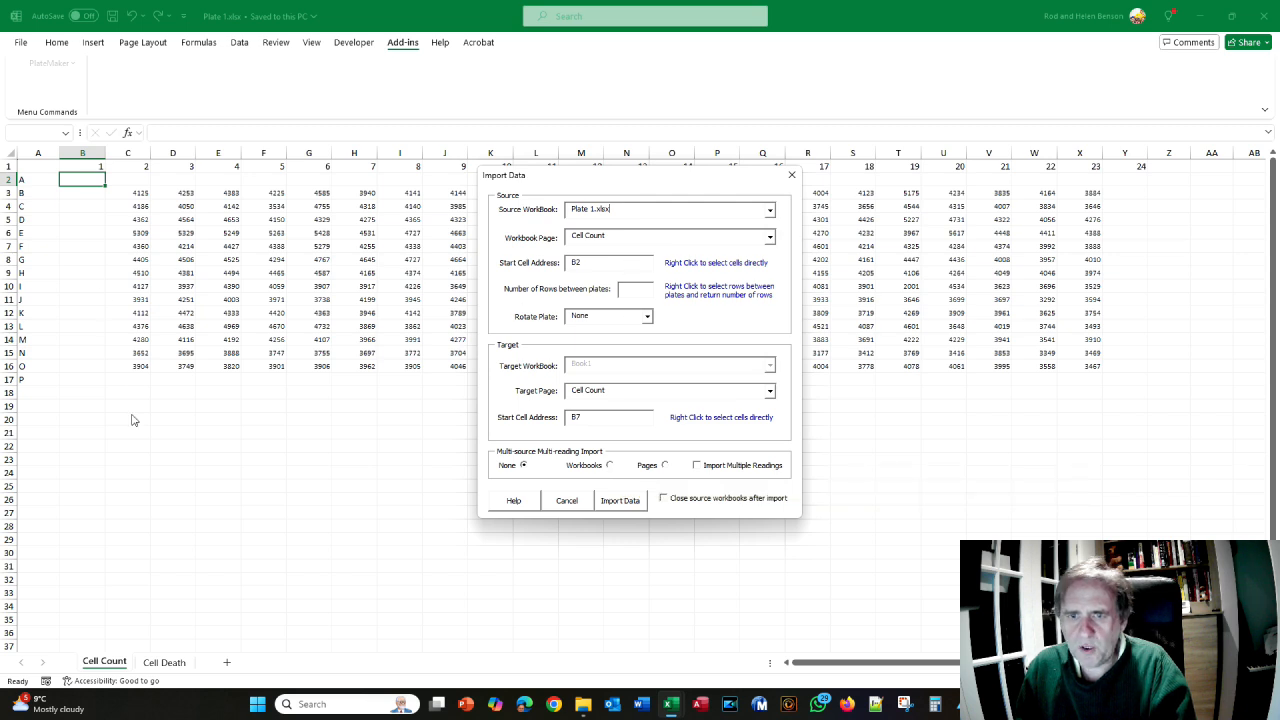
- Import from multiple workbooks, adding Plate 2 and Plate 3
{"action": "left_click", "coordinate": [610, 466]}
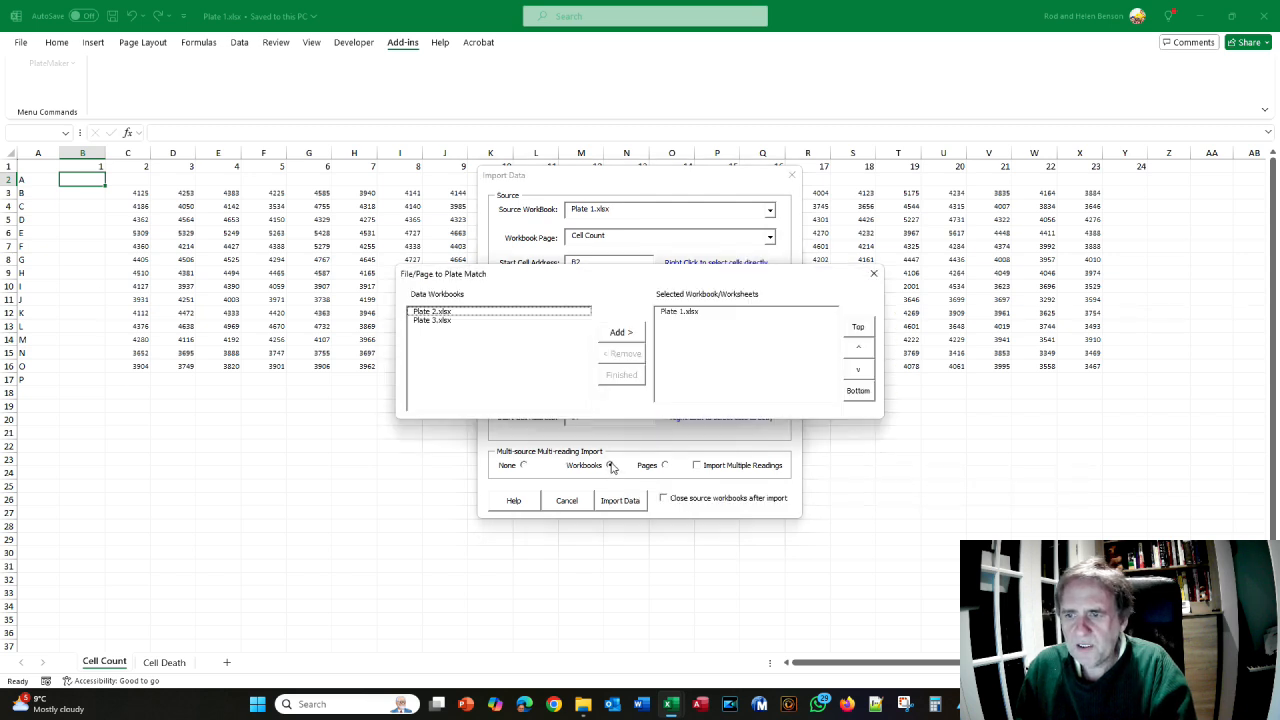
{"action": "left_click", "coordinate": [432, 311]}
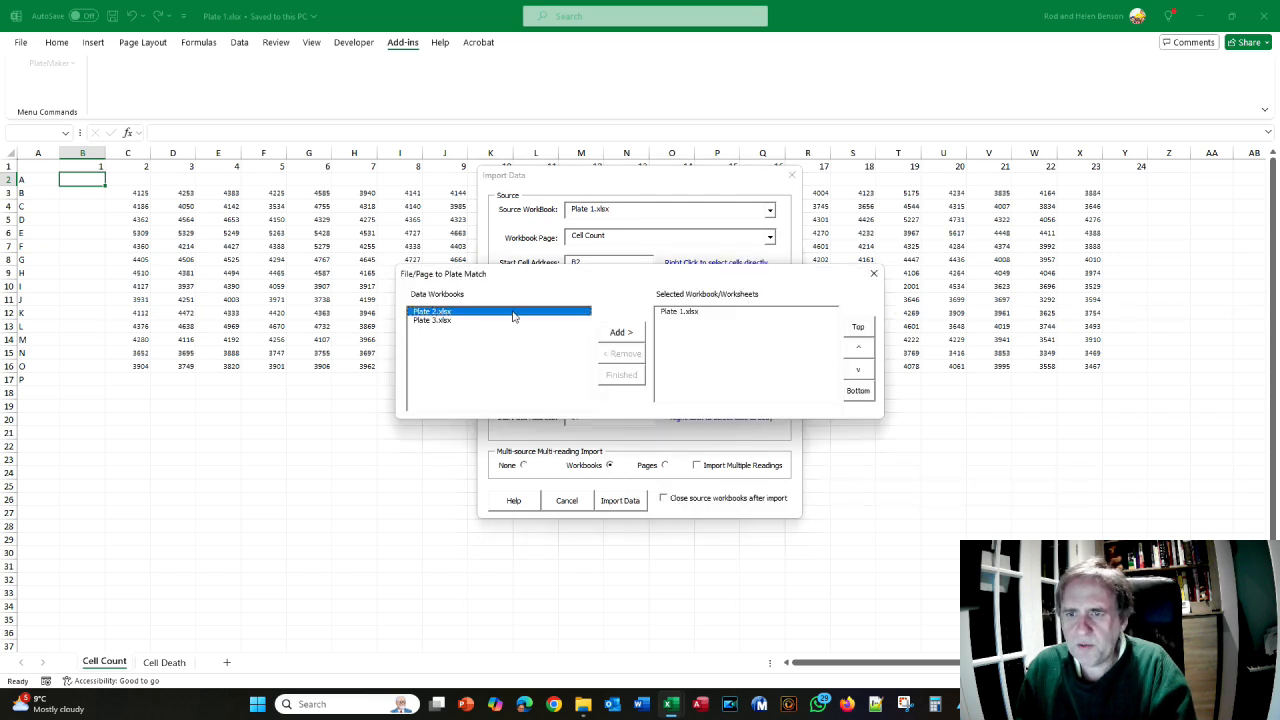
{"action": "left_click", "coordinate": [628, 333]}
{"action": "left_click", "coordinate": [443, 313]}
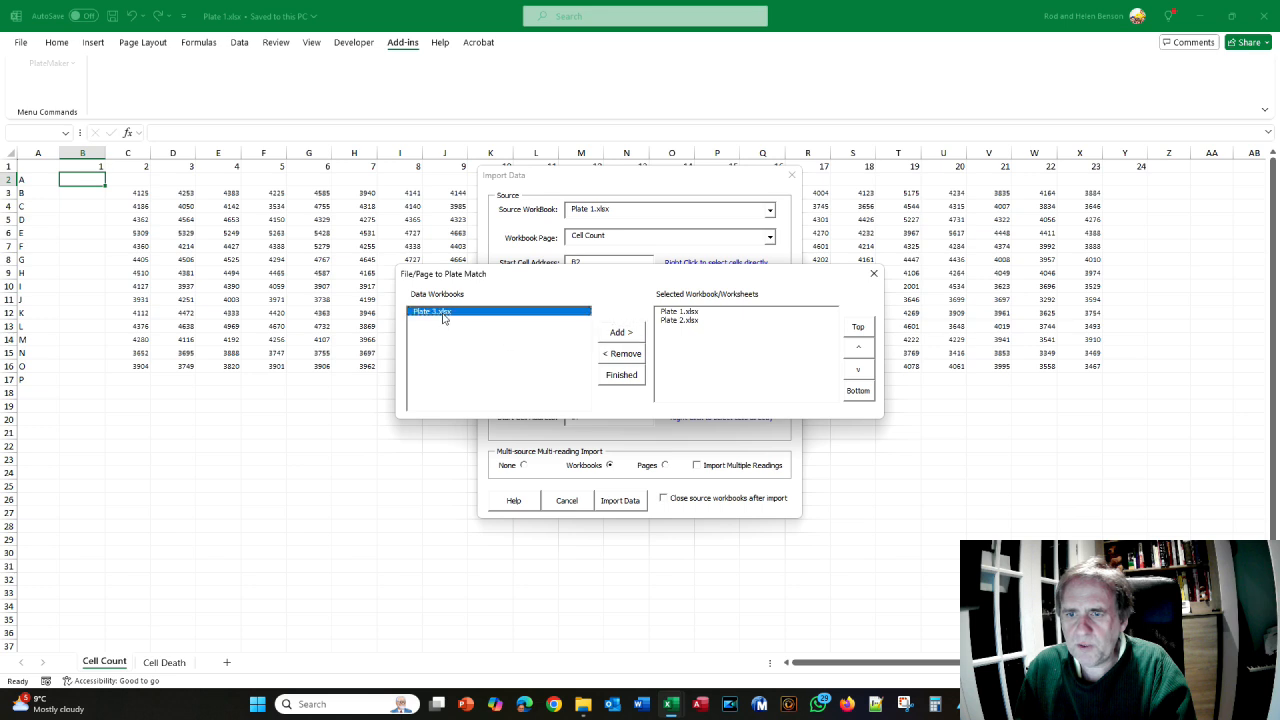
{"action": "left_click", "coordinate": [612, 333]}
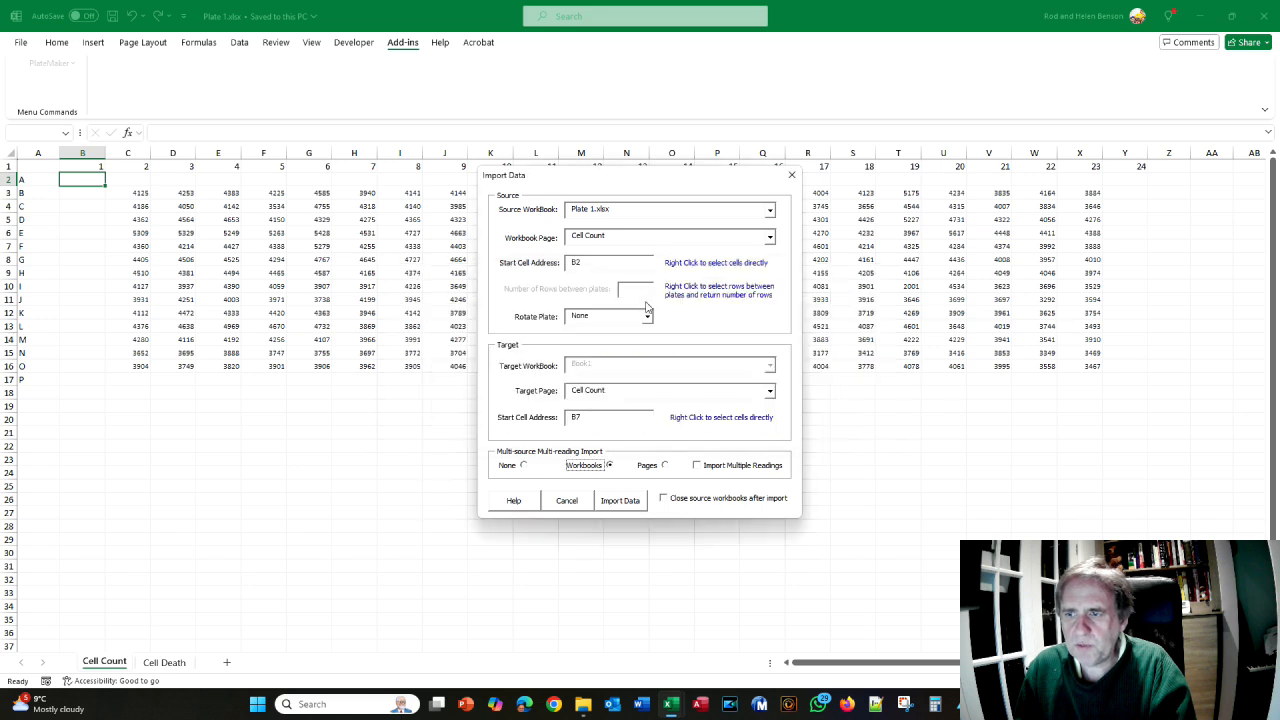
- Enable multiple readings from separate worksheets, adding Cell Count to the list
{"action": "left_click", "coordinate": [699, 467]}
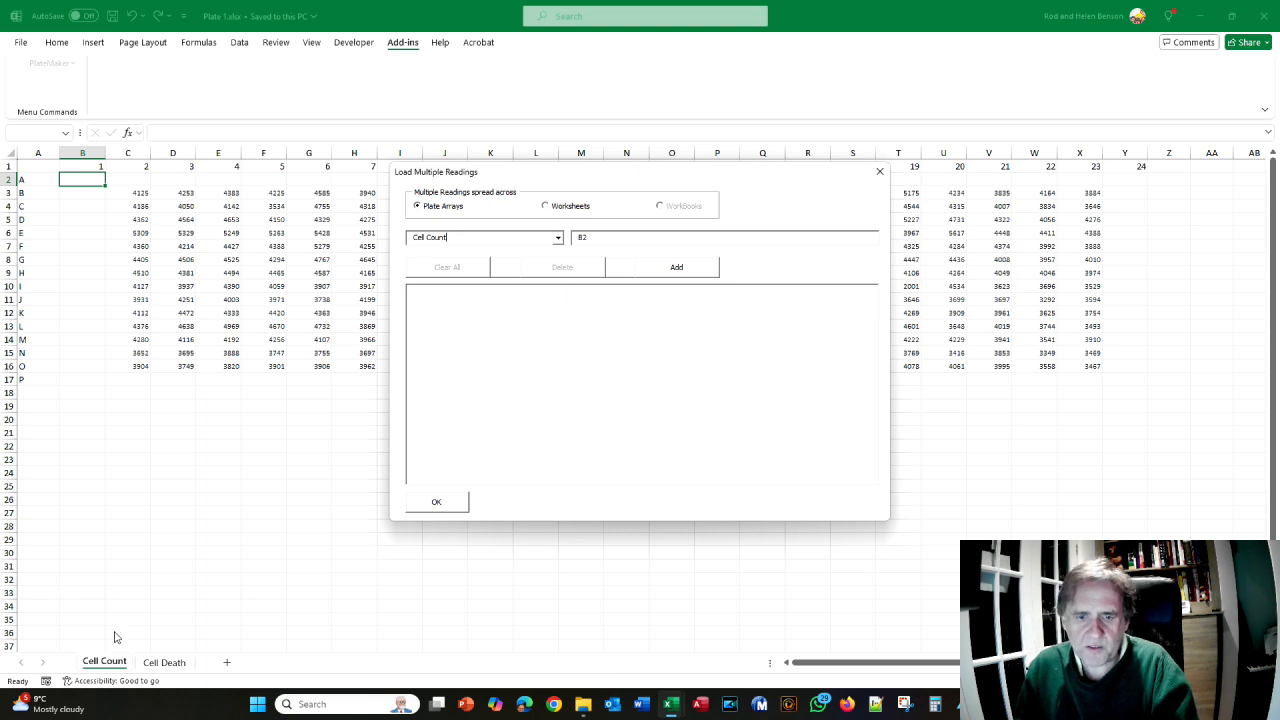
{"action": "left_click", "coordinate": [545, 206]}
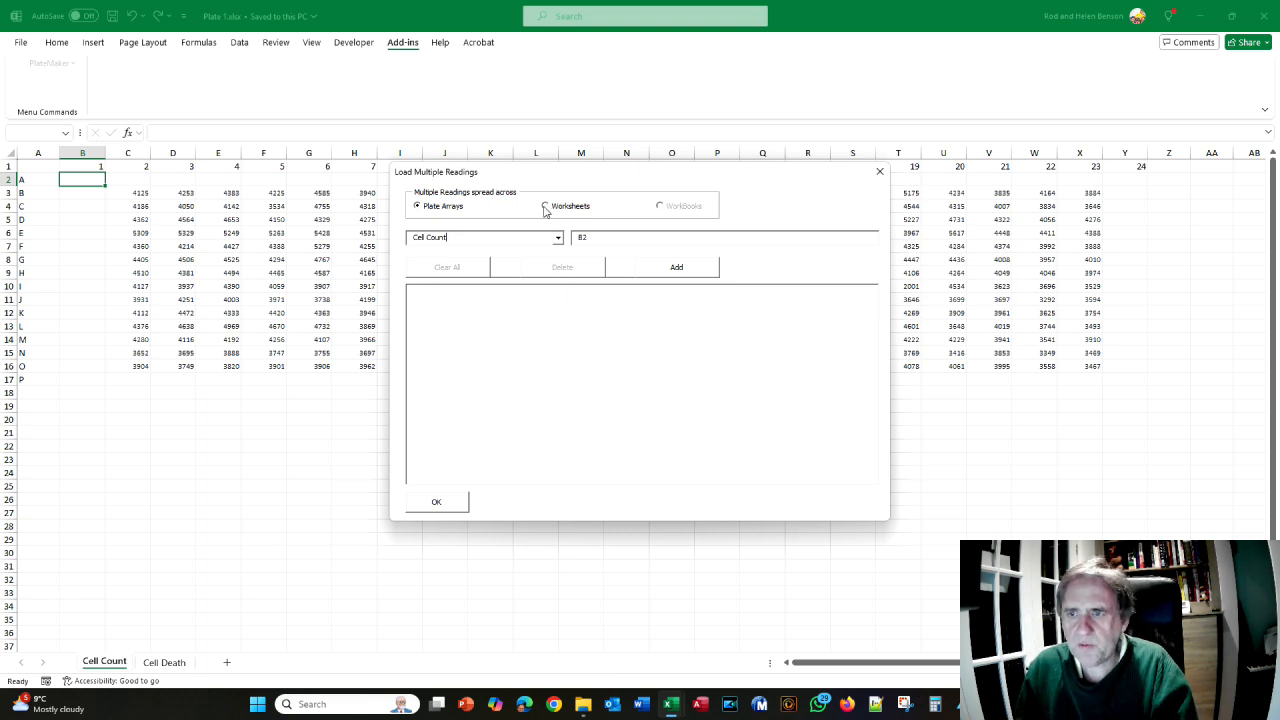
{"action": "left_click", "coordinate": [709, 267]}
{"action": "left_click", "coordinate": [670, 269]}
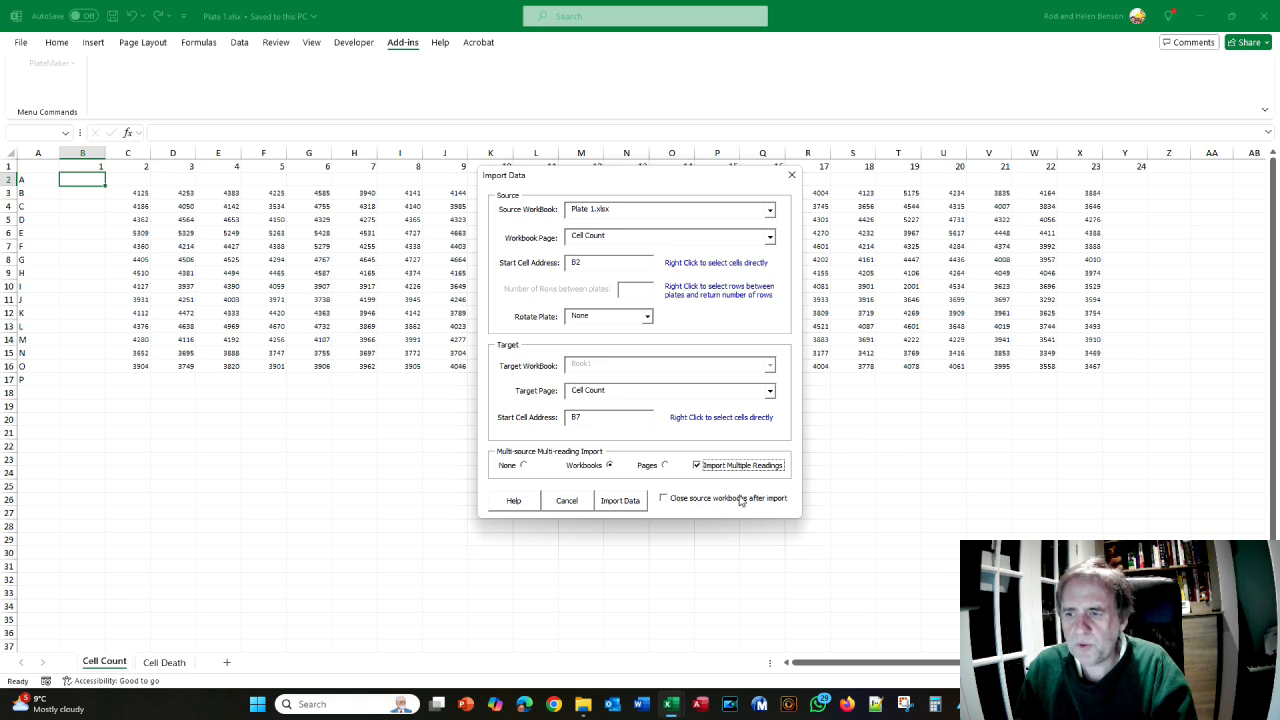
- Close source workbooks on import, run it into a new workbook, and view Cell Count
{"action": "left_click", "coordinate": [666, 501]}
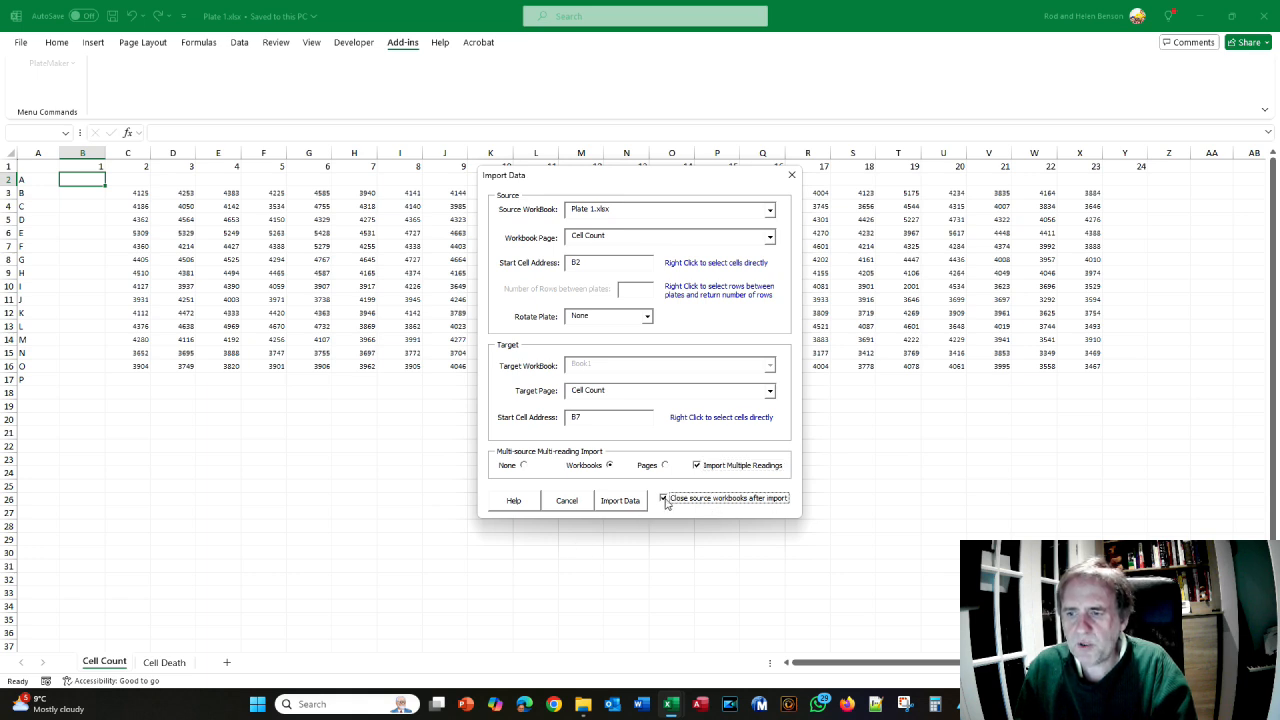
{"action": "left_click", "coordinate": [621, 501]}
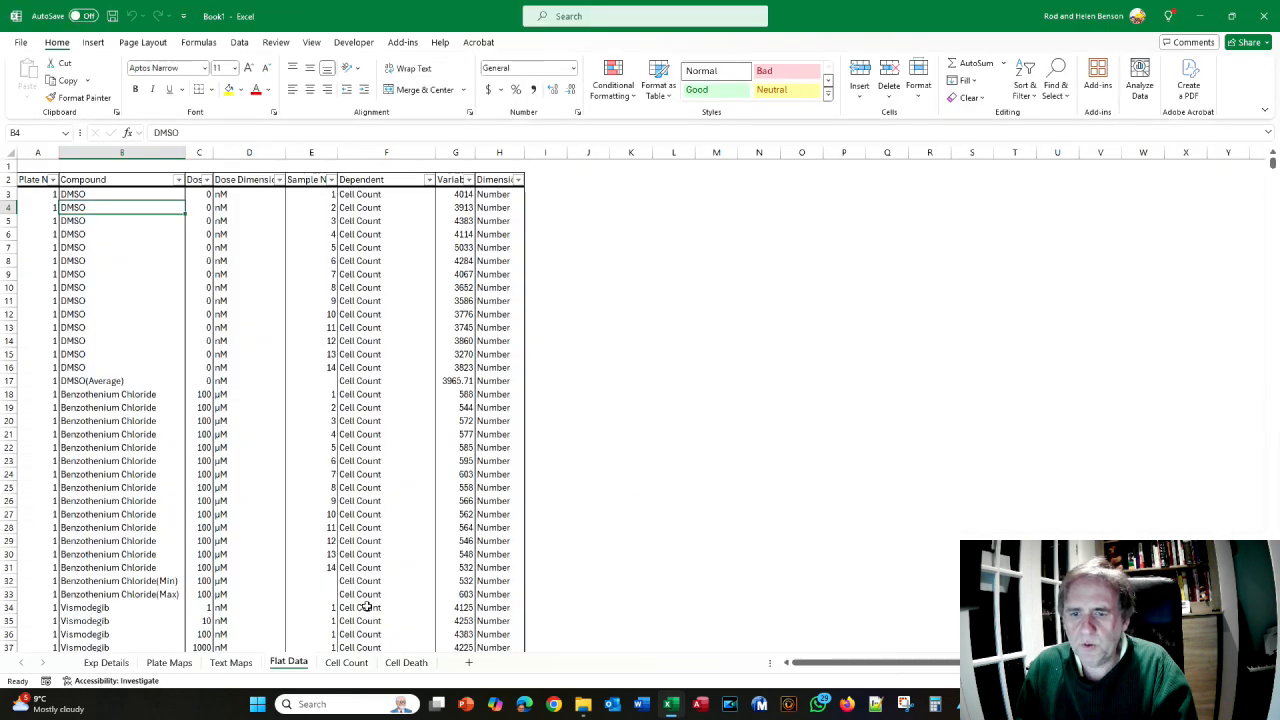
{"action": "left_click", "coordinate": [343, 664]}
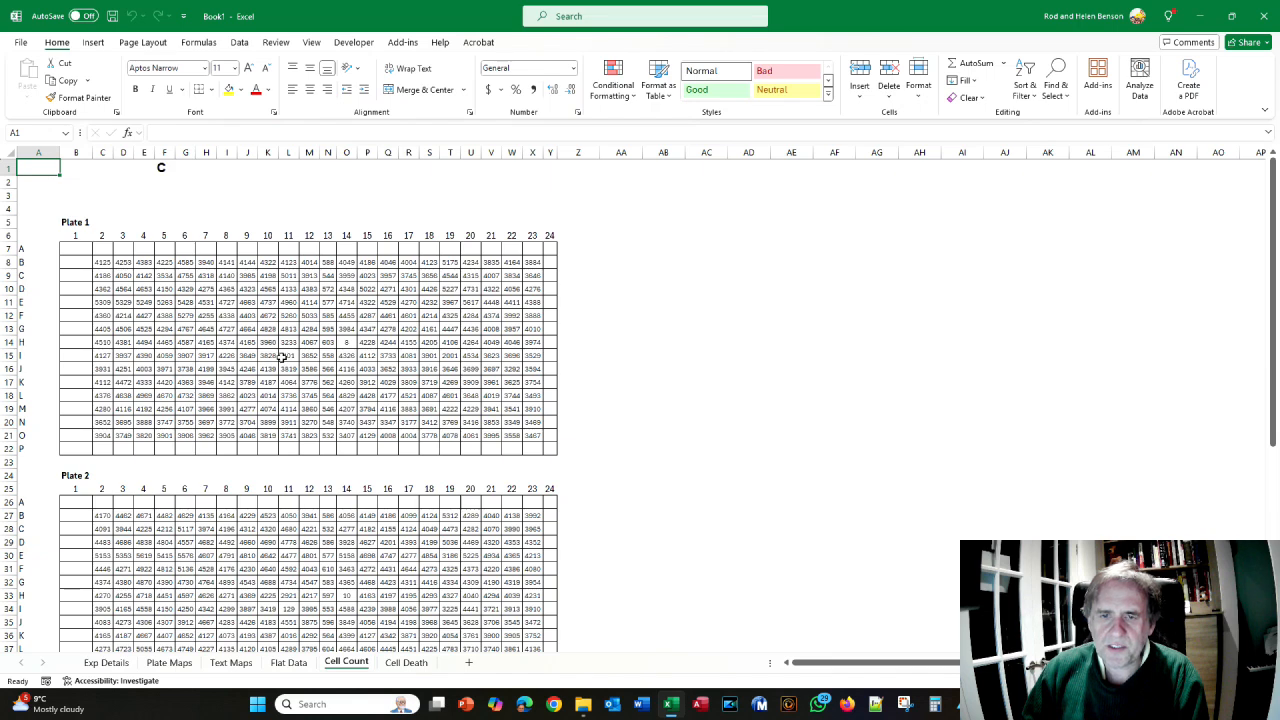
{"action": "scroll", "coordinate": [292, 430], "scroll_direction": "down", "scroll_amount": 10}
{"action": "left_click", "coordinate": [406, 663]}
{"action": "scroll", "coordinate": [362, 526], "scroll_direction": "down", "scroll_amount": 6}
{"action": "left_click", "coordinate": [292, 663]}
{"action": "scroll", "coordinate": [300, 383], "scroll_direction": "down", "scroll_amount": 11}
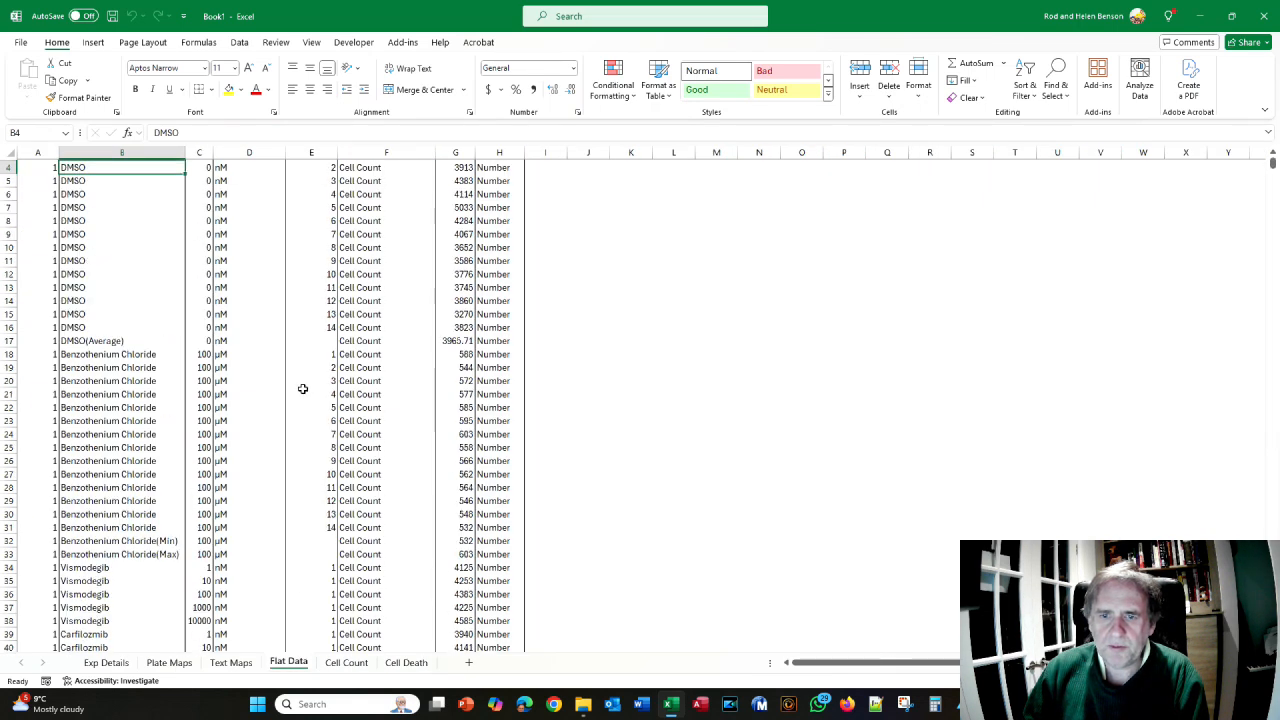
{"action": "scroll", "coordinate": [301, 384], "scroll_direction": "up", "scroll_amount": 11}
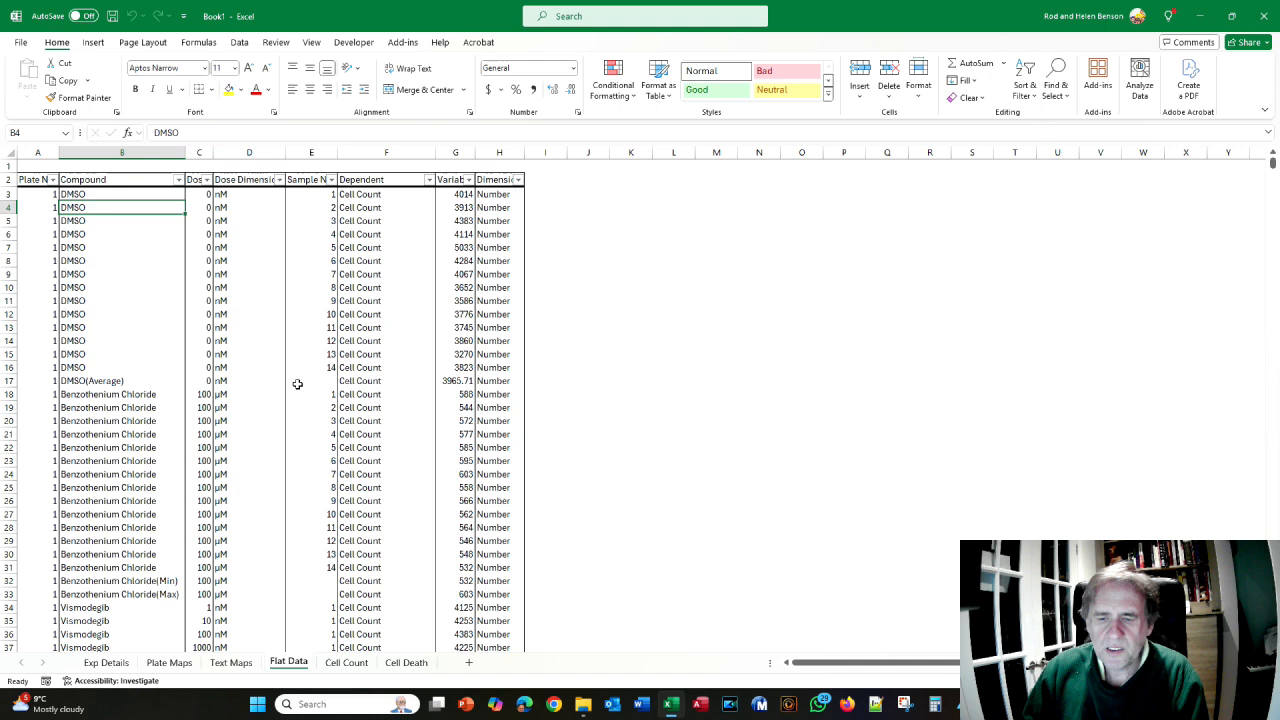
{"action": "key", "text": "alt+Tab"}
{"action": "key", "text": "alt+Tab"}
{"action": "key", "text": "Tab"}
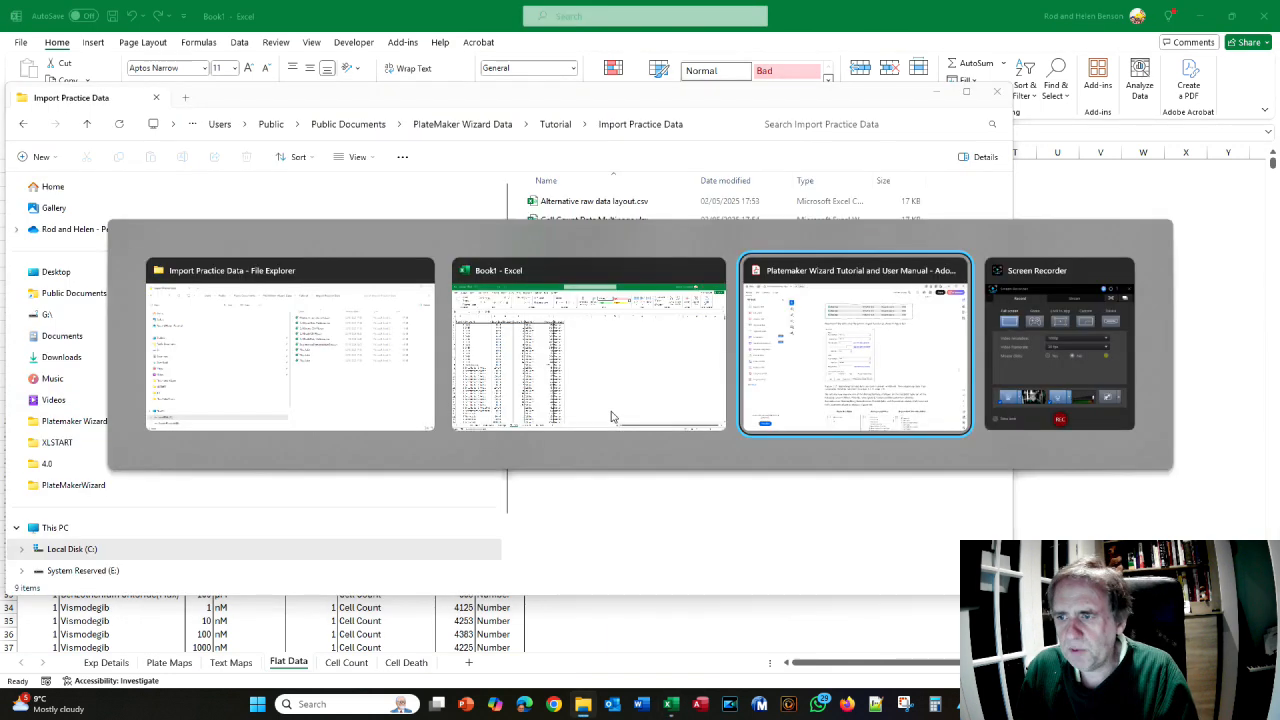
{"action": "scroll", "coordinate": [609, 393], "scroll_direction": "down", "scroll_amount": 3}
{"action": "scroll", "coordinate": [609, 393], "scroll_direction": "up", "scroll_amount": 2}
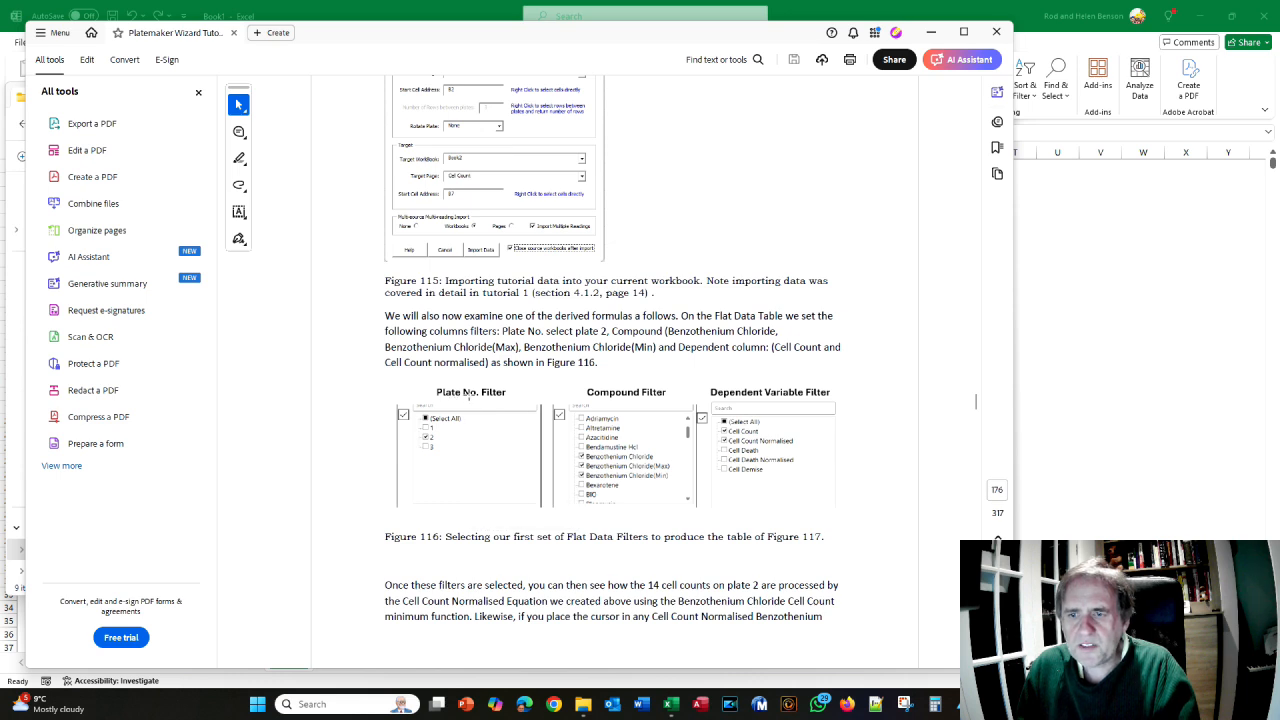
{"action": "key", "text": "alt+Tab"}
{"action": "key", "text": "alt+Tab"}
{"action": "key", "text": "Tab"}
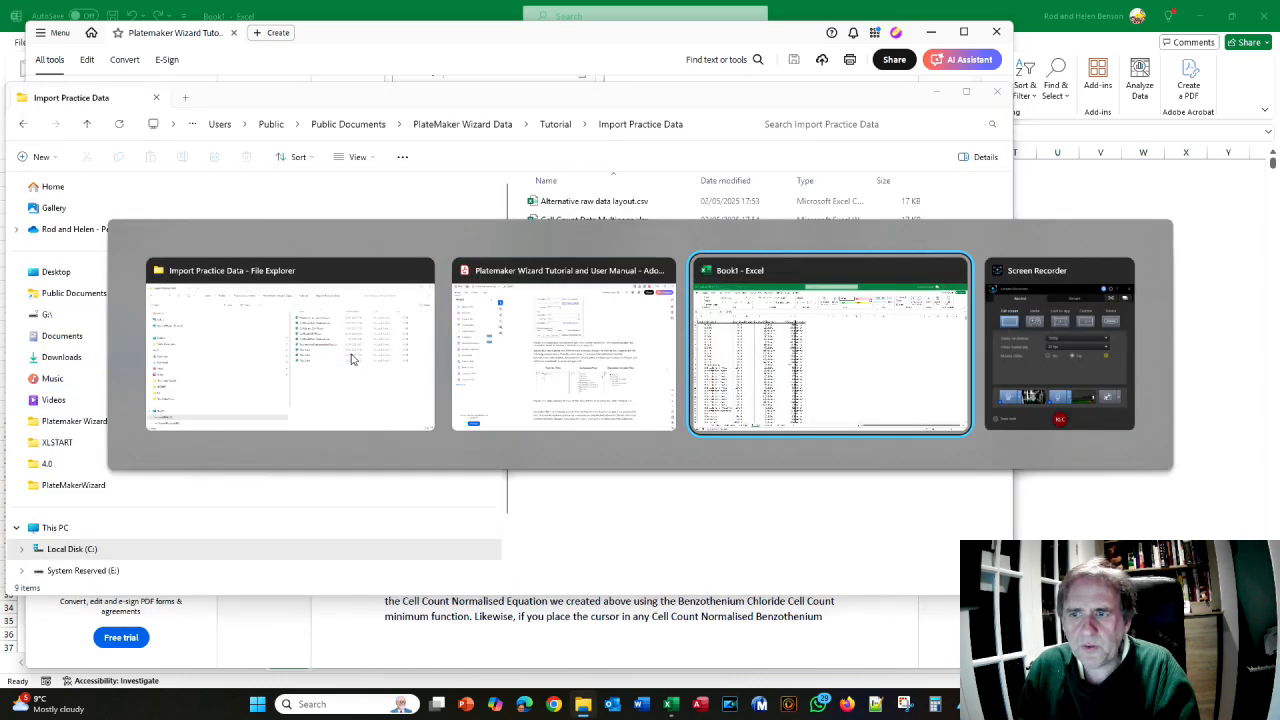
- Filter the Plate No. column to plate 2 only
{"action": "left_click", "coordinate": [52, 180]}
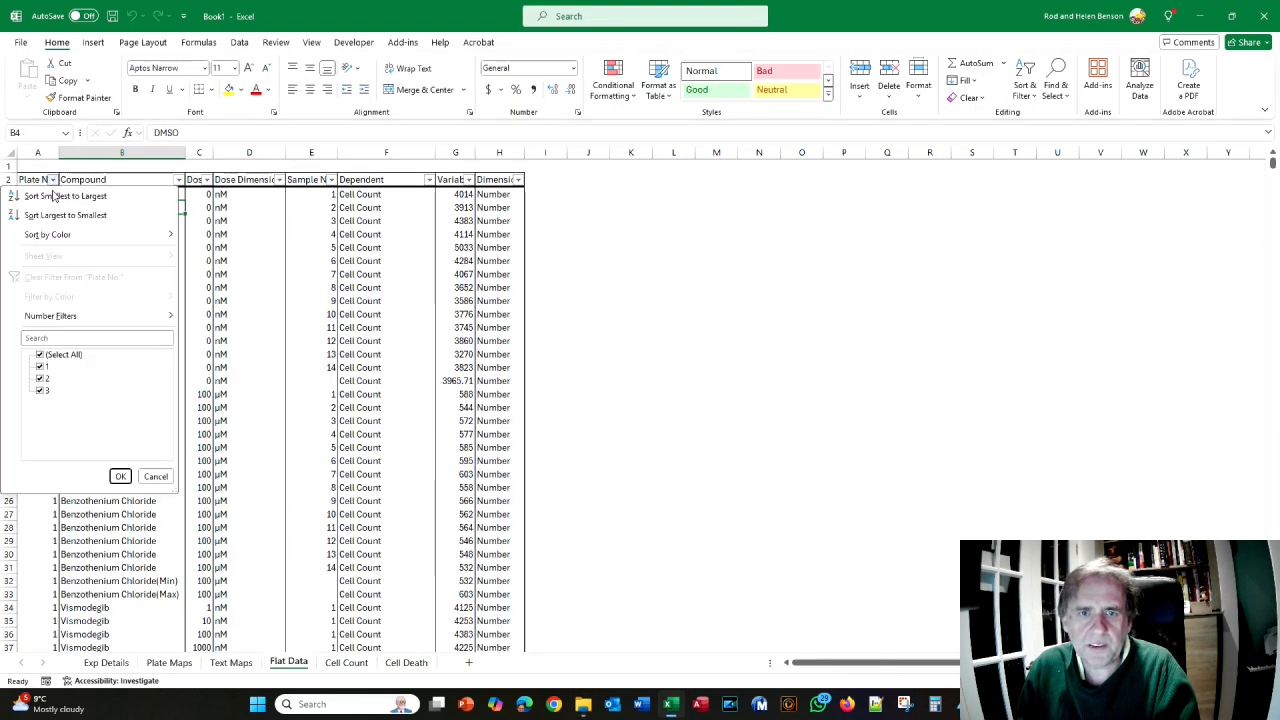
{"action": "left_click", "coordinate": [41, 357]}
{"action": "left_click", "coordinate": [41, 381]}
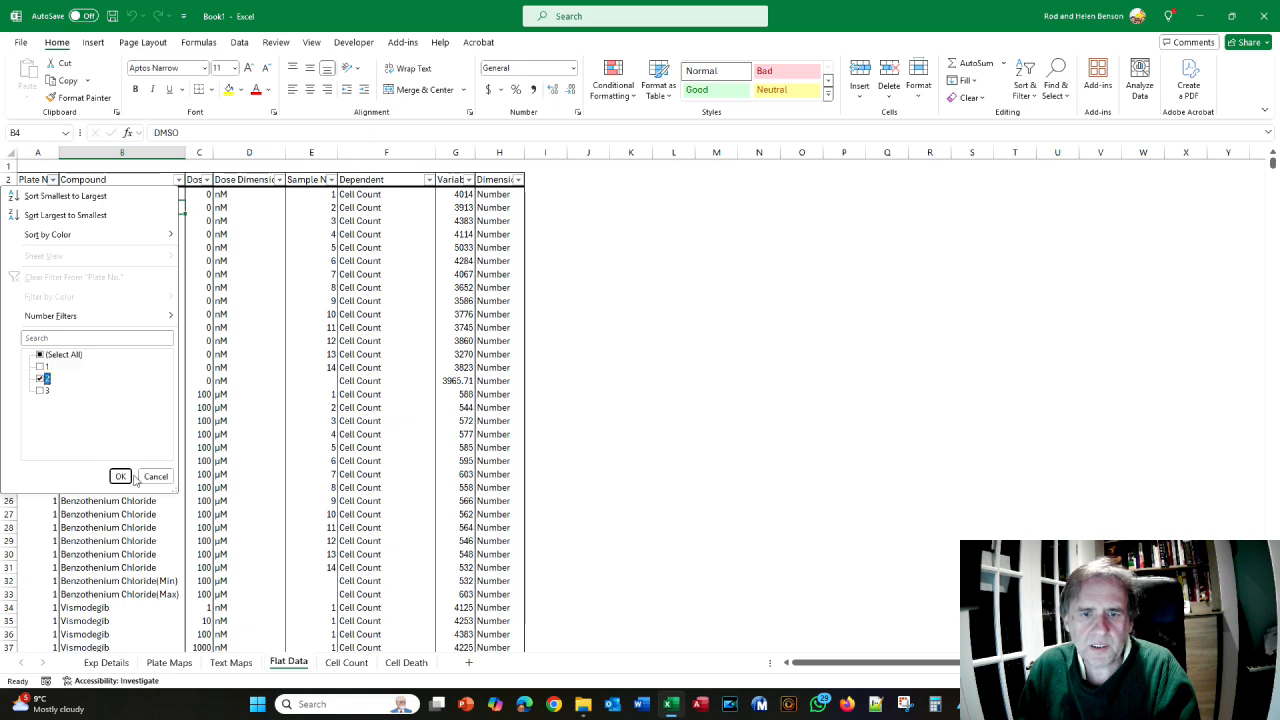
{"action": "left_click", "coordinate": [120, 476]}
{"action": "key", "text": "alt+Tab"}
{"action": "key", "text": "Tab"}
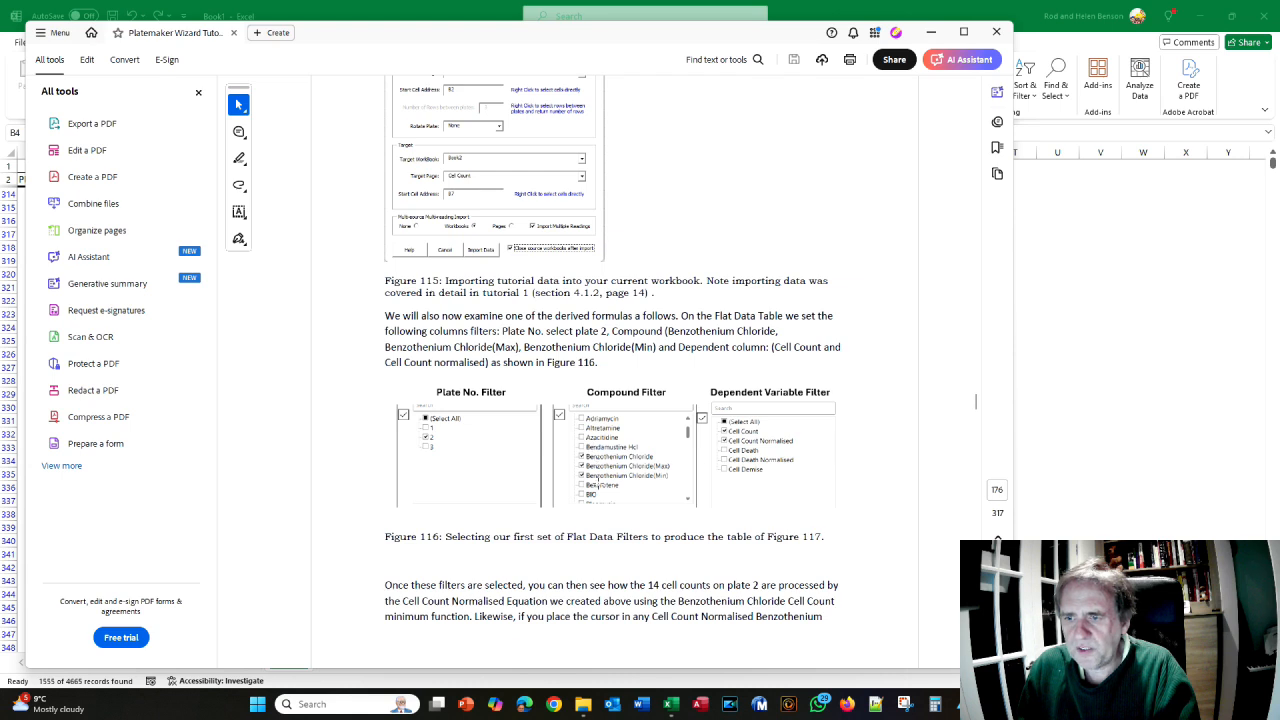
- Filter Compound to Benzethonium Chloride plus the (Min) and (Max) control entries
{"action": "key", "text": "alt+Tab"}
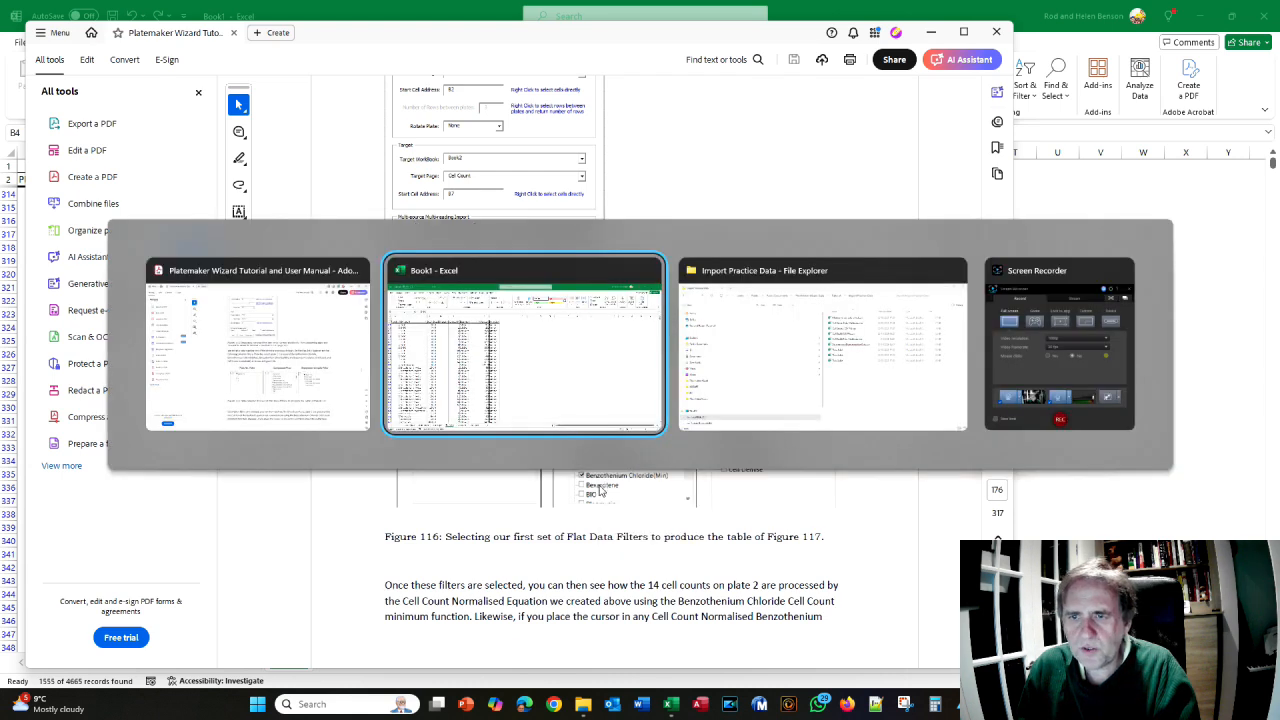
{"action": "left_click", "coordinate": [177, 180]}
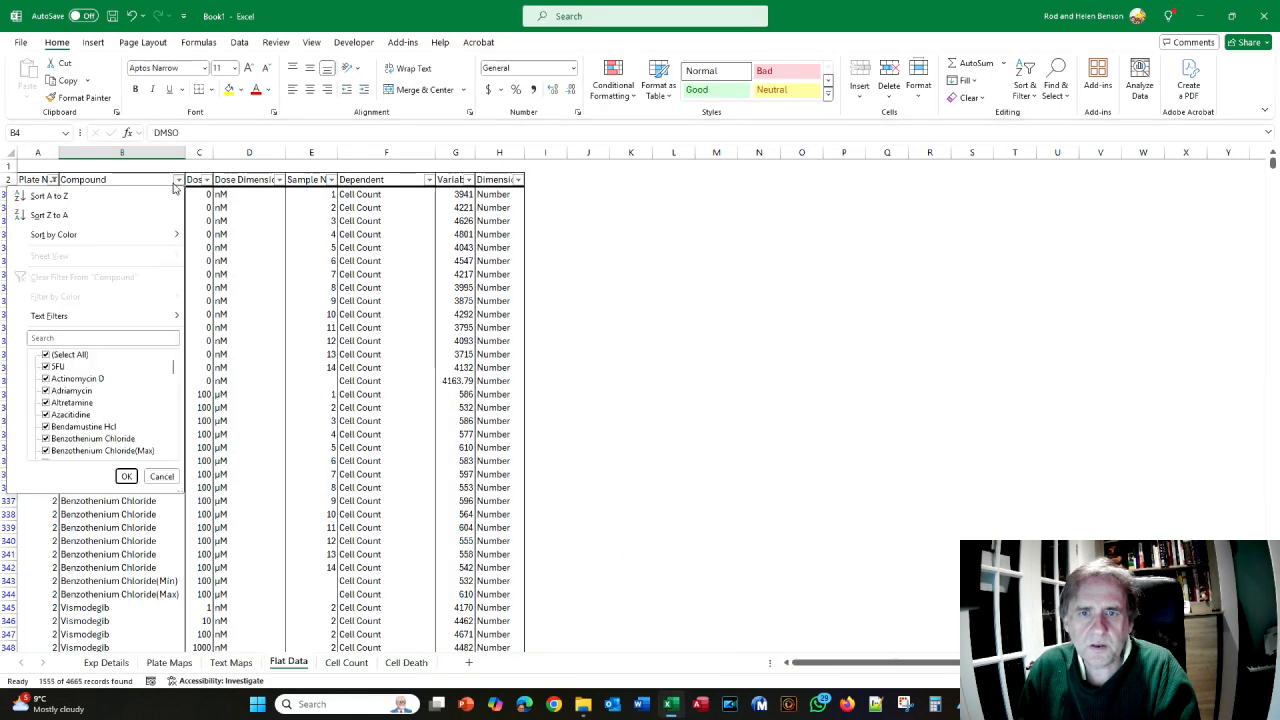
{"action": "left_click", "coordinate": [46, 355]}
{"action": "mouse_move", "coordinate": [171, 366]}
{"action": "left_mouse_down"}
{"action": "mouse_move", "coordinate": [176, 430]}
{"action": "mouse_move", "coordinate": [174, 368]}
{"action": "left_mouse_up"}
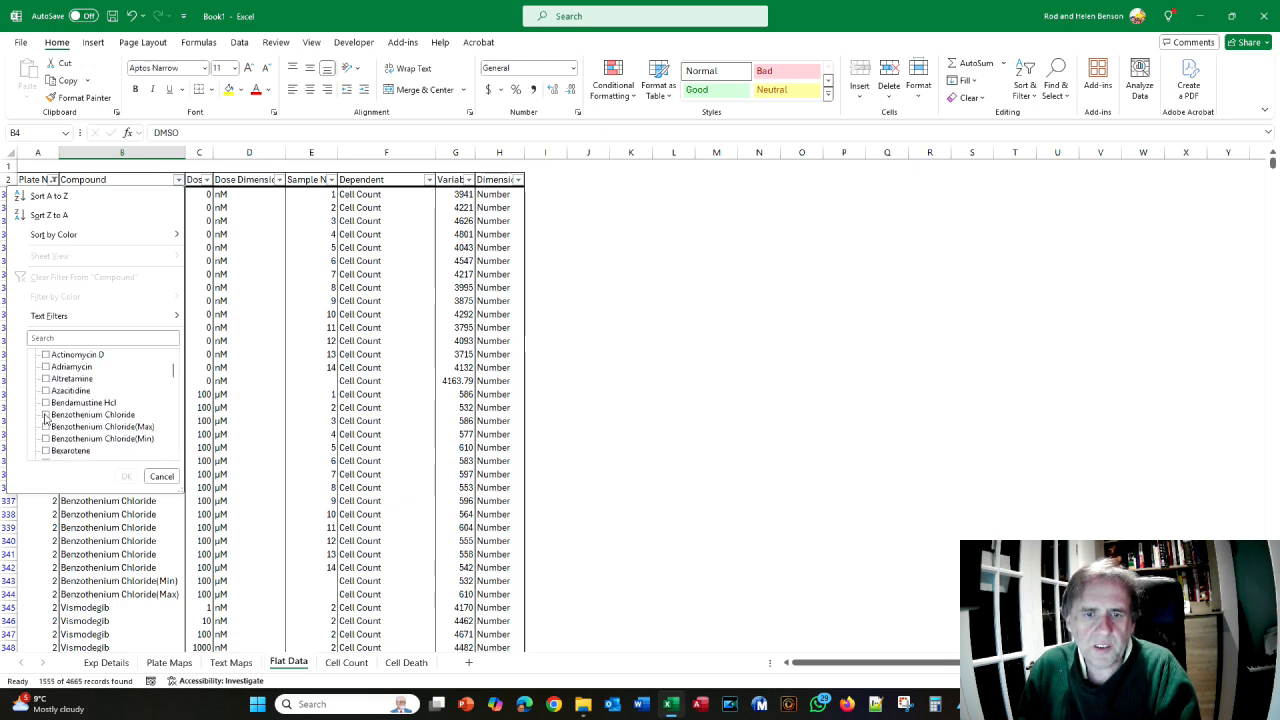
{"action": "left_click", "coordinate": [47, 418]}
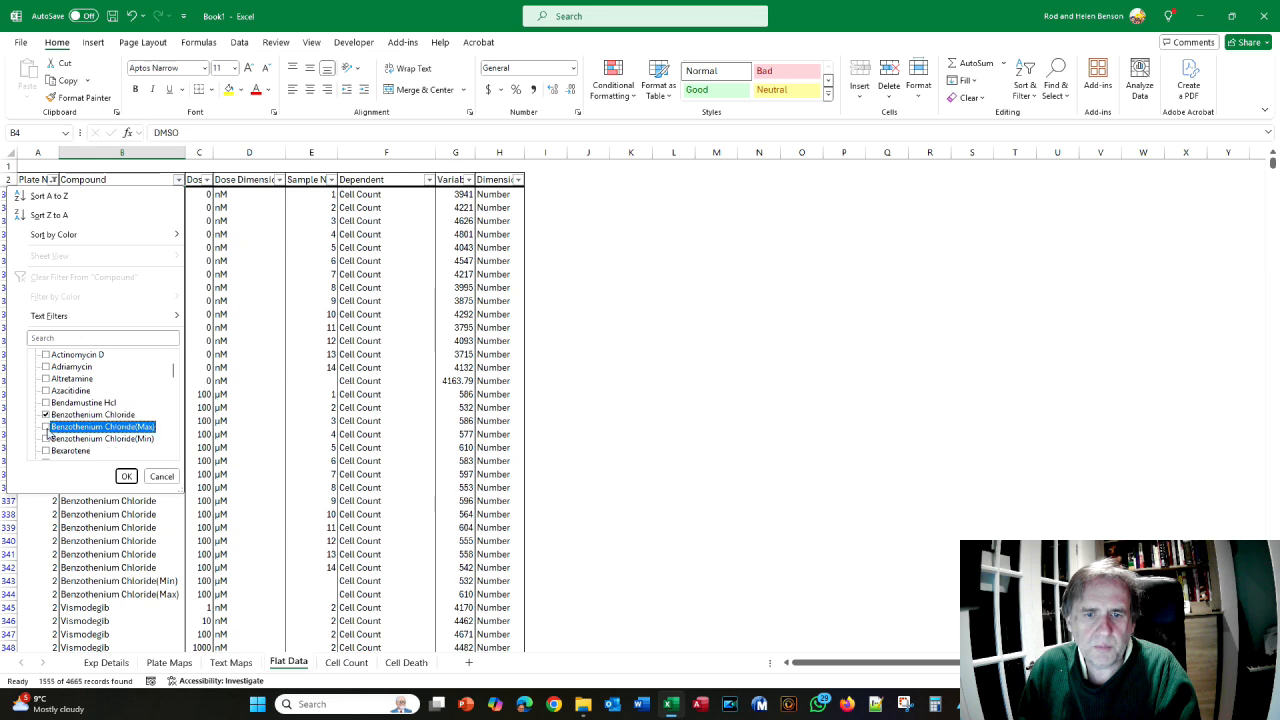
{"action": "left_click", "coordinate": [46, 439]}
{"action": "left_click", "coordinate": [126, 476]}
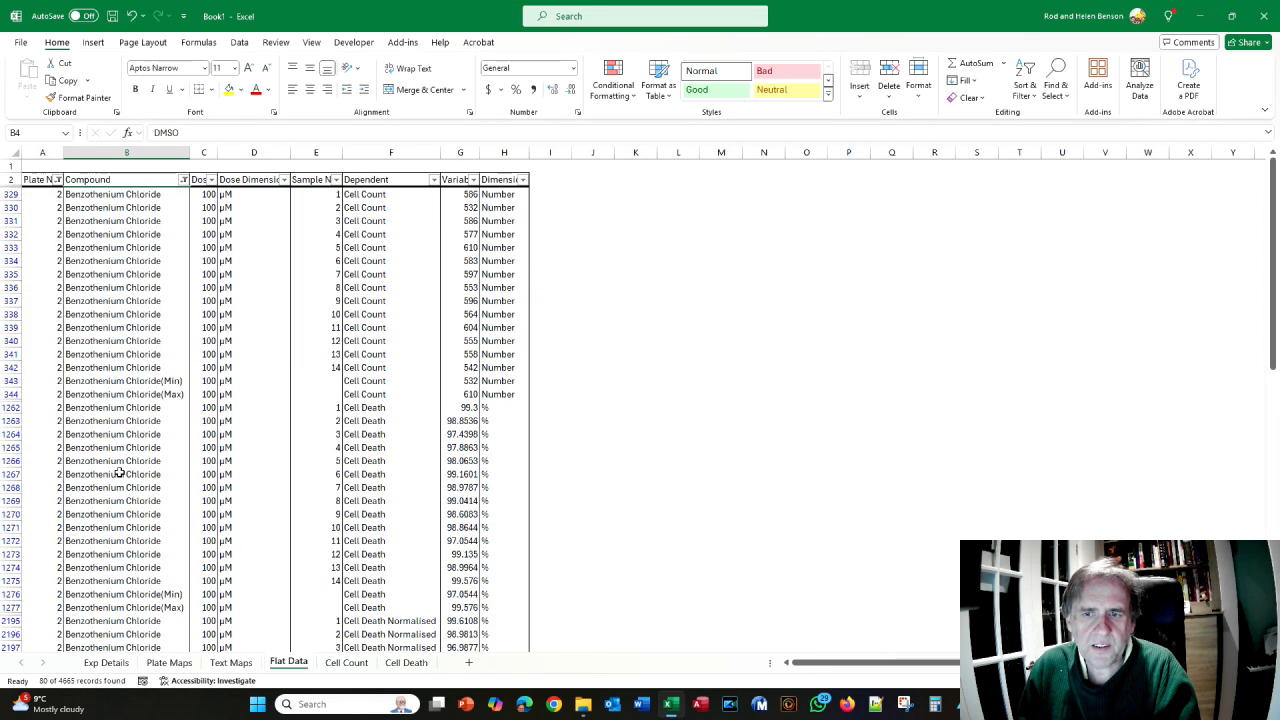
{"action": "key", "text": "alt+Tab"}
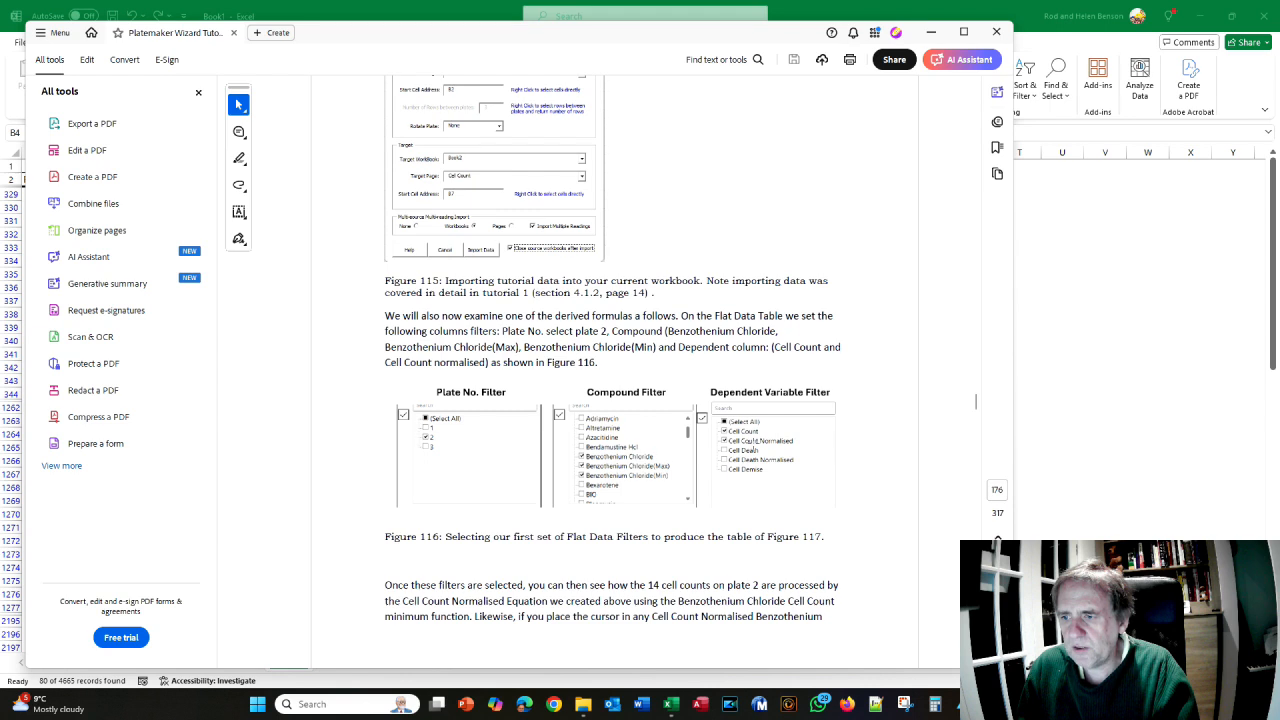
{"action": "key", "text": "alt+Tab"}
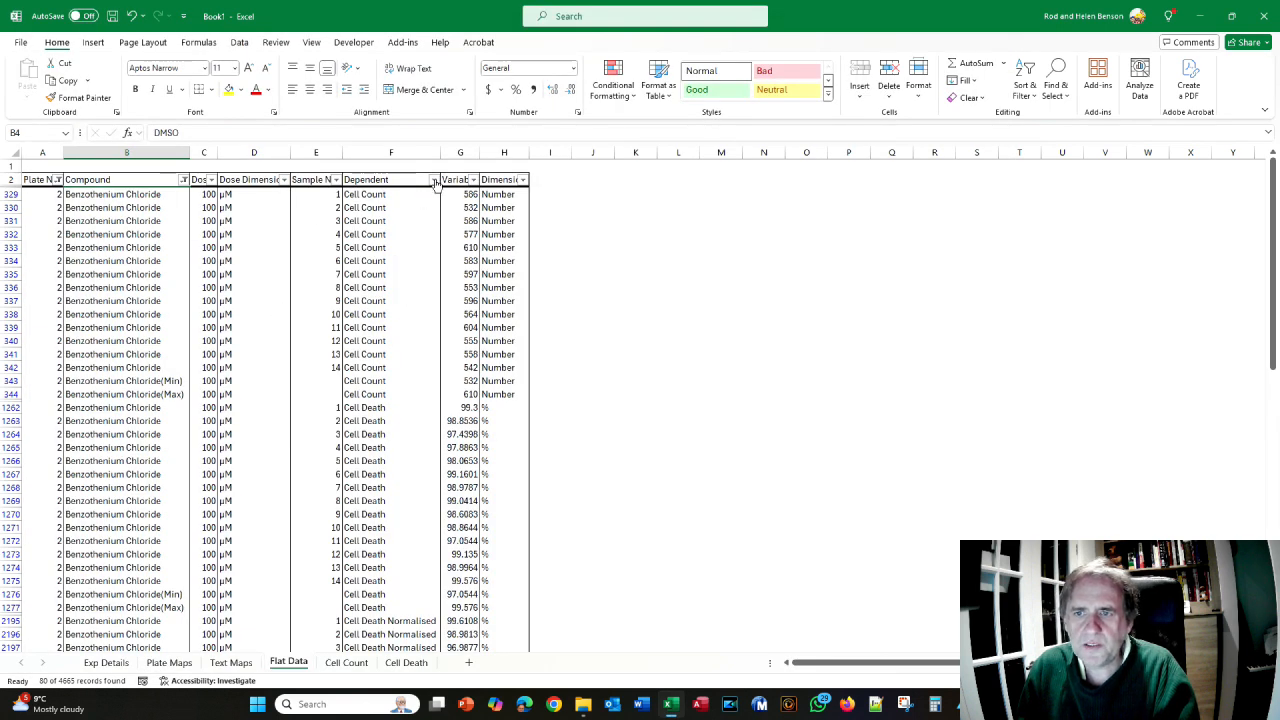
- Filter Dependent to Cell Count and Cell Count Normalised, then compare with the manual
{"action": "left_click", "coordinate": [434, 180]}
{"action": "left_click", "coordinate": [301, 355]}
{"action": "left_click", "coordinate": [301, 367]}
{"action": "left_click", "coordinate": [301, 379]}
{"action": "left_click", "coordinate": [381, 476]}
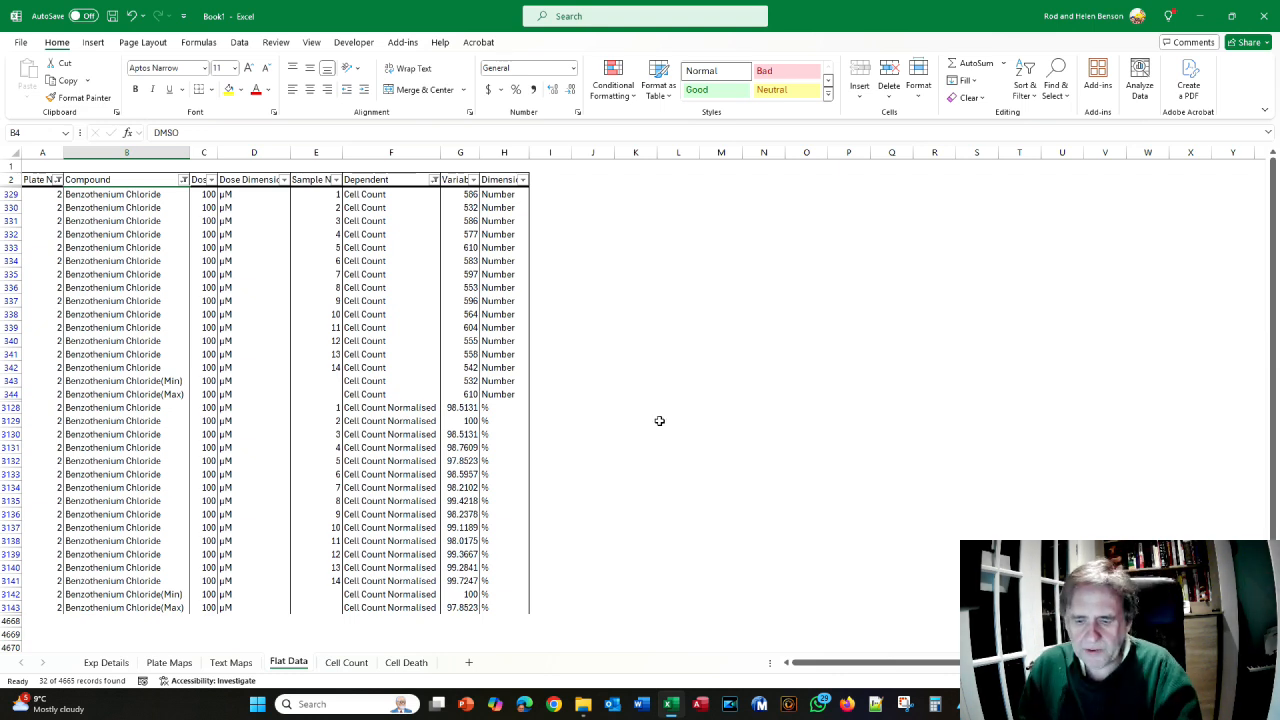
{"action": "key", "text": "alt+Tab"}
{"action": "scroll", "coordinate": [658, 420], "scroll_direction": "down", "scroll_amount": 10}
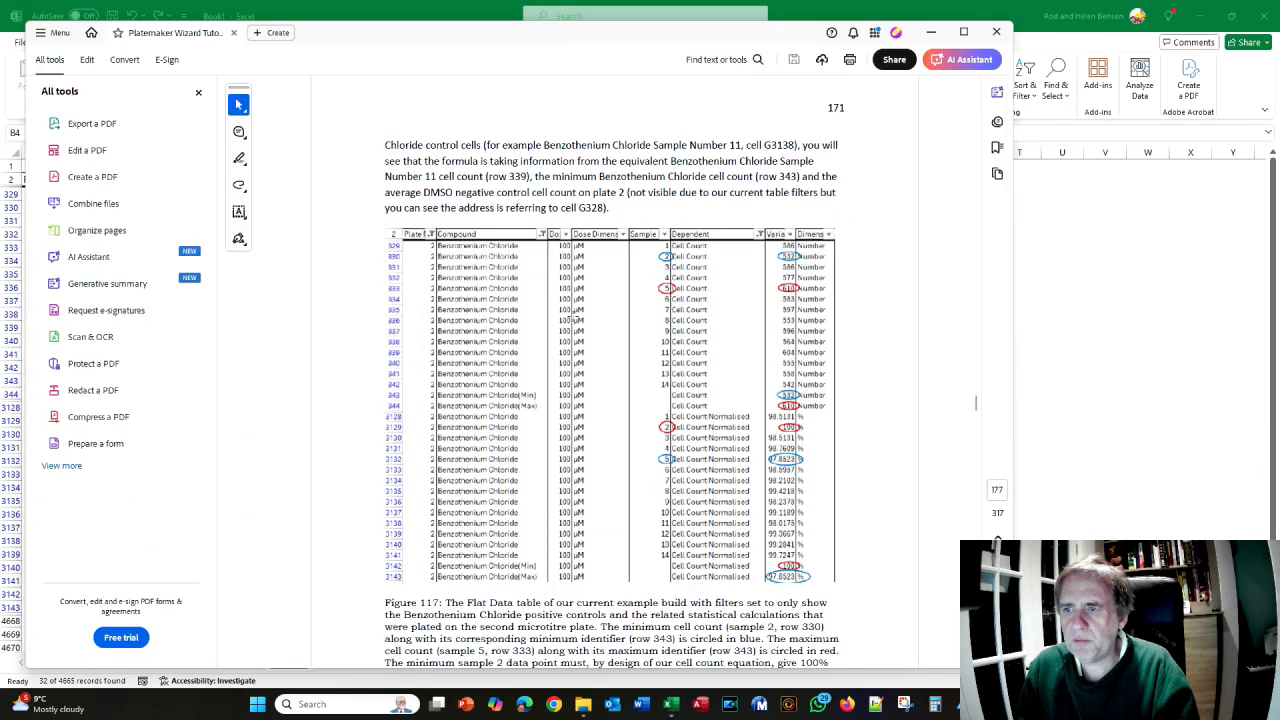
{"action": "key", "text": "alt+Tab"}
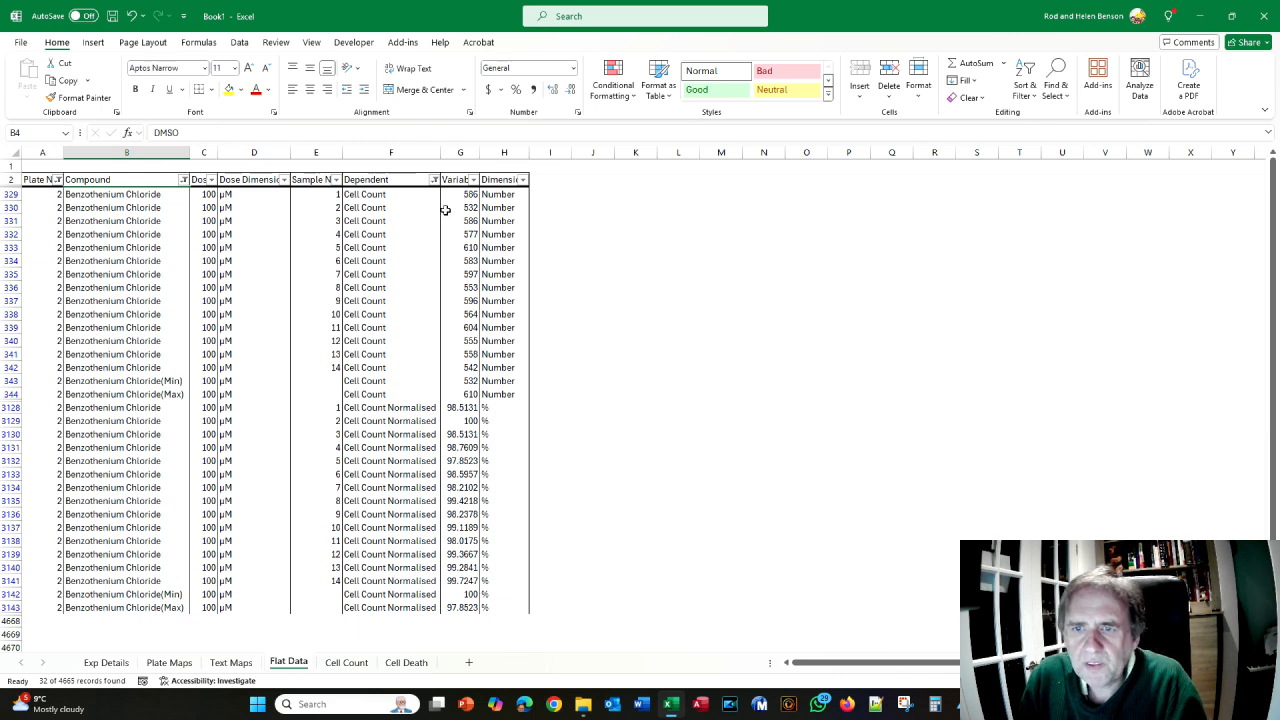
{"action": "left_click", "coordinate": [462, 207]}
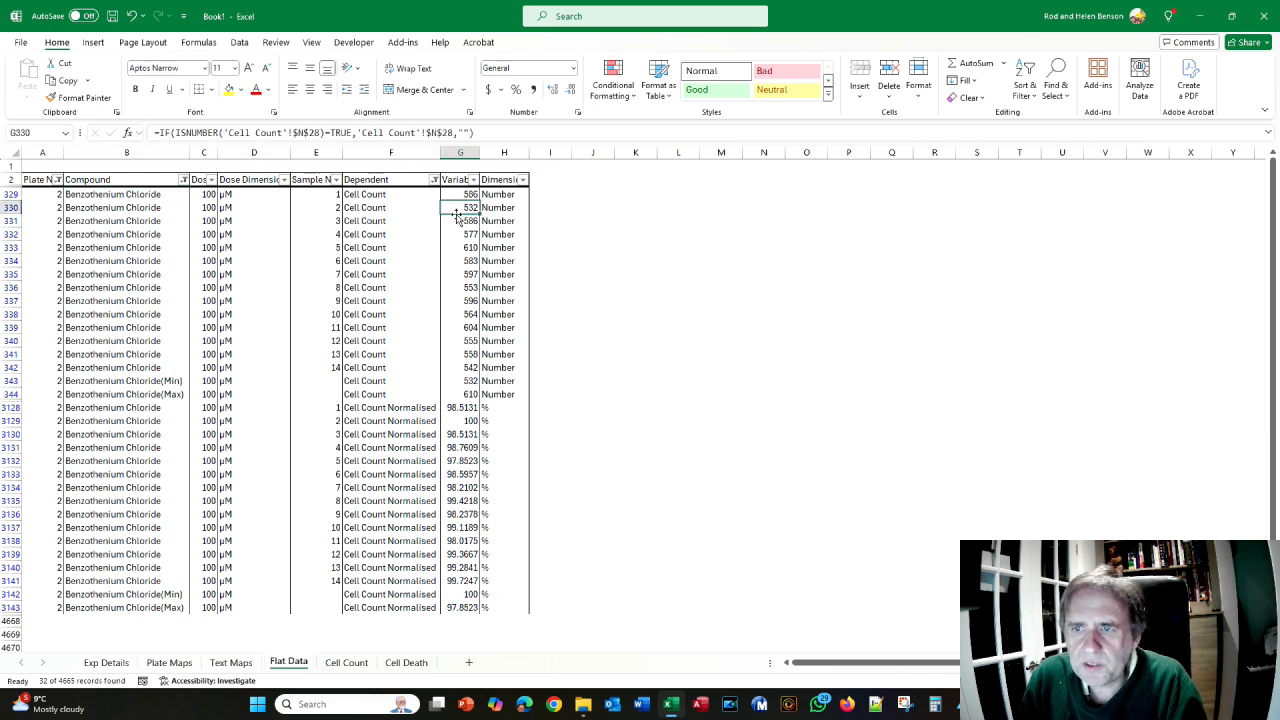
{"action": "key", "text": "alt+Tab"}
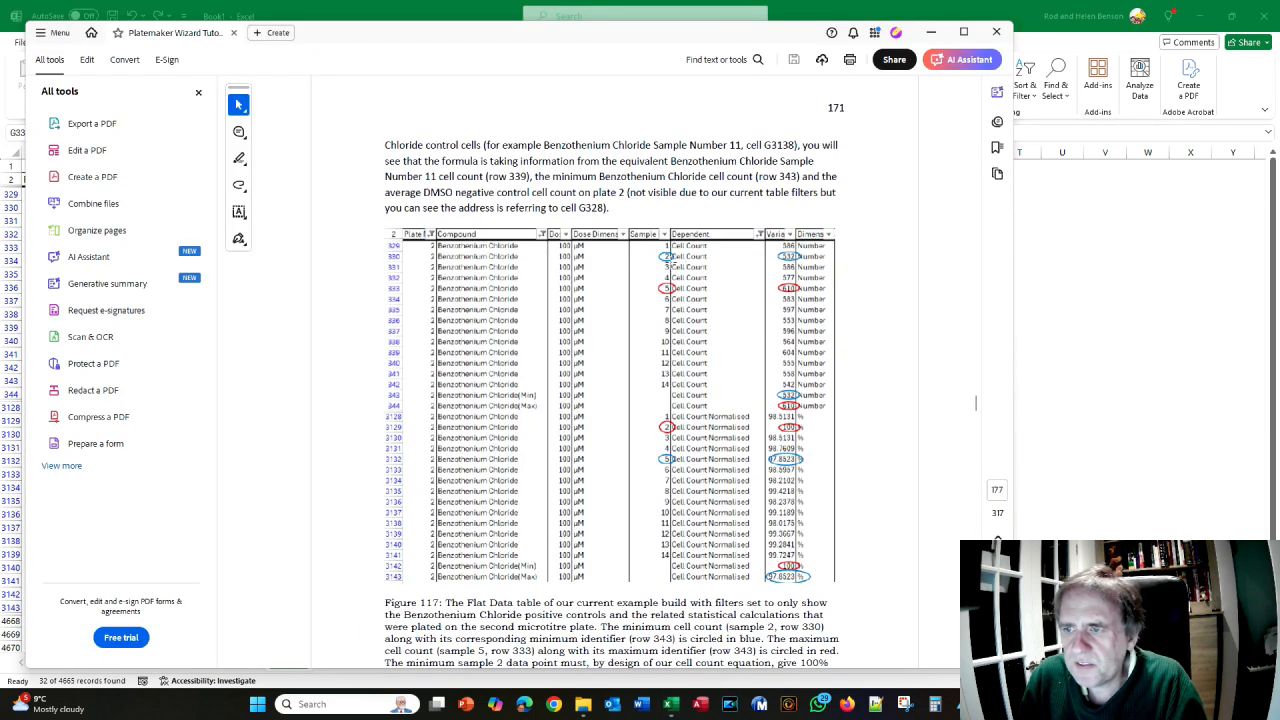
{"action": "key", "text": "alt+Tab"}
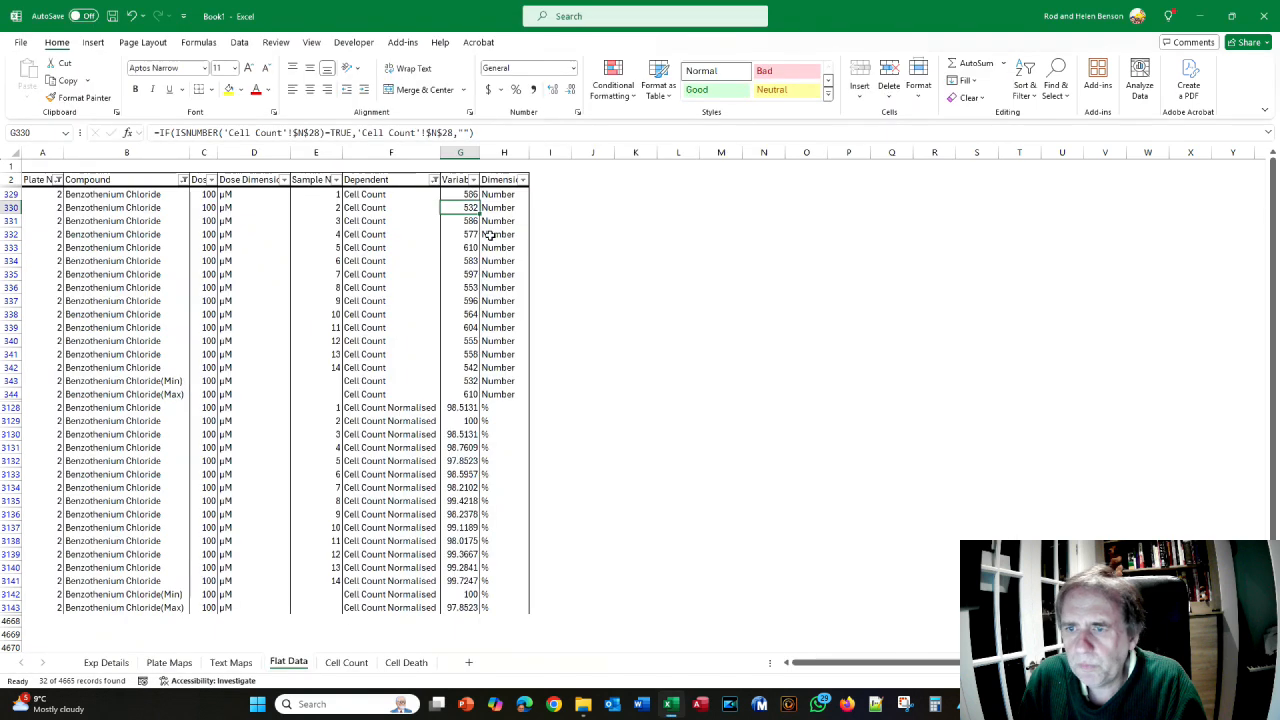
{"action": "key", "text": "alt+Tab"}
{"action": "key", "text": "alt+Tab"}
{"action": "left_click", "coordinate": [471, 247]}
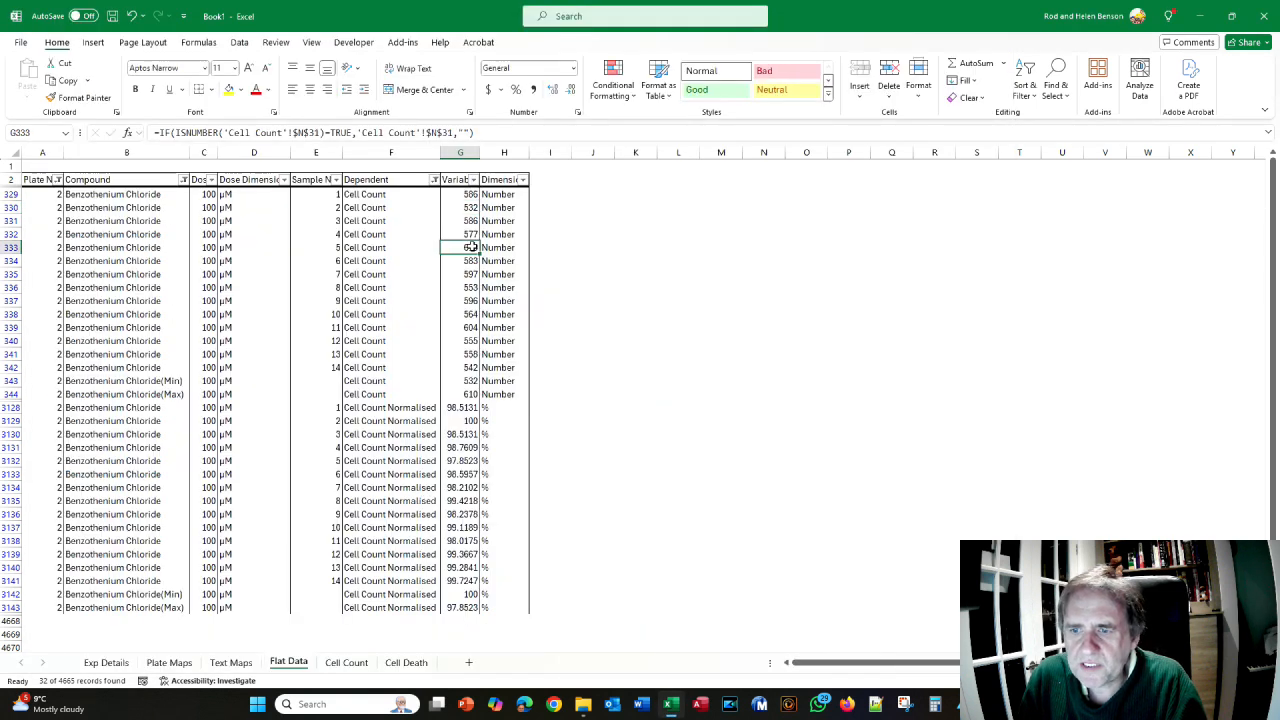
{"action": "left_click", "coordinate": [100, 381]}
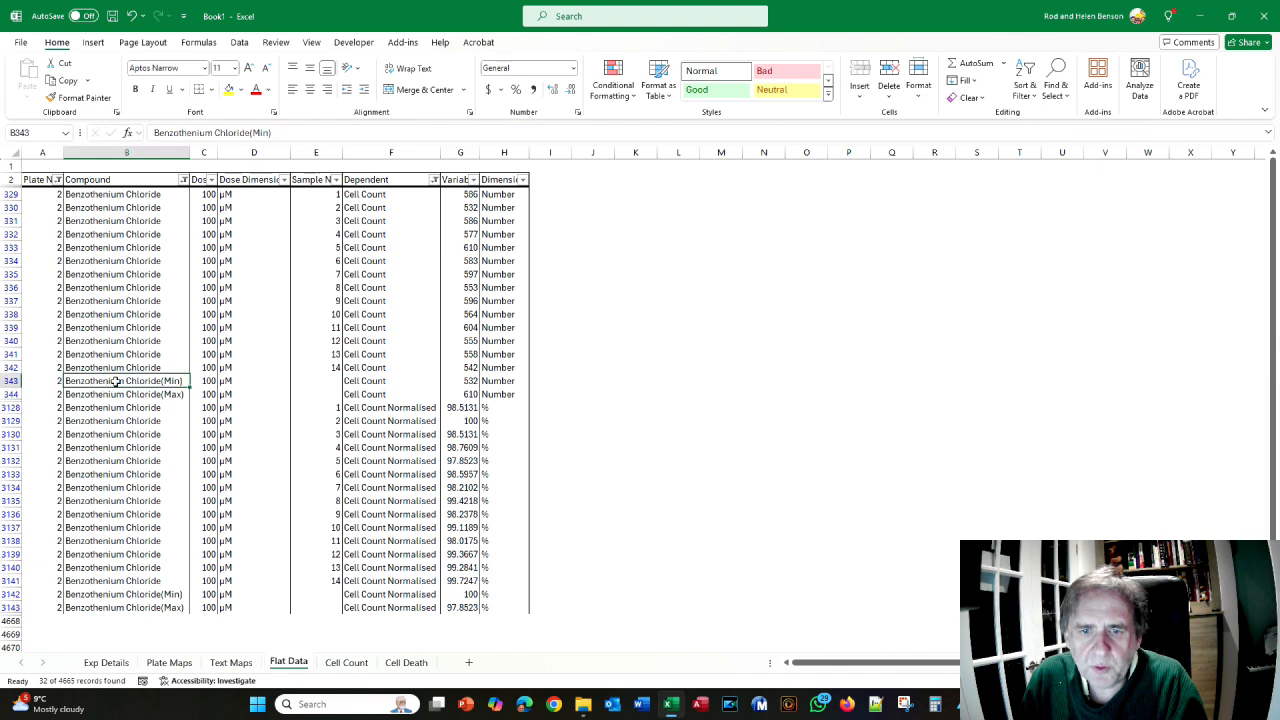
{"action": "left_click", "coordinate": [463, 384]}
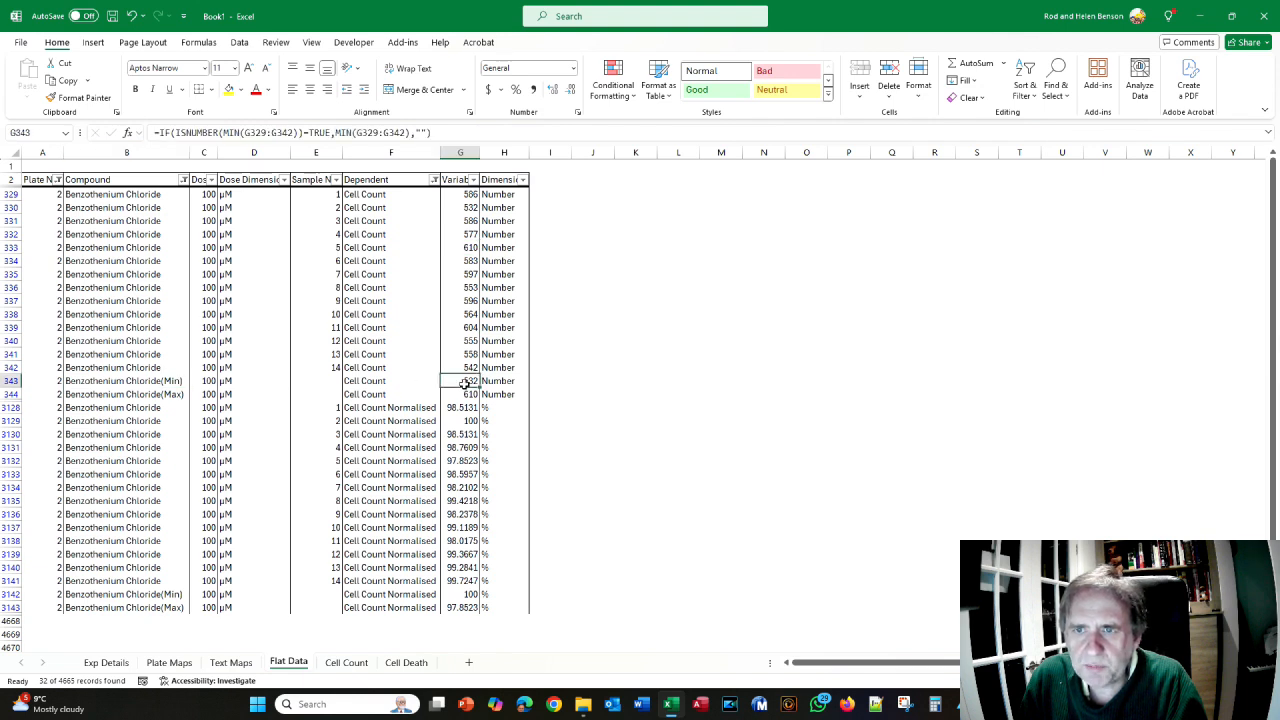
{"action": "double_click", "coordinate": [463, 384]}
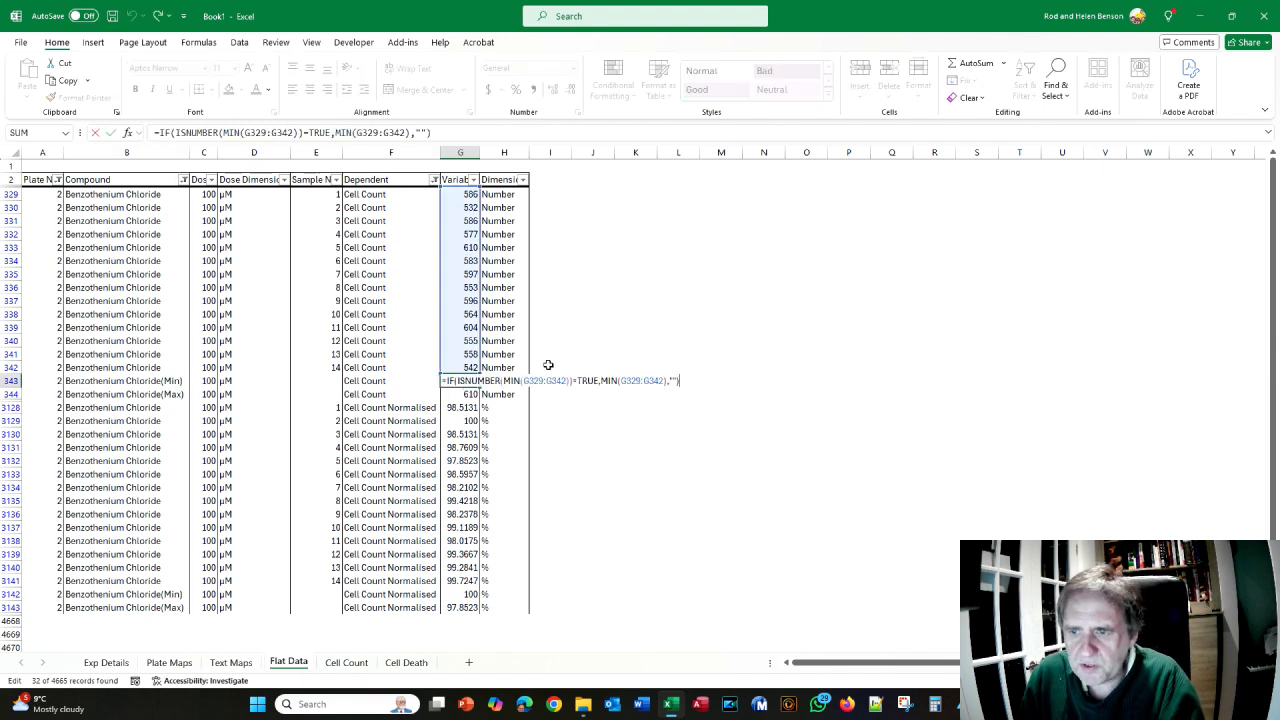
{"action": "key", "text": "Escape"}
{"action": "left_click", "coordinate": [447, 390]}
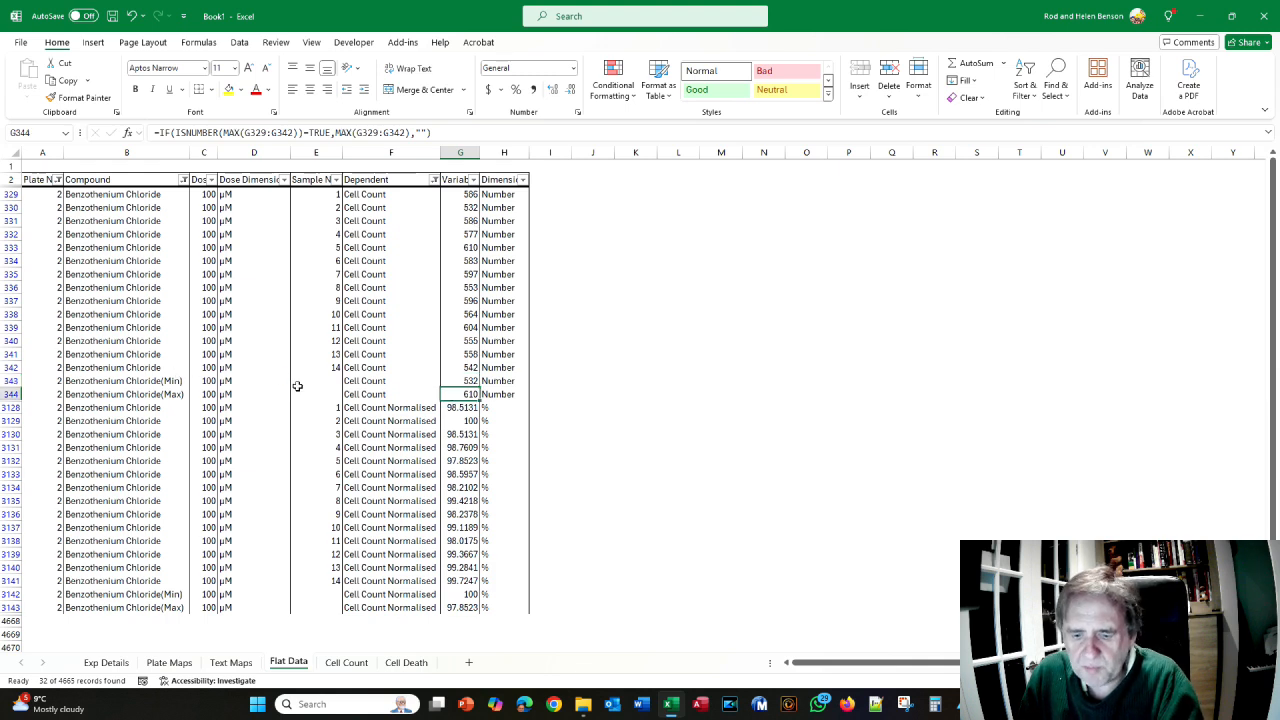
{"action": "key", "text": "F2"}
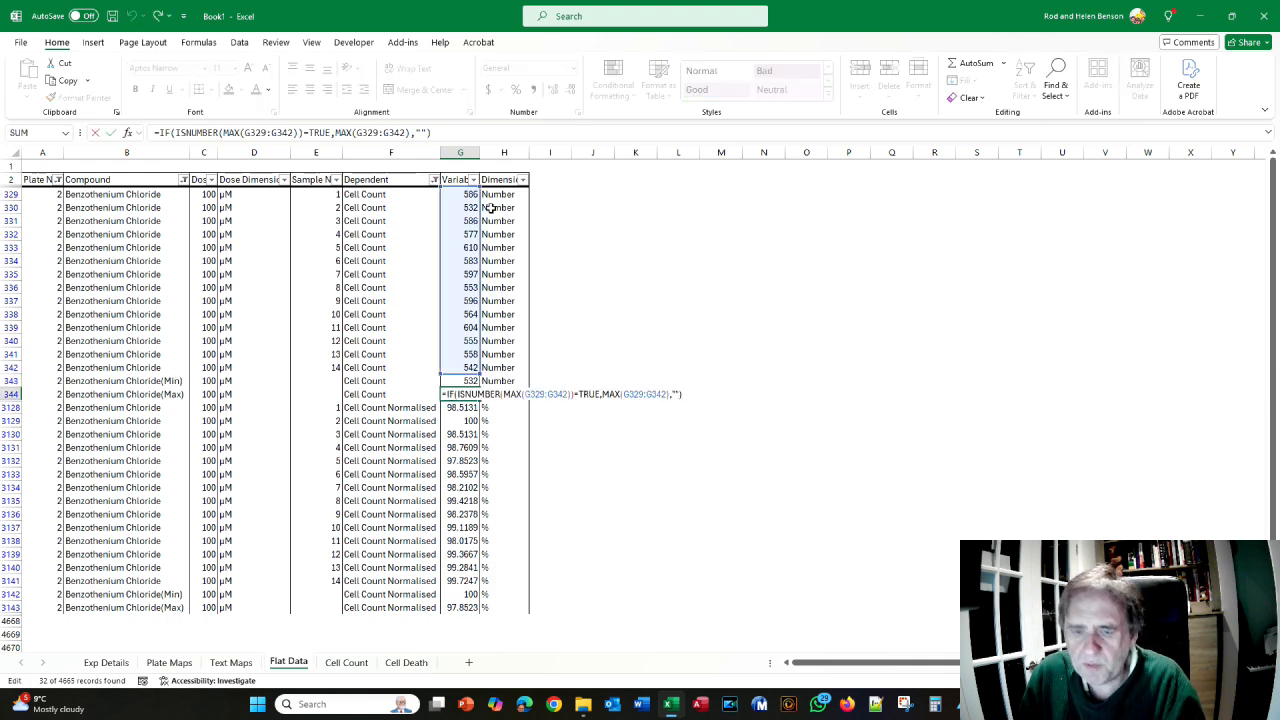
{"action": "key", "text": "Escape"}
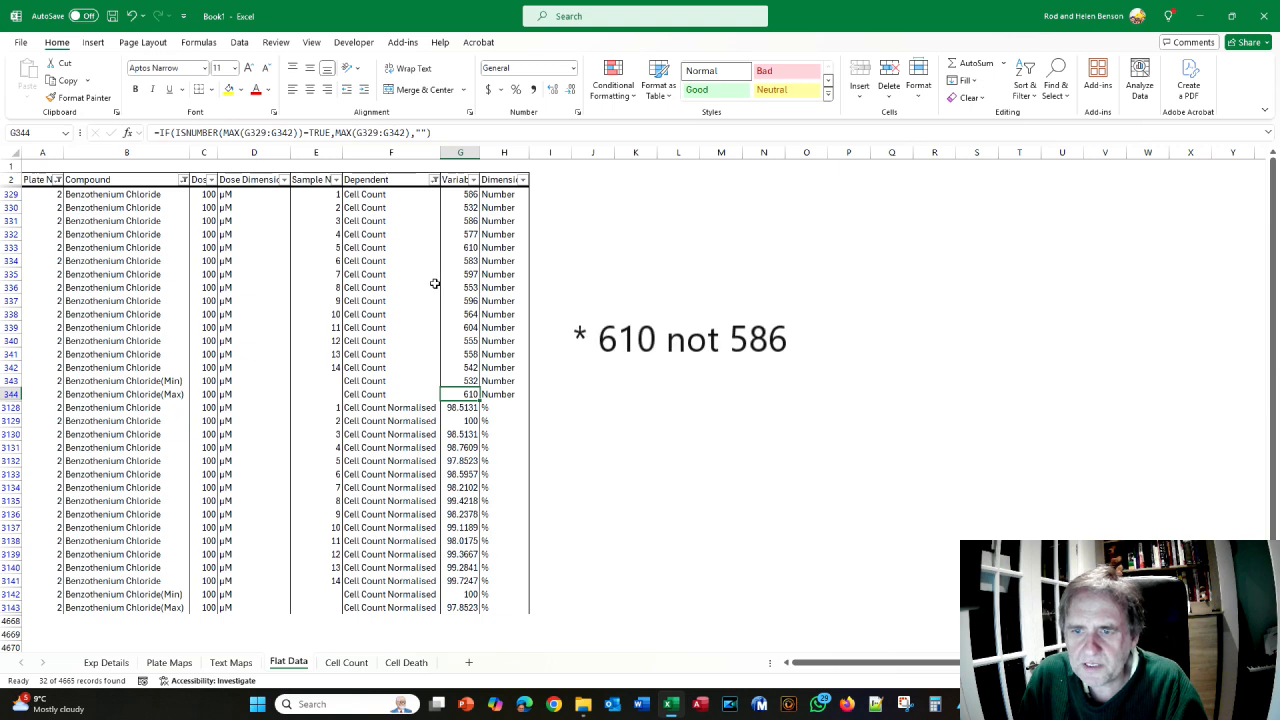
{"action": "key", "text": "alt+Tab"}
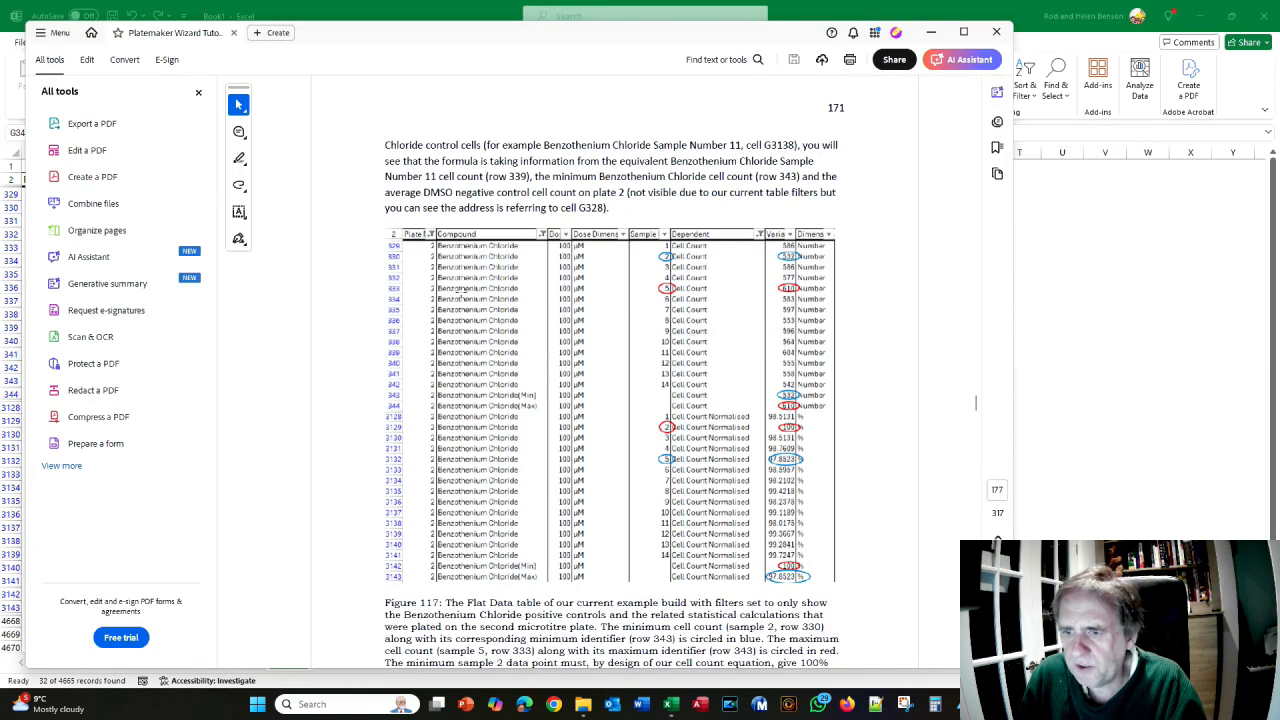
{"action": "key", "text": "alt+Tab"}
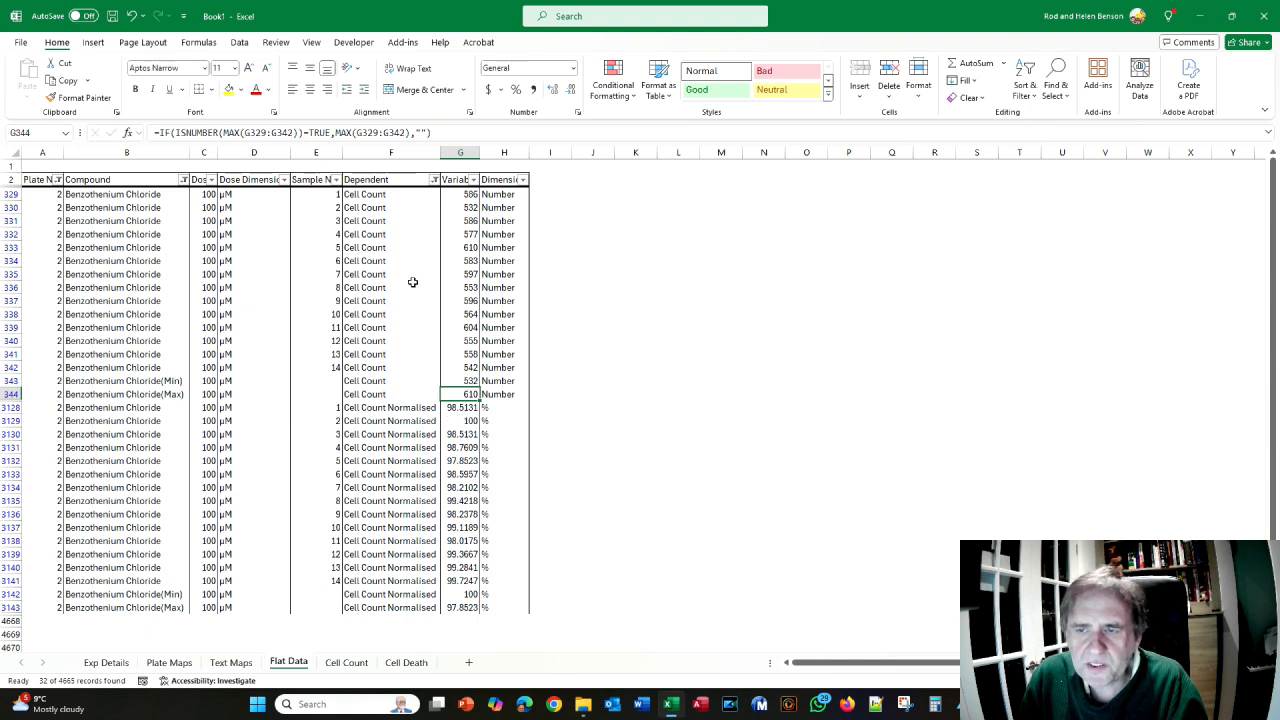
{"action": "left_click", "coordinate": [460, 206]}
{"action": "left_click", "coordinate": [450, 425]}
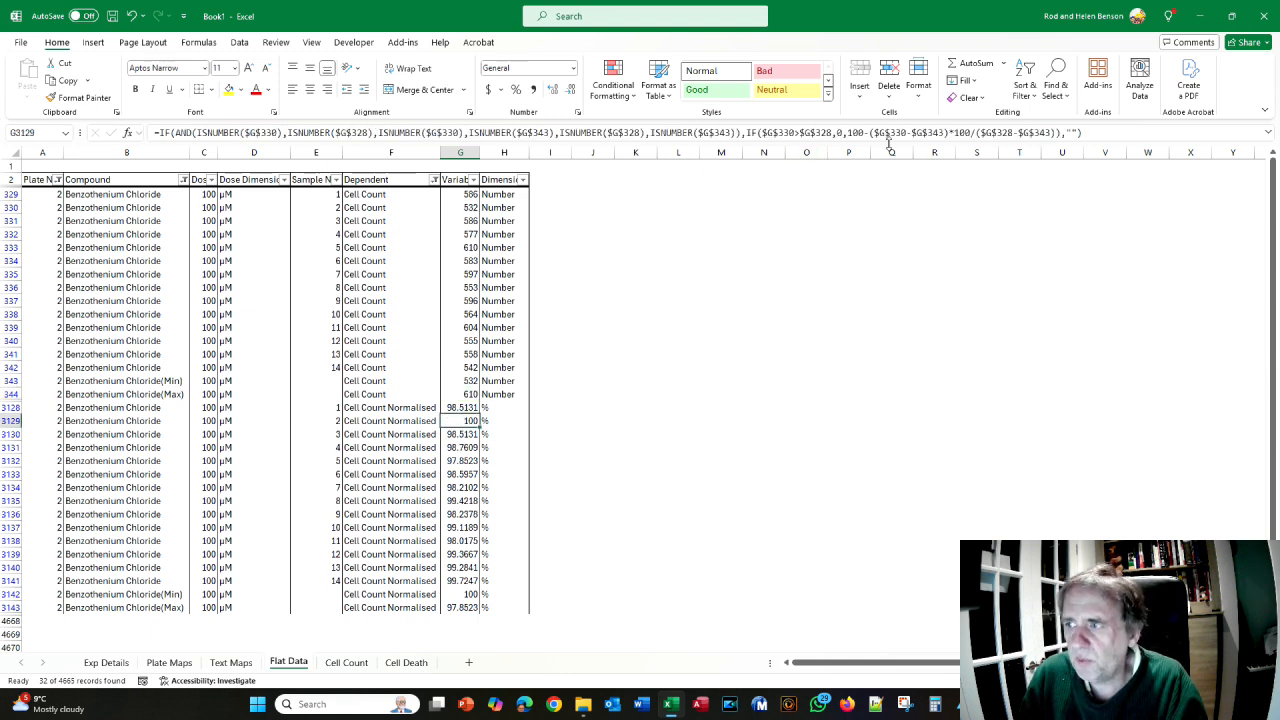
- Inspect G3129's formula references, then add DMSO(Average) to the Compound filter
{"action": "key", "text": "F2"}
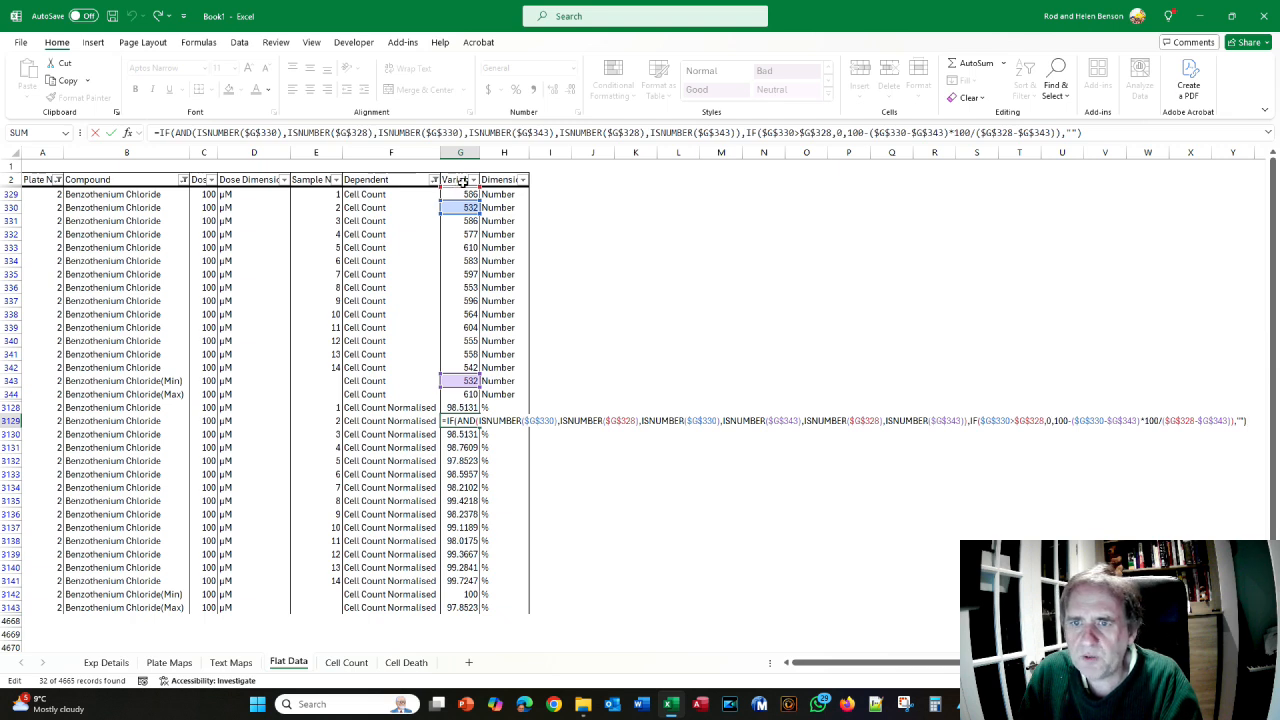
{"action": "key", "text": "ctrl+Return"}
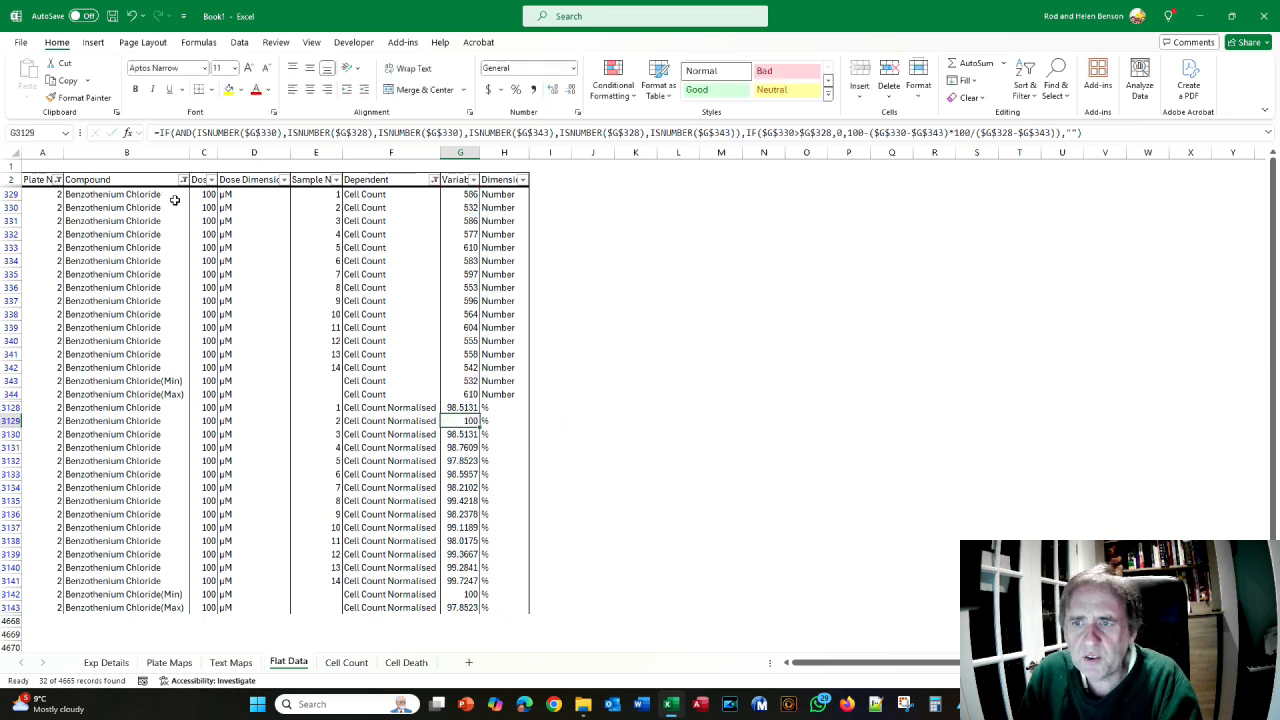
{"action": "left_click", "coordinate": [183, 180]}
{"action": "scroll", "coordinate": [90, 393], "scroll_direction": "down", "scroll_amount": 6}
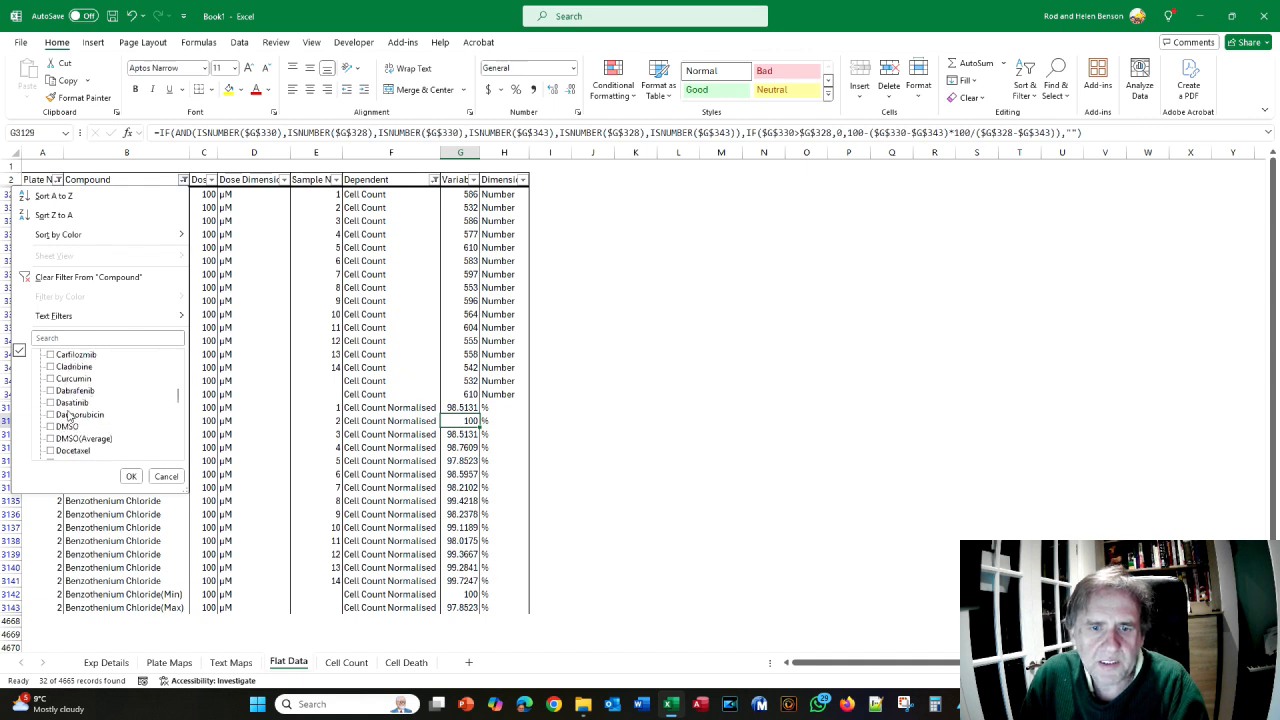
{"action": "left_click", "coordinate": [51, 439]}
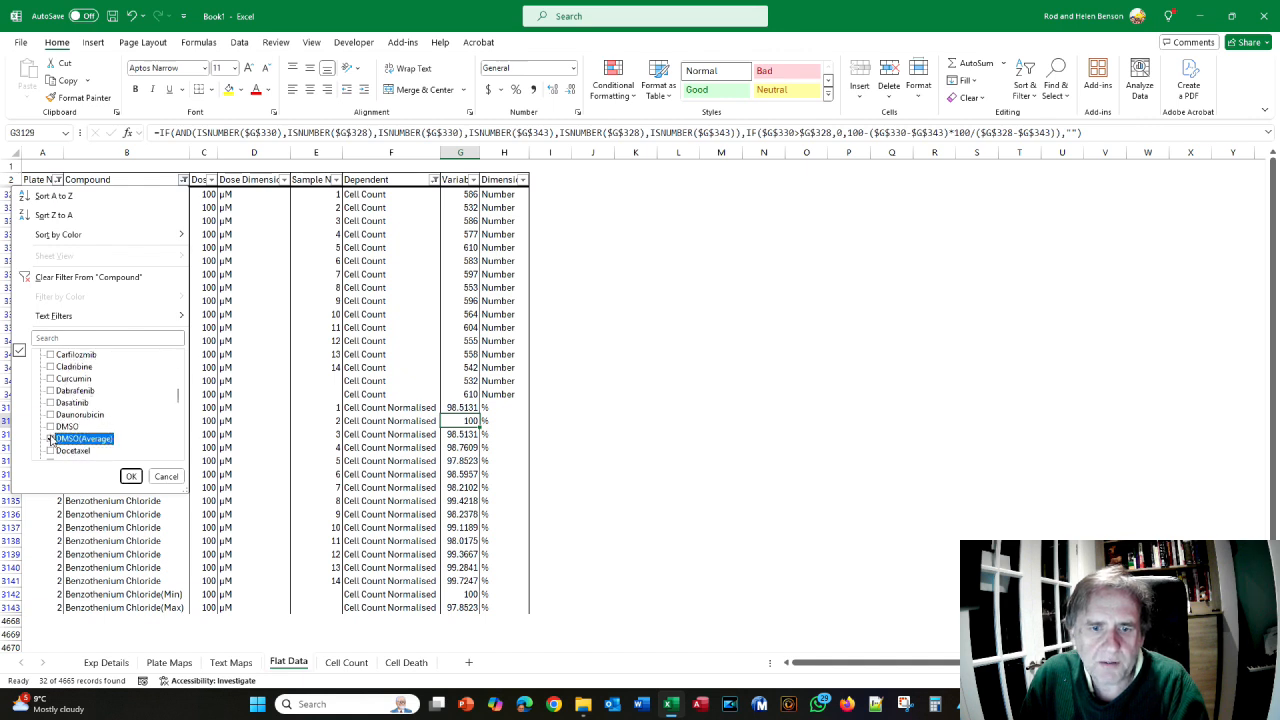
{"action": "left_click", "coordinate": [130, 476]}
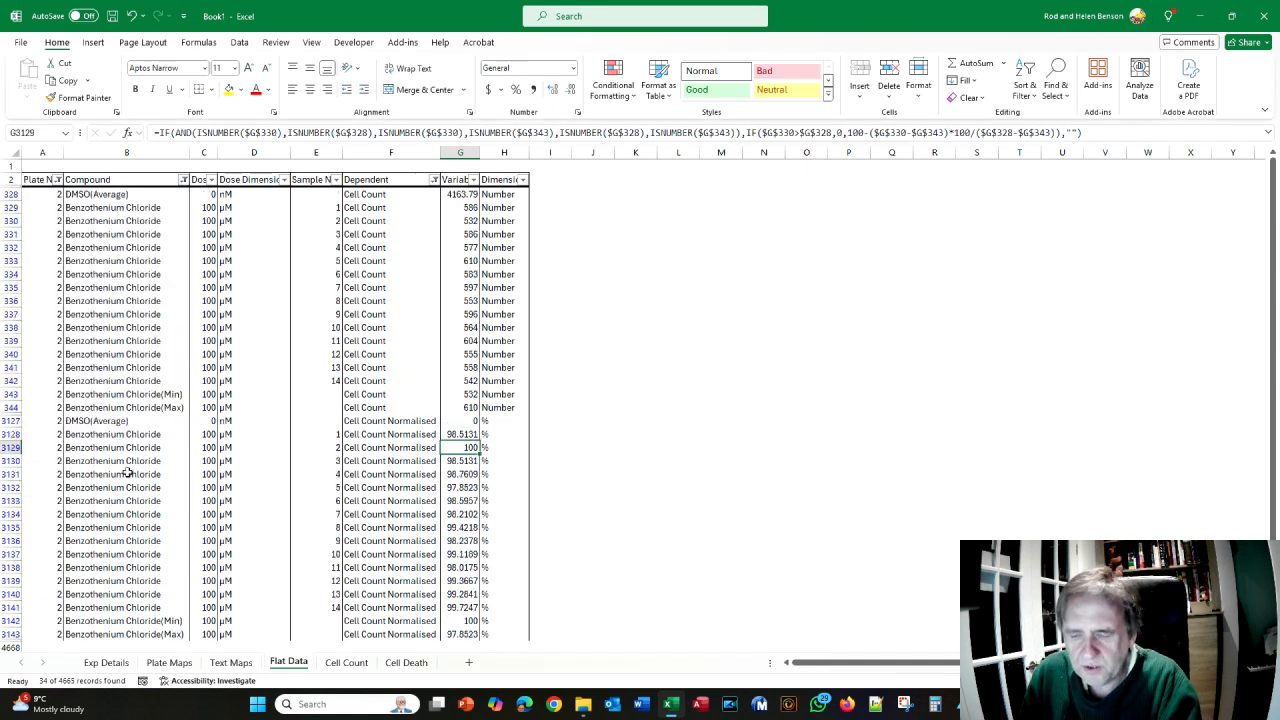
- Recheck G3129's formula references, now including the DMSO(Average) rows
{"action": "key", "text": "F2"}
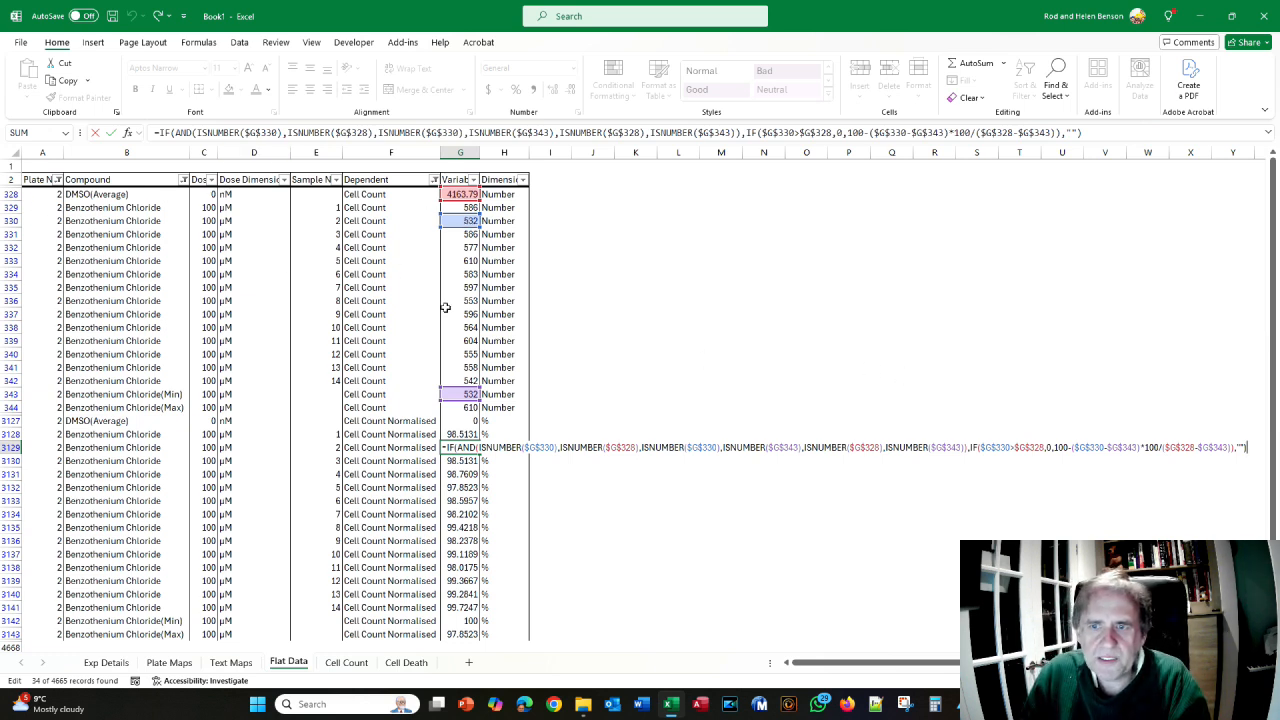
{"action": "scroll", "coordinate": [450, 321], "scroll_direction": "down", "scroll_amount": 1}
{"action": "scroll", "coordinate": [463, 373], "scroll_direction": "up", "scroll_amount": 1}
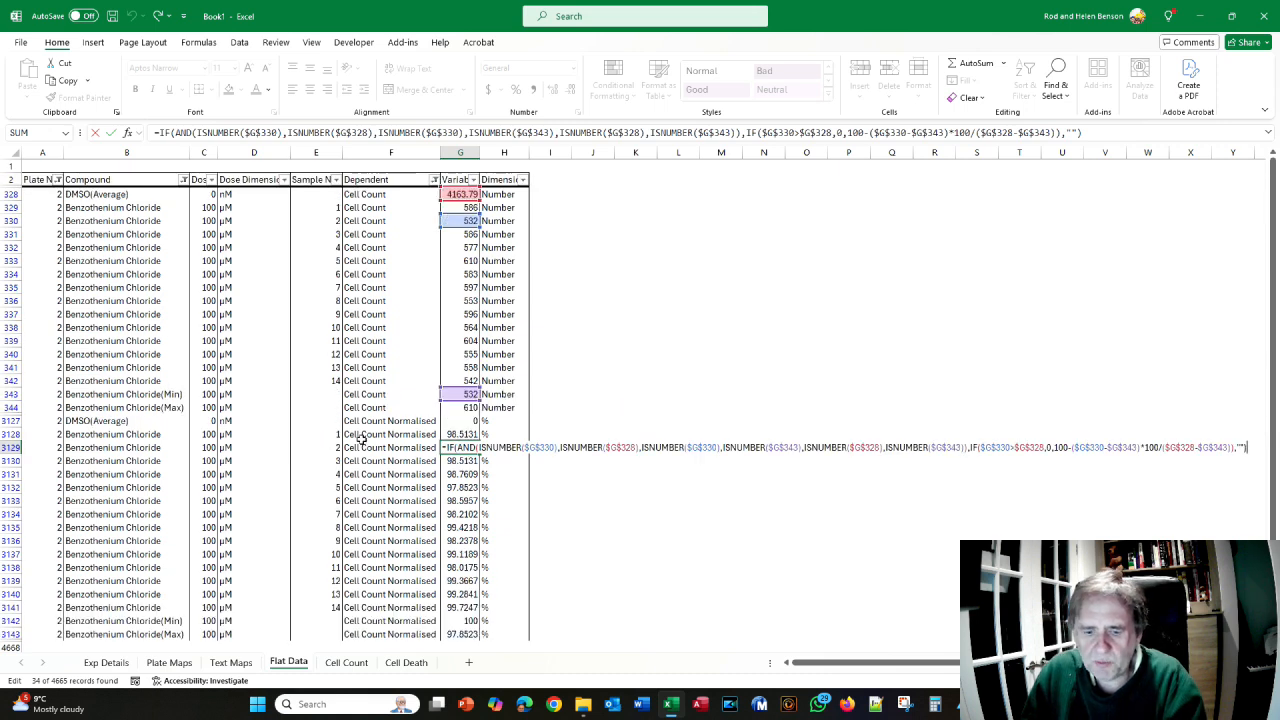
{"action": "key", "text": "ctrl+Return"}
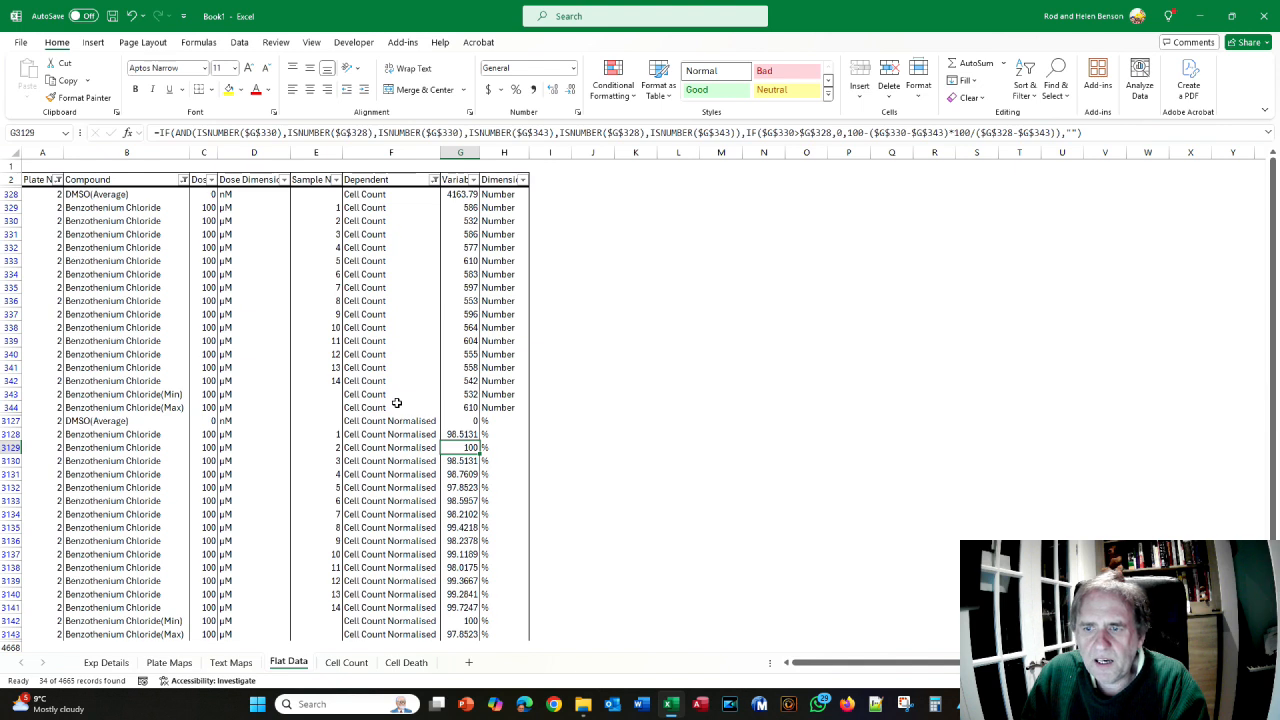
- Inspect the formulas in G344 (maximum cell count) and G3132 (sample 5's normalised value), then return to the manual
{"action": "left_click", "coordinate": [474, 405]}
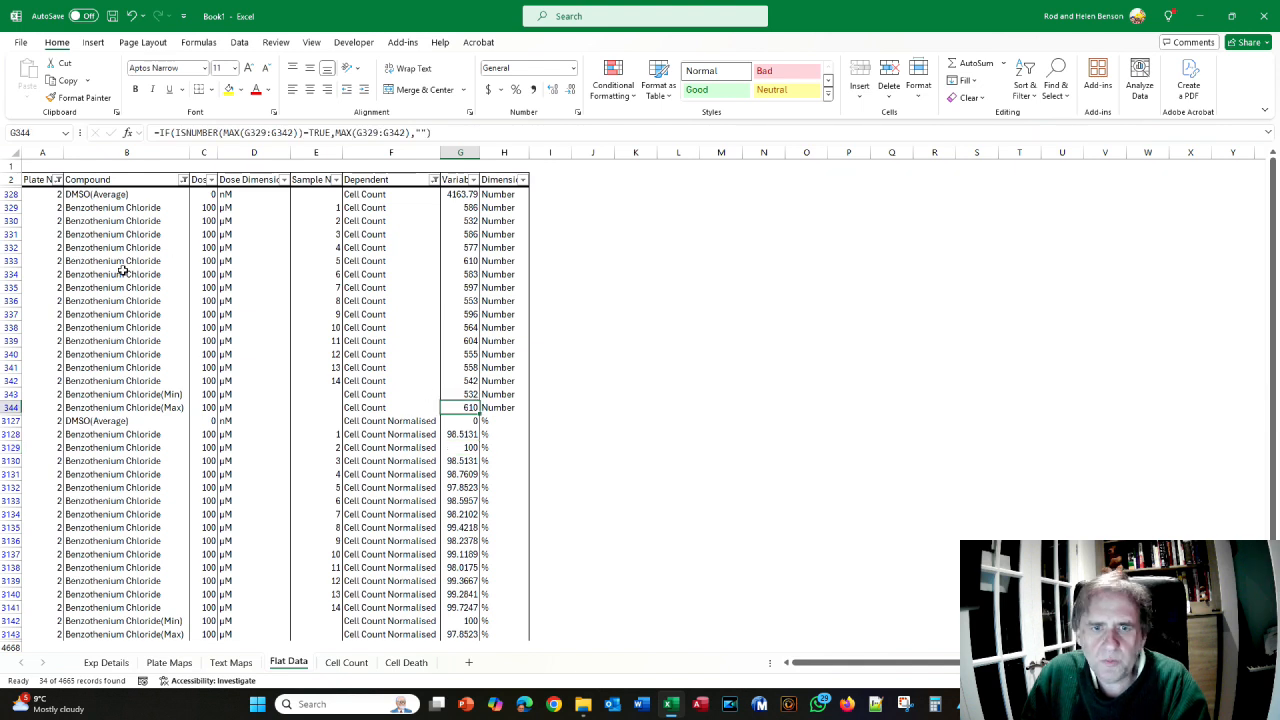
{"action": "scroll", "coordinate": [333, 317], "scroll_direction": "down", "scroll_amount": 1}
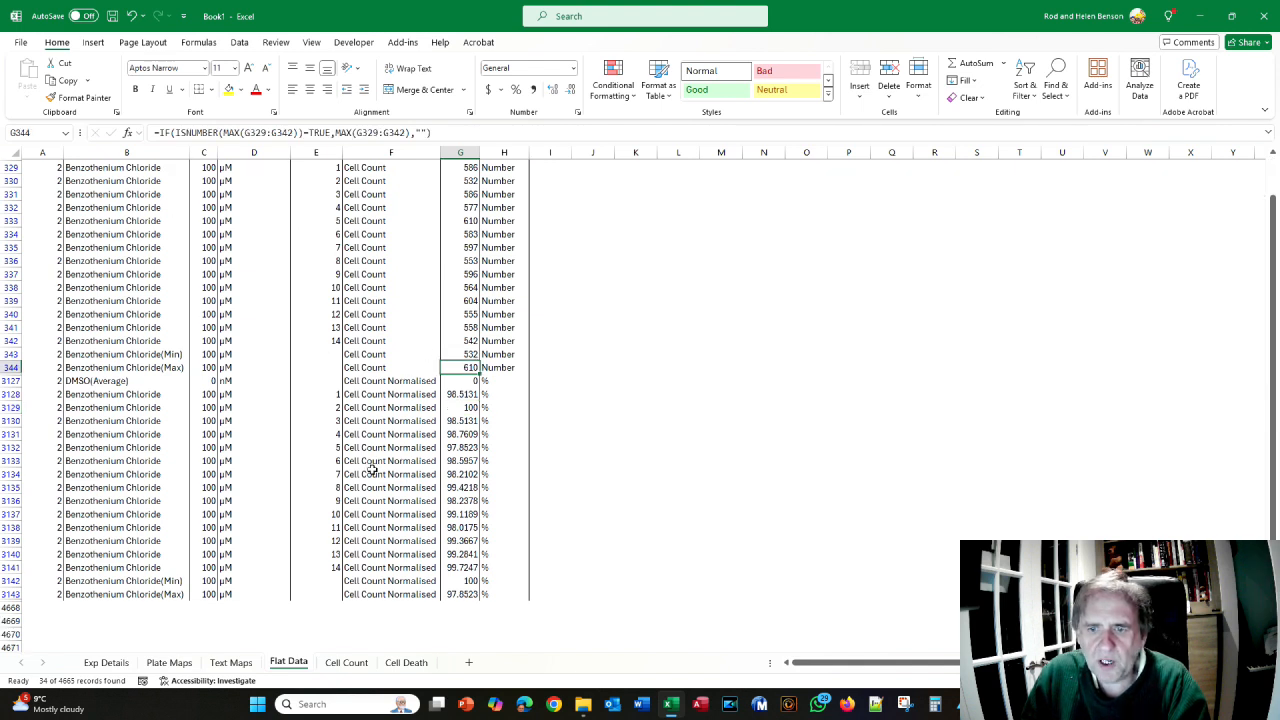
{"action": "left_click", "coordinate": [450, 447]}
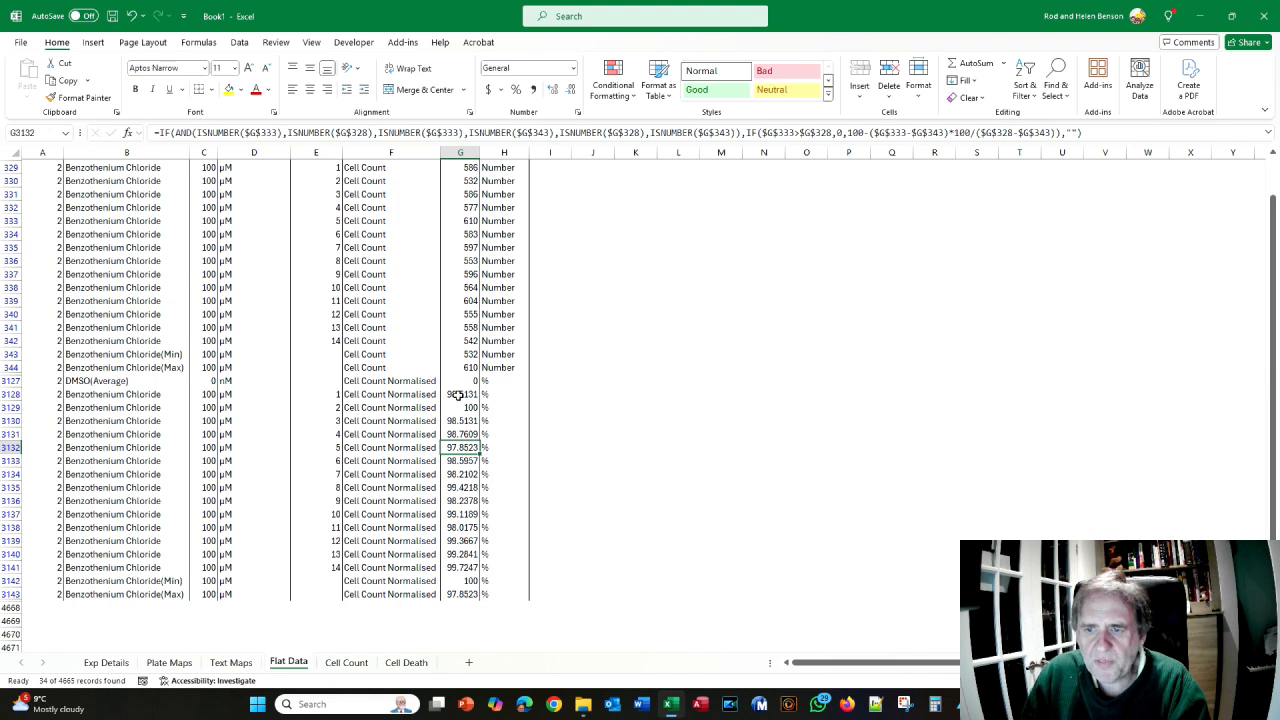
{"action": "scroll", "coordinate": [460, 434], "scroll_direction": "up", "scroll_amount": 1}
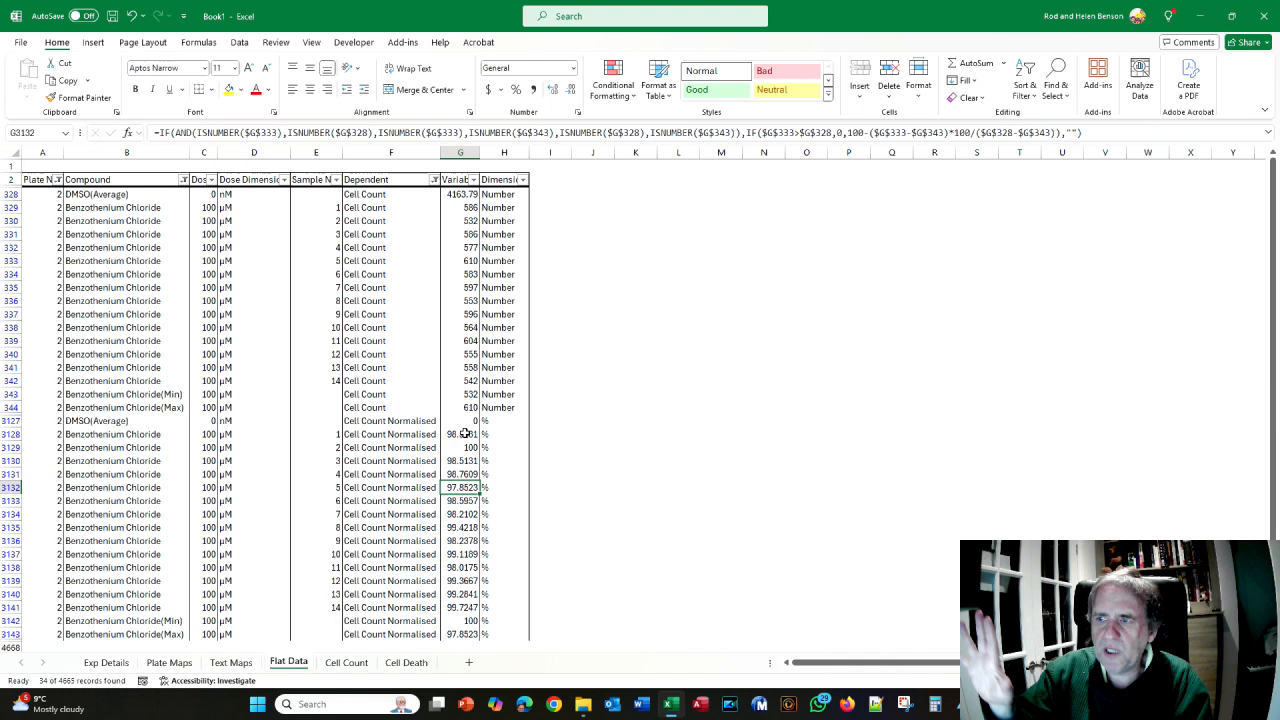
{"action": "scroll", "coordinate": [463, 432], "scroll_direction": "down", "scroll_amount": 3}
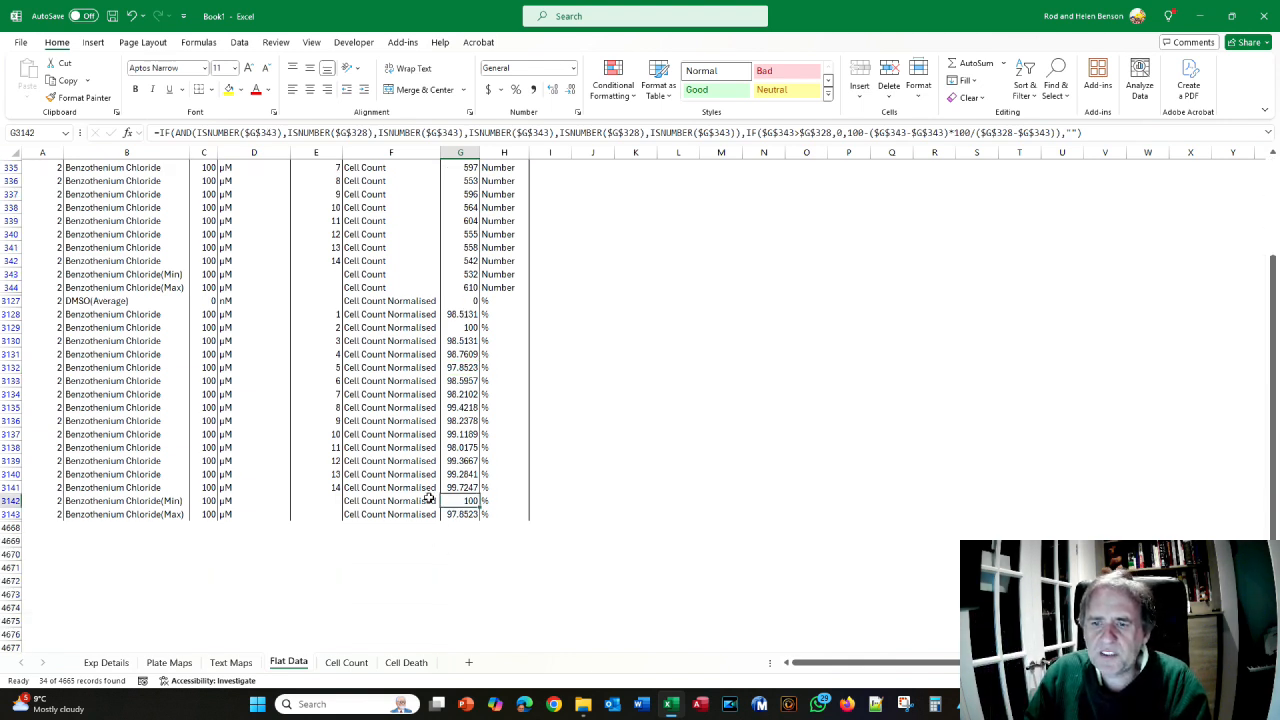
{"action": "scroll", "coordinate": [440, 462], "scroll_direction": "up", "scroll_amount": 2}
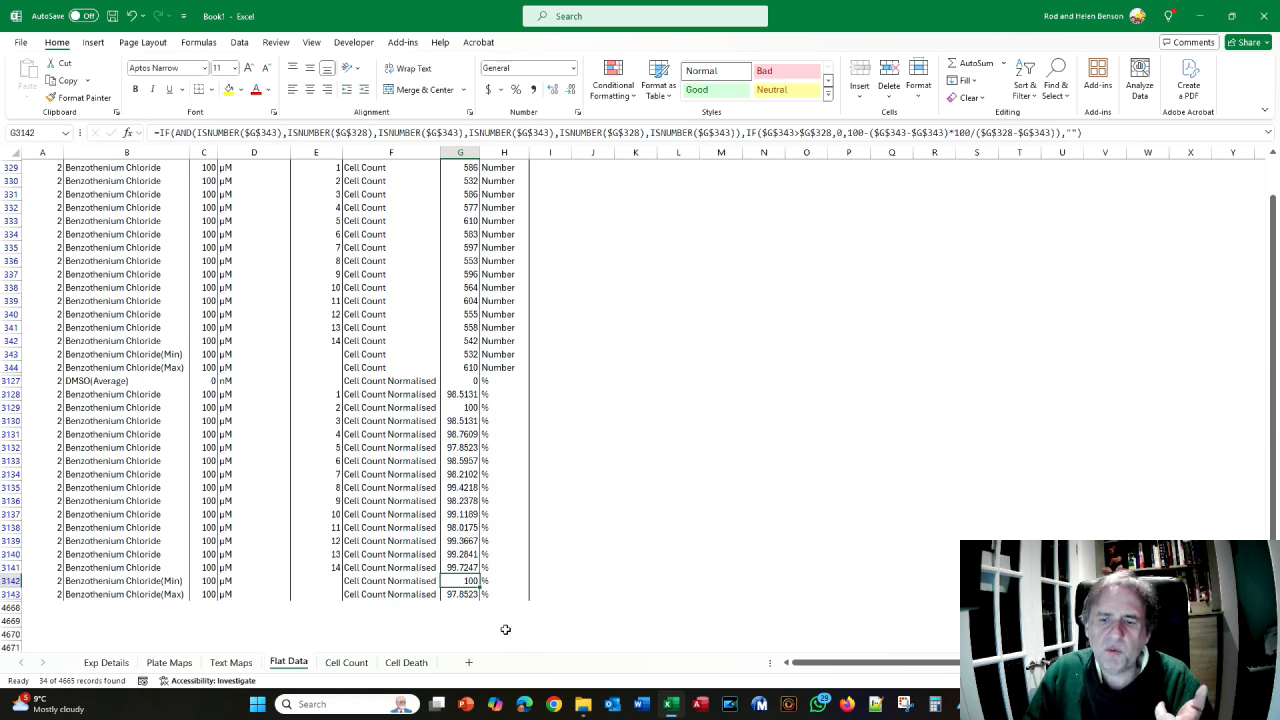
{"action": "scroll", "coordinate": [464, 340], "scroll_direction": "up", "scroll_amount": 1}
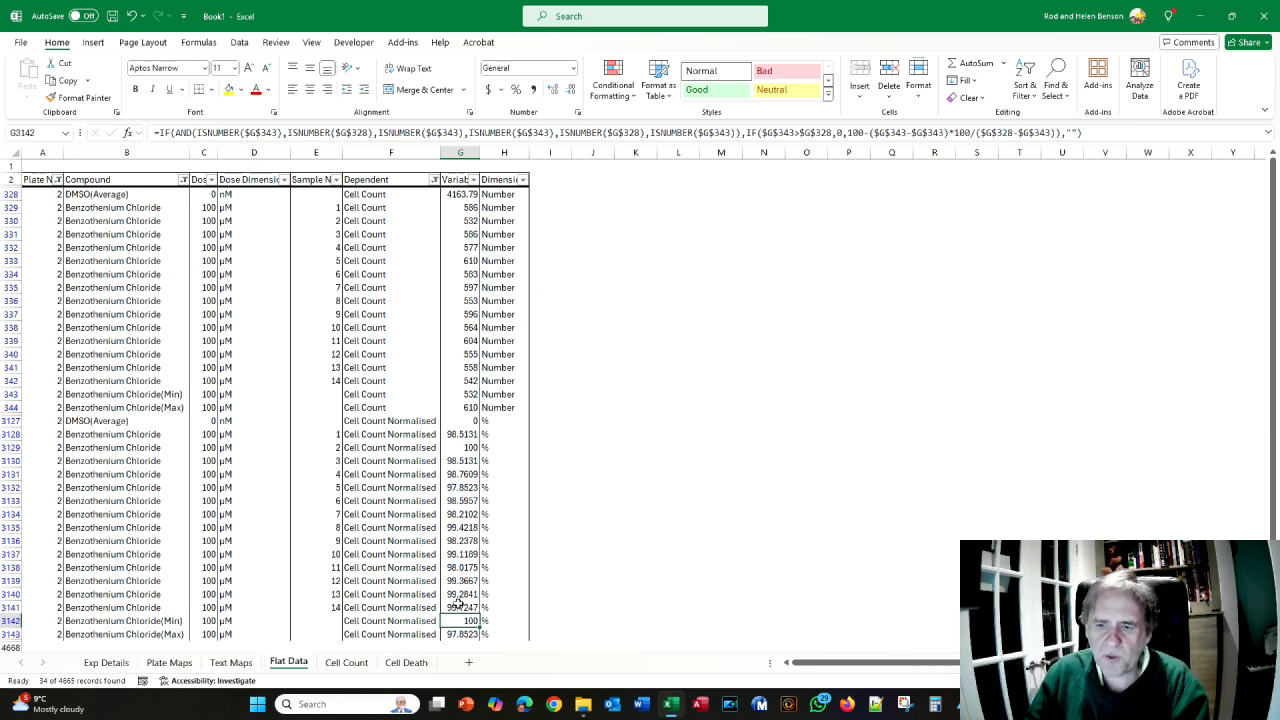
{"action": "scroll", "coordinate": [452, 602], "scroll_direction": "down", "scroll_amount": 1}
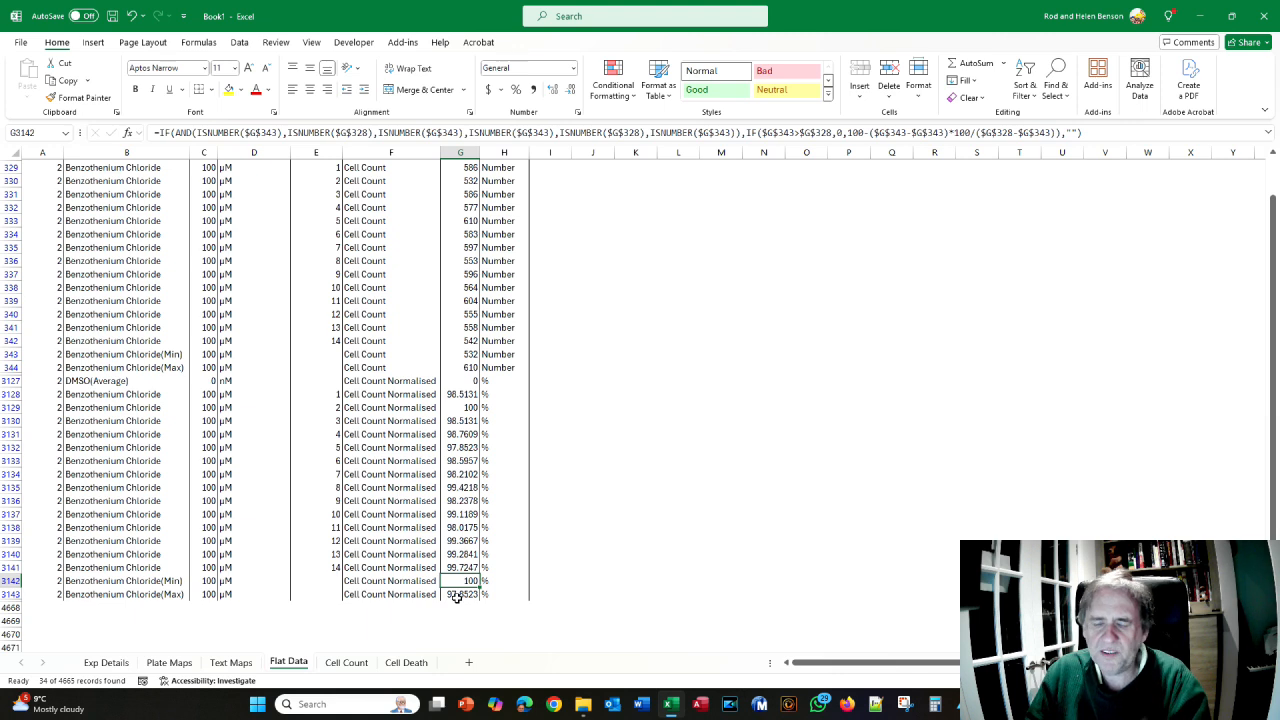
{"action": "key", "text": "alt+Tab"}
- Scroll the manual to page 172's Figure 118 filter settings for the second filter set
{"action": "scroll", "coordinate": [634, 396], "scroll_direction": "down", "scroll_amount": 3}
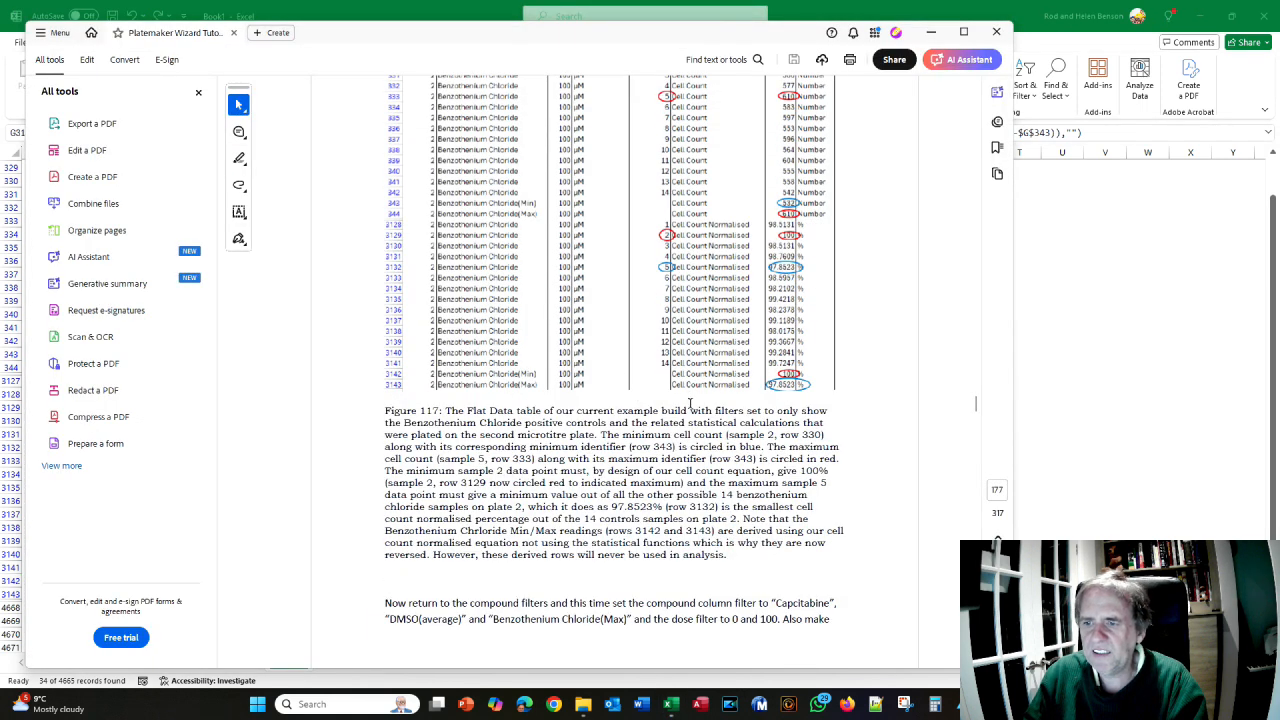
{"action": "scroll", "coordinate": [534, 358], "scroll_direction": "down", "scroll_amount": 3}
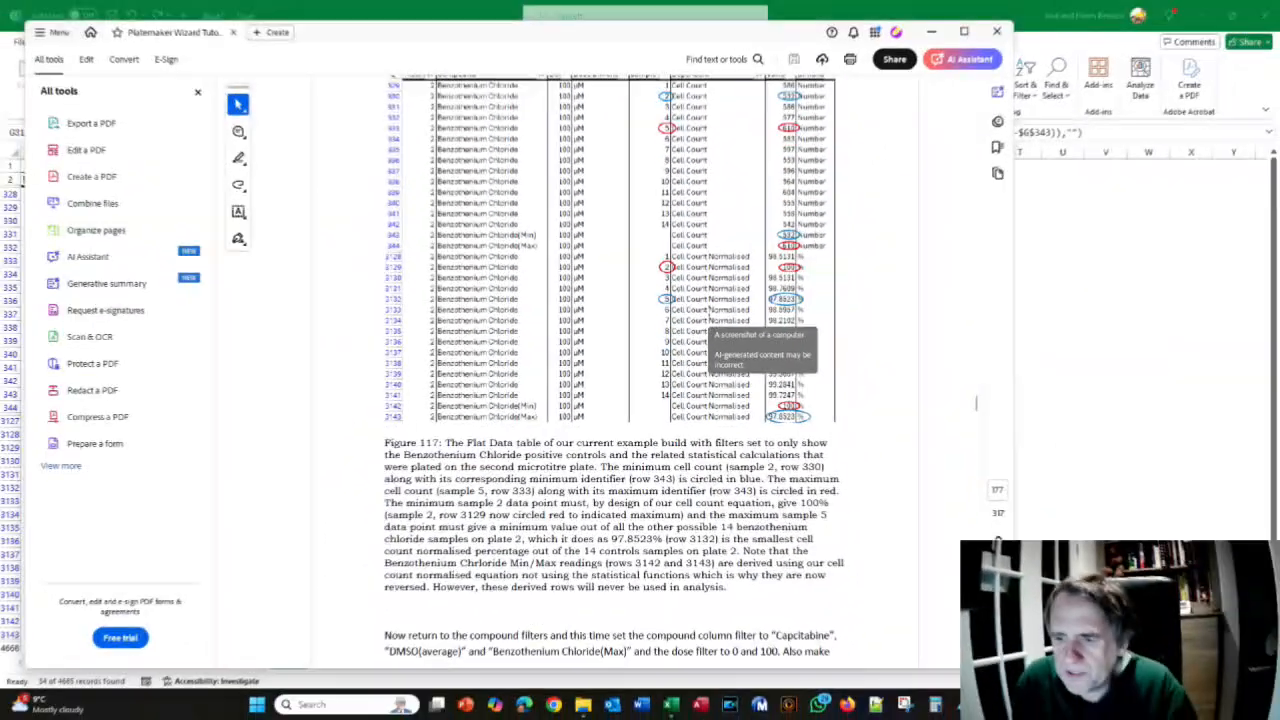
{"action": "scroll", "coordinate": [697, 307], "scroll_direction": "down", "scroll_amount": 5}
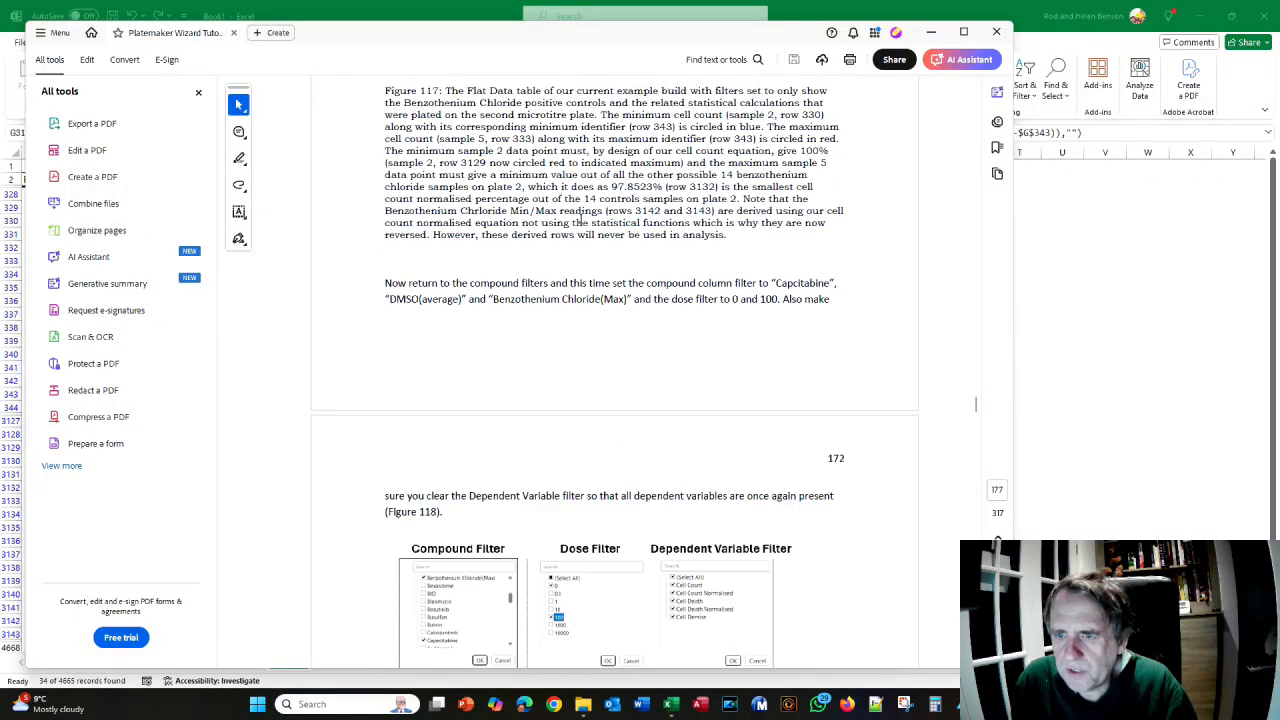
{"action": "scroll", "coordinate": [580, 218], "scroll_direction": "down", "scroll_amount": 9}
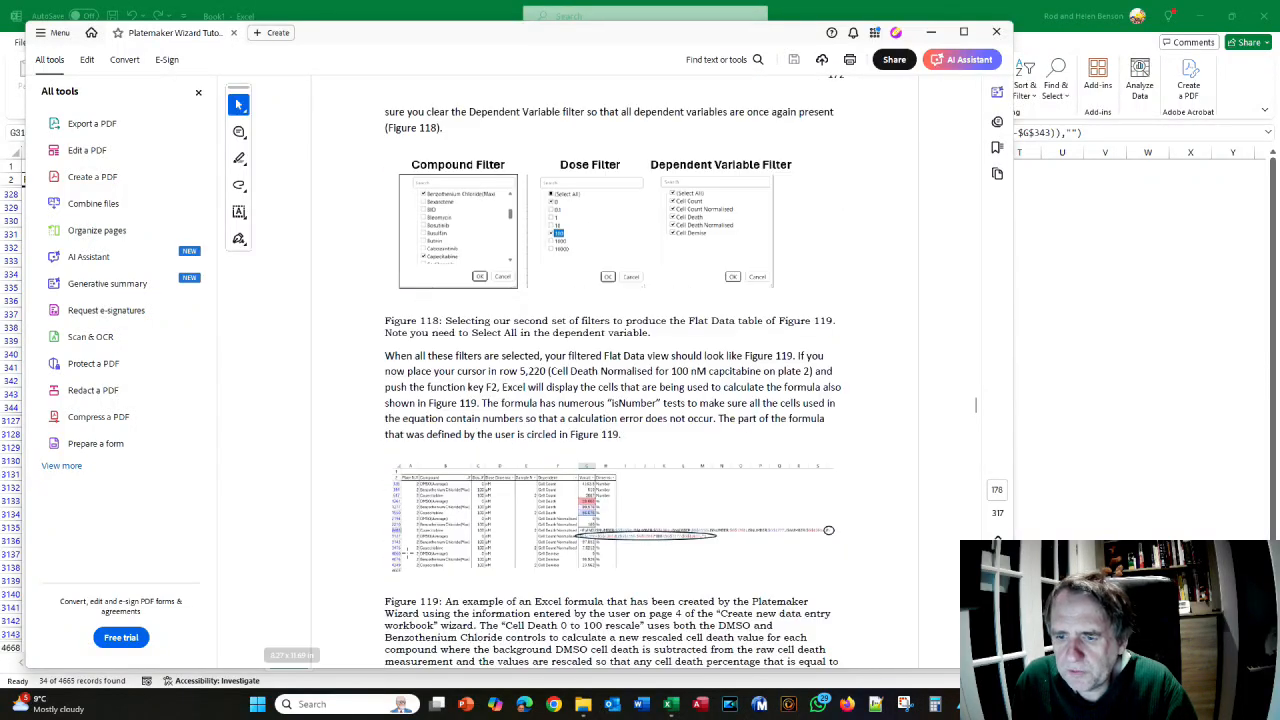
{"action": "scroll", "coordinate": [610, 400], "scroll_direction": "up", "scroll_amount": 8}
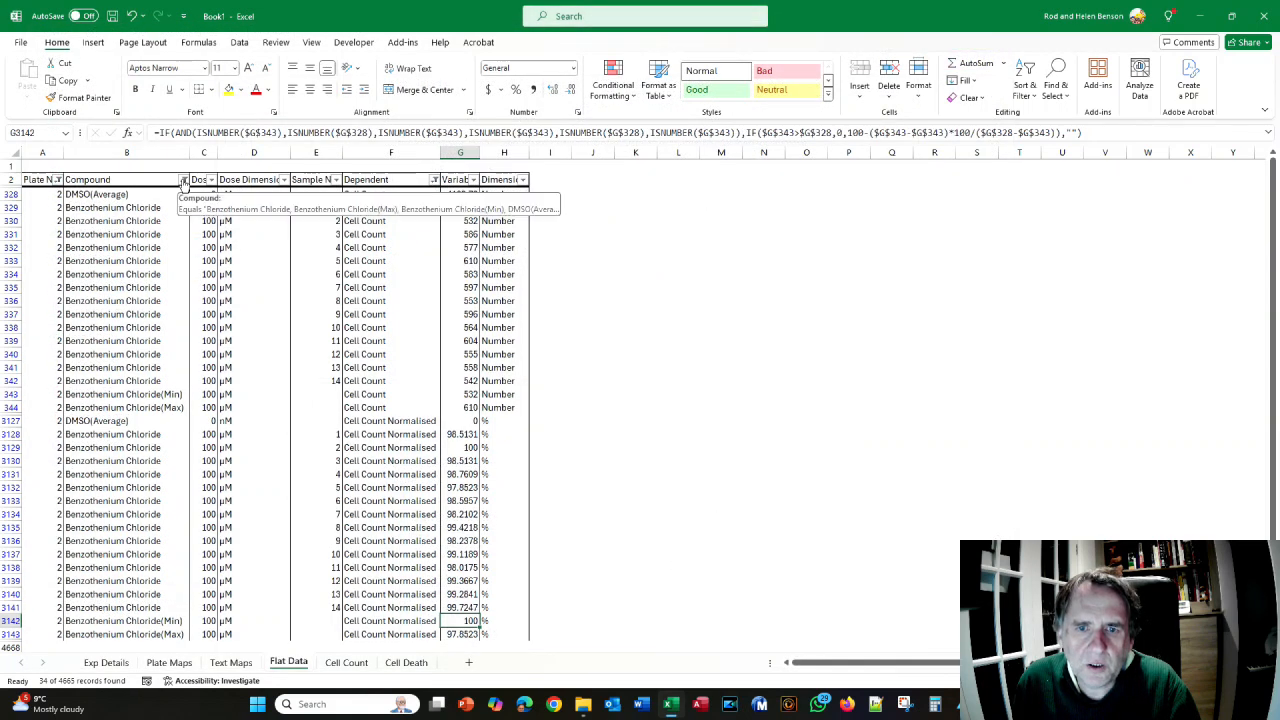
- Filter Compound to only DMSO(Average), Benzethonium Chloride(Max) and Capecitabine
{"action": "left_click", "coordinate": [184, 180]}
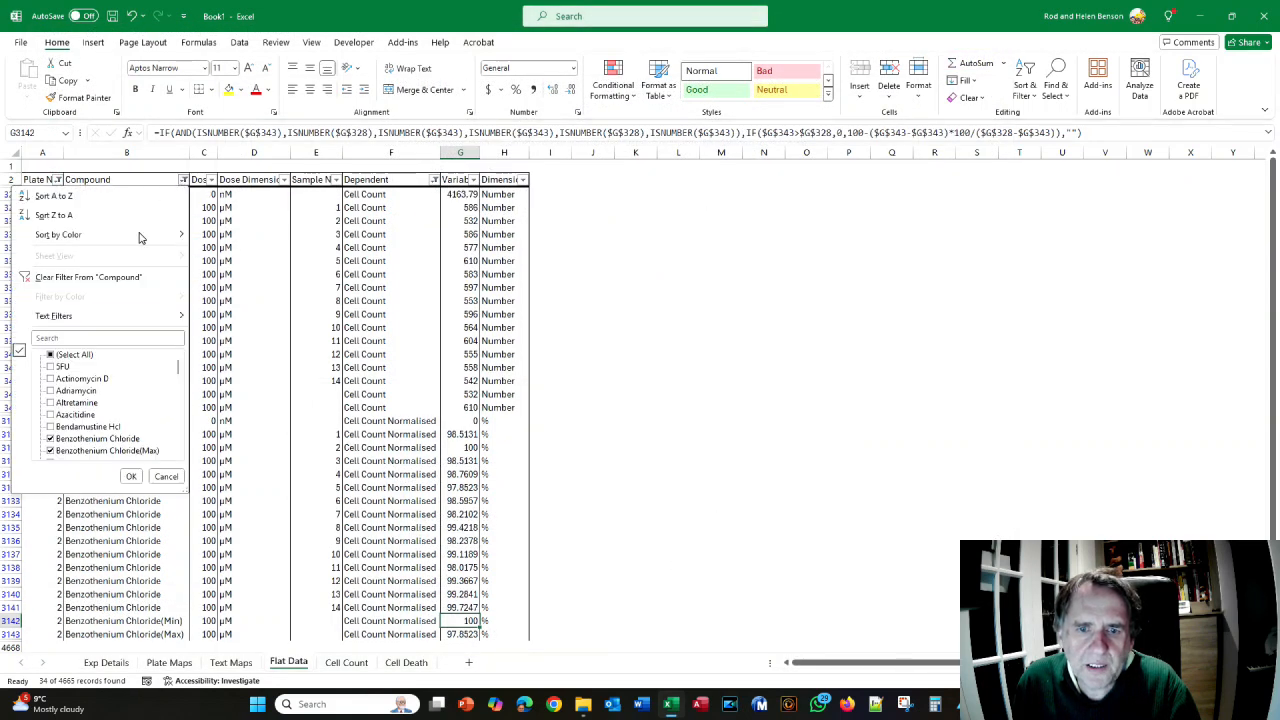
{"action": "left_click", "coordinate": [51, 356]}
{"action": "left_click", "coordinate": [51, 356]}
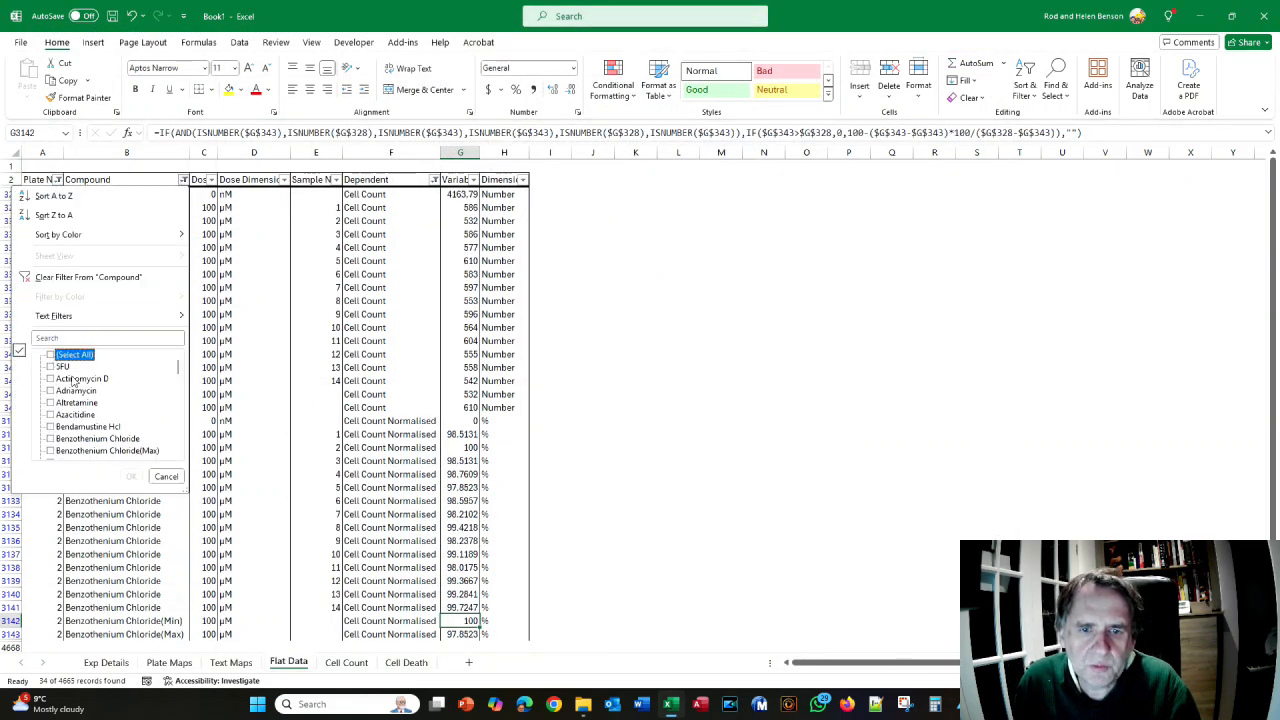
{"action": "scroll", "coordinate": [80, 390], "scroll_direction": "down", "scroll_amount": 2}
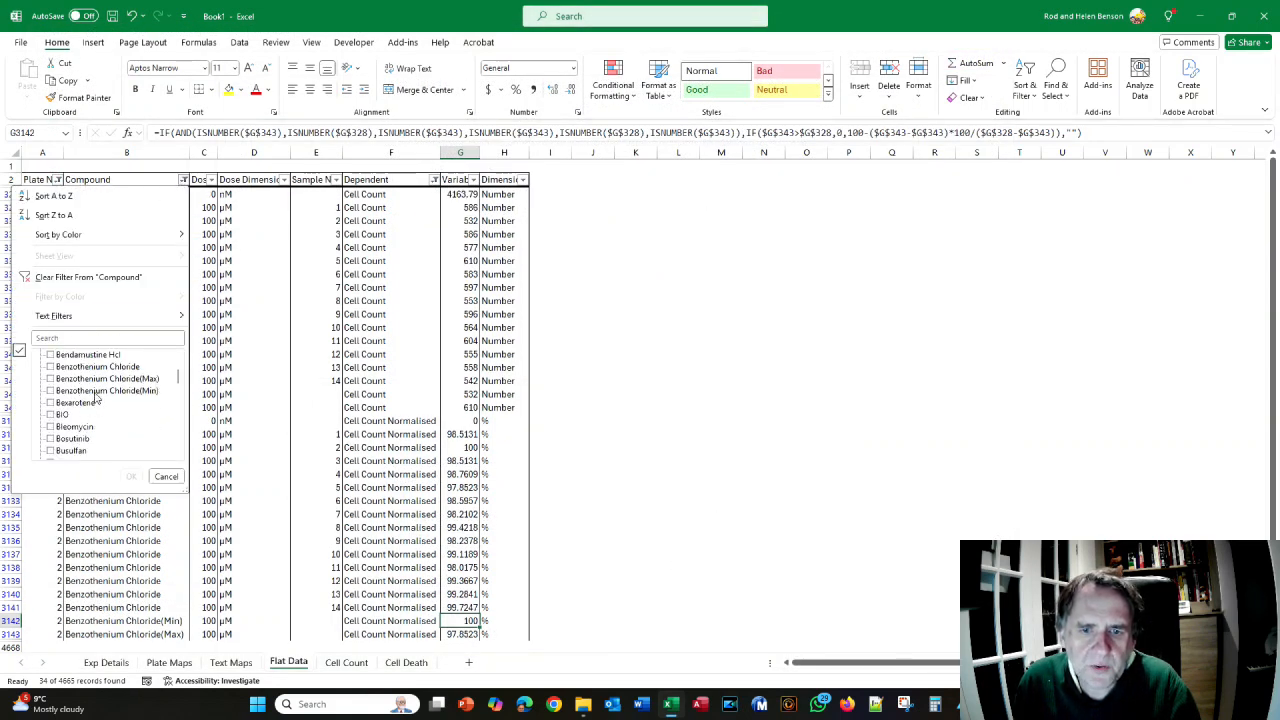
{"action": "left_click", "coordinate": [50, 379]}
{"action": "scroll", "coordinate": [60, 430], "scroll_direction": "down", "scroll_amount": 3}
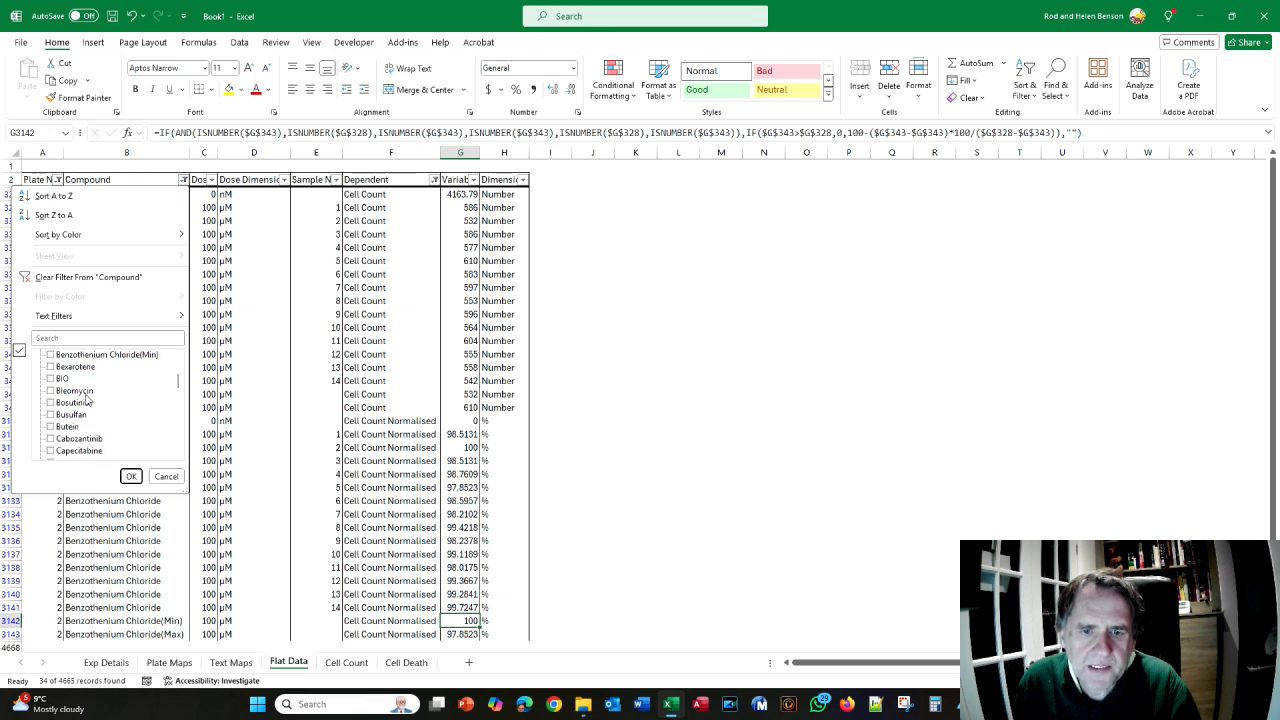
{"action": "left_click", "coordinate": [58, 438]}
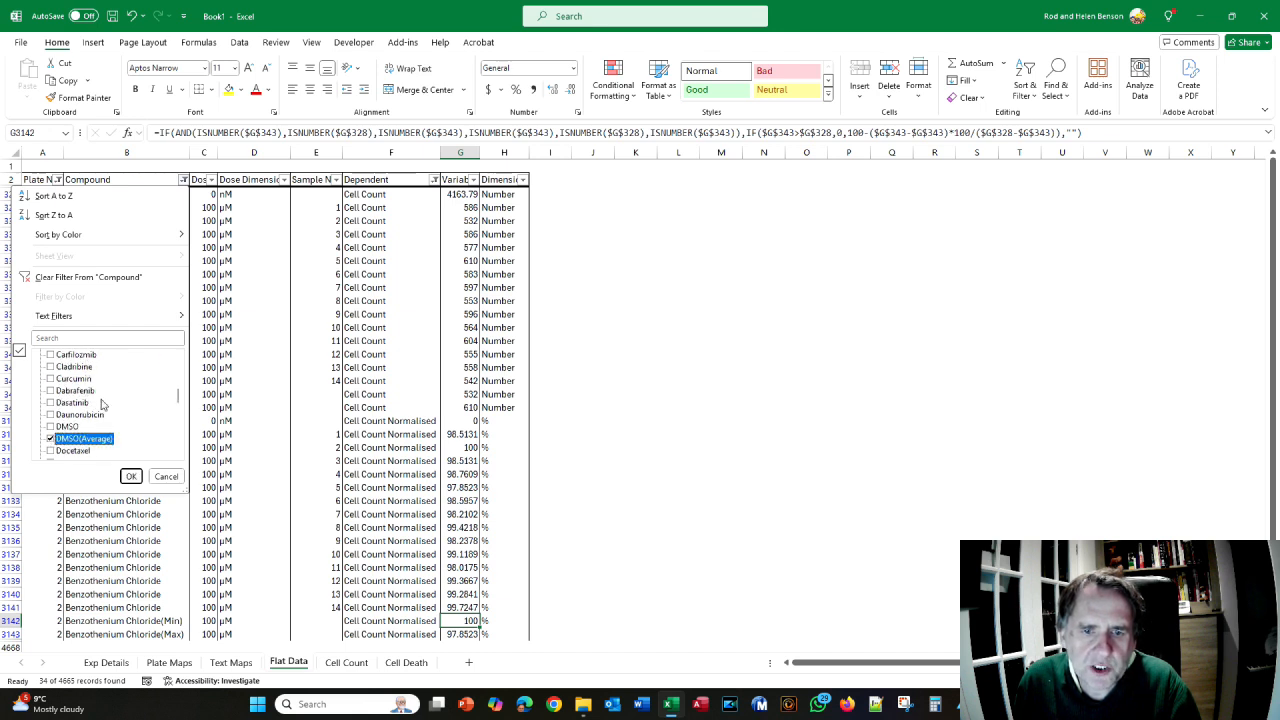
{"action": "scroll", "coordinate": [101, 403], "scroll_direction": "up", "scroll_amount": 1}
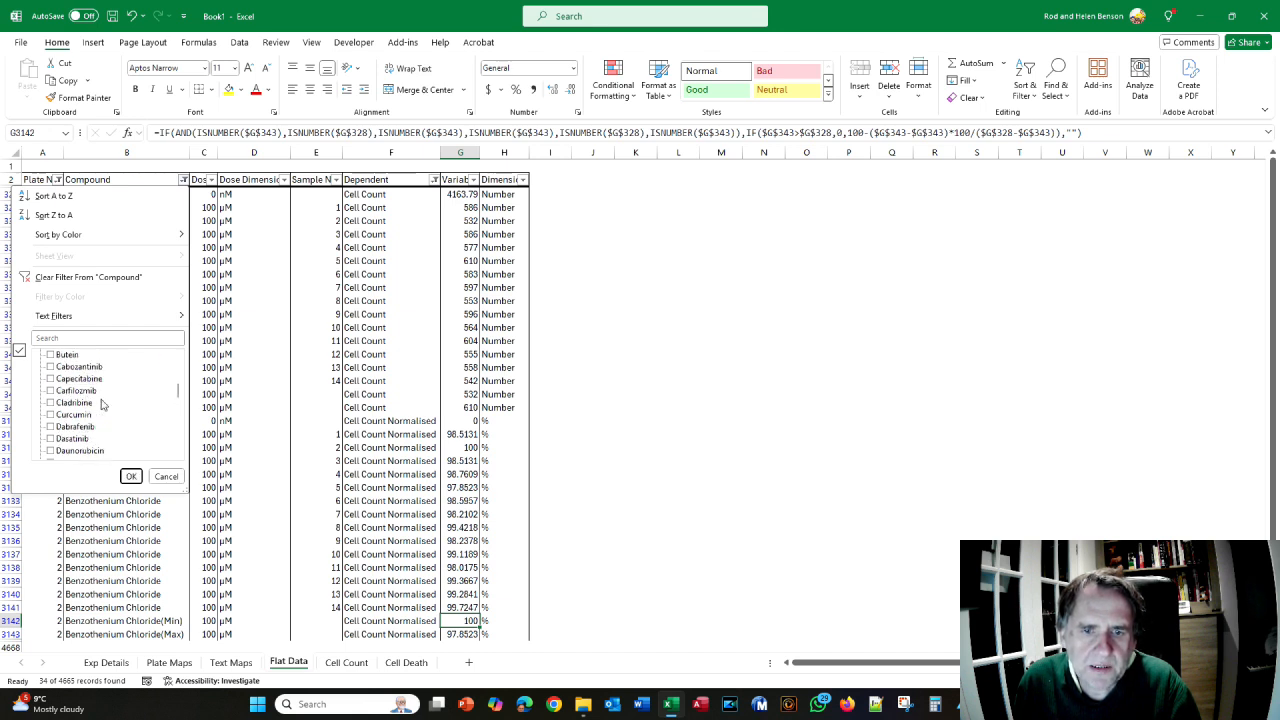
{"action": "left_click", "coordinate": [51, 379]}
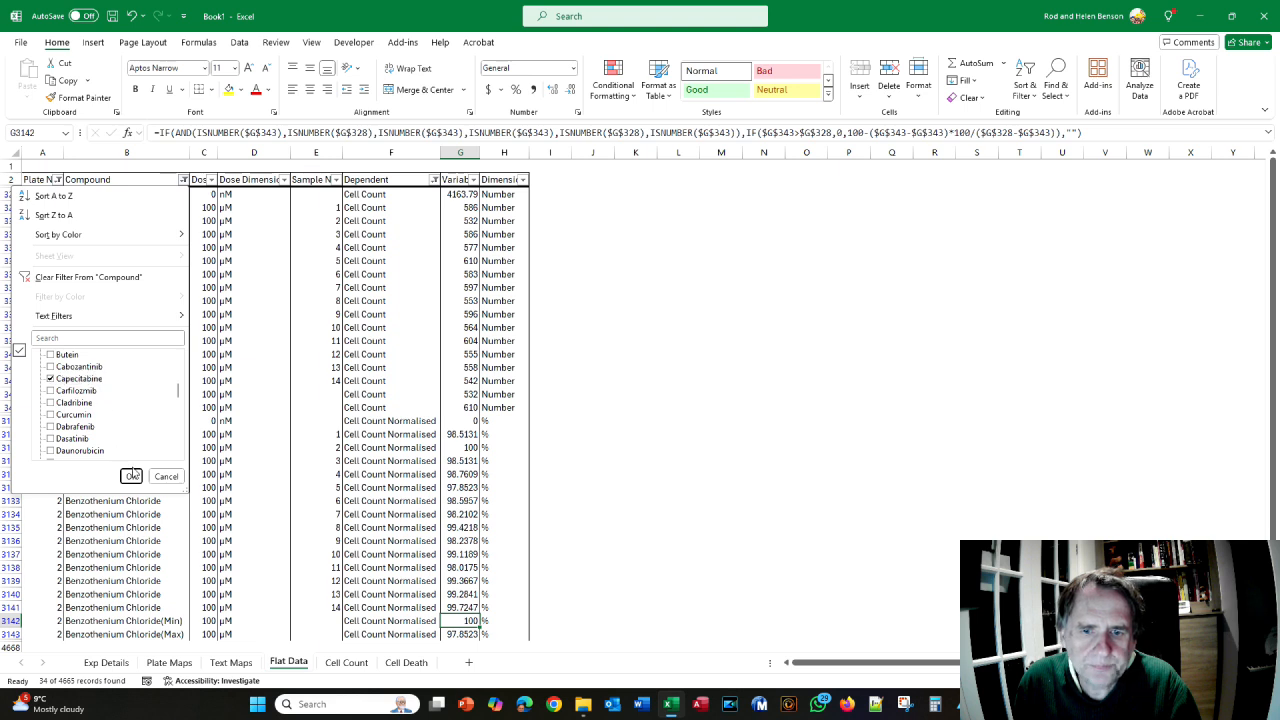
{"action": "left_click", "coordinate": [131, 476]}
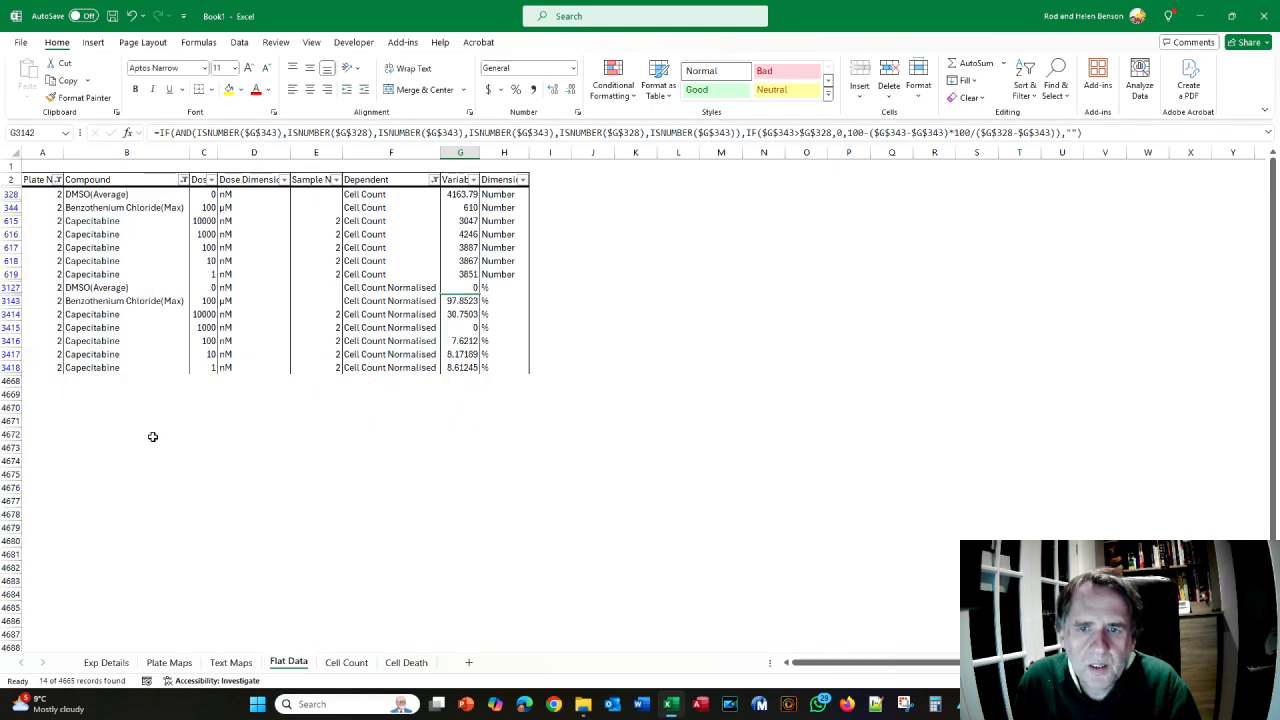
- Filter Dose to only 0 and 100
{"action": "left_click", "coordinate": [211, 179]}
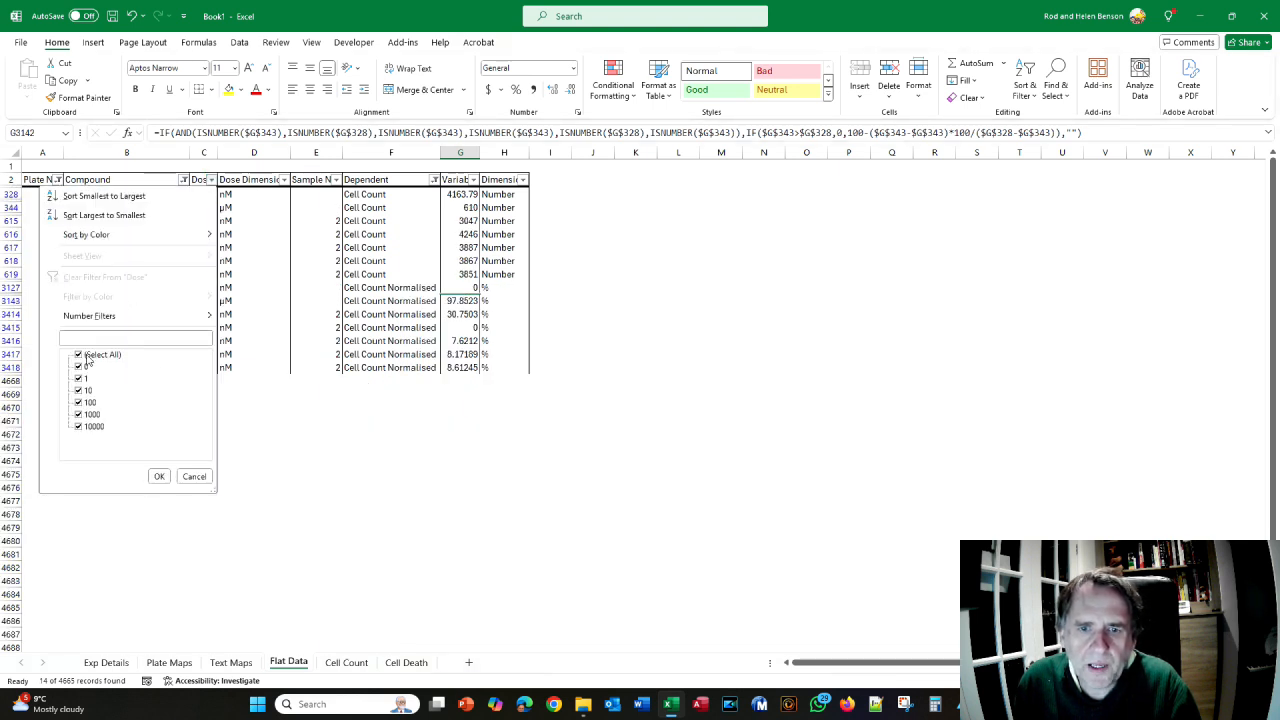
{"action": "left_click", "coordinate": [79, 355]}
{"action": "left_click", "coordinate": [79, 367]}
{"action": "left_click", "coordinate": [79, 402]}
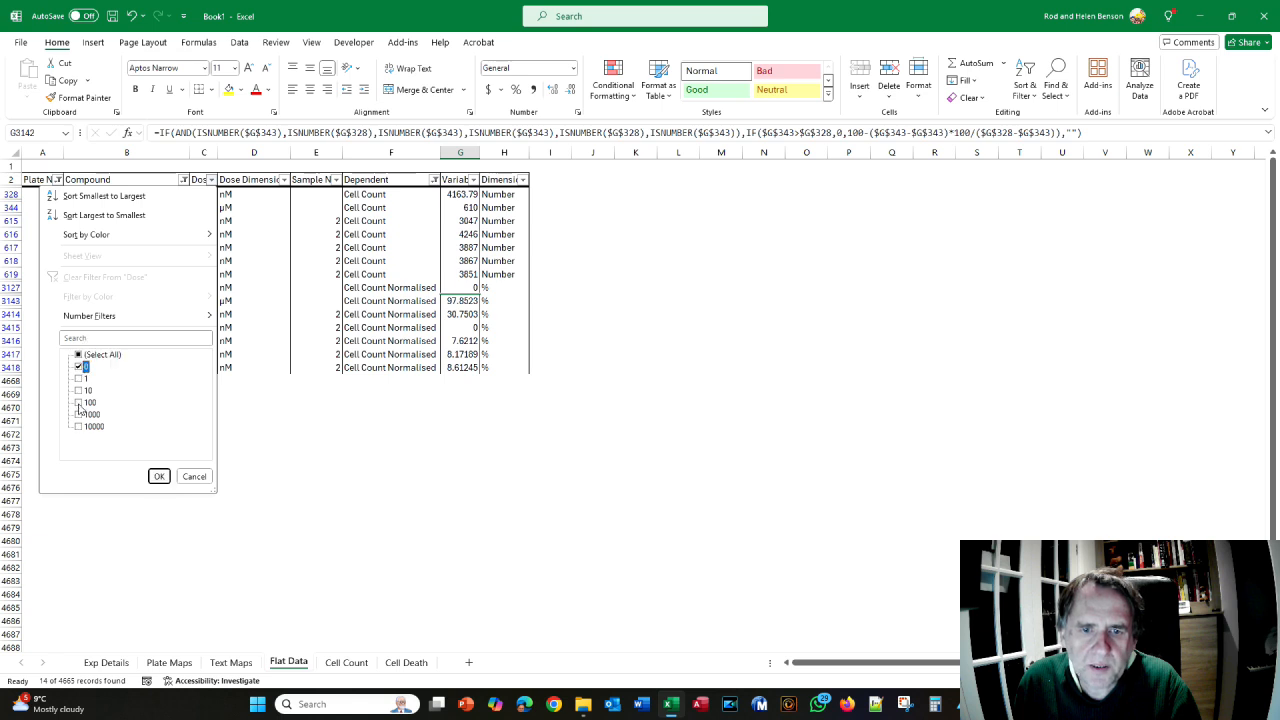
{"action": "left_click", "coordinate": [158, 477]}
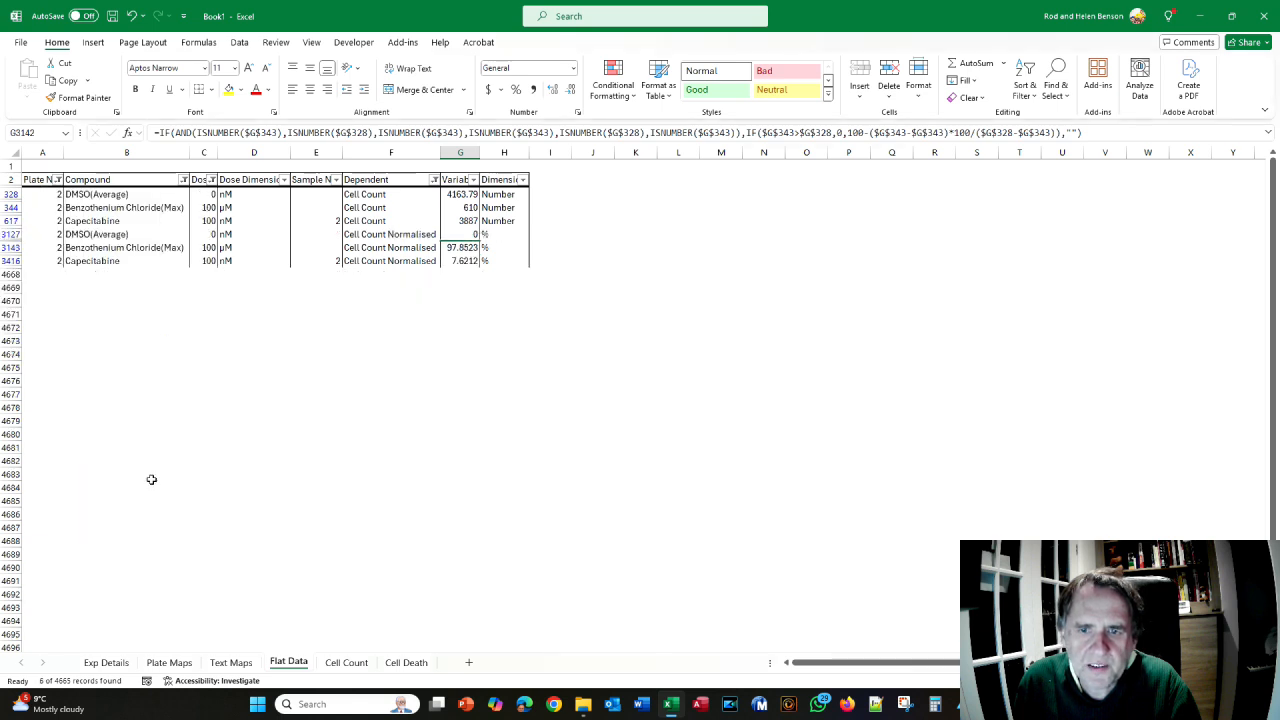
- Set the Dependent filter to include every dependent variable
{"action": "left_click", "coordinate": [434, 179]}
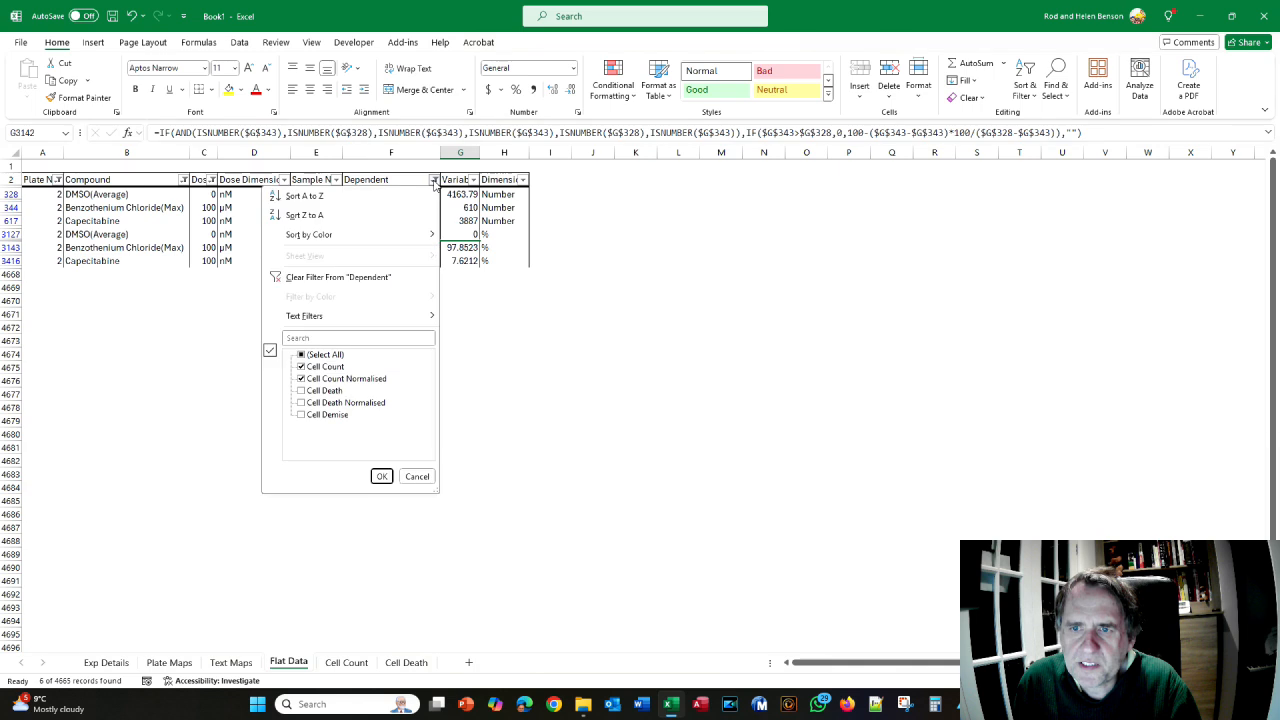
{"action": "left_click", "coordinate": [302, 355]}
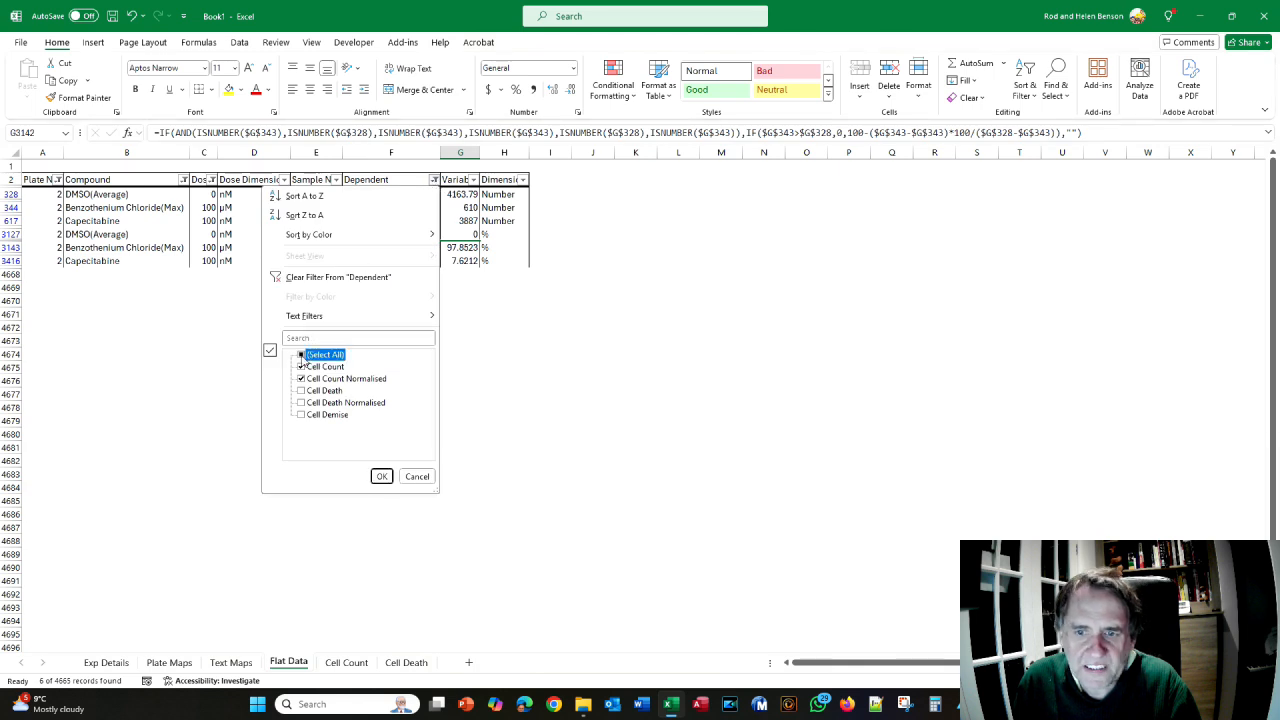
{"action": "left_click", "coordinate": [380, 475]}
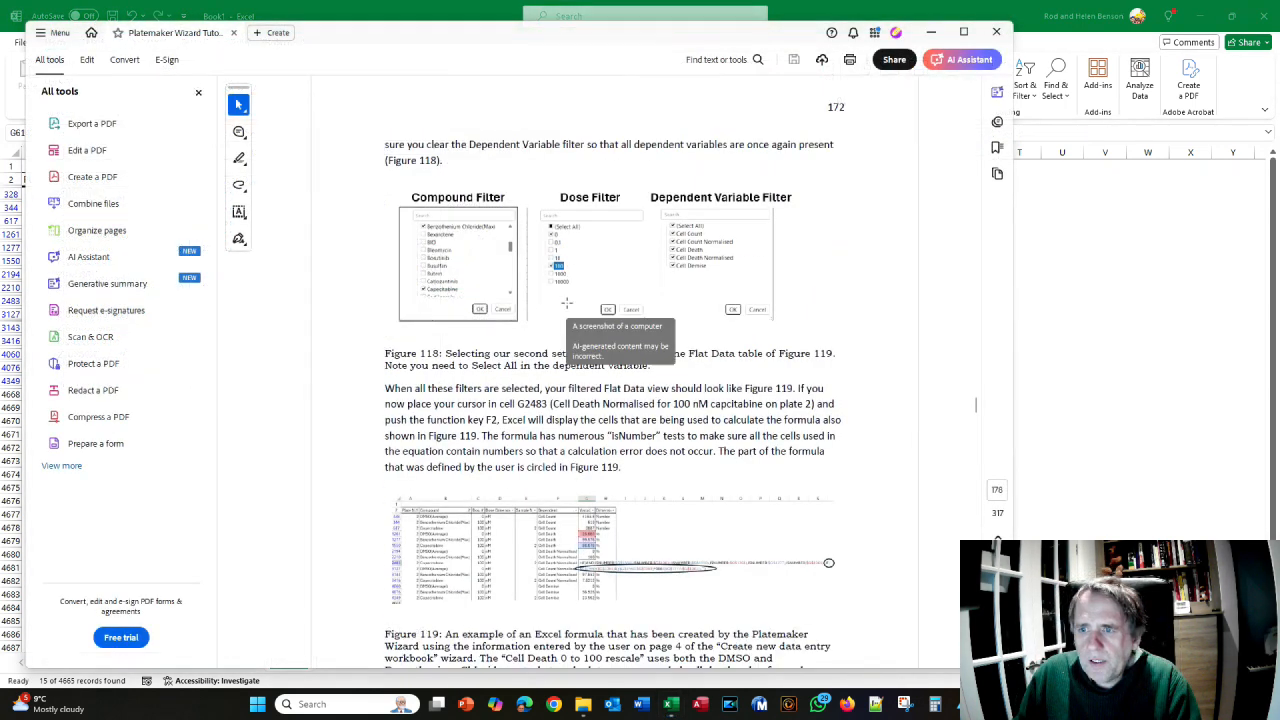
- Scroll the manual to the Figure 118–119 explanation, then return to Excel
{"action": "scroll", "coordinate": [401, 326], "scroll_direction": "down", "scroll_amount": 1}
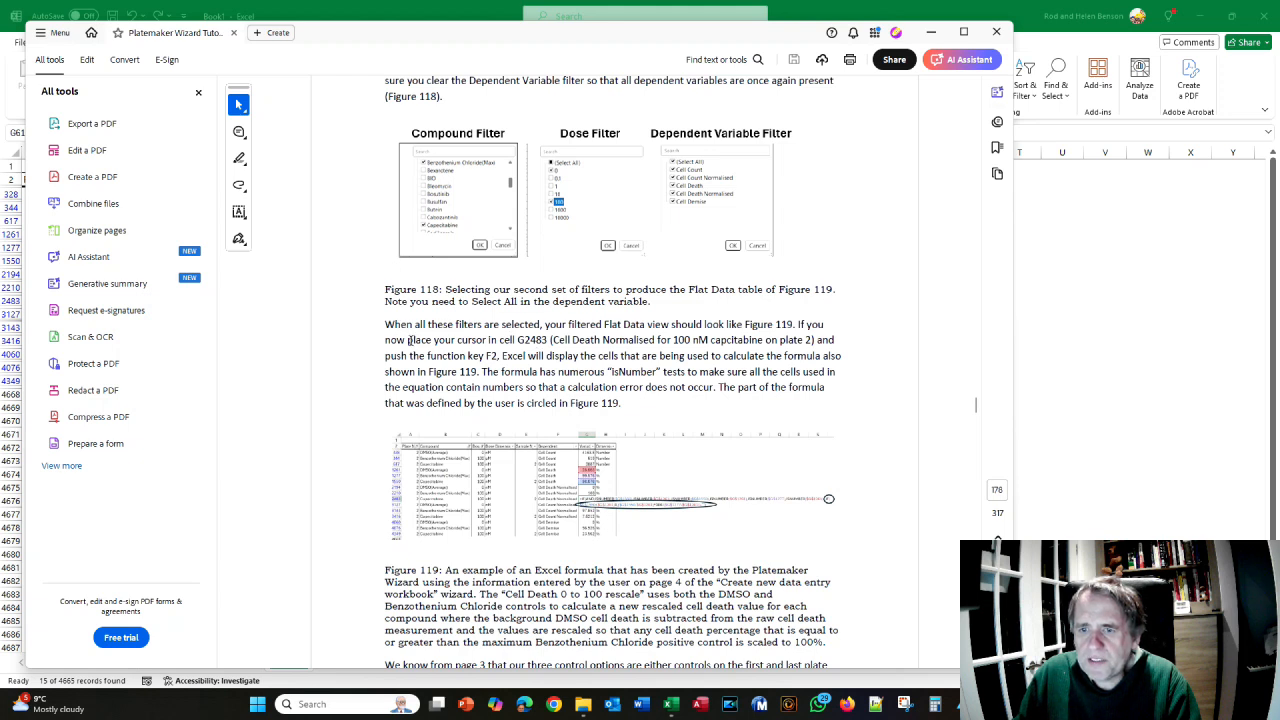
{"action": "key", "text": "alt+Tab"}
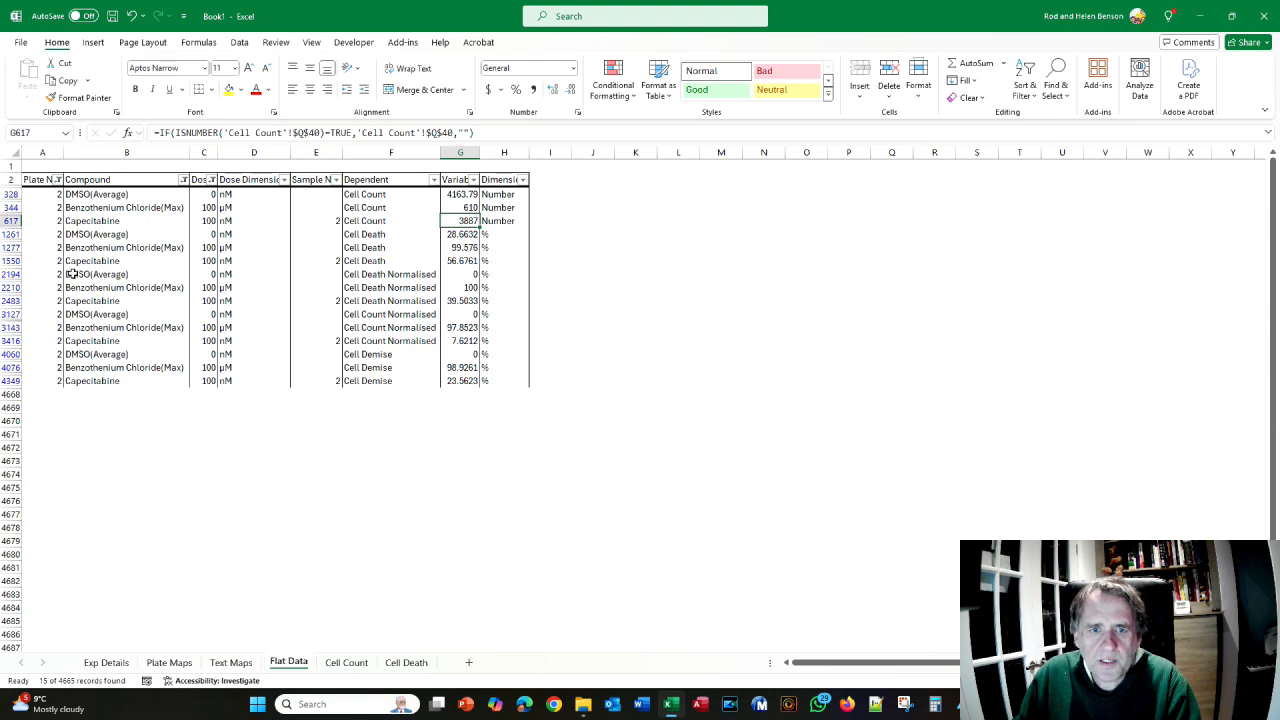
- Review G2483's formula and its referenced cells against the manual, leaving it unchanged
{"action": "left_click", "coordinate": [461, 300]}
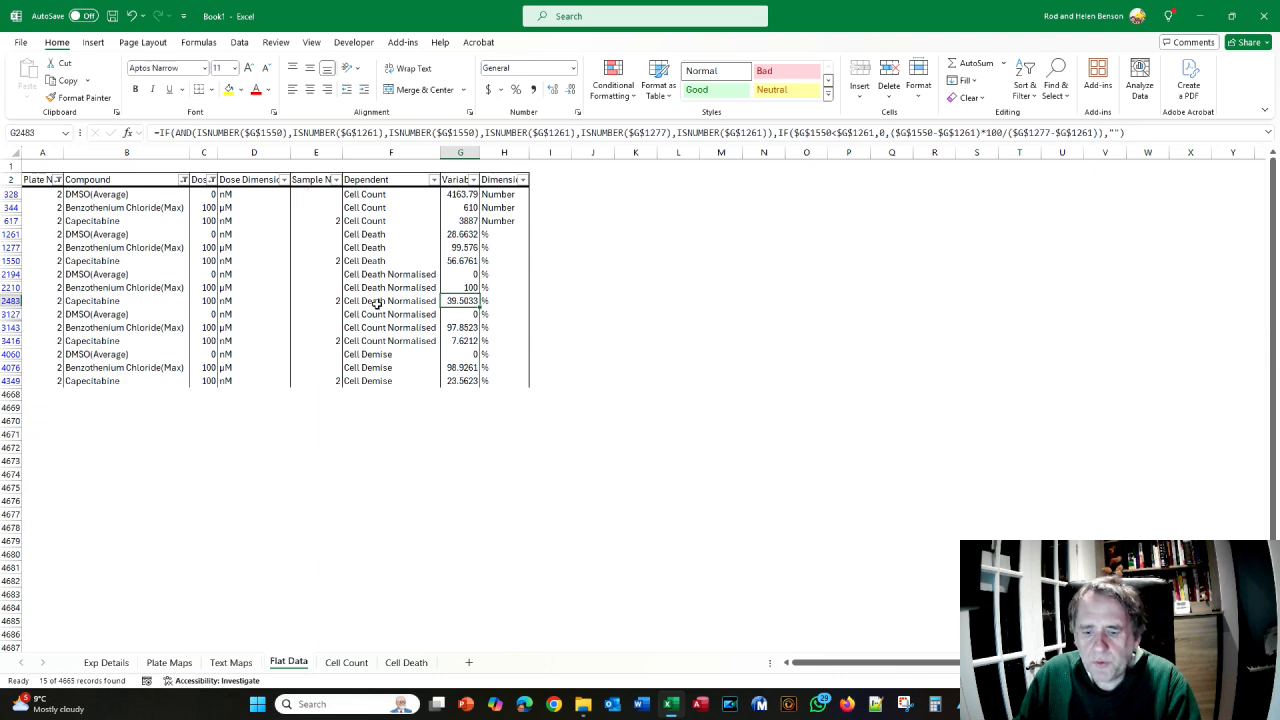
{"action": "key", "text": "F2"}
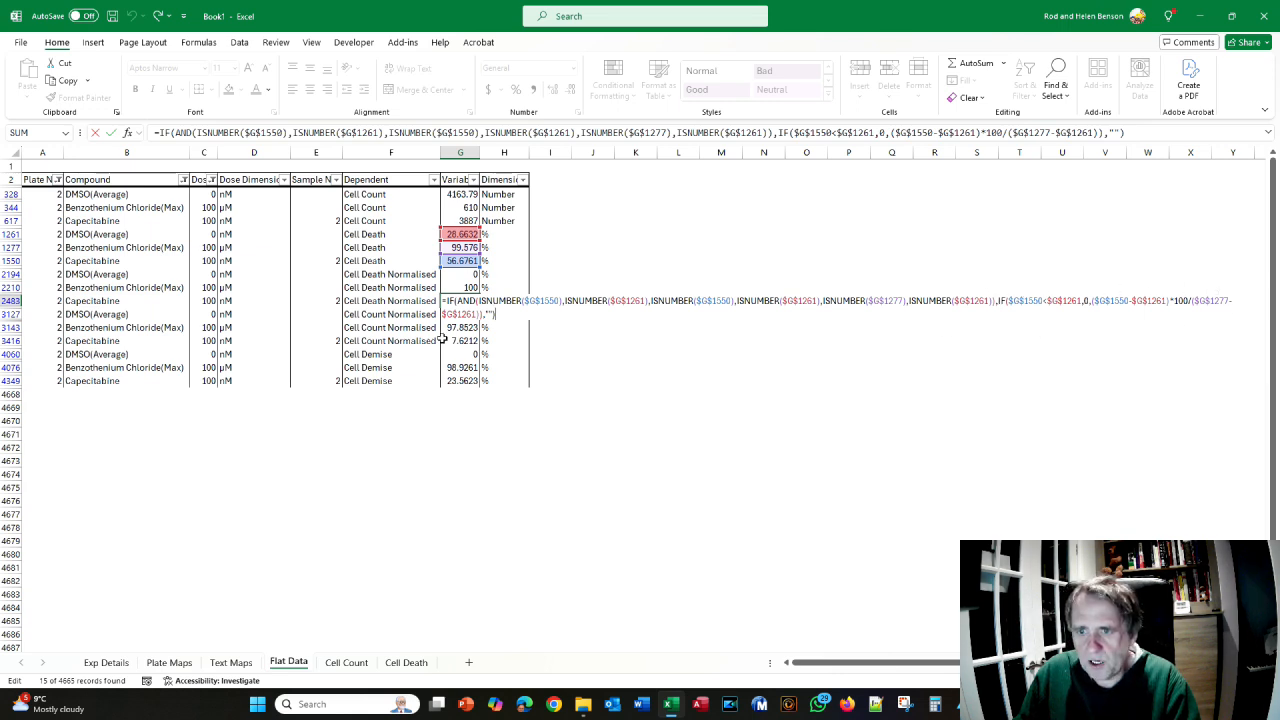
{"action": "key", "text": "ctrl+Return"}
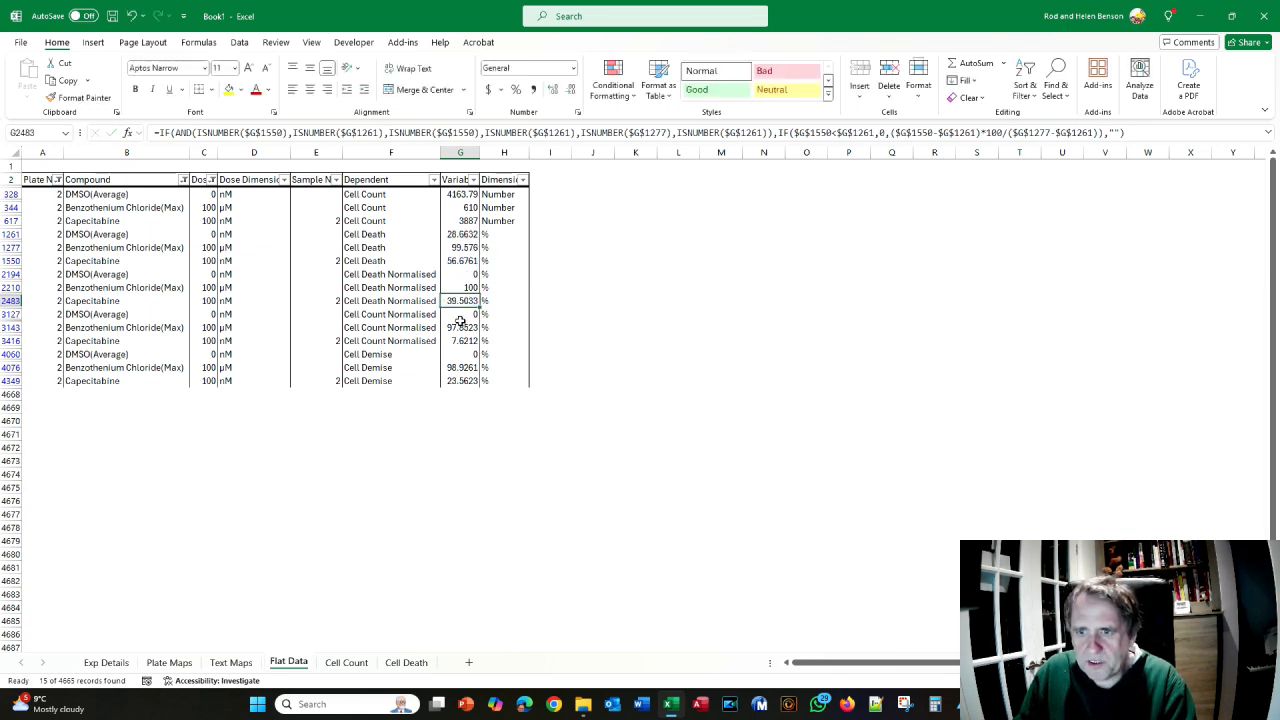
{"action": "key", "text": "F2"}
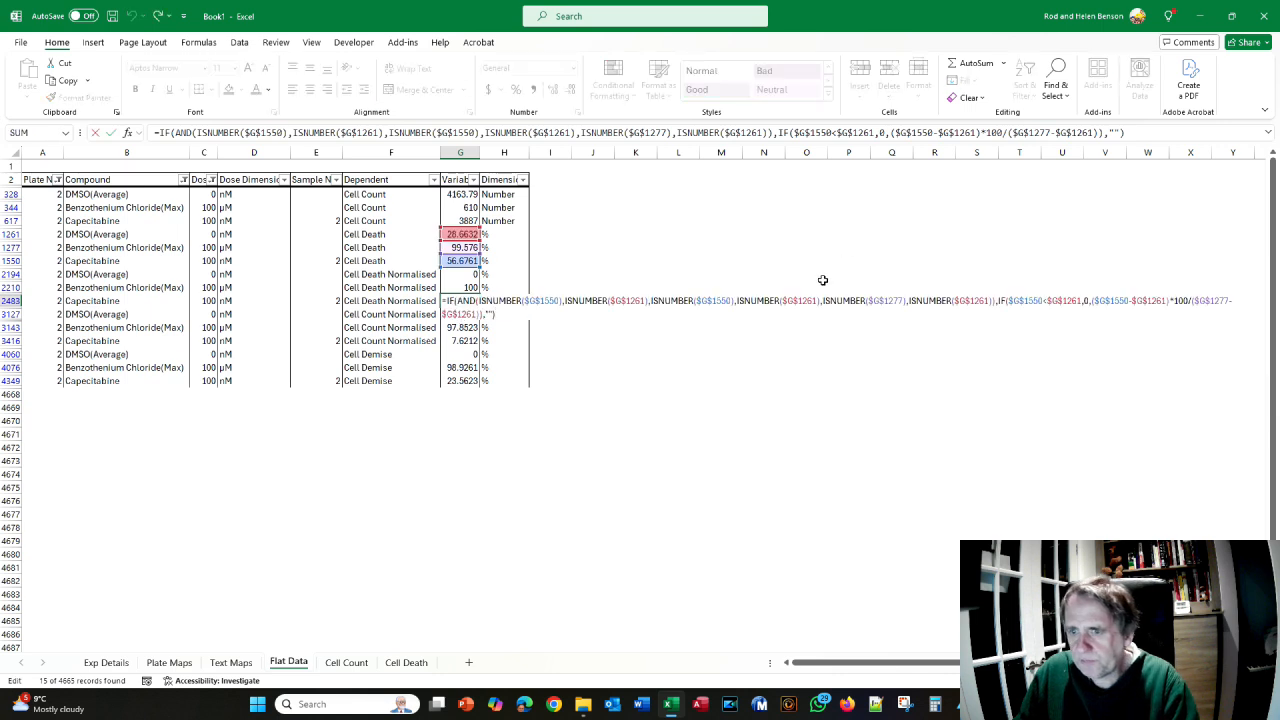
{"action": "key", "text": "alt+Tab"}
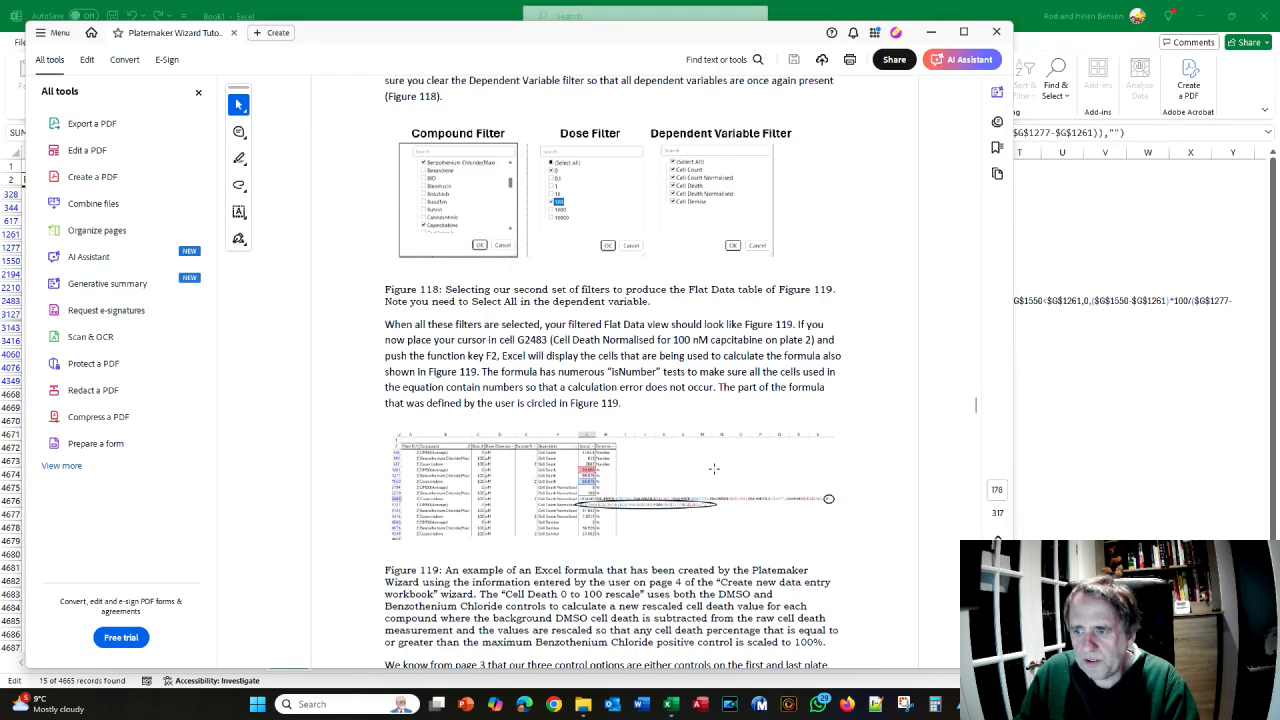
{"action": "scroll", "coordinate": [714, 468], "scroll_direction": "down", "scroll_amount": 1}
{"action": "scroll", "coordinate": [714, 468], "scroll_direction": "down", "scroll_amount": 1}
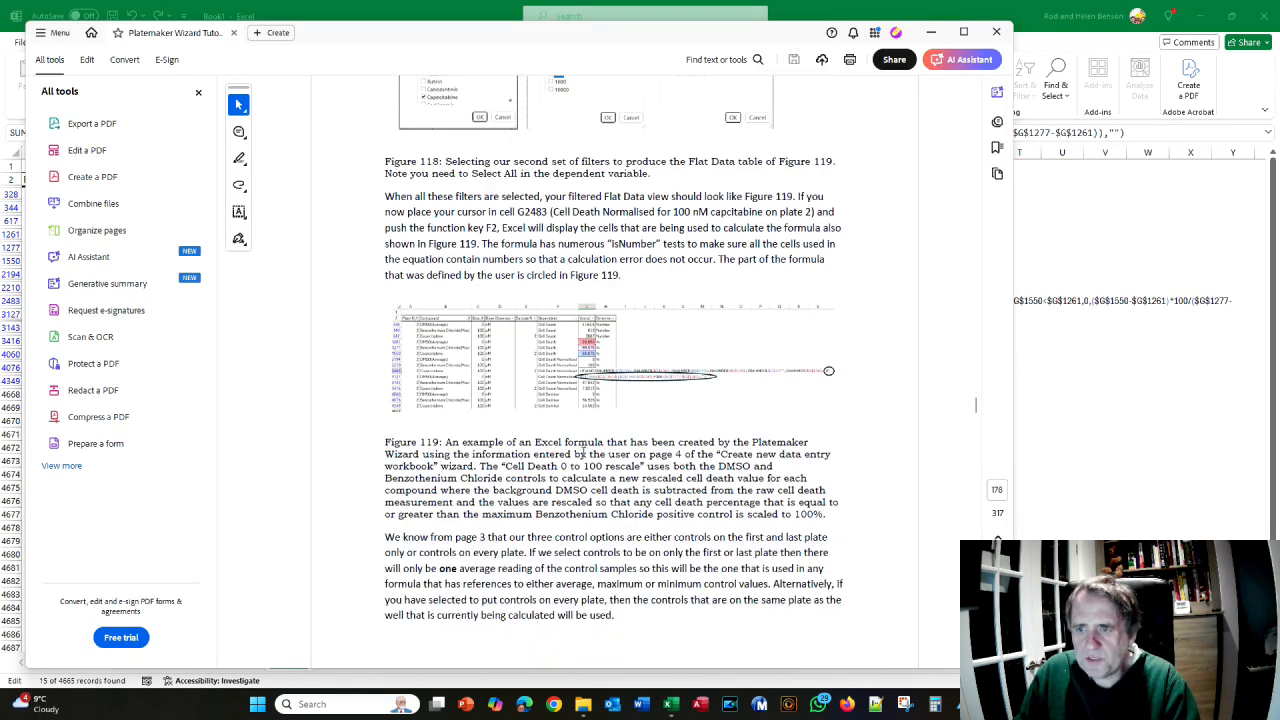
{"action": "key", "text": "alt+Tab"}
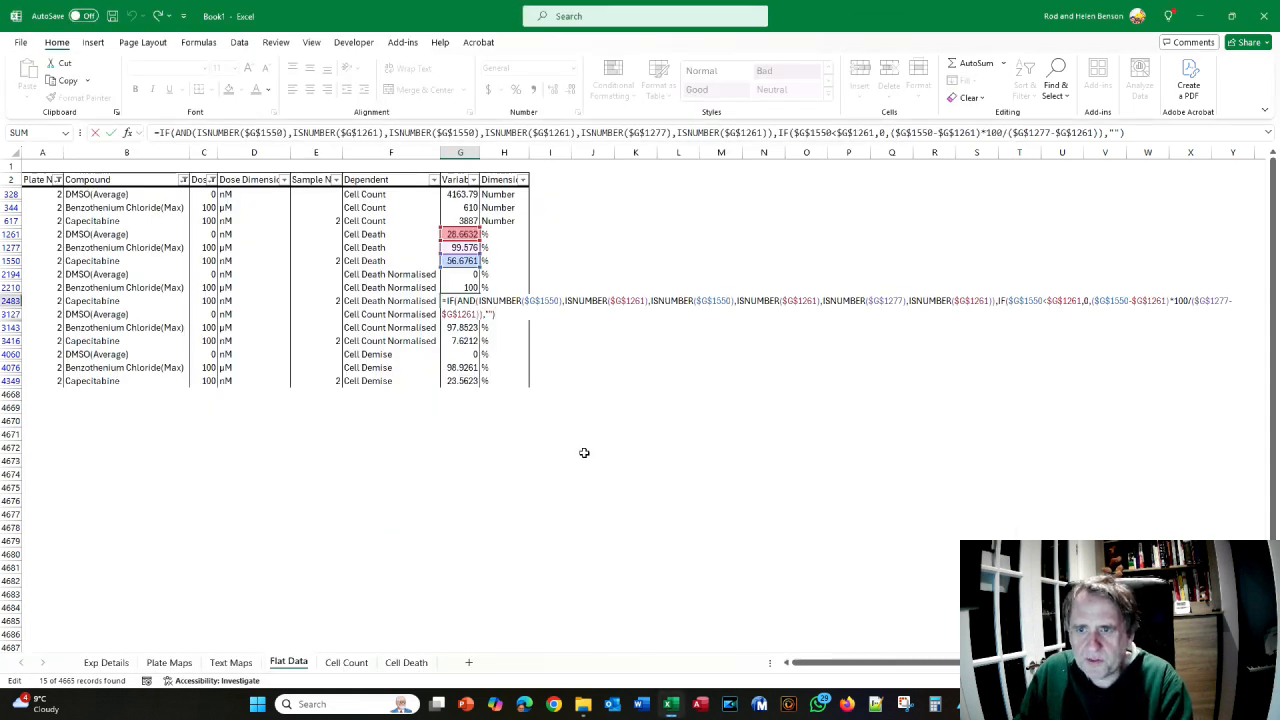
{"action": "key", "text": "Return"}
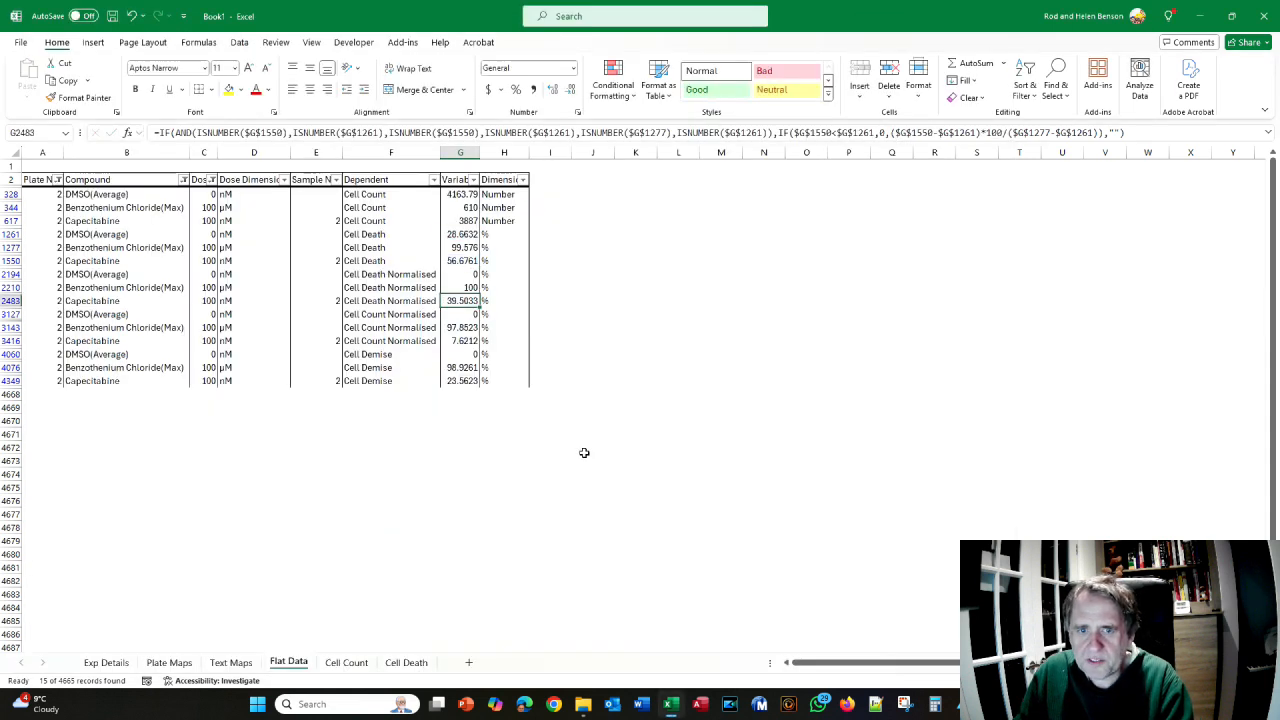
- Inspect G4076's Cell Demise formula and its references without editing it
{"action": "left_click", "coordinate": [457, 367]}
{"action": "double_click", "coordinate": [457, 367]}
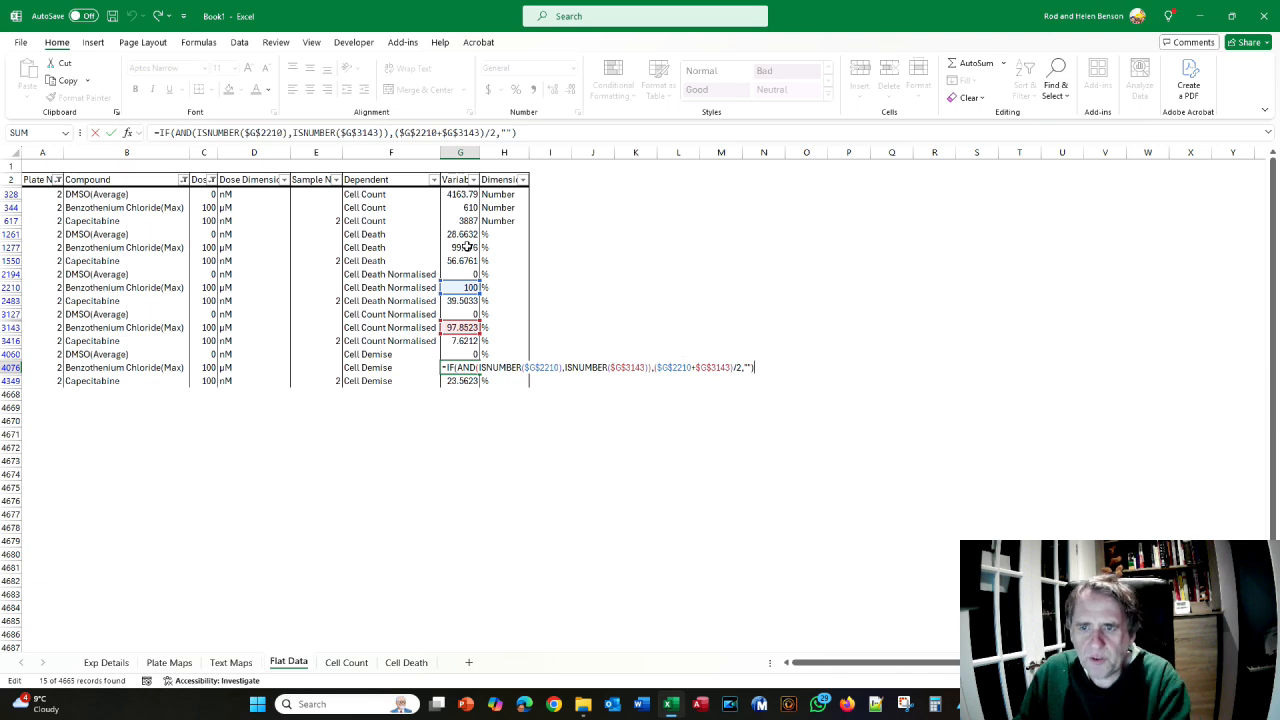
{"action": "key", "text": "Escape"}
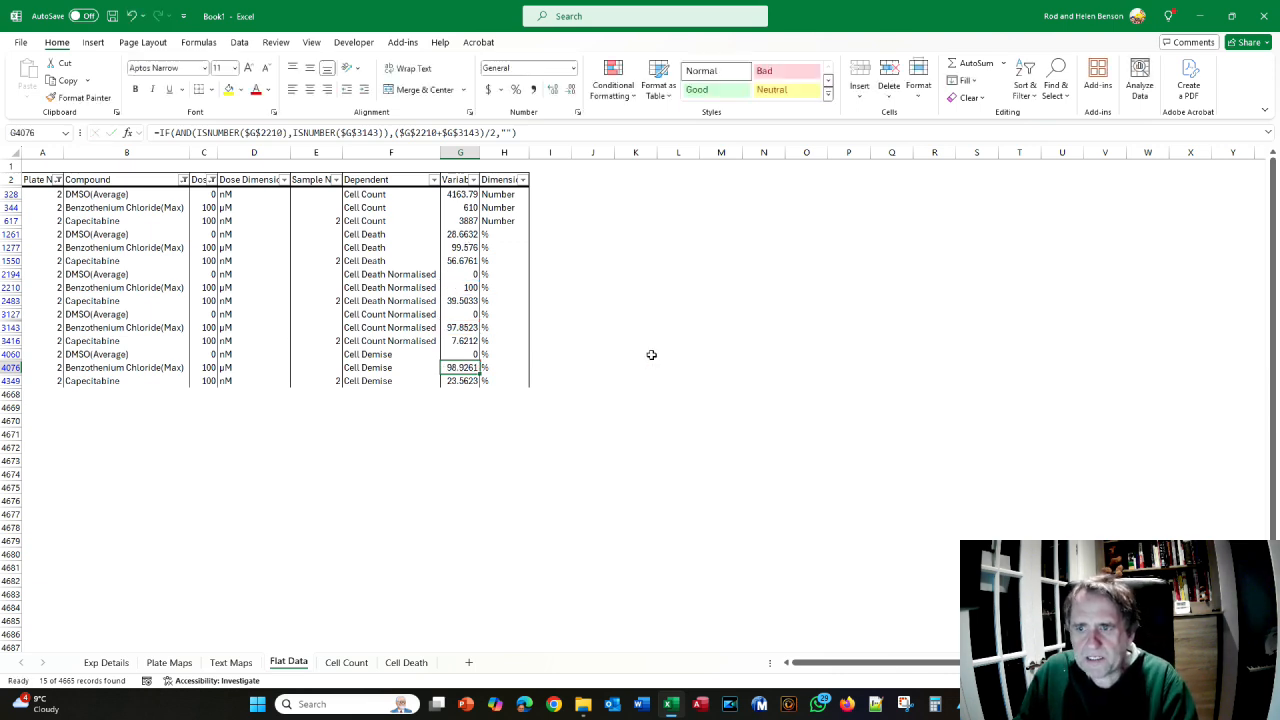
{"action": "key", "text": "alt+Tab"}
- Scroll the manual past section 4.6.4 to section 4.6.5's two Experimental Control List screenshots
{"action": "scroll", "coordinate": [614, 350], "scroll_direction": "down", "scroll_amount": 4}
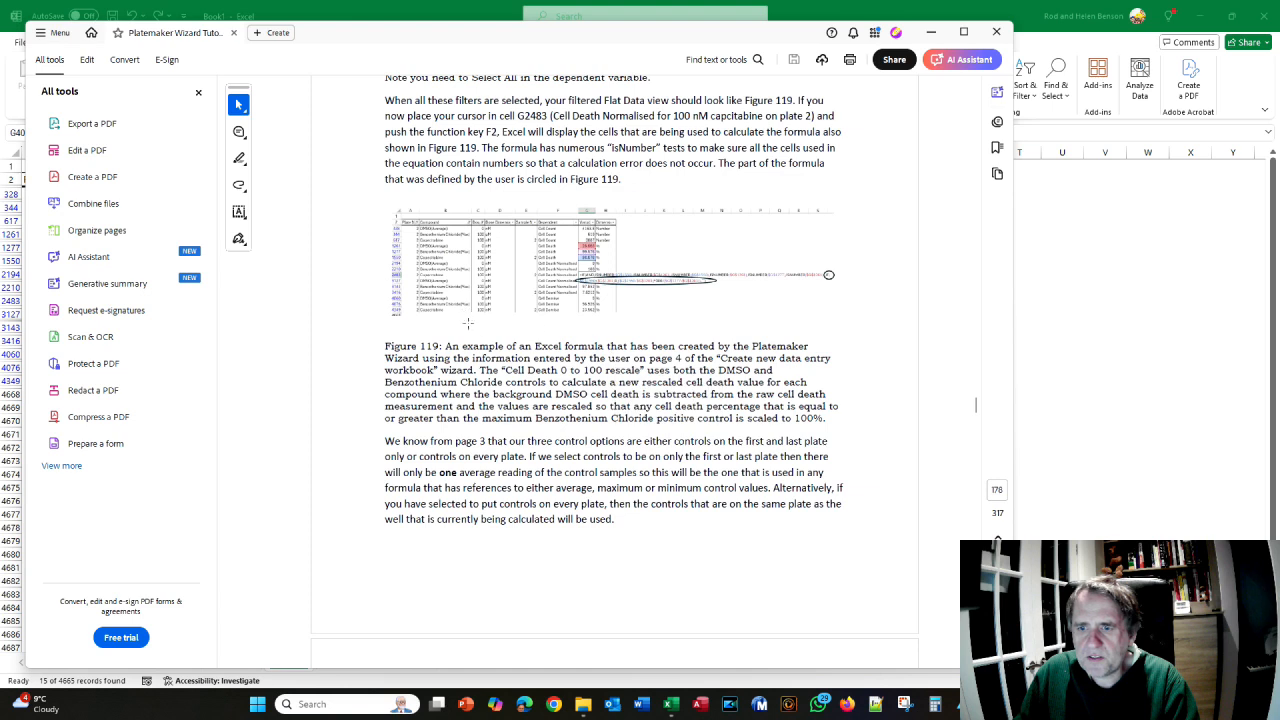
{"action": "scroll", "coordinate": [510, 330], "scroll_direction": "down", "scroll_amount": 2}
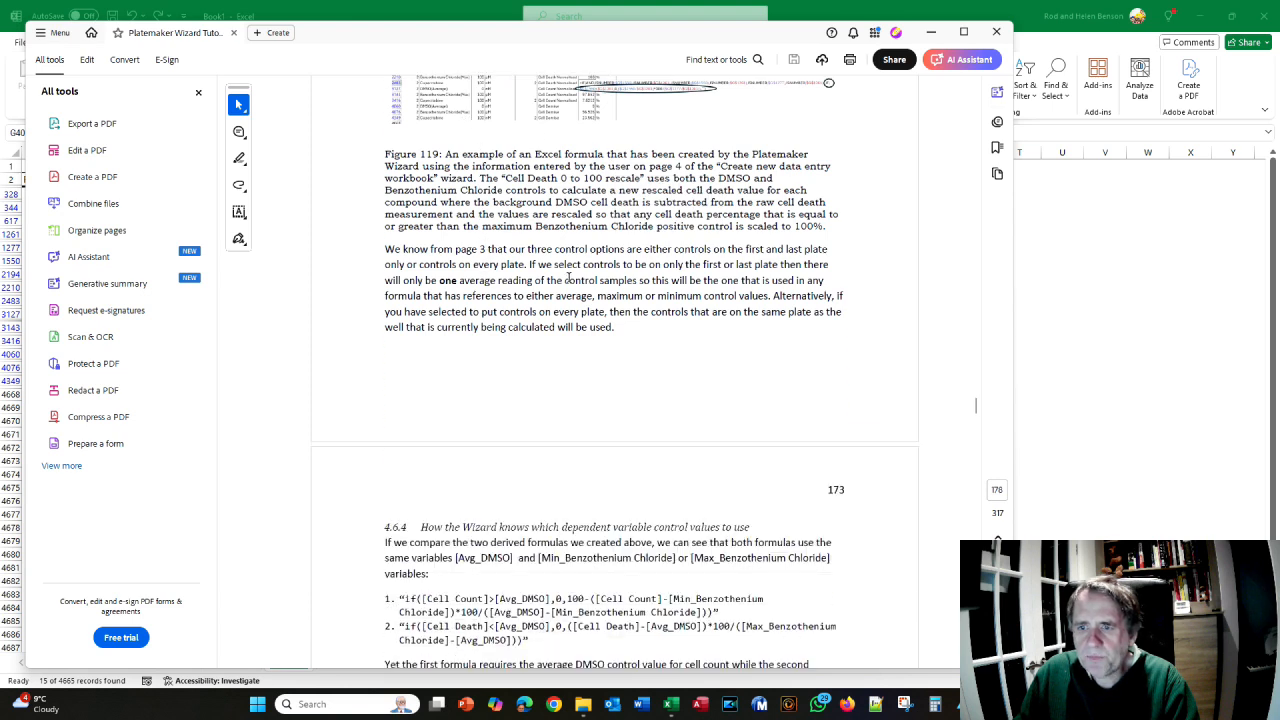
{"action": "scroll", "coordinate": [568, 276], "scroll_direction": "down", "scroll_amount": 2}
{"action": "scroll", "coordinate": [529, 305], "scroll_direction": "down", "scroll_amount": 1}
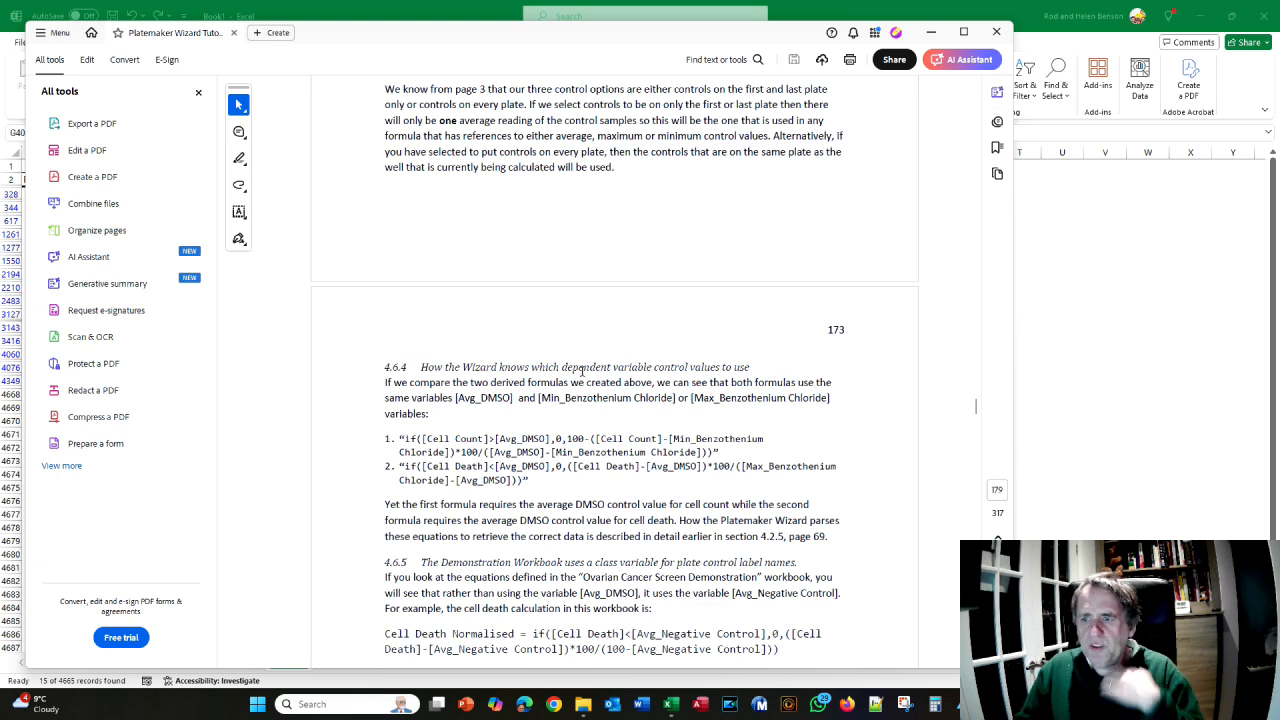
{"action": "scroll", "coordinate": [581, 378], "scroll_direction": "down", "scroll_amount": 1}
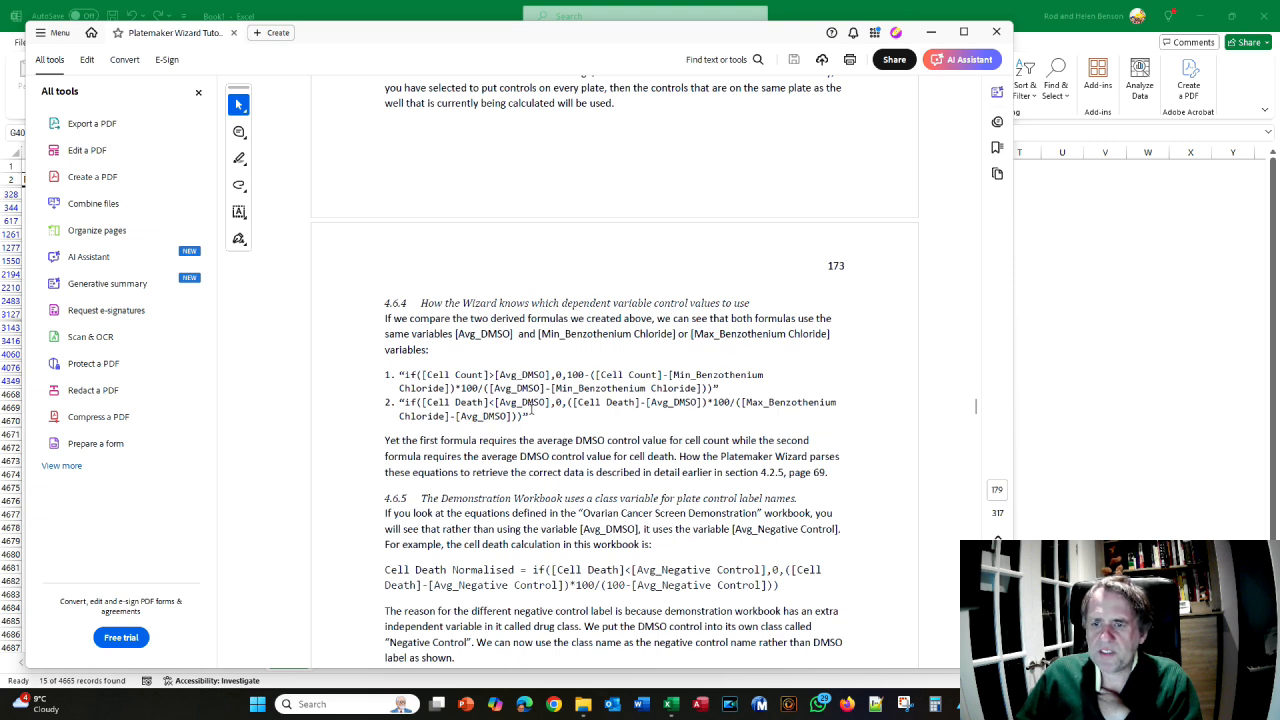
{"action": "scroll", "coordinate": [621, 402], "scroll_direction": "down", "scroll_amount": 1}
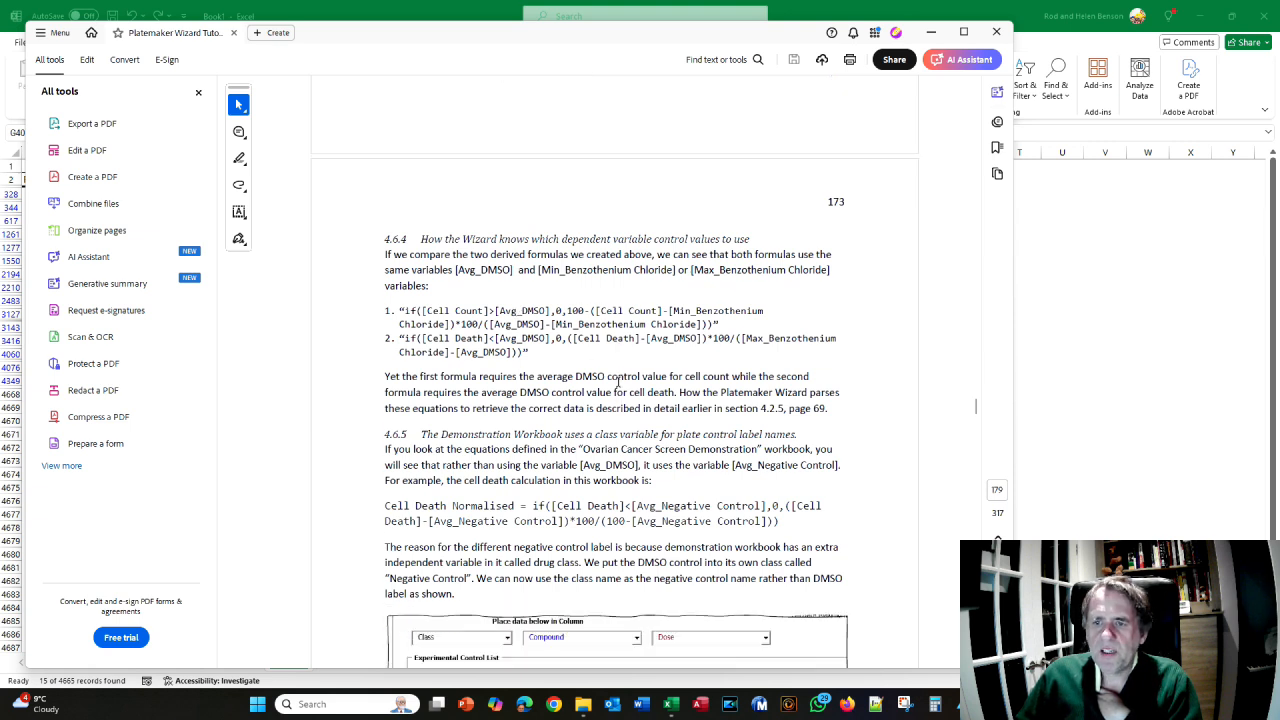
{"action": "scroll", "coordinate": [603, 380], "scroll_direction": "up", "scroll_amount": 1}
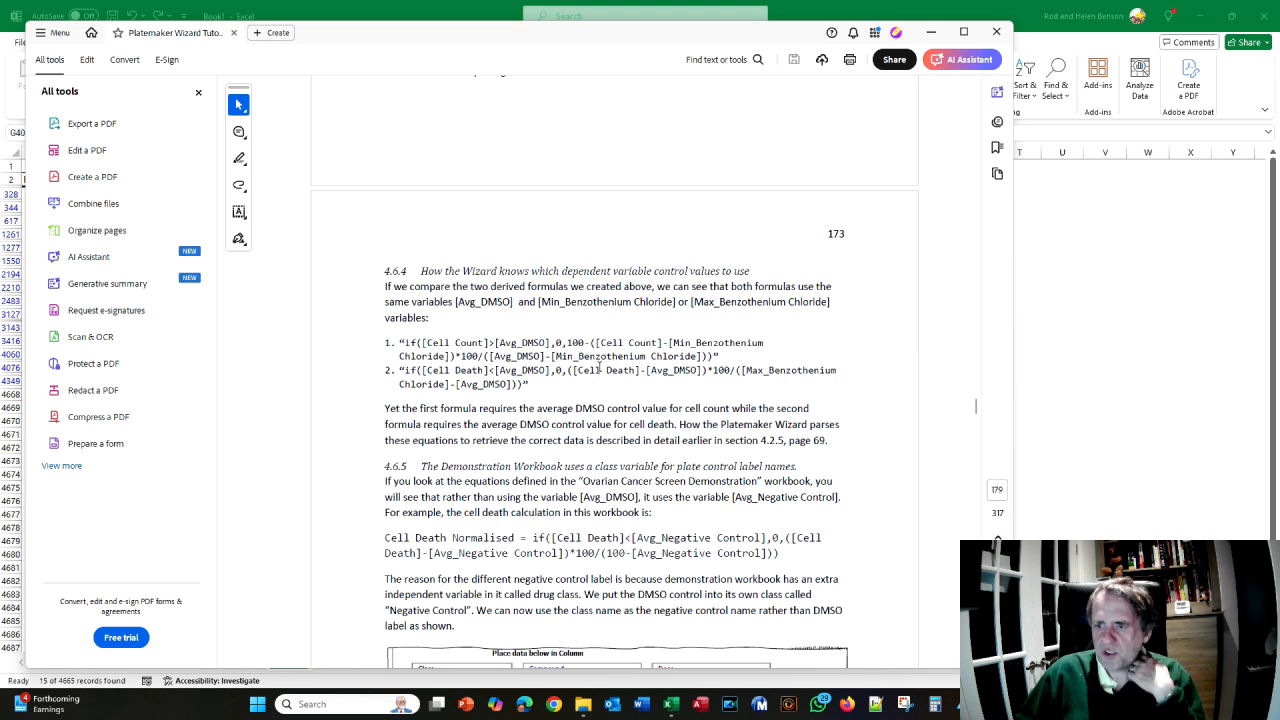
{"action": "scroll", "coordinate": [601, 363], "scroll_direction": "down", "scroll_amount": 2}
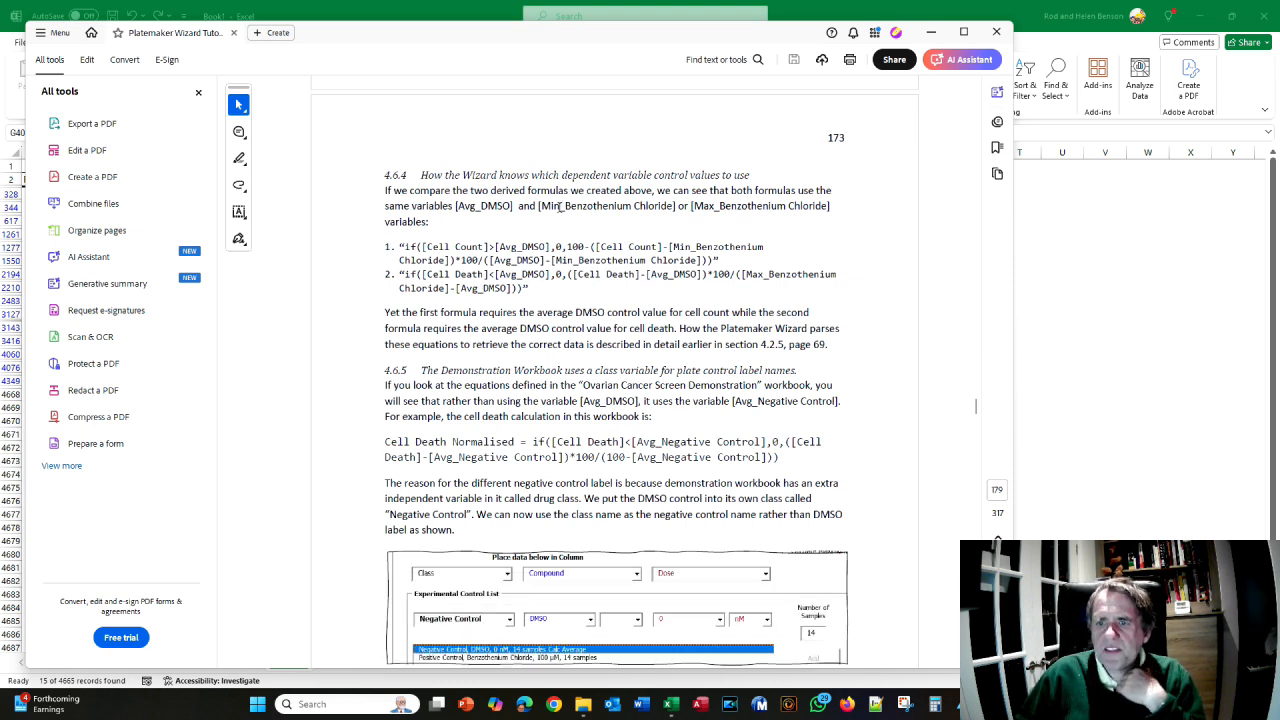
{"action": "scroll", "coordinate": [560, 208], "scroll_direction": "down", "scroll_amount": 1}
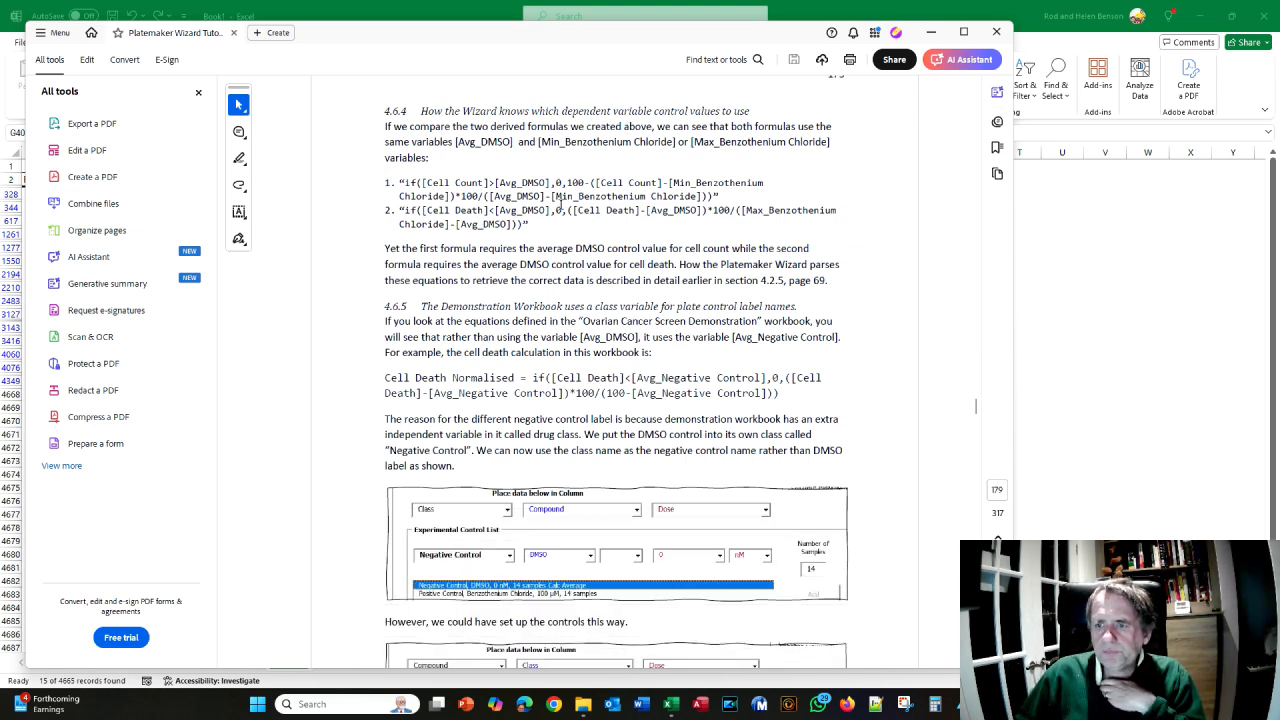
{"action": "scroll", "coordinate": [560, 206], "scroll_direction": "down", "scroll_amount": 1}
{"action": "scroll", "coordinate": [481, 298], "scroll_direction": "down", "scroll_amount": 2}
{"action": "scroll", "coordinate": [481, 298], "scroll_direction": "up", "scroll_amount": 2}
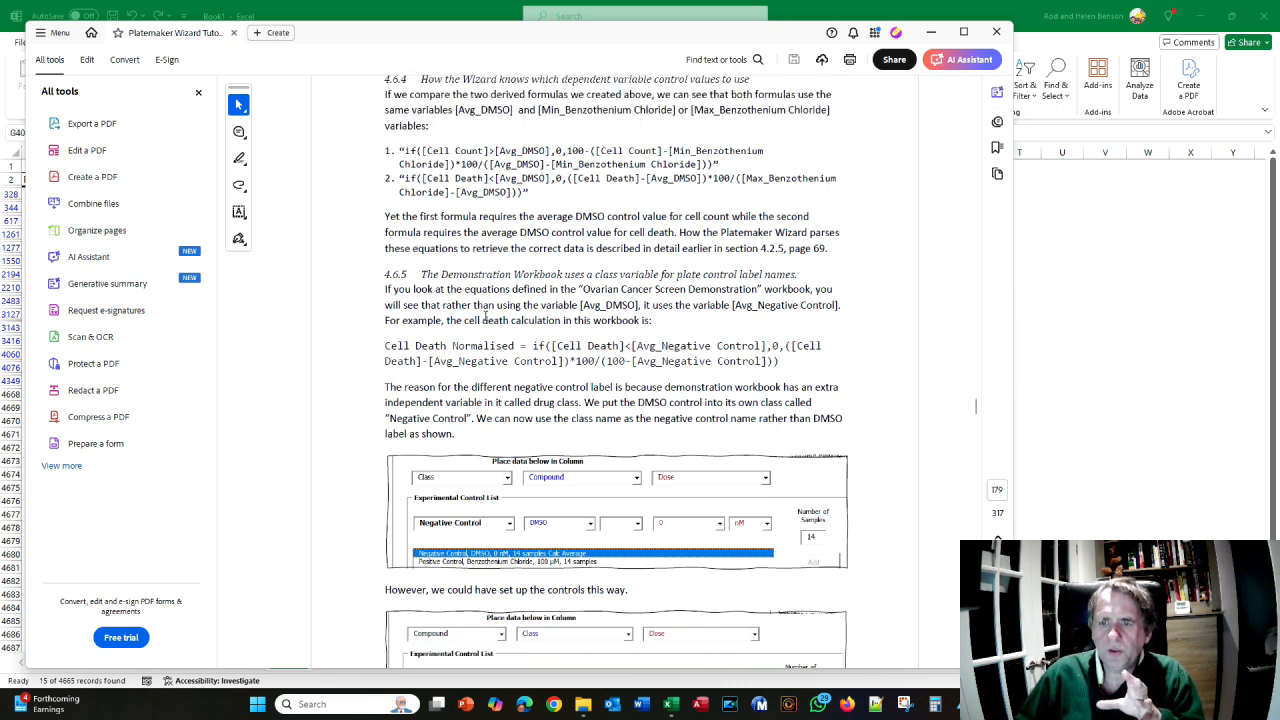
{"action": "scroll", "coordinate": [485, 318], "scroll_direction": "down", "scroll_amount": 1}
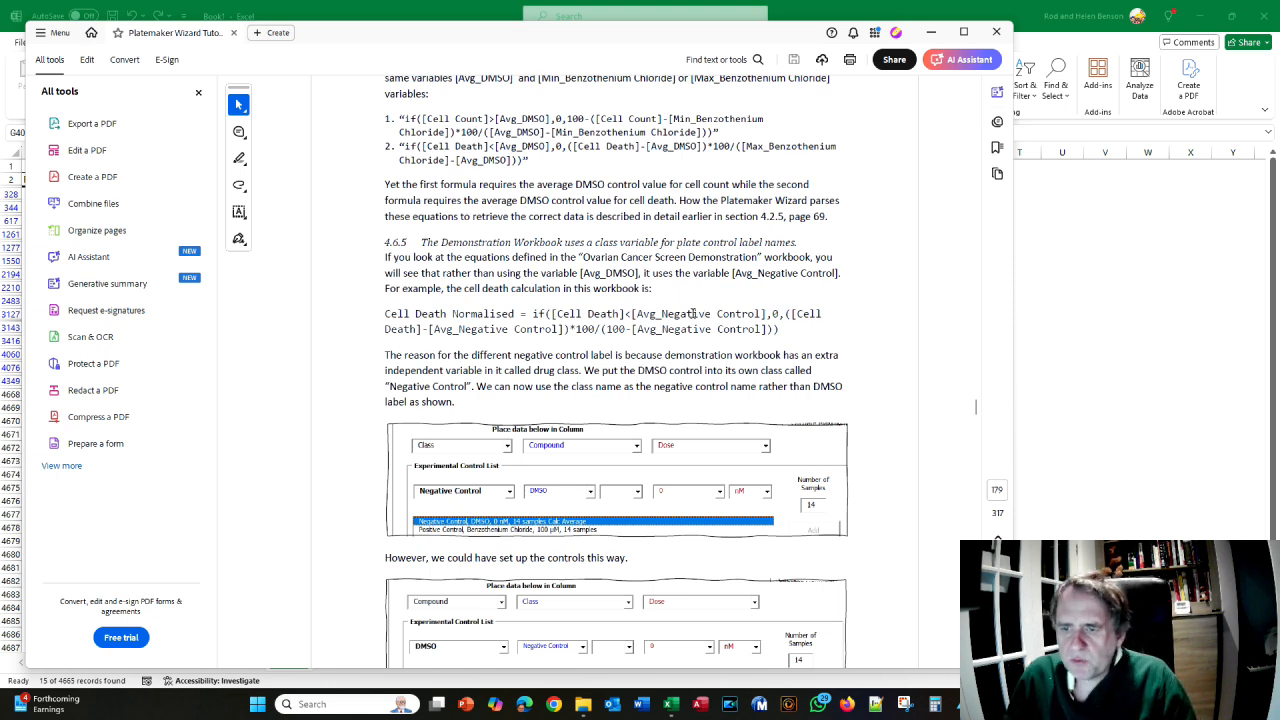
{"action": "scroll", "coordinate": [594, 418], "scroll_direction": "down", "scroll_amount": 1}
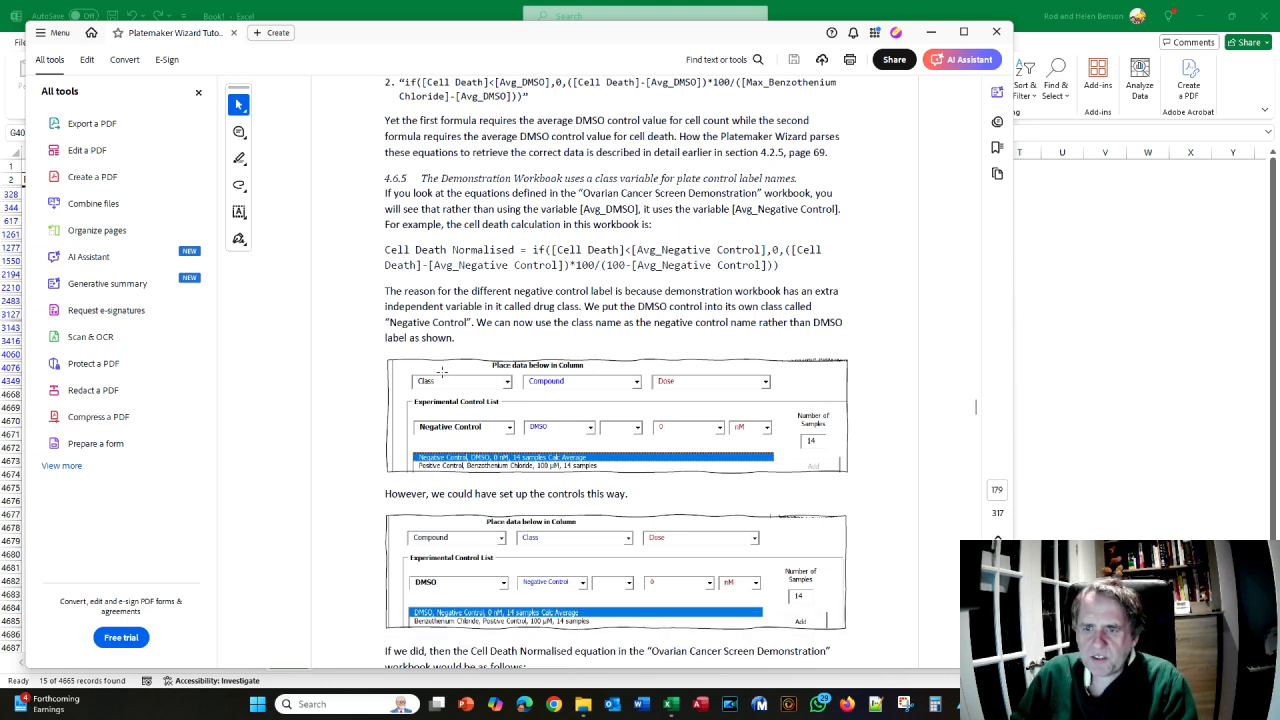
- Open the Demonstration Workbook from the PlateMaker Wizard help in the Add-ins menu
{"action": "left_click", "coordinate": [1138, 437]}
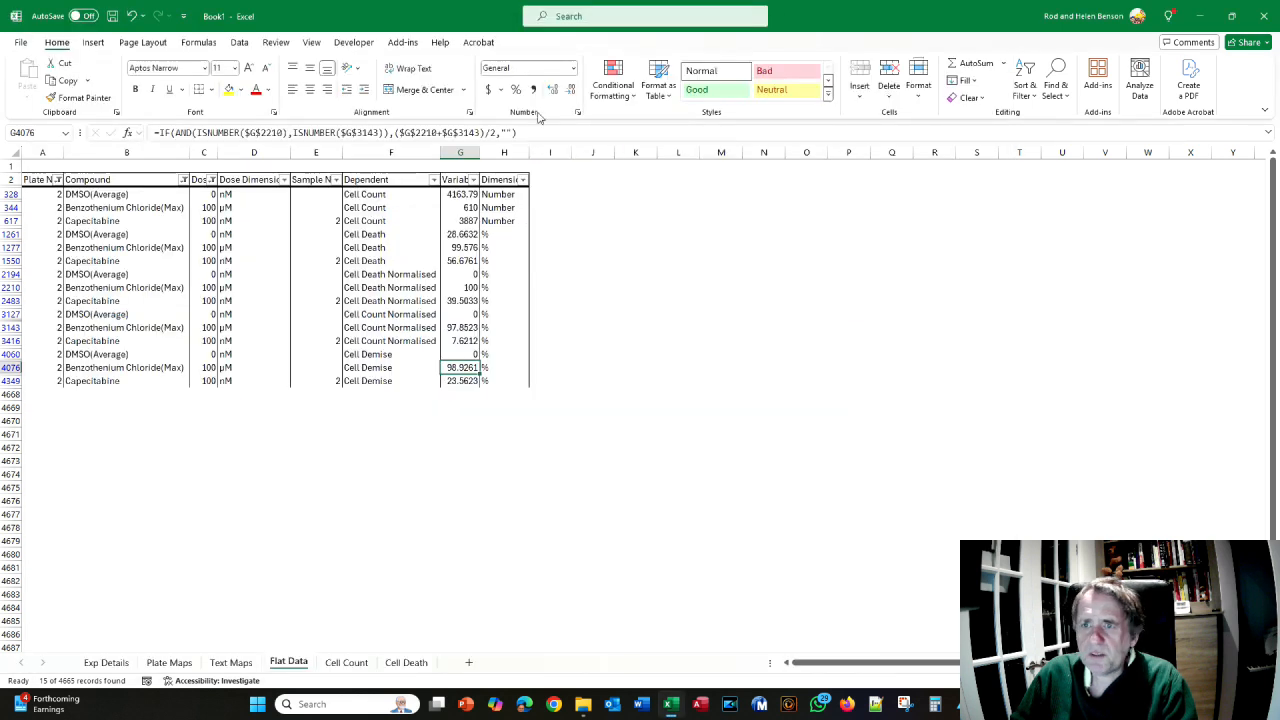
{"action": "left_click", "coordinate": [404, 44]}
{"action": "left_click", "coordinate": [35, 66]}
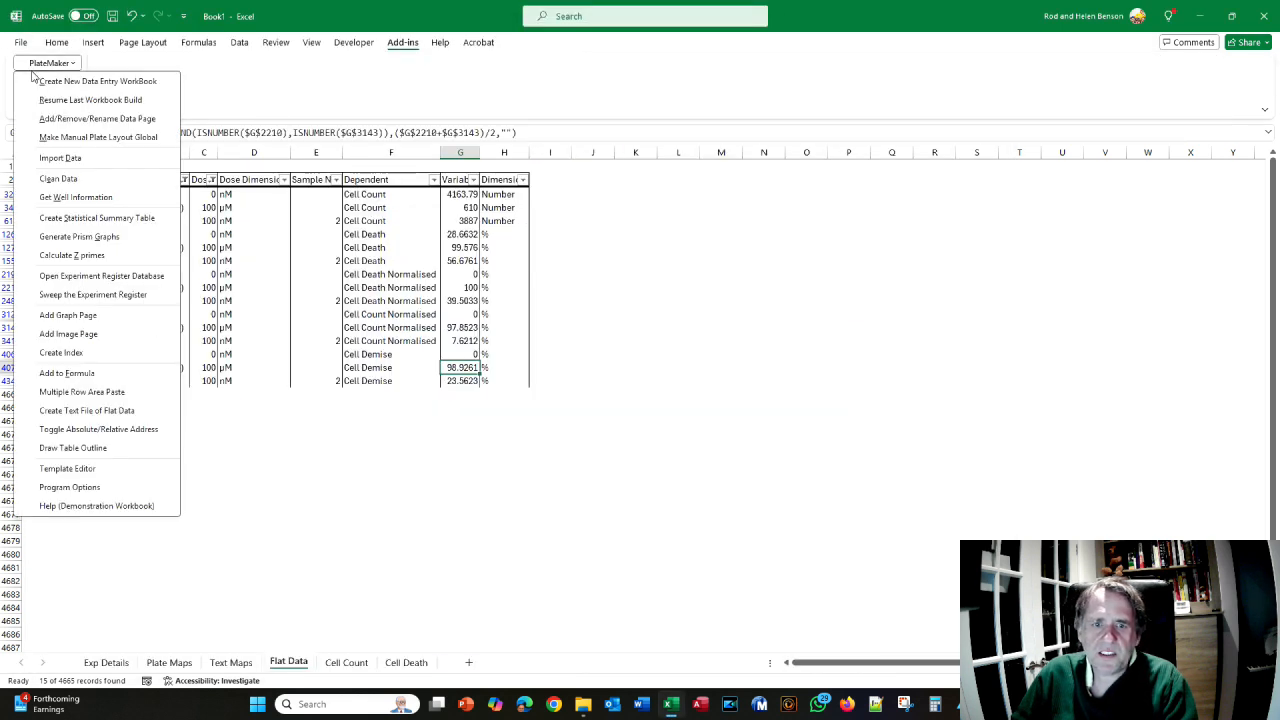
{"action": "left_click", "coordinate": [96, 506]}
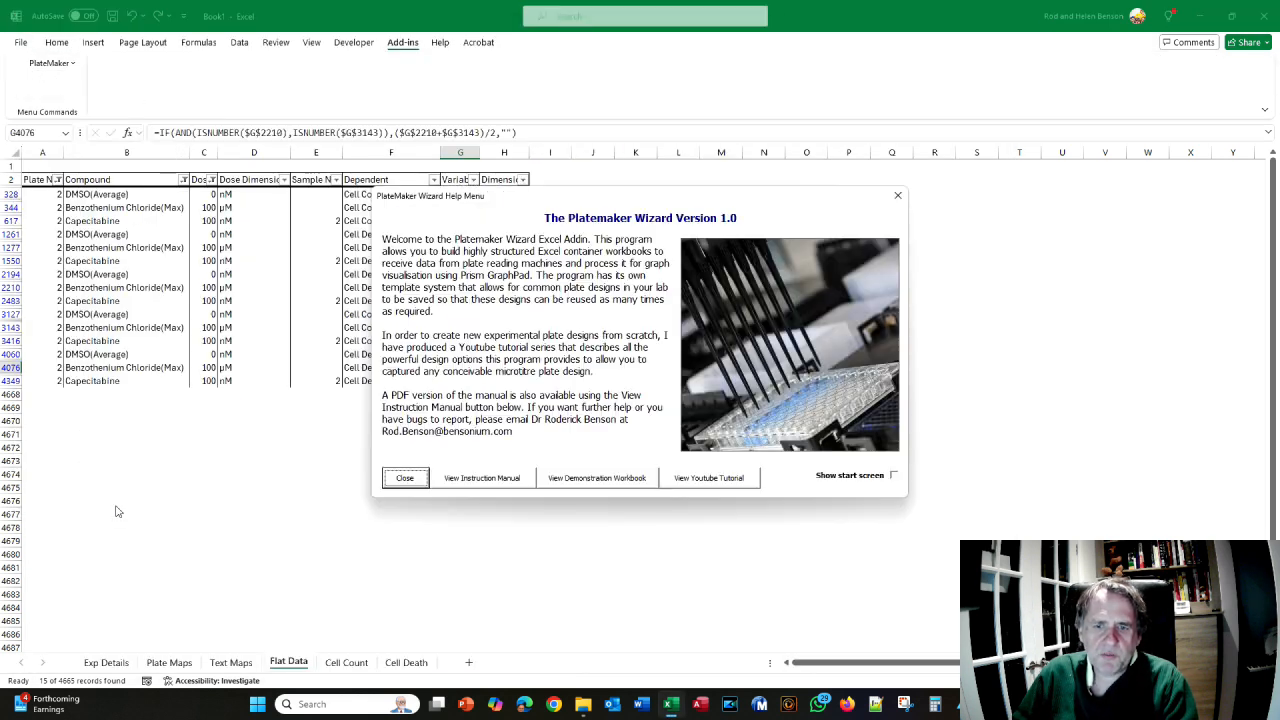
{"action": "left_click", "coordinate": [603, 480]}
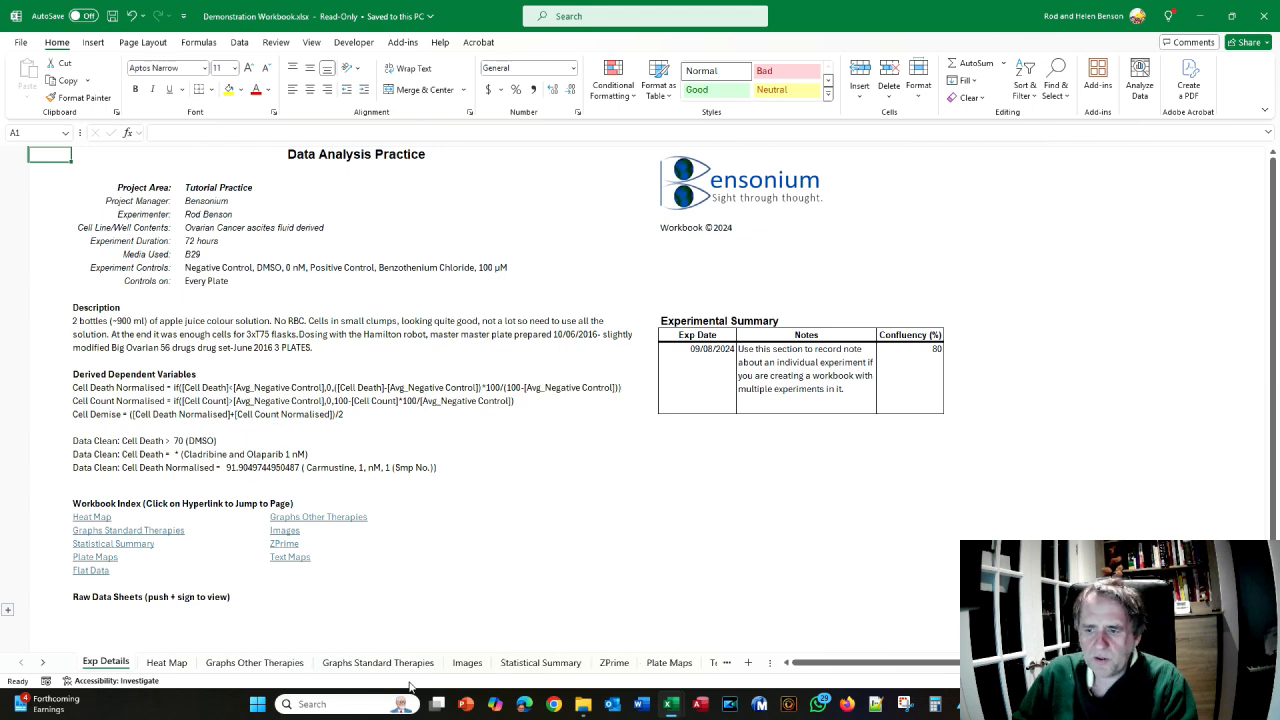
- Show the workbook's Flat Data sheet, highlighting B8's Negative Control class, then return to the manual
{"action": "left_click", "coordinate": [43, 664]}
{"action": "left_click", "coordinate": [550, 662]}
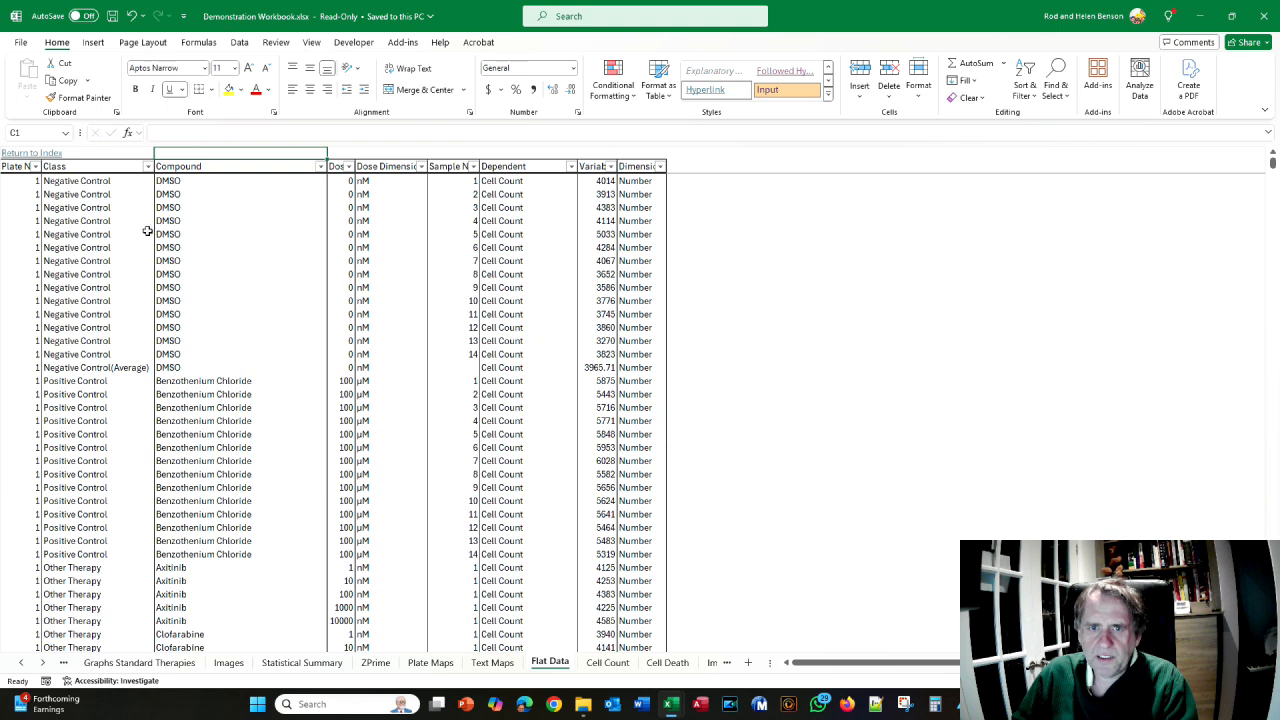
{"action": "left_click", "coordinate": [90, 248]}
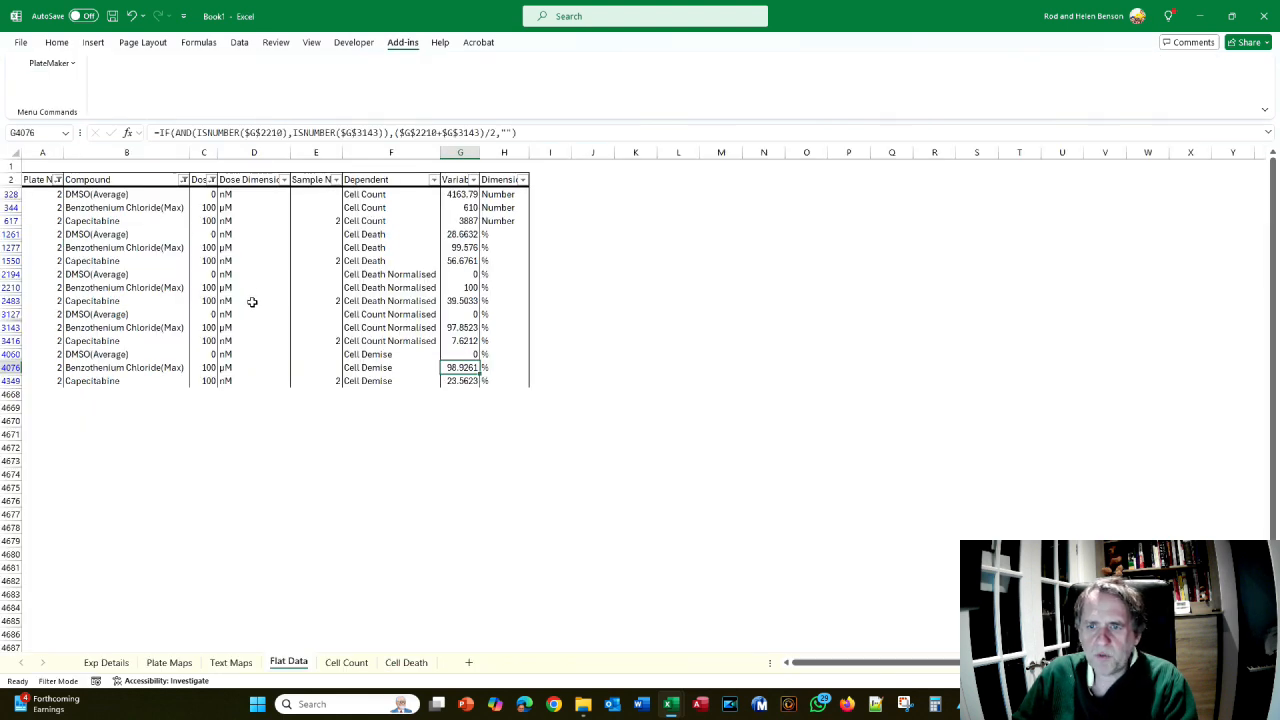
{"action": "key", "text": "alt+Tab"}
{"action": "key", "text": "Tab"}
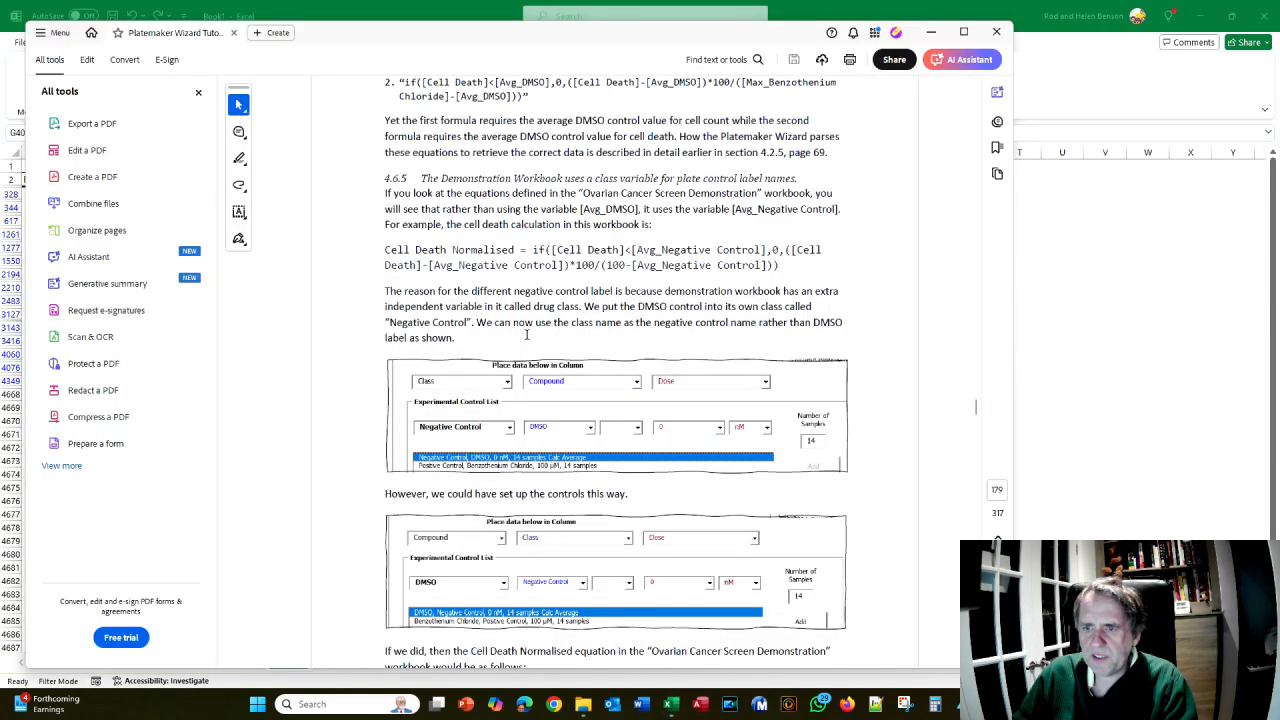
- Compare the page 174 formula with Book1's filtered Flat Data, then scroll back to section 4.6.4
{"action": "scroll", "coordinate": [468, 258], "scroll_direction": "down", "scroll_amount": 1}
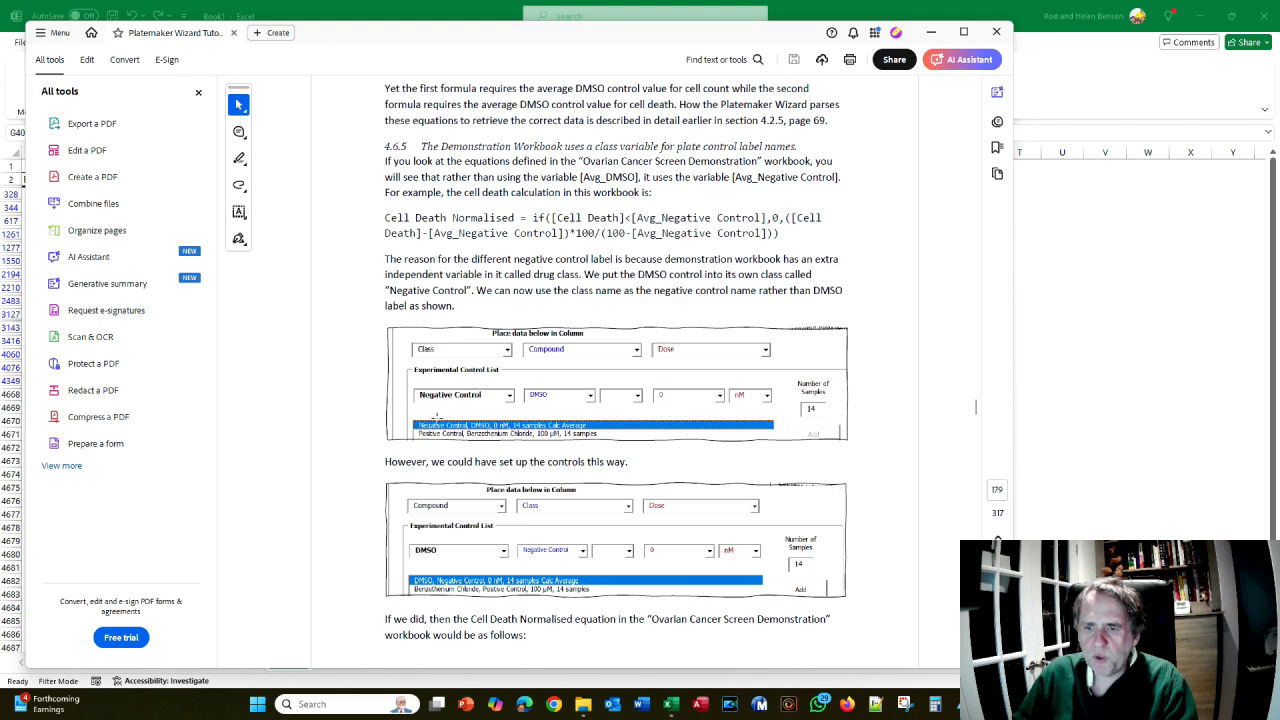
{"action": "scroll", "coordinate": [435, 444], "scroll_direction": "down", "scroll_amount": 2}
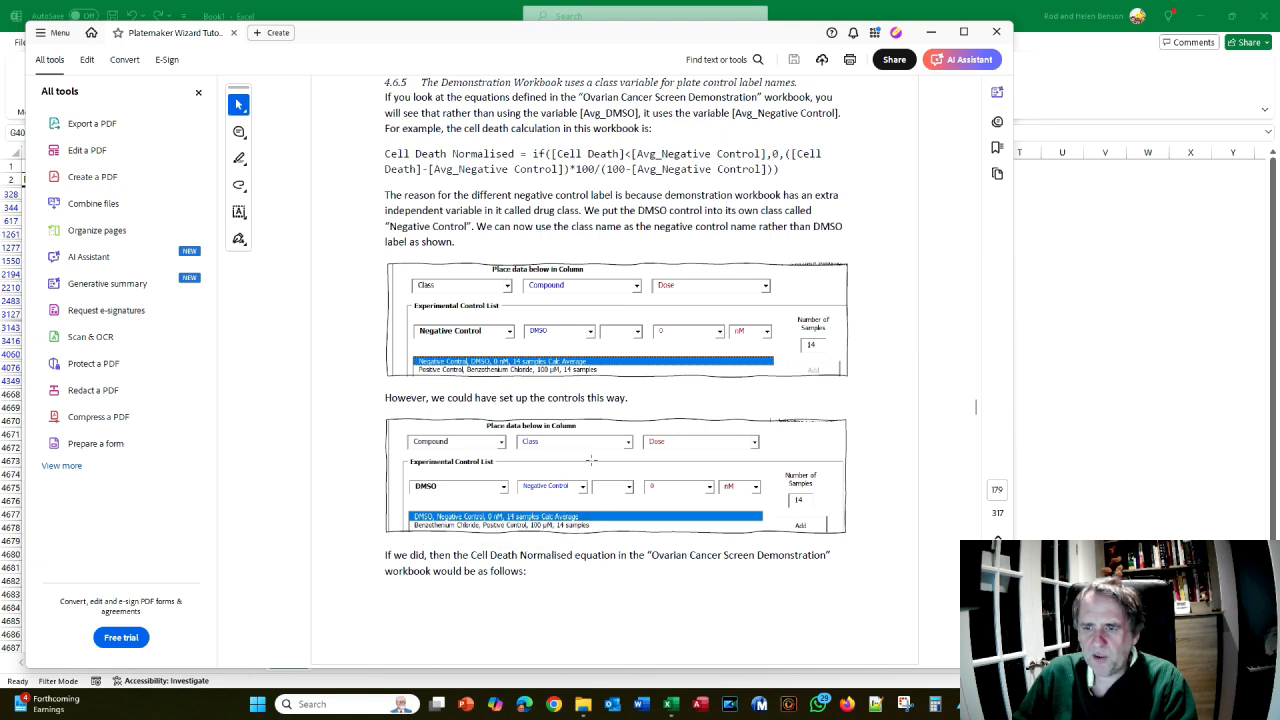
{"action": "scroll", "coordinate": [563, 432], "scroll_direction": "down", "scroll_amount": 3}
{"action": "scroll", "coordinate": [570, 369], "scroll_direction": "up", "scroll_amount": 4}
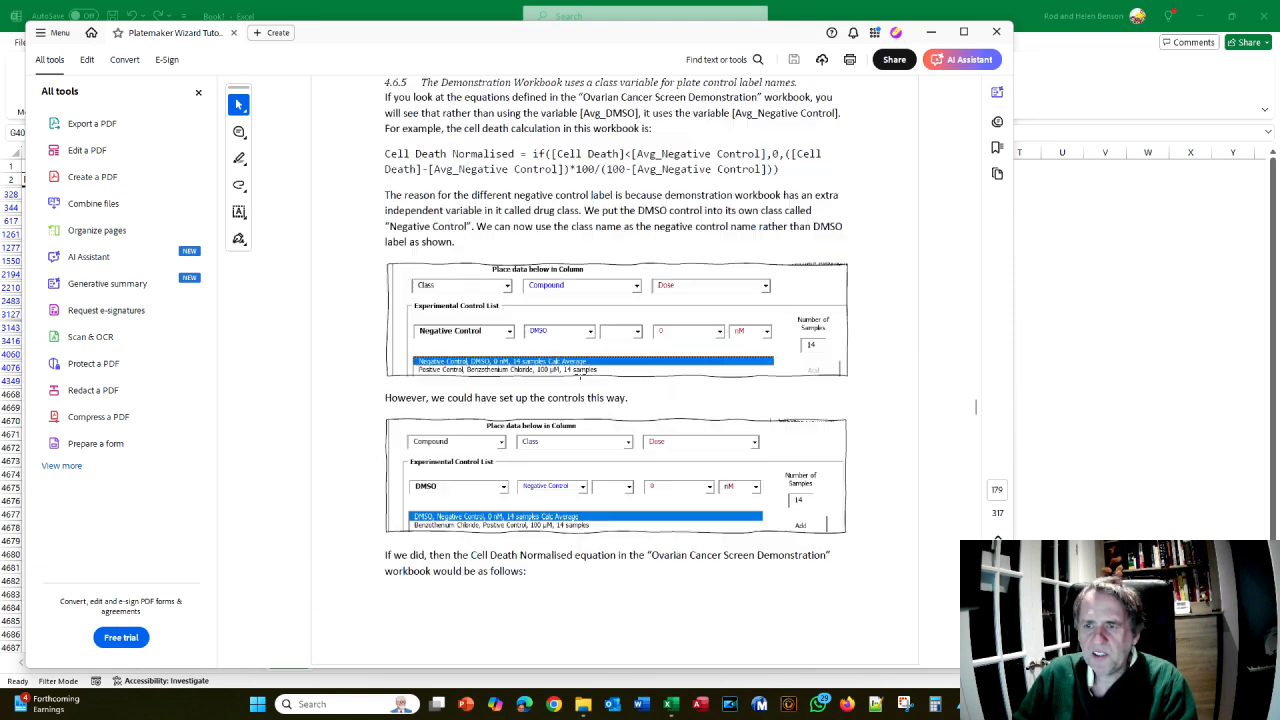
{"action": "scroll", "coordinate": [570, 369], "scroll_direction": "down", "scroll_amount": 8}
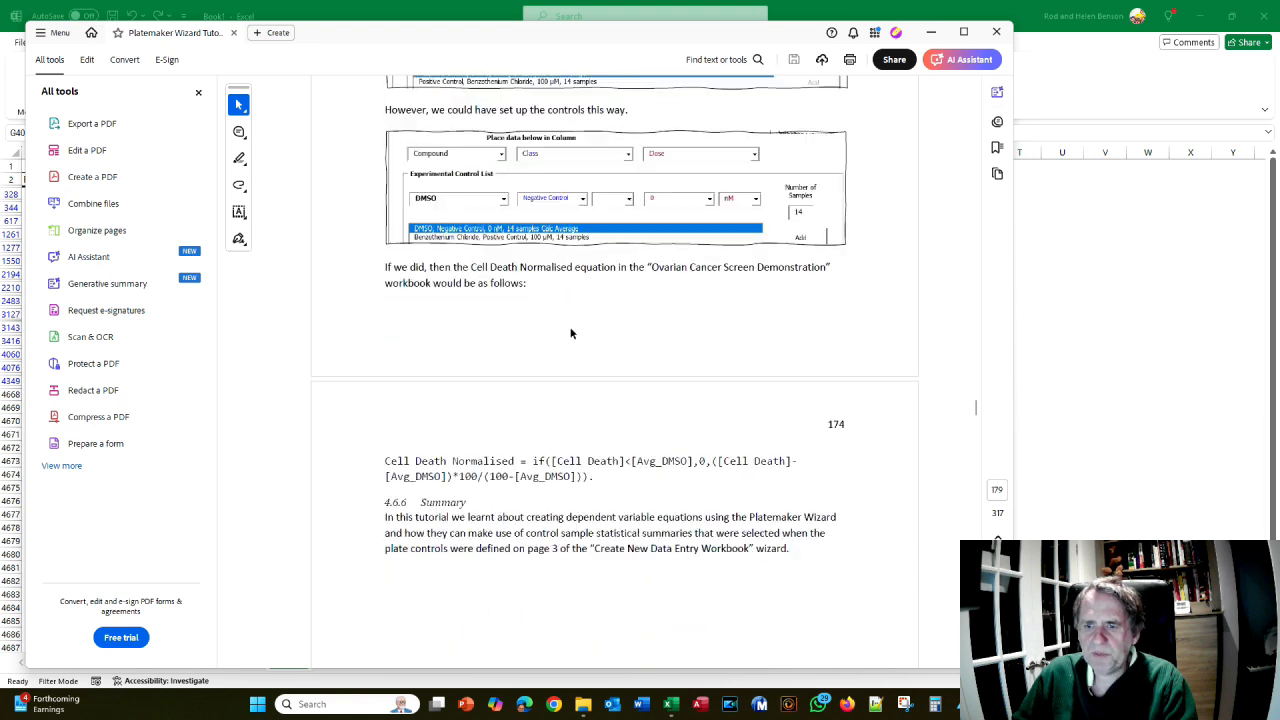
{"action": "scroll", "coordinate": [571, 333], "scroll_direction": "down", "scroll_amount": 3}
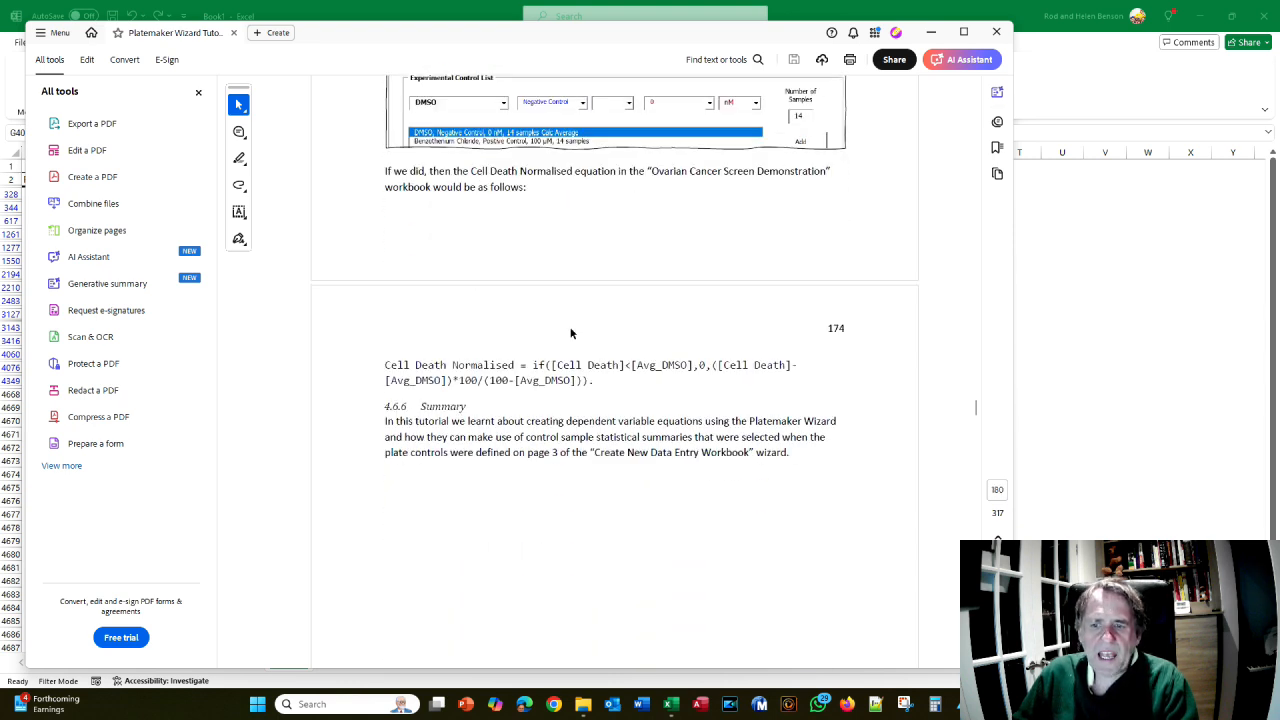
{"action": "key", "text": "alt+Tab"}
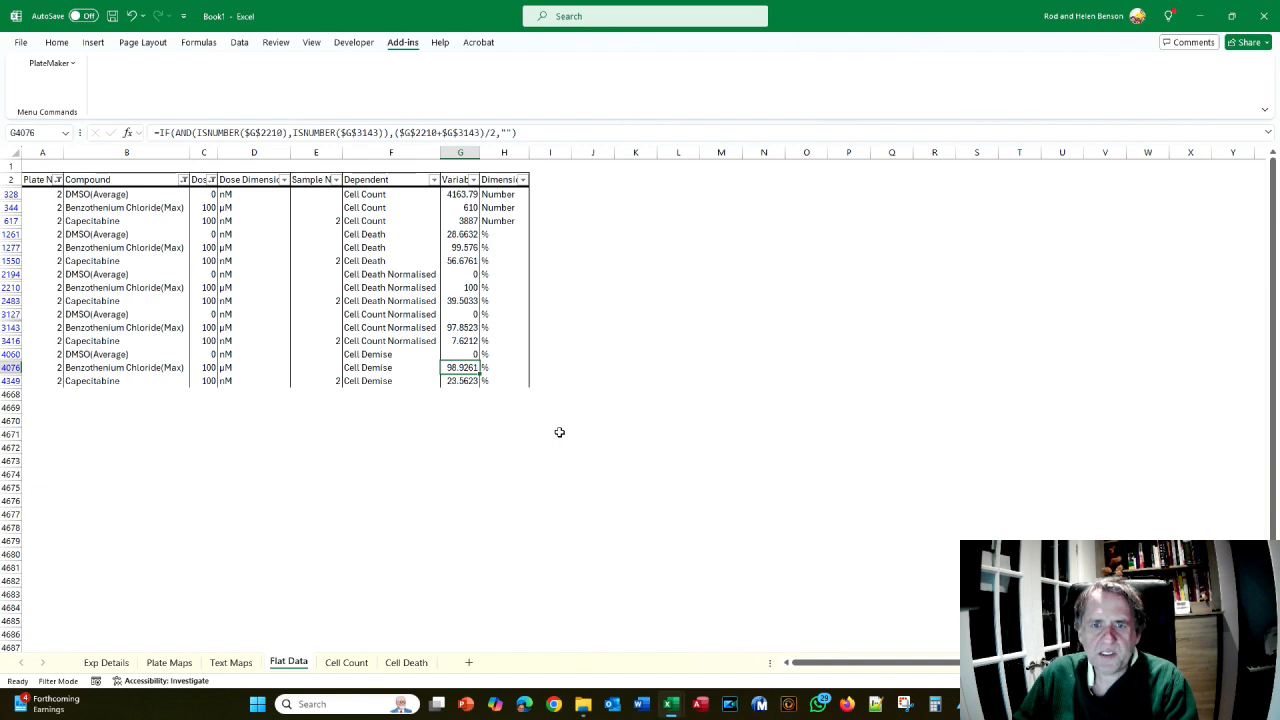
{"action": "key", "text": "alt+Tab"}
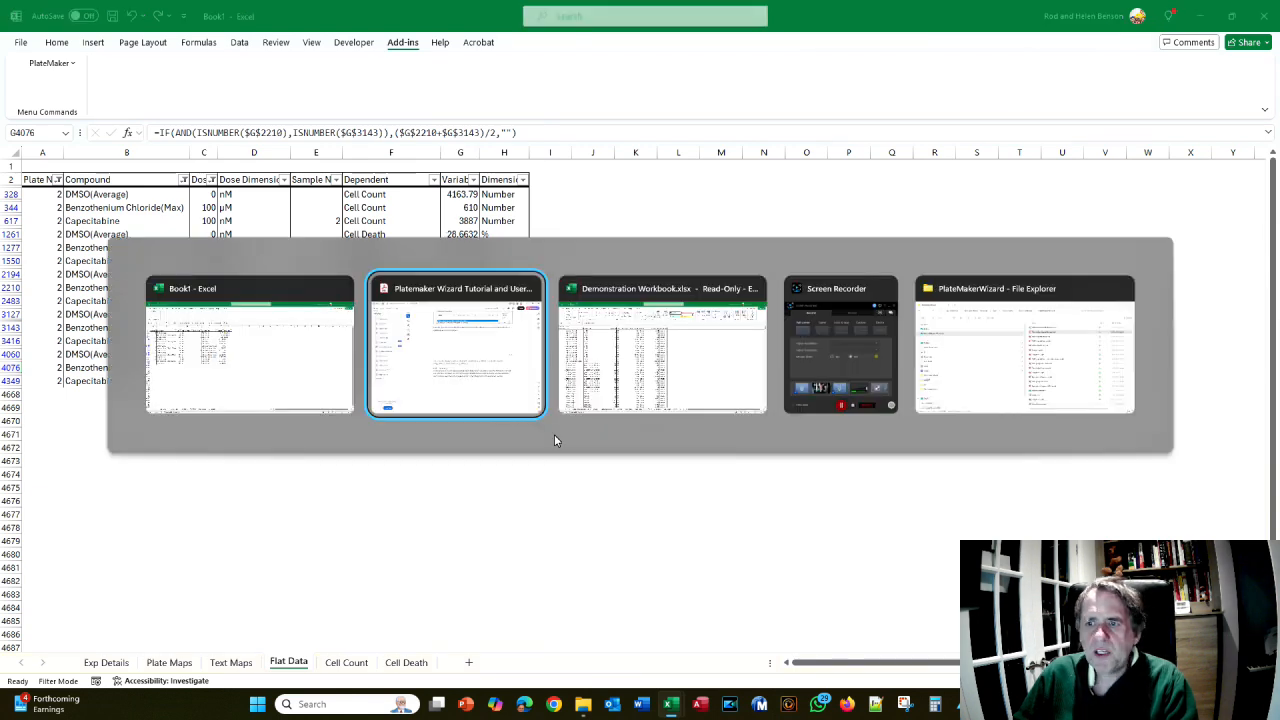
{"action": "scroll", "coordinate": [551, 439], "scroll_direction": "up", "scroll_amount": 8}
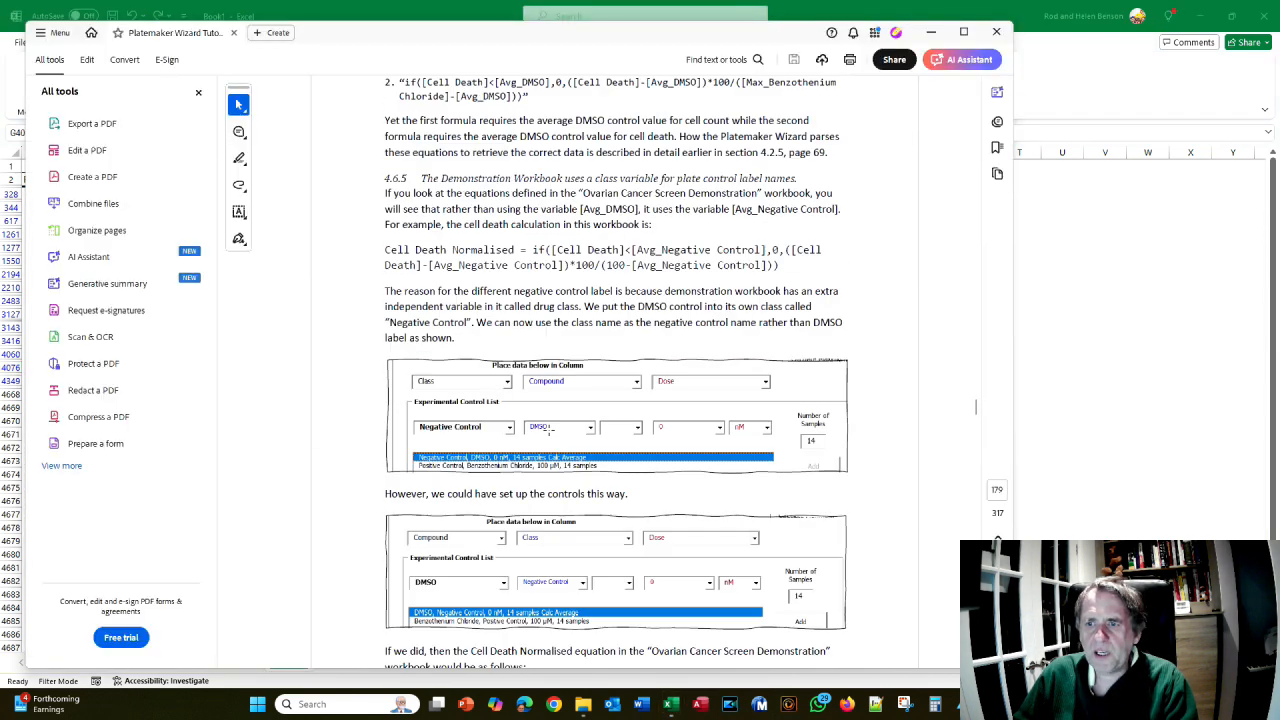